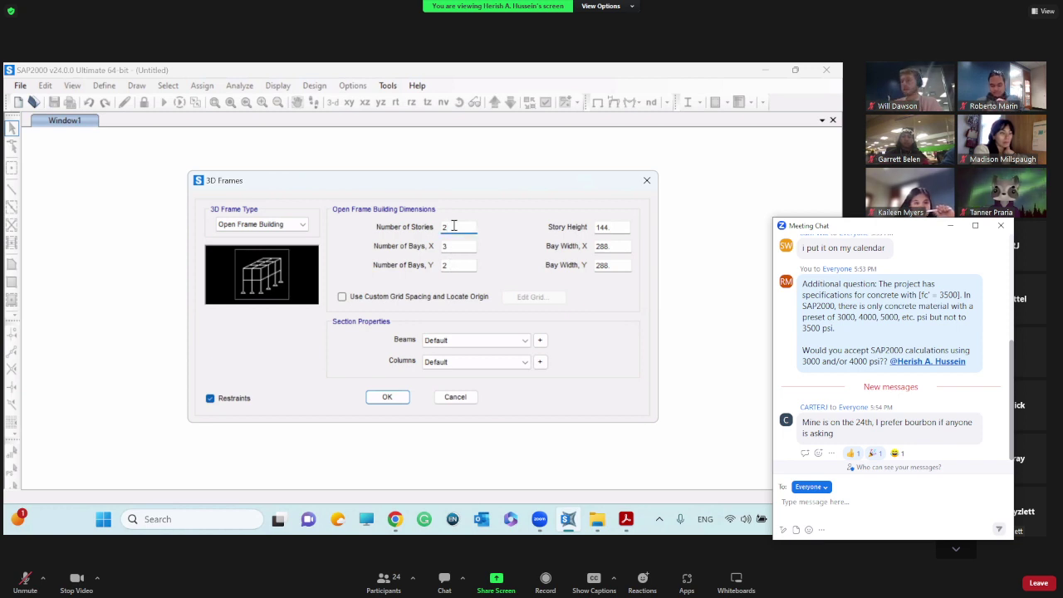
Step: Set the story height of the 3D frame to 325
{"action": "double_click", "coordinate": [613, 227]}
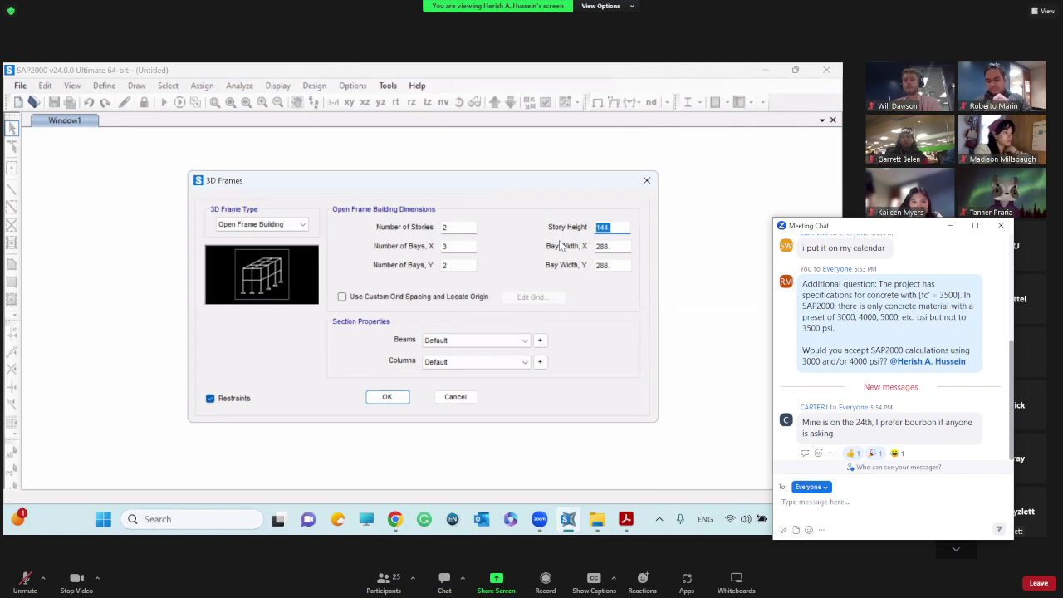
{"action": "type", "text": "325"}
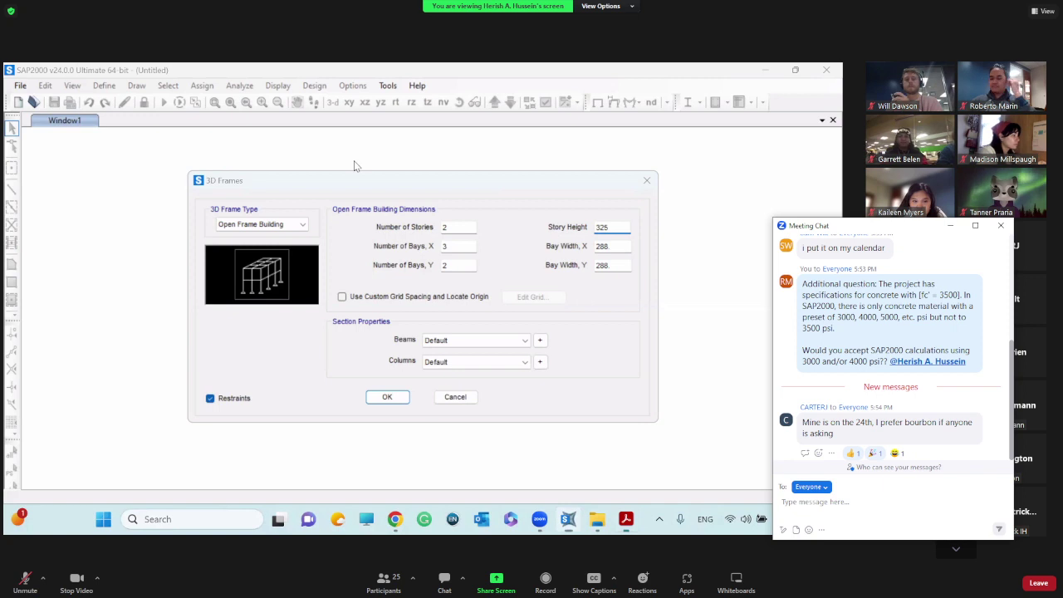
Step: Switch to Project.pdf in Acrobat, hide the All tools pane and narrow the comments pane to widen the page
{"action": "key", "text": "alt+Tab"}
{"action": "double_click", "coordinate": [381, 198]}
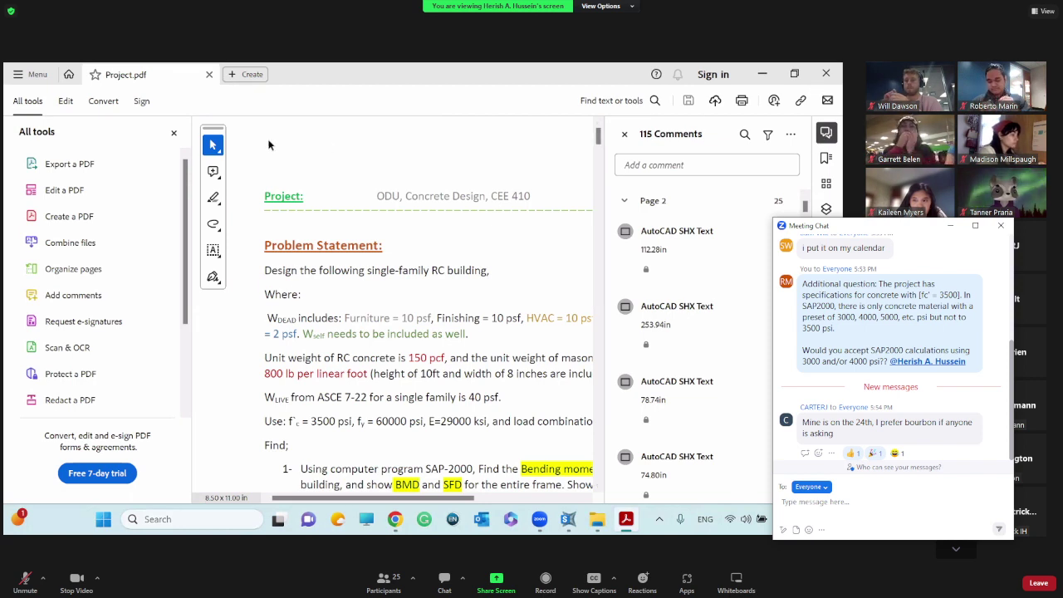
{"action": "left_click", "coordinate": [174, 133]}
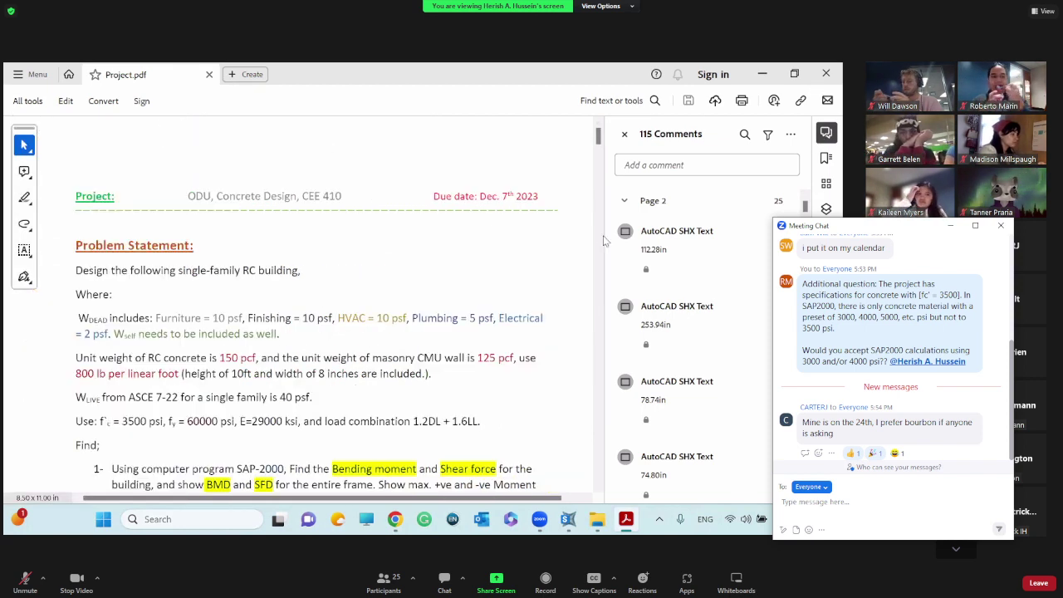
{"action": "left_click_drag", "start_coordinate": [605, 246], "coordinate": [620, 246]}
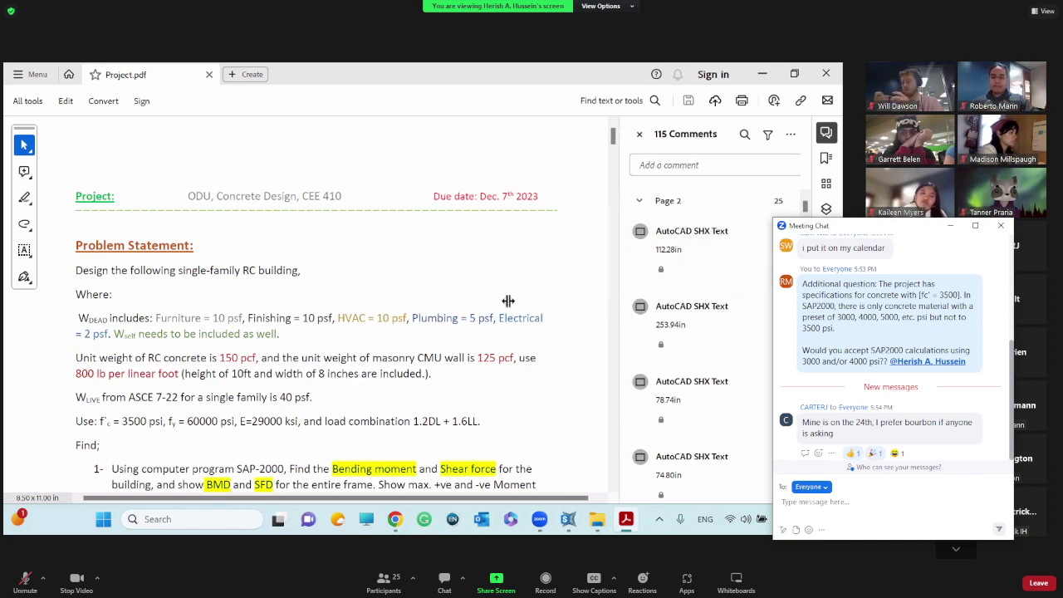
Step: Look through the problem statement and floor plans in Project.pdf, and examine the floor levels on the front view
{"action": "scroll", "coordinate": [508, 302], "scroll_direction": "down", "scroll_amount": 2}
{"action": "scroll", "coordinate": [508, 302], "scroll_direction": "down", "scroll_amount": 12}
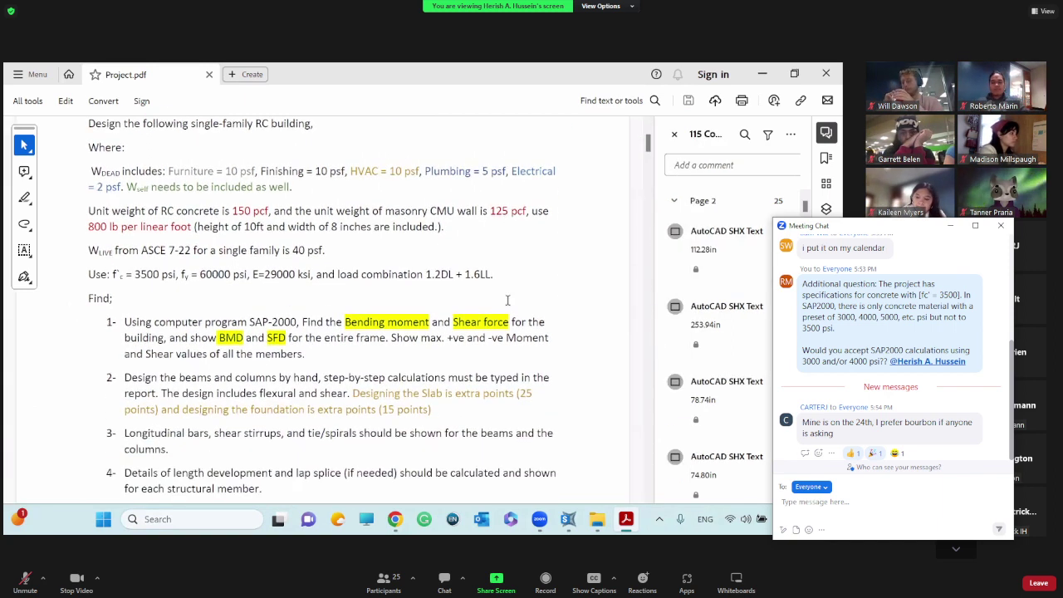
{"action": "scroll", "coordinate": [507, 305], "scroll_direction": "down", "scroll_amount": 10}
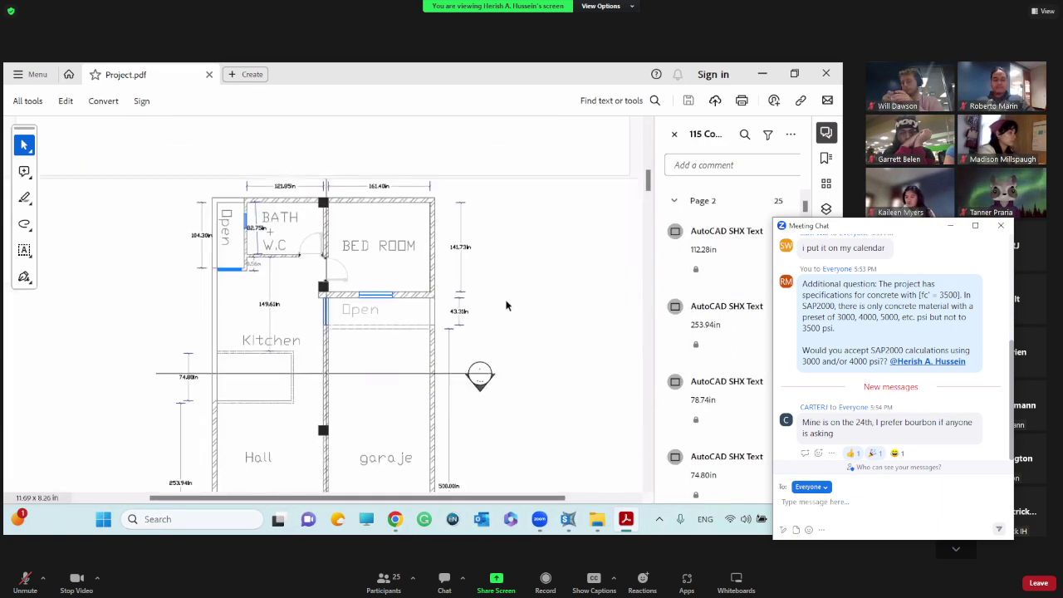
{"action": "scroll", "coordinate": [507, 305], "scroll_direction": "down", "scroll_amount": 10}
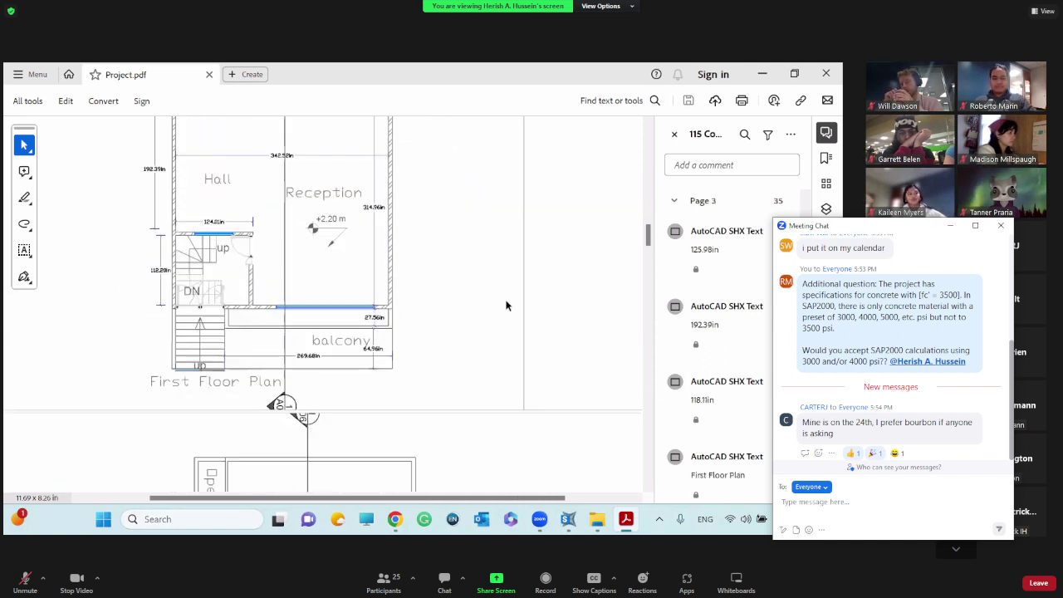
{"action": "scroll", "coordinate": [507, 306], "scroll_direction": "down", "scroll_amount": 10}
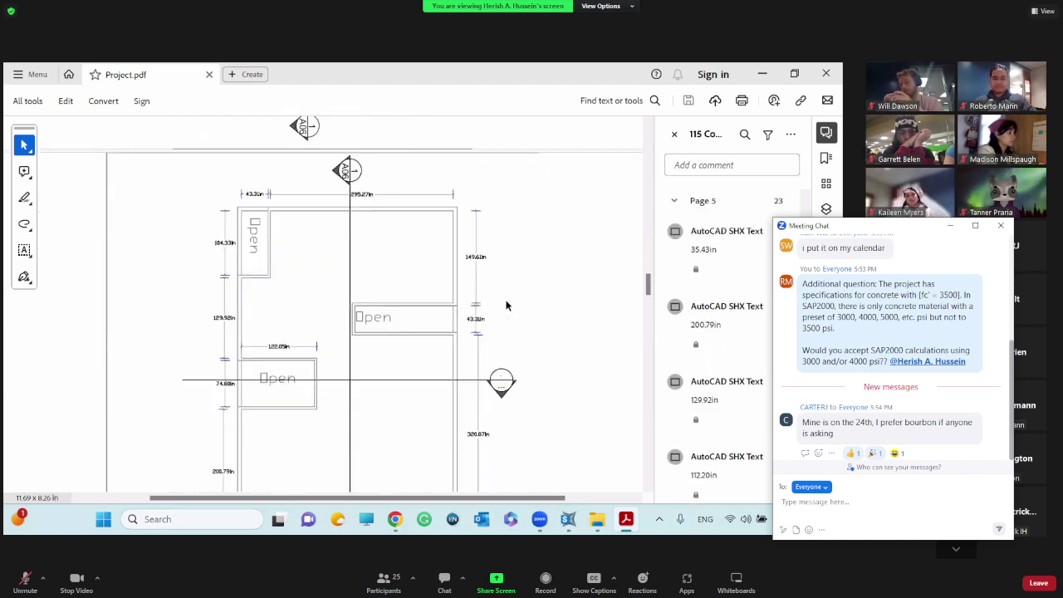
{"action": "scroll", "coordinate": [506, 306], "scroll_direction": "down", "scroll_amount": 10}
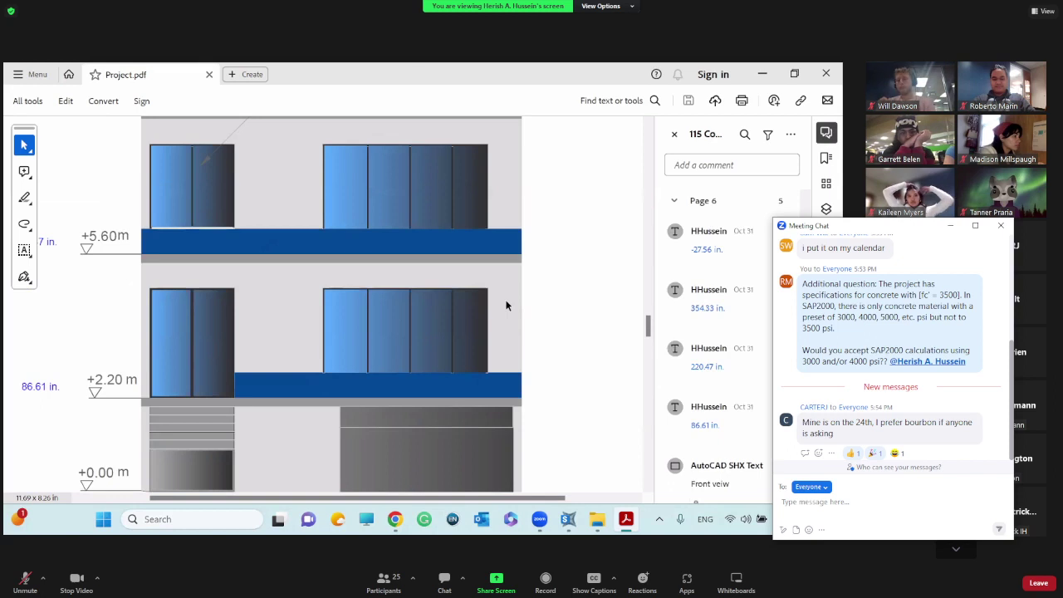
{"action": "scroll", "coordinate": [507, 306], "scroll_direction": "up", "scroll_amount": 10}
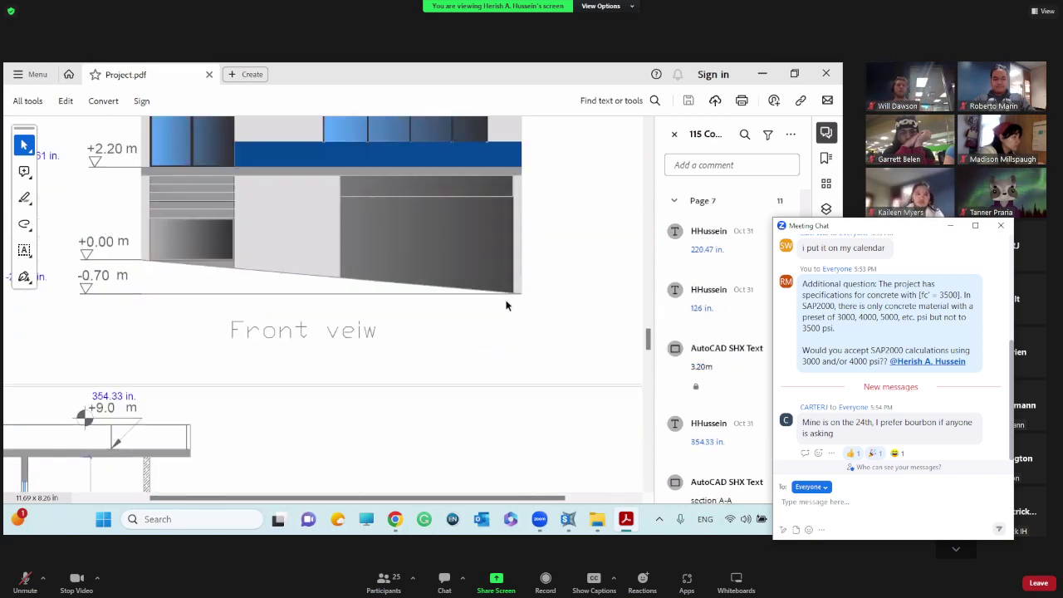
{"action": "scroll", "coordinate": [507, 306], "scroll_direction": "up", "scroll_amount": 3}
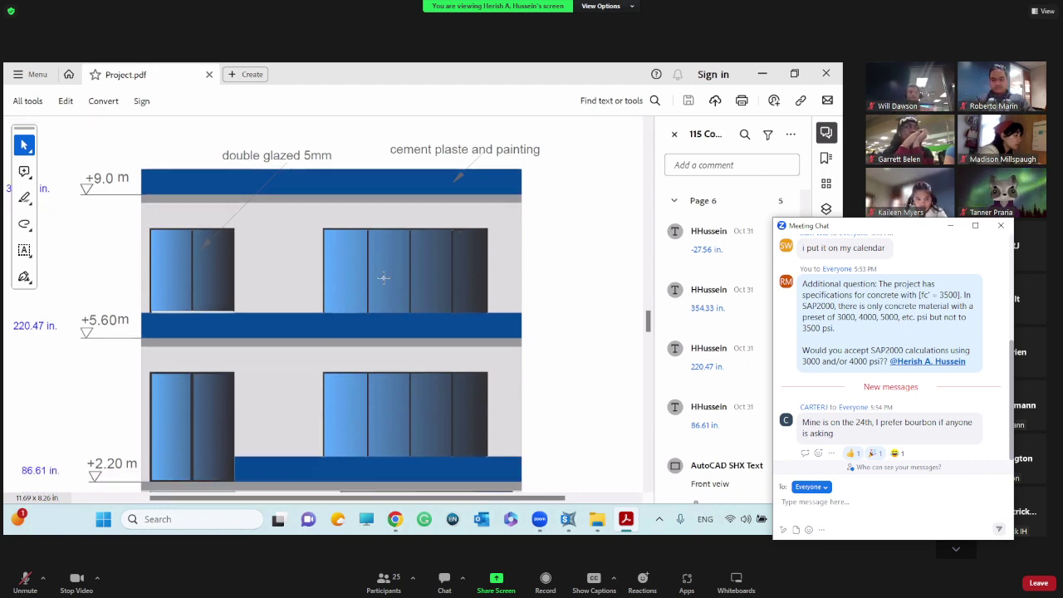
Step: Examine the story height dimensions of the floors on the section A-A drawing
{"action": "scroll", "coordinate": [380, 279], "scroll_direction": "down", "scroll_amount": 20}
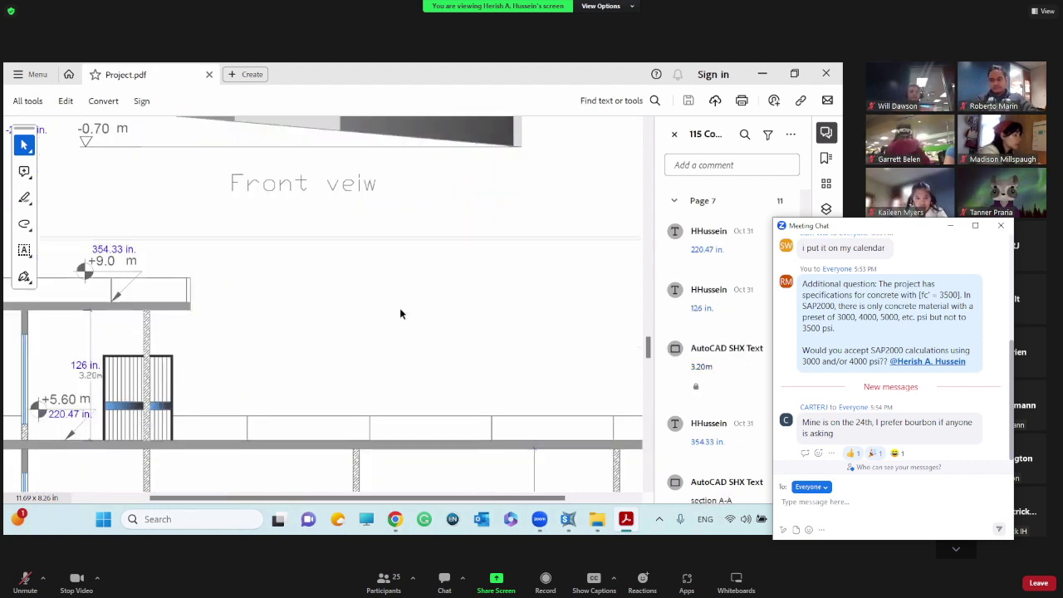
{"action": "scroll", "coordinate": [401, 310], "scroll_direction": "down", "scroll_amount": 2, "text": "ctrl"}
{"action": "scroll", "coordinate": [402, 310], "scroll_direction": "down", "scroll_amount": 2}
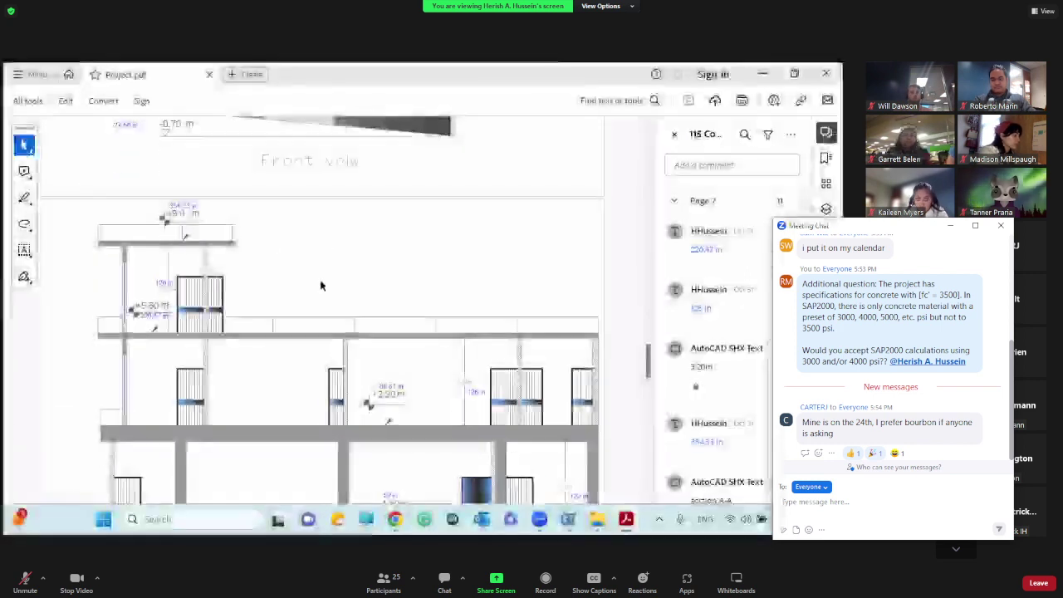
{"action": "scroll", "coordinate": [413, 274], "scroll_direction": "down", "scroll_amount": 3}
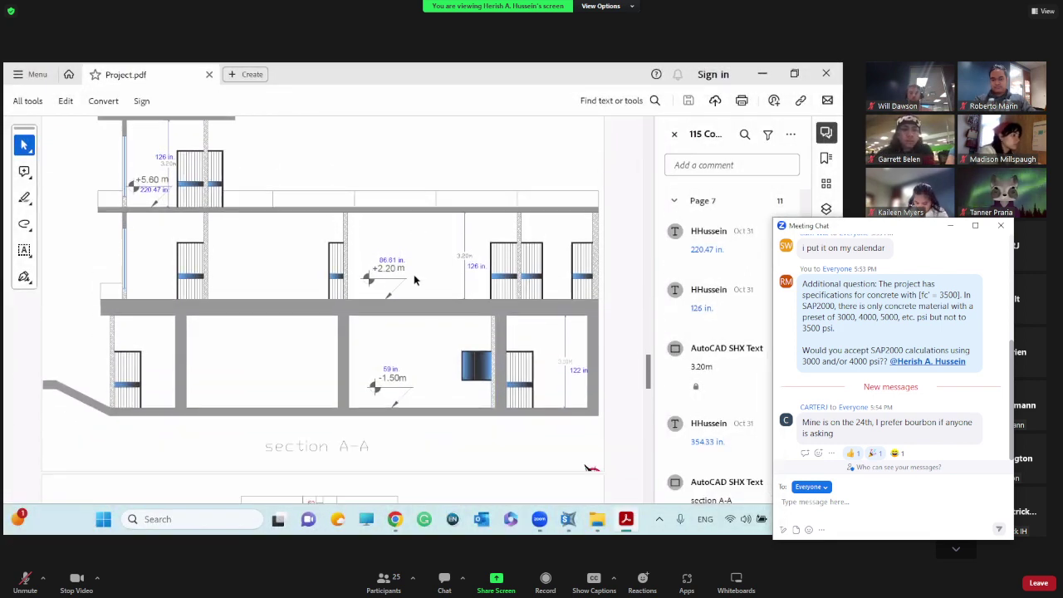
{"action": "mouse_move", "coordinate": [563, 367]}
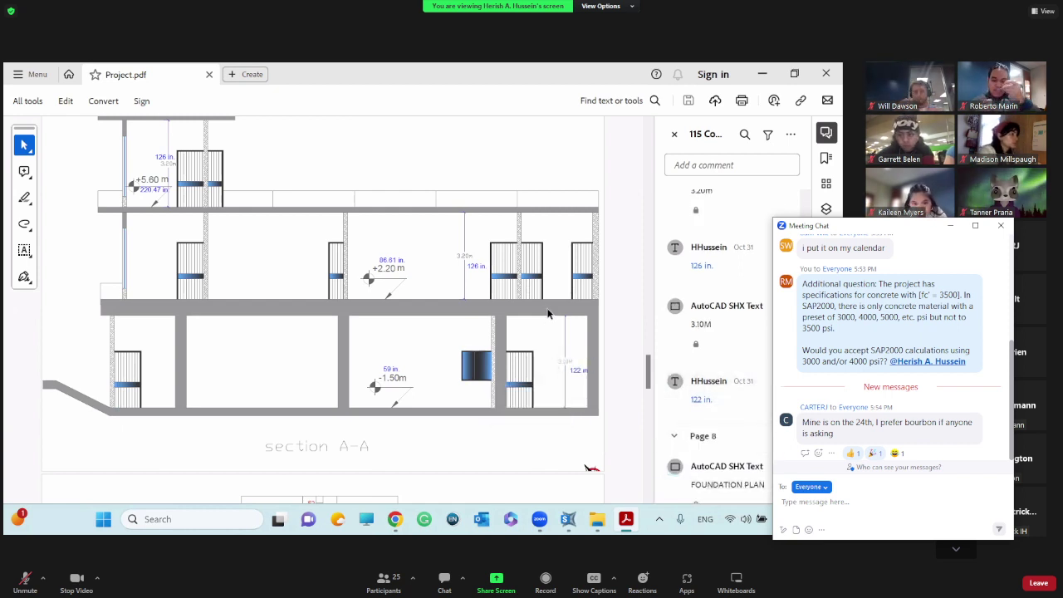
{"action": "left_click", "coordinate": [476, 268]}
{"action": "left_click", "coordinate": [539, 349]}
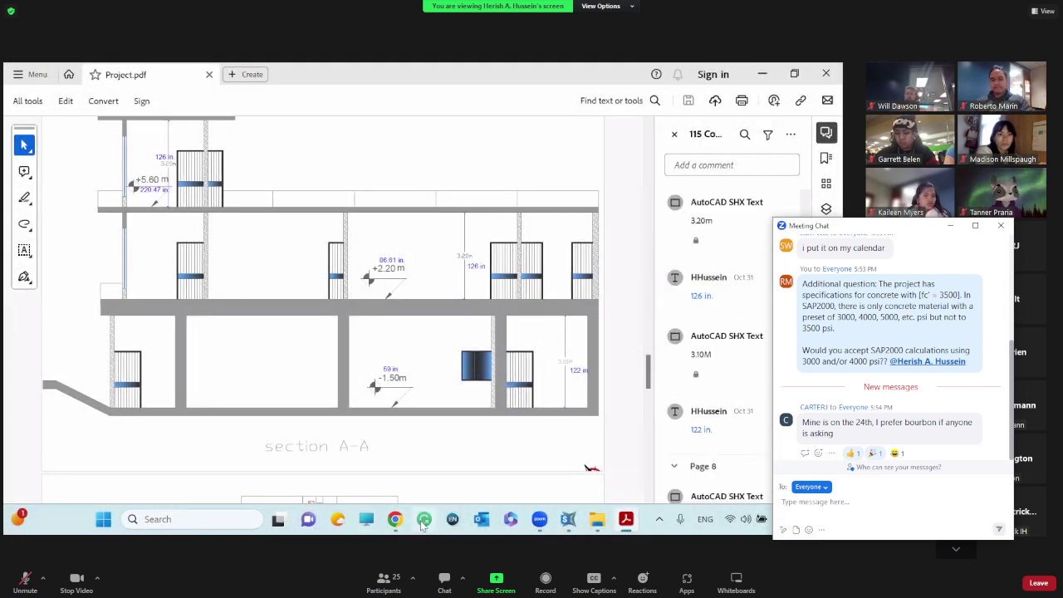
Step: Switch back to SAP2000 and set the story height of the 3D frame to 137
{"action": "key", "text": "alt+Tab"}
{"action": "key", "text": "alt+Tab"}
{"action": "left_click", "coordinate": [567, 525]}
{"action": "key", "text": "alt+shift+Tab"}
{"action": "key", "text": "alt+shift+Tab"}
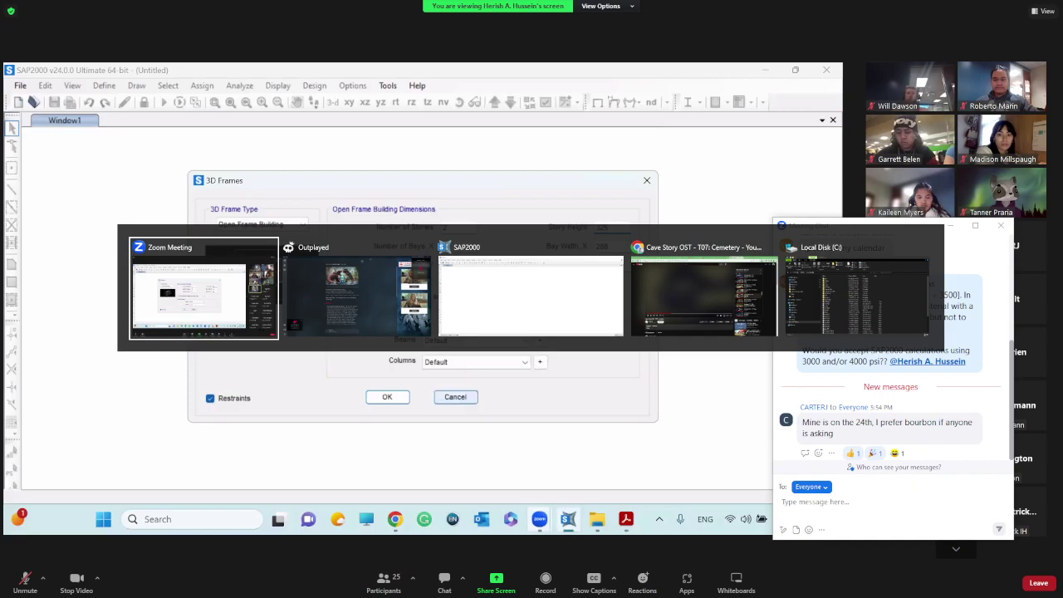
{"action": "key", "text": "alt+Tab"}
{"action": "key", "text": "alt+Tab"}
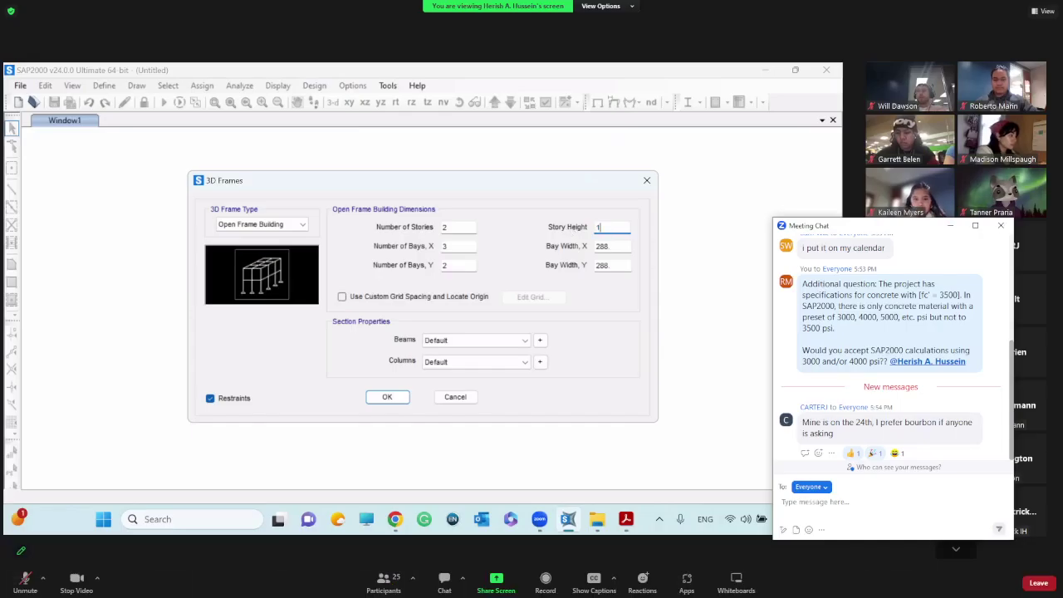
{"action": "key", "text": "alt+Tab"}
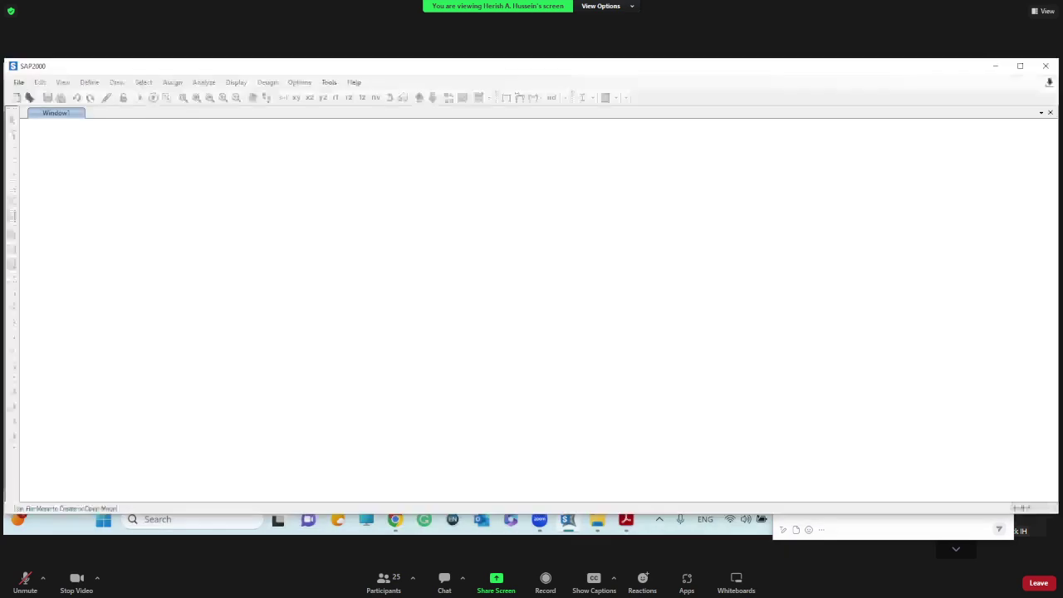
{"action": "key", "text": "alt+Tab"}
{"action": "key", "text": "Tab"}
{"action": "key", "text": "Tab"}
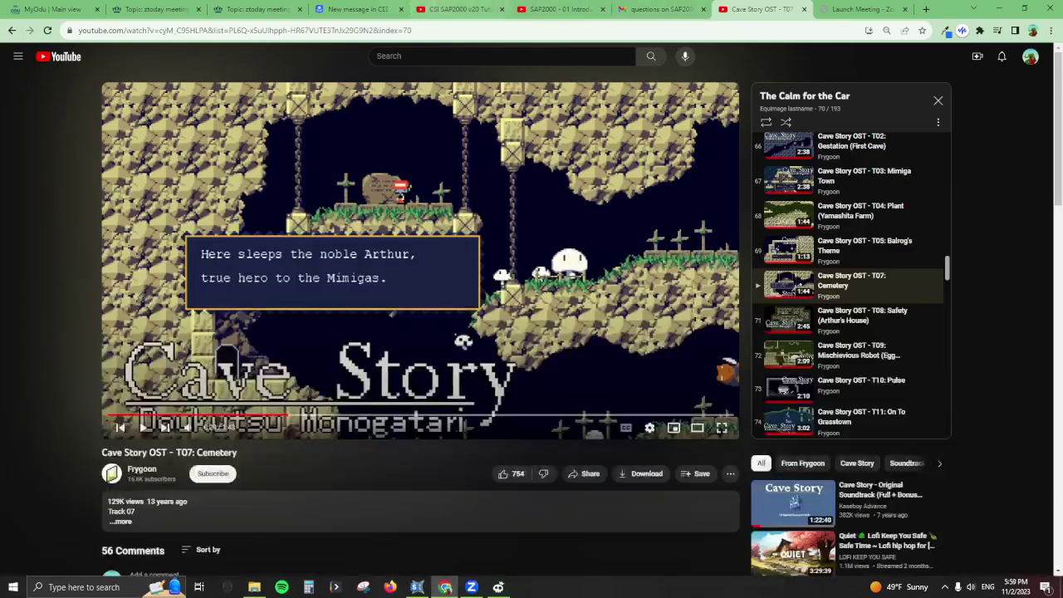
{"action": "key", "text": "alt+Tab"}
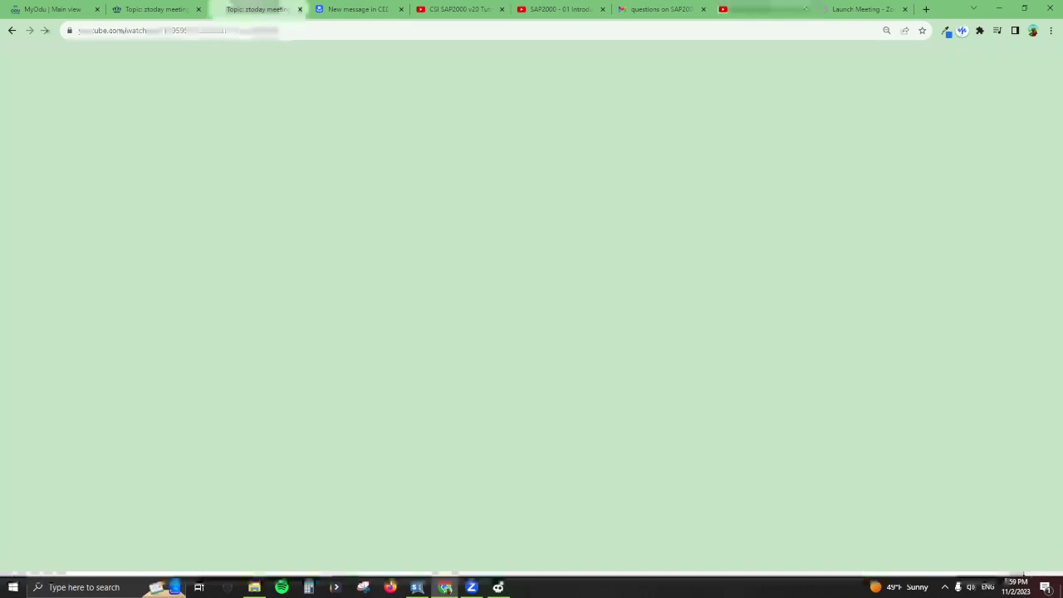
{"action": "key", "text": "alt+Tab"}
{"action": "key", "text": "Tab"}
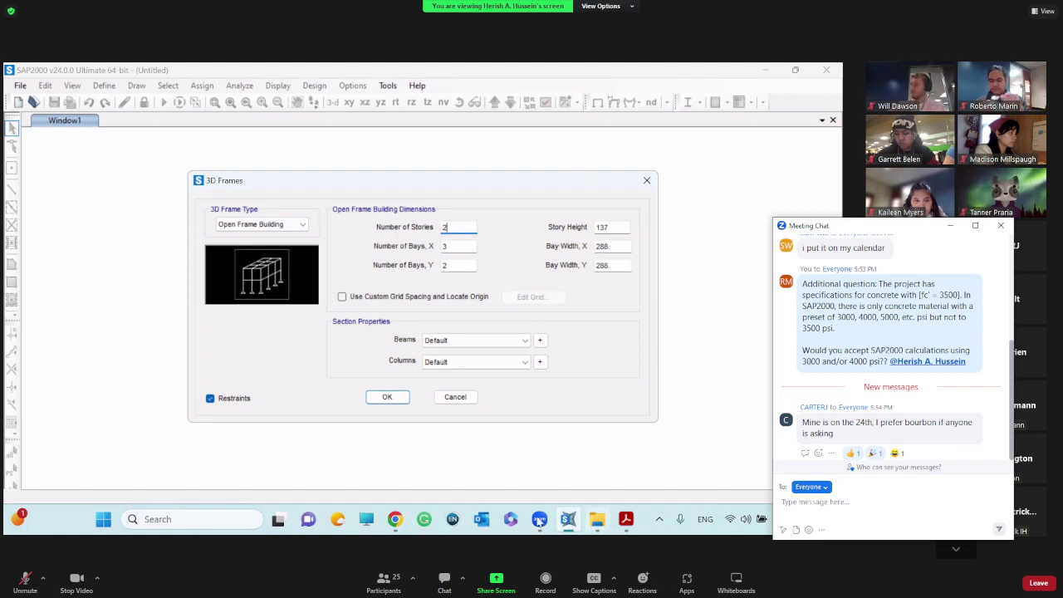
Step: Consult the column plan in Project.pdf for the bay layout, and set the number of bays in X to 4 in SAP2000
{"action": "left_click", "coordinate": [627, 521]}
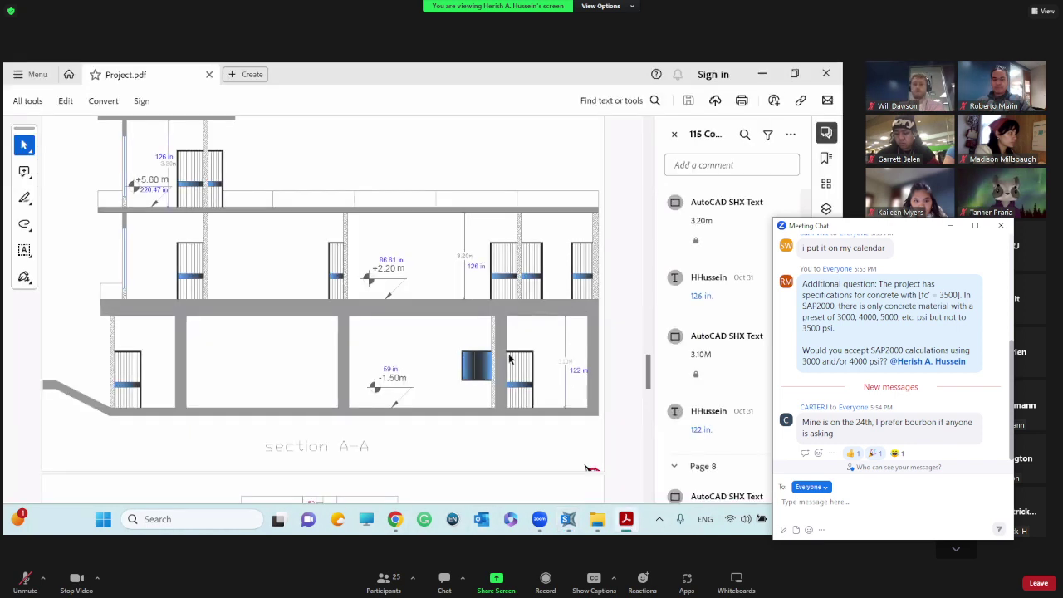
{"action": "scroll", "coordinate": [482, 350], "scroll_direction": "down", "scroll_amount": 10}
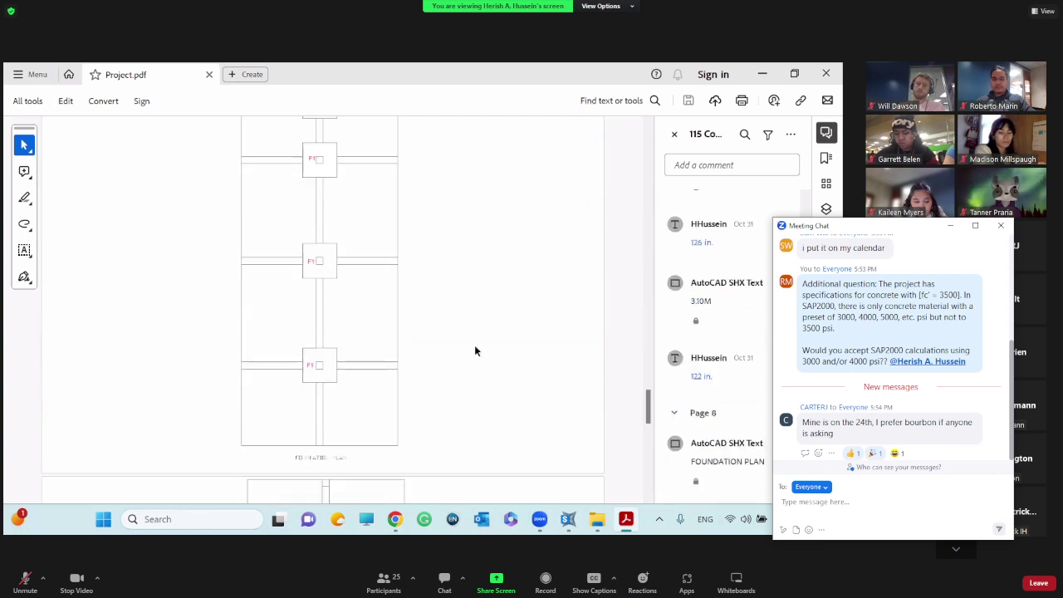
{"action": "scroll", "coordinate": [475, 350], "scroll_direction": "down", "scroll_amount": 5}
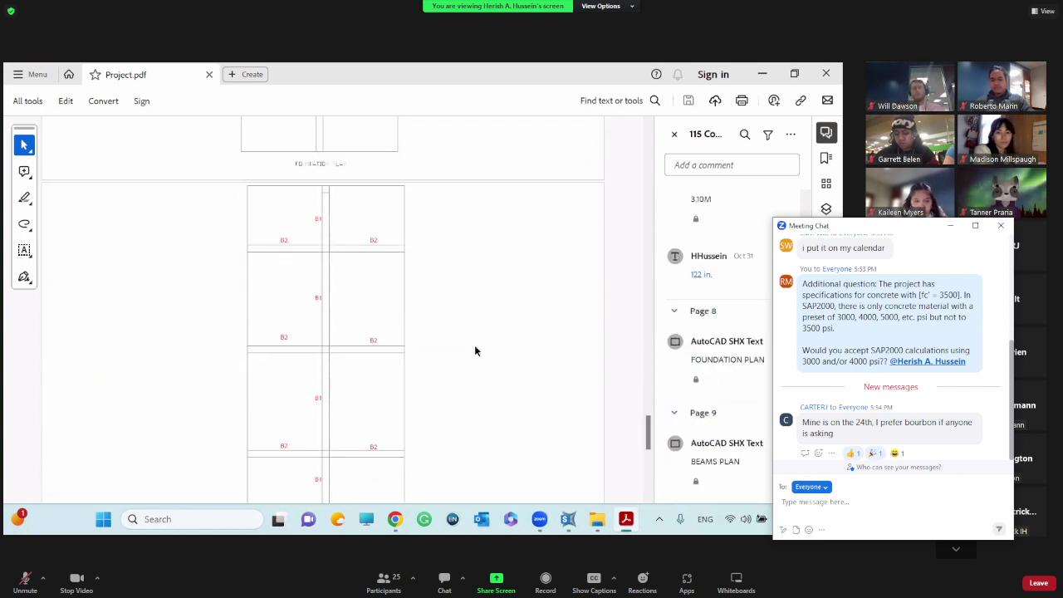
{"action": "scroll", "coordinate": [475, 351], "scroll_direction": "down", "scroll_amount": 5}
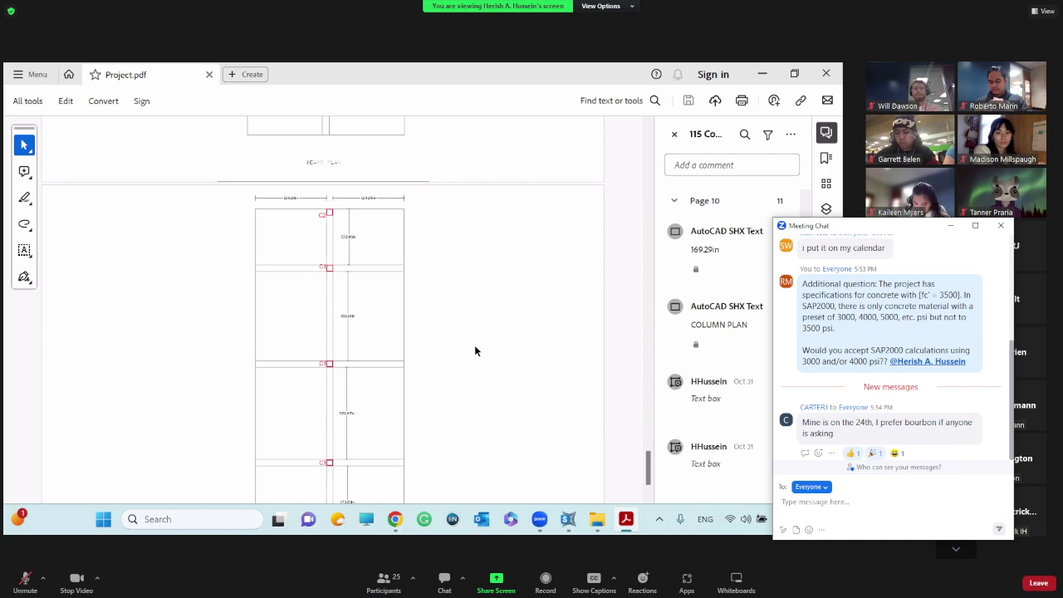
{"action": "scroll", "coordinate": [475, 351], "scroll_direction": "down", "scroll_amount": 2}
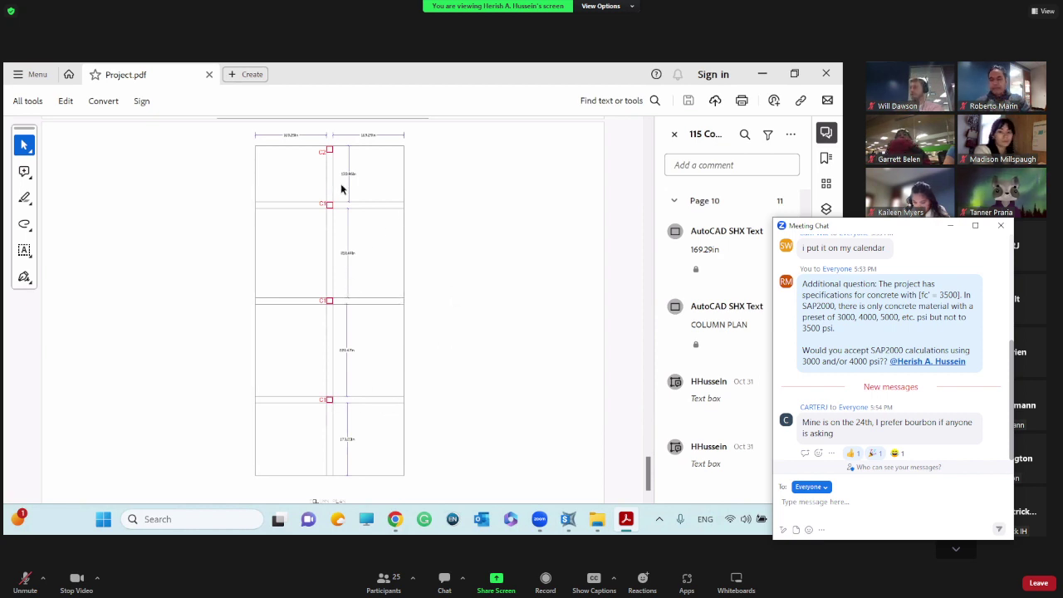
{"action": "left_click", "coordinate": [569, 522]}
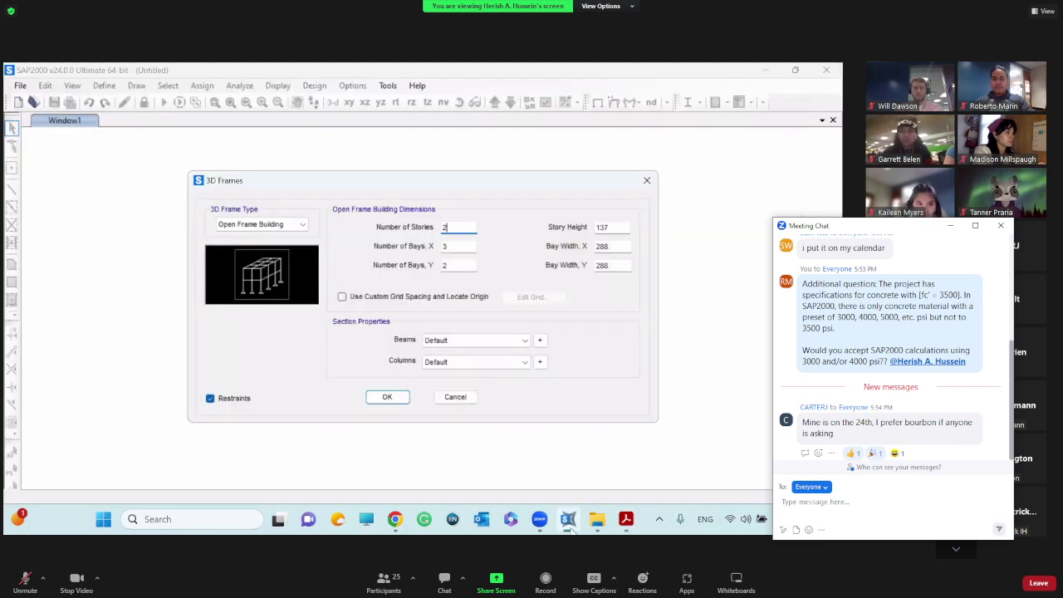
{"action": "double_click", "coordinate": [455, 245]}
{"action": "type", "text": "4"}
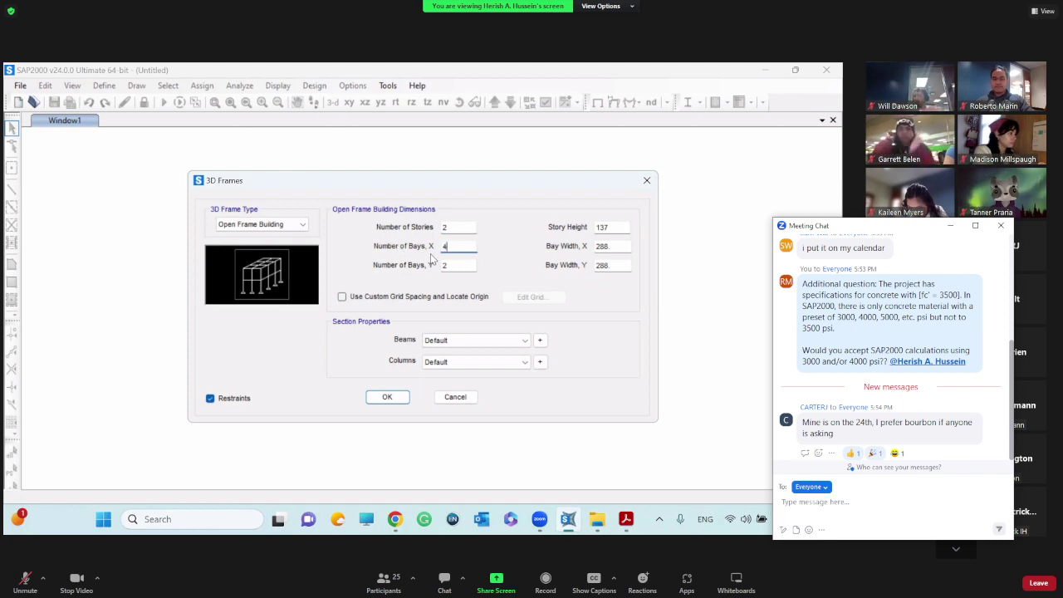
Step: Check the column plan dimensions in Project.pdf, and set the Y bay width of the 3D frame to 177 in SAP2000
{"action": "left_click", "coordinate": [456, 265]}
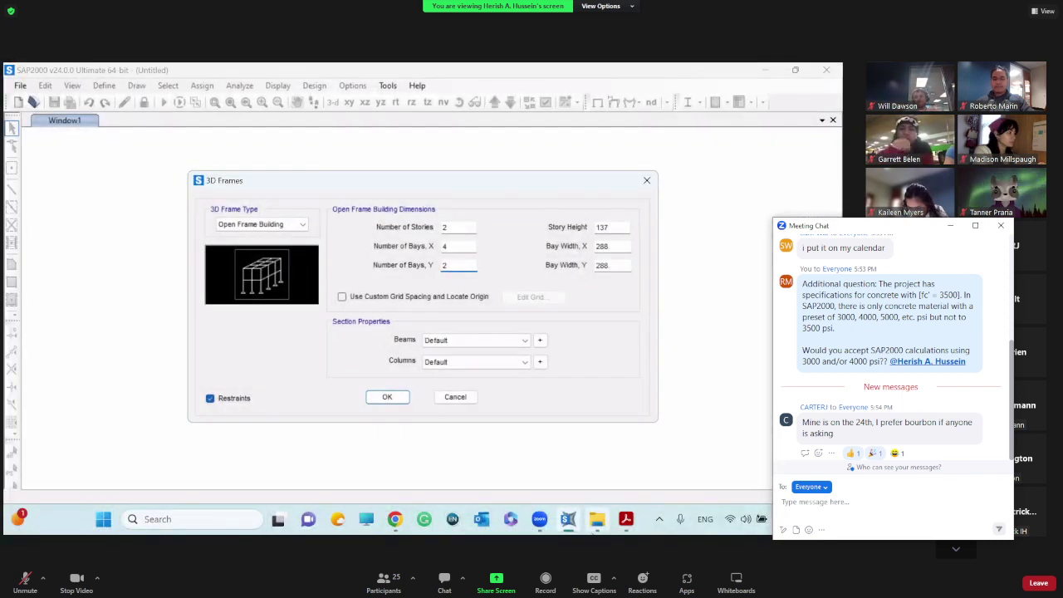
{"action": "left_click", "coordinate": [628, 522]}
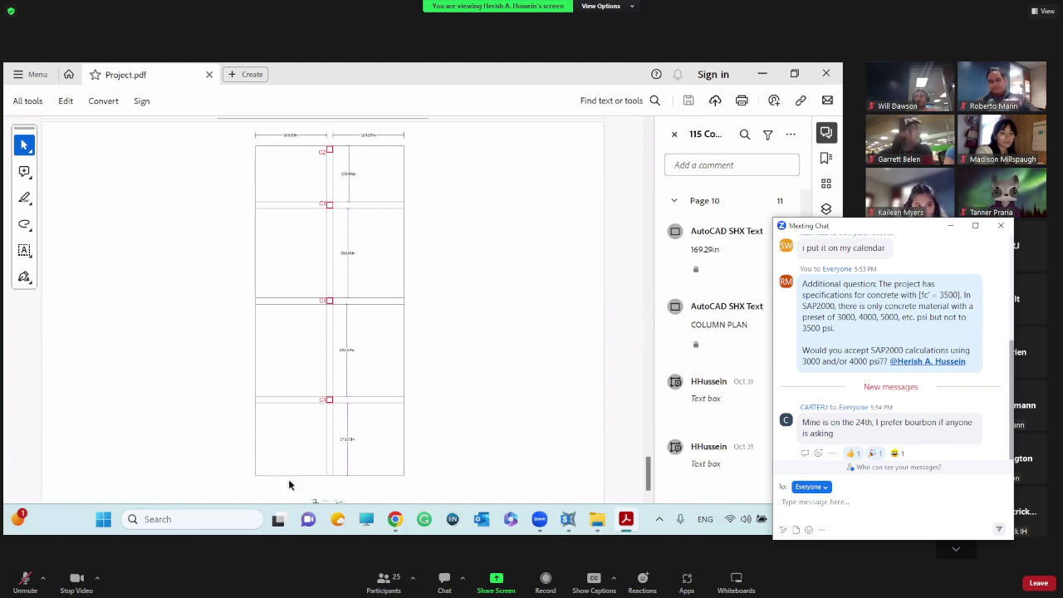
{"action": "scroll", "coordinate": [347, 141], "scroll_direction": "up", "scroll_amount": 3, "text": "ctrl"}
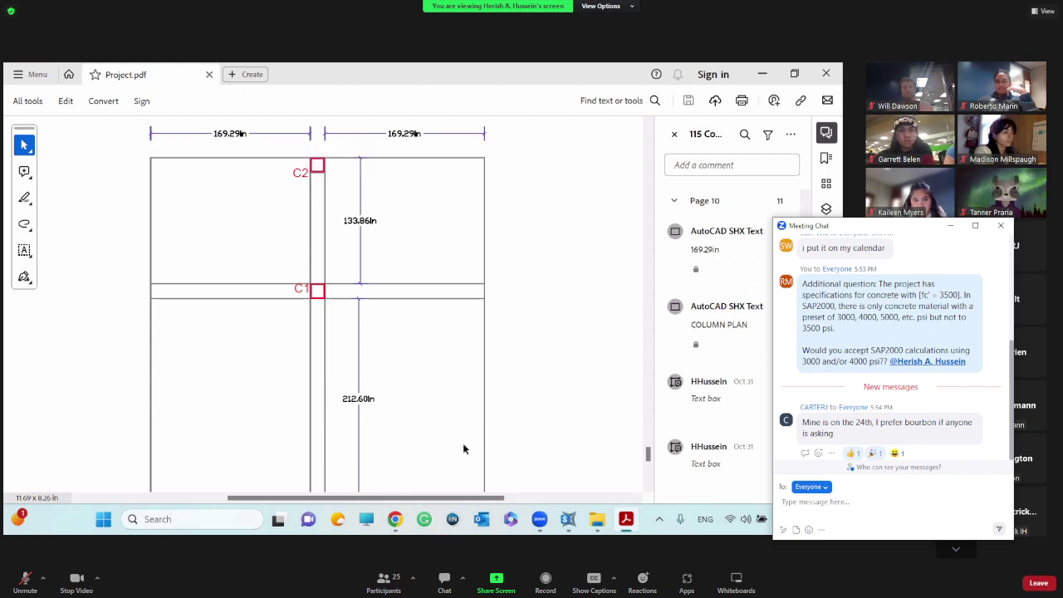
{"action": "left_click", "coordinate": [568, 520]}
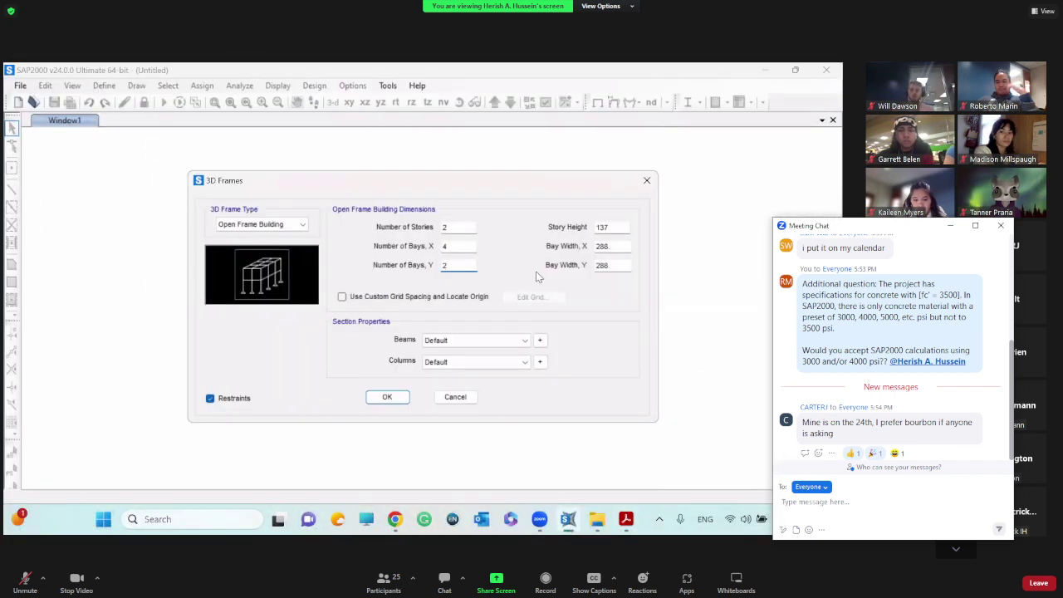
{"action": "left_click", "coordinate": [461, 248]}
{"action": "left_click", "coordinate": [459, 265]}
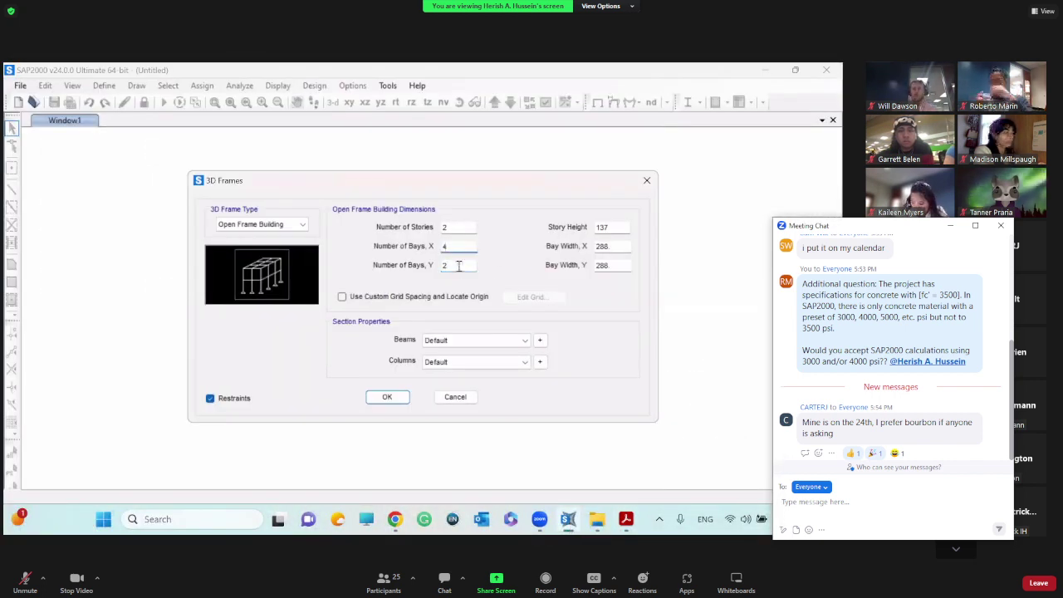
{"action": "double_click", "coordinate": [621, 264]}
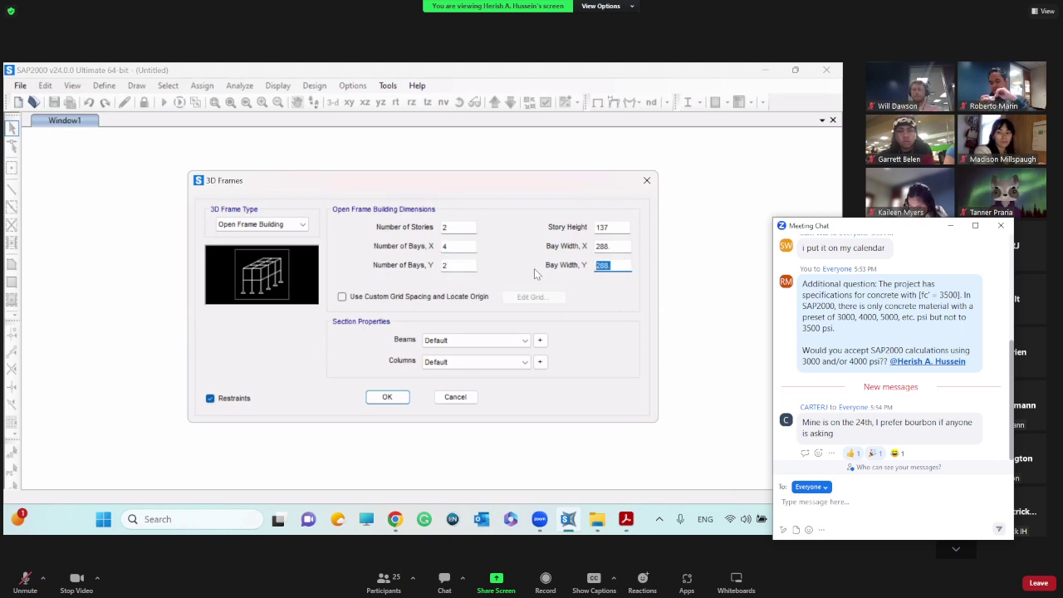
{"action": "type", "text": "177"}
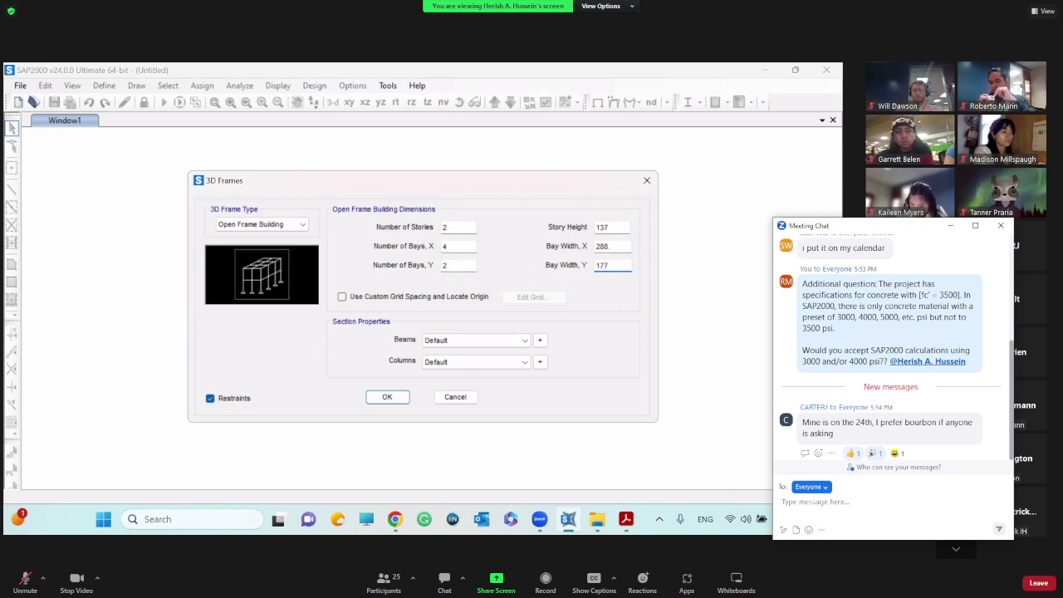
Step: Set the X bay width to 228 and create the open frame building
{"action": "double_click", "coordinate": [614, 246]}
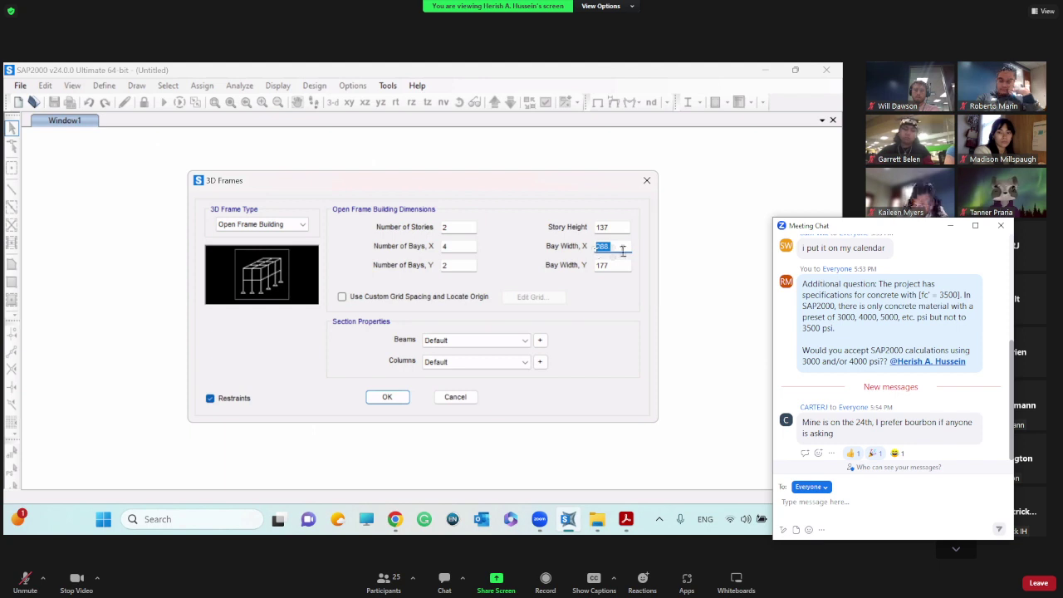
{"action": "type", "text": "2"}
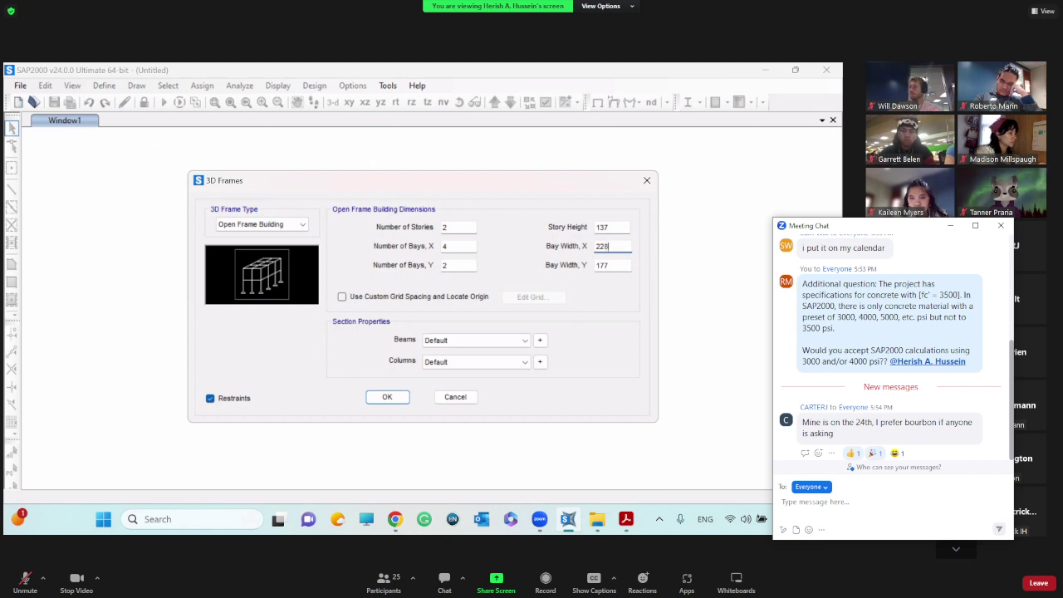
{"action": "left_click", "coordinate": [388, 397]}
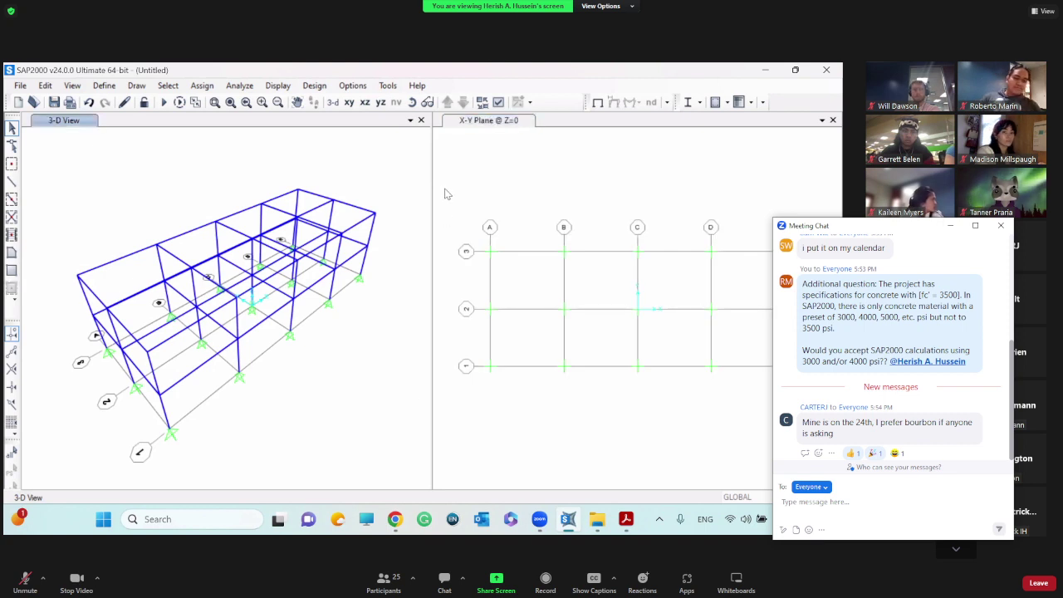
Step: Change the X-Y plane view to a 3-D view, and widen the original 3-D view beside it
{"action": "left_click", "coordinate": [469, 125]}
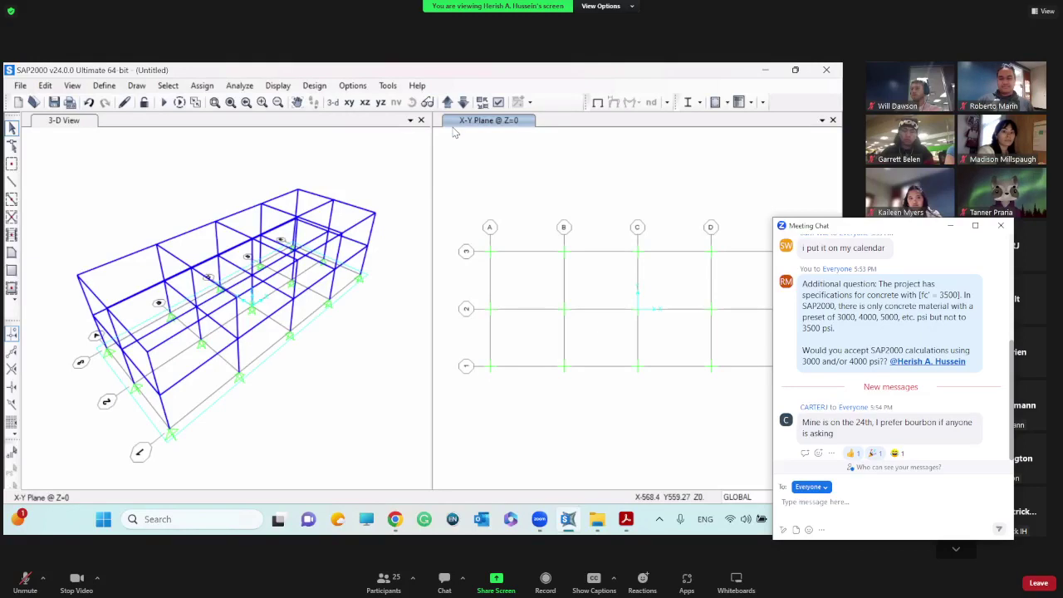
{"action": "left_click", "coordinate": [333, 102]}
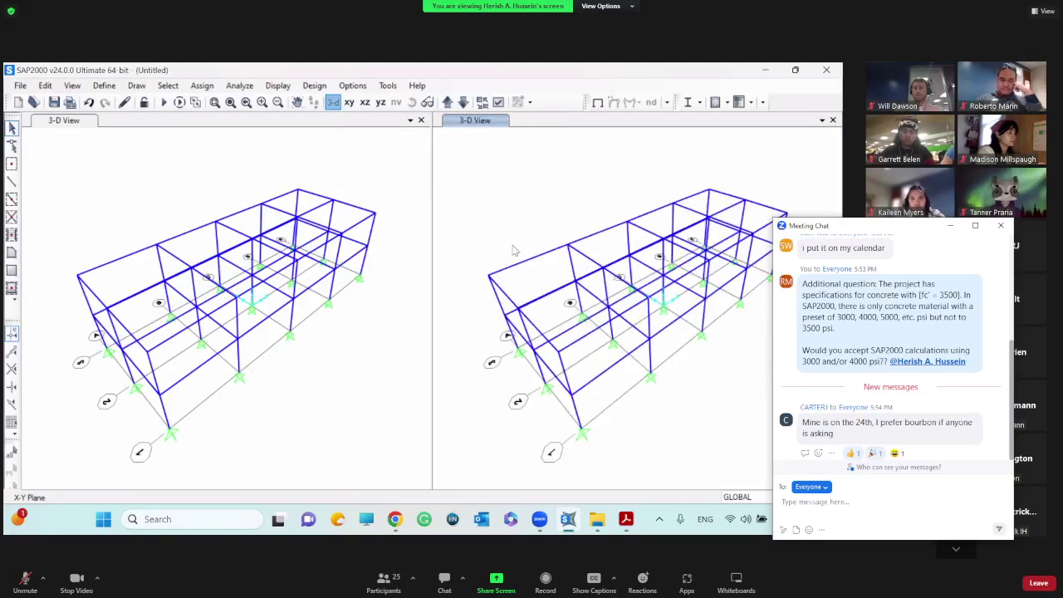
{"action": "left_click", "coordinate": [66, 126]}
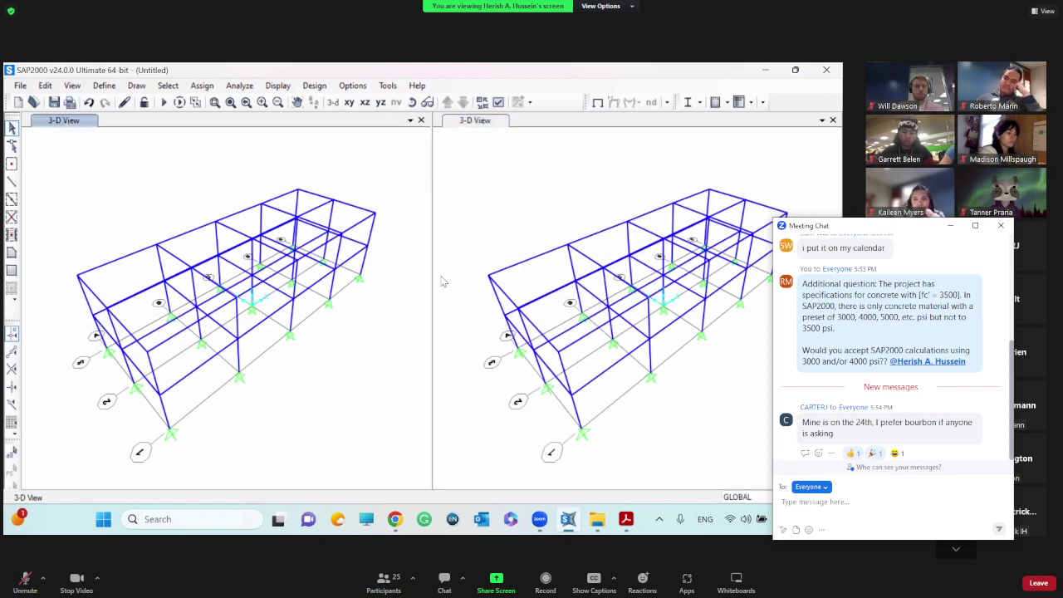
{"action": "left_click_drag", "start_coordinate": [431, 278], "coordinate": [552, 286]}
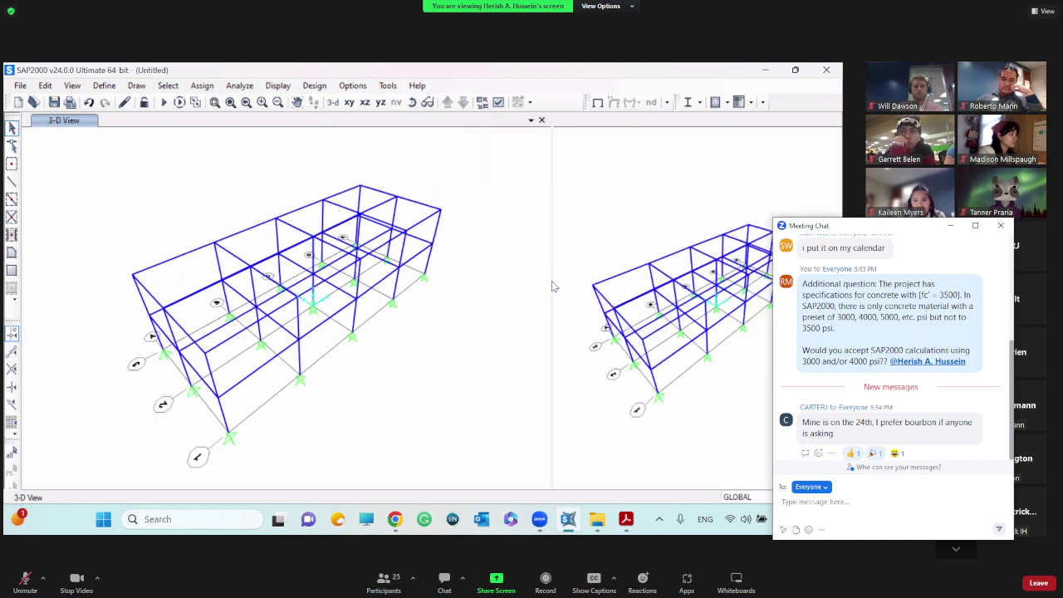
Step: Select all points and frames of the building model and delete them, leaving only the grid
{"action": "left_click_drag", "start_coordinate": [493, 449], "coordinate": [98, 166]}
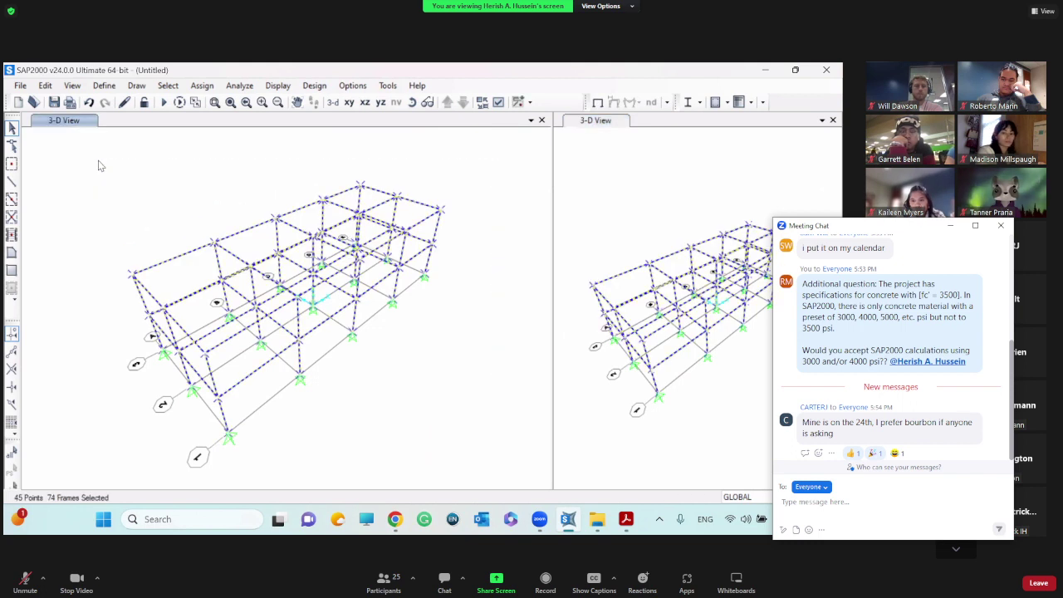
{"action": "key", "text": "Delete"}
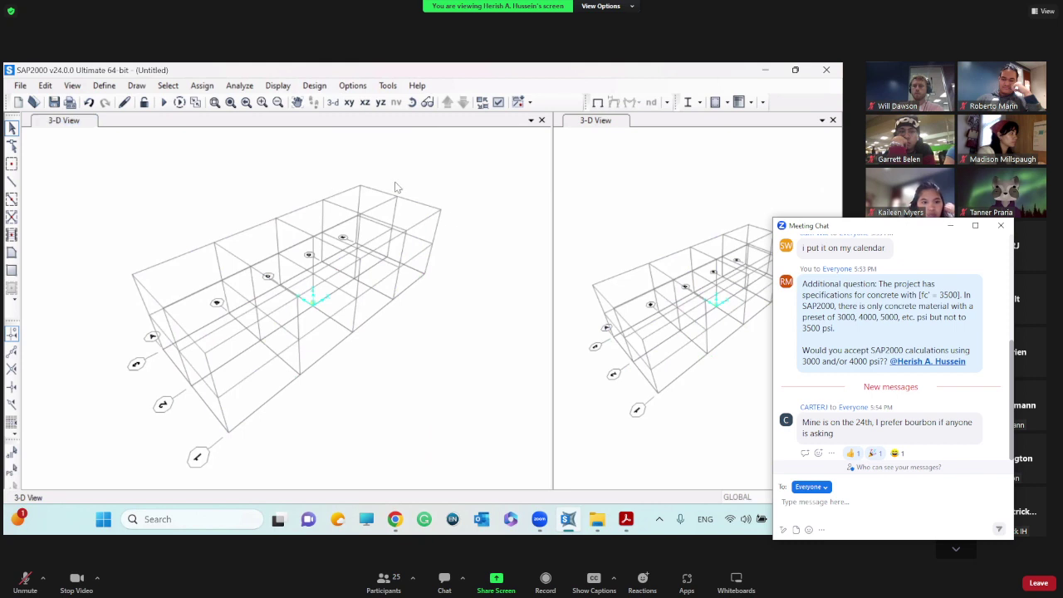
{"action": "left_click", "coordinate": [473, 238]}
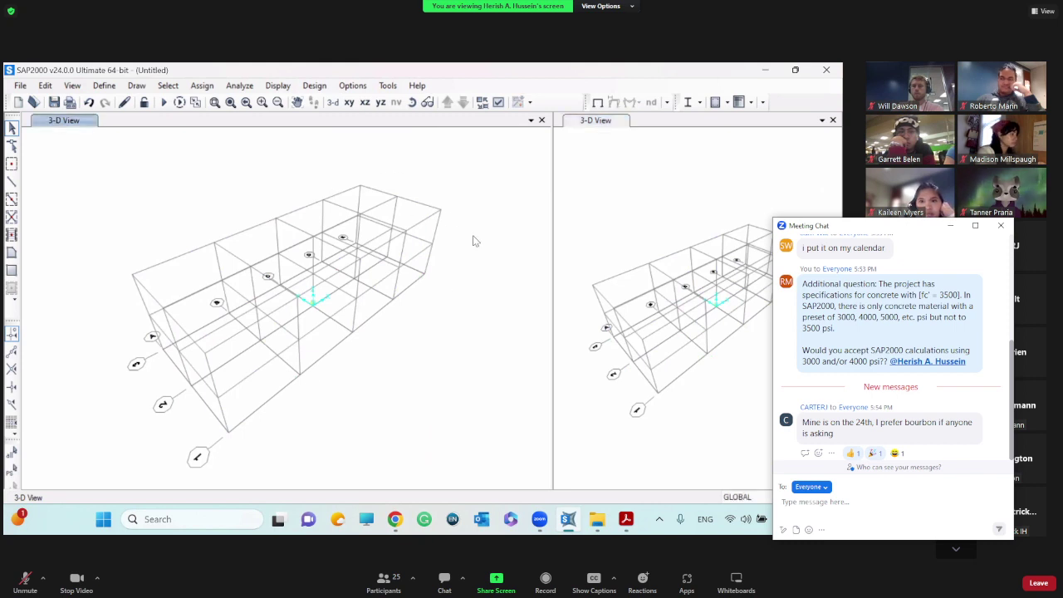
Step: Examine the bay spacing dimensions between the columns on the column plan in Project.pdf
{"action": "right_click", "coordinate": [135, 184]}
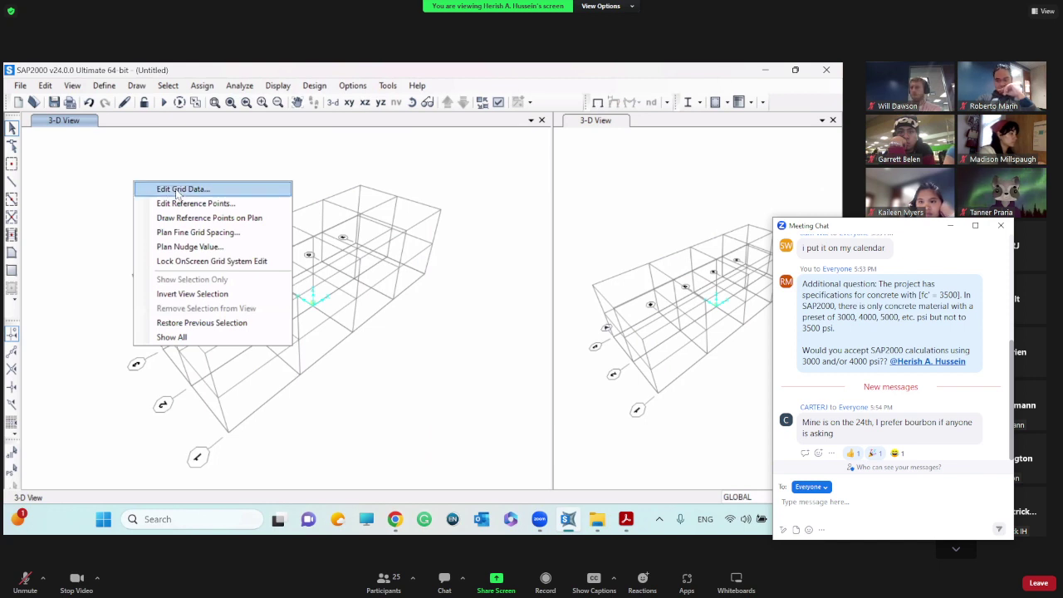
{"action": "left_click", "coordinate": [420, 404]}
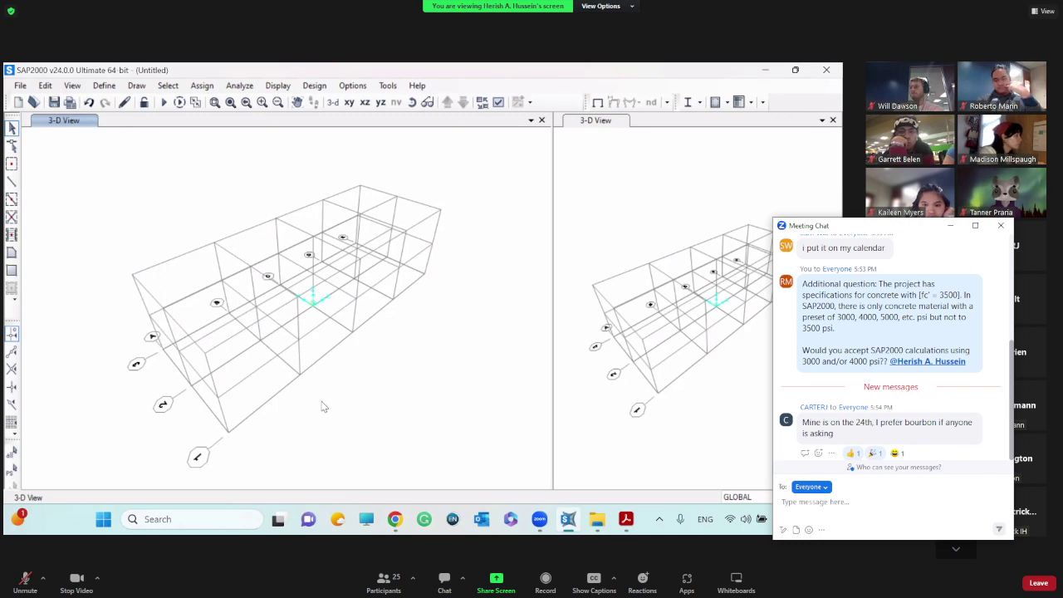
{"action": "left_click", "coordinate": [627, 519]}
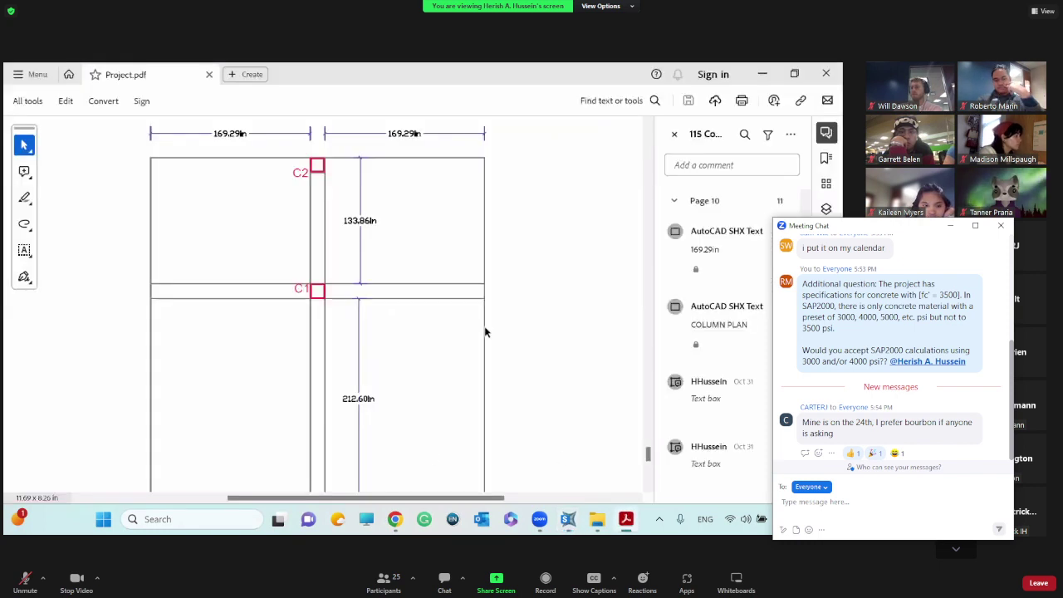
{"action": "scroll", "coordinate": [486, 317], "scroll_direction": "down", "scroll_amount": 3, "text": "ctrl"}
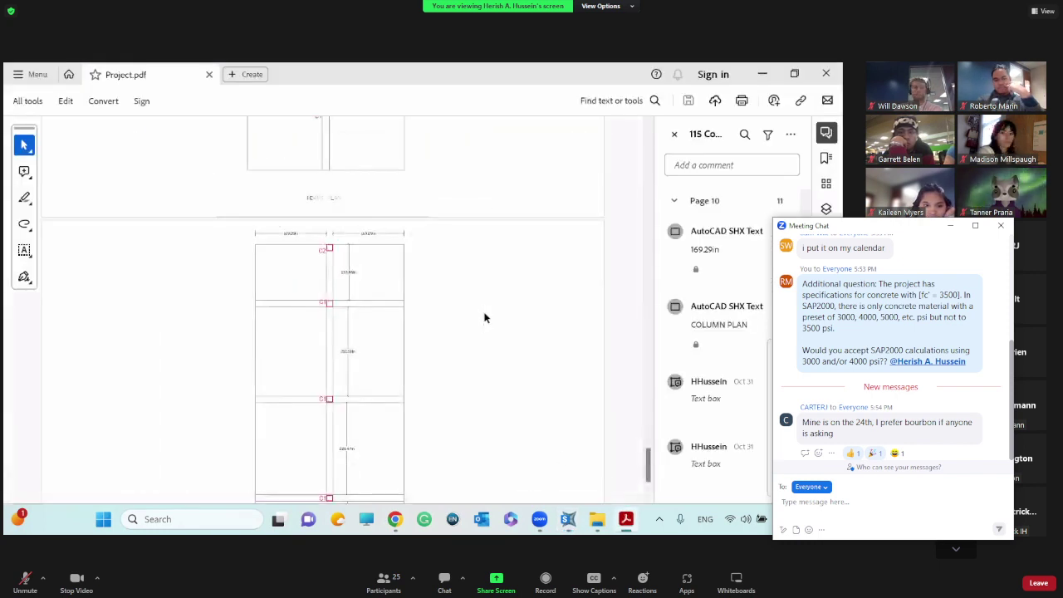
{"action": "scroll", "coordinate": [457, 319], "scroll_direction": "up", "scroll_amount": 2, "text": "ctrl"}
{"action": "scroll", "coordinate": [458, 319], "scroll_direction": "up", "scroll_amount": 1, "text": "ctrl"}
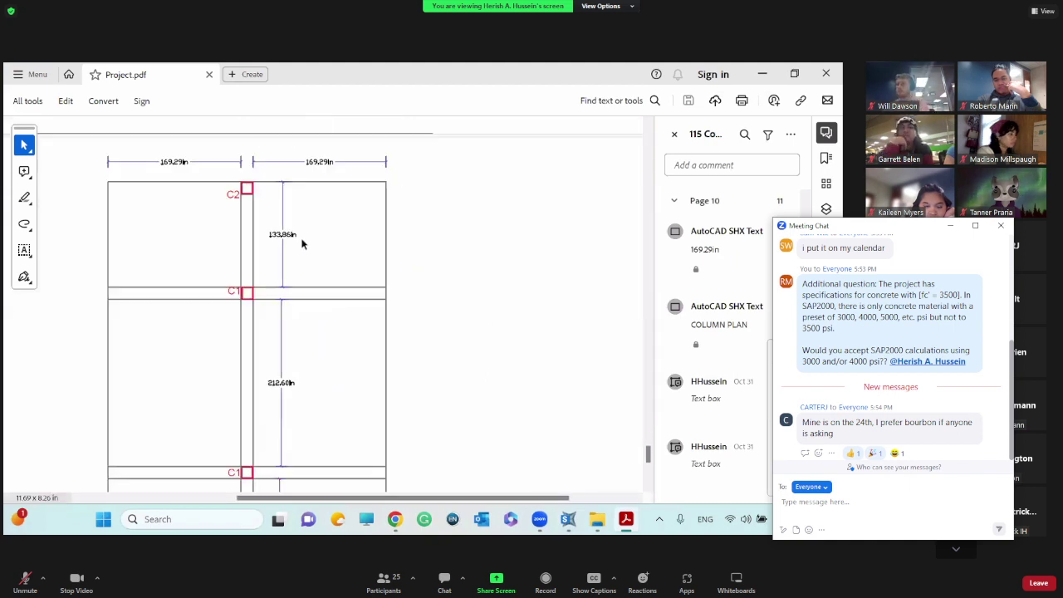
{"action": "mouse_move", "coordinate": [274, 236]}
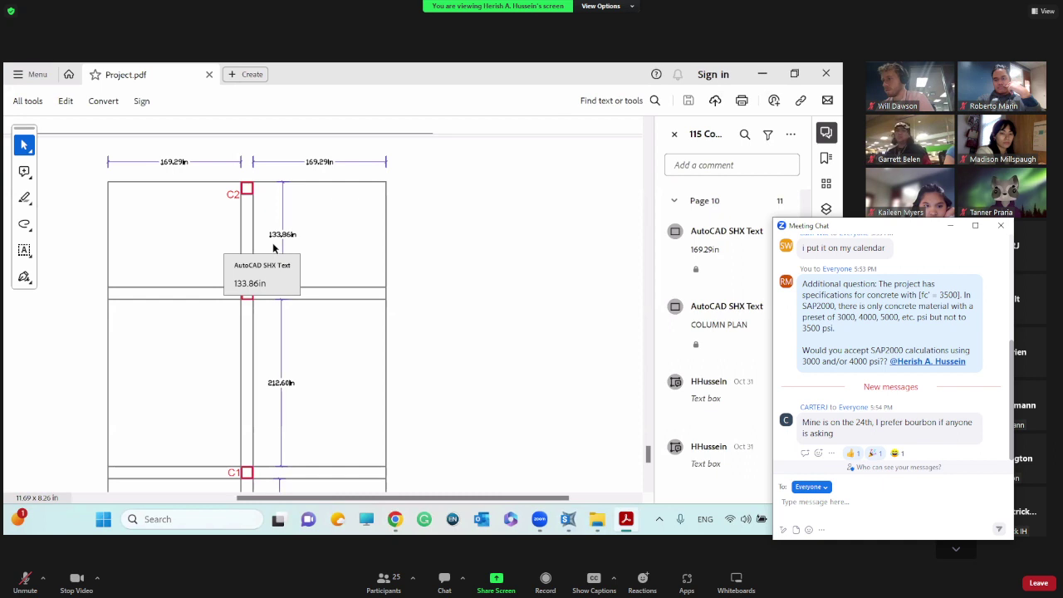
Step: Switch to Chrome to look at the GroupMe chats, and return to the Zoom meeting
{"action": "key", "text": "alt+Tab"}
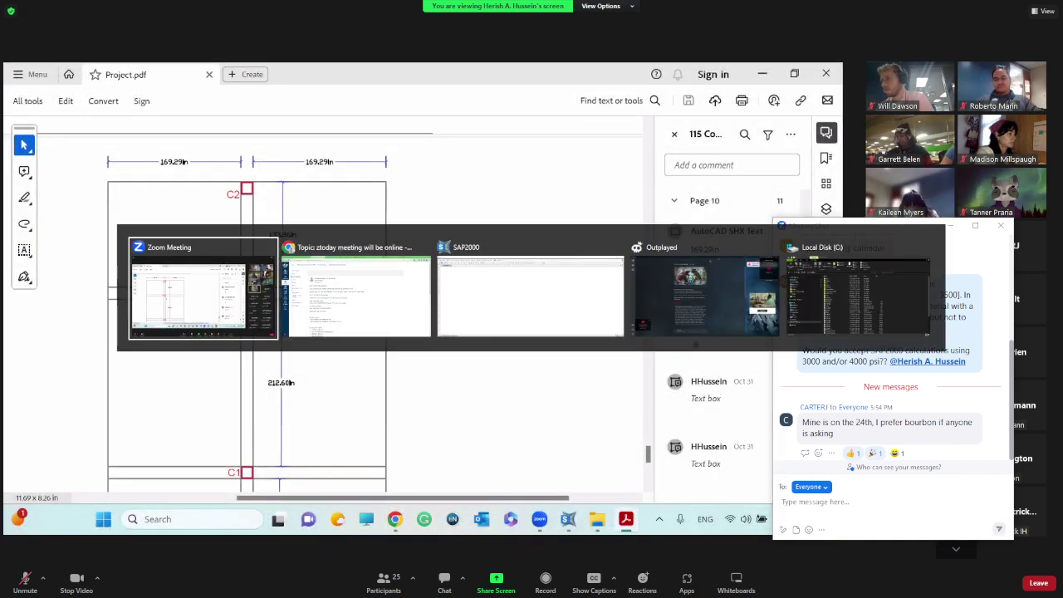
{"action": "key", "text": "alt+Tab"}
{"action": "key", "text": "alt+shift+Tab"}
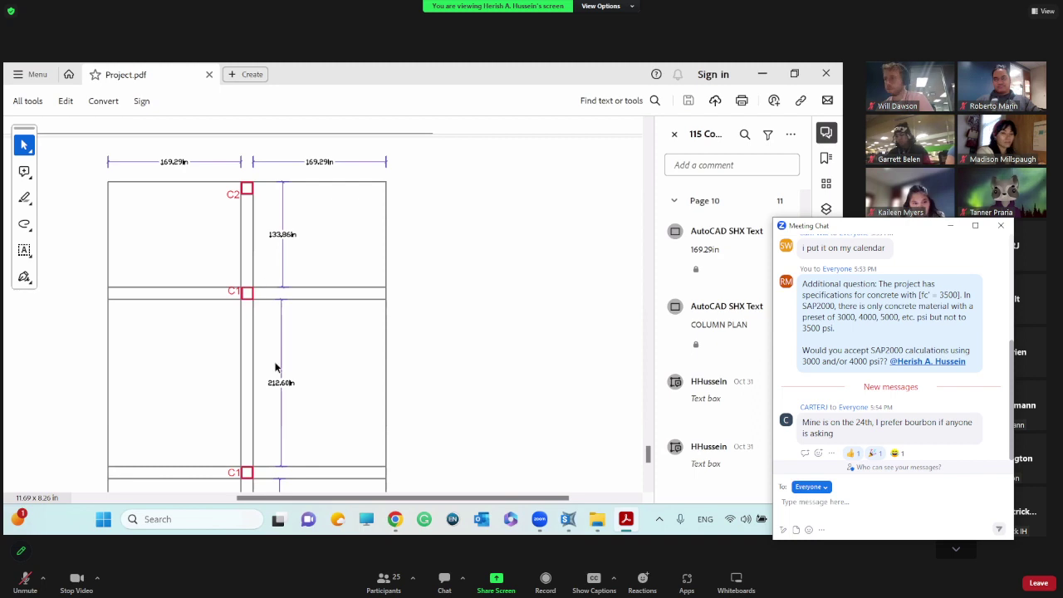
{"action": "key", "text": "alt+Tab"}
{"action": "key", "text": "alt+Tab"}
{"action": "key", "text": "alt+shift+Tab"}
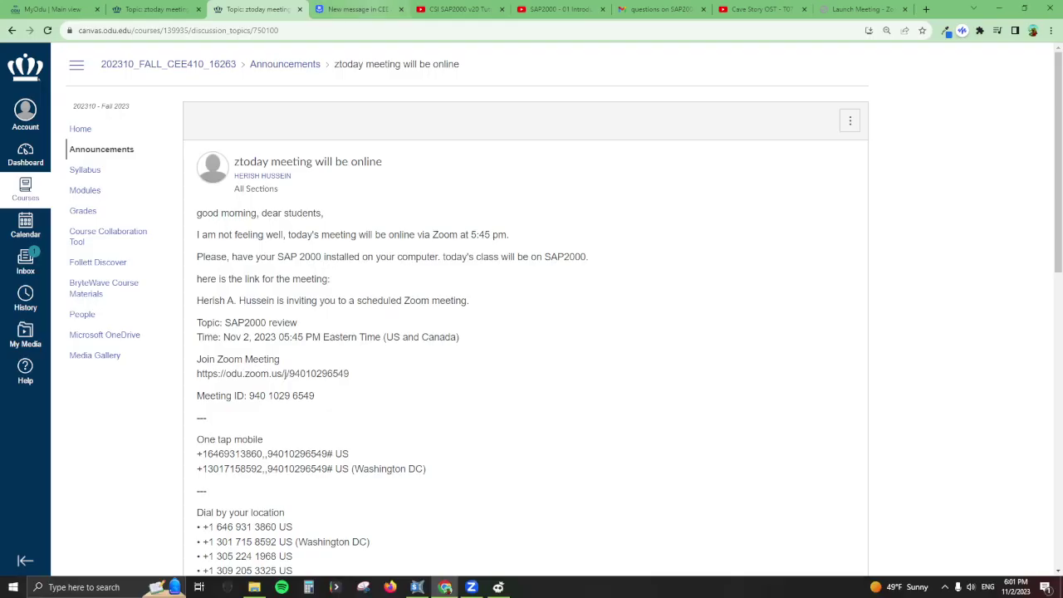
{"action": "left_click", "coordinate": [343, 9]}
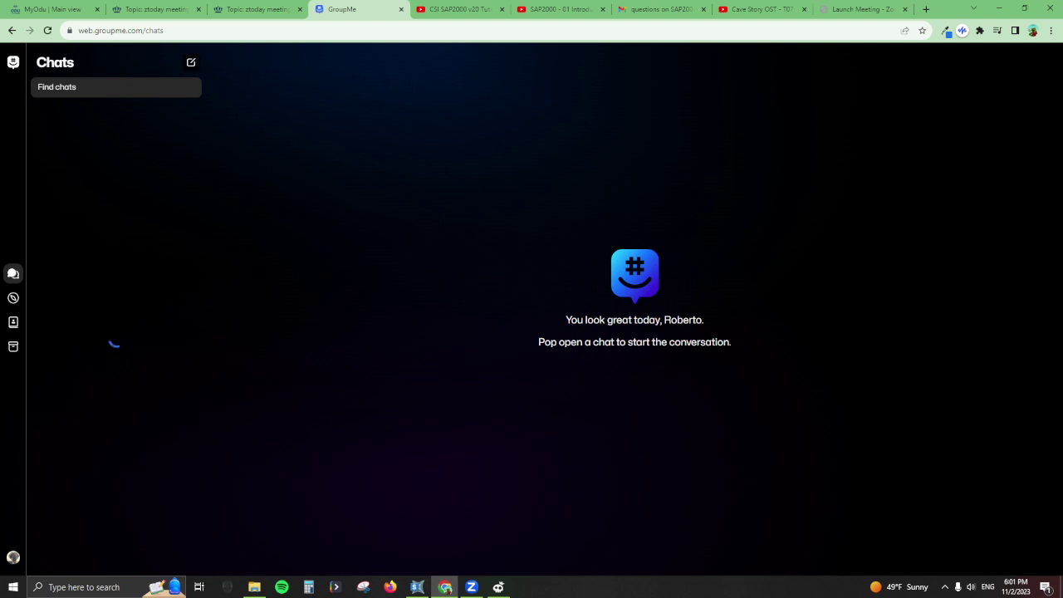
{"action": "key", "text": "alt+Tab"}
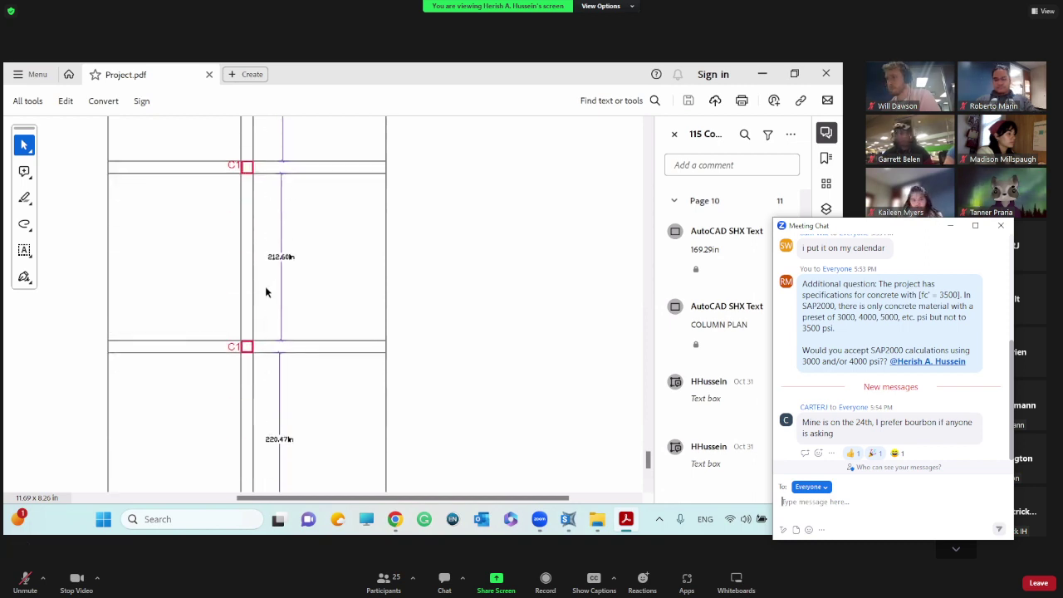
Step: Draft a meeting chat message to everyone listing 181, 236 and 142 on separate lines, followed by "(down to up)"
{"action": "type", "text": "I81"}
{"action": "key", "text": "shift+Return"}
{"action": "type", "text": "236"}
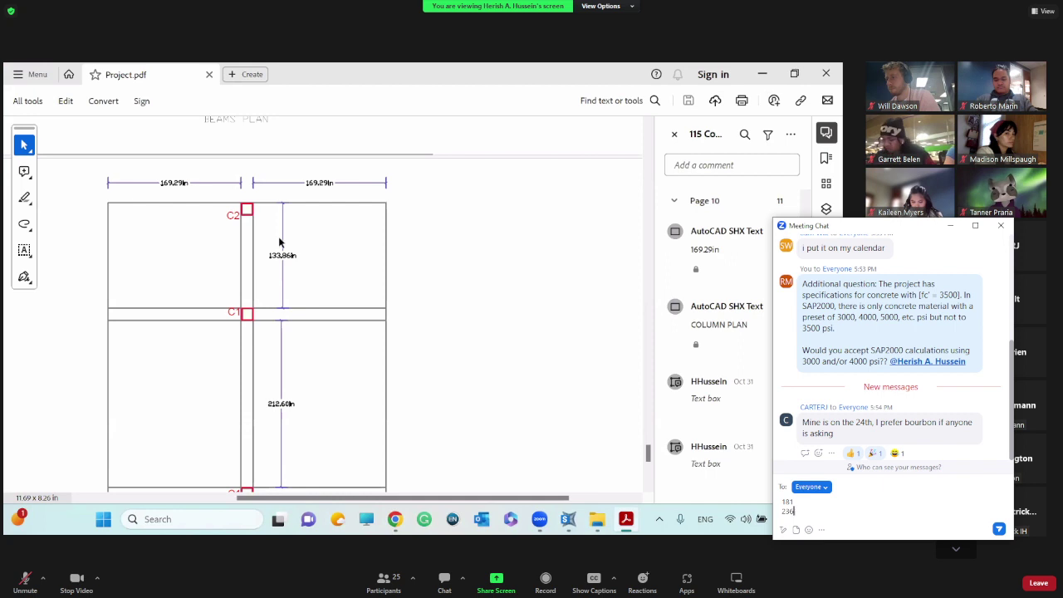
{"action": "key", "text": "shift+Return"}
{"action": "type", "text": "142"}
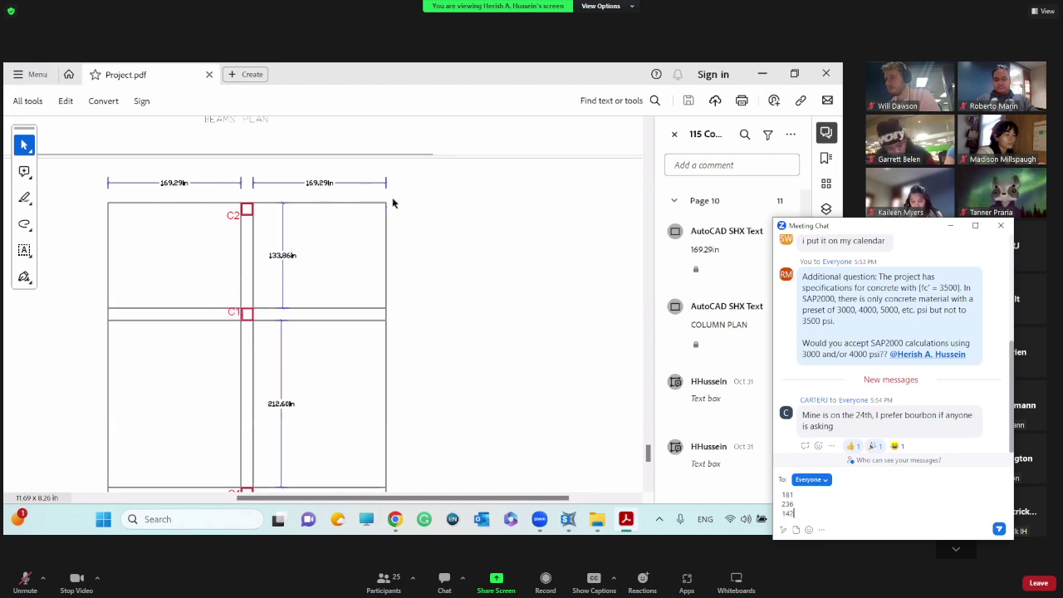
{"action": "key", "text": "shift+Return"}
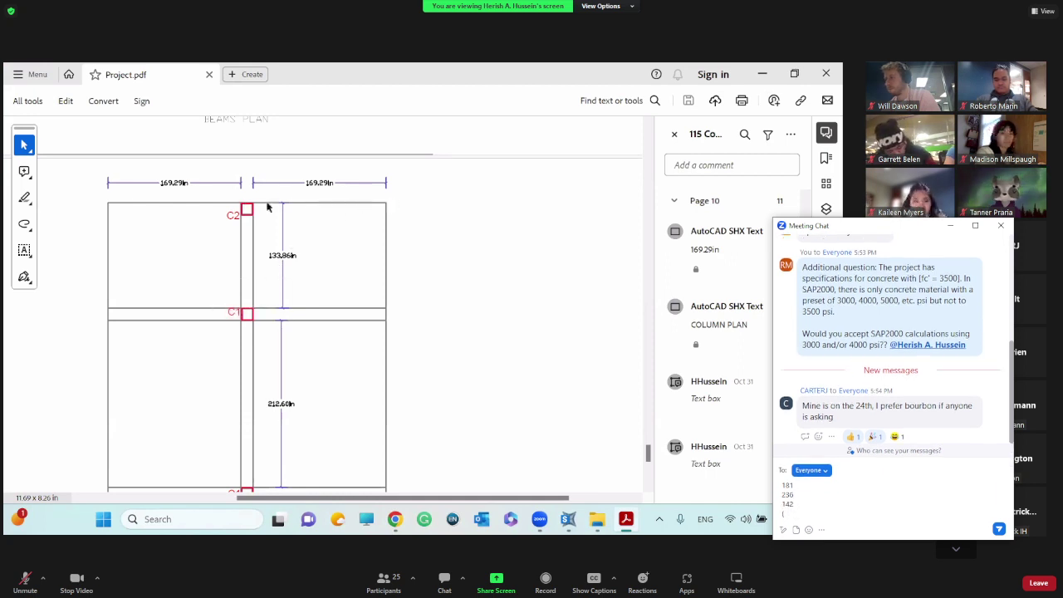
{"action": "type", "text": "(bol"}
{"action": "key", "text": "BackSpace"}
{"action": "key", "text": "BackSpace"}
{"action": "key", "text": "BackSpace"}
{"action": "type", "text": "d"}
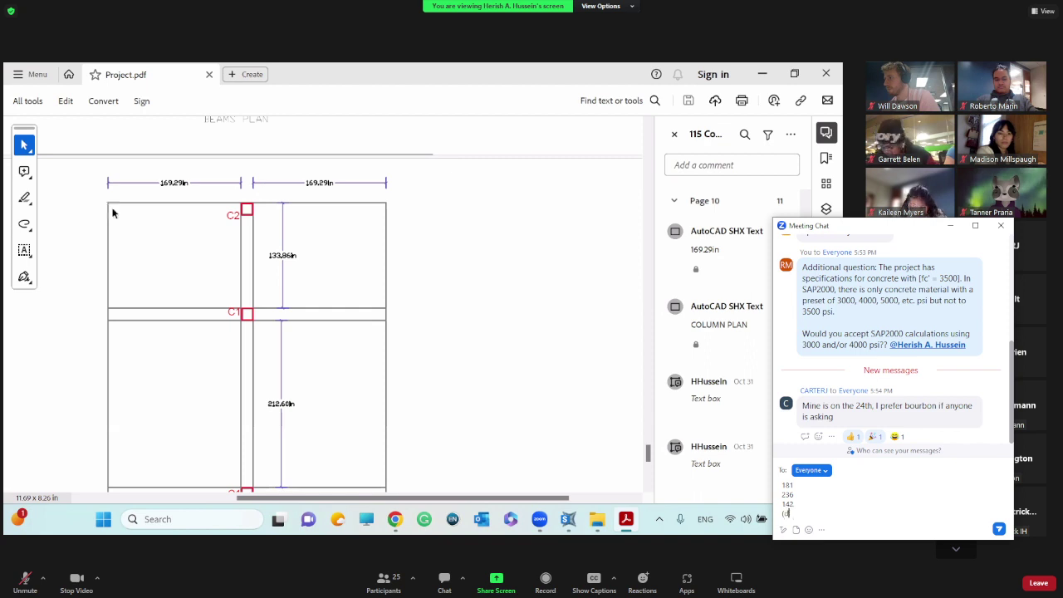
{"action": "type", "text": "own to up)"}
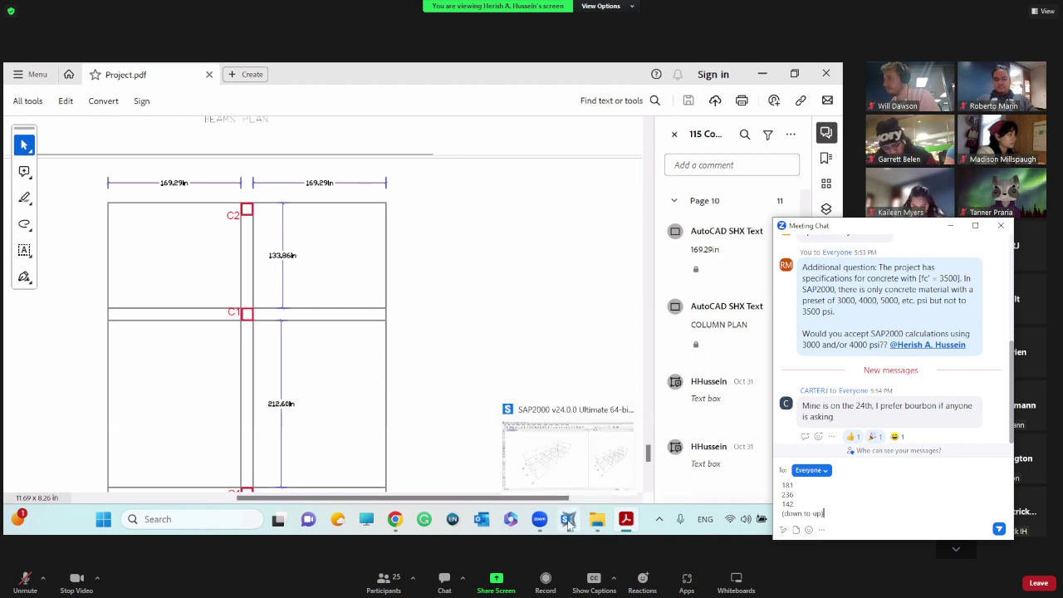
Step: Add a line reading "177 (side to side)" below the spacing values in the meeting chat draft
{"action": "key", "text": "shift+Return"}
{"action": "type", "text": "1"}
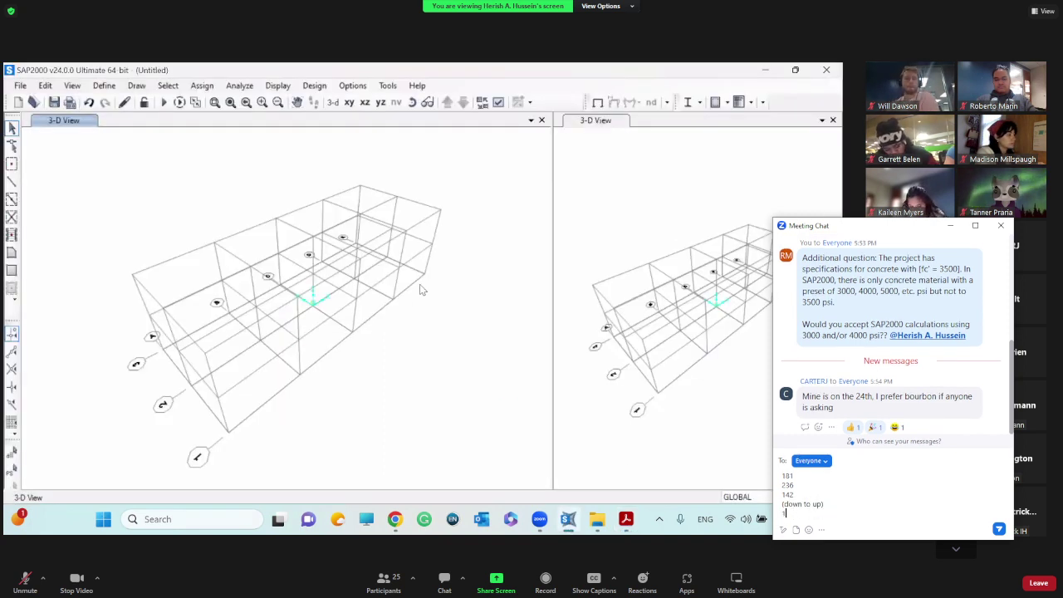
{"action": "type", "text": "77 (side to "}
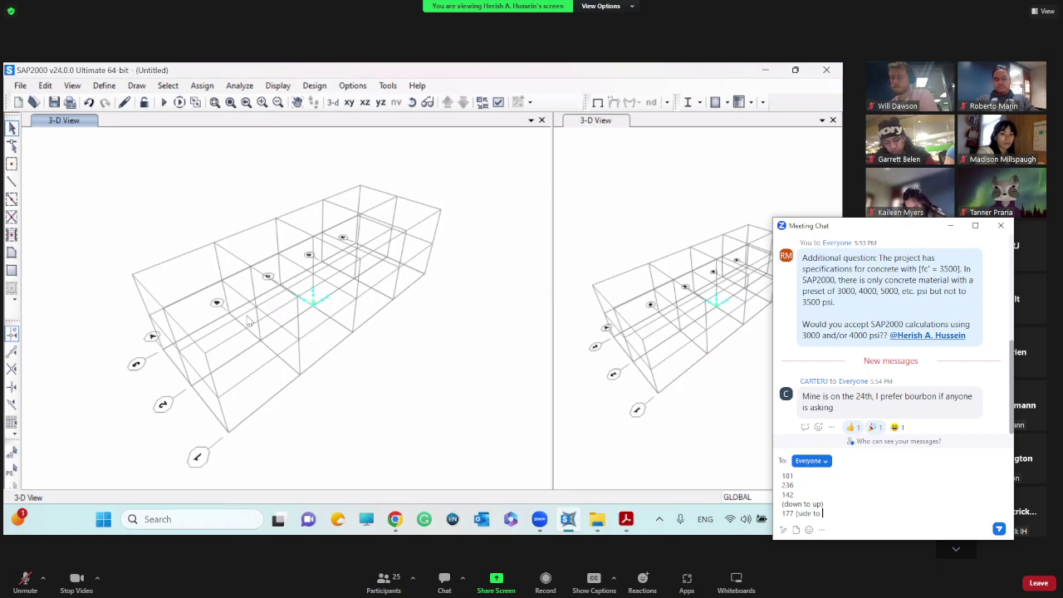
{"action": "type", "text": "side)"}
{"action": "key", "text": "shift+Return"}
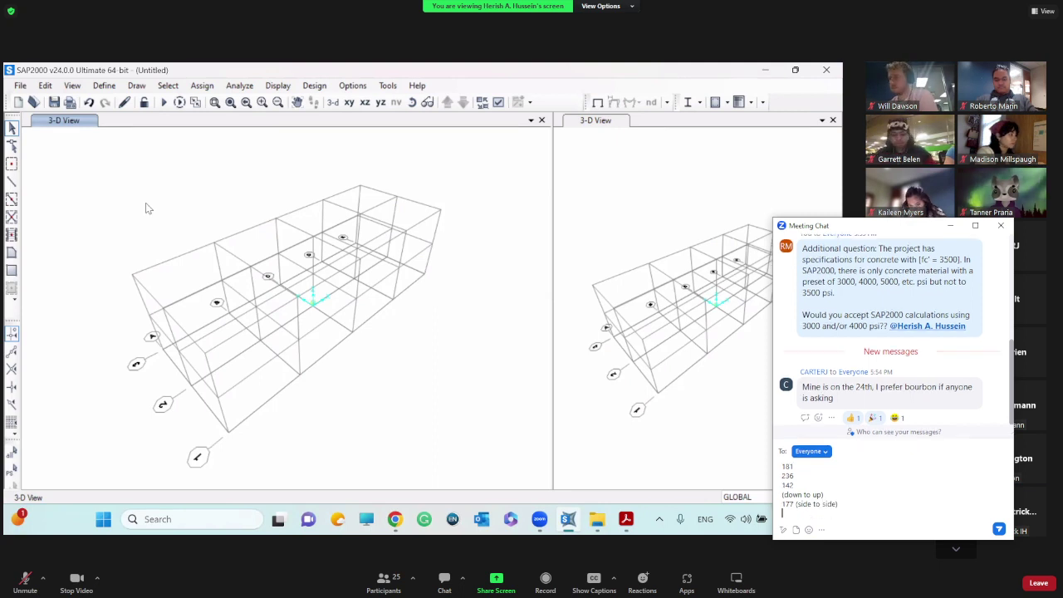
Step: Cut the drafted spacing note from the meeting chat, send it to the Conch Wheat chat in GroupMe, and return to the Zoom meeting
{"action": "key", "text": "ctrl+a"}
{"action": "key", "text": "ctrl+c"}
{"action": "key", "text": "BackSpace"}
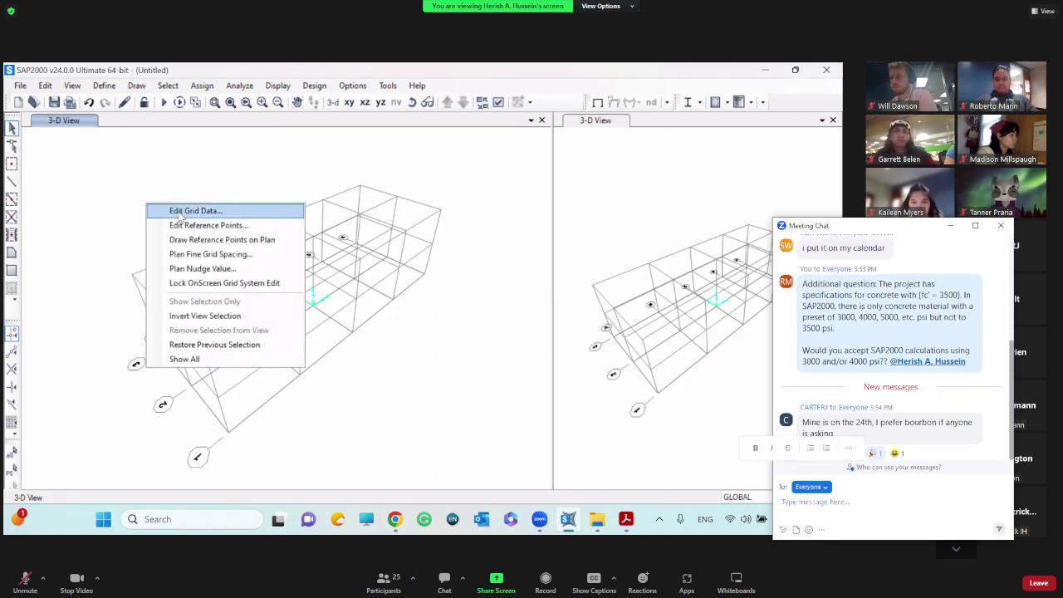
{"action": "key", "text": "alt+Tab"}
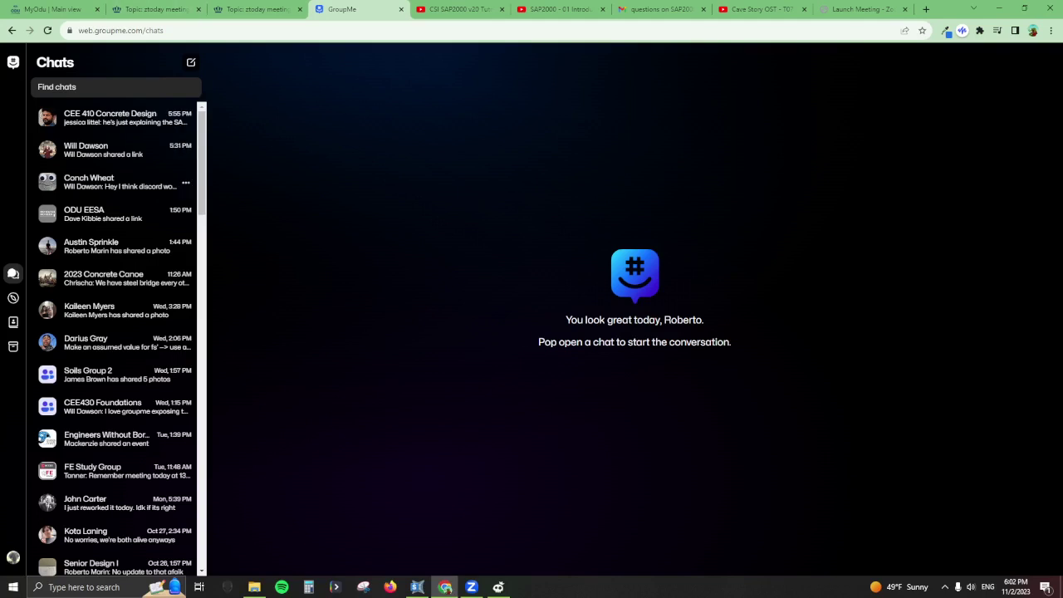
{"action": "left_click", "coordinate": [124, 182]}
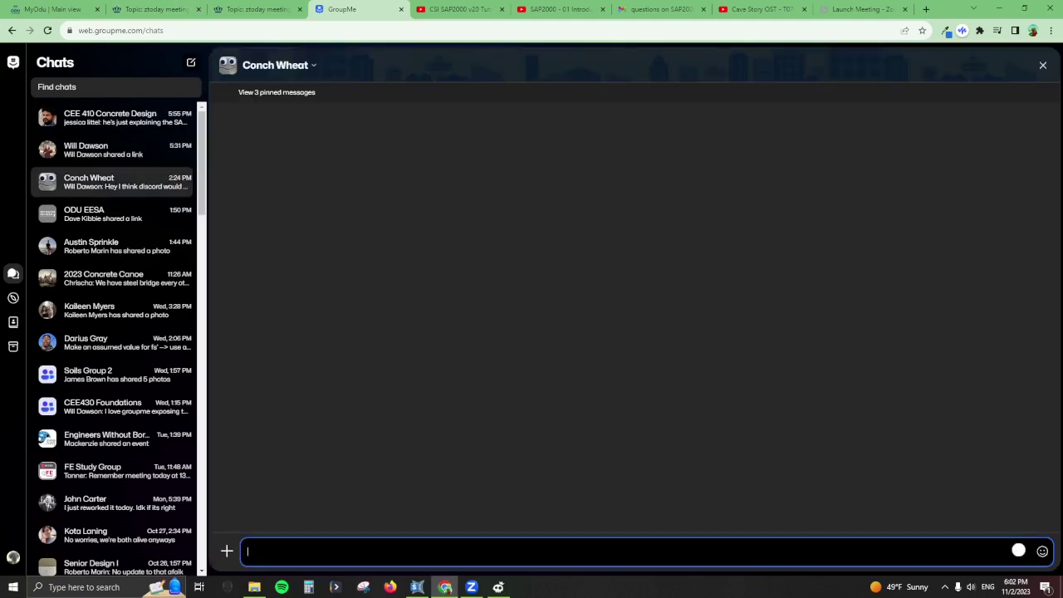
{"action": "key", "text": "ctrl+v"}
{"action": "key", "text": "Return"}
{"action": "key", "text": "alt+Tab"}
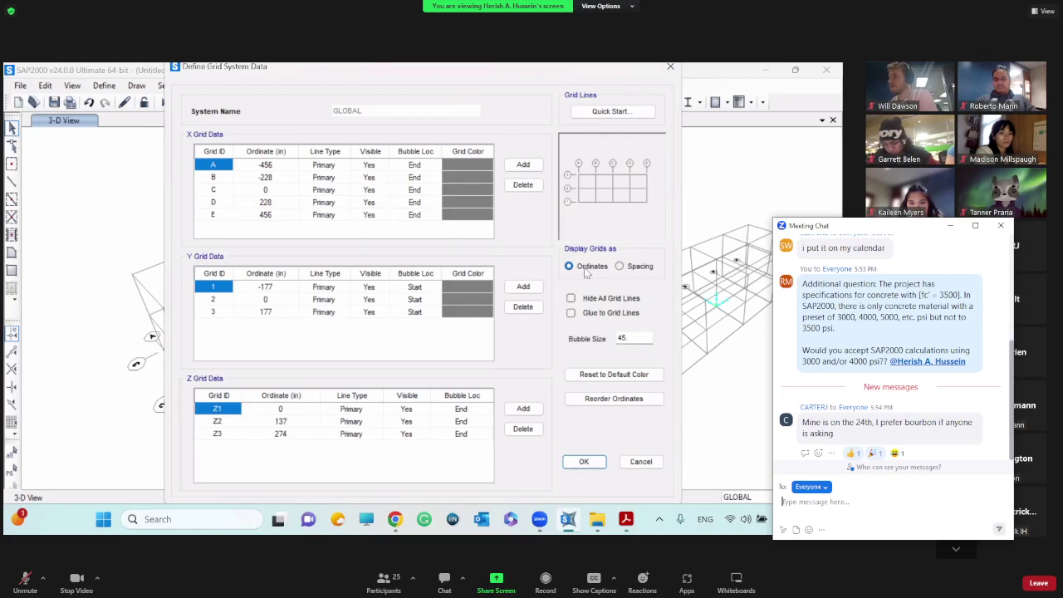
Step: Display the grid data as spacing and set the X spacing of grid A to 181 in
{"action": "left_click", "coordinate": [620, 267]}
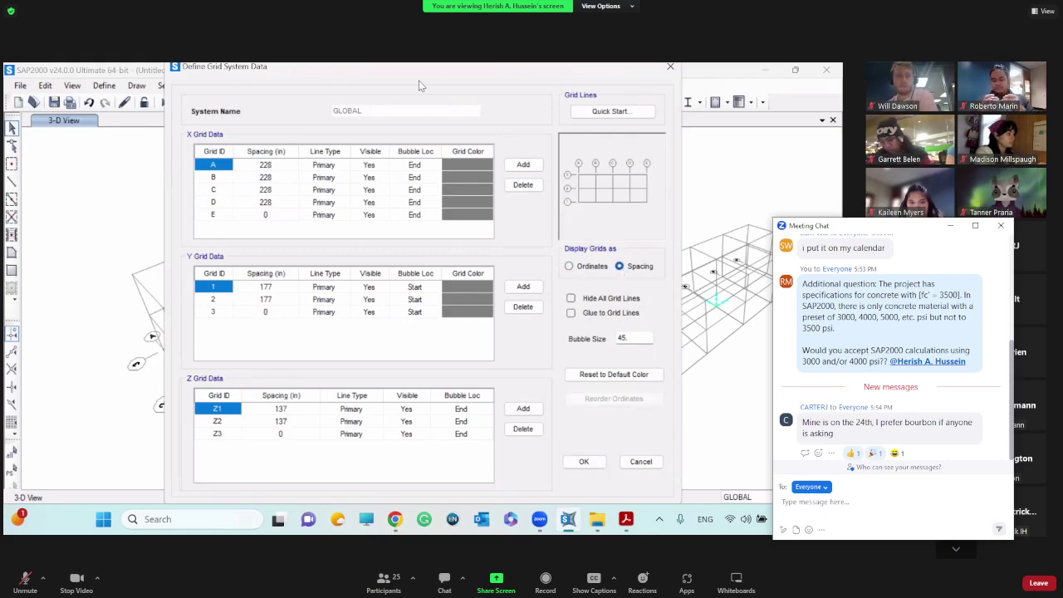
{"action": "left_click_drag", "start_coordinate": [418, 80], "coordinate": [607, 122]}
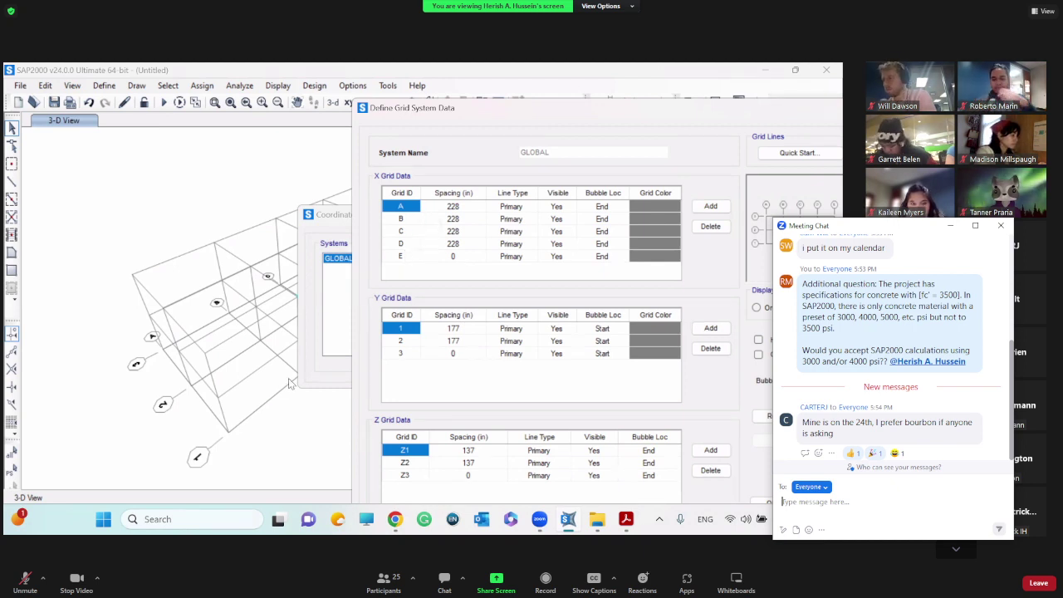
{"action": "left_click", "coordinate": [439, 209]}
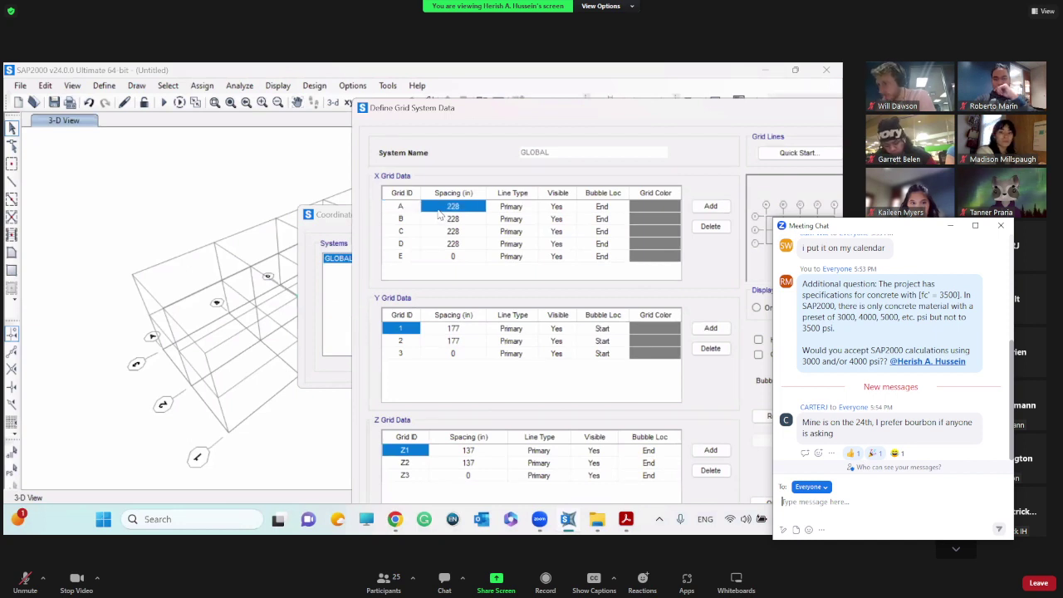
{"action": "type", "text": "181"}
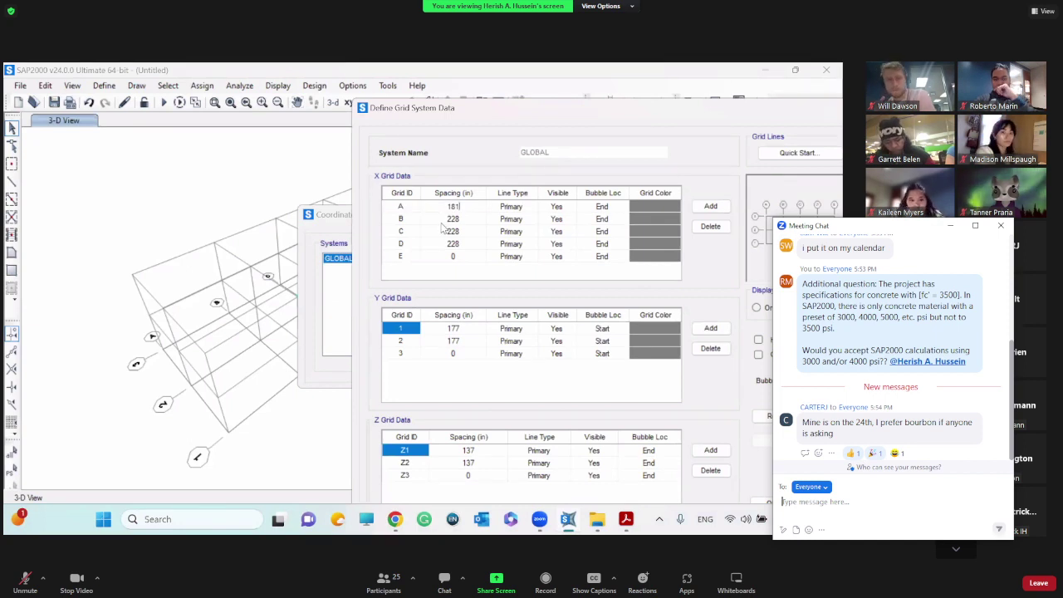
Step: Set the X grid spacing of line B to 236 in and of line D to 142 in
{"action": "left_click", "coordinate": [449, 219]}
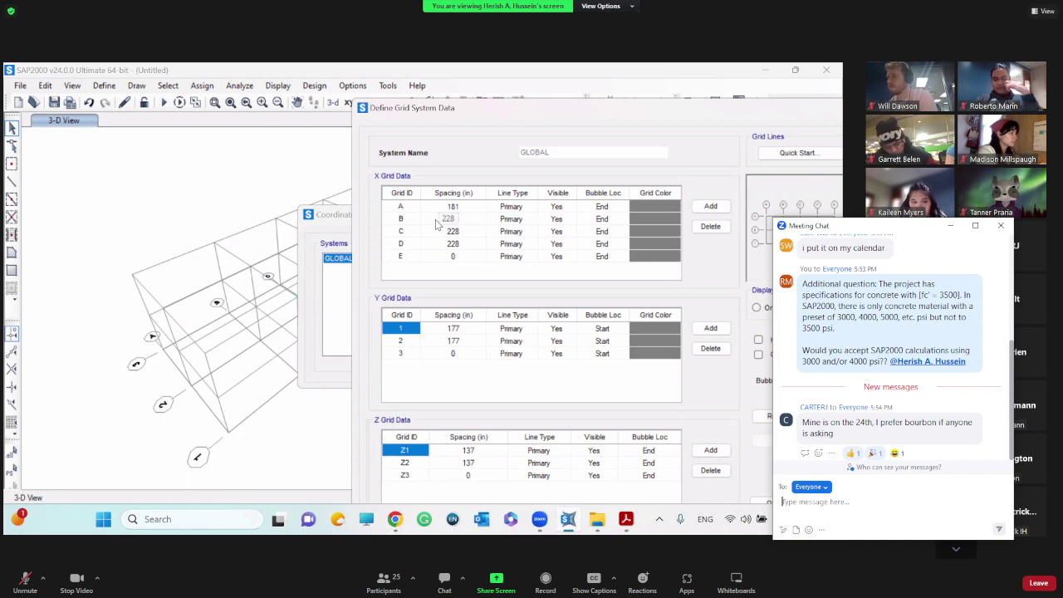
{"action": "left_click", "coordinate": [436, 221]}
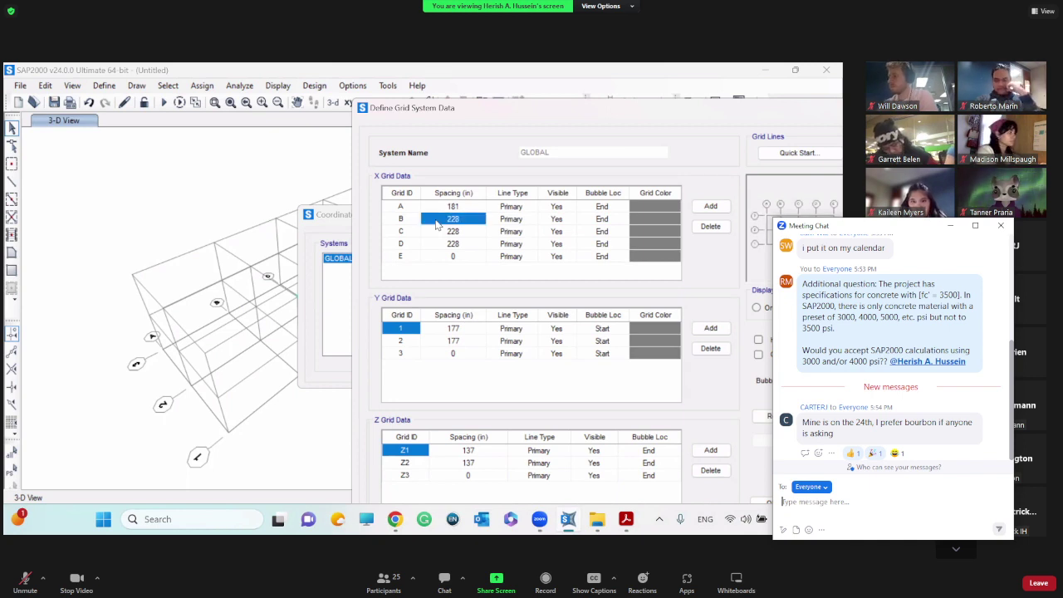
{"action": "type", "text": "2"}
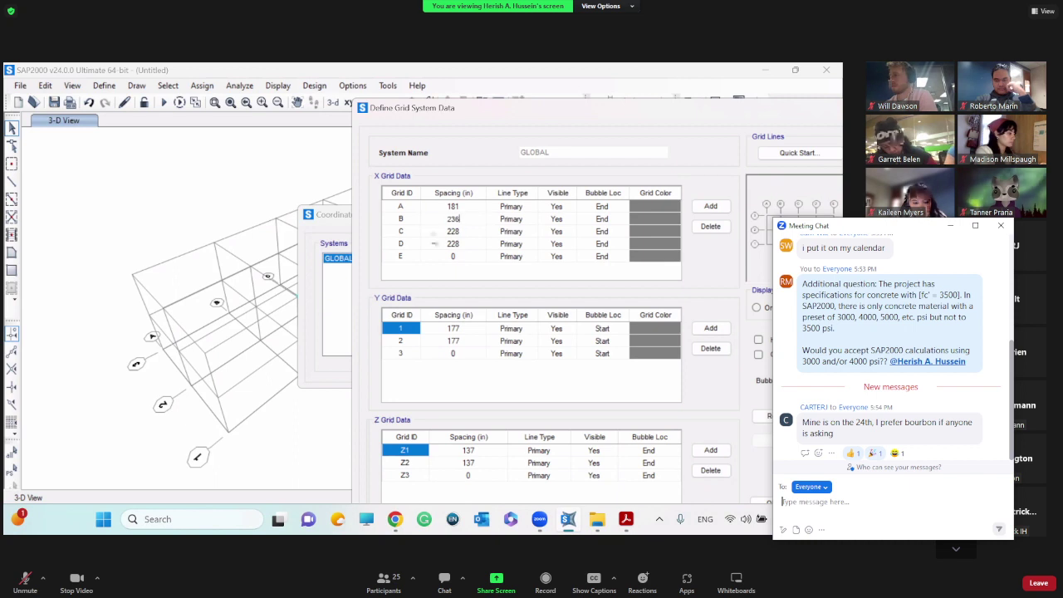
{"action": "type", "text": "36"}
{"action": "left_click", "coordinate": [433, 237]}
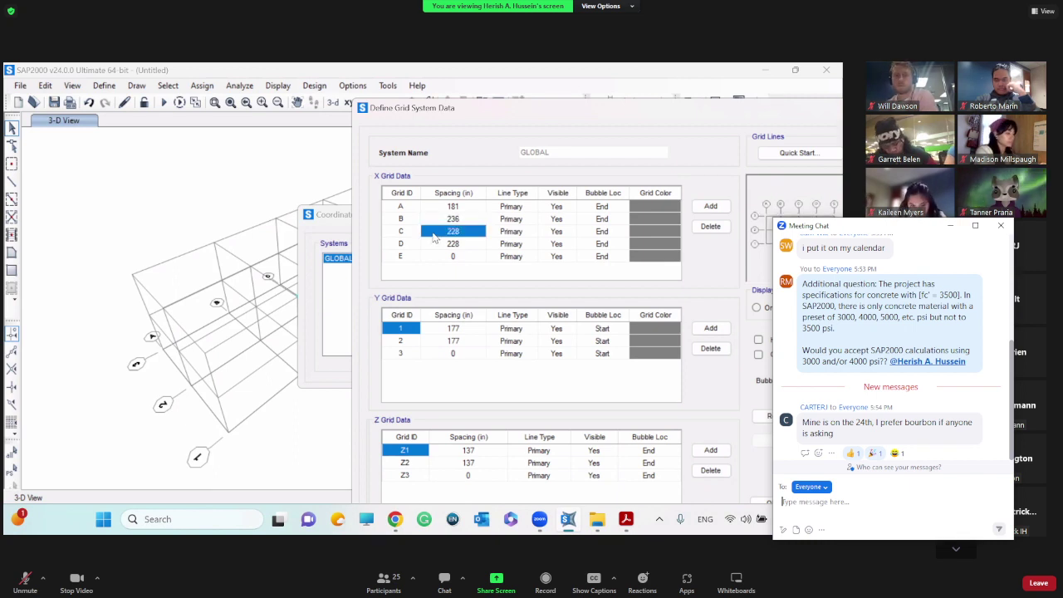
{"action": "left_click", "coordinate": [434, 249]}
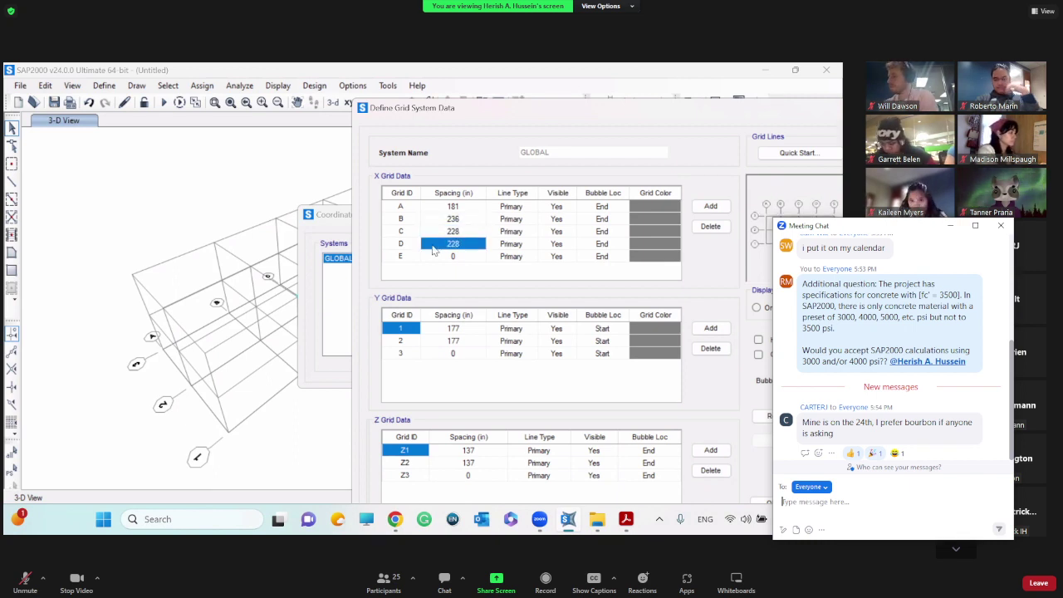
{"action": "type", "text": "142"}
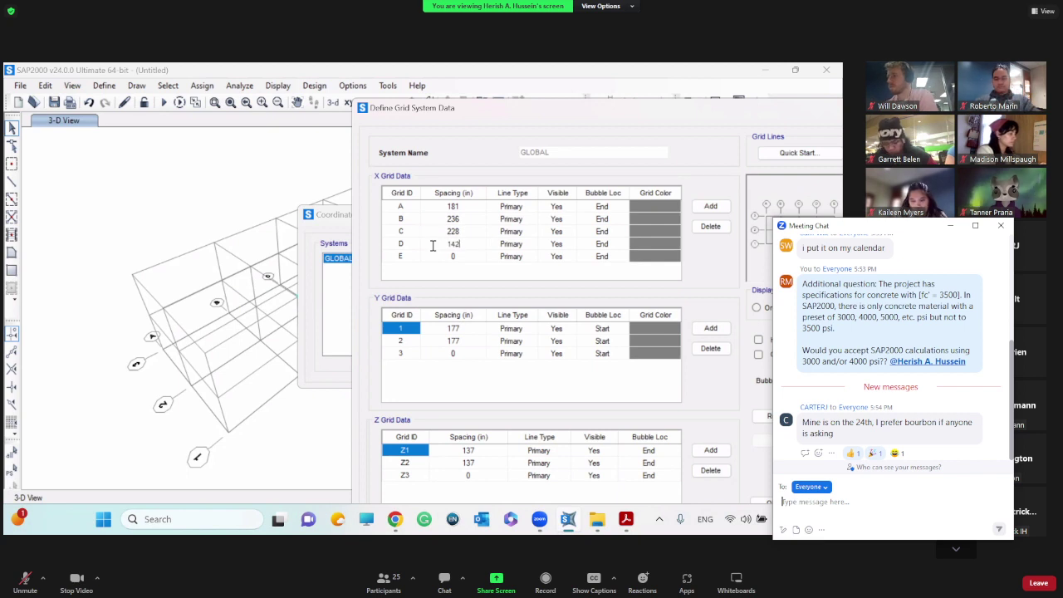
Step: Capture the X and Y grid spacing tables as a screenshot, send it to the Conch Wheat chat in GroupMe, and return to the meeting
{"action": "left_click_drag", "start_coordinate": [525, 113], "coordinate": [355, 109]}
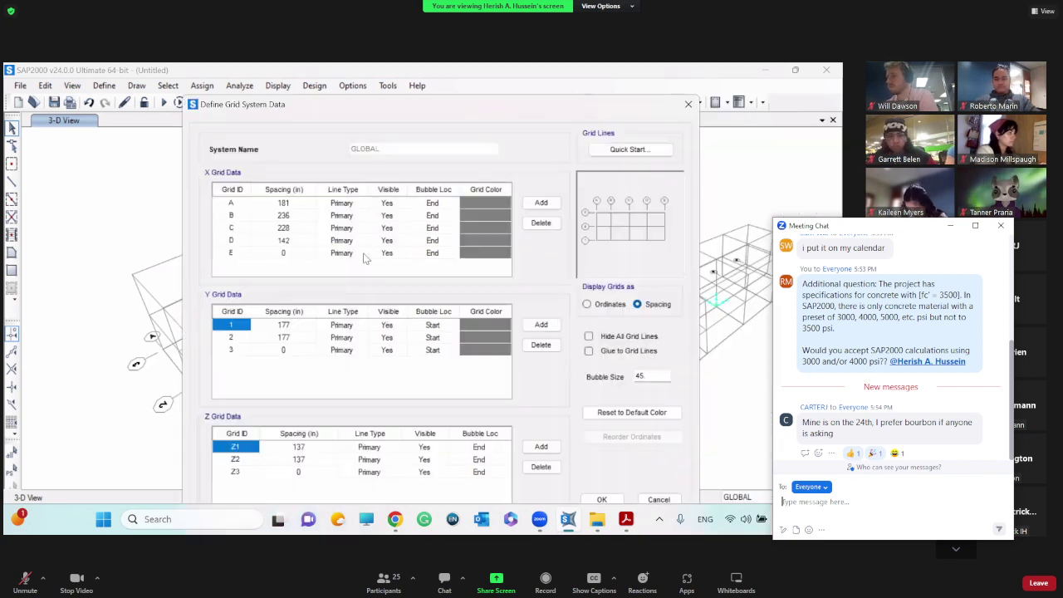
{"action": "key", "text": "super+shift+s"}
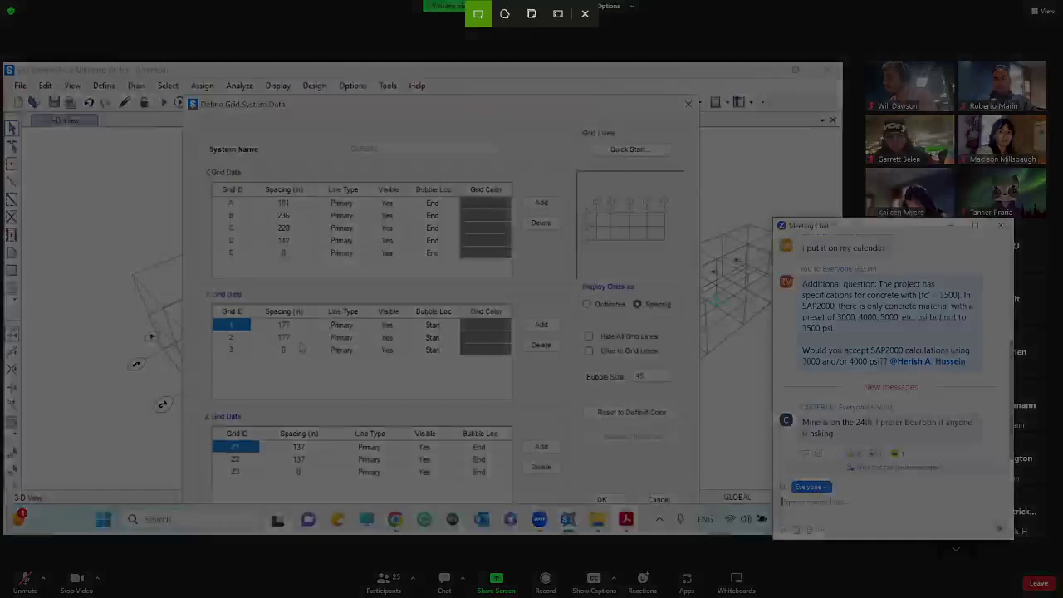
{"action": "left_click_drag", "start_coordinate": [203, 178], "coordinate": [319, 367]}
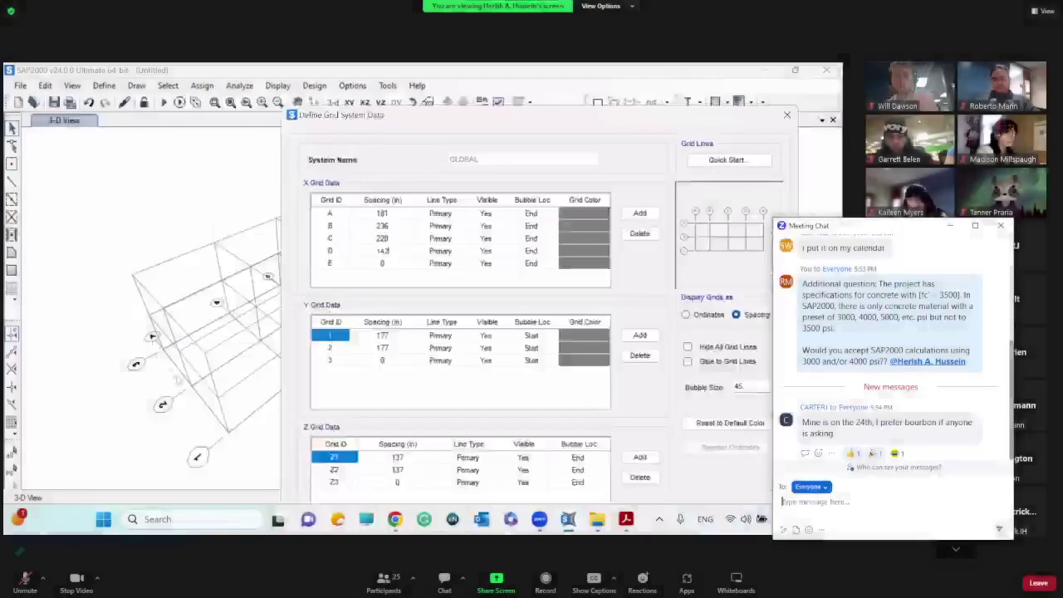
{"action": "key", "text": "alt+Tab"}
{"action": "key", "text": "ctrl+v"}
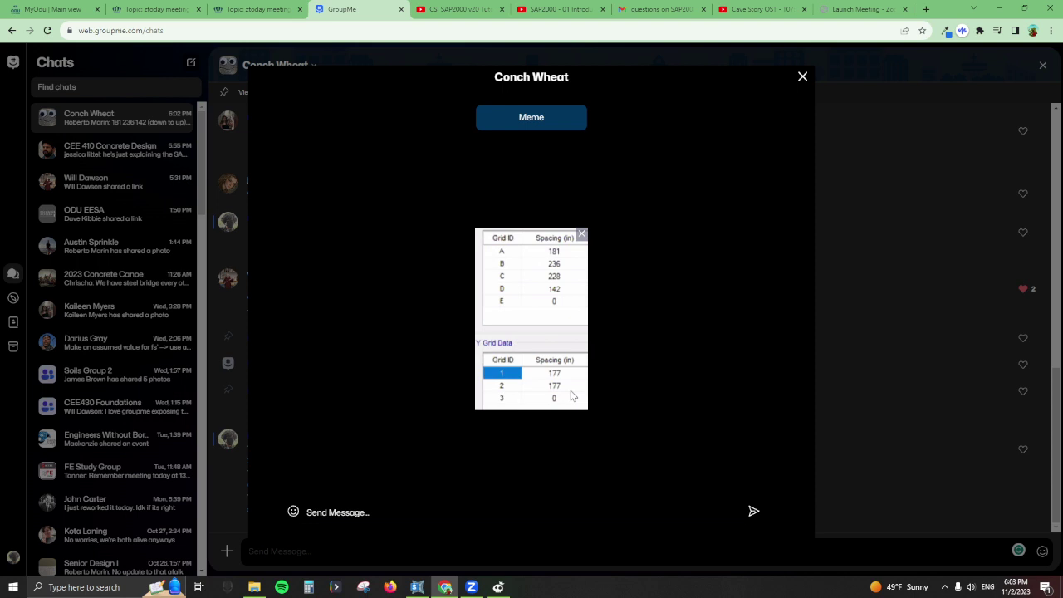
{"action": "key", "text": "Return"}
{"action": "key", "text": "alt+Tab"}
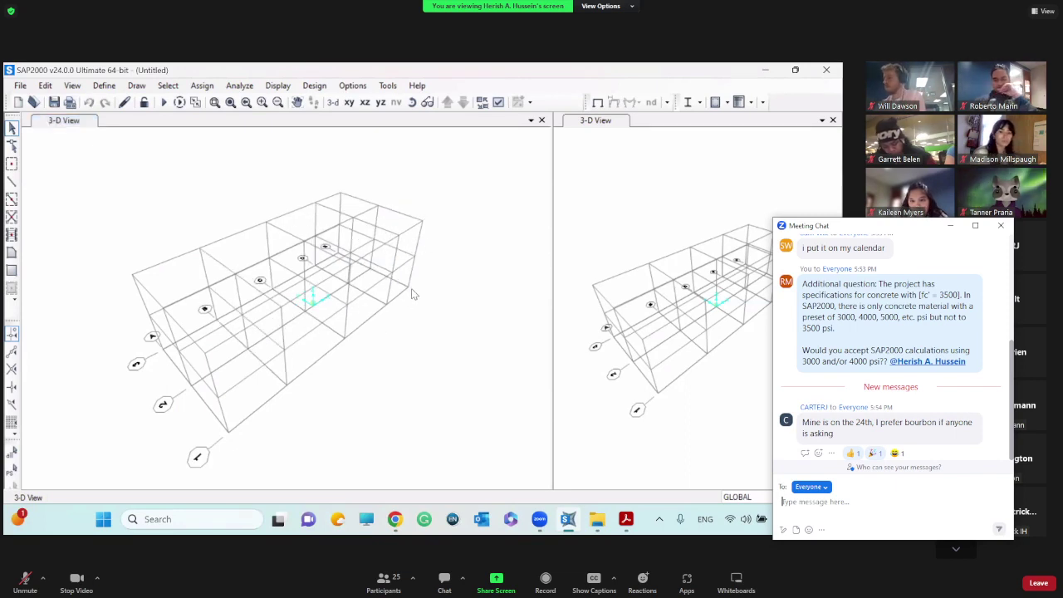
Step: Open the material definitions of the model from the 3-D view
{"action": "left_click", "coordinate": [393, 301]}
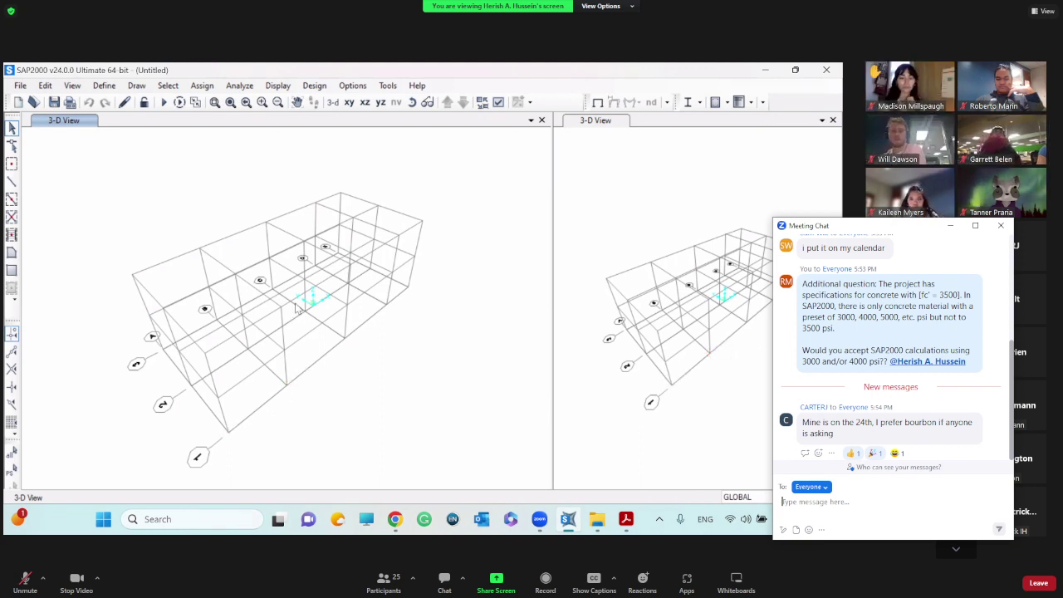
{"action": "left_click", "coordinate": [105, 86]}
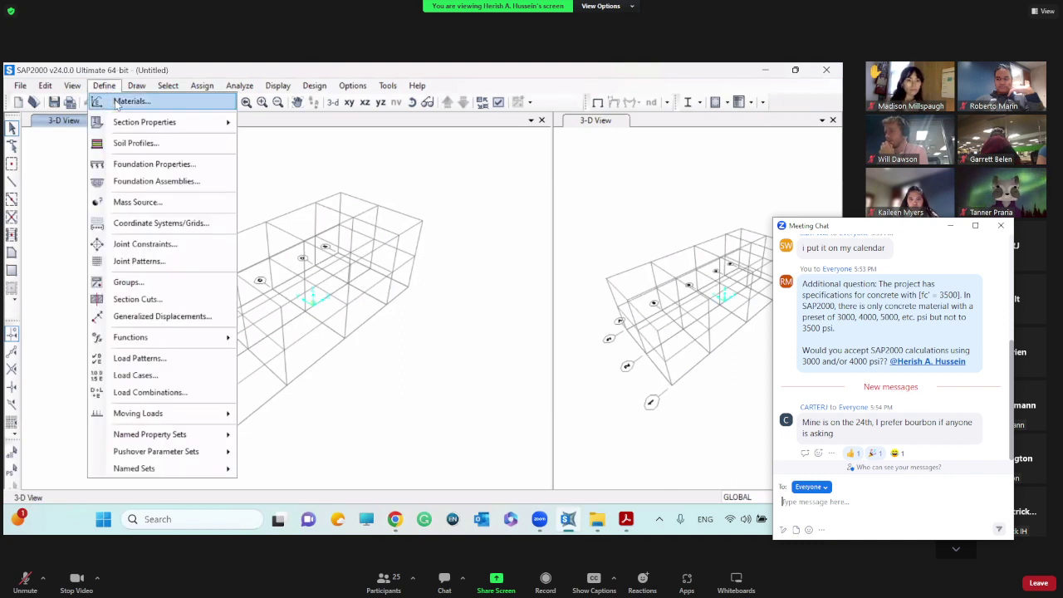
{"action": "left_click", "coordinate": [119, 100]}
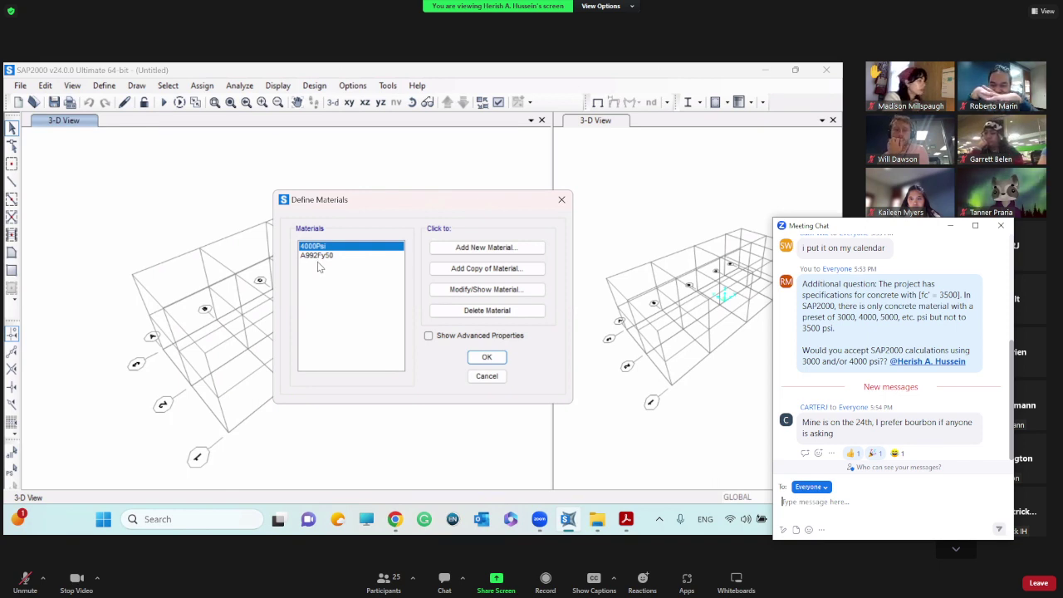
Step: Look through the Concrete Design course folders and powerpoints for reference files, and check the plans in Project.pdf
{"action": "left_click", "coordinate": [599, 521]}
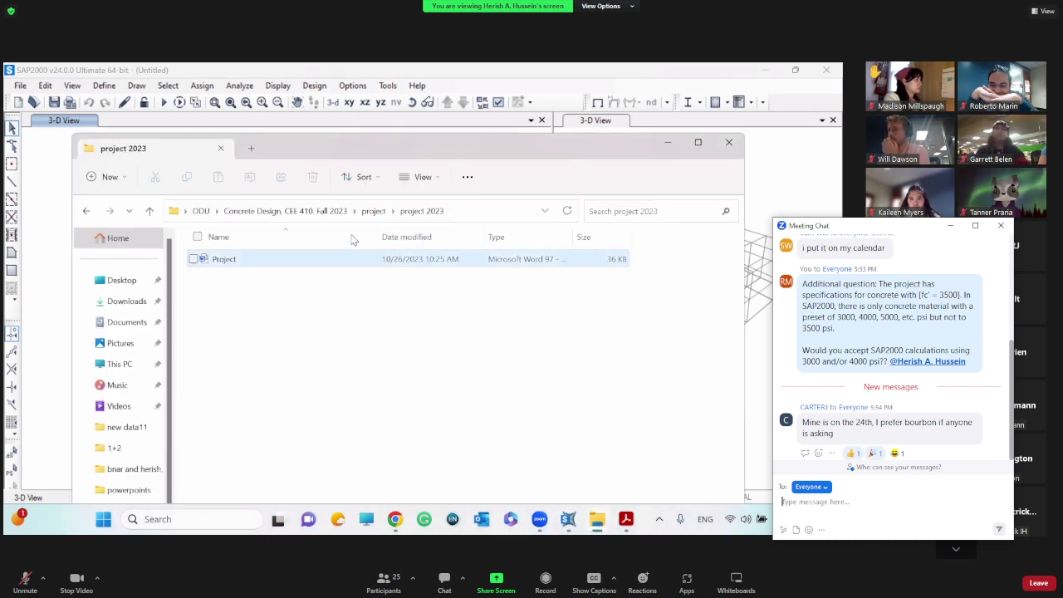
{"action": "left_click", "coordinate": [374, 211]}
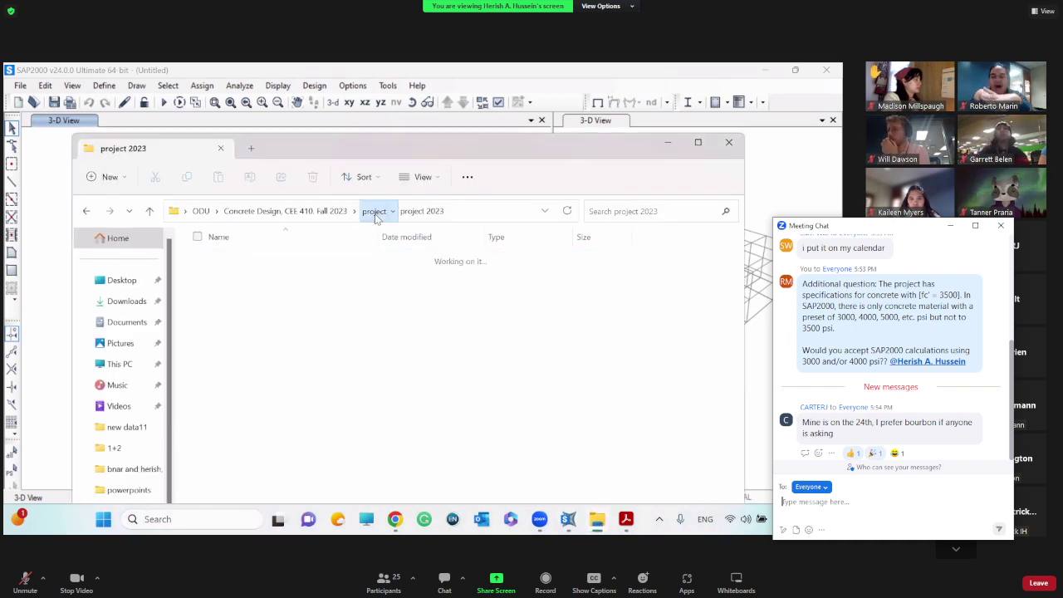
{"action": "left_click", "coordinate": [329, 213]}
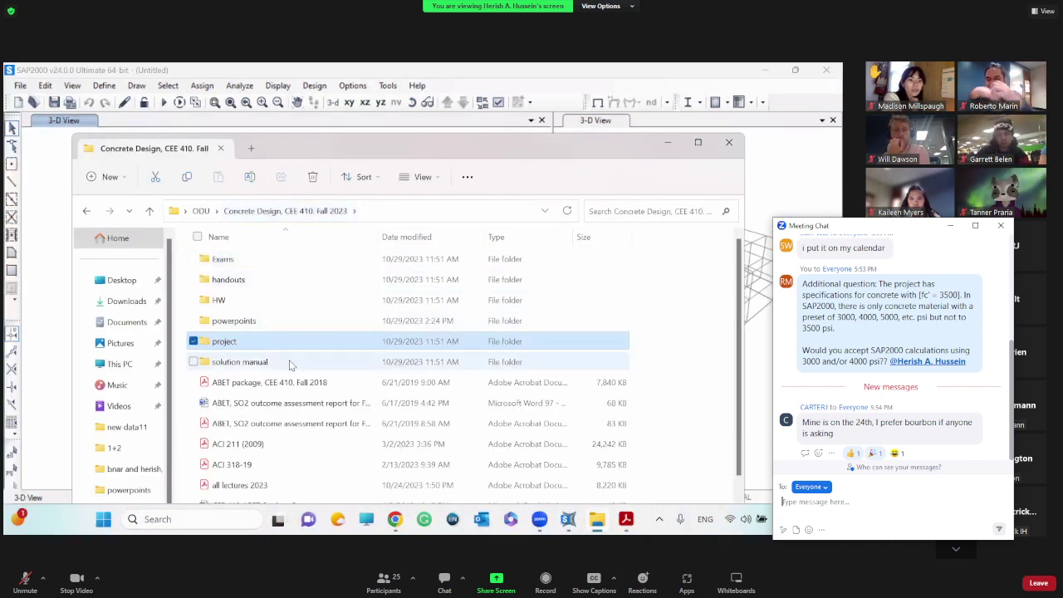
{"action": "double_click", "coordinate": [283, 323]}
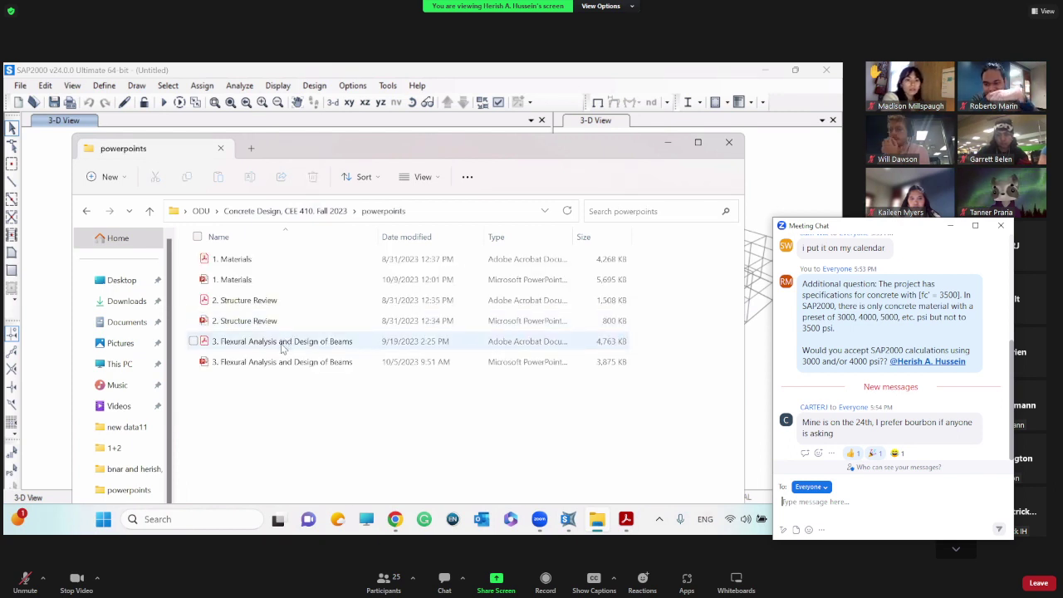
{"action": "left_click", "coordinate": [286, 347]}
{"action": "double_click", "coordinate": [475, 334]}
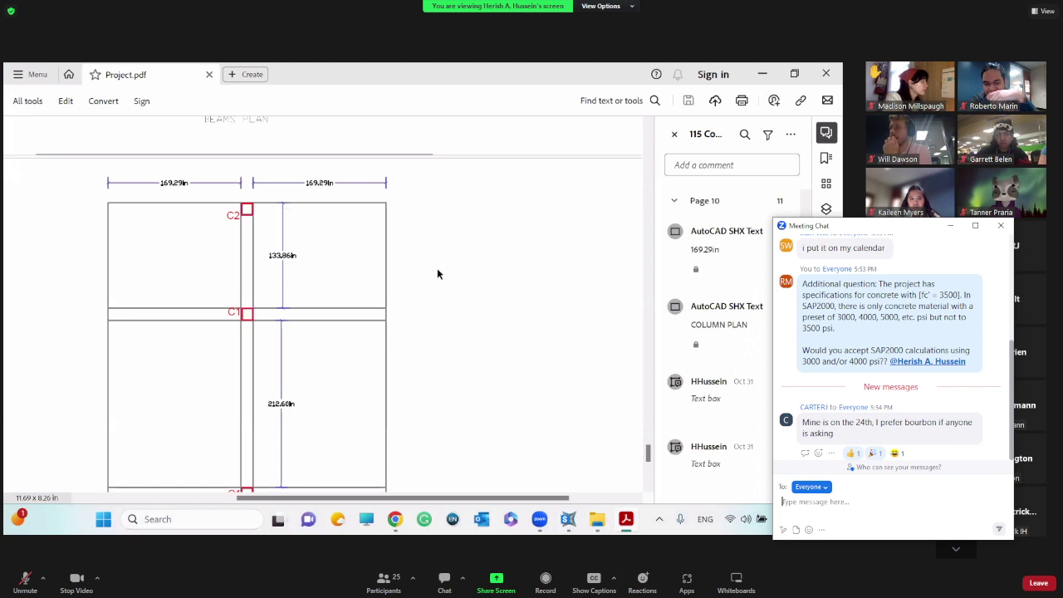
{"action": "scroll", "coordinate": [438, 274], "scroll_direction": "down", "scroll_amount": 4}
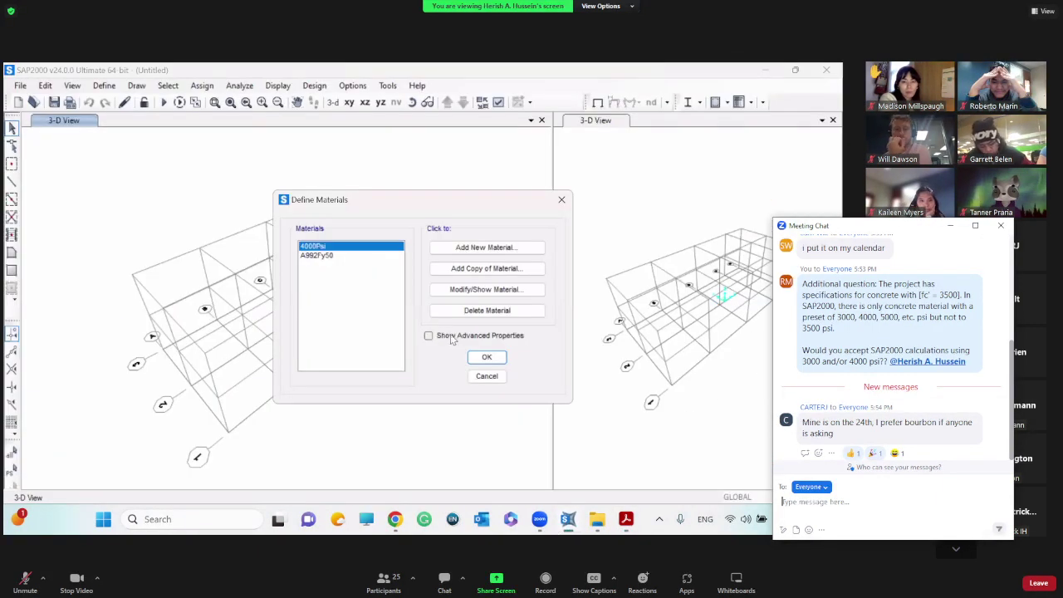
{"action": "left_click", "coordinate": [481, 248]}
{"action": "left_click", "coordinate": [425, 285]}
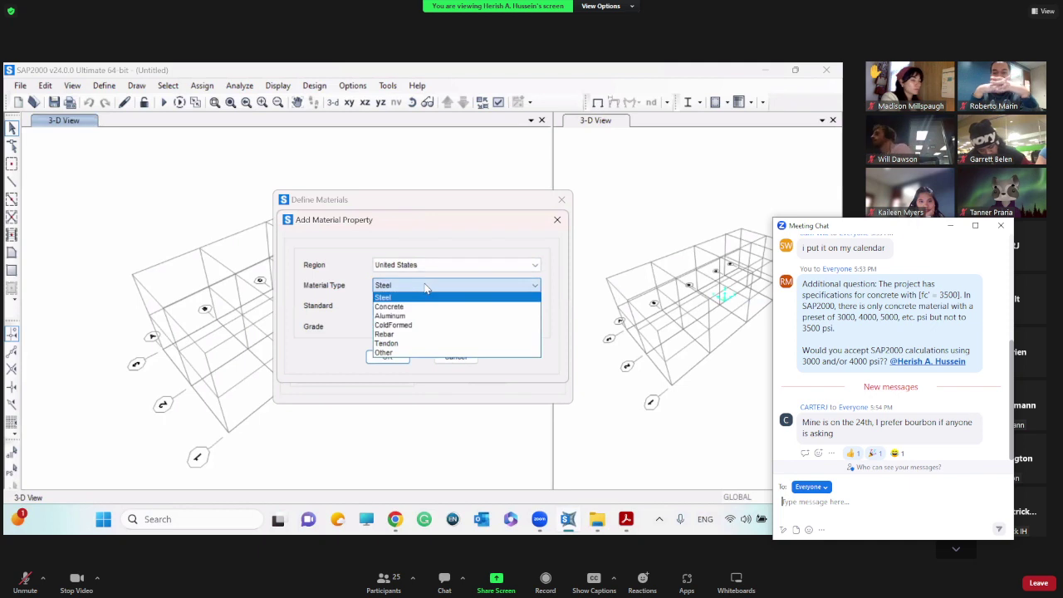
{"action": "left_click", "coordinate": [419, 306]}
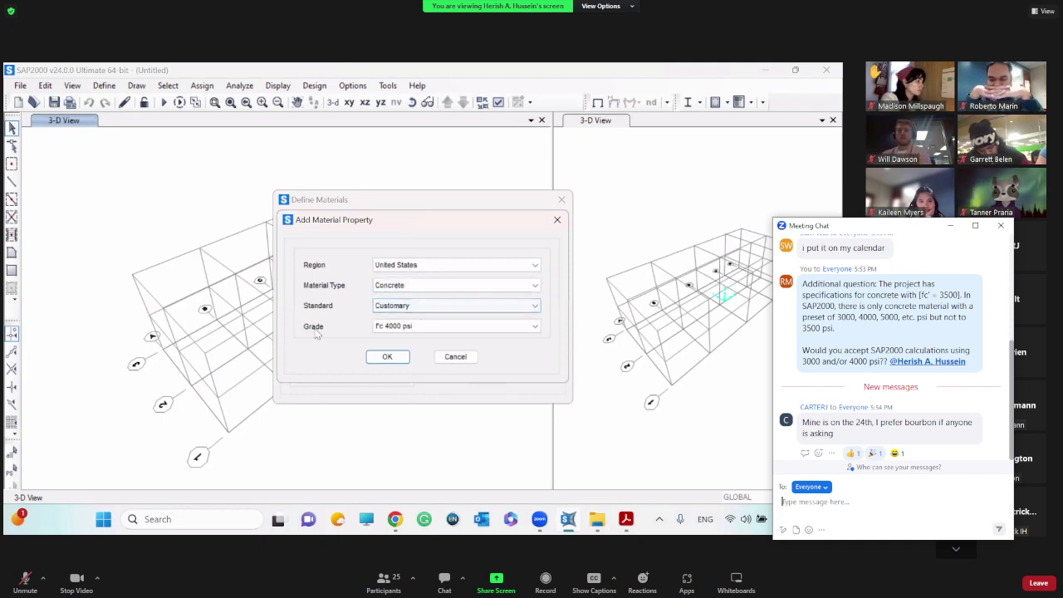
{"action": "left_click", "coordinate": [449, 326]}
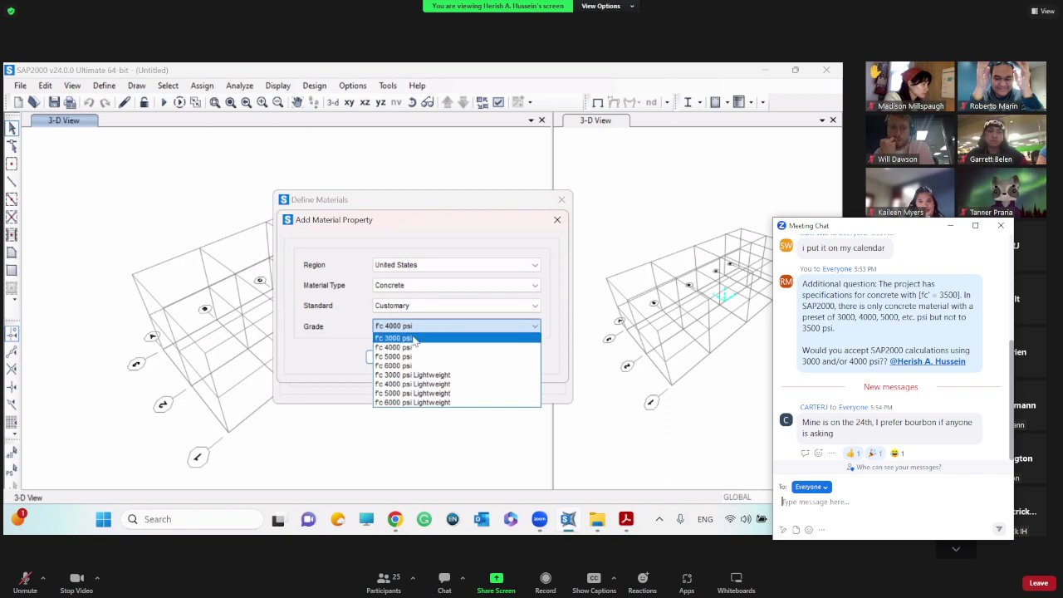
{"action": "left_click", "coordinate": [414, 347]}
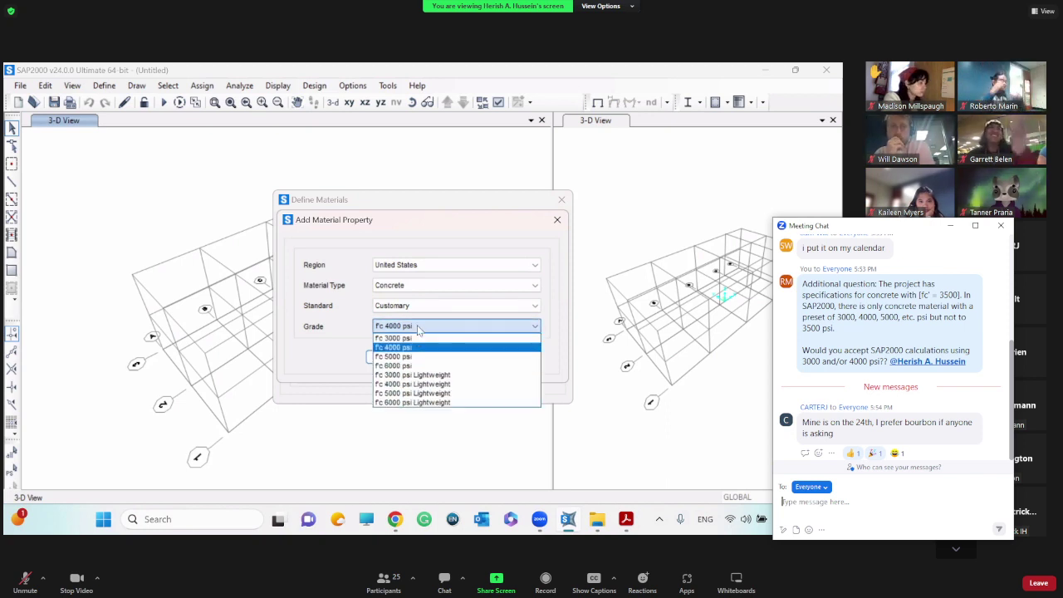
{"action": "left_click", "coordinate": [419, 328]}
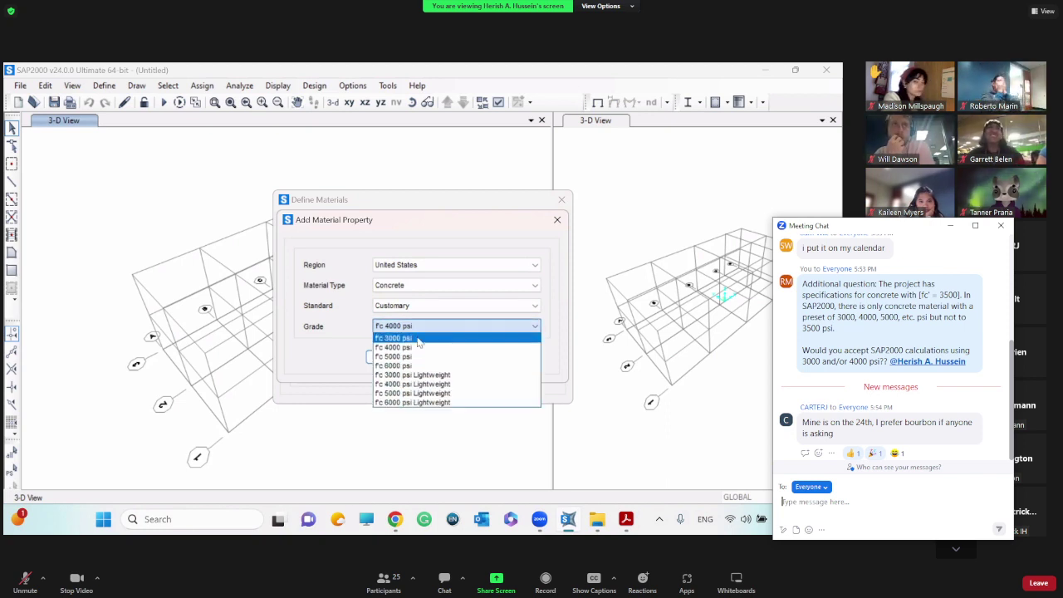
{"action": "left_click", "coordinate": [414, 345]}
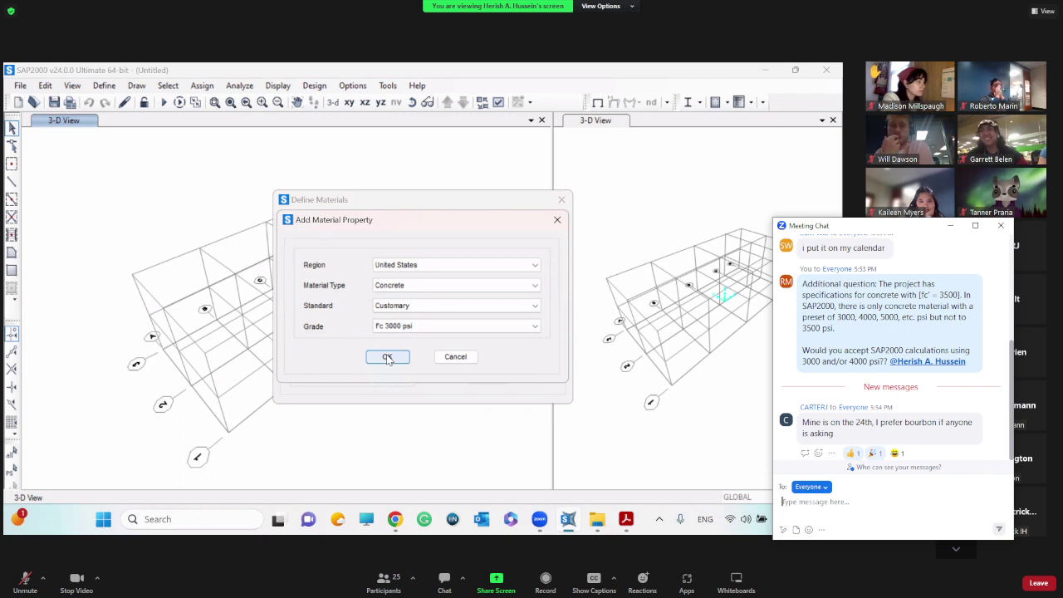
{"action": "left_click", "coordinate": [455, 357]}
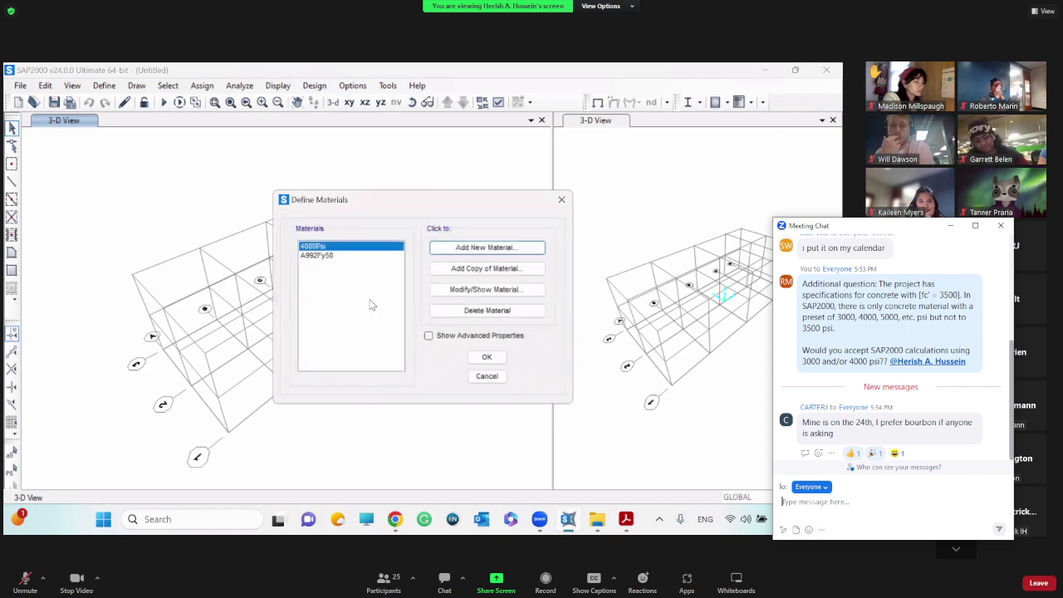
Step: Set the 4000Psi concrete's weight per unit volume to 150 in lb, ft, F units, and select its modulus of elasticity in lb, in, F
{"action": "double_click", "coordinate": [314, 246]}
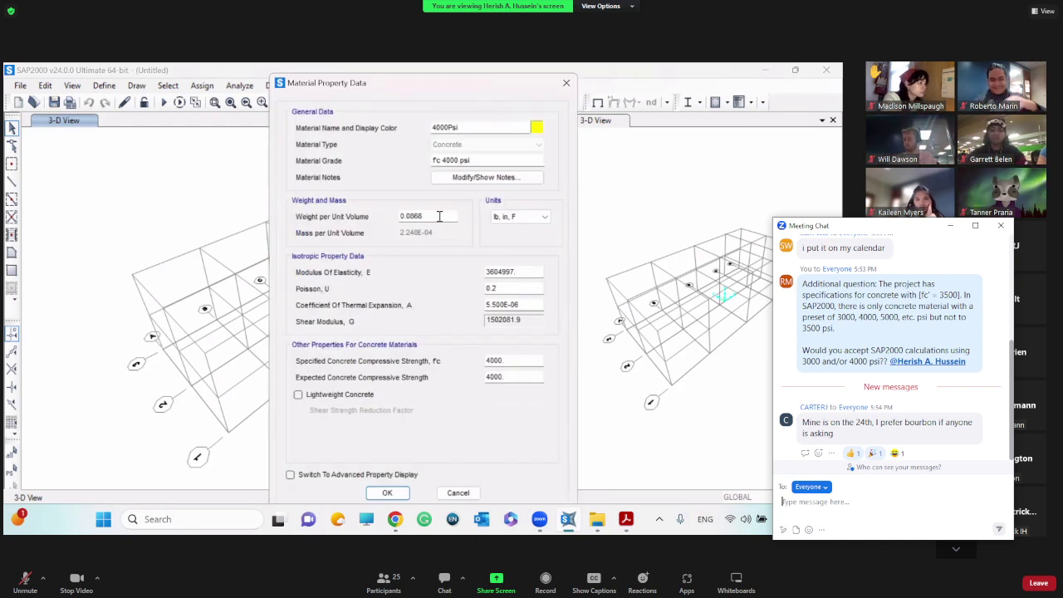
{"action": "left_click", "coordinate": [519, 218]}
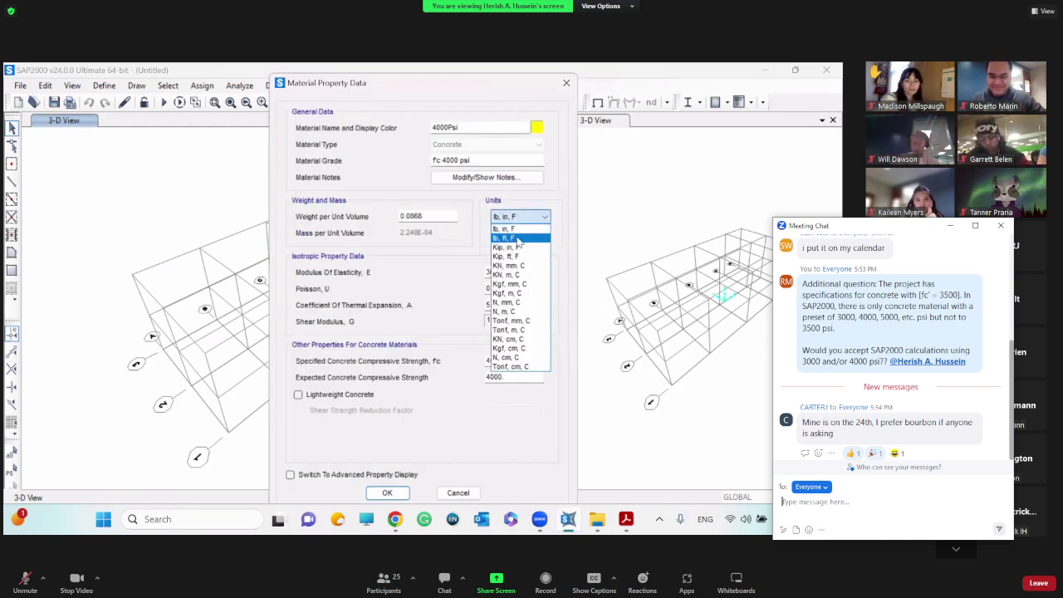
{"action": "left_click", "coordinate": [518, 238]}
{"action": "double_click", "coordinate": [423, 217]}
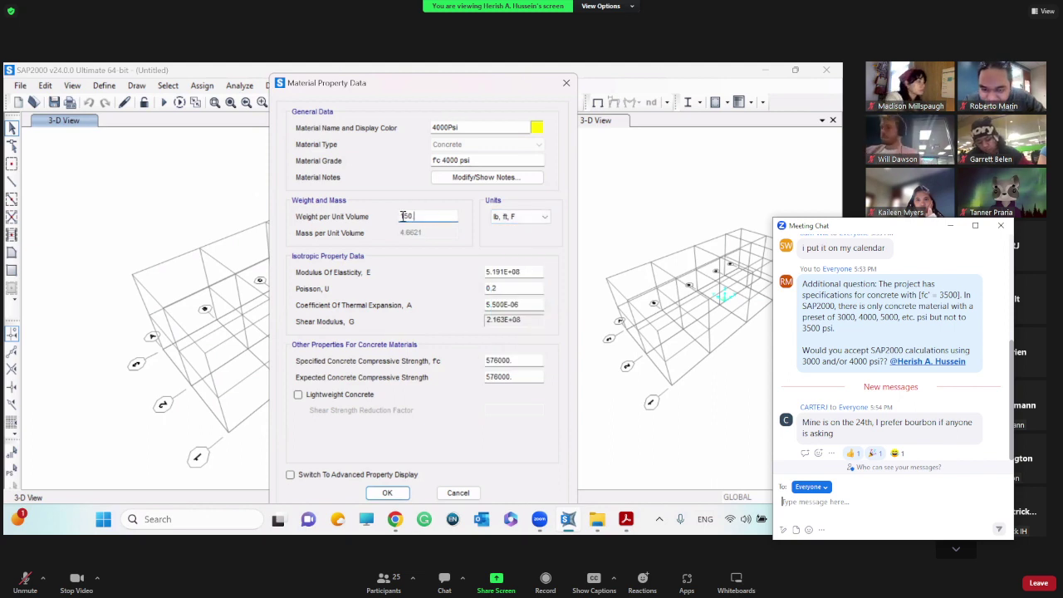
{"action": "left_click", "coordinate": [531, 218]}
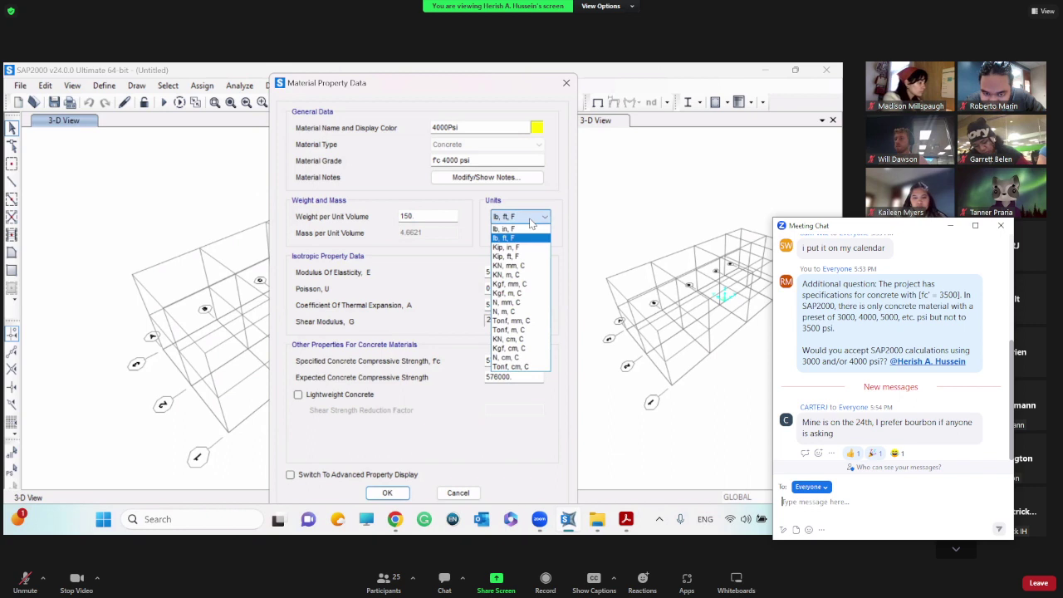
{"action": "left_click", "coordinate": [507, 228]}
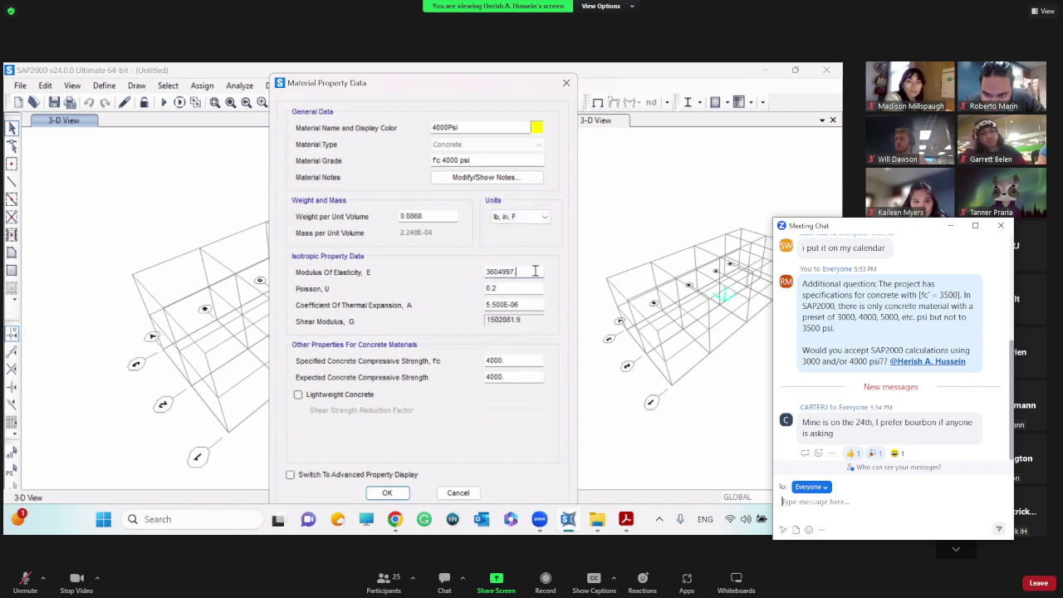
{"action": "left_click_drag", "start_coordinate": [535, 271], "coordinate": [456, 272]}
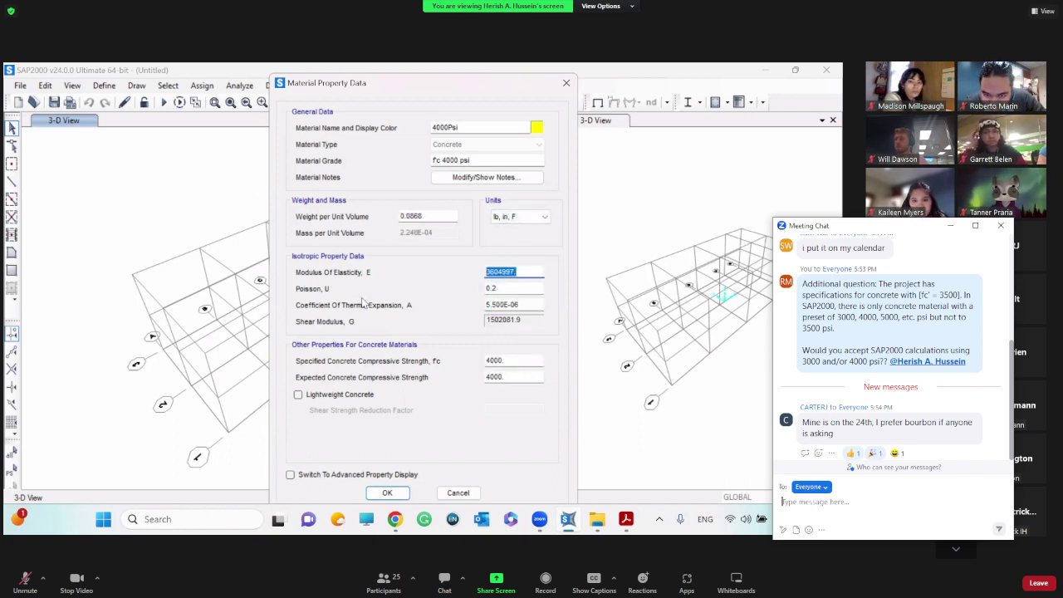
Step: Send the message "modify material to modified Ec" to the Conch Wheat chat in GroupMe and return to the meeting
{"action": "key", "text": "alt+Tab"}
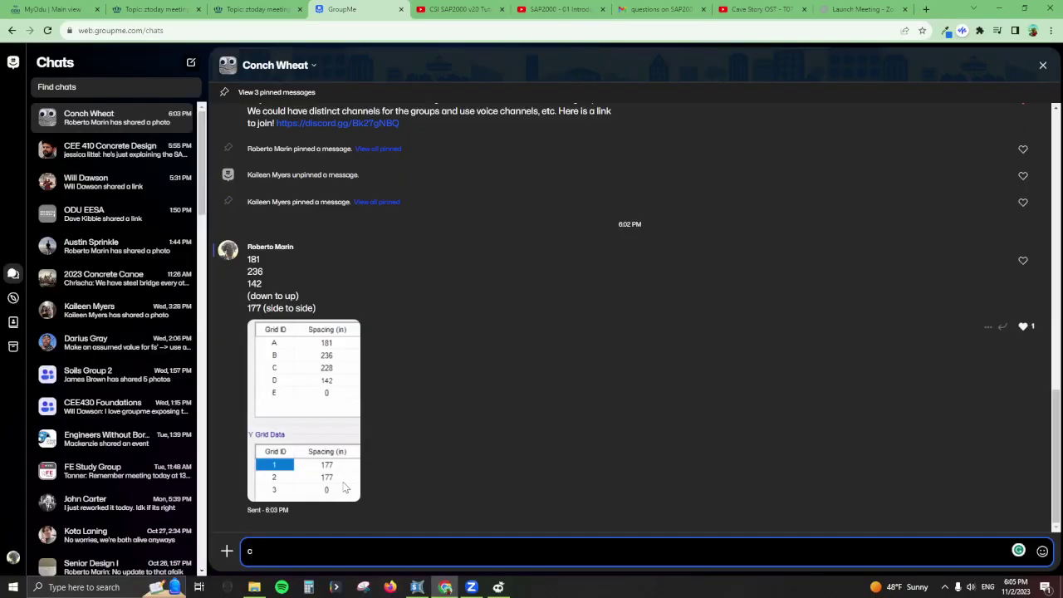
{"action": "key", "text": "BackSpace"}
{"action": "type", "text": "modify material to modif"}
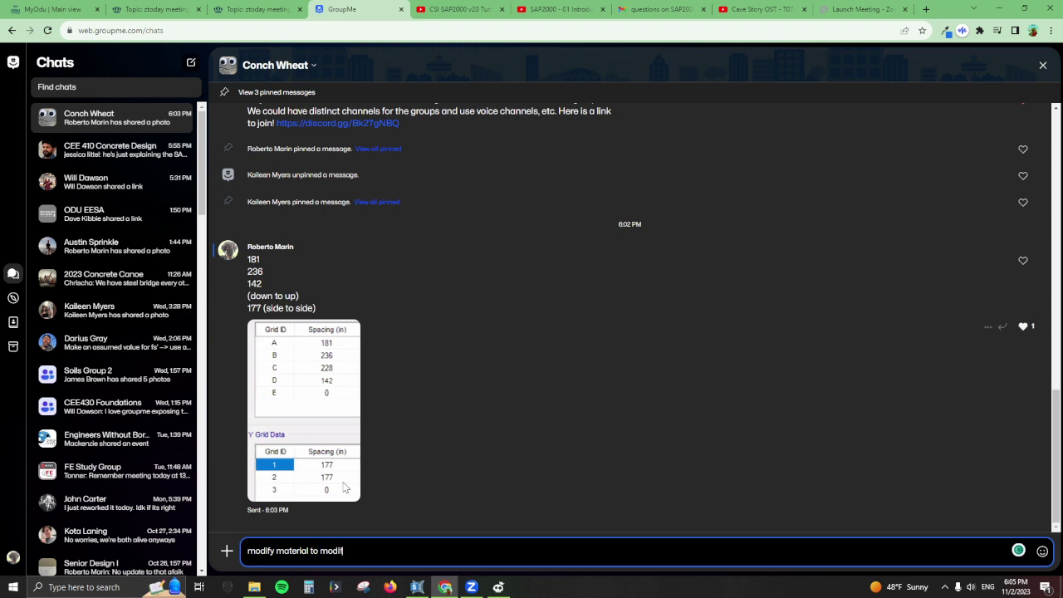
{"action": "type", "text": "ied Ec"}
{"action": "key", "text": "Return"}
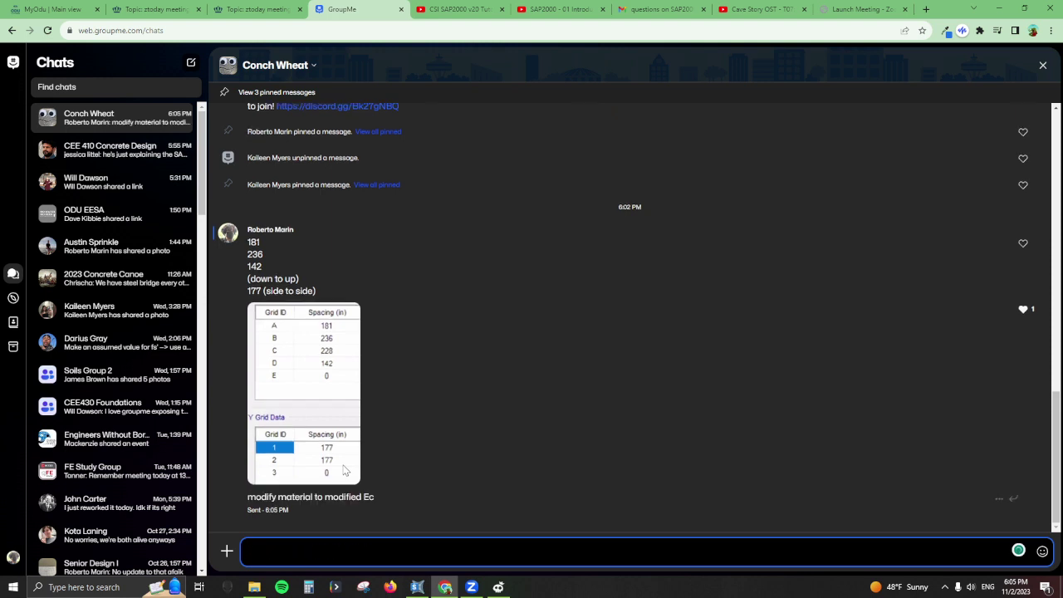
{"action": "key", "text": "alt+Tab"}
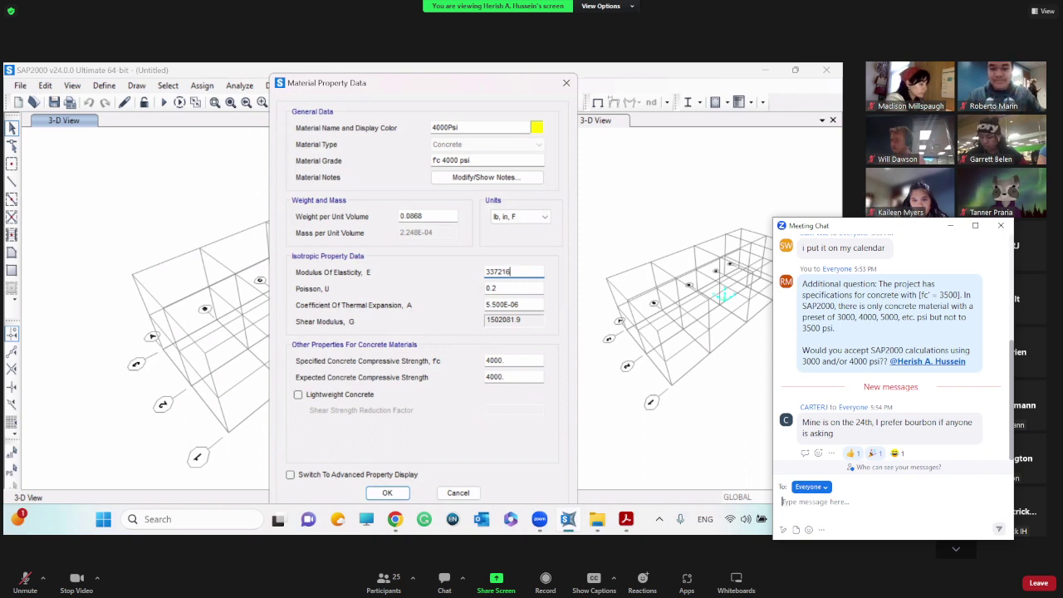
Step: Send the modulus of elasticity value 3372165 to the Conch Wheat chat in GroupMe and return to the meeting
{"action": "key", "text": "alt+Tab"}
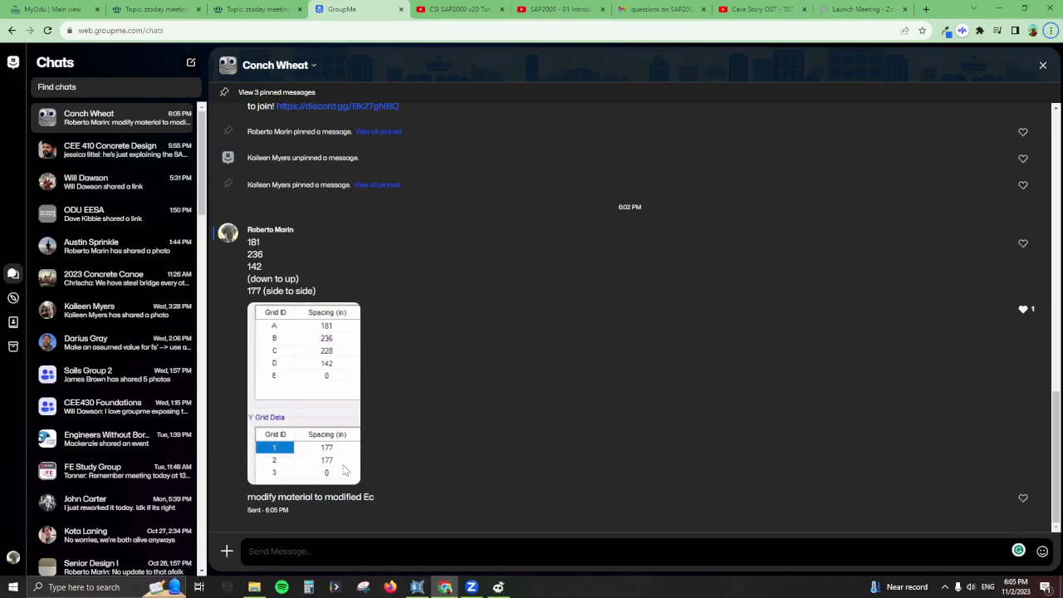
{"action": "left_click", "coordinate": [279, 551]}
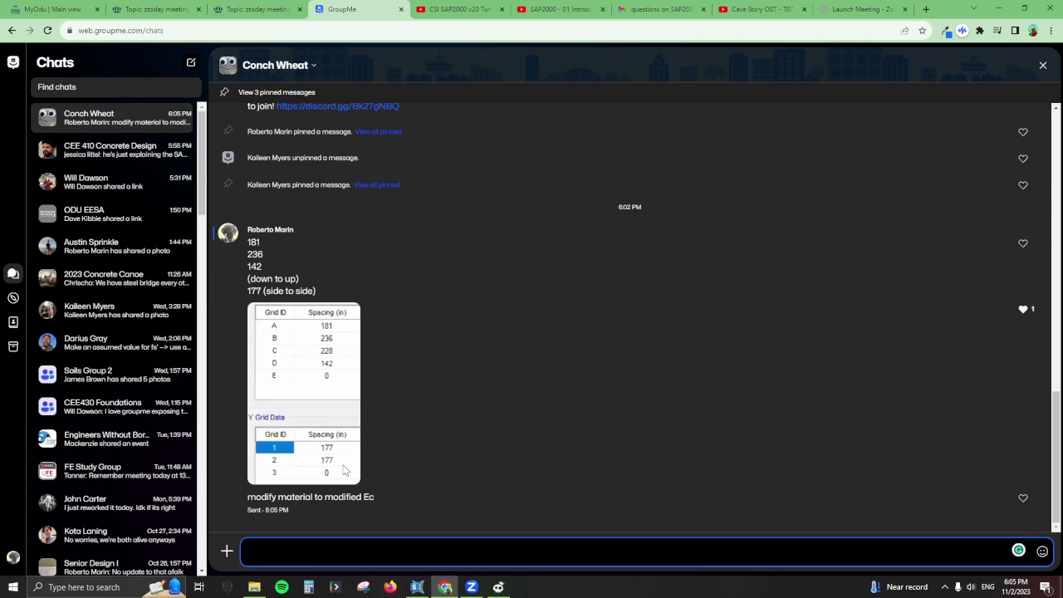
{"action": "key", "text": "alt+Tab"}
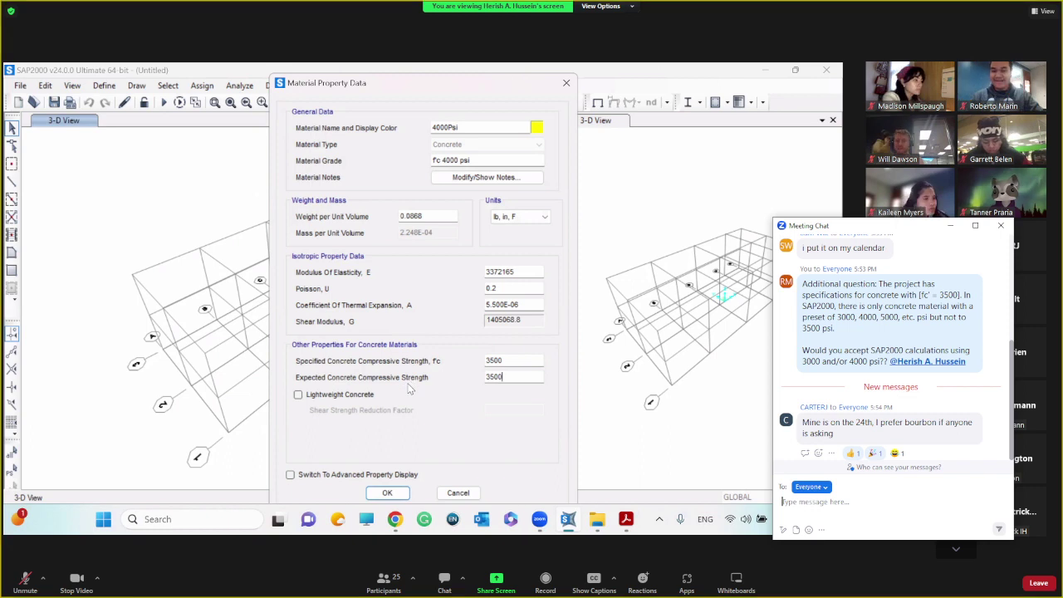
Step: Capture the concrete's material property data as a screenshot, send it to the Conch Wheat chat in GroupMe, and return to the meeting
{"action": "key", "text": "super+shift+s"}
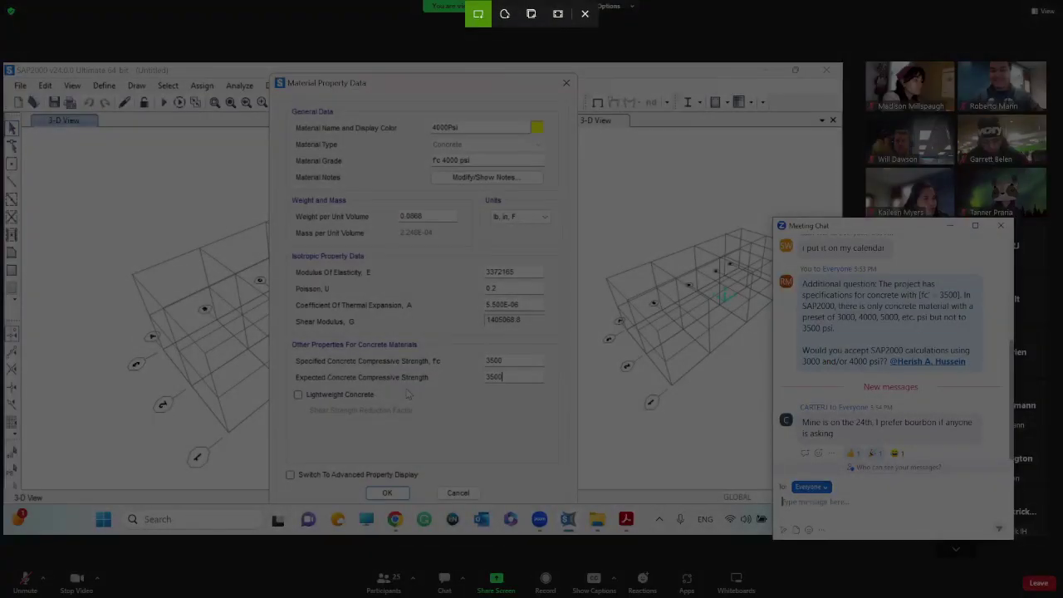
{"action": "left_click_drag", "start_coordinate": [570, 417], "coordinate": [383, 266]}
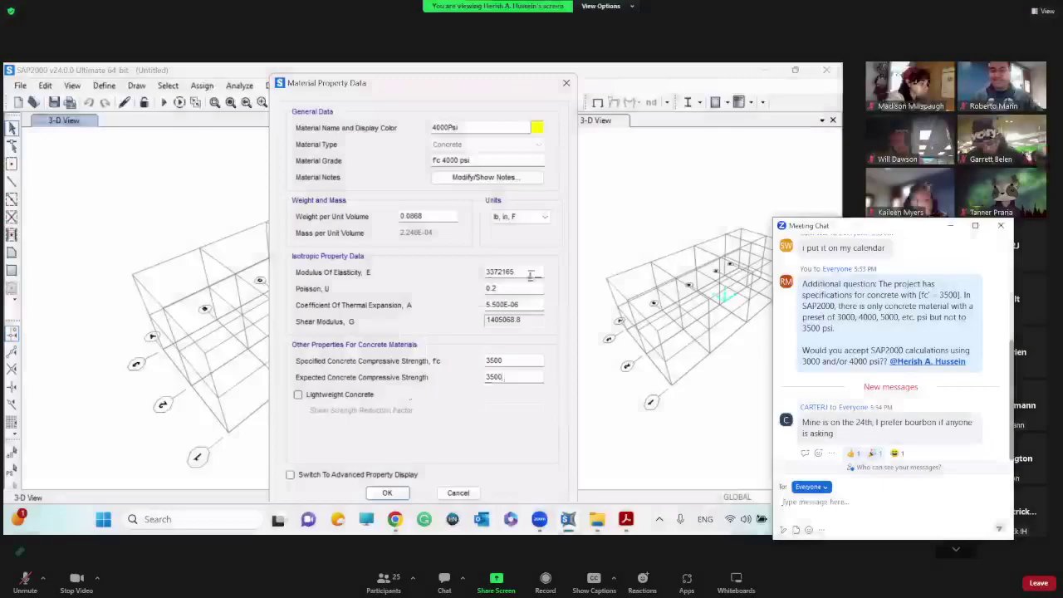
{"action": "key", "text": "super+shift+s"}
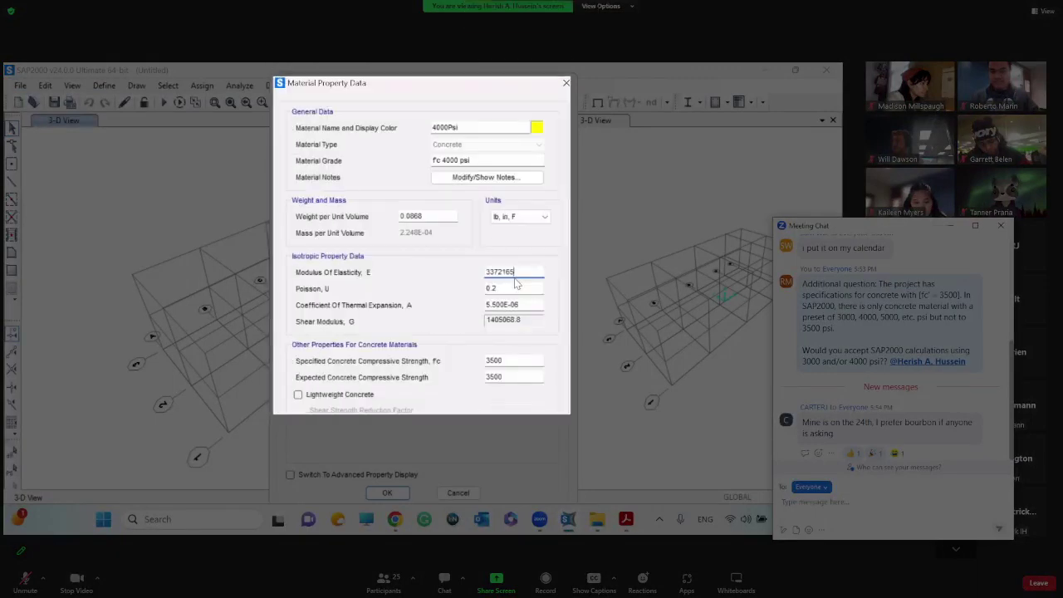
{"action": "left_click", "coordinate": [515, 283]}
{"action": "key", "text": "alt+Tab"}
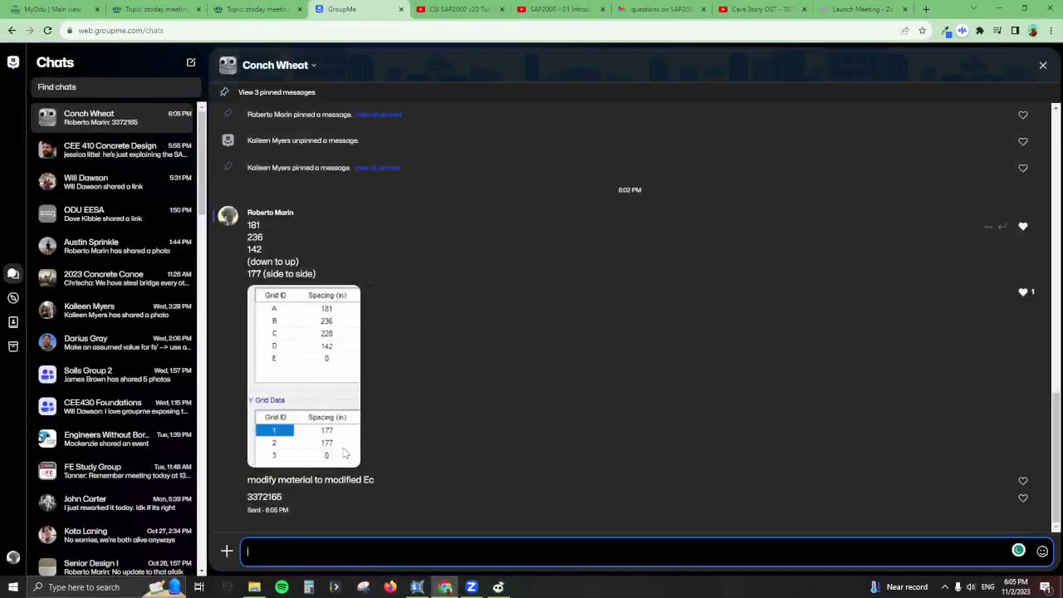
{"action": "key", "text": "ctrl+v"}
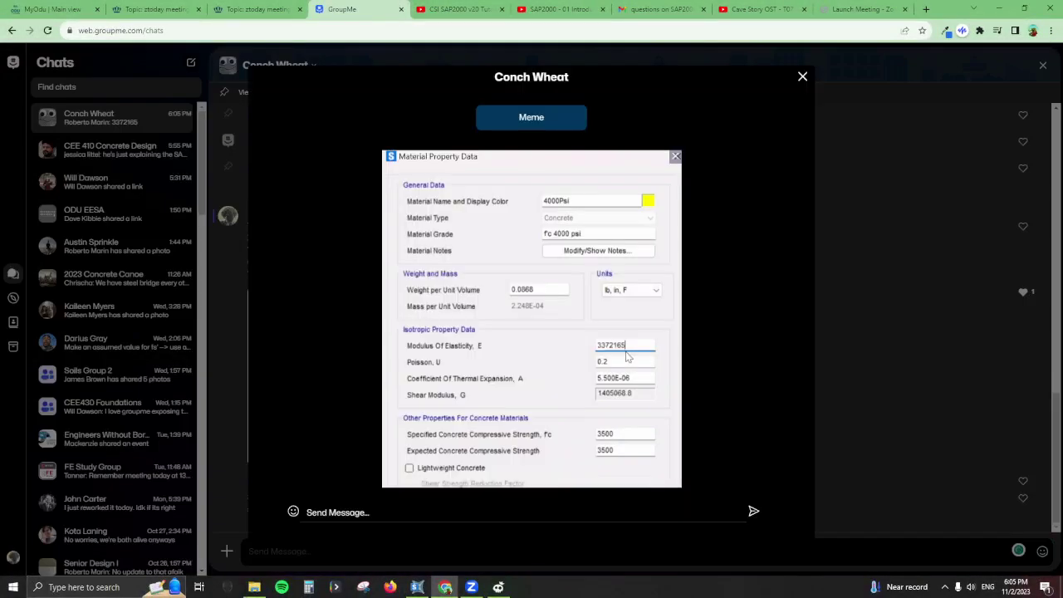
{"action": "key", "text": "Return"}
{"action": "key", "text": "alt+Tab"}
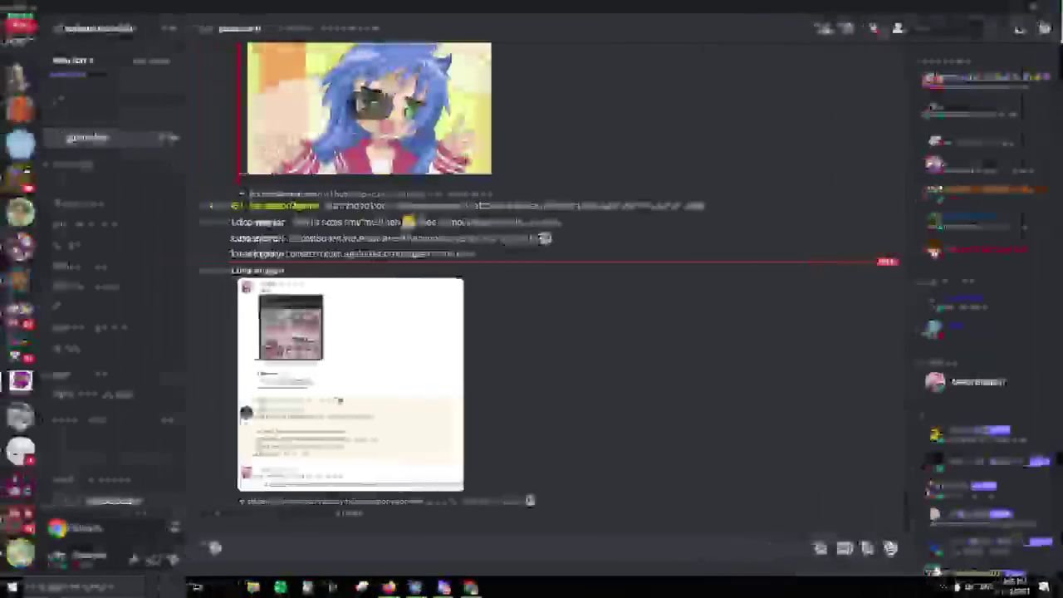
{"action": "key", "text": "alt+Tab"}
{"action": "key", "text": "alt+Tab"}
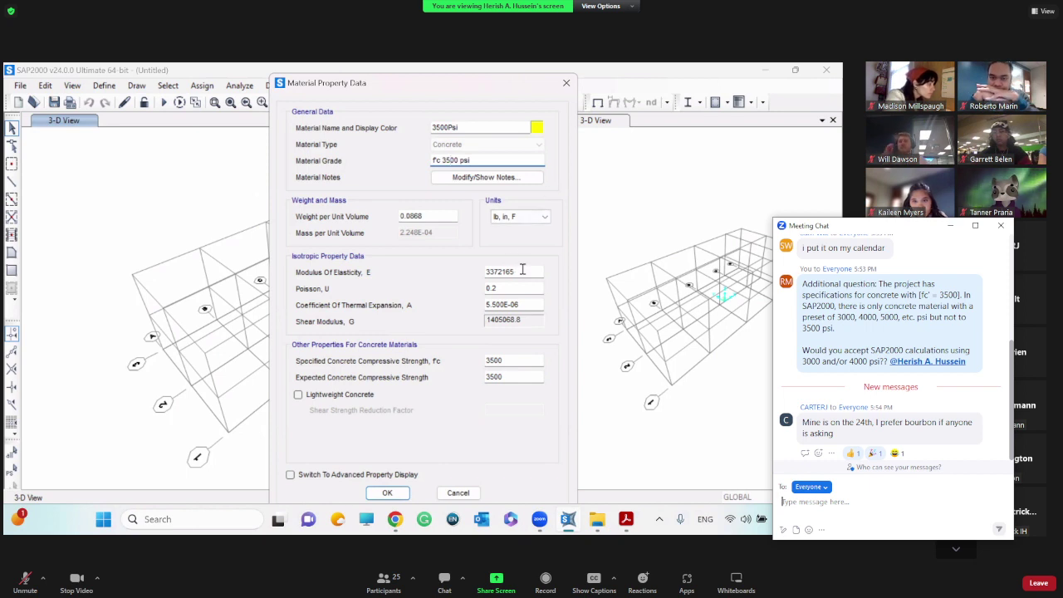
Step: Review the 3500Psi concrete's weight, modulus and strength in lb, ft, F, restore the units to lb, in, F, and accept the material
{"action": "left_click", "coordinate": [533, 218]}
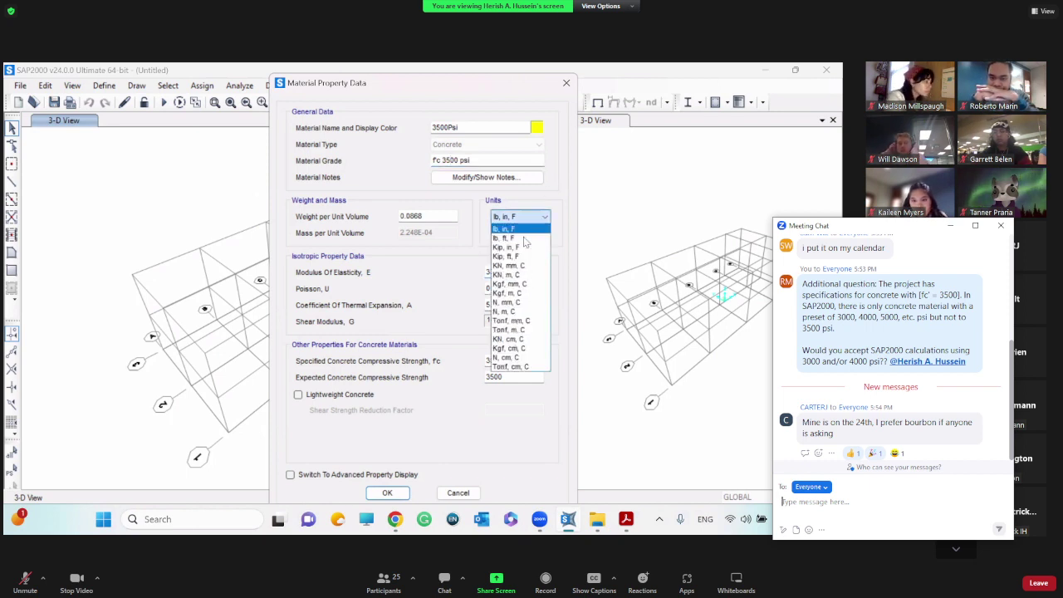
{"action": "left_click", "coordinate": [504, 237]}
{"action": "left_click_drag", "start_coordinate": [420, 216], "coordinate": [389, 215]}
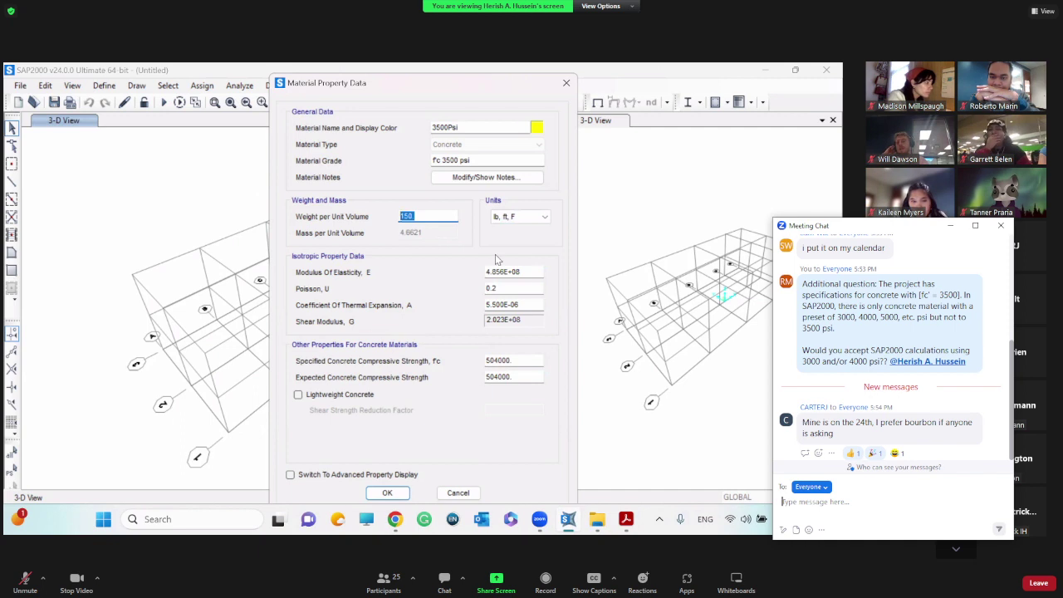
{"action": "left_click_drag", "start_coordinate": [521, 271], "coordinate": [459, 276]}
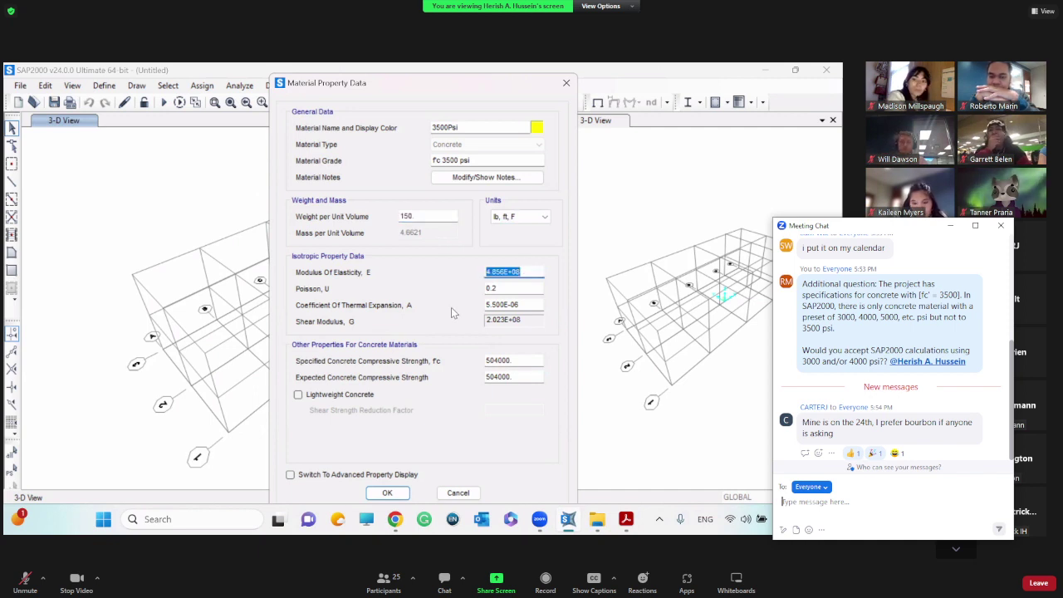
{"action": "left_click_drag", "start_coordinate": [526, 360], "coordinate": [473, 375]}
{"action": "left_click", "coordinate": [526, 218]}
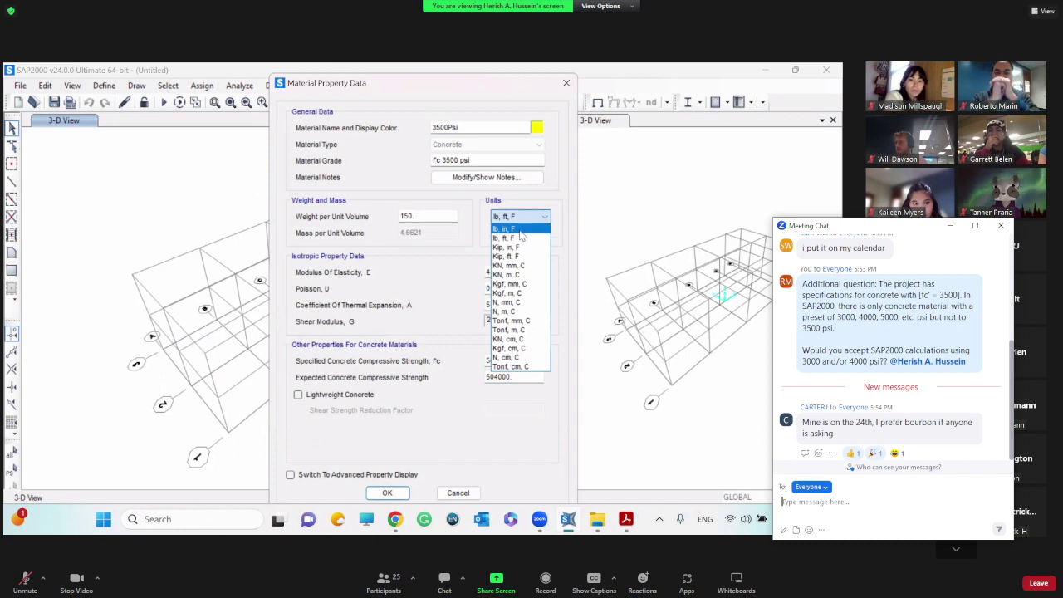
{"action": "left_click", "coordinate": [520, 230]}
{"action": "left_click", "coordinate": [388, 493]}
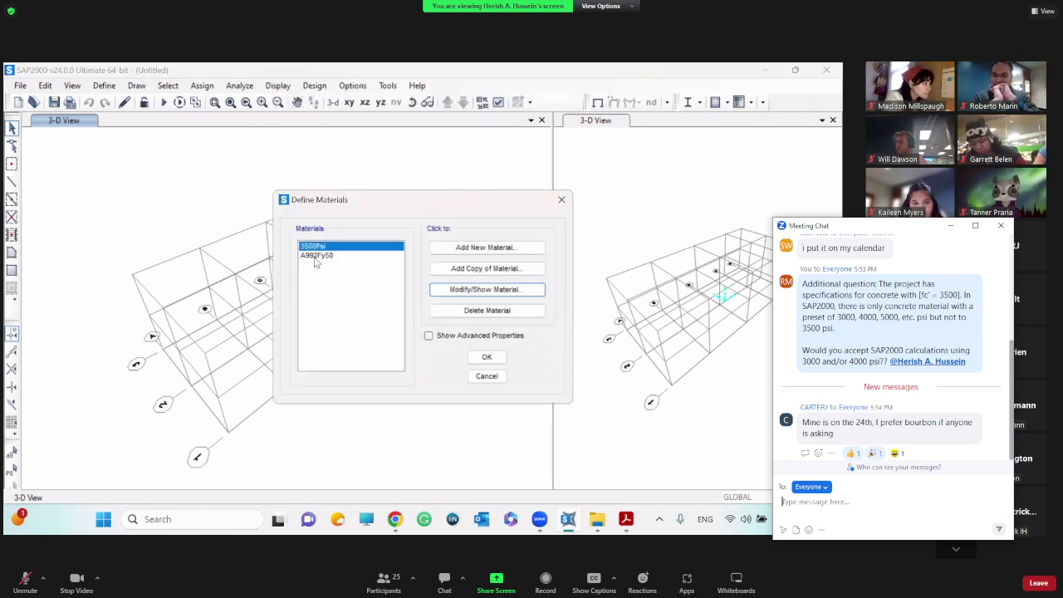
Step: Open the A992Fy50 steel material for editing, rename it A992Fy60, and set its material grade to Grade 60
{"action": "left_click", "coordinate": [316, 257]}
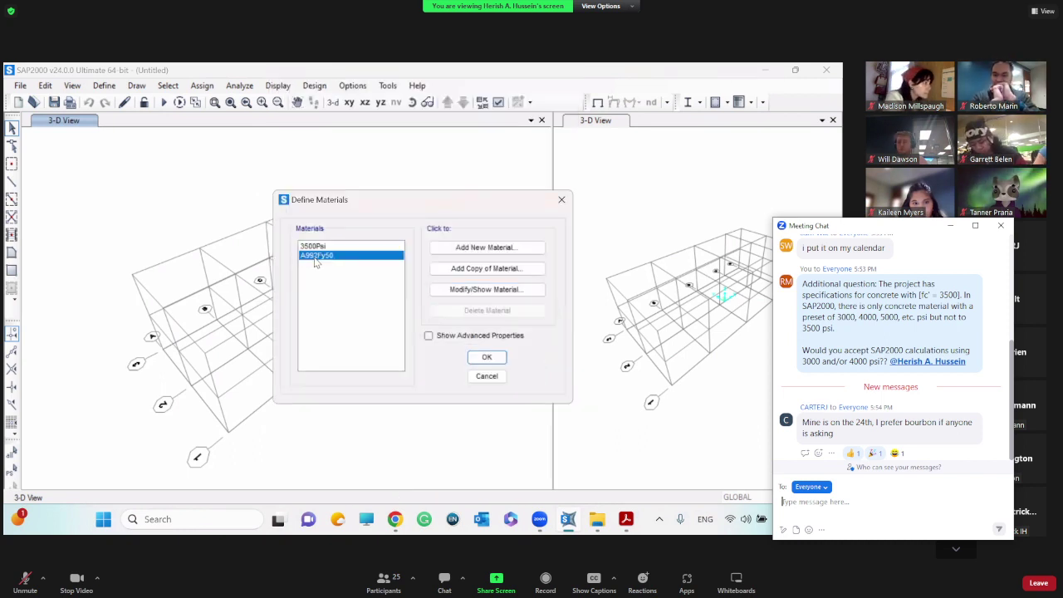
{"action": "left_click", "coordinate": [464, 293]}
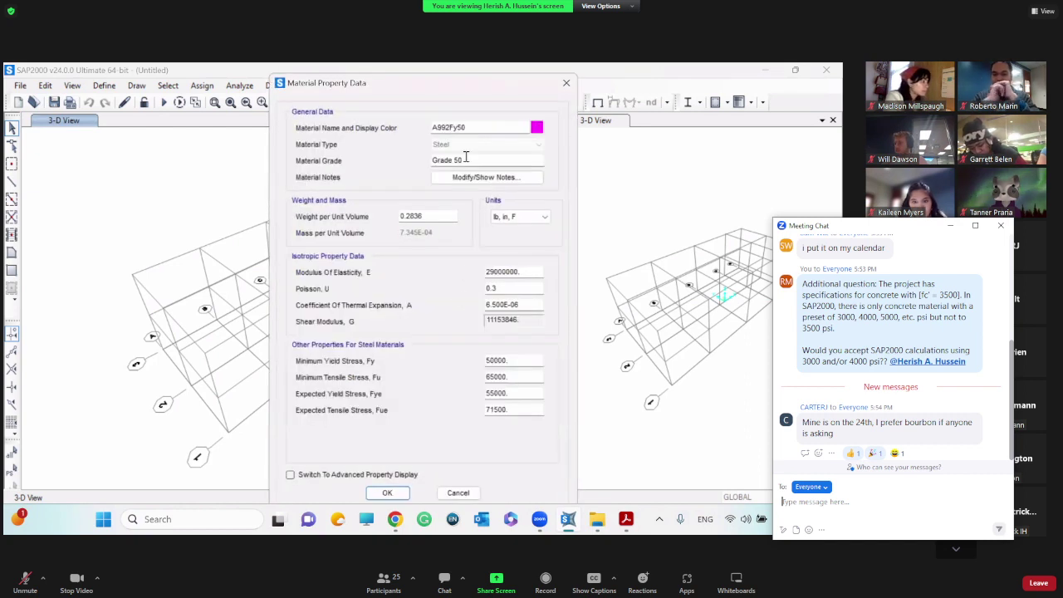
{"action": "left_click", "coordinate": [459, 127]}
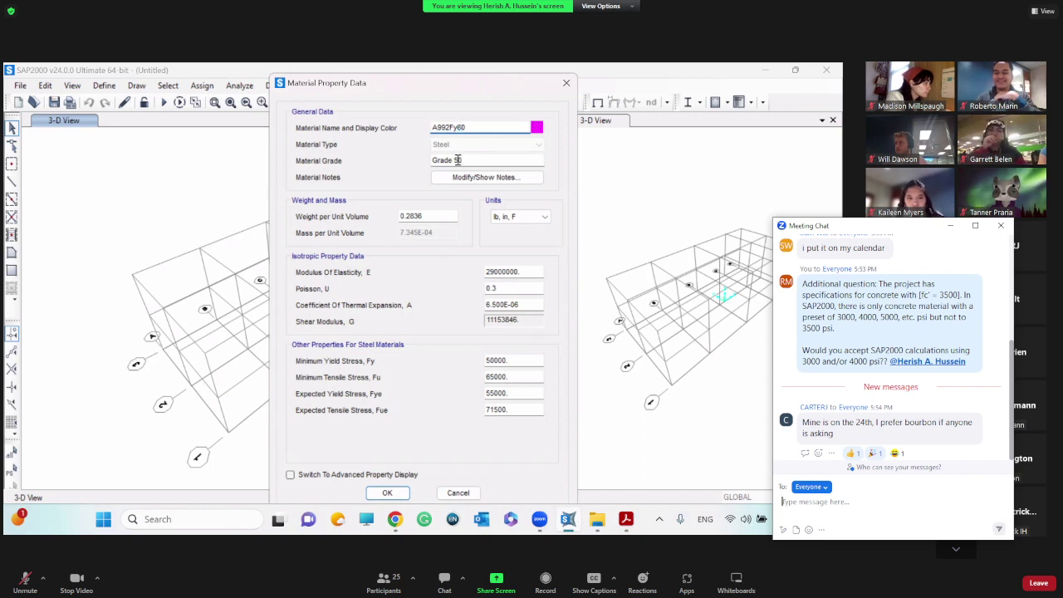
{"action": "double_click", "coordinate": [456, 160]}
{"action": "type", "text": "60"}
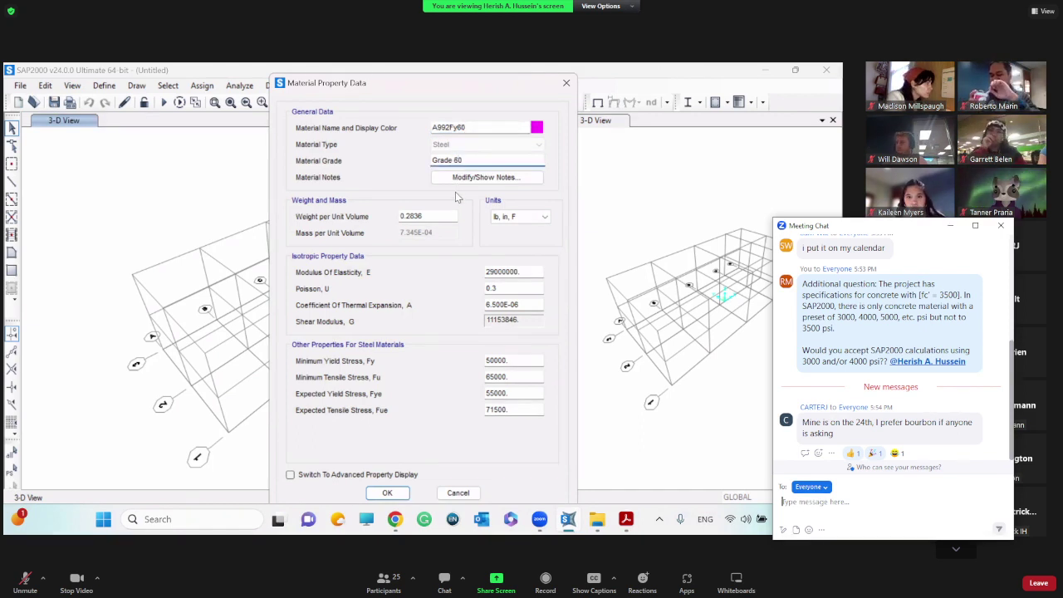
{"action": "left_click", "coordinate": [493, 286]}
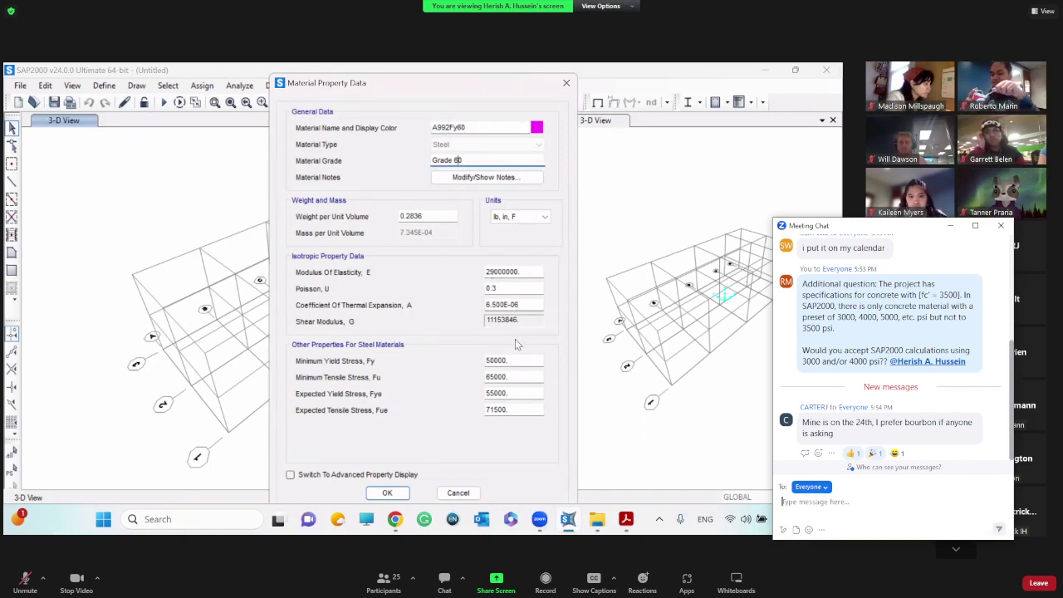
Step: Set the steel's minimum yield, minimum tensile, expected yield and expected tensile stresses to 60000 each in lb, in, F
{"action": "left_click_drag", "start_coordinate": [491, 360], "coordinate": [470, 361]}
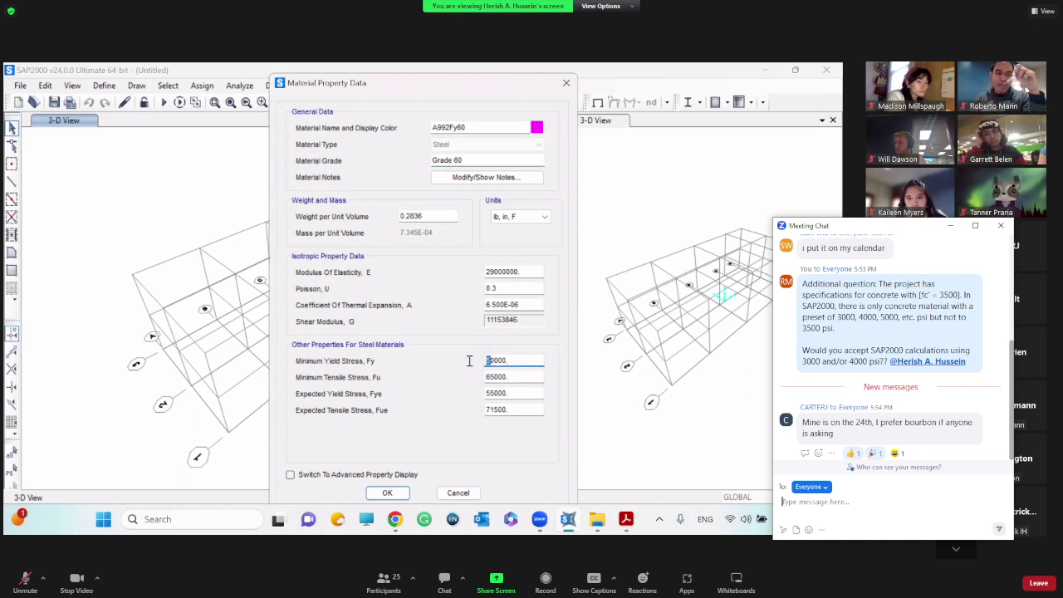
{"action": "type", "text": "6"}
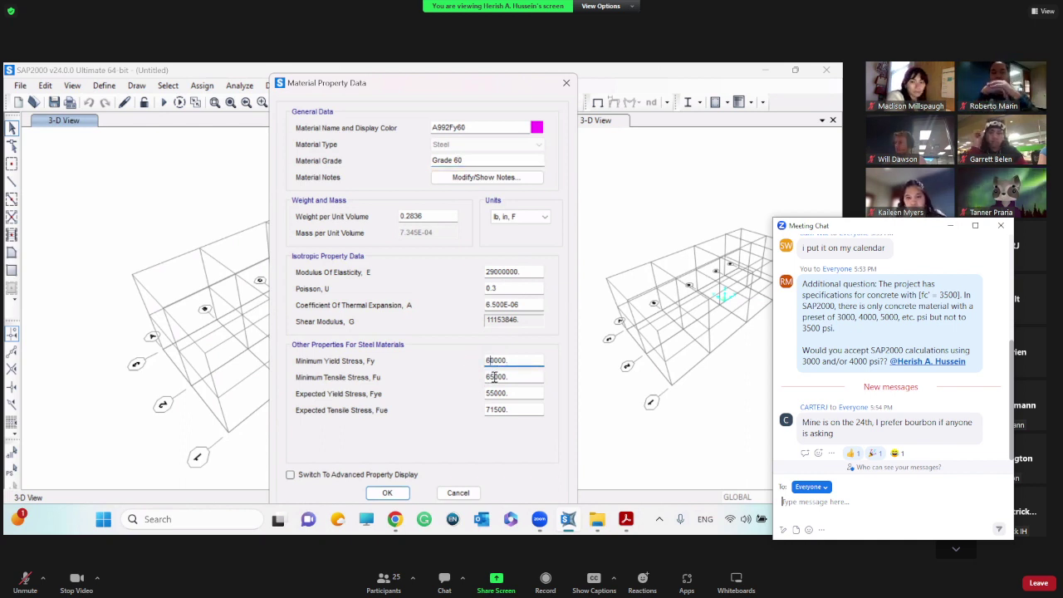
{"action": "left_click_drag", "start_coordinate": [495, 377], "coordinate": [475, 381]}
{"action": "type", "text": "60"}
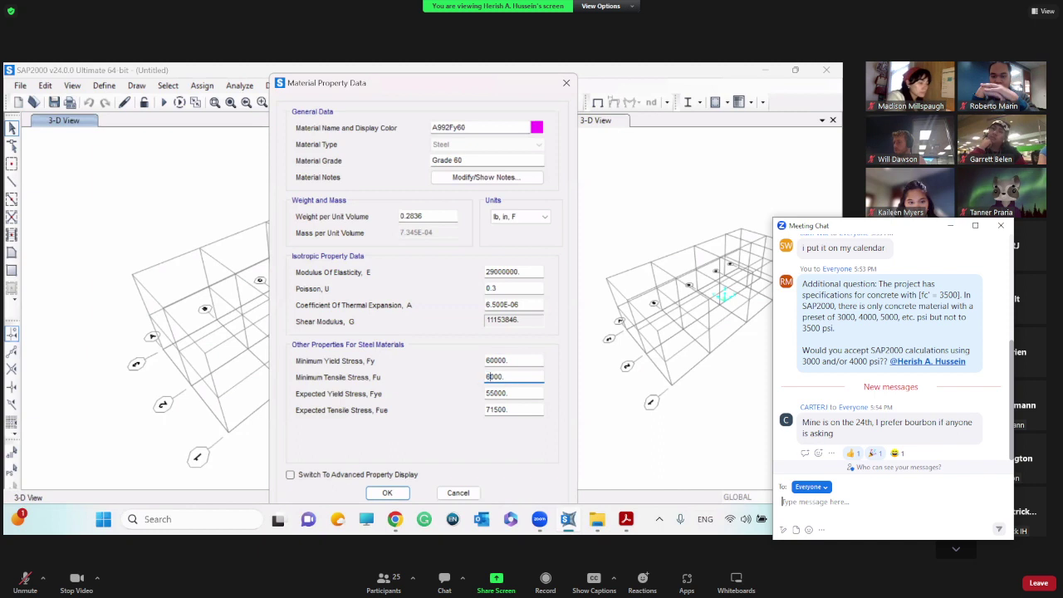
{"action": "left_click_drag", "start_coordinate": [496, 393], "coordinate": [477, 399]}
{"action": "type", "text": "60"}
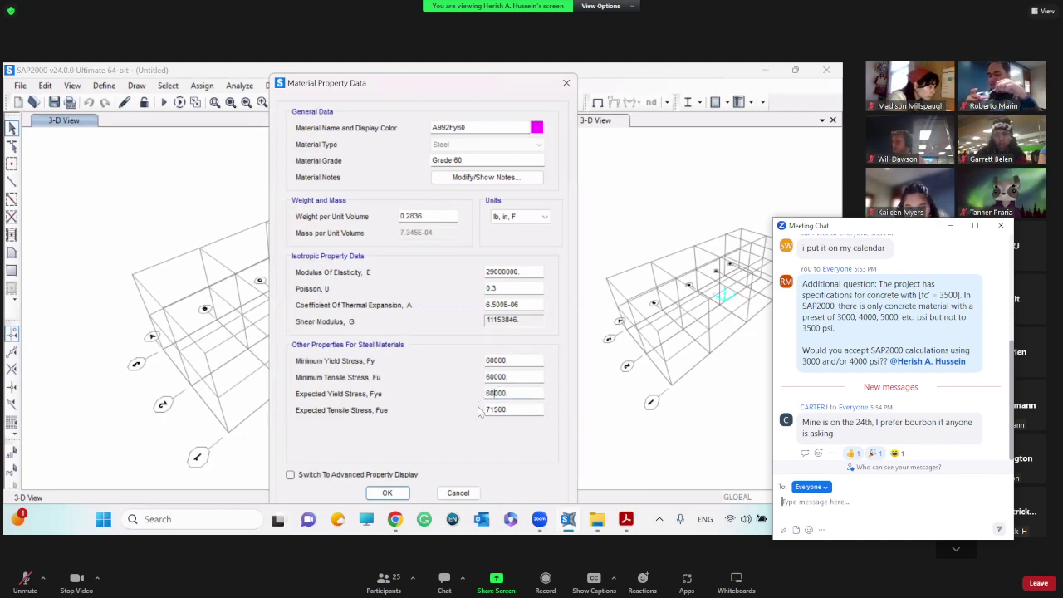
{"action": "left_click_drag", "start_coordinate": [498, 409], "coordinate": [462, 418]}
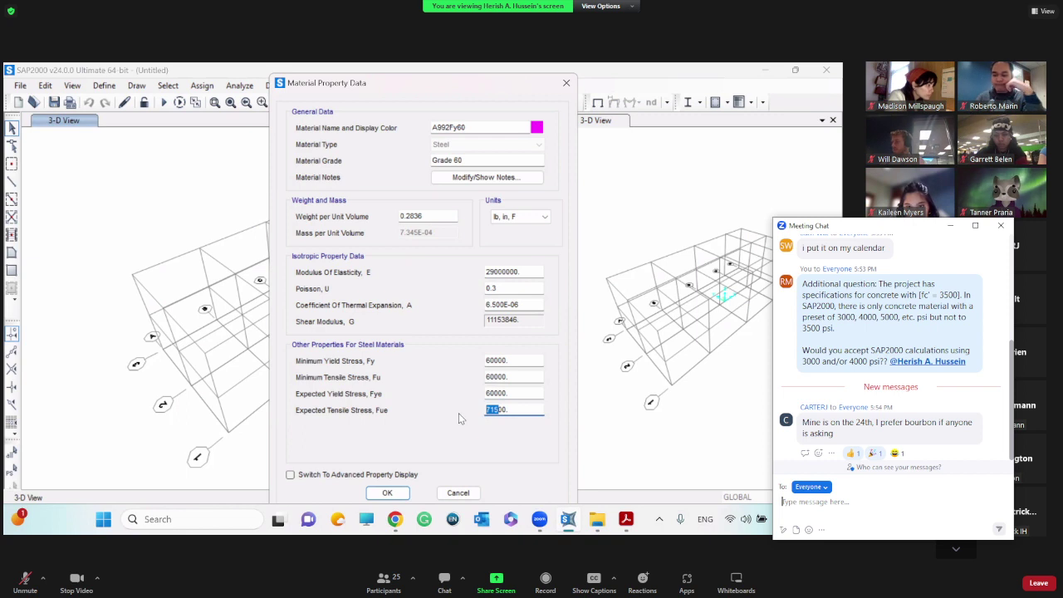
{"action": "type", "text": "600"}
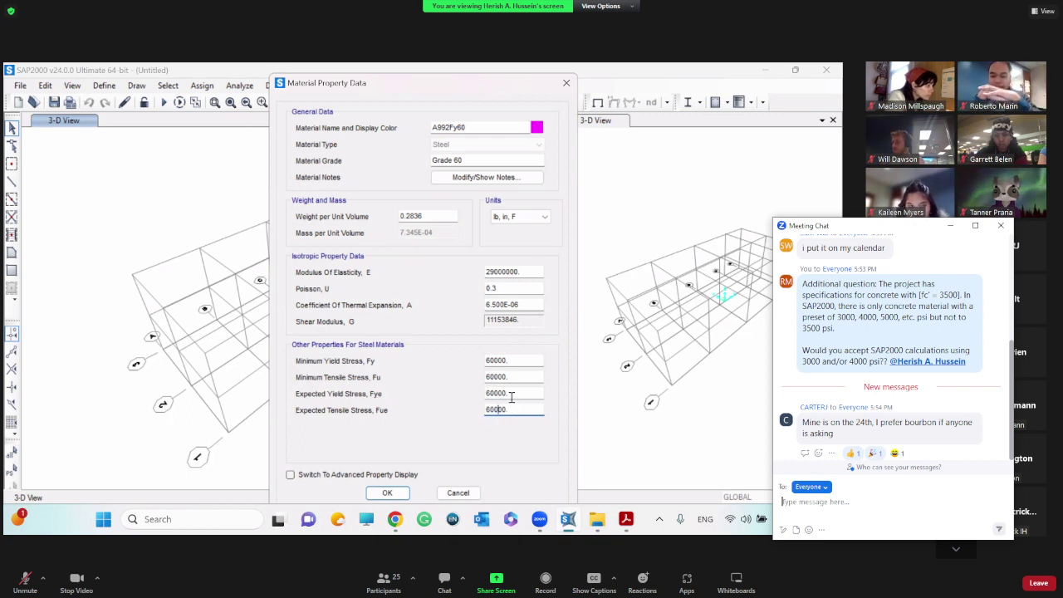
{"action": "left_click", "coordinate": [512, 396]}
{"action": "left_click", "coordinate": [524, 363]}
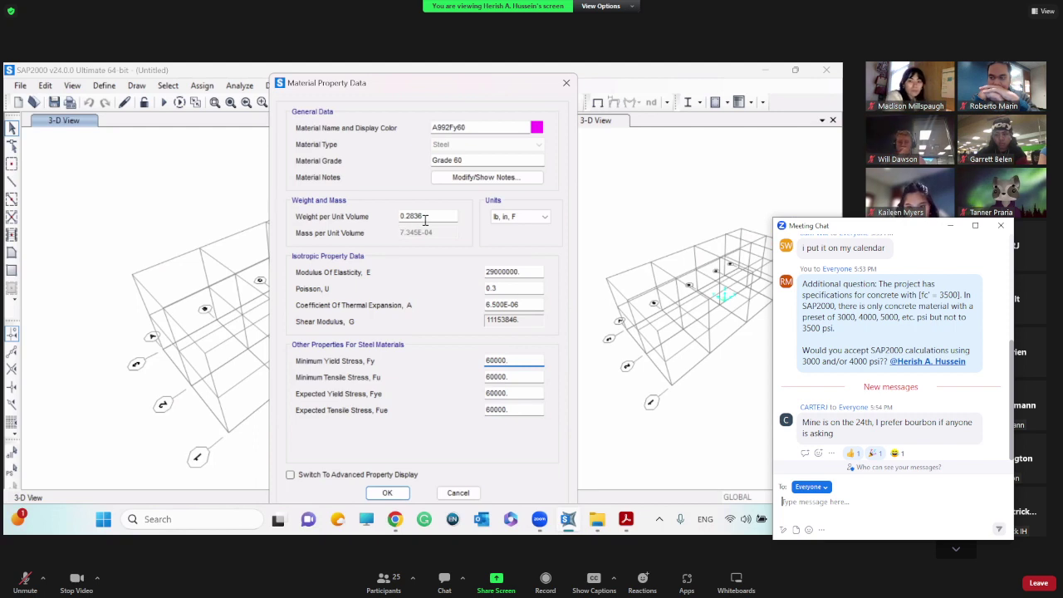
Step: Review the A992Fy60 steel's properties in lb, ft, F, restore the units to lb, in, F, and accept the material definitions
{"action": "left_click", "coordinate": [530, 217]}
{"action": "left_click", "coordinate": [525, 239]}
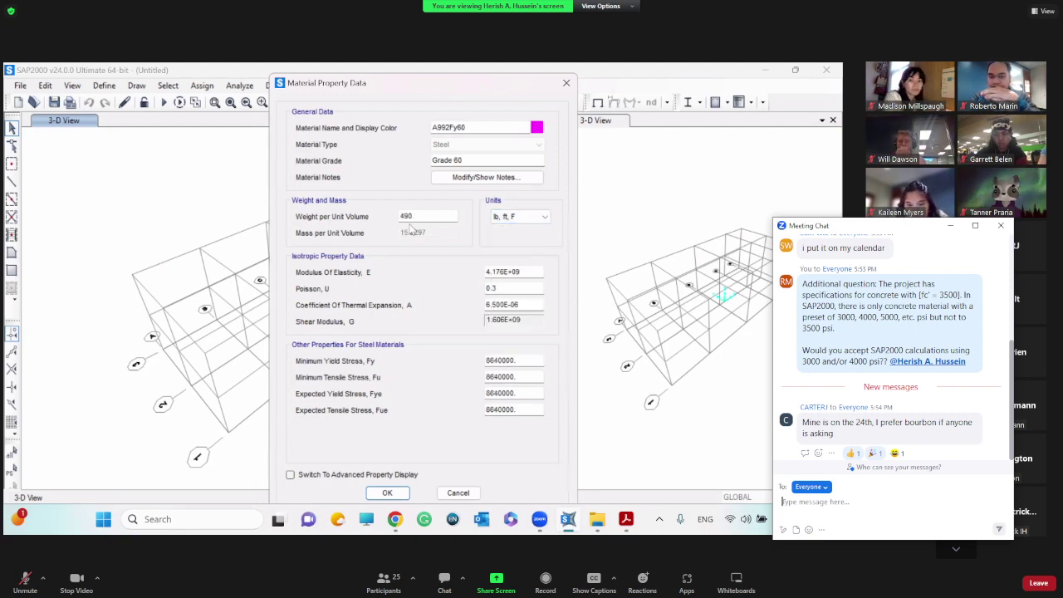
{"action": "left_click", "coordinate": [514, 217]}
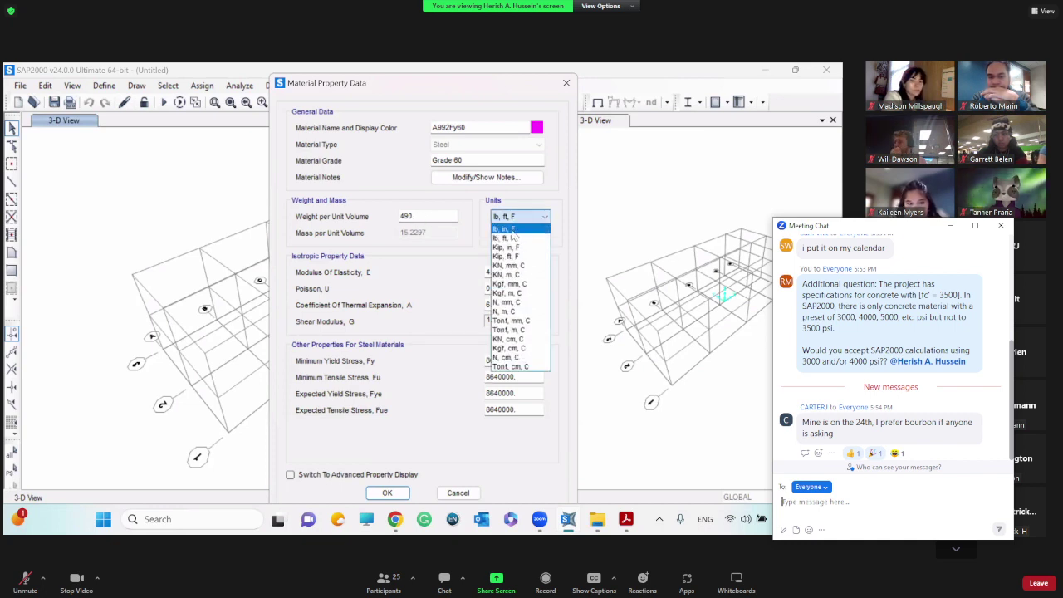
{"action": "left_click", "coordinate": [514, 235]}
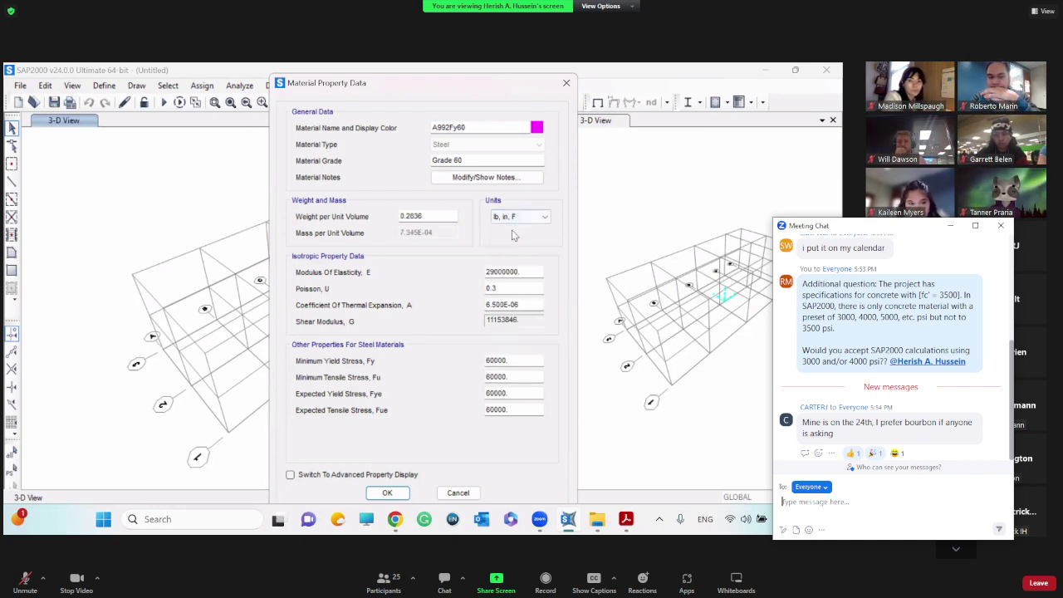
{"action": "left_click", "coordinate": [398, 495]}
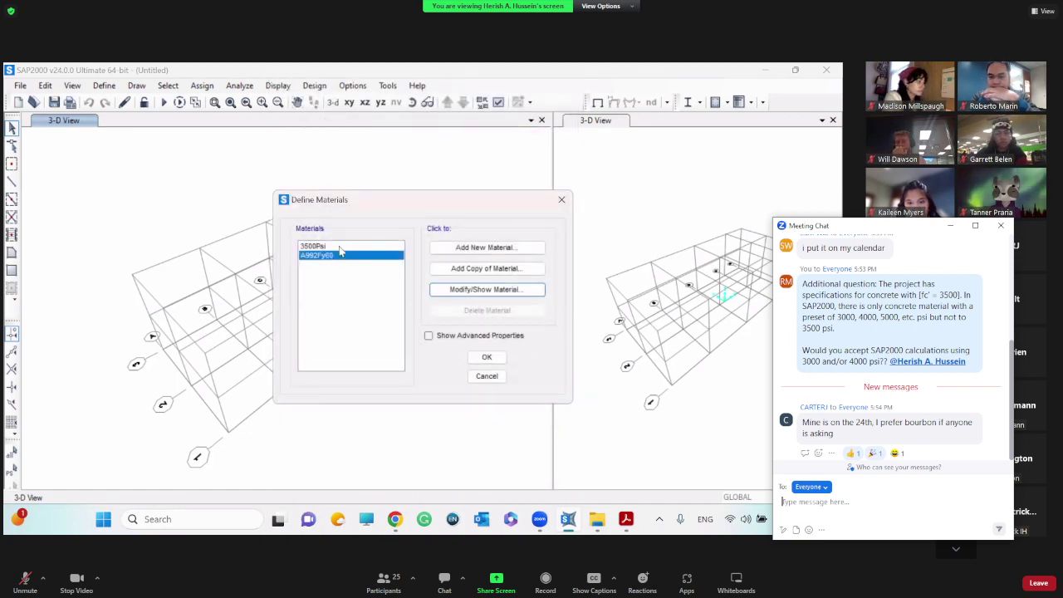
{"action": "left_click", "coordinate": [339, 248]}
{"action": "left_click", "coordinate": [342, 256]}
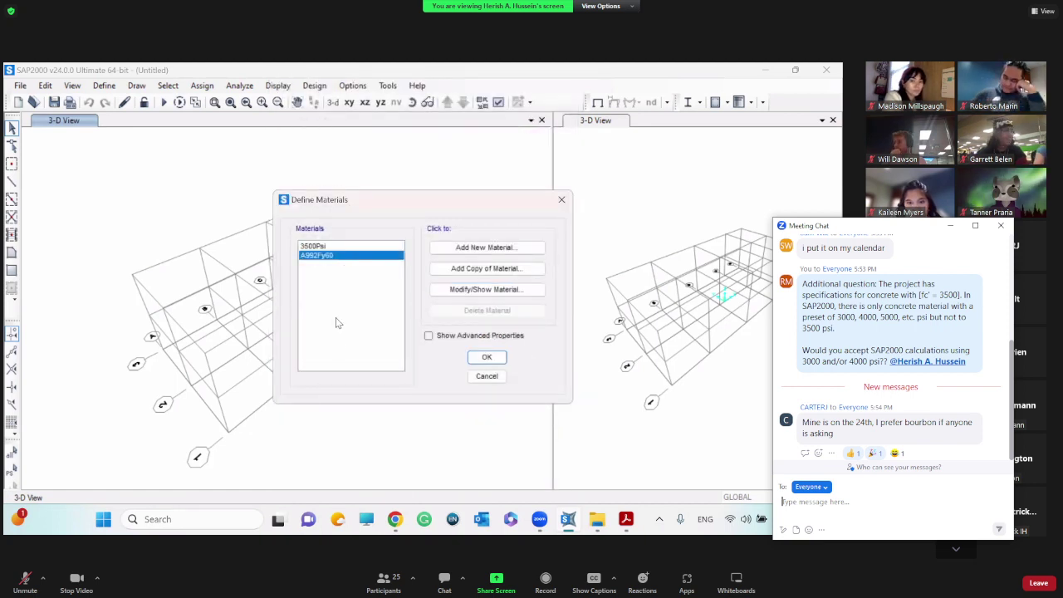
{"action": "left_click", "coordinate": [495, 362]}
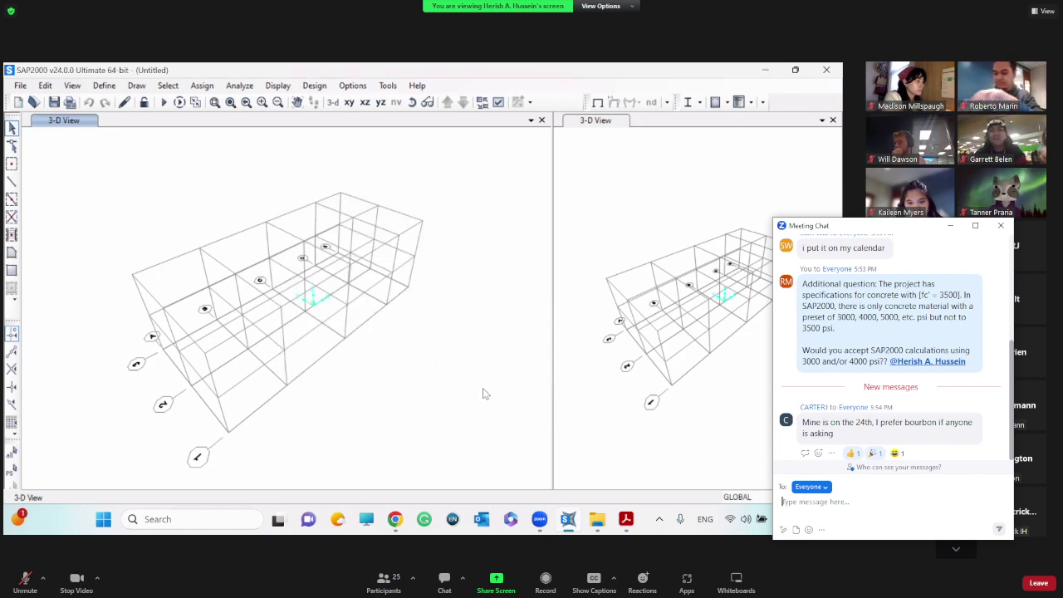
Step: Open the frame section properties definition
{"action": "left_click", "coordinate": [105, 86]}
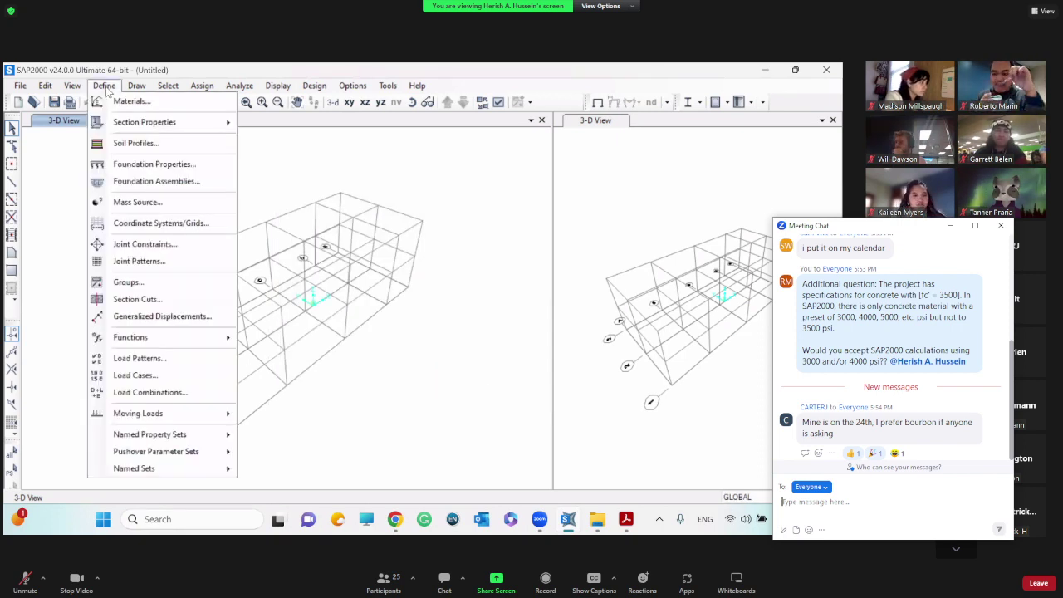
{"action": "mouse_move", "coordinate": [177, 129]}
{"action": "left_click", "coordinate": [282, 124]}
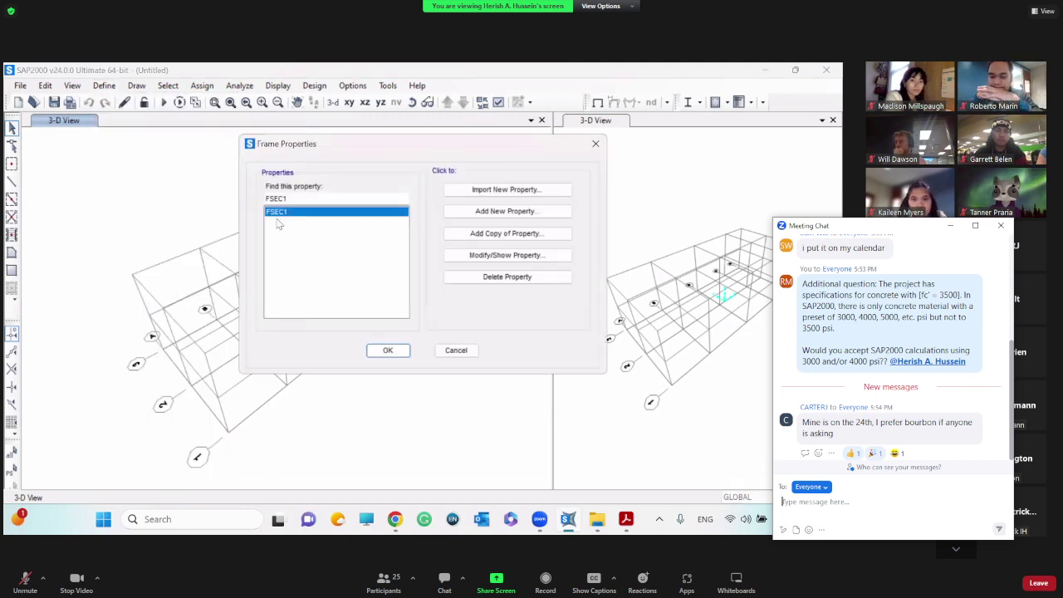
{"action": "left_click", "coordinate": [515, 191]}
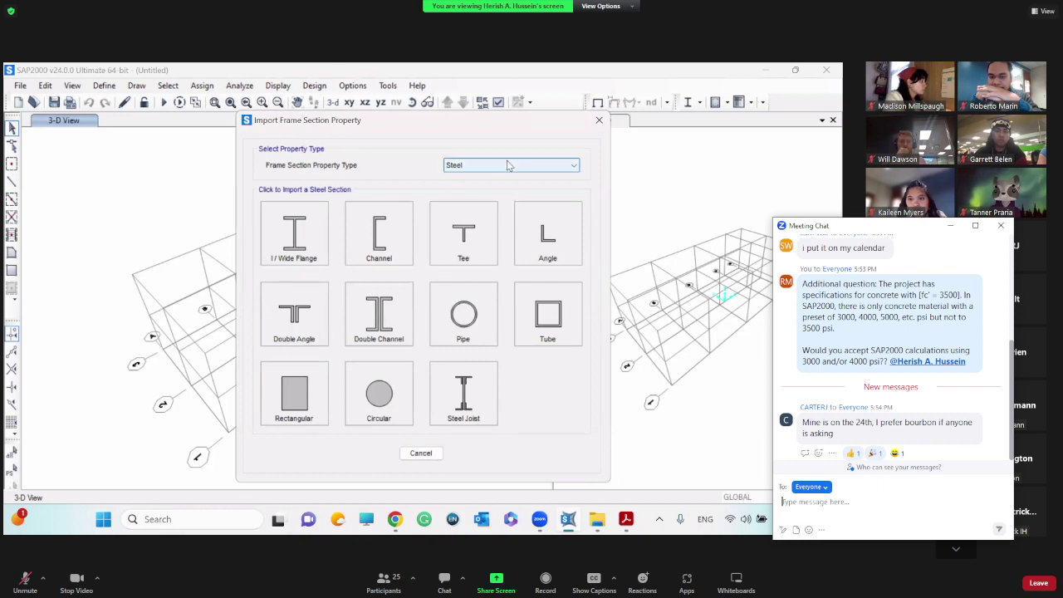
{"action": "left_click", "coordinate": [511, 165]}
{"action": "left_click", "coordinate": [461, 187]}
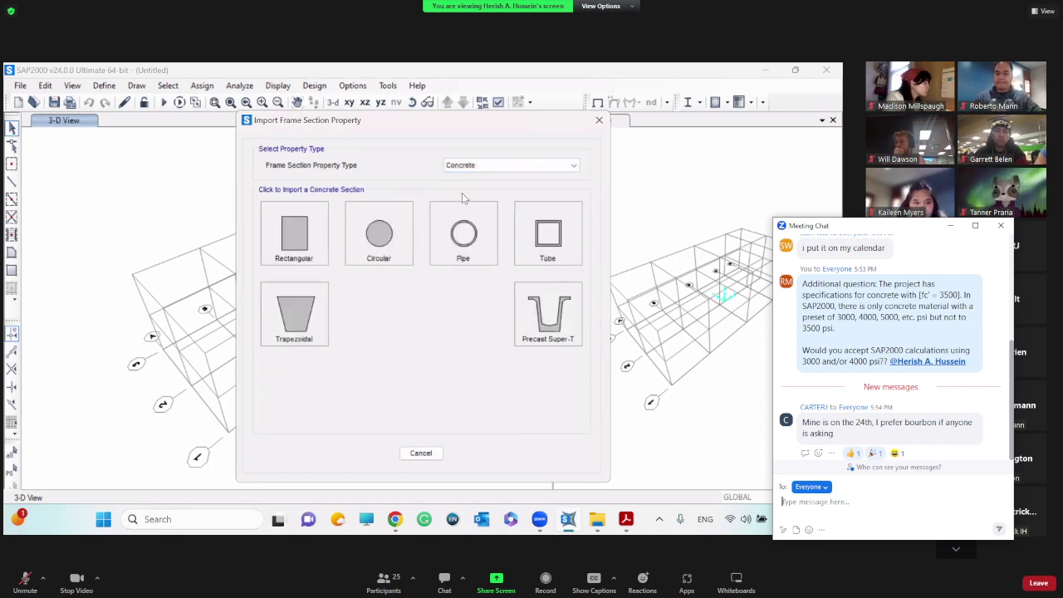
{"action": "left_click", "coordinate": [314, 254]}
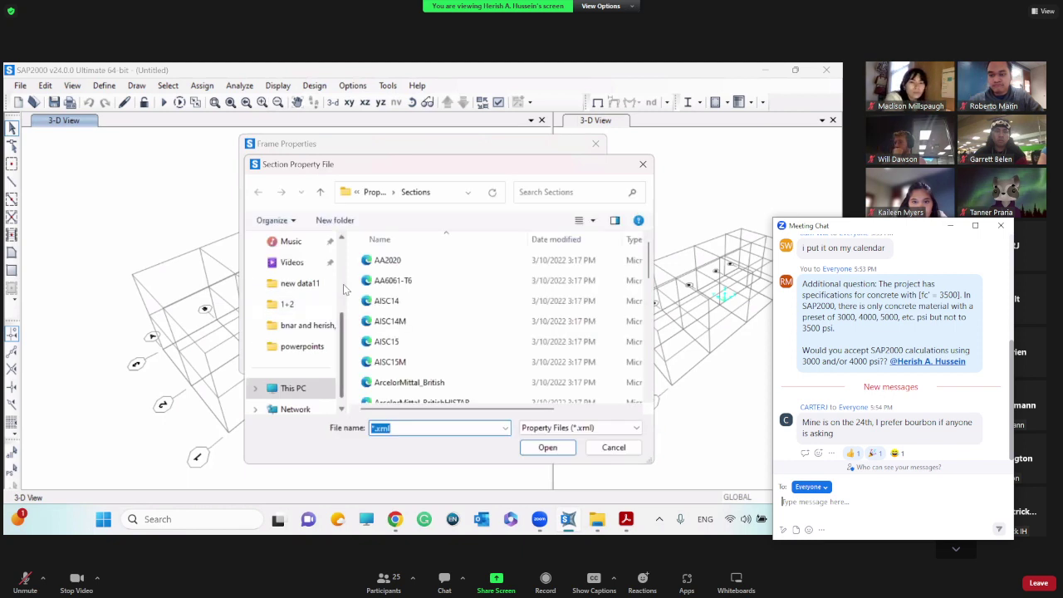
{"action": "left_click", "coordinate": [614, 447]}
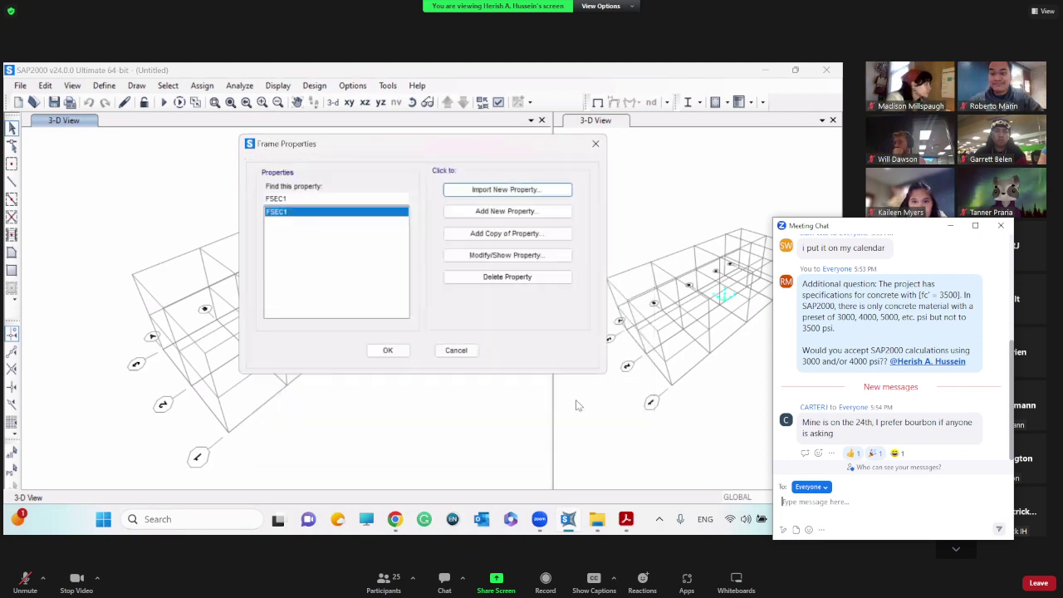
Step: Start a new rectangular concrete frame section and name it beam
{"action": "left_click", "coordinate": [479, 212]}
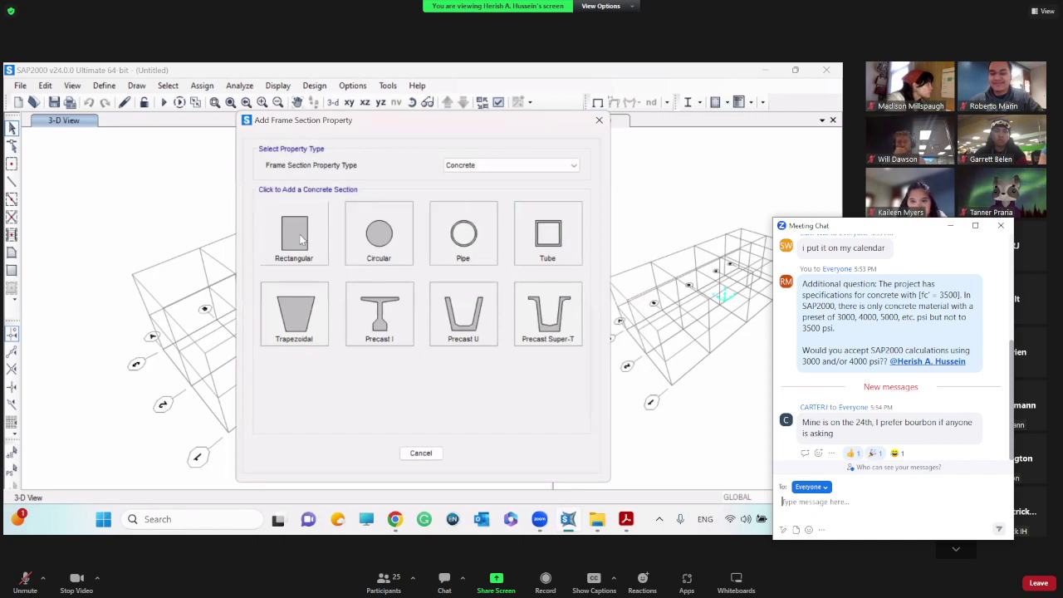
{"action": "left_click", "coordinate": [301, 231]}
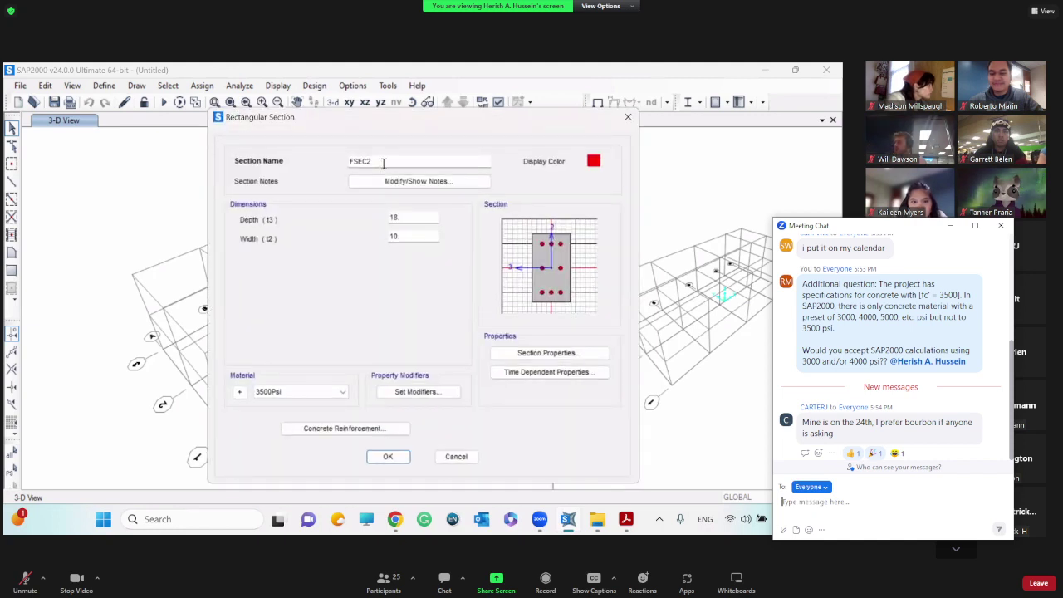
{"action": "double_click", "coordinate": [382, 161]}
{"action": "type", "text": "beam"}
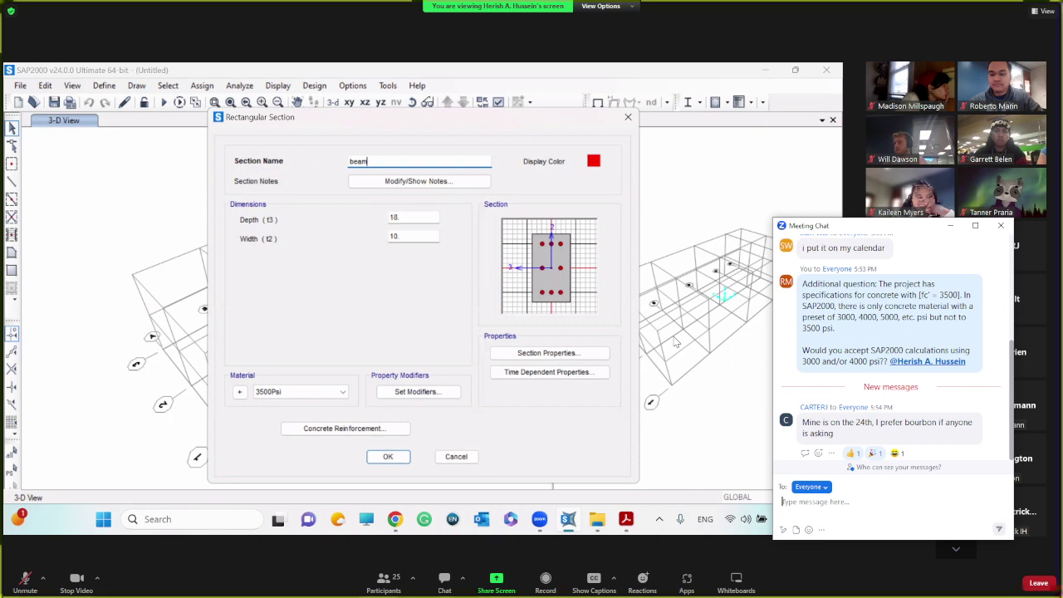
Step: Capture the beam's Rectangular Section dialog as a screenshot and try to send it to the Conch Wheat chat in GroupMe
{"action": "key", "text": "super+shift+s"}
{"action": "left_click_drag", "start_coordinate": [207, 110], "coordinate": [638, 483]}
{"action": "key", "text": "alt+Tab"}
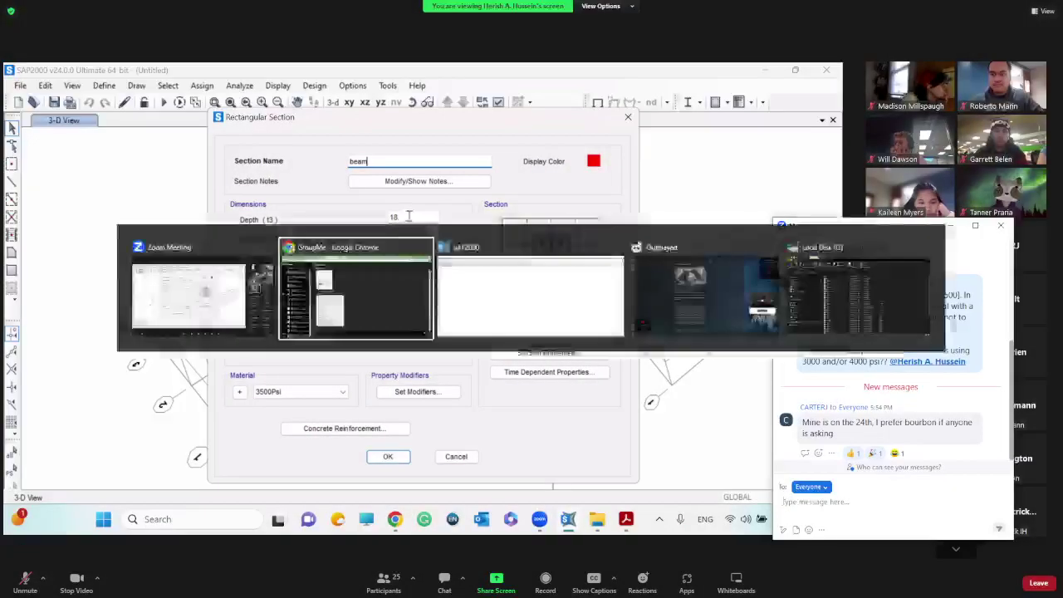
{"action": "key", "text": "ctrl+v"}
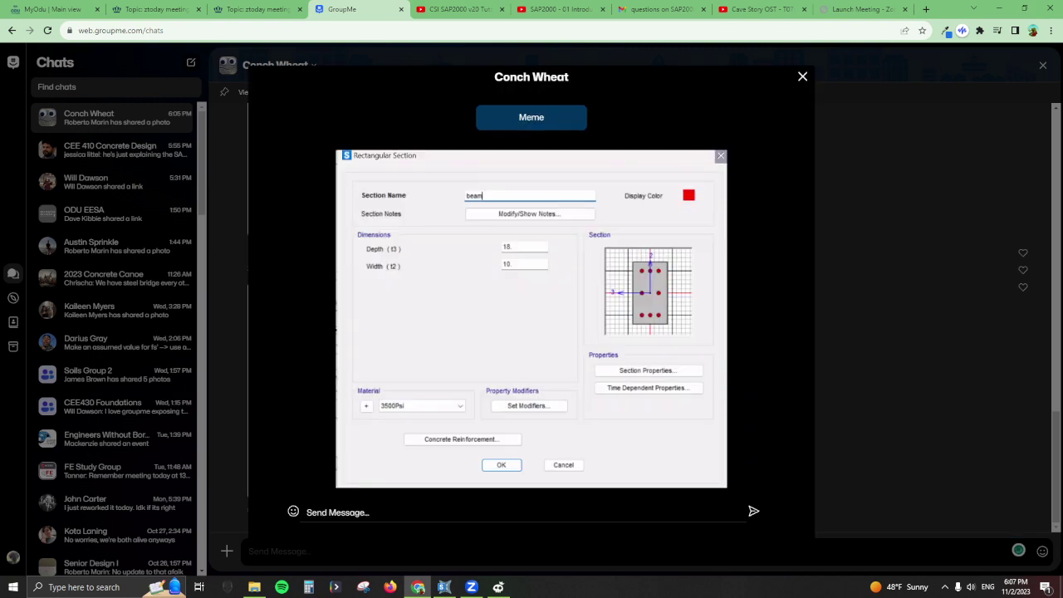
{"action": "key", "text": "Return"}
Step: Switch to Discord, open the sap2000 channel of the Concrete Project server, and attach the beam section screenshot
{"action": "key", "text": "alt+Tab"}
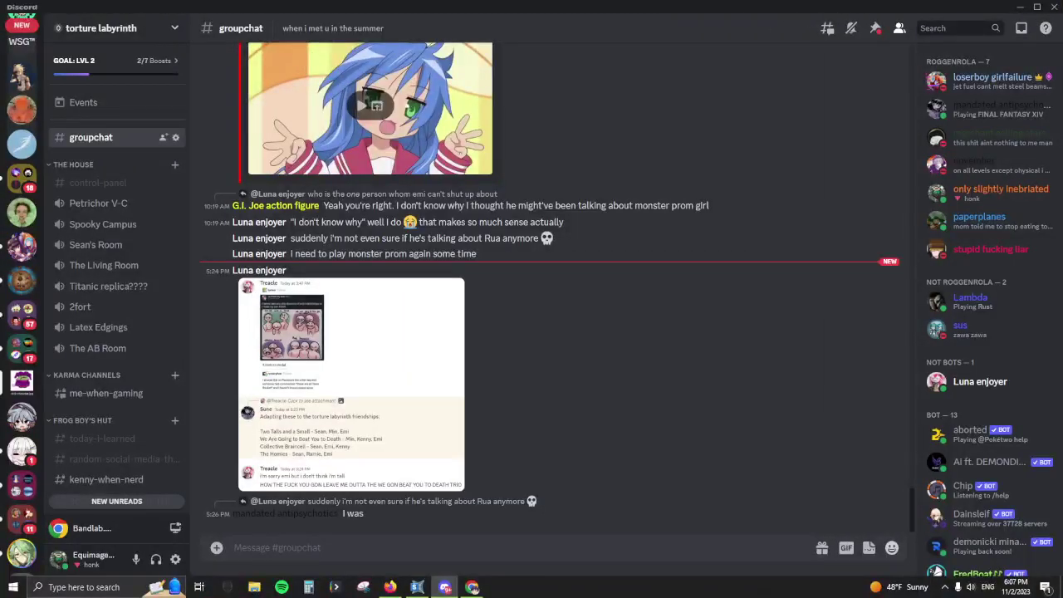
{"action": "scroll", "coordinate": [22, 70], "scroll_direction": "up", "scroll_amount": 5}
{"action": "left_click", "coordinate": [21, 70]}
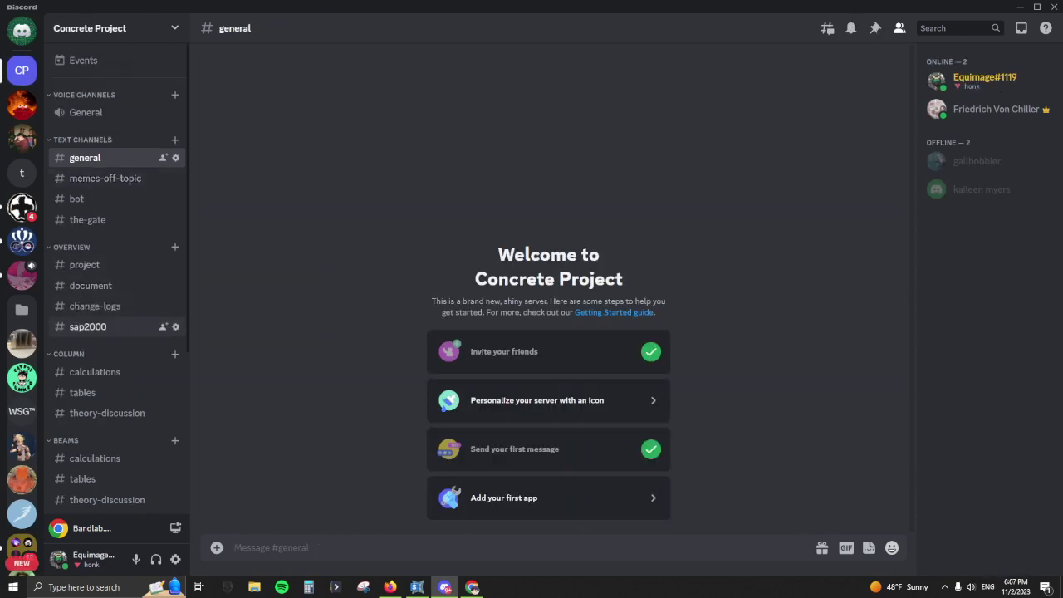
{"action": "left_click", "coordinate": [87, 327]}
{"action": "key", "text": "ctrl+v"}
Step: Recapture the beam section dialog, replace the attached screenshot in Discord's sap2000 channel, and return to the Zoom meeting
{"action": "key", "text": "ctrl+super+Right"}
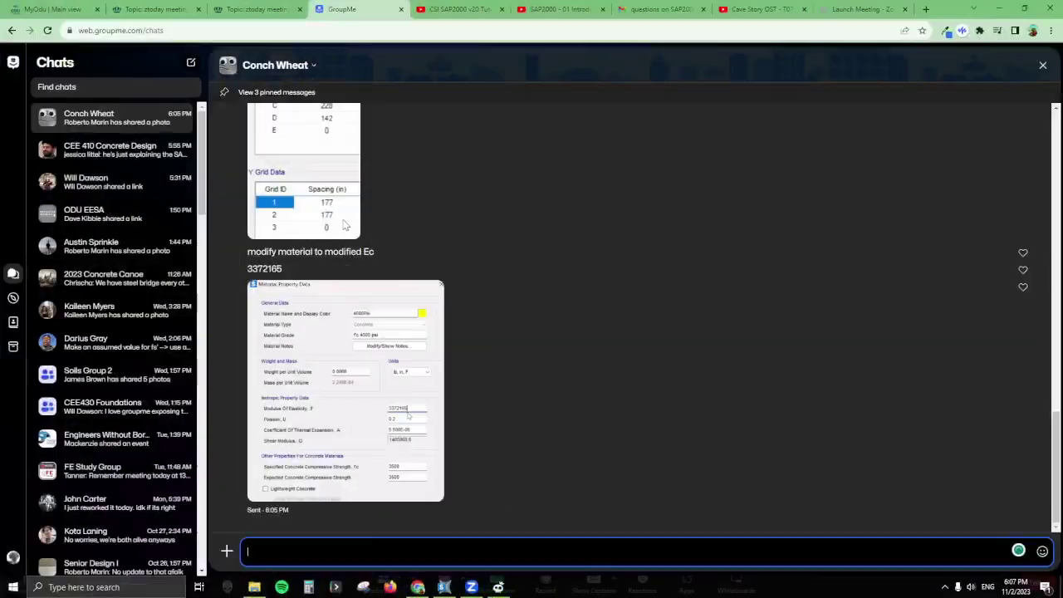
{"action": "key", "text": "alt+Tab"}
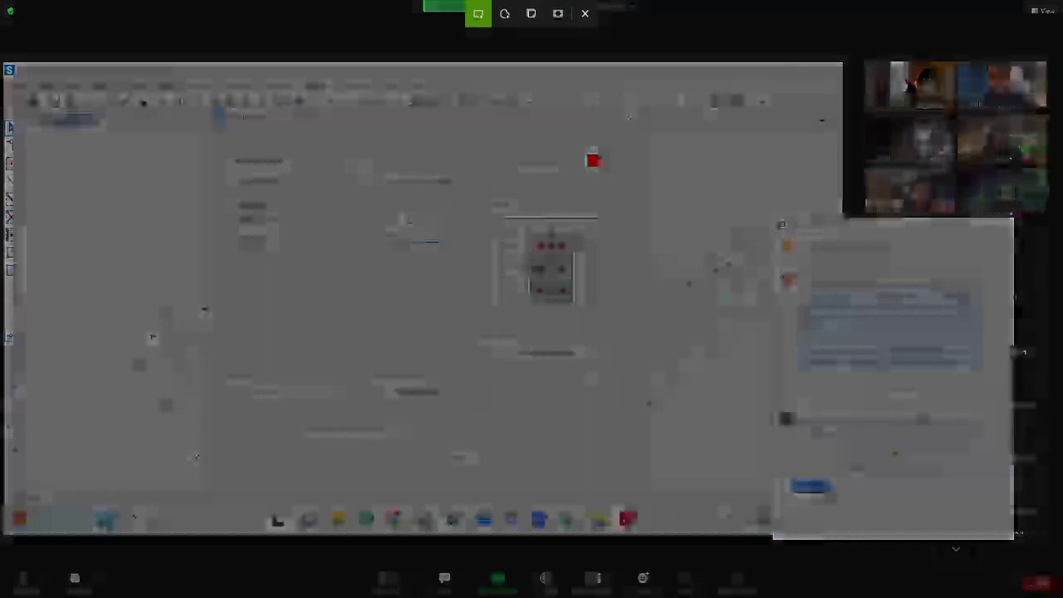
{"action": "key", "text": "ctrl+super+Left"}
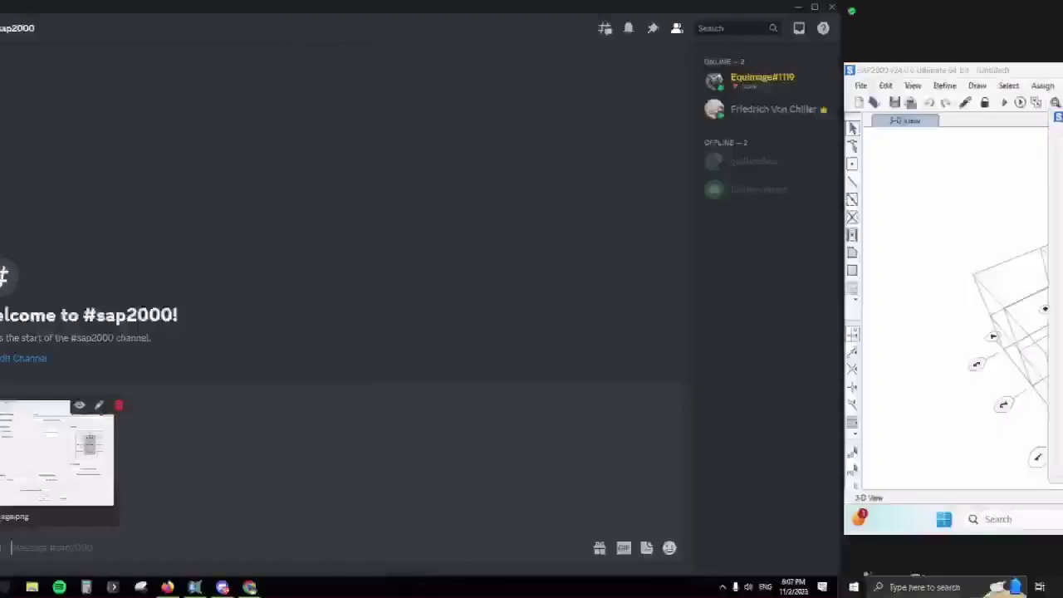
{"action": "key", "text": "ctrl+v"}
{"action": "left_click", "coordinate": [341, 404]}
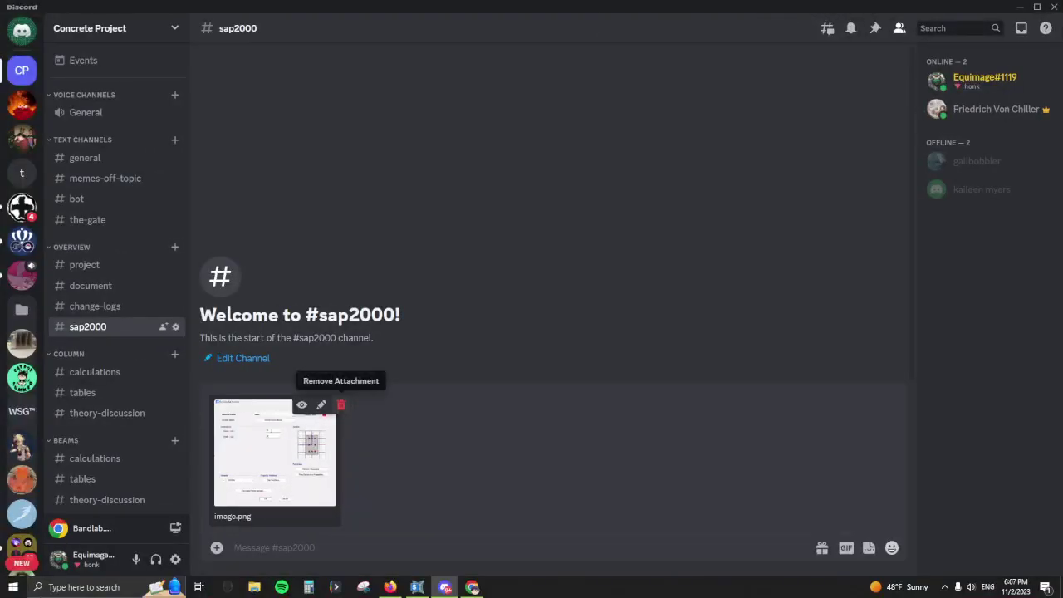
{"action": "key", "text": "ctrl+super+Right"}
{"action": "key", "text": "alt+Tab"}
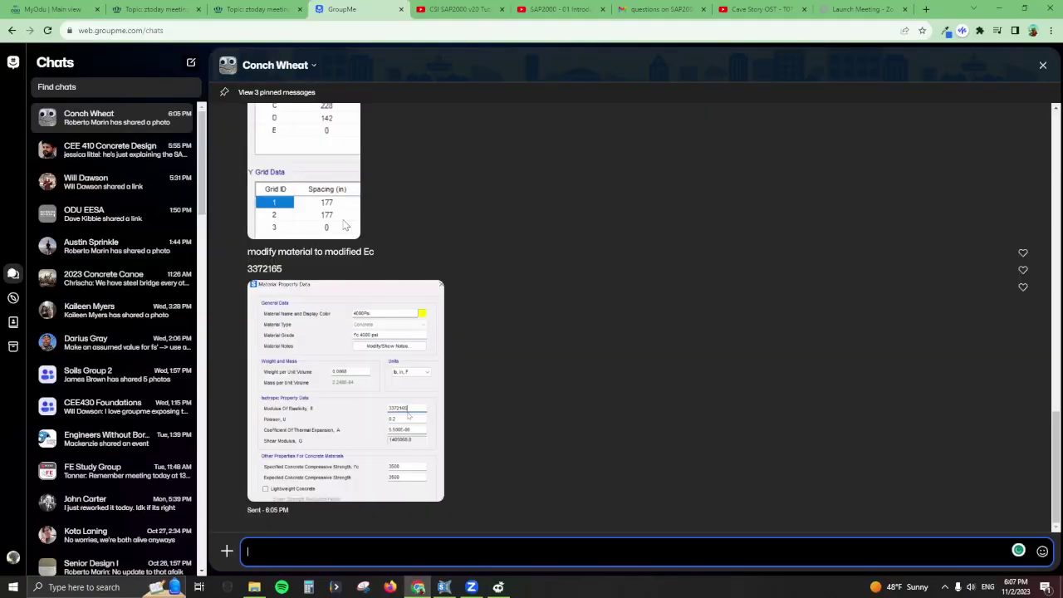
{"action": "key", "text": "alt+Tab"}
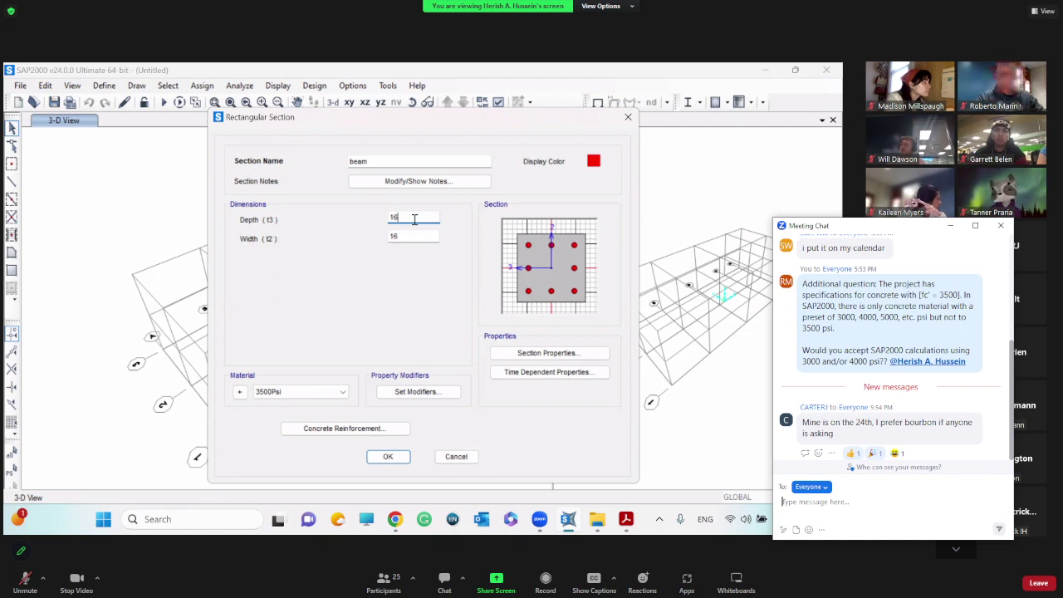
{"action": "key", "text": "alt+Tab"}
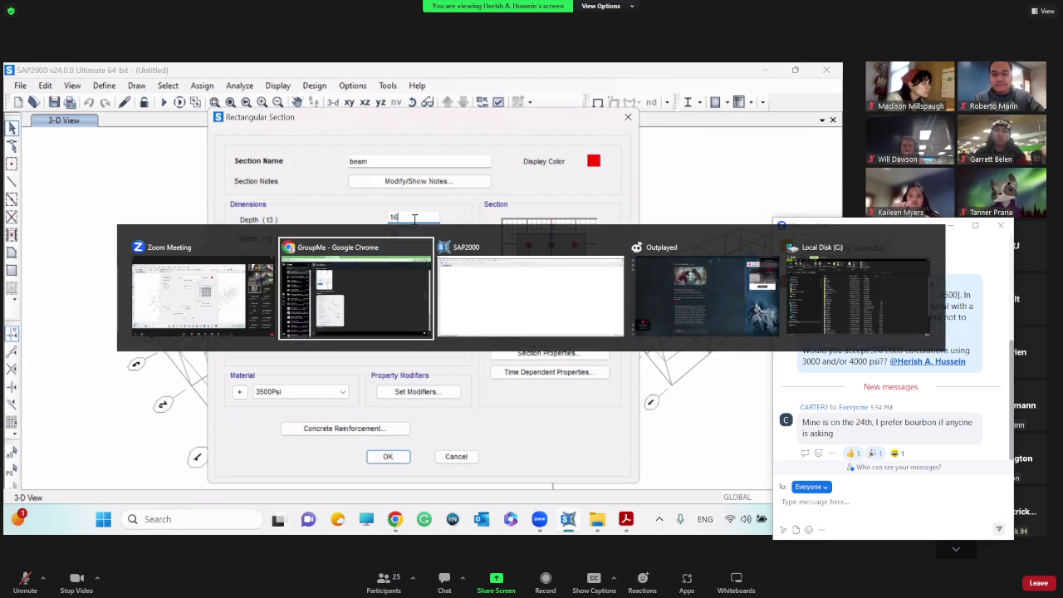
{"action": "key", "text": "alt+Tab"}
{"action": "key", "text": "alt+Tab"}
{"action": "key", "text": "alt+Tab"}
{"action": "key", "text": "alt+shift+Tab"}
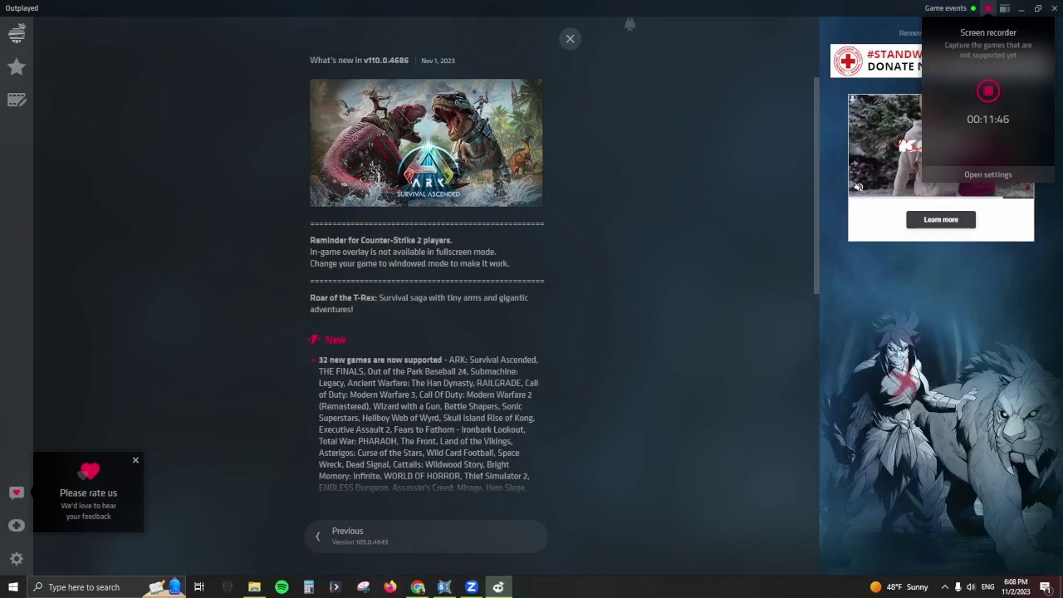
{"action": "key", "text": "alt+Tab"}
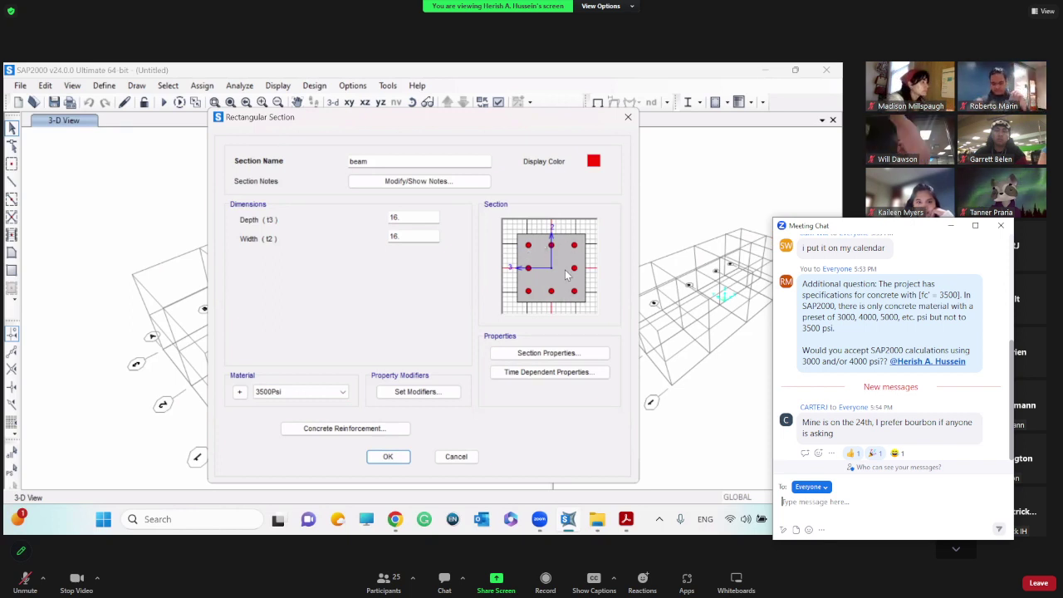
Step: Accept the beam section and start a new rectangular concrete frame section named columns
{"action": "left_click", "coordinate": [391, 456]}
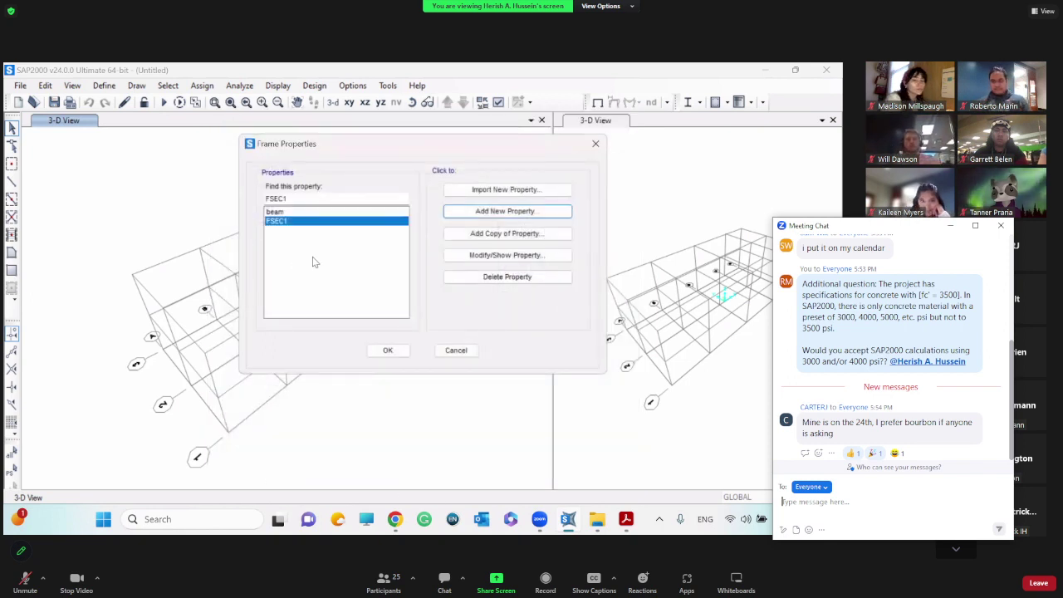
{"action": "left_click", "coordinate": [490, 211]}
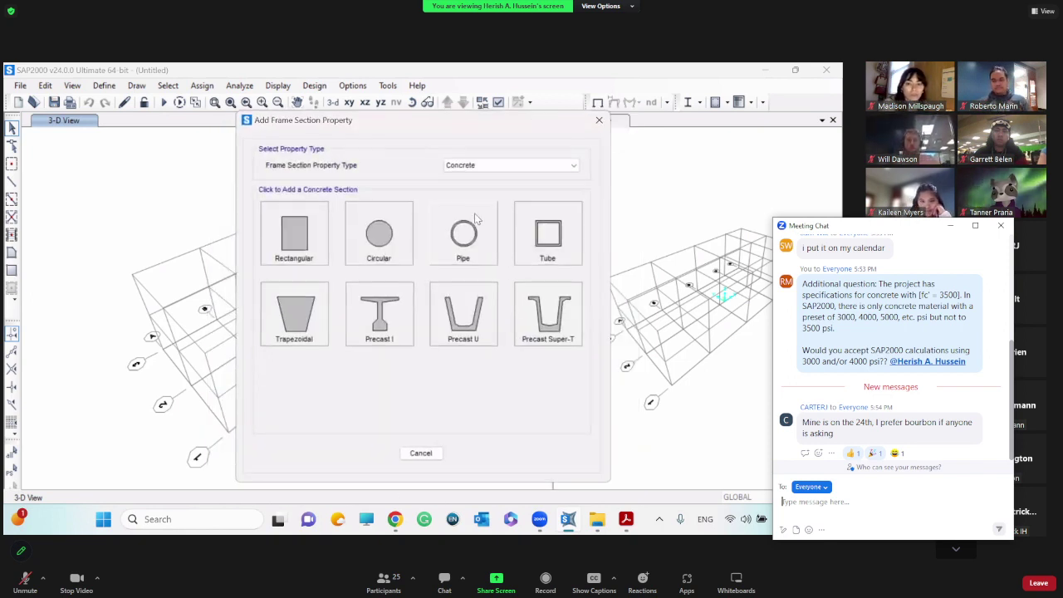
{"action": "left_click", "coordinate": [294, 234]}
{"action": "double_click", "coordinate": [389, 161]}
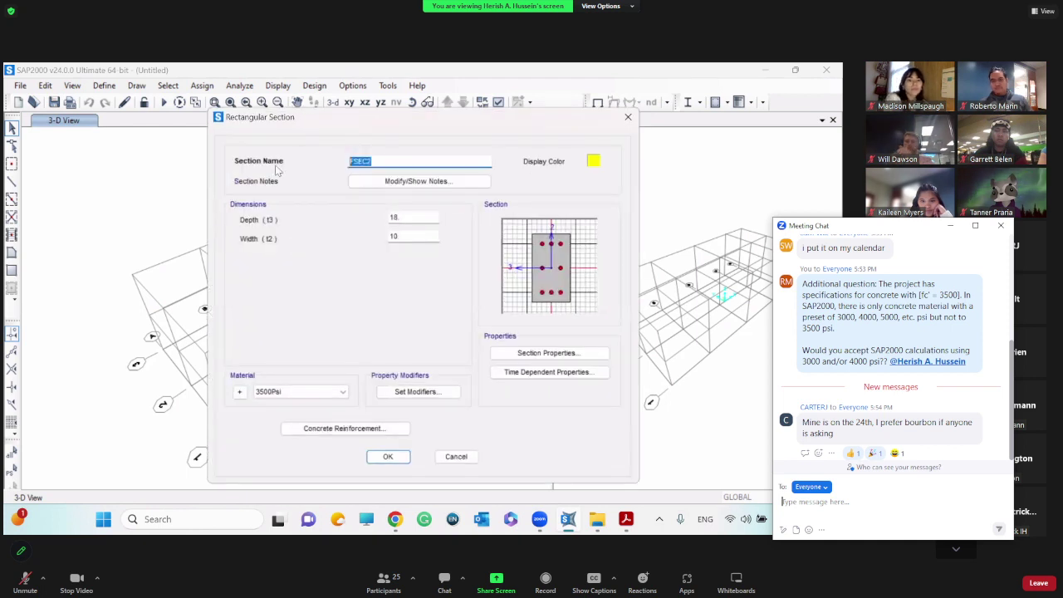
{"action": "type", "text": "colum"}
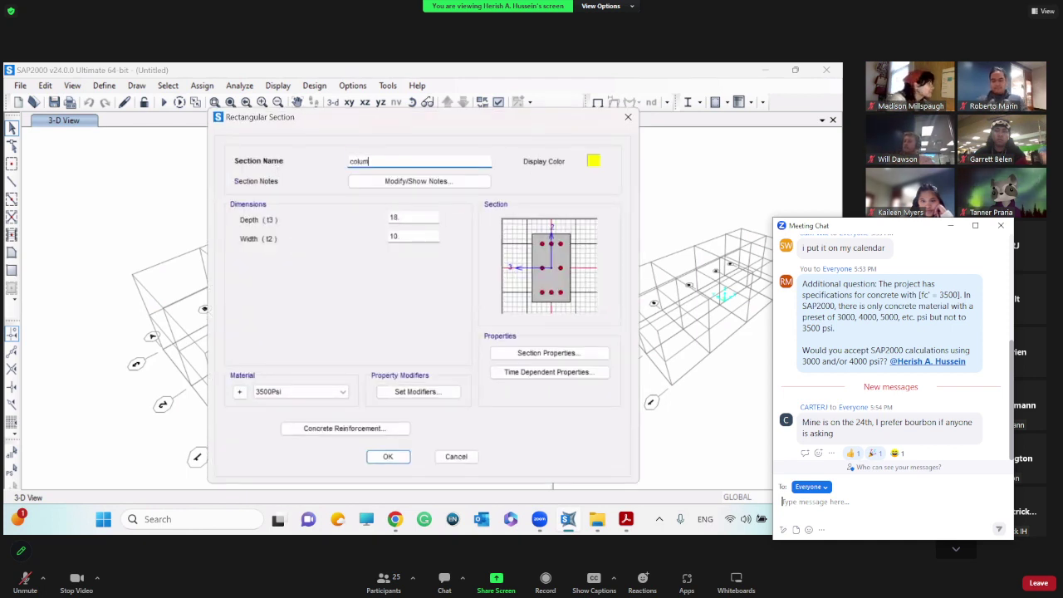
{"action": "type", "text": "ns"}
Step: Set the columns section's depth and width to 16 each and accept the section
{"action": "left_click_drag", "start_coordinate": [416, 216], "coordinate": [384, 240]}
{"action": "type", "text": "16"}
{"action": "left_click", "coordinate": [413, 236]}
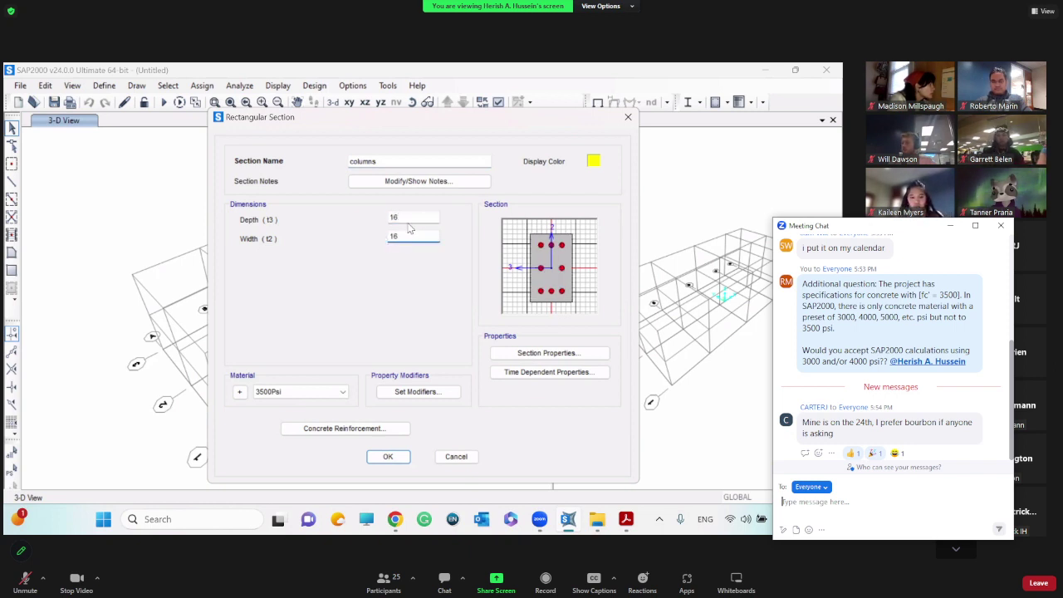
{"action": "left_click", "coordinate": [408, 218]}
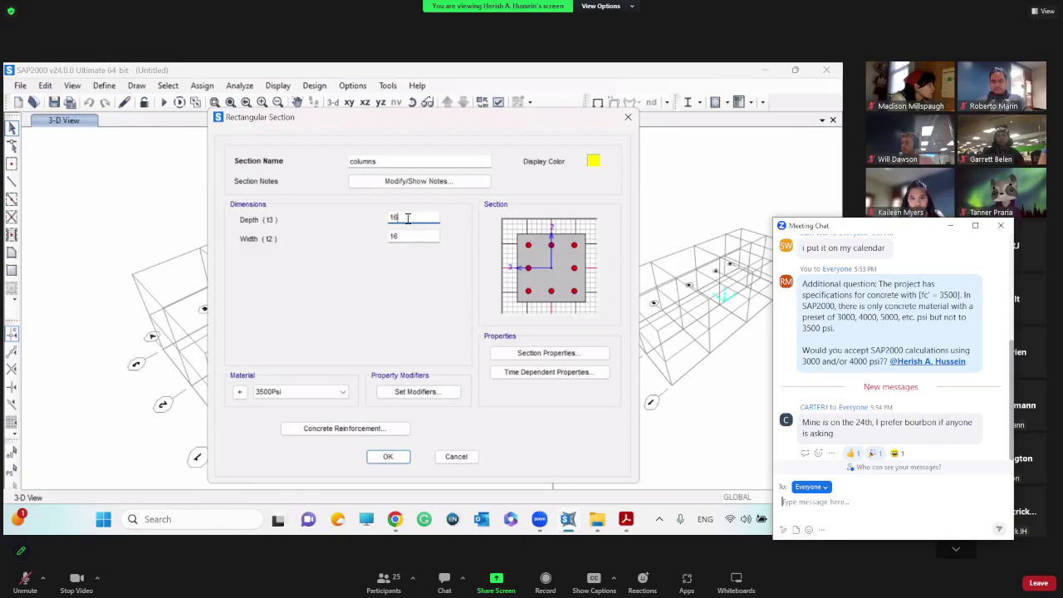
{"action": "left_click", "coordinate": [406, 235]}
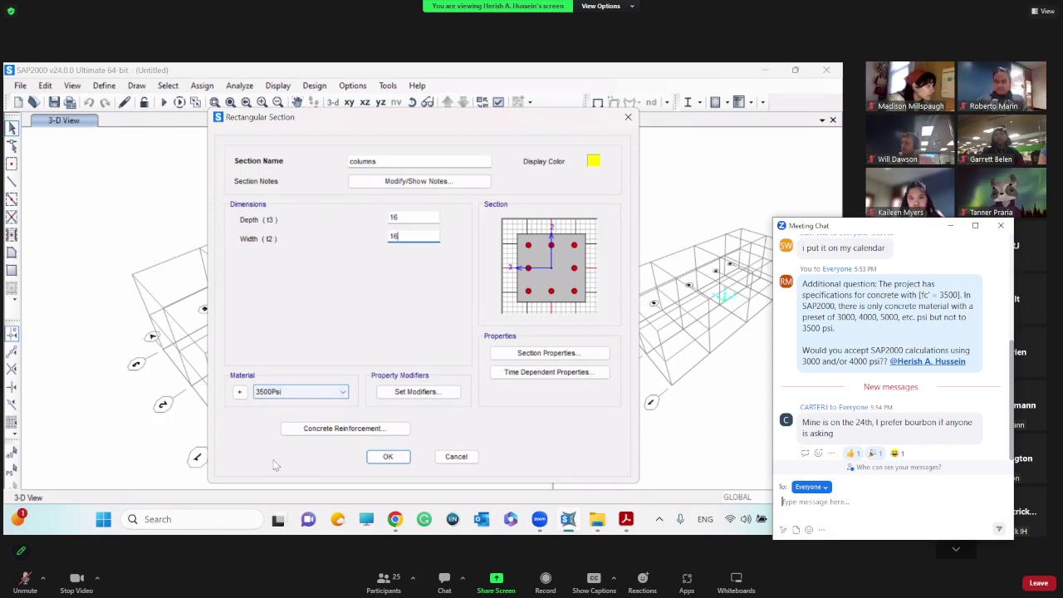
{"action": "left_click", "coordinate": [383, 457]}
{"action": "key", "text": "super+shift+s"}
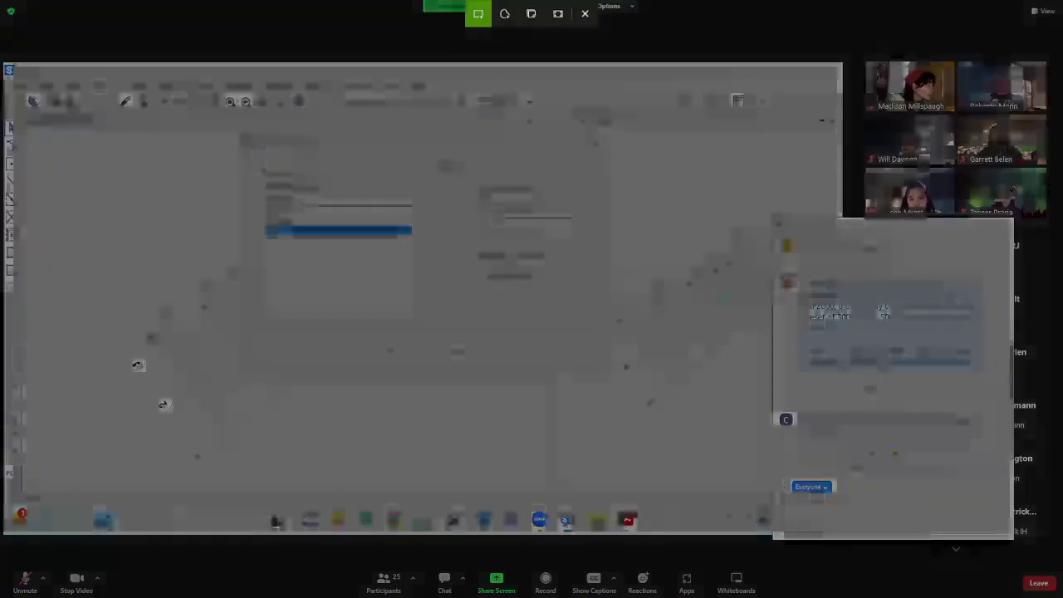
{"action": "key", "text": "Escape"}
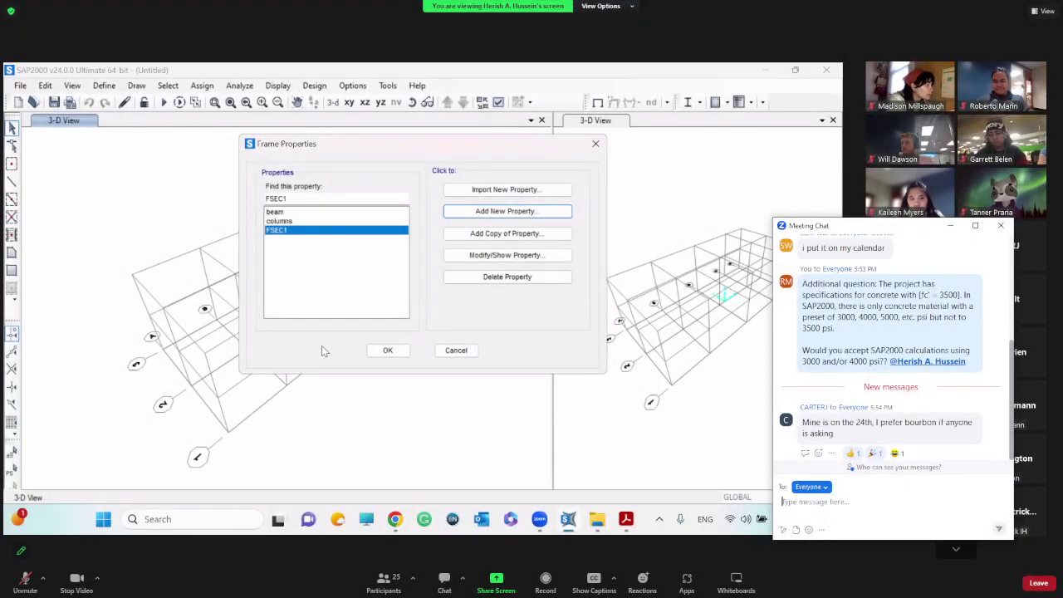
{"action": "key", "text": "ctrl+super+Left"}
{"action": "key", "text": "ctrl+super+Right"}
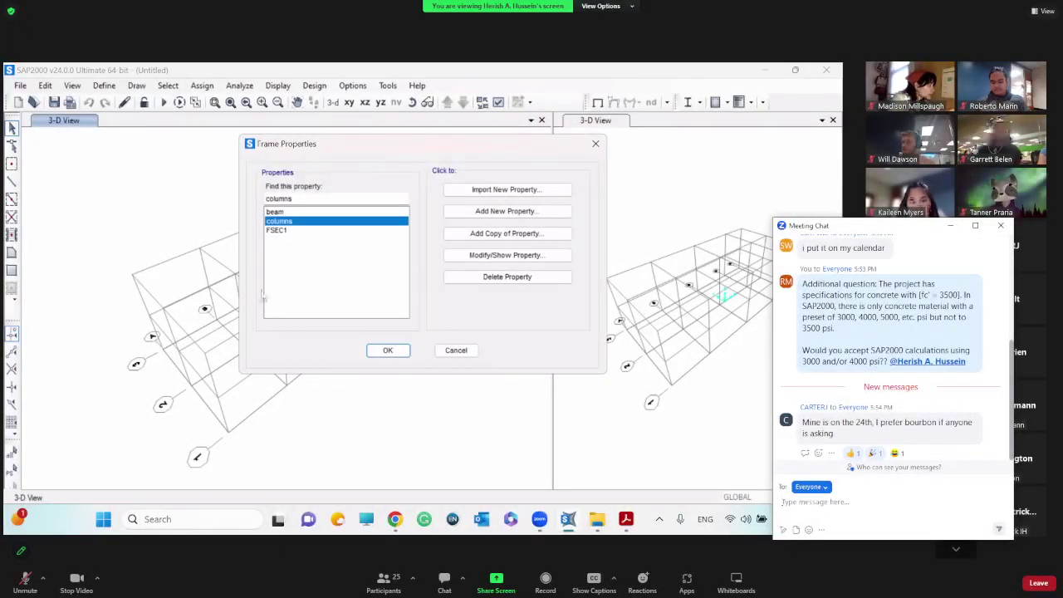
Step: Check the available frame section property types without adding a section, and accept the frame properties
{"action": "left_click", "coordinate": [496, 213]}
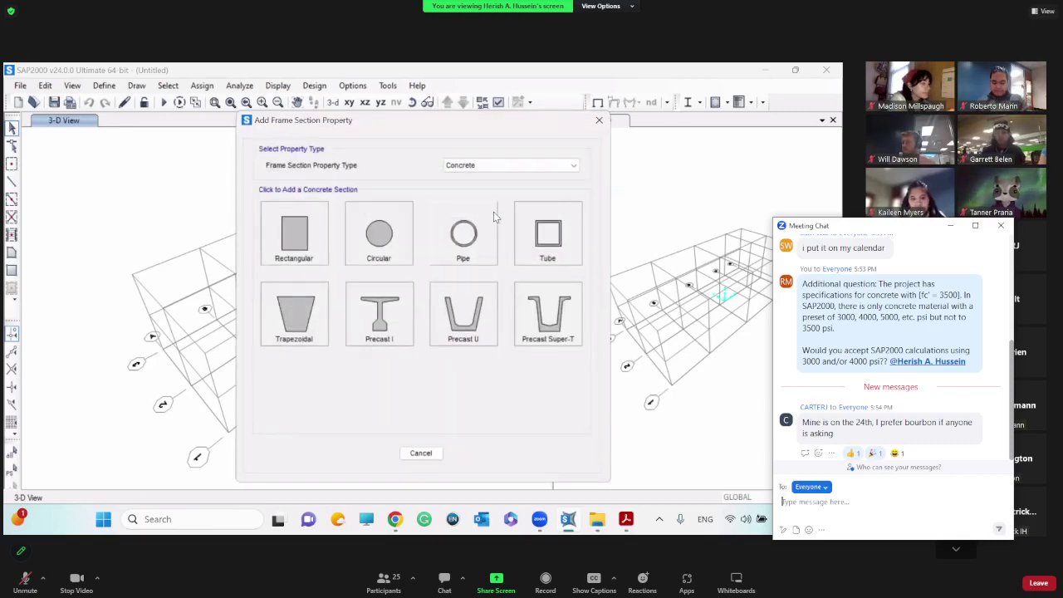
{"action": "left_click", "coordinate": [496, 164]}
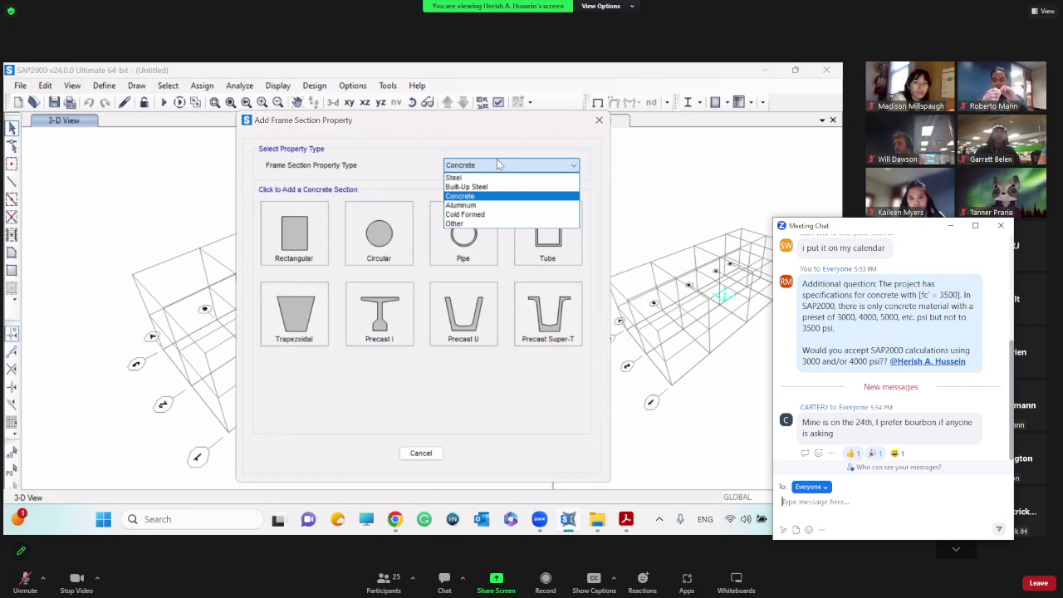
{"action": "left_click", "coordinate": [498, 164]}
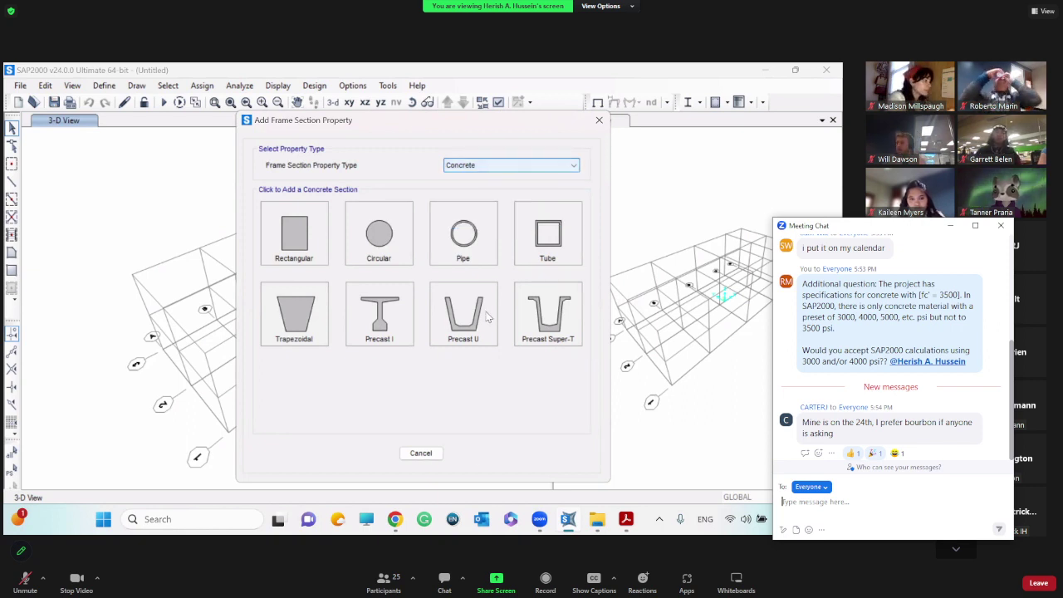
{"action": "left_click", "coordinate": [421, 454]}
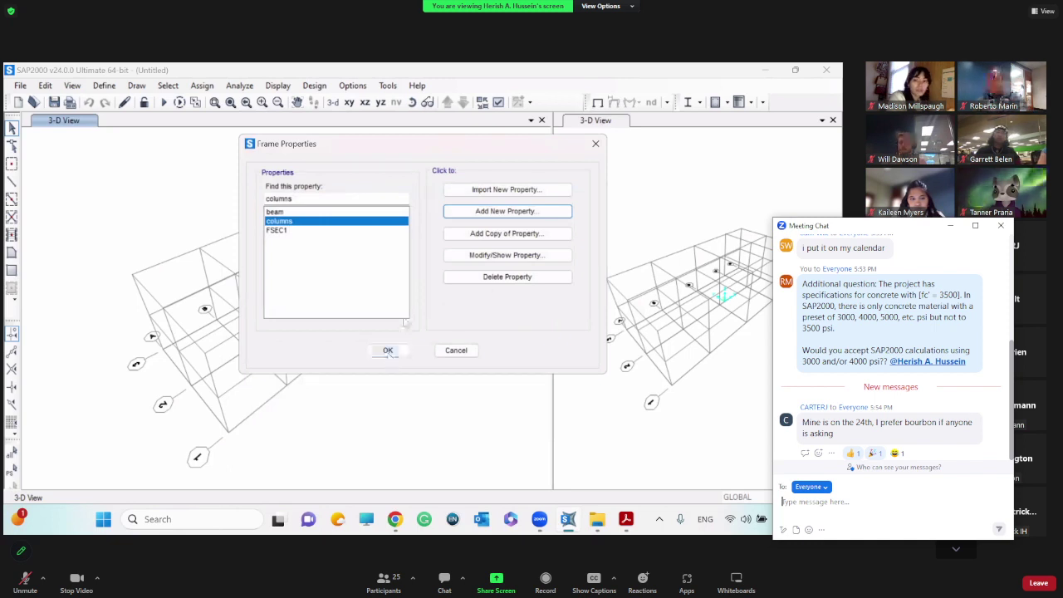
{"action": "left_click", "coordinate": [388, 349]}
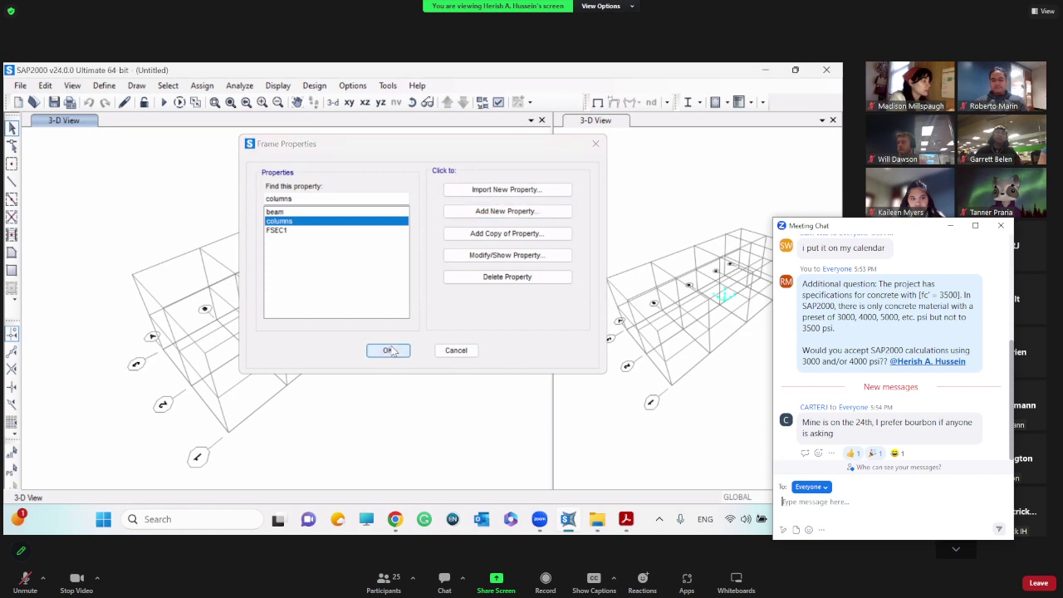
Step: Reopen the frame section definitions and examine the section choices offered for the Other property type, adding none
{"action": "left_click", "coordinate": [104, 87]}
{"action": "mouse_move", "coordinate": [158, 133]}
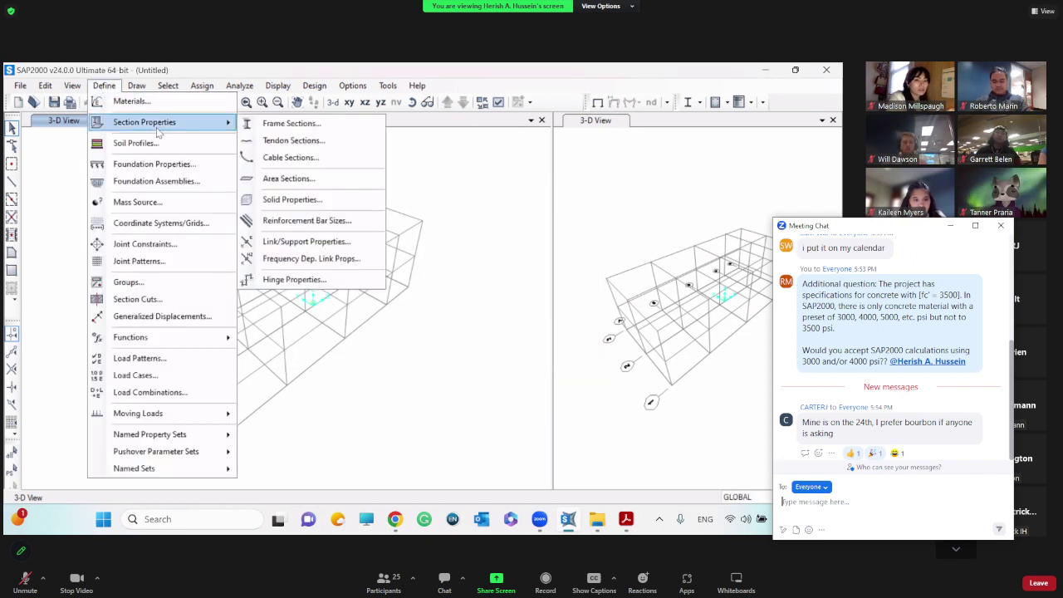
{"action": "left_click", "coordinate": [341, 126]}
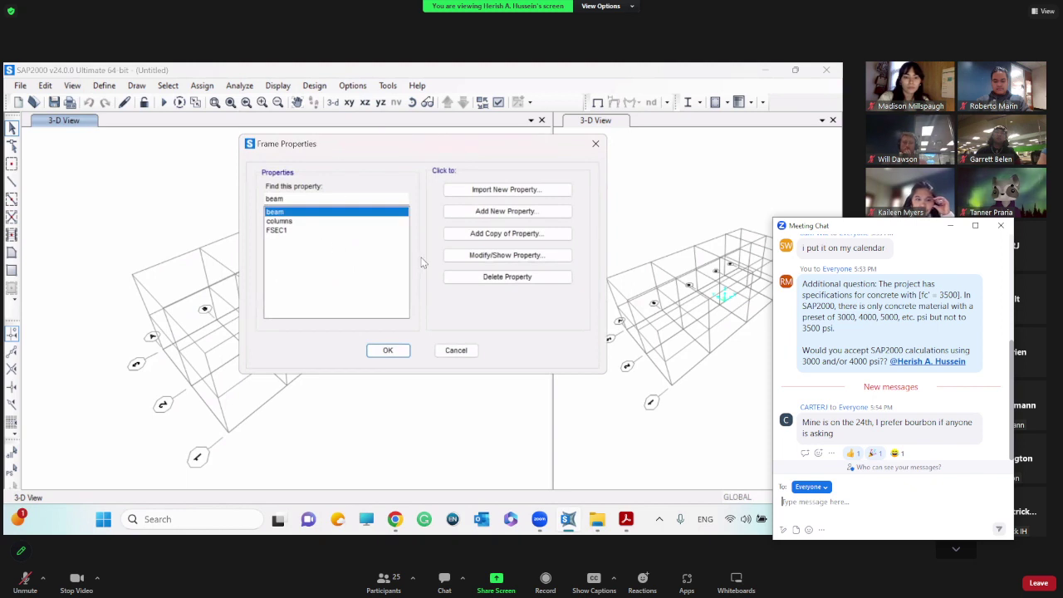
{"action": "left_click", "coordinate": [509, 211]}
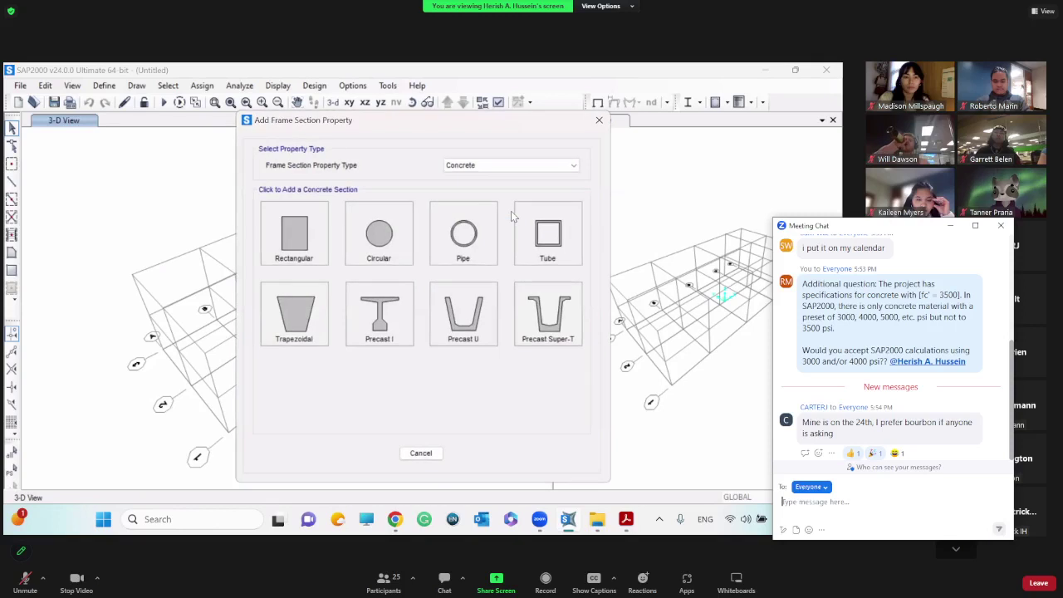
{"action": "left_click", "coordinate": [510, 166]}
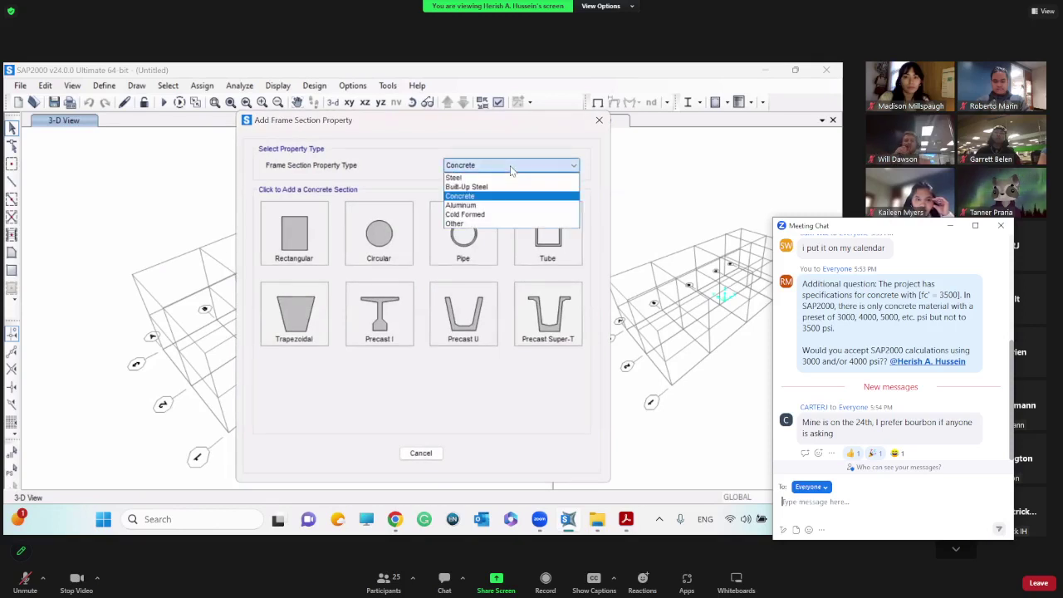
{"action": "left_click", "coordinate": [498, 224]}
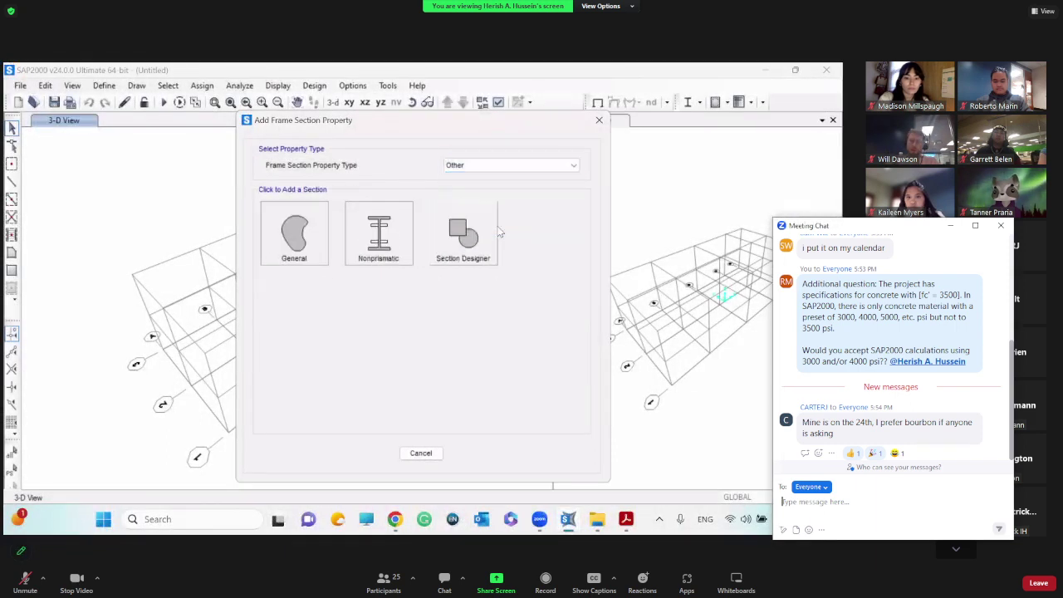
{"action": "left_click", "coordinate": [421, 452]}
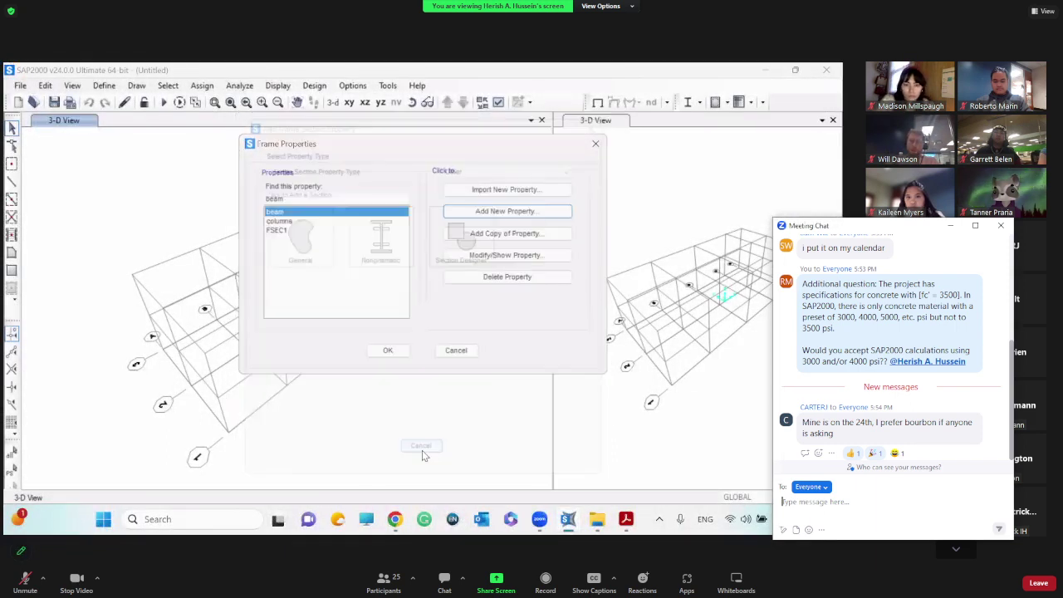
{"action": "left_click", "coordinate": [455, 351]}
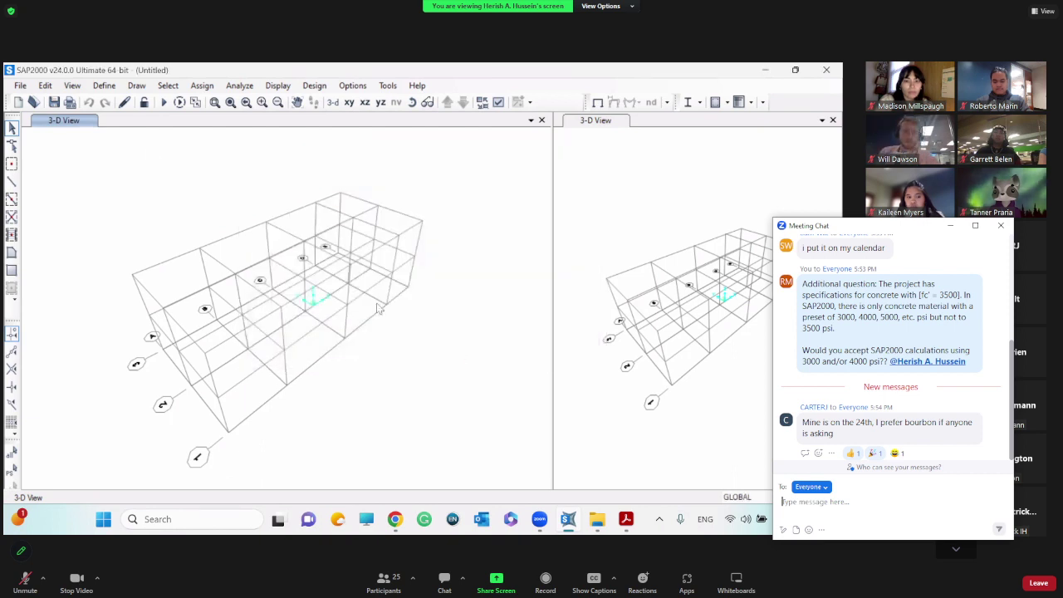
Step: Open the area sections definition
{"action": "left_click", "coordinate": [105, 86]}
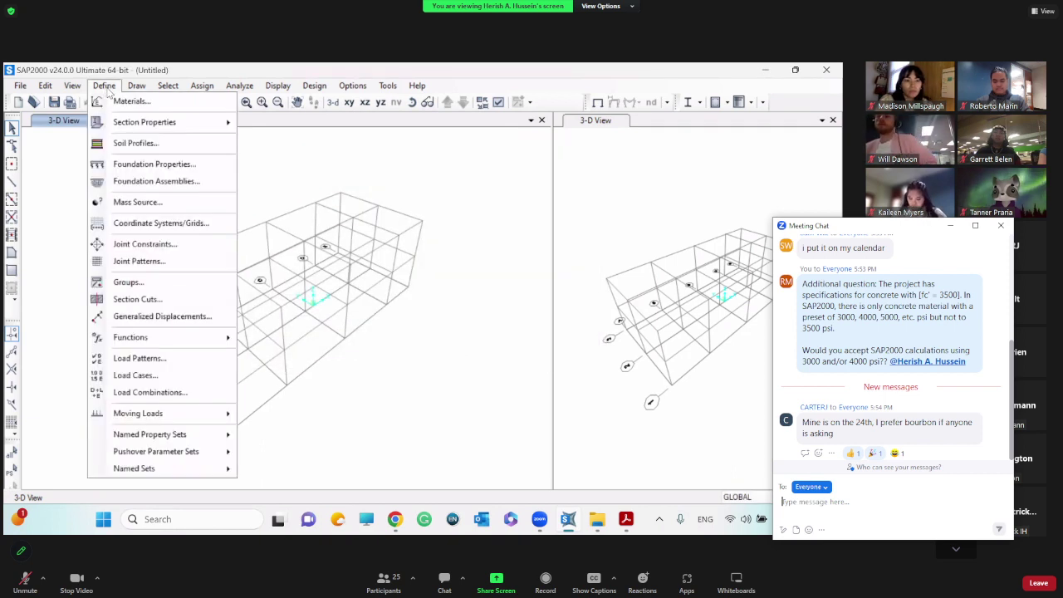
{"action": "left_click", "coordinate": [111, 88]}
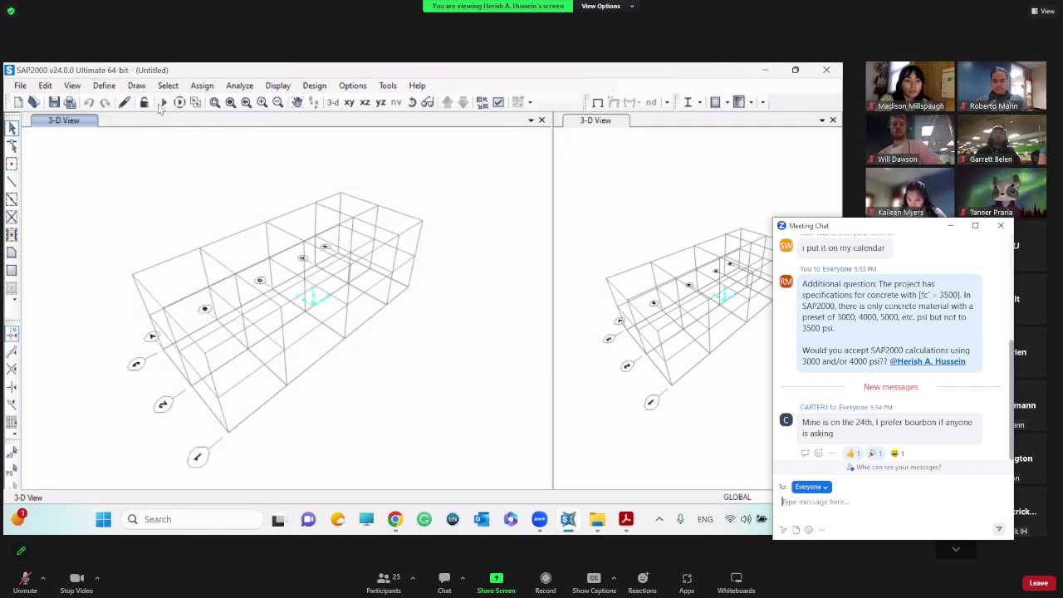
{"action": "left_click", "coordinate": [103, 86]}
{"action": "mouse_move", "coordinate": [157, 129]}
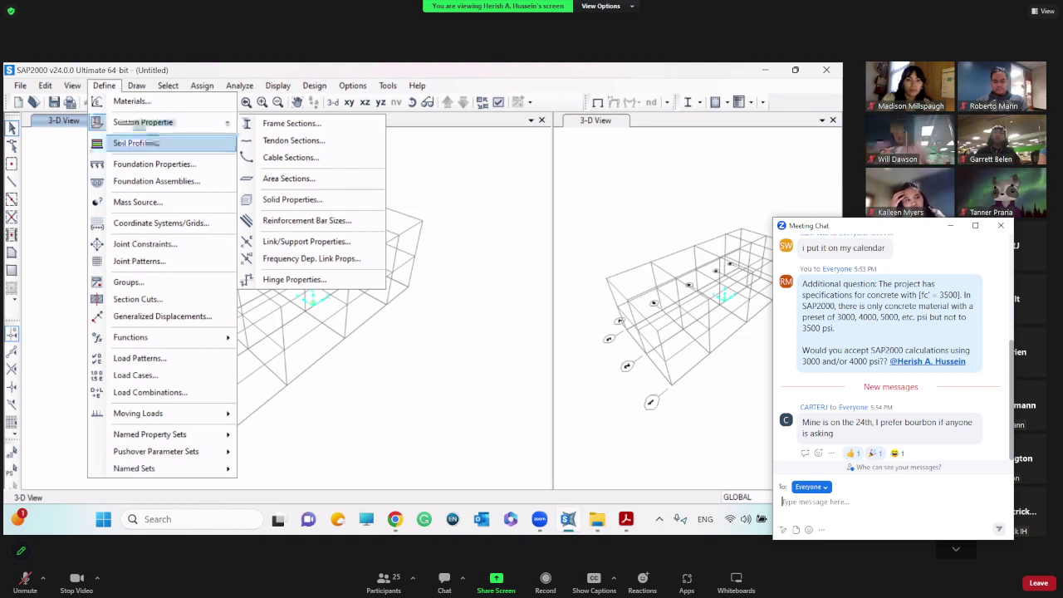
{"action": "left_click", "coordinate": [291, 179]}
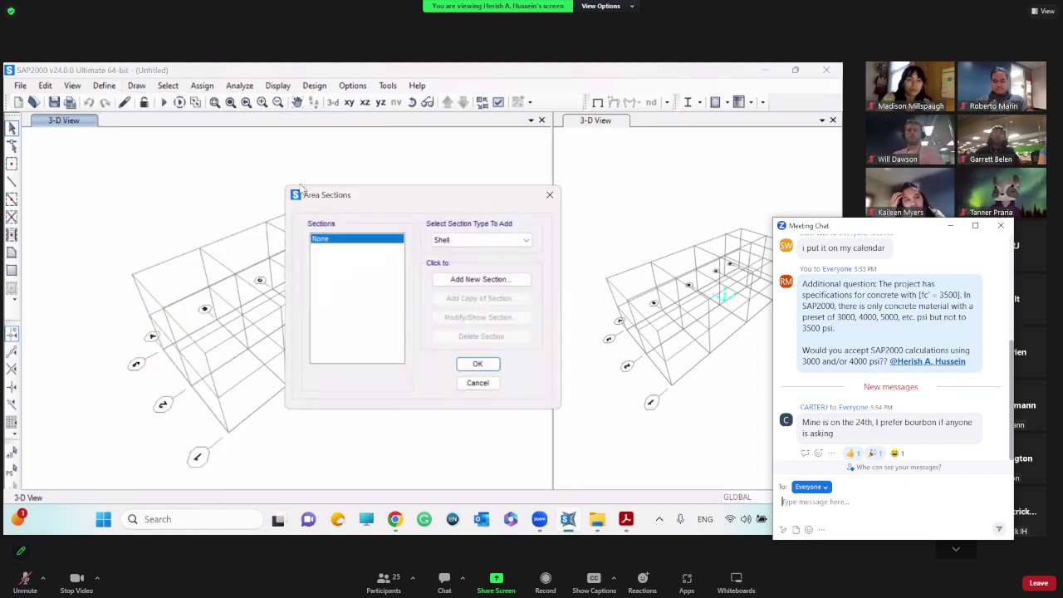
Step: Reopen the area sections definition and add a new shell section named slab 7
{"action": "left_click", "coordinate": [478, 383]}
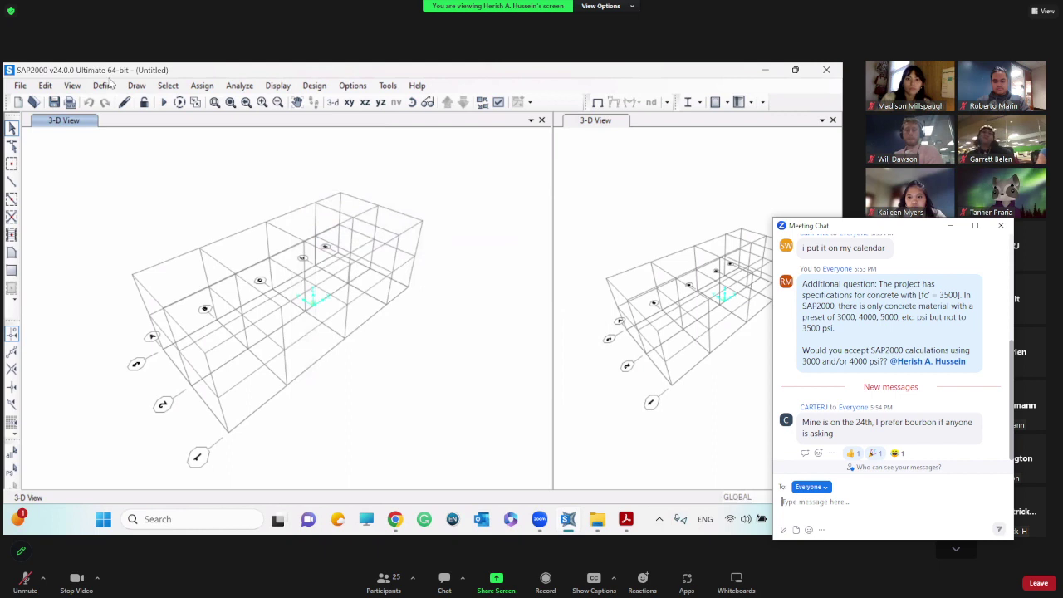
{"action": "left_click", "coordinate": [106, 85]}
{"action": "mouse_move", "coordinate": [208, 122]}
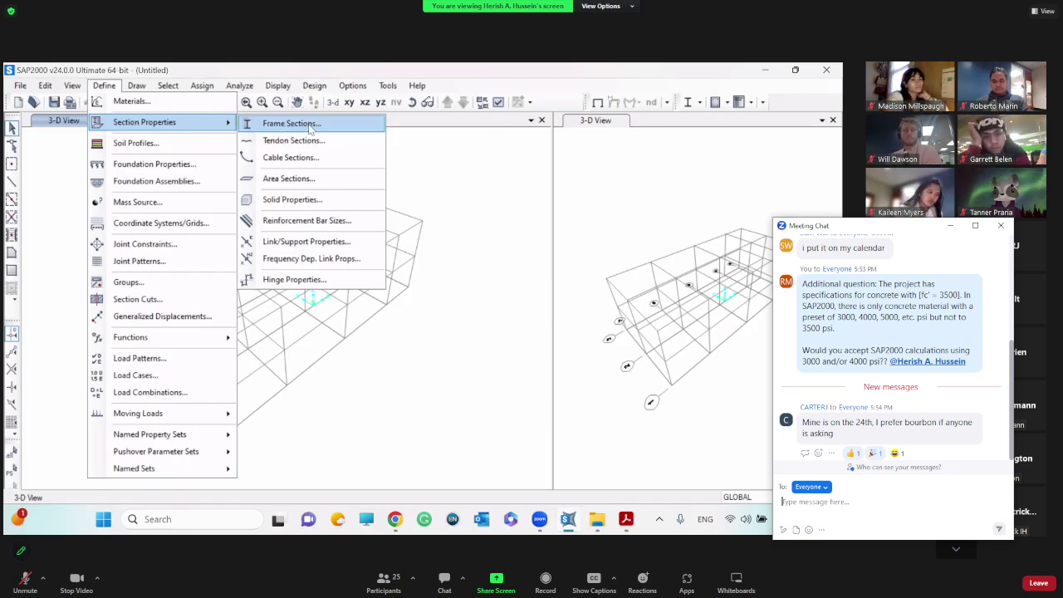
{"action": "left_click", "coordinate": [305, 183]}
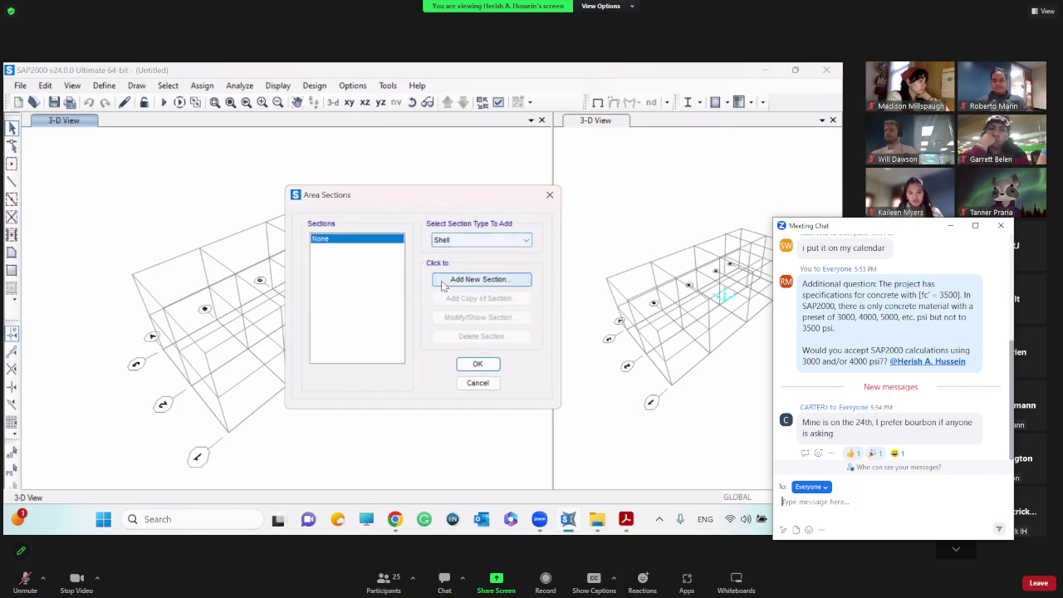
{"action": "left_click", "coordinate": [474, 284]}
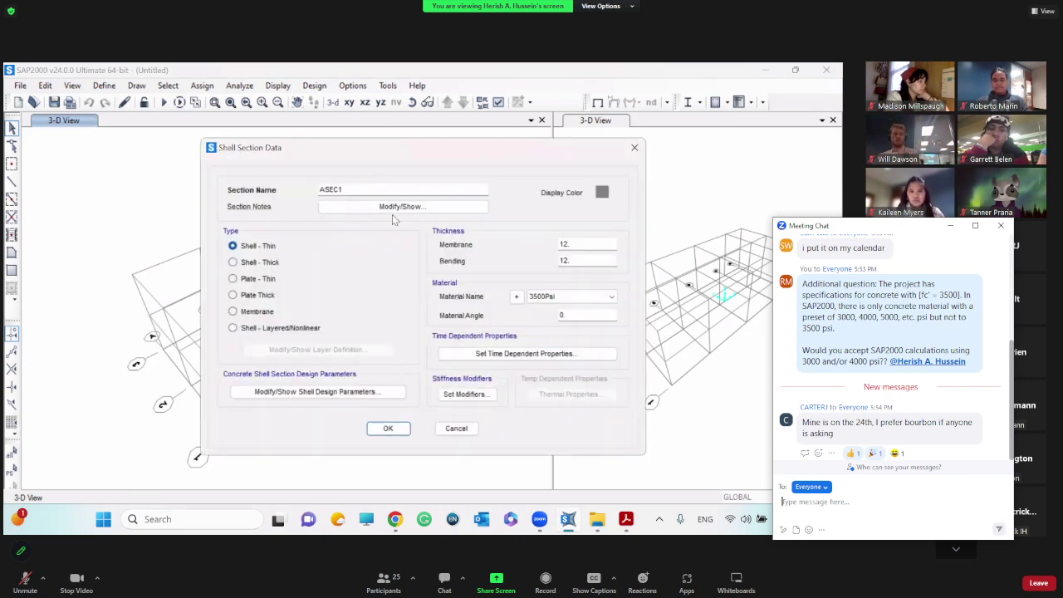
{"action": "type", "text": "slab"}
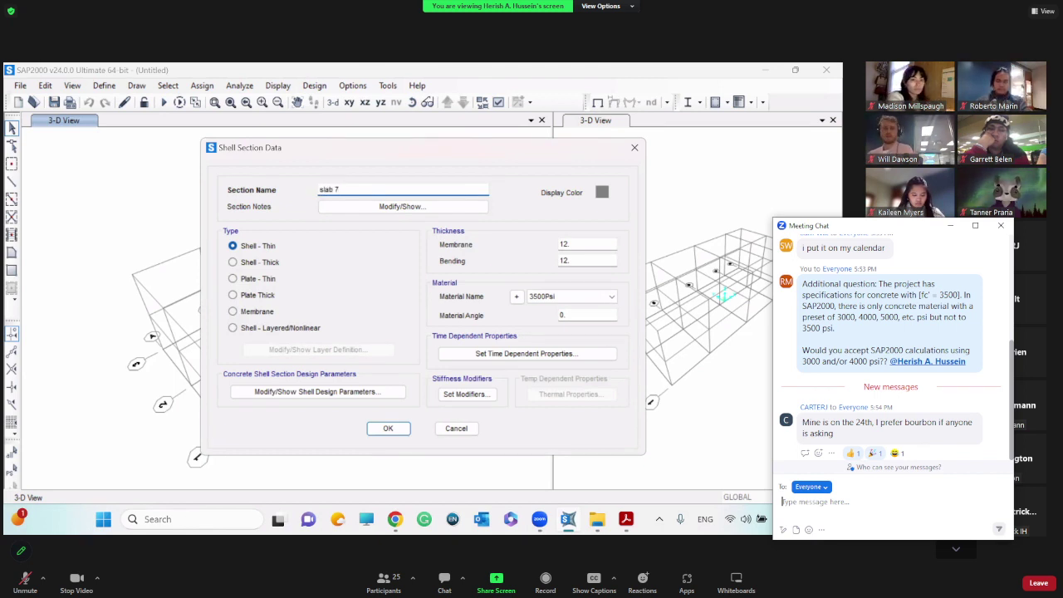
{"action": "type", "text": " 7"}
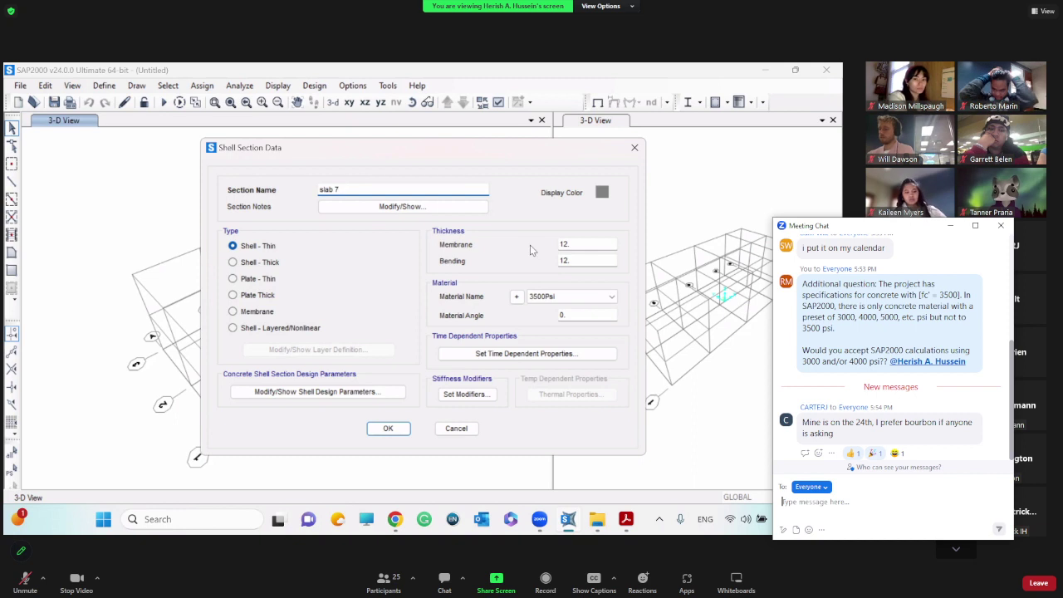
Step: Set the slab section's membrane and bending thicknesses to 7 each
{"action": "double_click", "coordinate": [586, 244]}
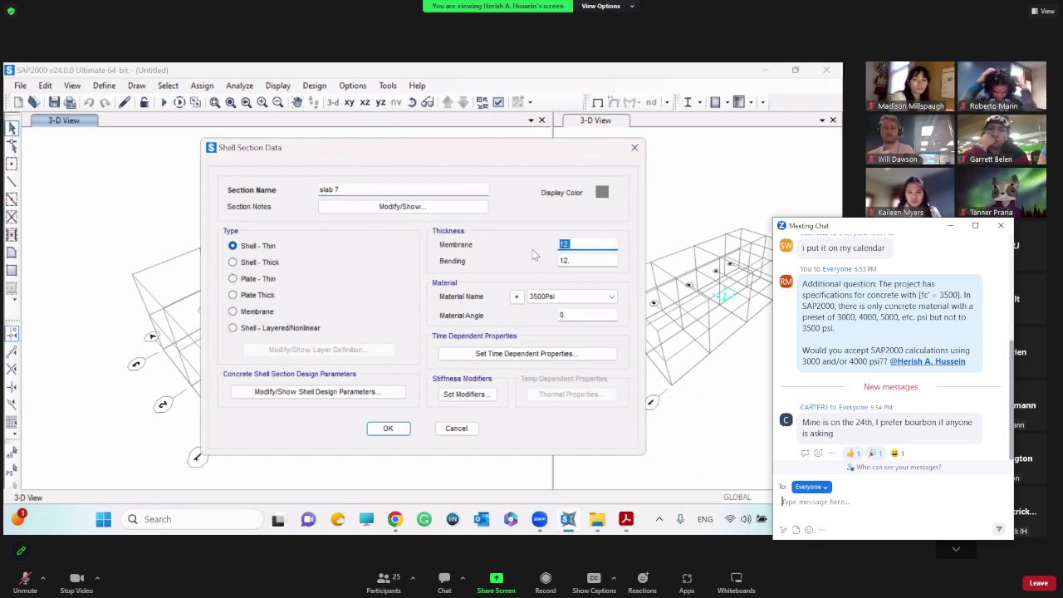
{"action": "type", "text": "7"}
{"action": "double_click", "coordinate": [576, 263]}
{"action": "type", "text": "7"}
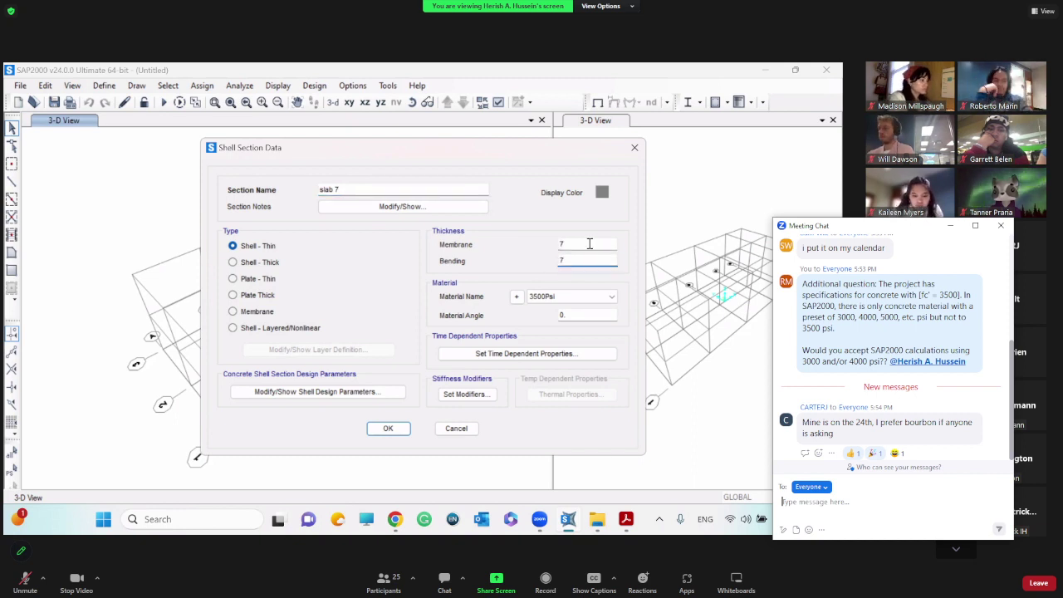
{"action": "left_click", "coordinate": [590, 242]}
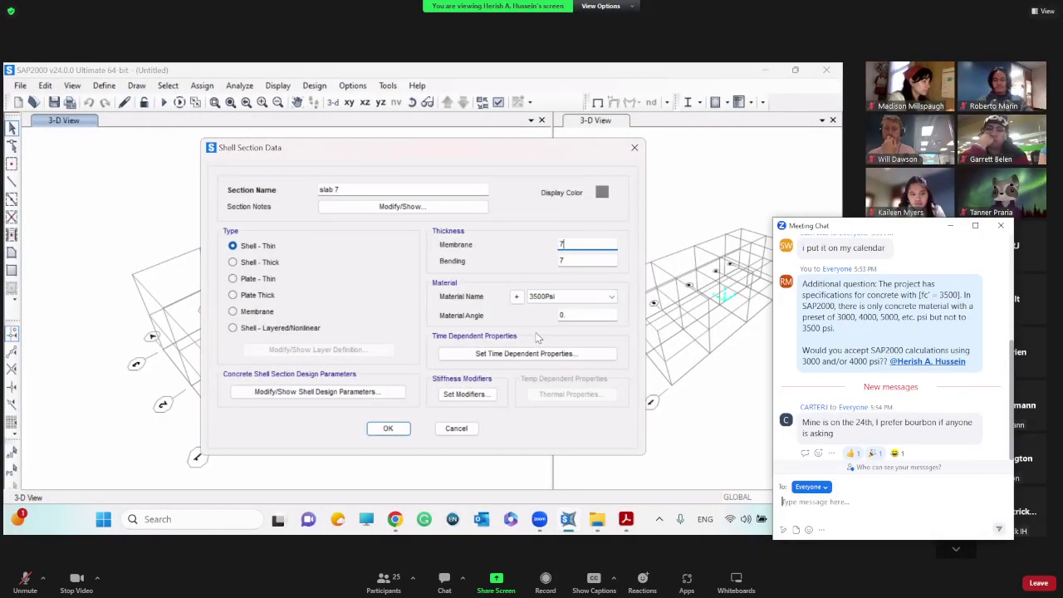
Step: Change the slab section's display color to red and accept the shell section
{"action": "left_click", "coordinate": [602, 193]}
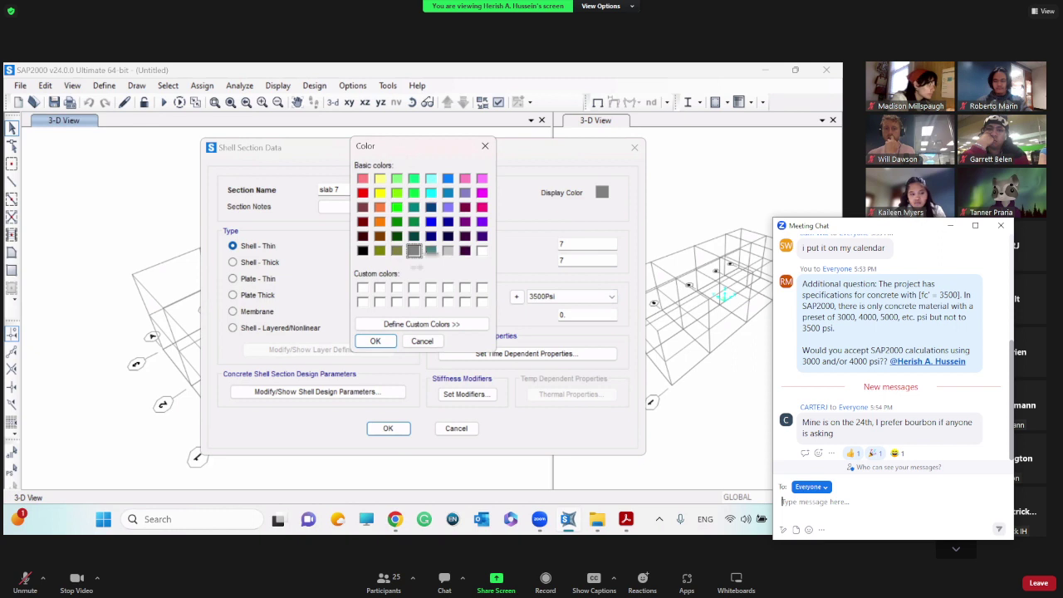
{"action": "left_click", "coordinate": [361, 193]}
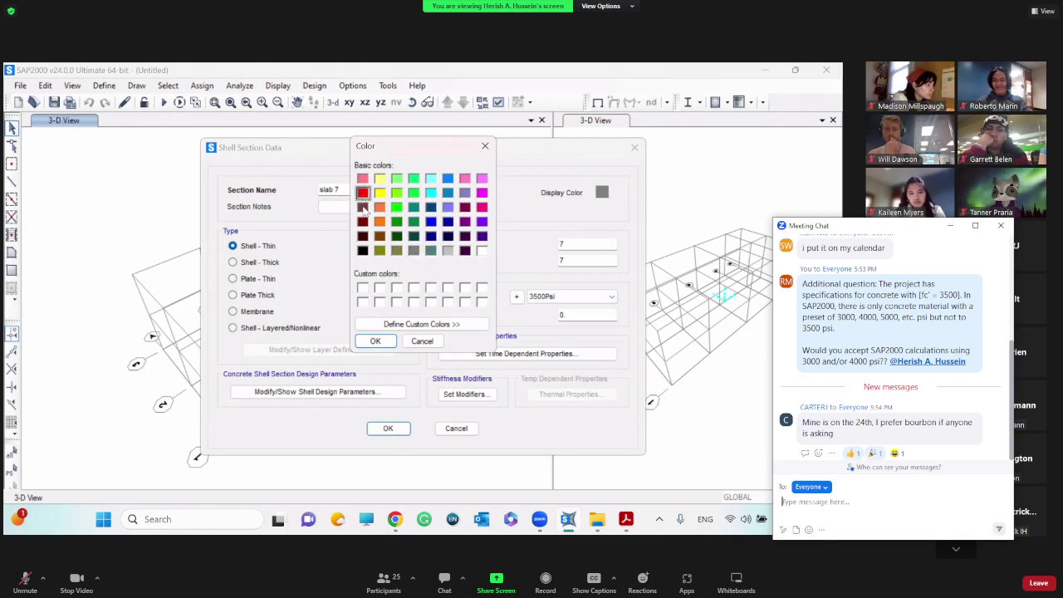
{"action": "left_click", "coordinate": [374, 341]}
{"action": "left_click", "coordinate": [389, 429]}
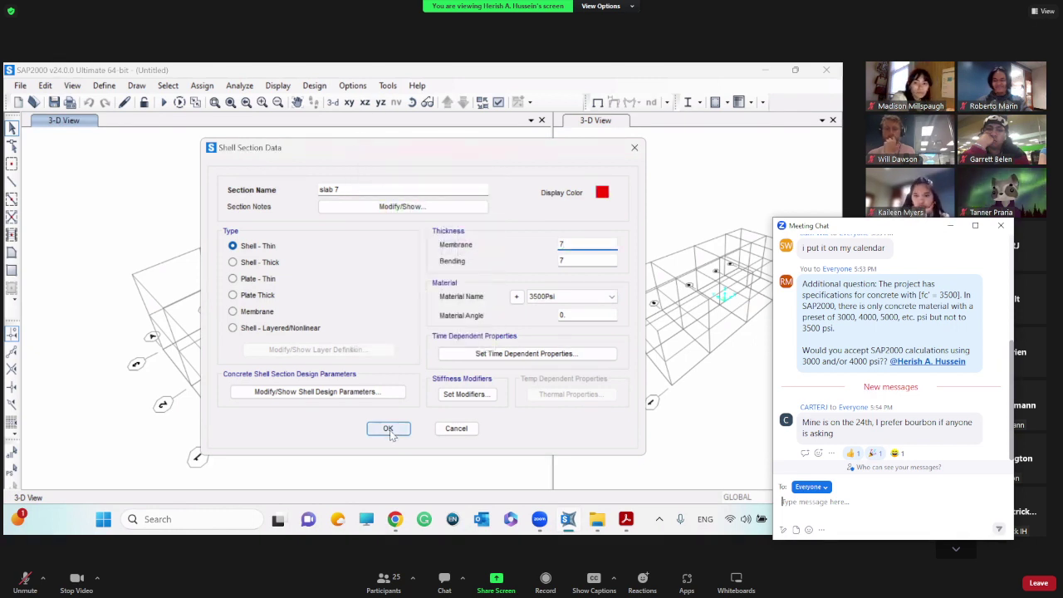
Step: Switch to Discord and caption the attached screenshots "Image 1: beam w/ 16" x 16" dimensions (trial)" and "Image 2: slab"
{"action": "key", "text": "ctrl+super+Left"}
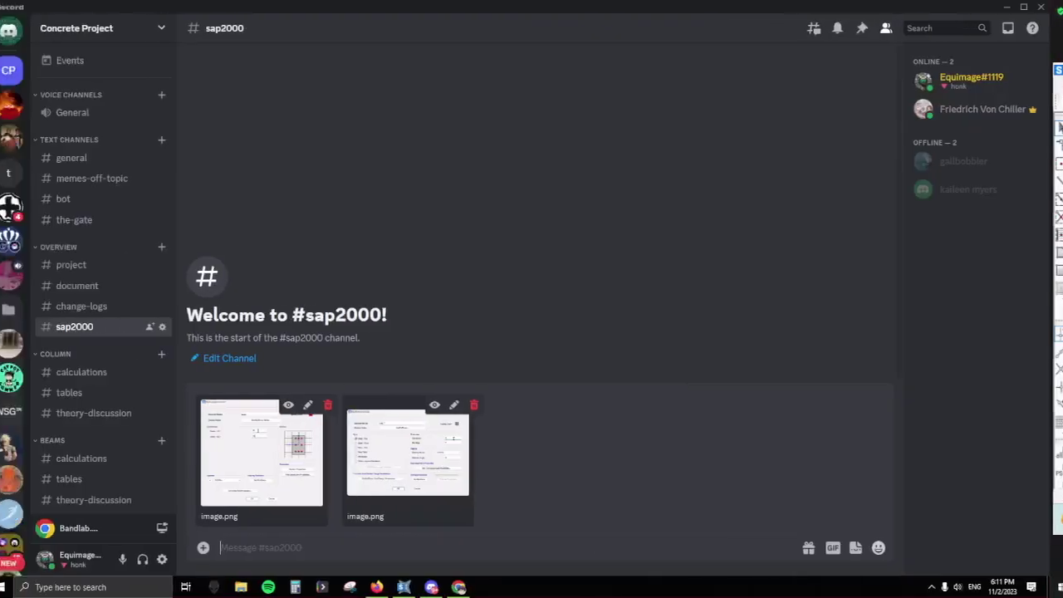
{"action": "key", "text": "ctrl+super+Right"}
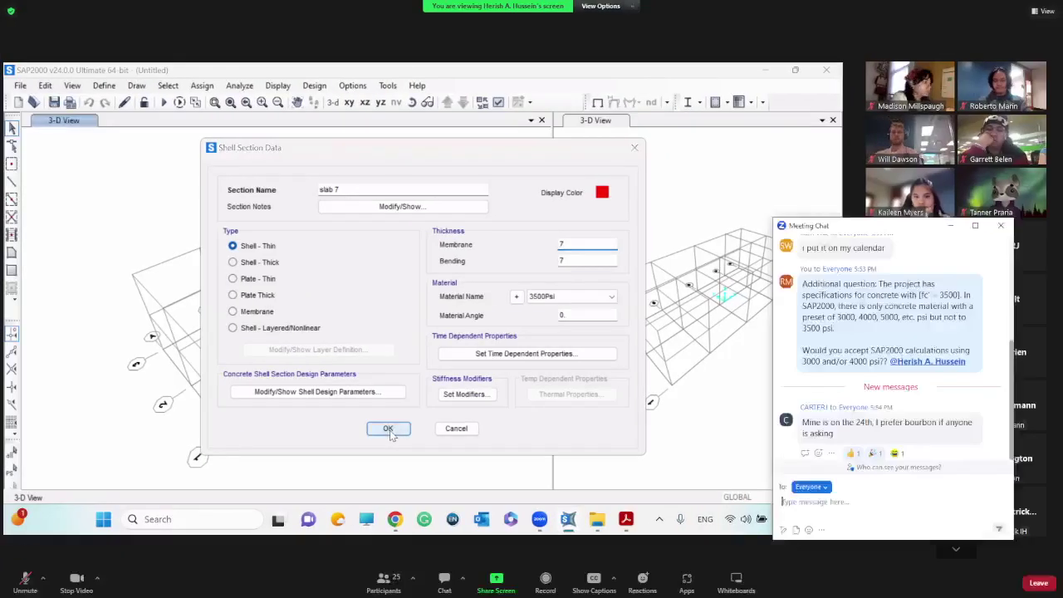
{"action": "left_click", "coordinate": [442, 429]}
{"action": "key", "text": "ctrl+super+Left"}
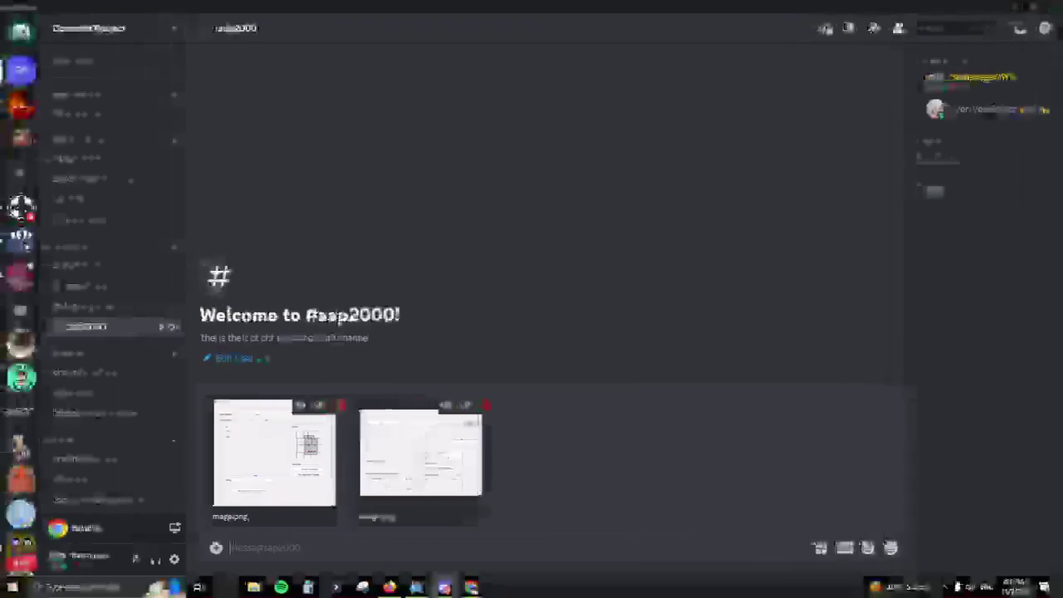
{"action": "type", "text": "Image 1: beam w/ 16\" x 16\" dime"}
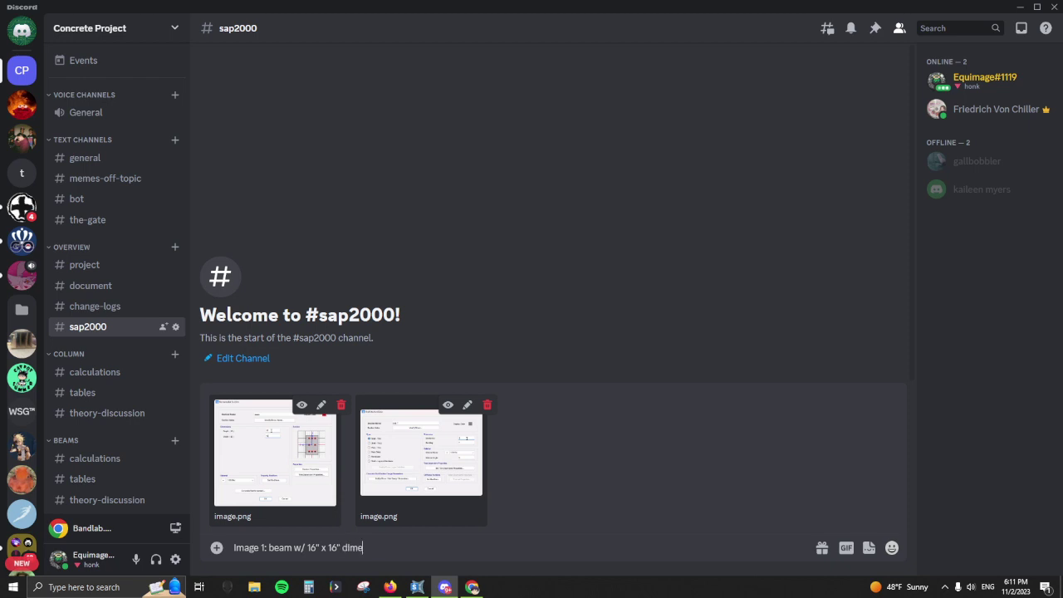
{"action": "type", "text": "nsions (trial"}
{"action": "key", "text": "shift+Return"}
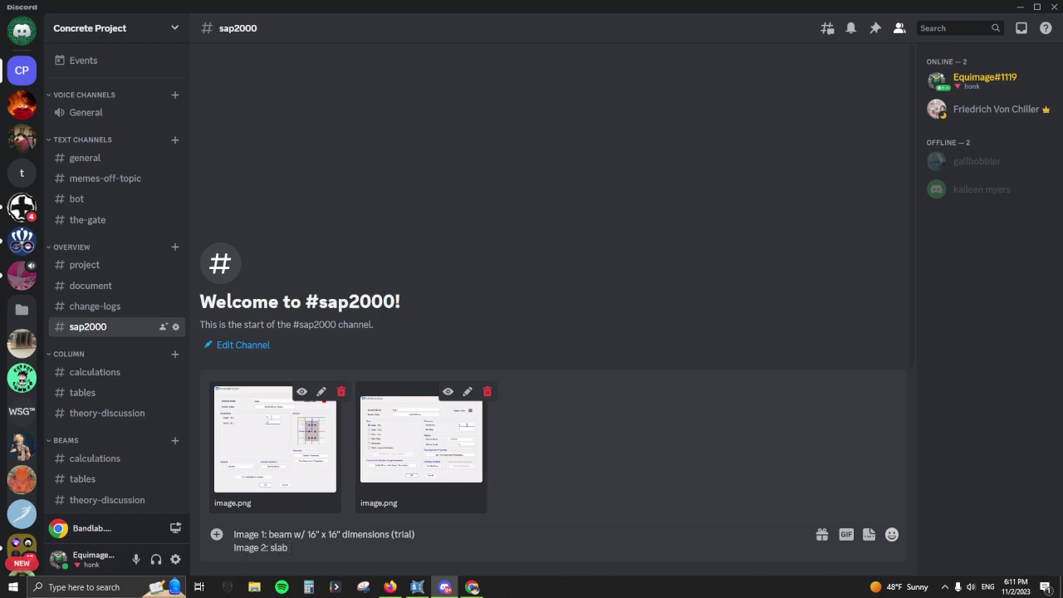
{"action": "key", "text": "shift+Return"}
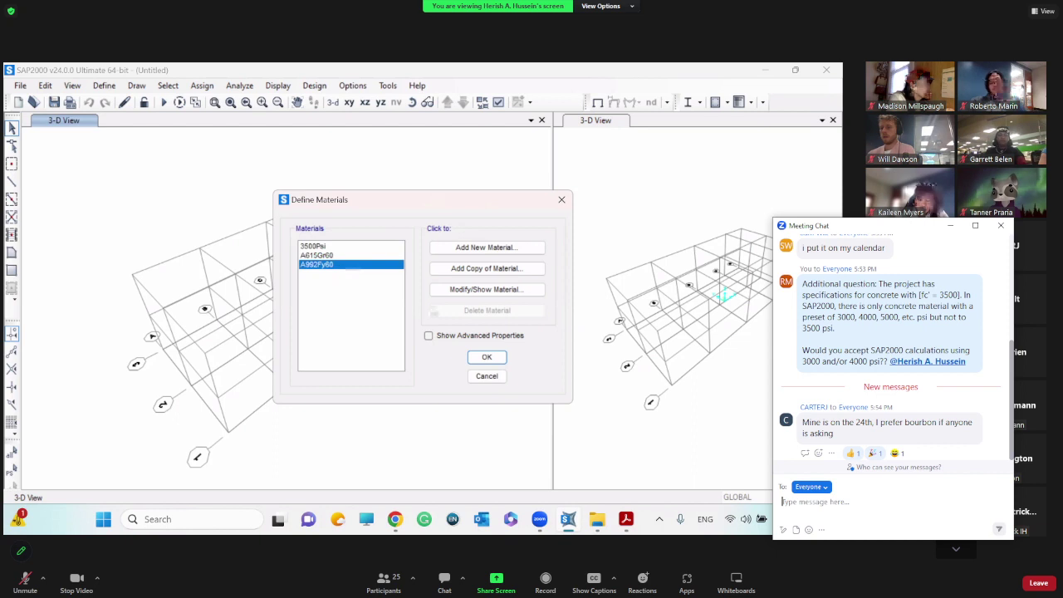
Step: Add a new material with region United States and material type Other, opening its property data
{"action": "left_click", "coordinate": [470, 250]}
{"action": "left_click", "coordinate": [452, 289]}
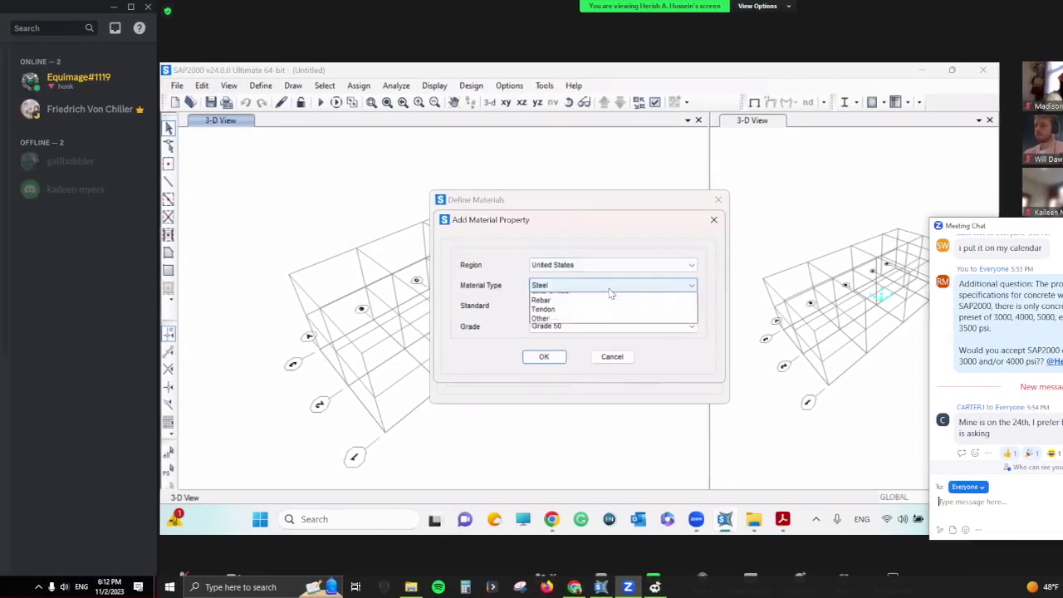
{"action": "key", "text": "ctrl+super+Right"}
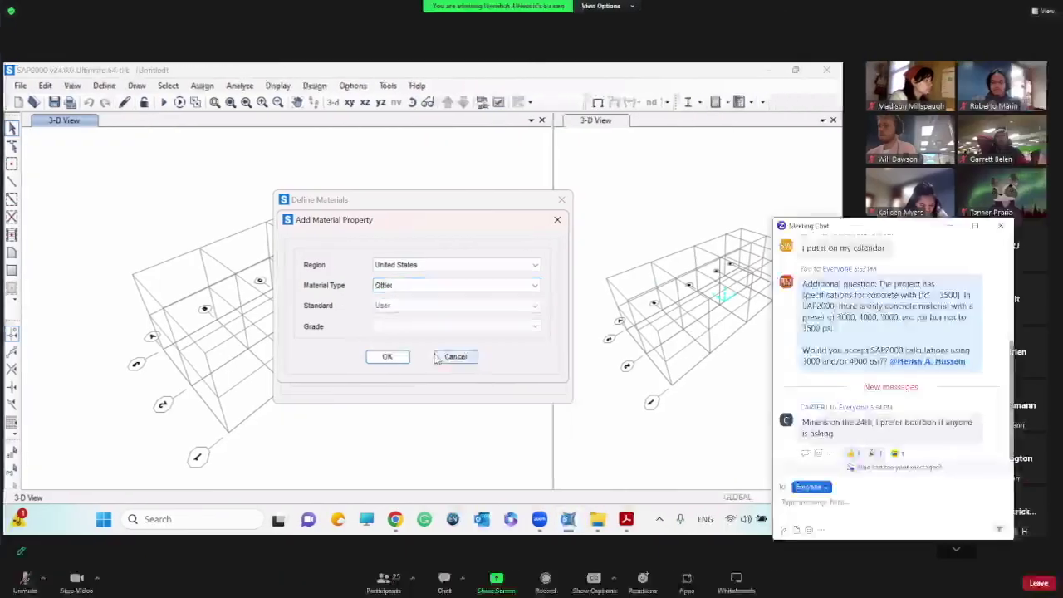
{"action": "left_click", "coordinate": [387, 357]}
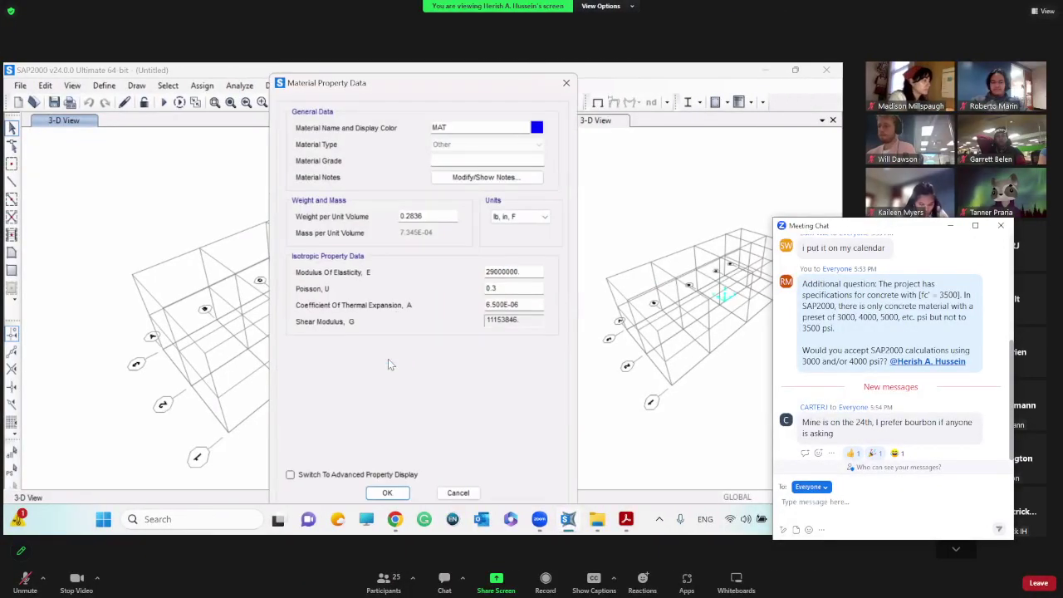
Step: Switch to GroupMe in Chrome and open the CEE 410 Concrete Design chat beside the Conch Wheat chat
{"action": "key", "text": "alt+Tab"}
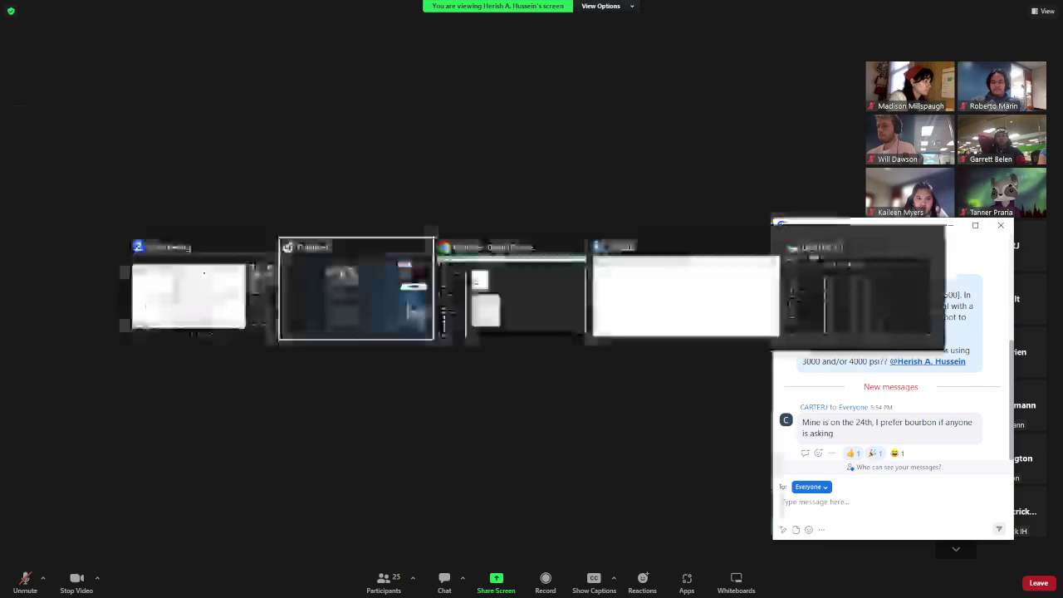
{"action": "key", "text": "alt+Tab"}
{"action": "key", "text": "alt+Tab"}
{"action": "key", "text": "alt+shift+Tab"}
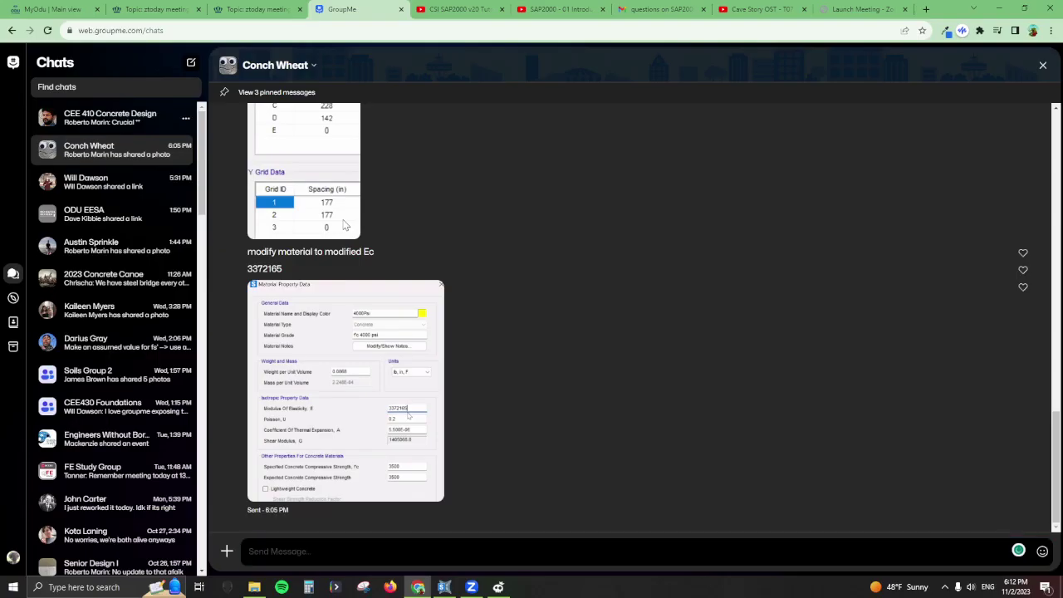
{"action": "left_click", "coordinate": [110, 117]}
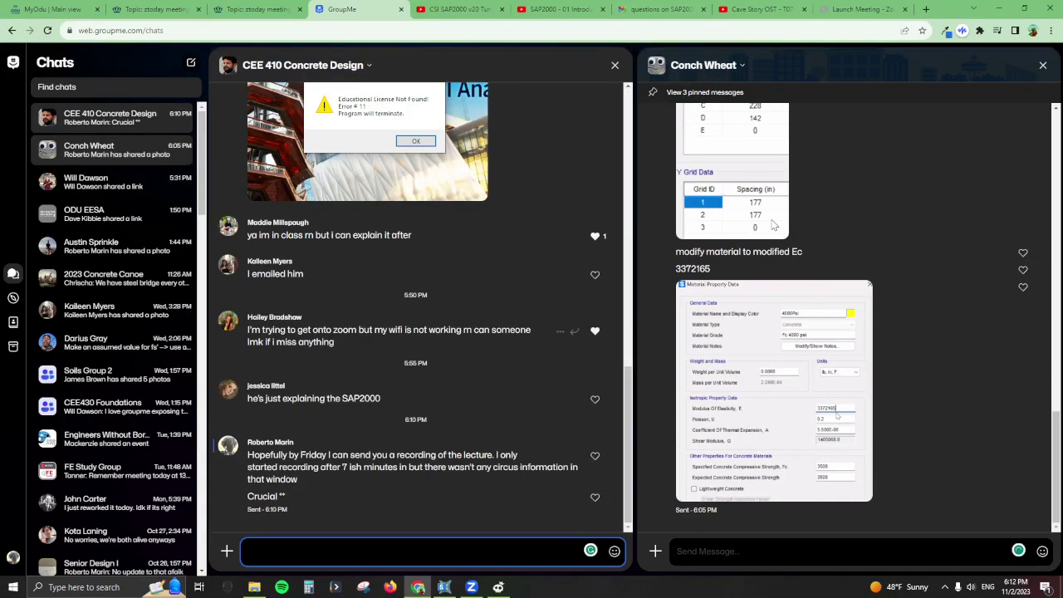
Step: Check the screen recorder in Outplayed and return to the Zoom meeting
{"action": "key", "text": "alt+Tab"}
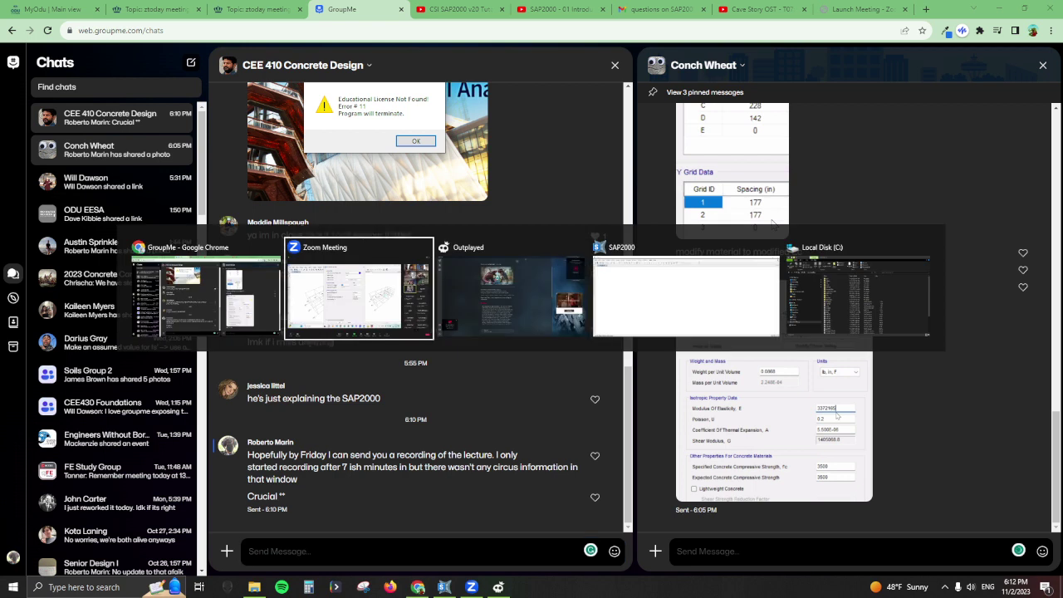
{"action": "key", "text": "alt+shift+Tab"}
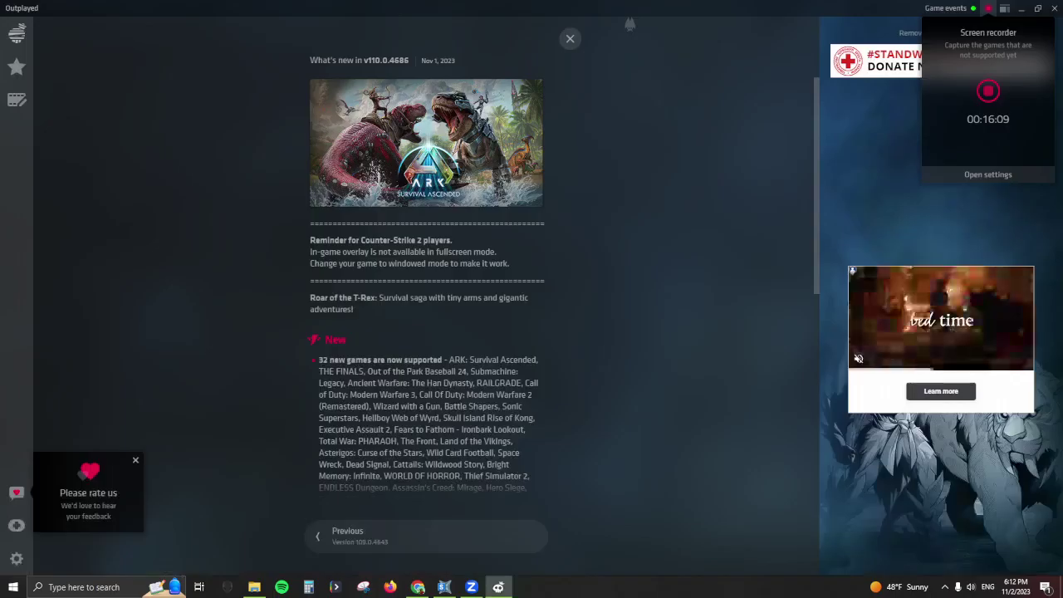
{"action": "key", "text": "alt+Tab"}
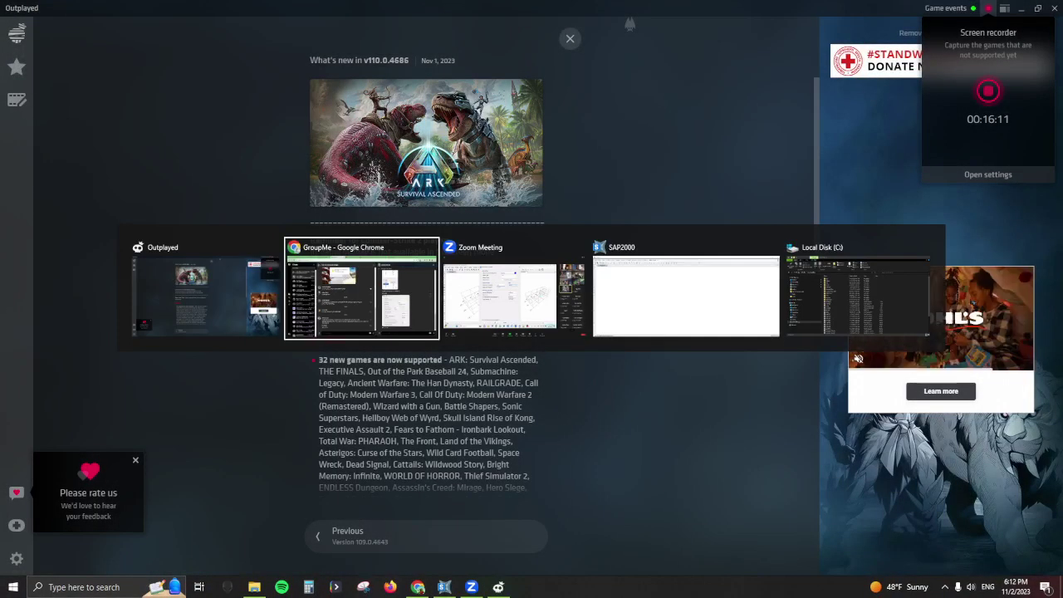
{"action": "key", "text": "alt+Tab"}
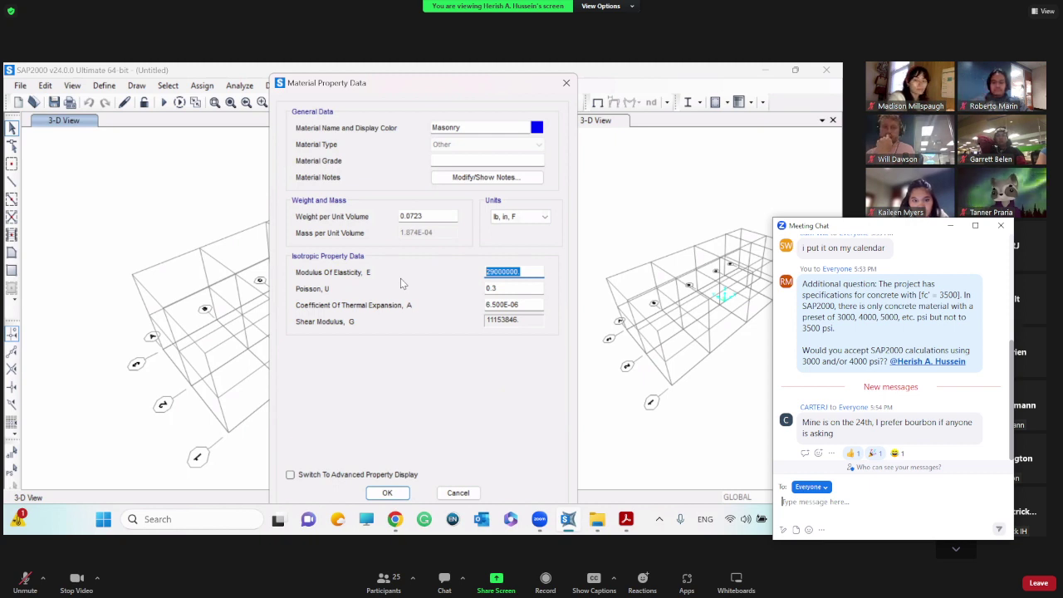
Step: Set the Masonry material's modulus of elasticity to 2000000 and its Poisson ratio to 0.2
{"action": "type", "text": "2000"}
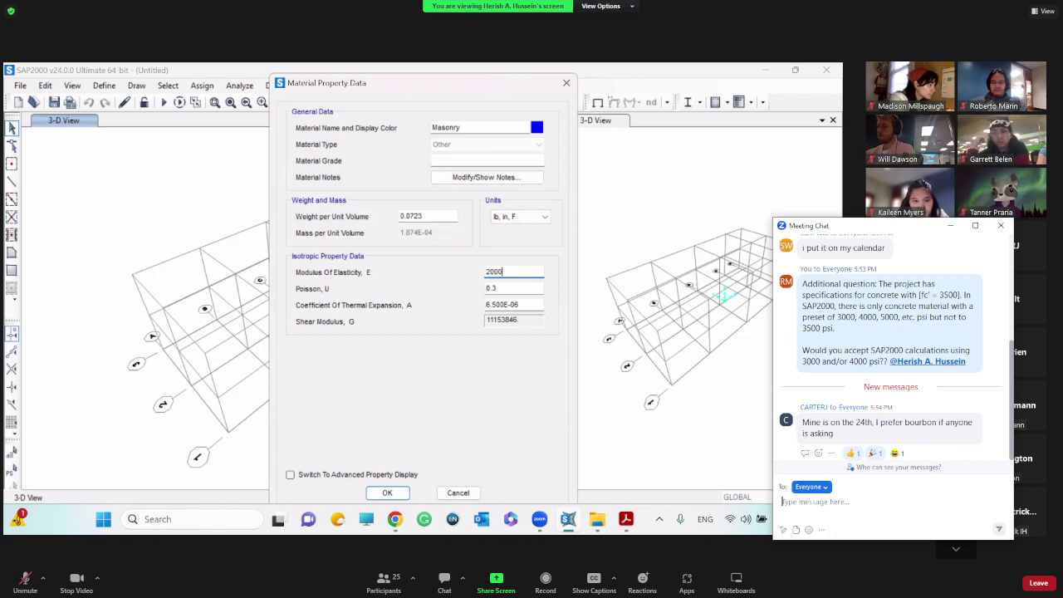
{"action": "type", "text": "000"}
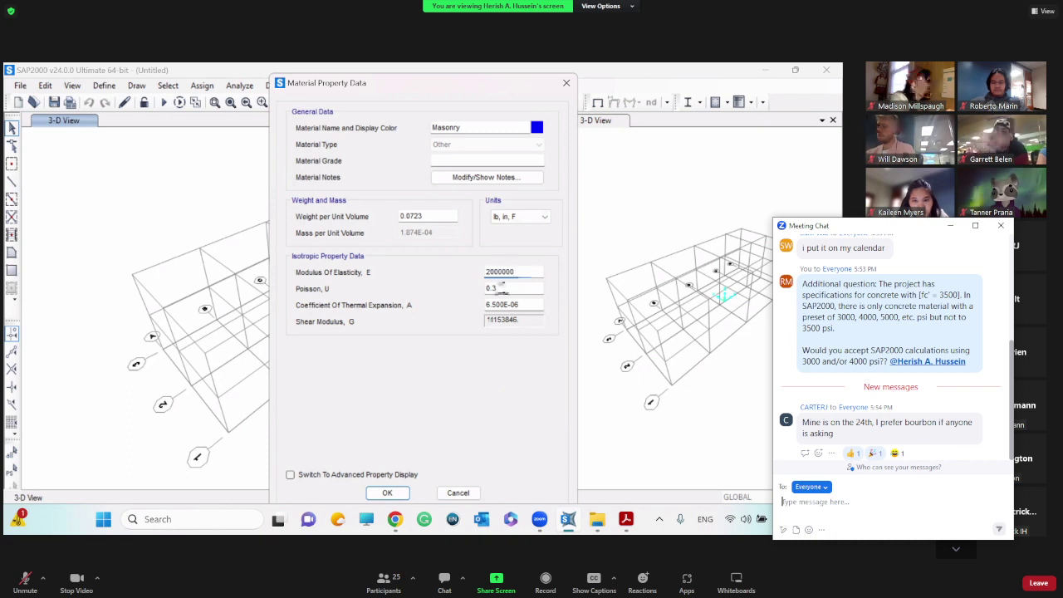
{"action": "double_click", "coordinate": [497, 288]}
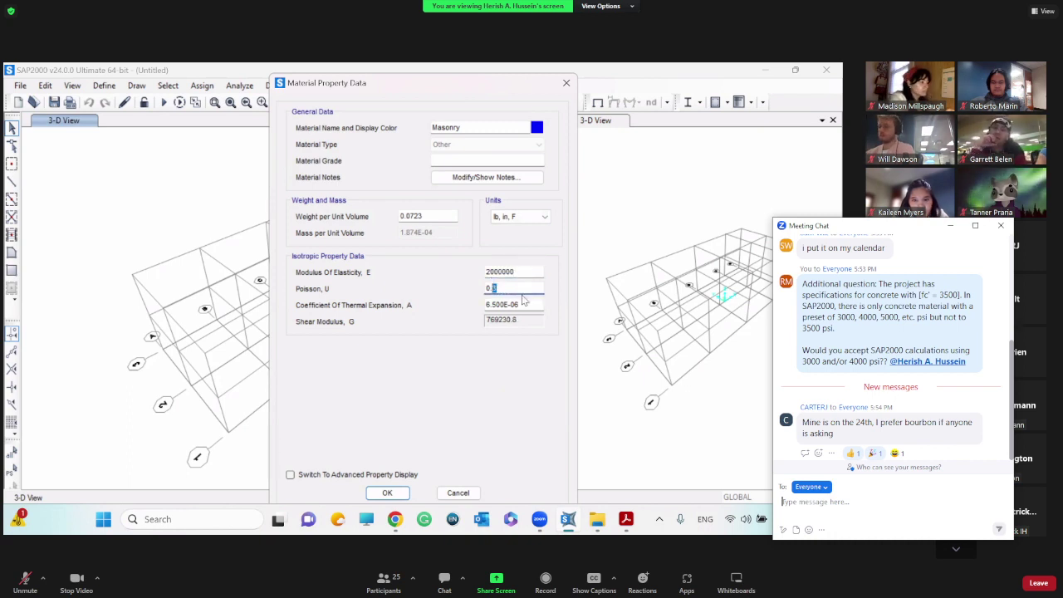
{"action": "type", "text": "2"}
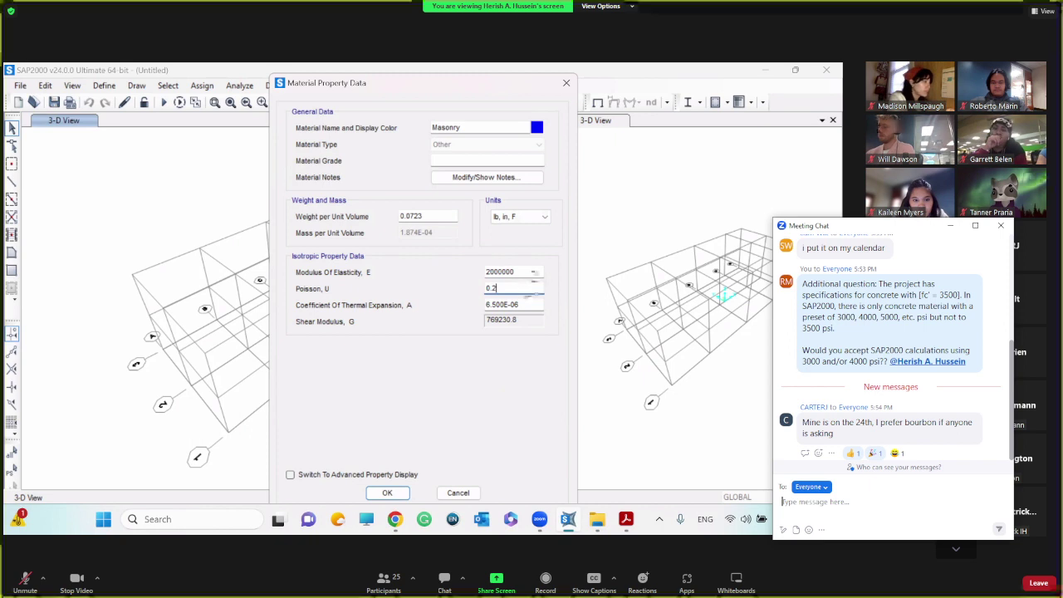
Step: Capture a screenshot of the Masonry material's property data and attach it to the Discord draft message
{"action": "key", "text": "super+shift+s"}
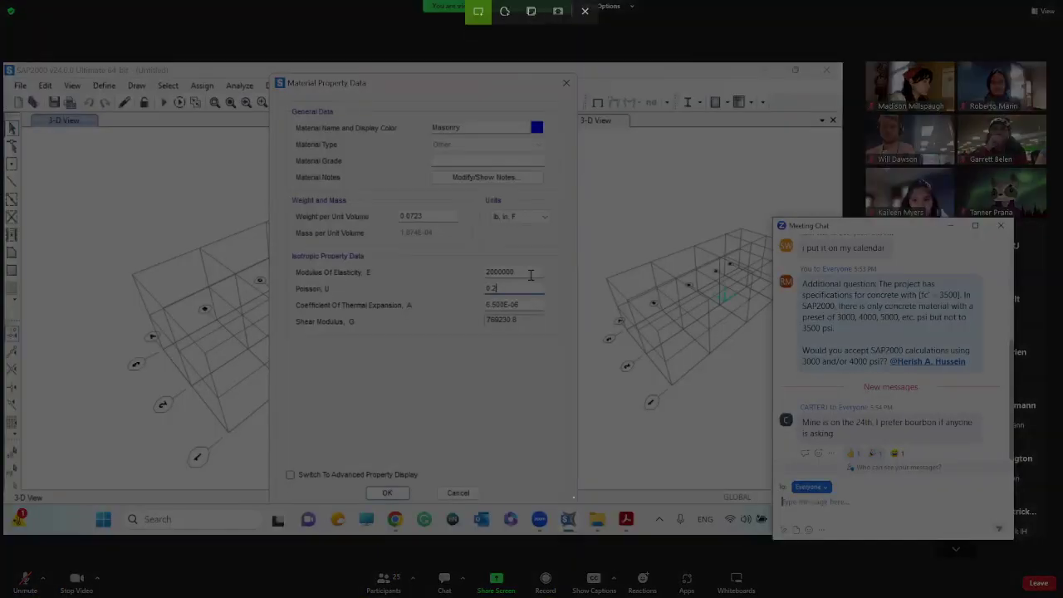
{"action": "left_click_drag", "start_coordinate": [575, 498], "coordinate": [270, 74]}
{"action": "left_click", "coordinate": [531, 275]}
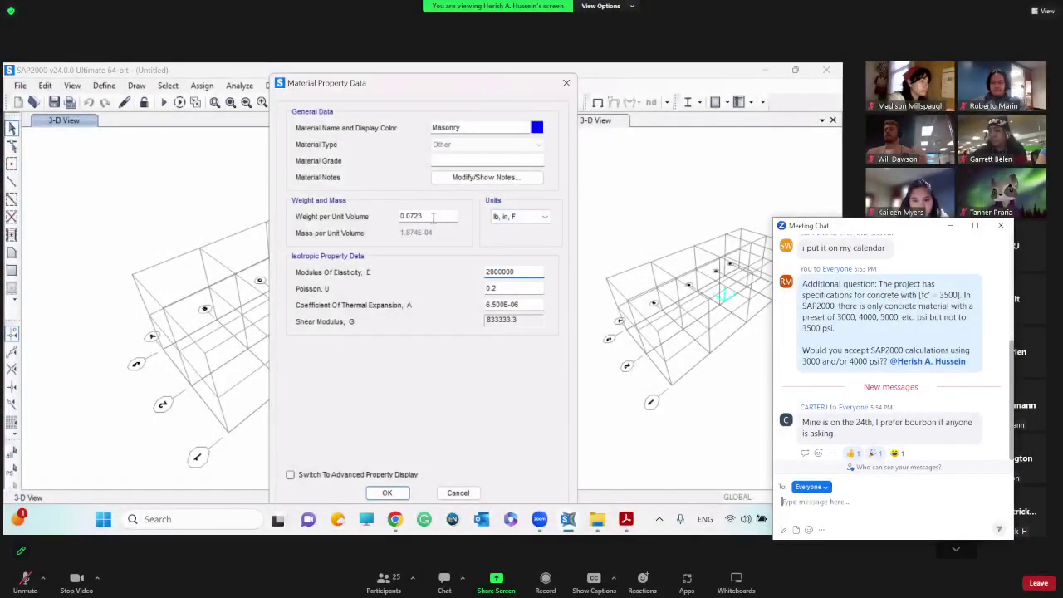
{"action": "key", "text": "alt+Tab"}
{"action": "key", "text": "alt+Tab"}
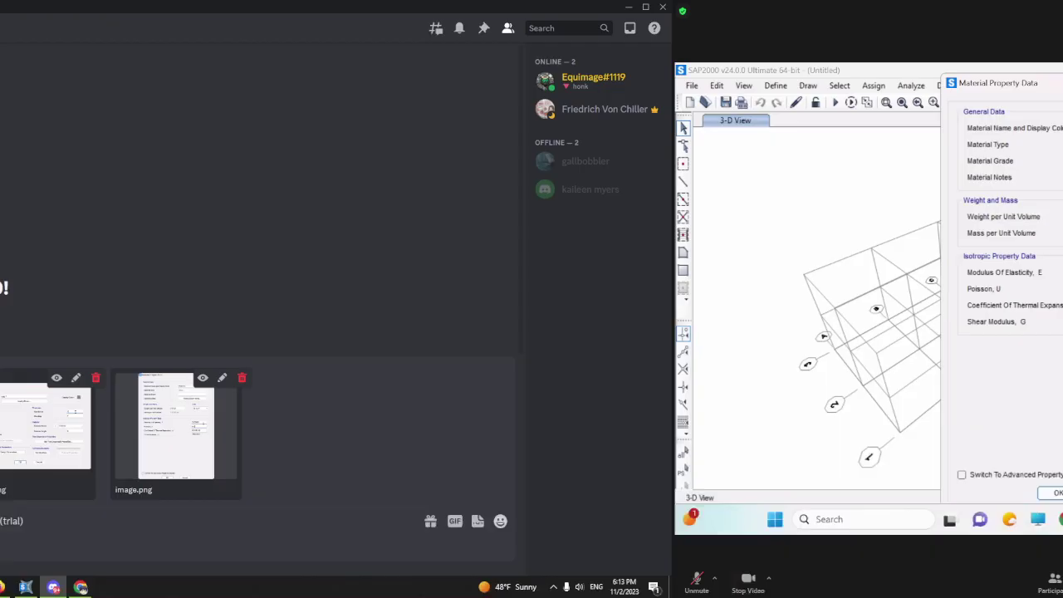
Step: In the Discord draft, caption Image 3 "unit weight changes to masonry", add an "Image 4:" line and replace the Masonry attachment with a new screenshot
{"action": "key", "text": "alt+Tab"}
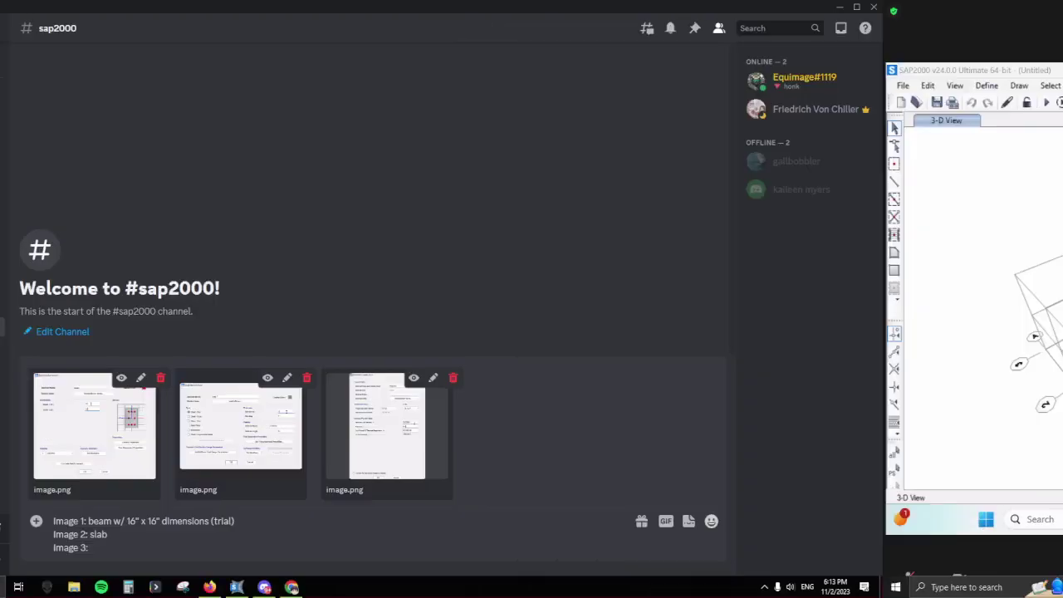
{"action": "type", "text": "unit weight"}
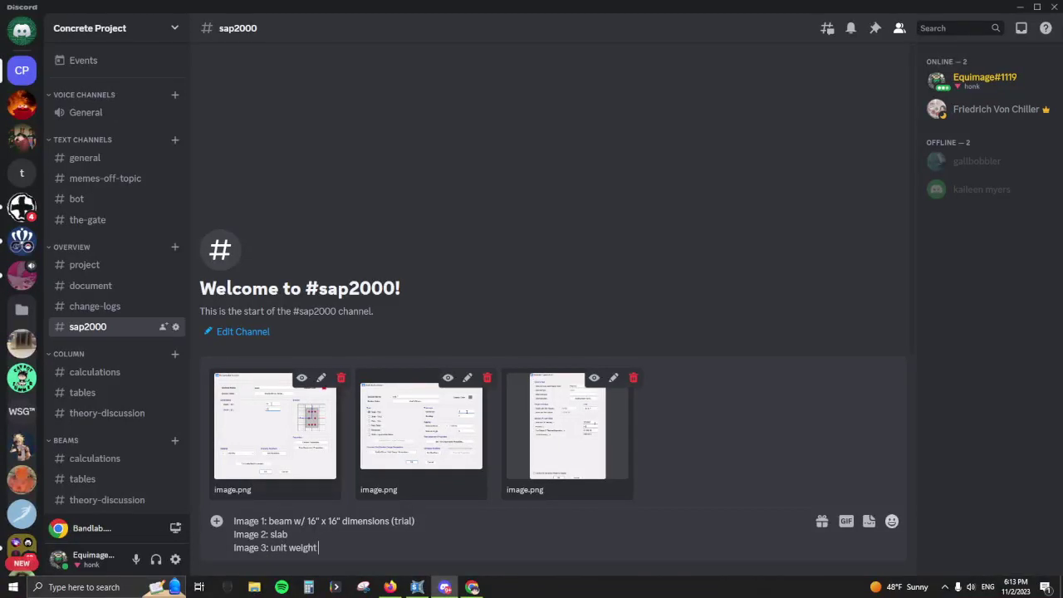
{"action": "type", "text": " changes to masonry"}
{"action": "key", "text": "shift+Return"}
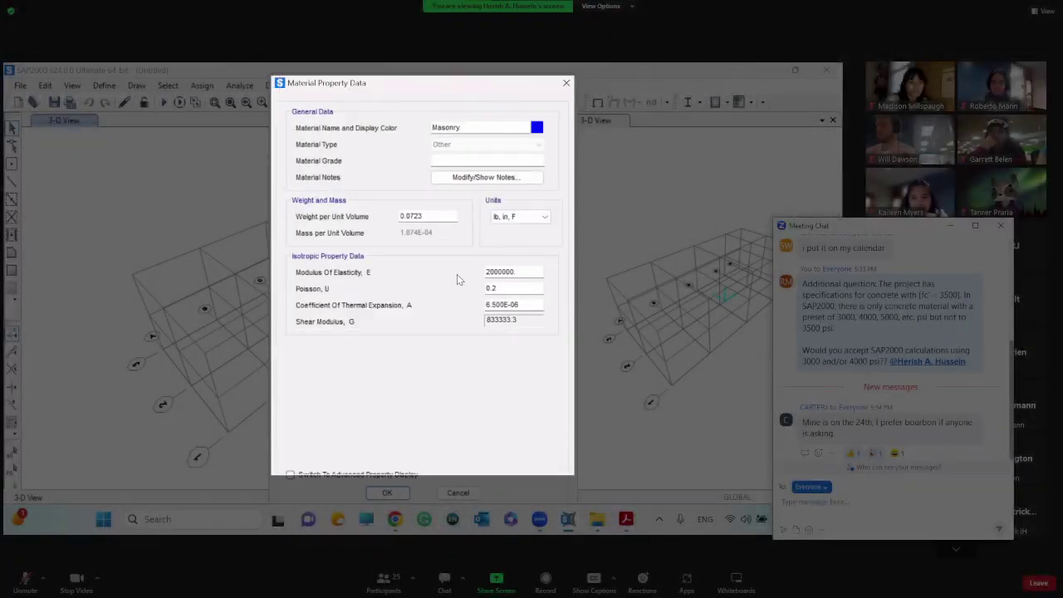
{"action": "key", "text": "Return"}
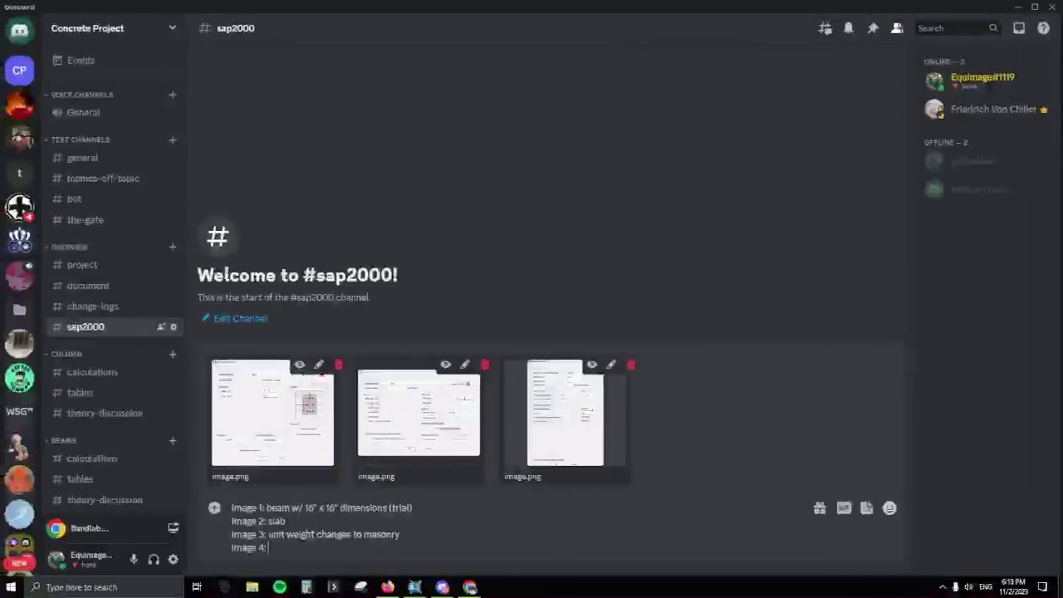
{"action": "left_click", "coordinate": [633, 364]}
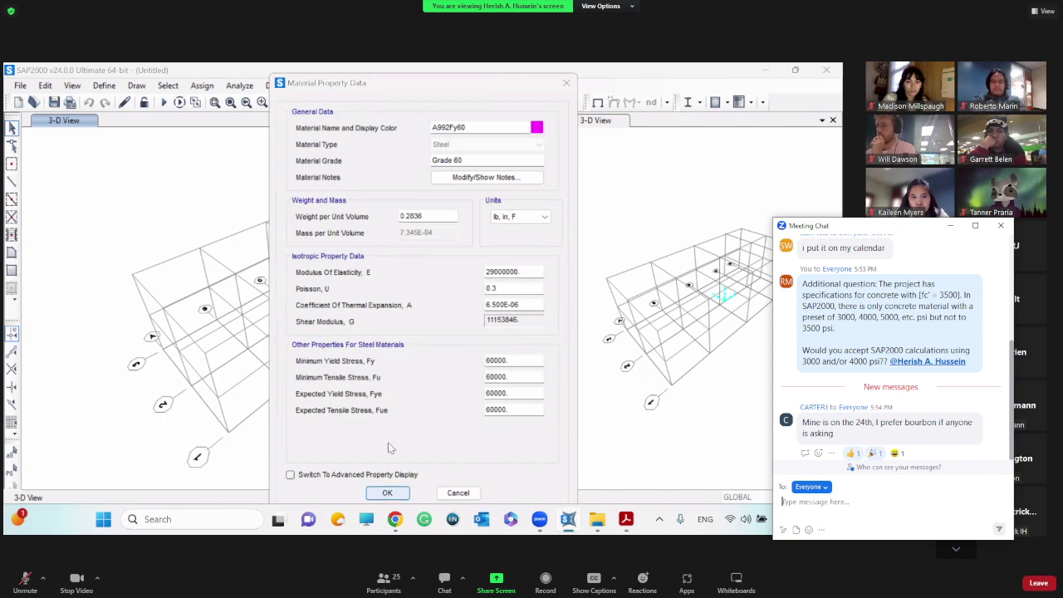
Step: Confirm the A992Fy60 data, check the A615Gr60 rebar material's properties and accept the material definitions
{"action": "left_click", "coordinate": [387, 493]}
{"action": "left_click", "coordinate": [339, 256]}
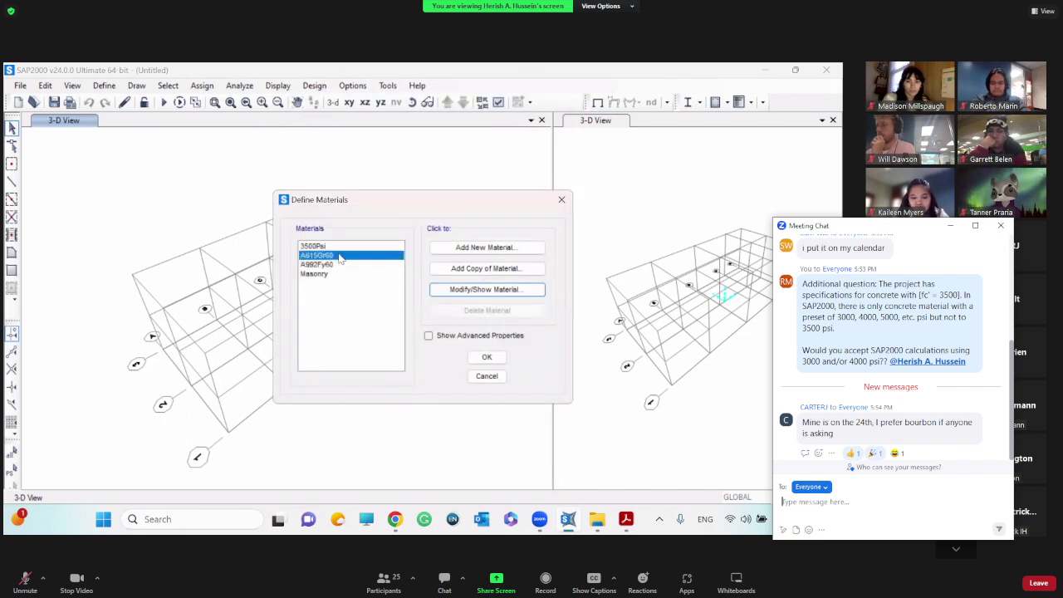
{"action": "left_click", "coordinate": [457, 292]}
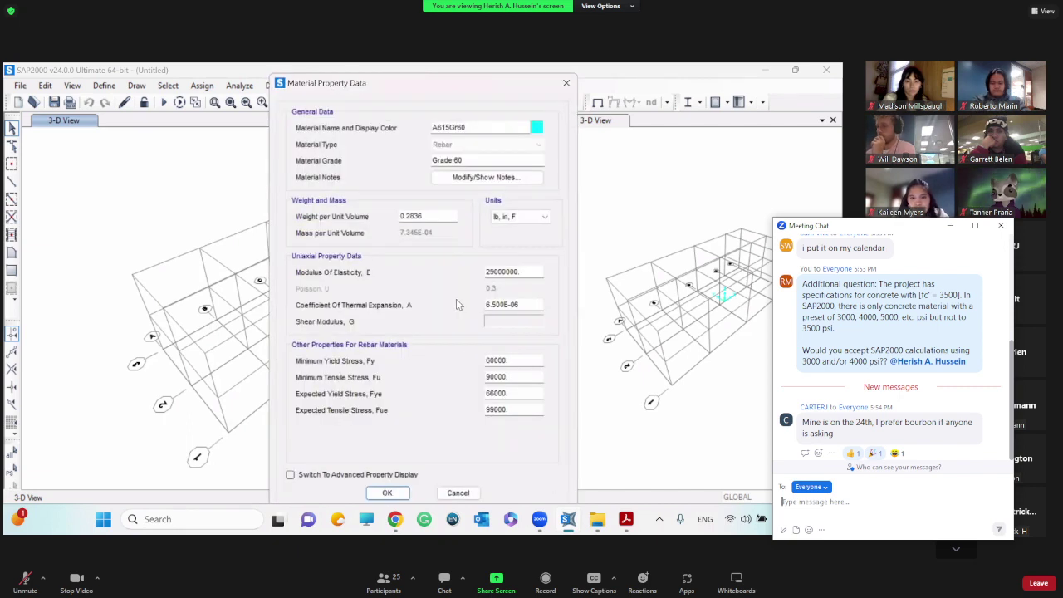
{"action": "left_click", "coordinate": [457, 494]}
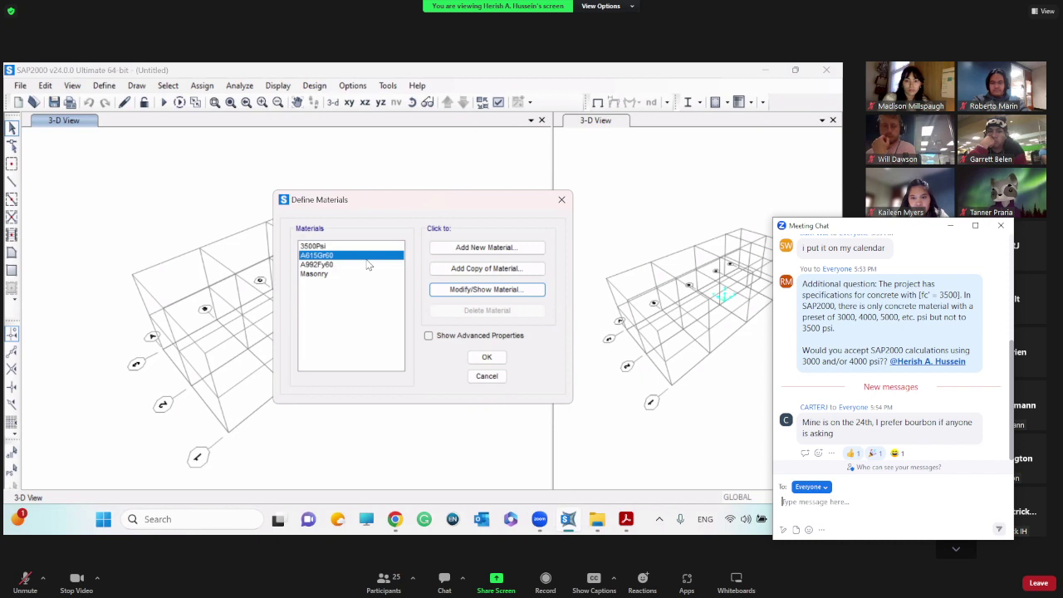
{"action": "left_click", "coordinate": [336, 265]}
{"action": "left_click", "coordinate": [330, 256]}
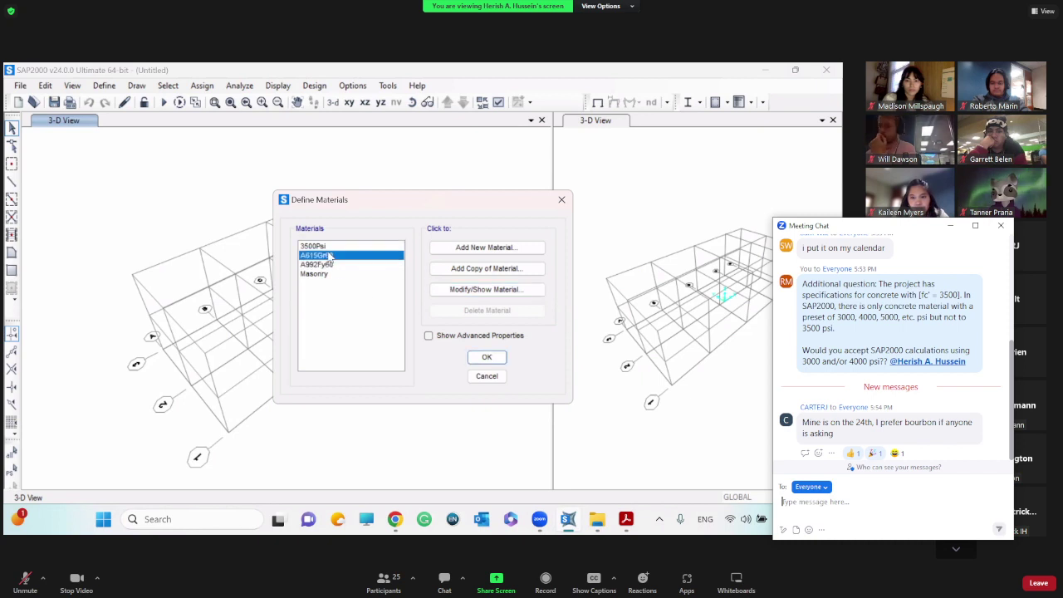
{"action": "left_click", "coordinate": [335, 265]}
{"action": "left_click", "coordinate": [333, 256]}
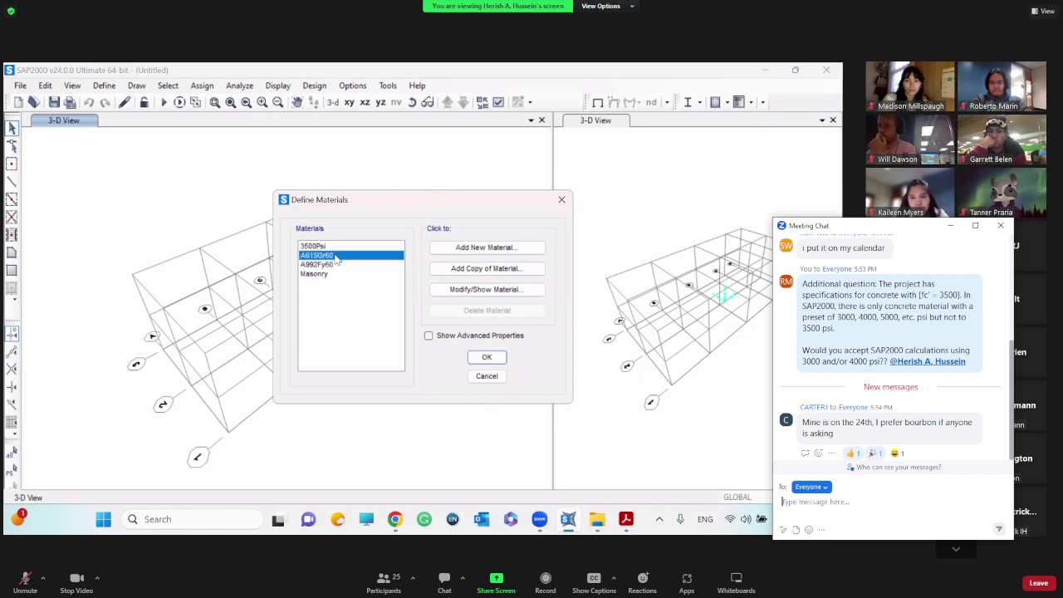
{"action": "left_click", "coordinate": [489, 359]}
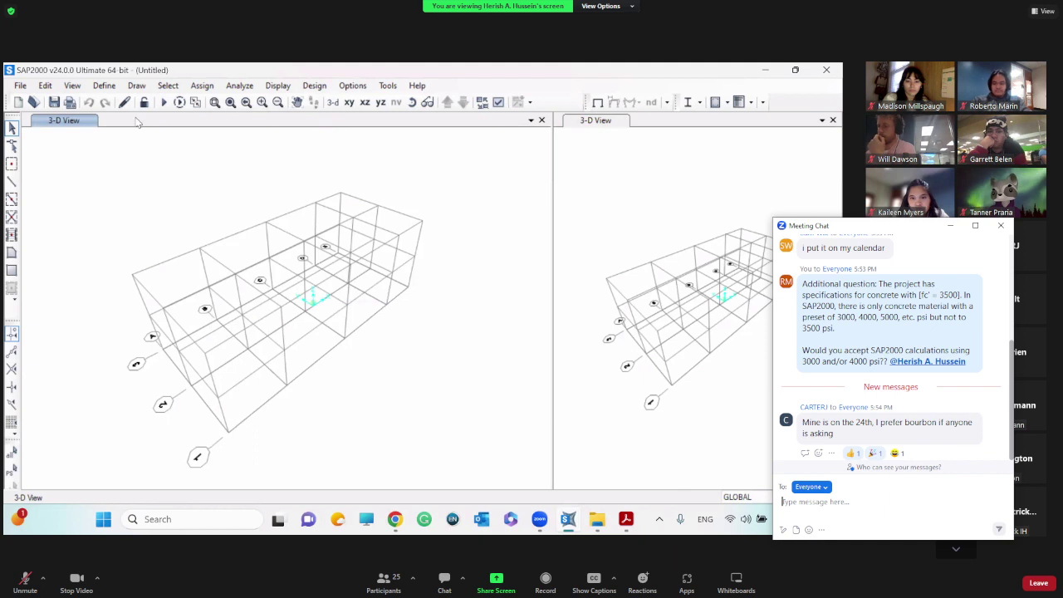
Step: Add a new shell area section and name it CMU Wall
{"action": "left_click", "coordinate": [109, 91]}
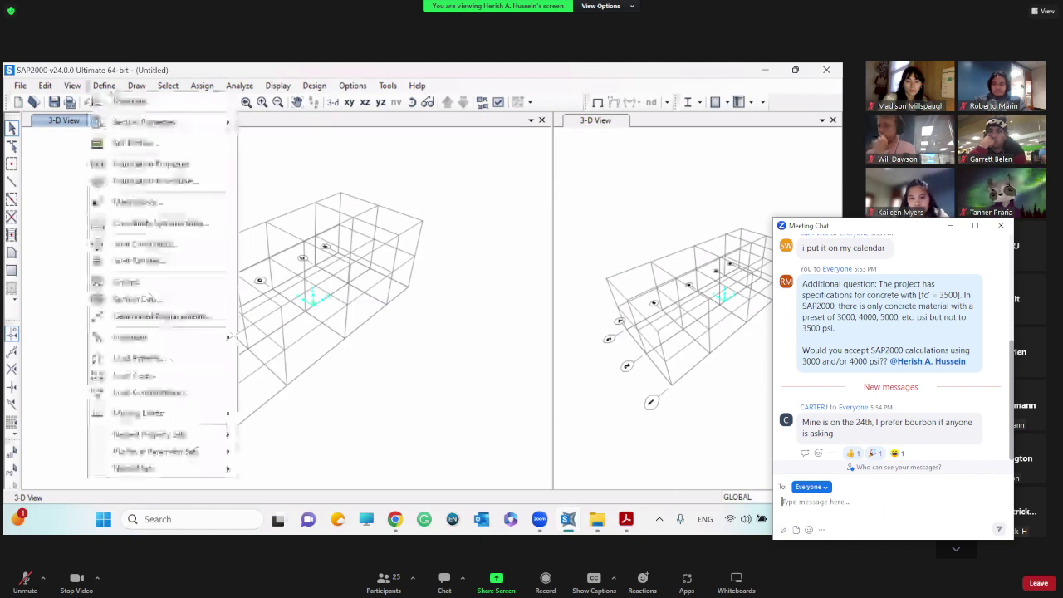
{"action": "mouse_move", "coordinate": [207, 122]}
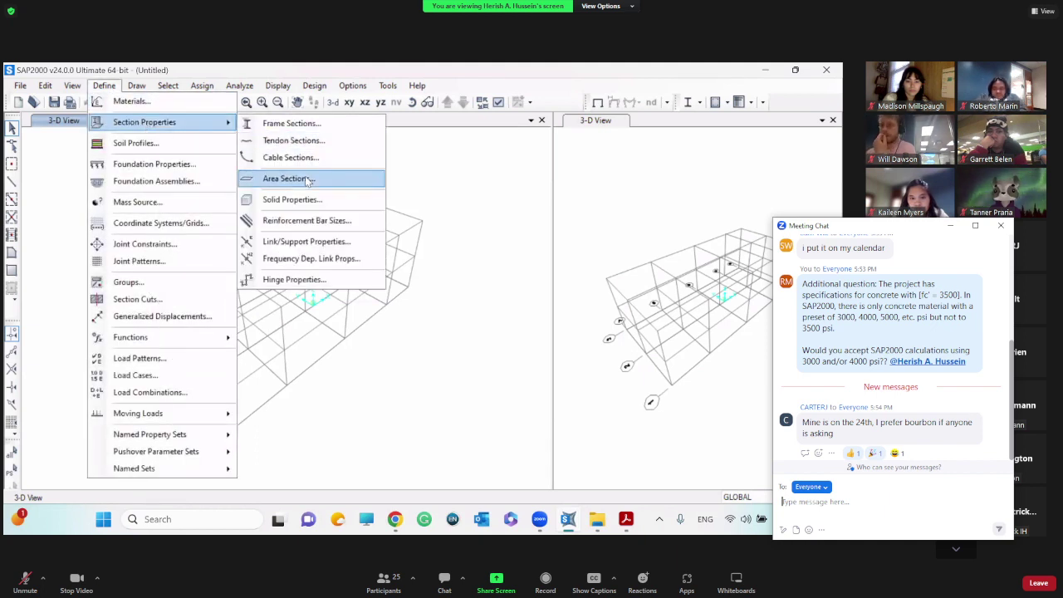
{"action": "left_click", "coordinate": [303, 178]}
{"action": "left_click", "coordinate": [328, 247]}
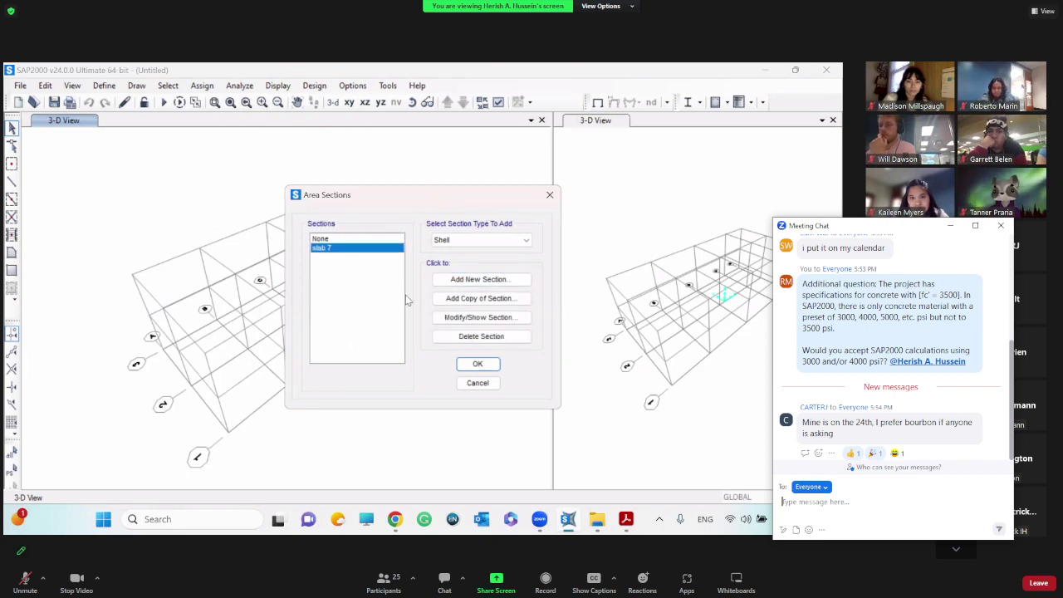
{"action": "left_click", "coordinate": [456, 280]}
{"action": "left_click", "coordinate": [374, 194]}
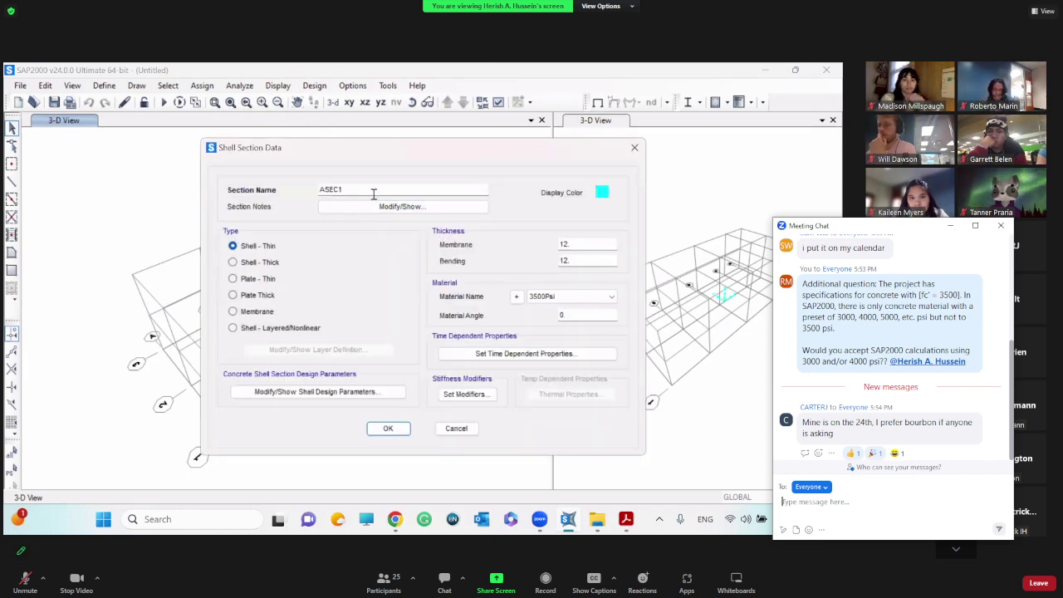
{"action": "left_click_drag", "start_coordinate": [374, 194], "coordinate": [247, 184]}
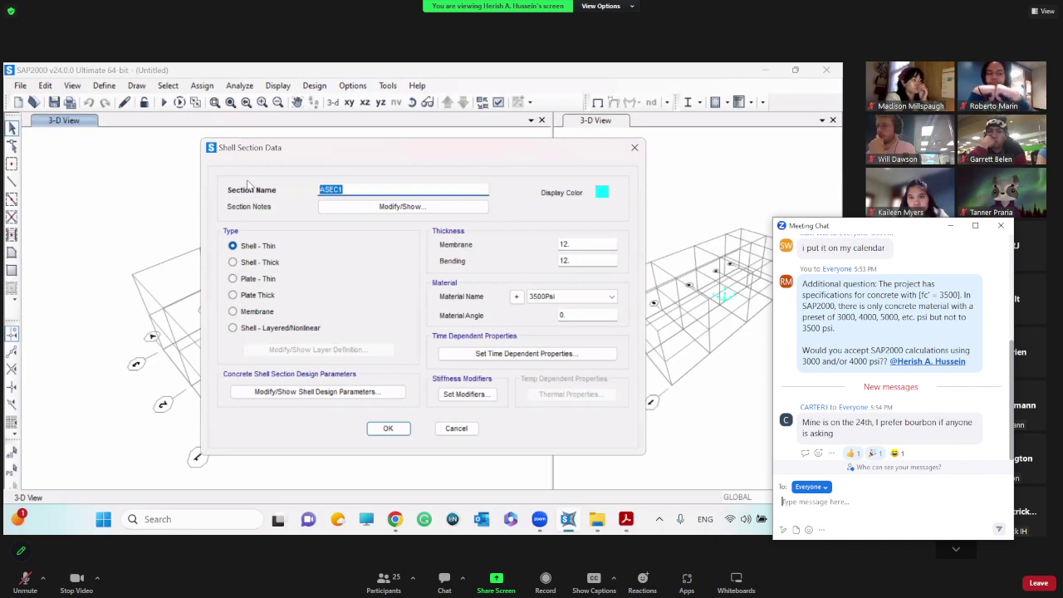
{"action": "type", "text": "CMU"}
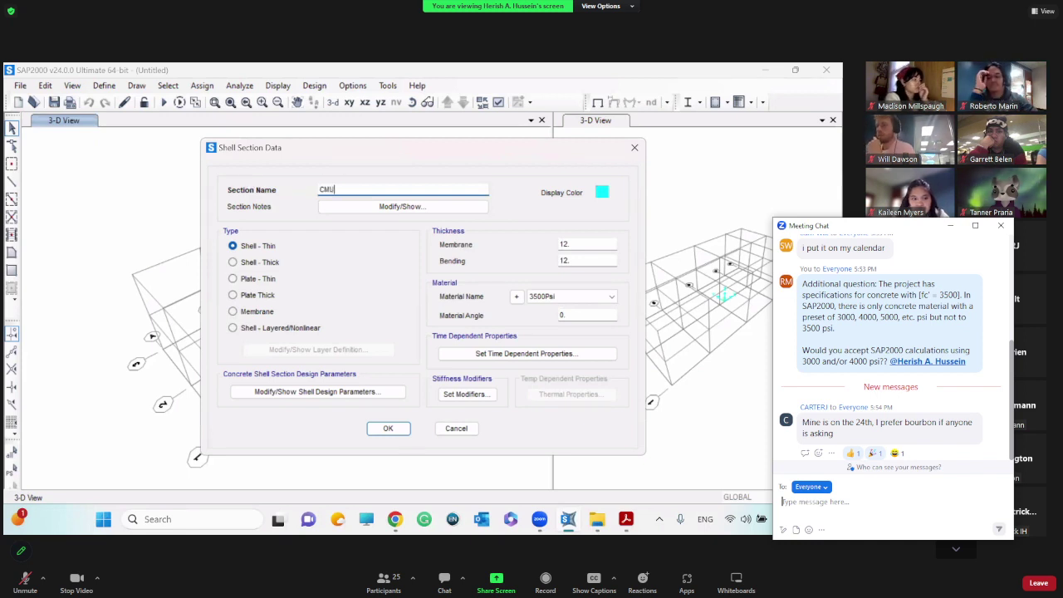
{"action": "key", "text": "BackSpace"}
{"action": "key", "text": "BackSpace"}
{"action": "key", "text": "BackSpace"}
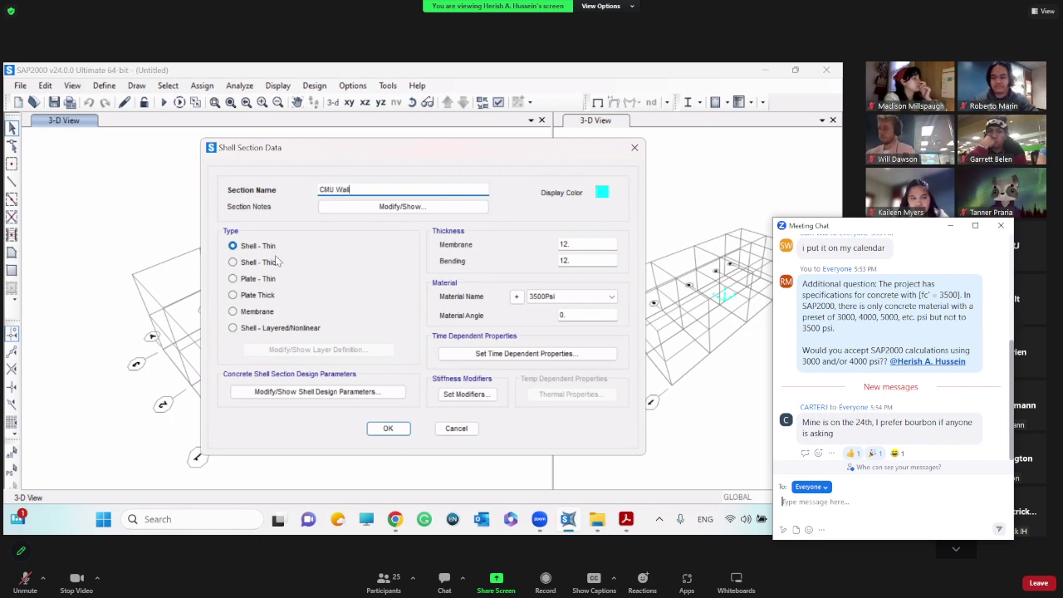
Step: Set the CMU Wall section's membrane and bending thickness to 8 and its material to Masonry
{"action": "double_click", "coordinate": [608, 243]}
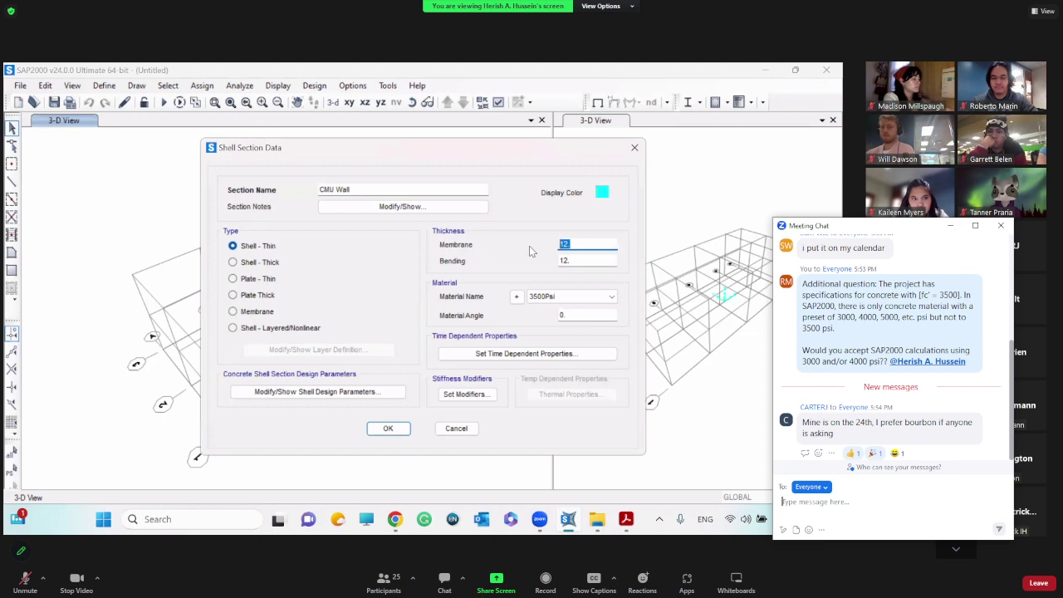
{"action": "type", "text": "8"}
{"action": "key", "text": "Tab"}
{"action": "type", "text": "8"}
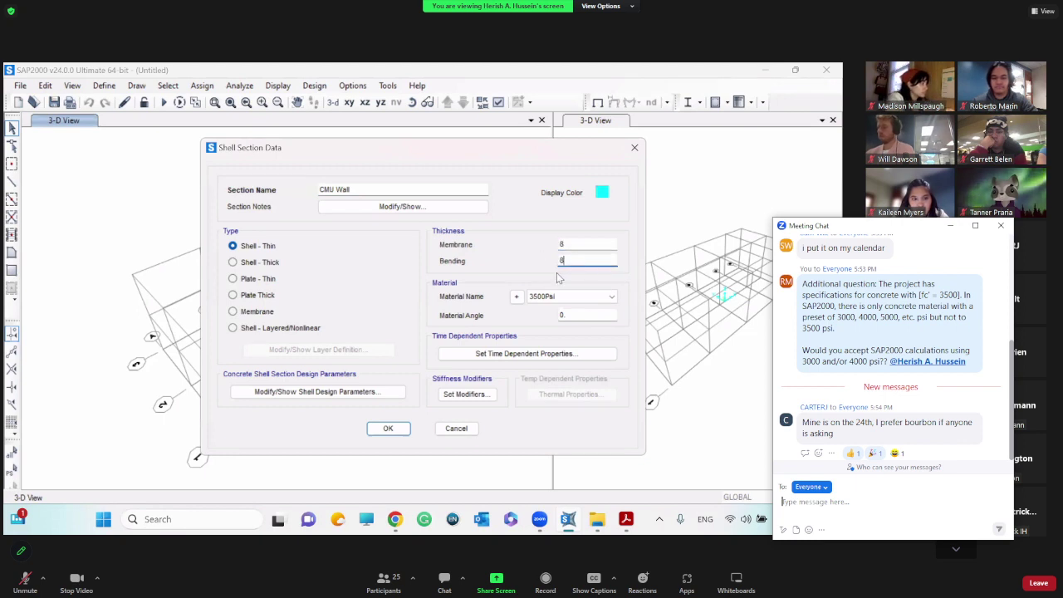
{"action": "left_click", "coordinate": [580, 295]}
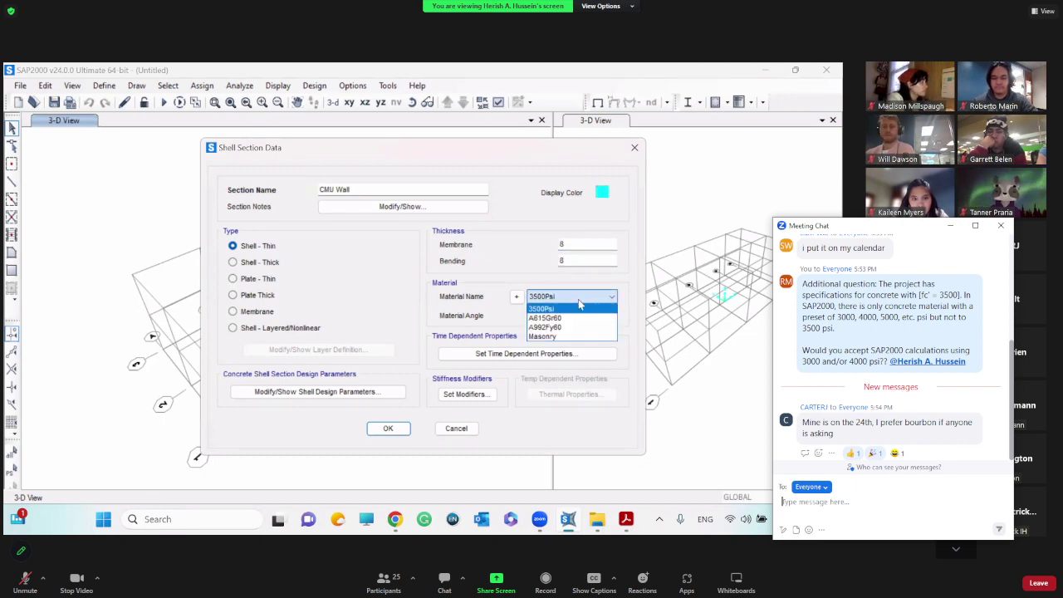
{"action": "left_click", "coordinate": [552, 335]}
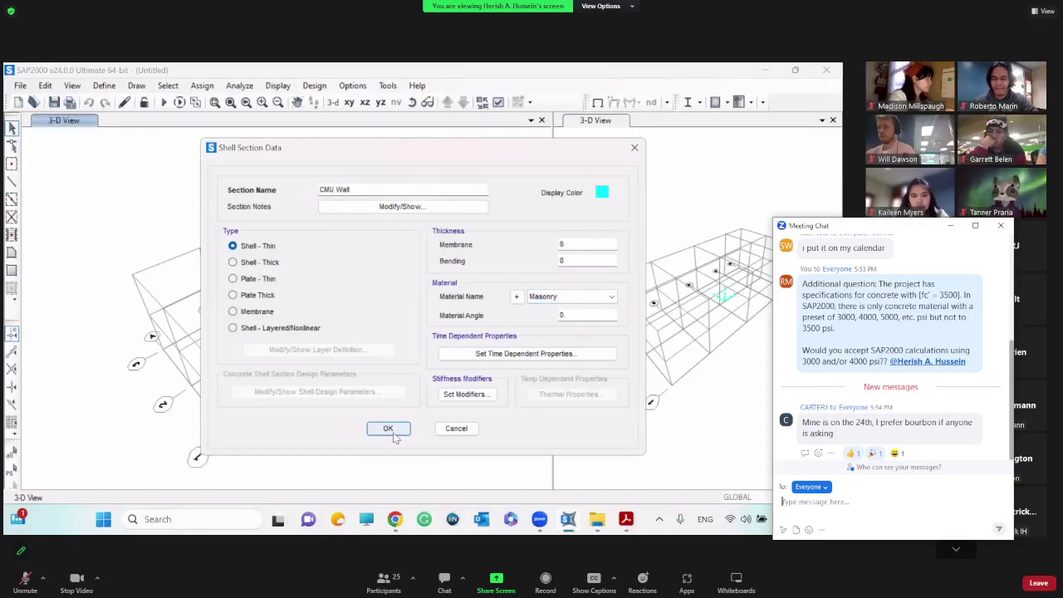
Step: Capture the CMU Wall section data, attach it to the Discord draft captioned "Image 4: CMU wall details" and add an "Image 5:" line
{"action": "key", "text": "super+shift+s"}
{"action": "key", "text": "Escape"}
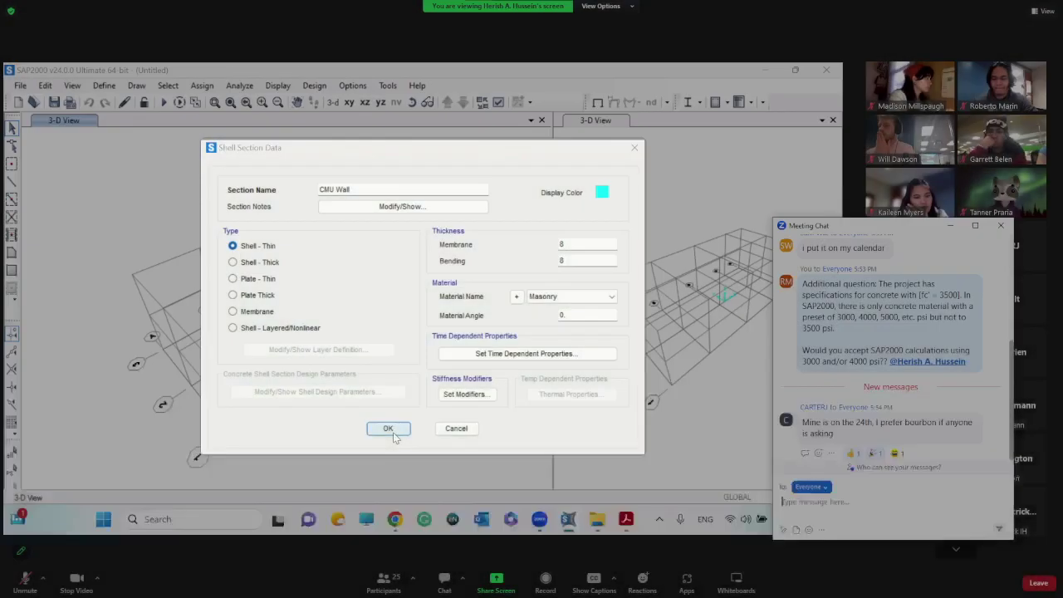
{"action": "left_click", "coordinate": [388, 428]}
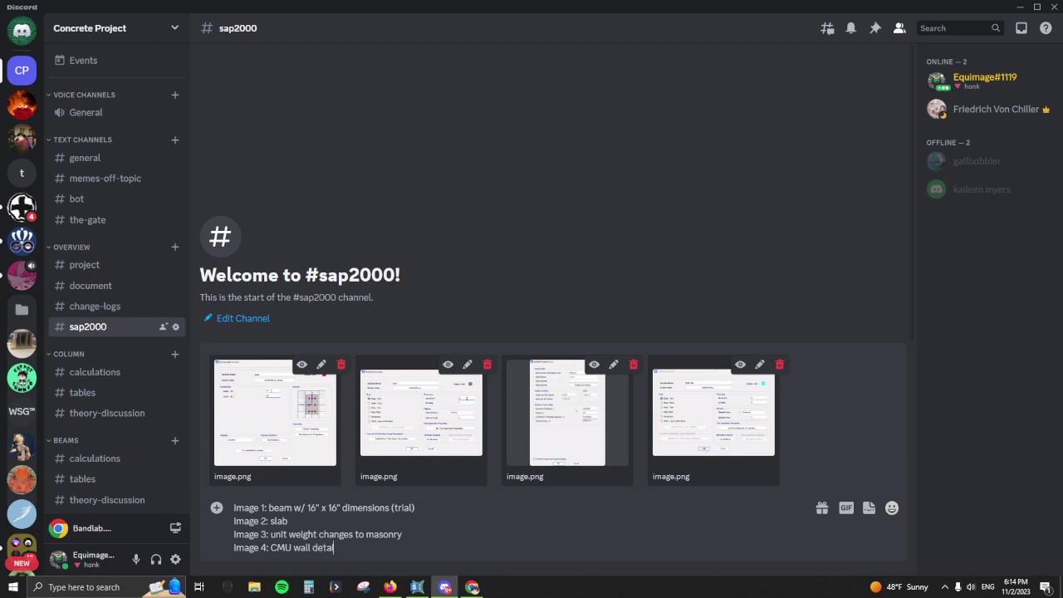
{"action": "type", "text": "ils"}
{"action": "key", "text": "shift+Return"}
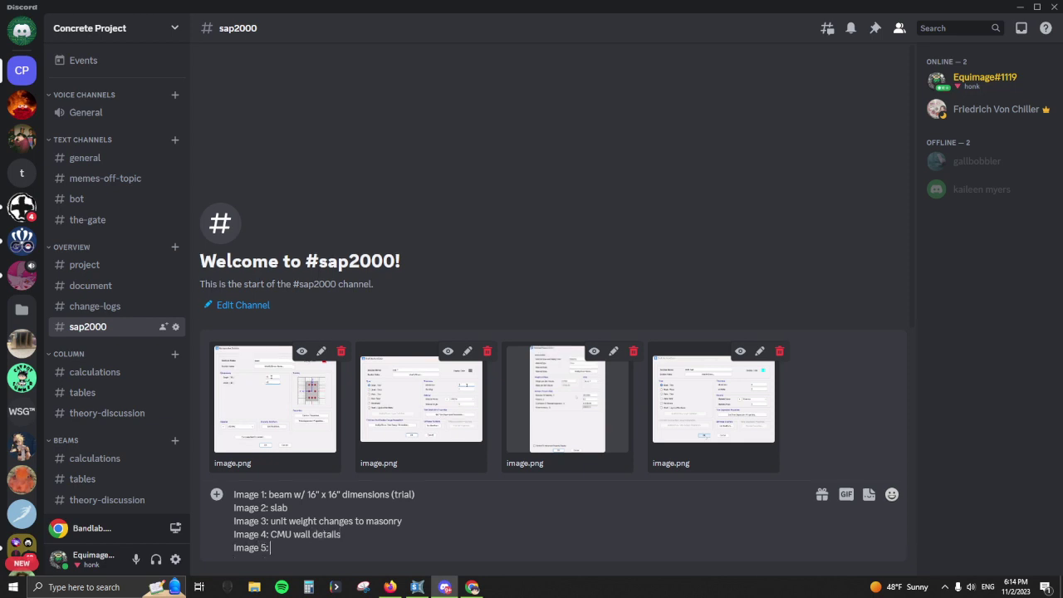
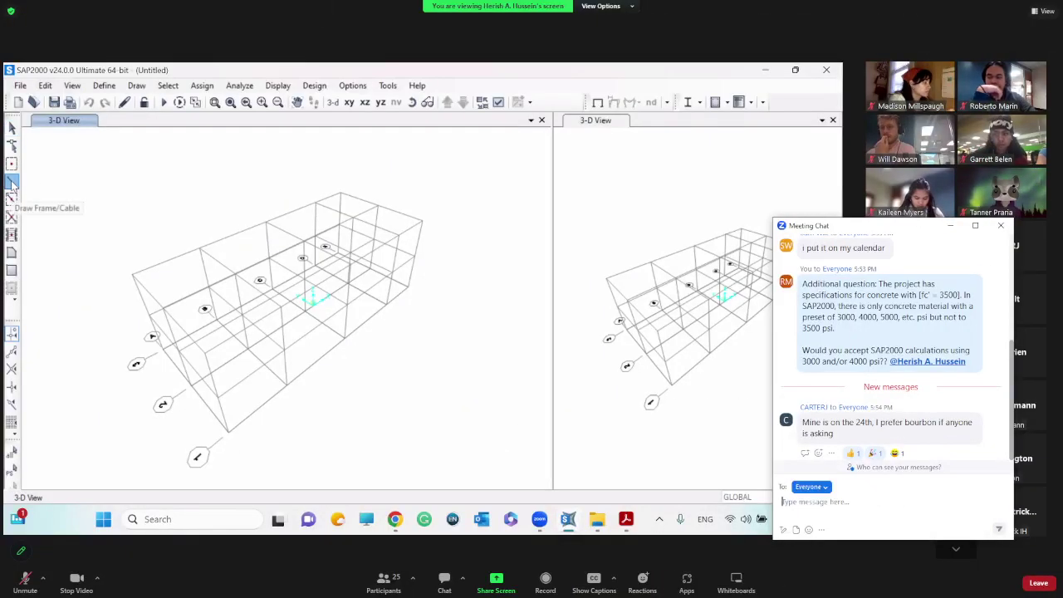
Step: Draw a straight frame with the beam section, about 181 in long, across one grid bay at Y = 0 and Z = 137
{"action": "left_click", "coordinate": [12, 183]}
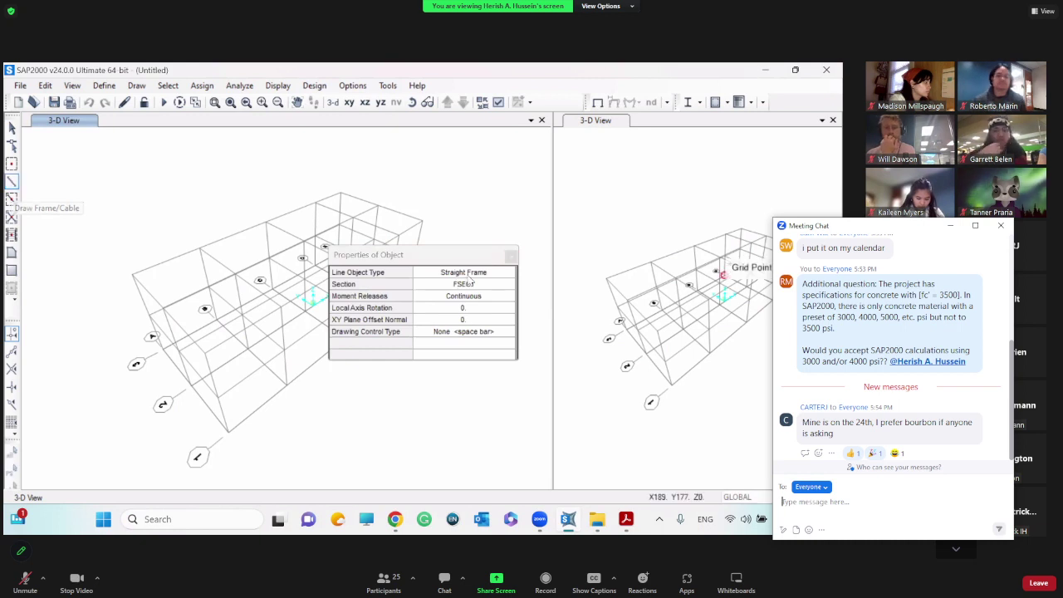
{"action": "left_click_drag", "start_coordinate": [473, 260], "coordinate": [497, 213]}
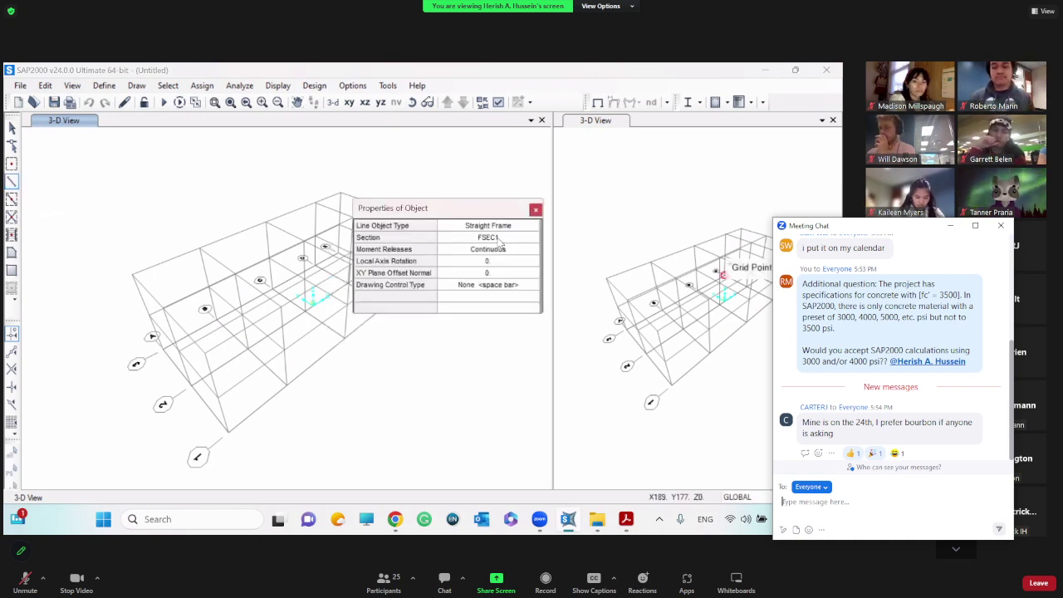
{"action": "left_click", "coordinate": [497, 239]}
{"action": "left_click", "coordinate": [498, 240]}
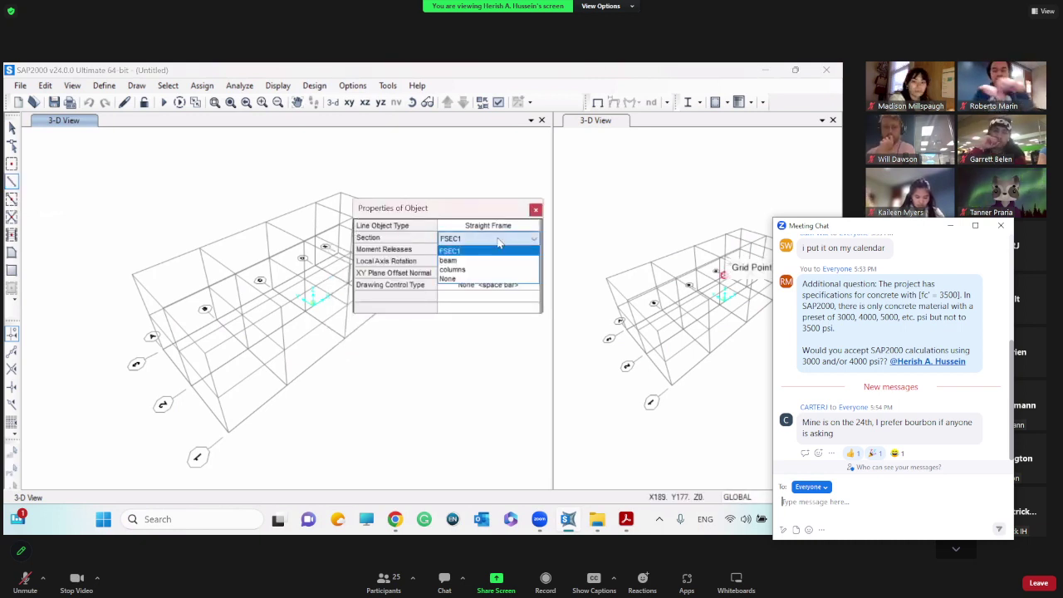
{"action": "left_click", "coordinate": [461, 260]}
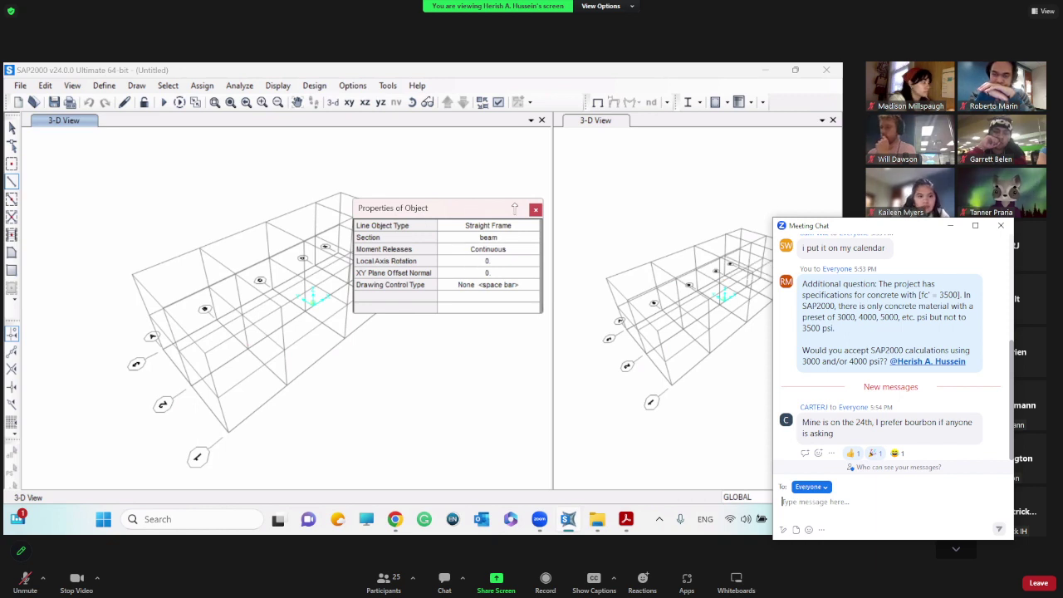
{"action": "left_click_drag", "start_coordinate": [514, 208], "coordinate": [638, 199]}
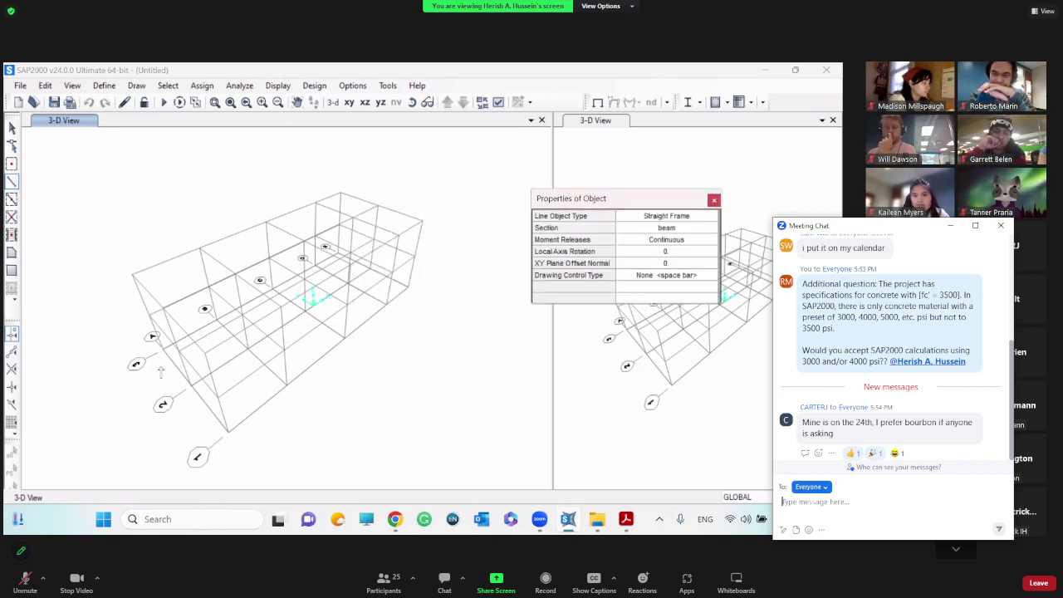
{"action": "left_click", "coordinate": [178, 351]}
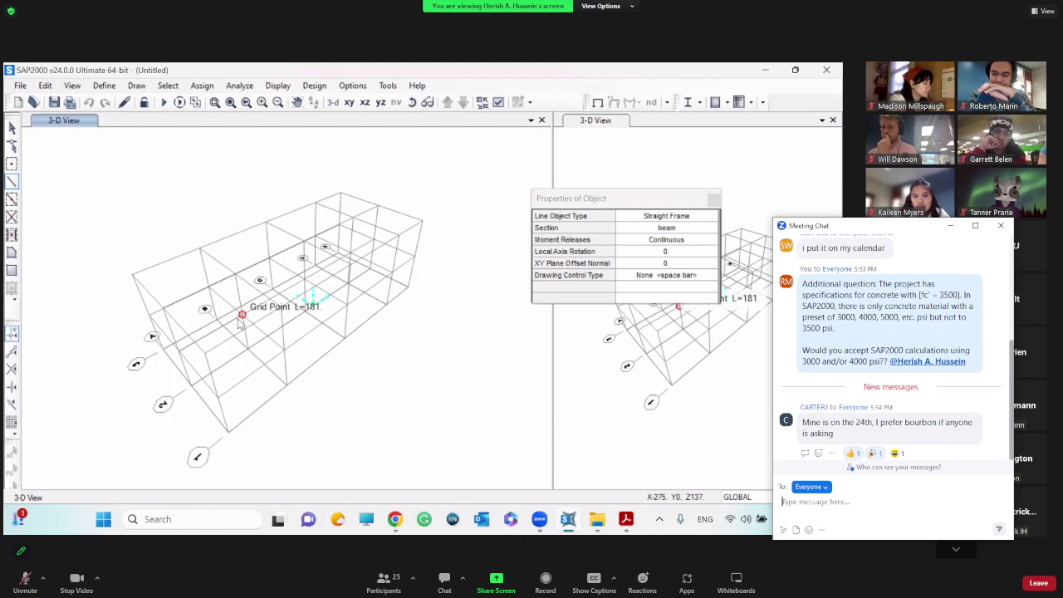
{"action": "left_click", "coordinate": [241, 318]}
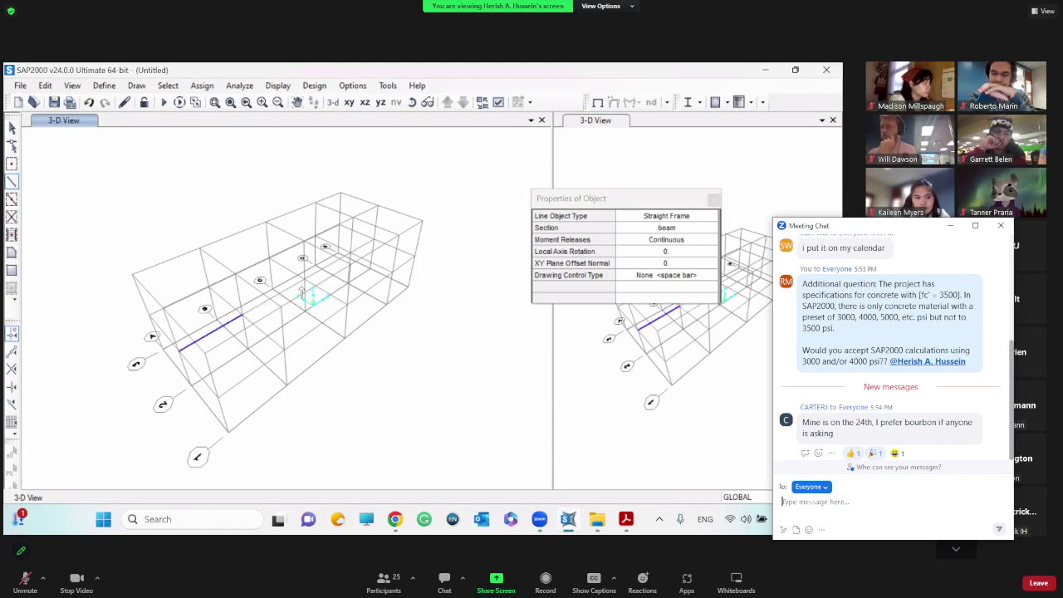
{"action": "scroll", "coordinate": [302, 292], "scroll_direction": "up", "scroll_amount": 5}
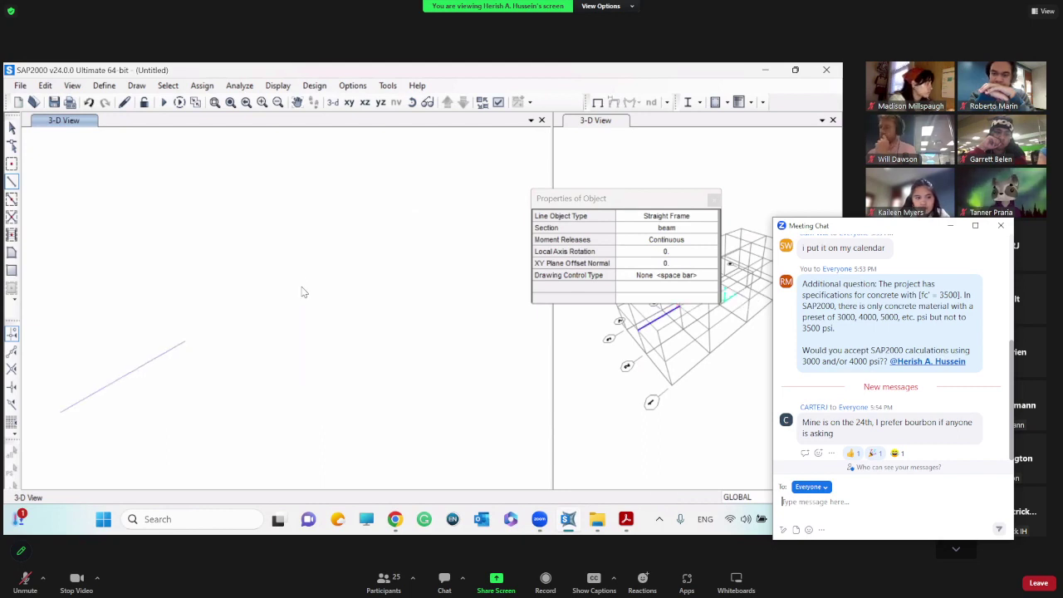
{"action": "scroll", "coordinate": [307, 293], "scroll_direction": "down", "scroll_amount": 4}
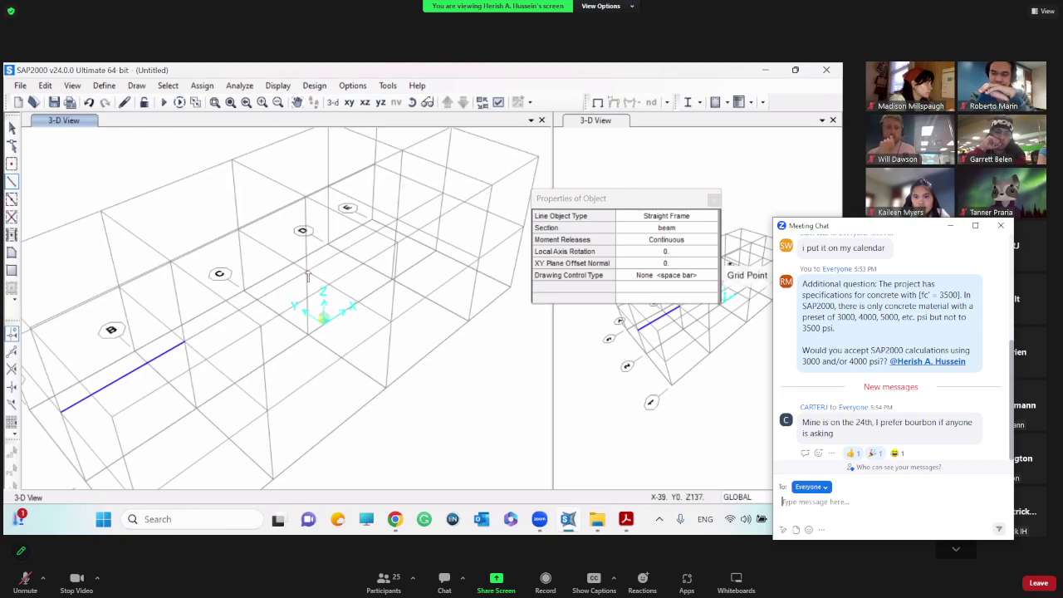
Step: Continue the beam-section frame along grid line 2 at Y = 0, Z = 137 through grid lines C and D to E
{"action": "left_click", "coordinate": [305, 272]}
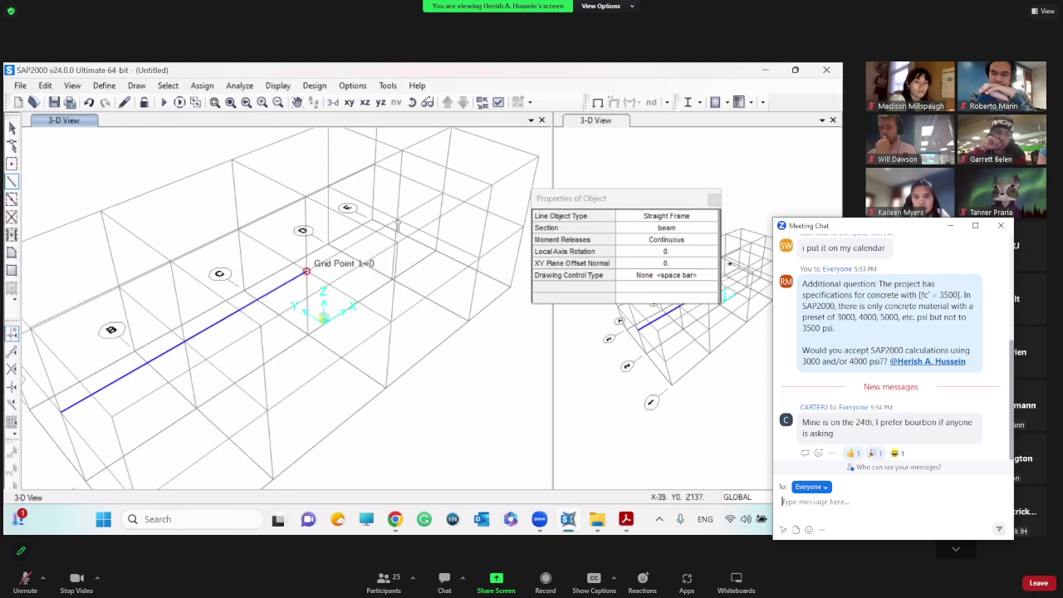
{"action": "left_click", "coordinate": [397, 220]}
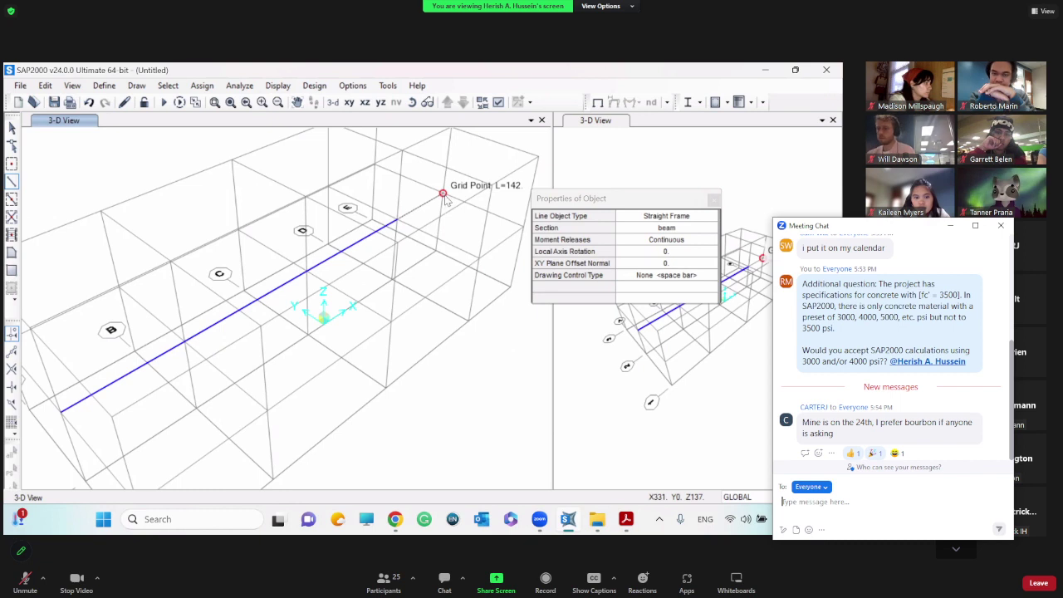
{"action": "left_click", "coordinate": [445, 198]}
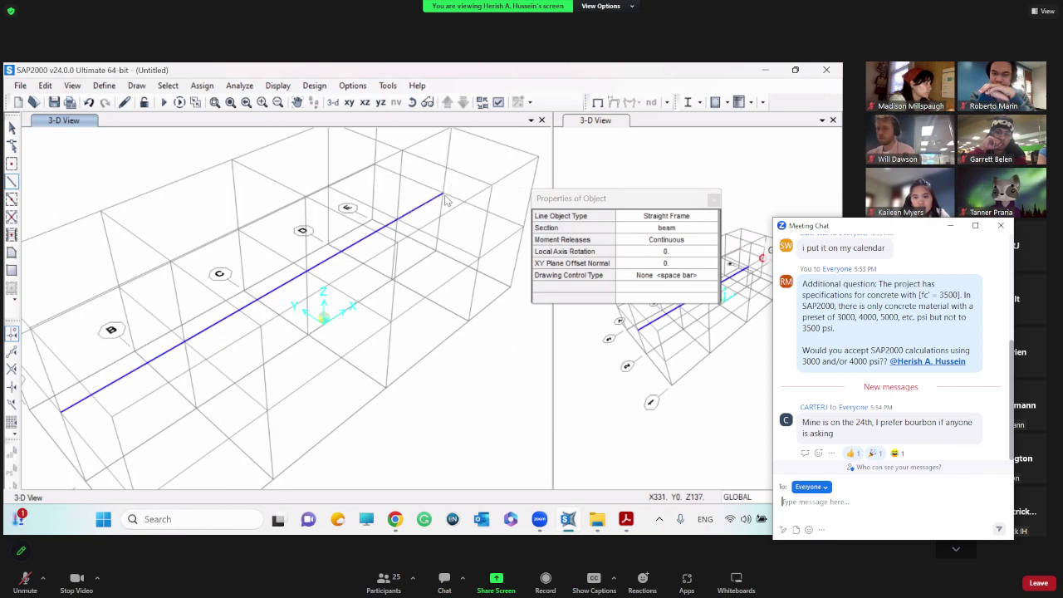
Step: Draw beam-section frames along grid line D at Z = 137, from Y = -177 through Y = 0 to Y = 177
{"action": "left_click", "coordinate": [467, 266]}
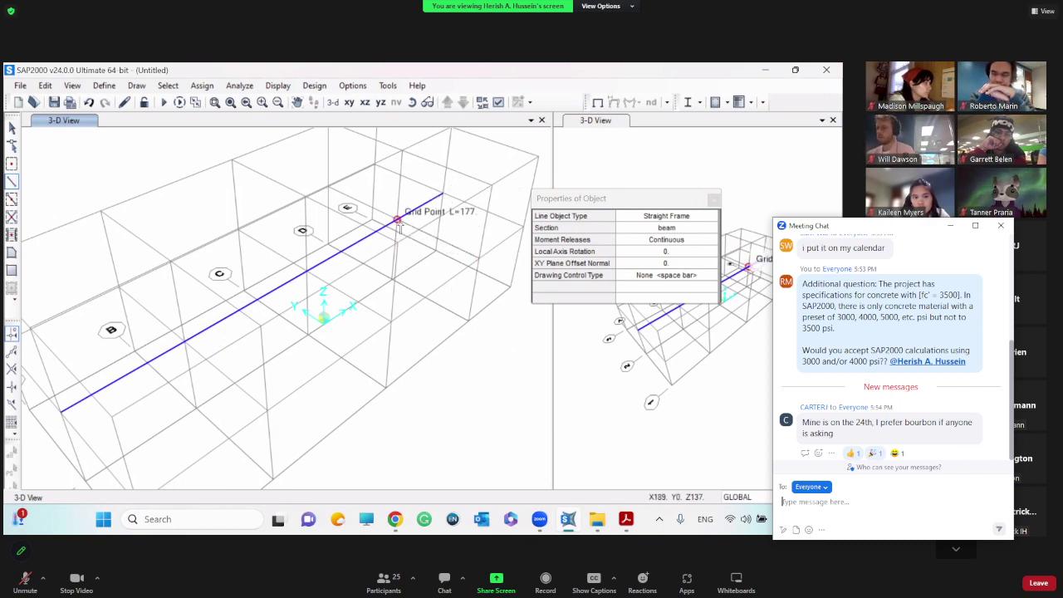
{"action": "left_click", "coordinate": [397, 221]}
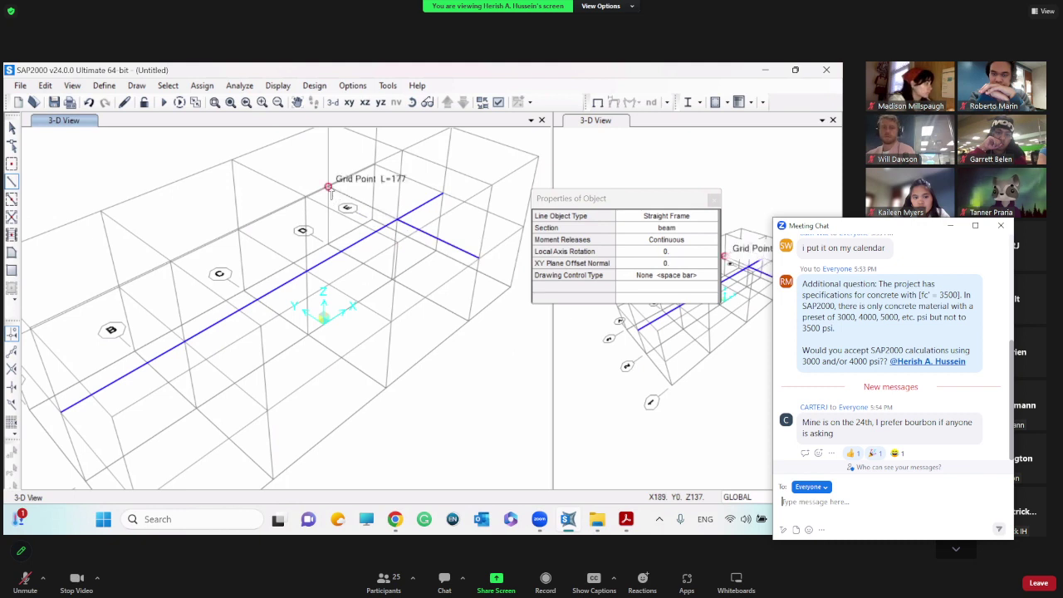
{"action": "scroll", "coordinate": [329, 187], "scroll_direction": "up", "scroll_amount": 5}
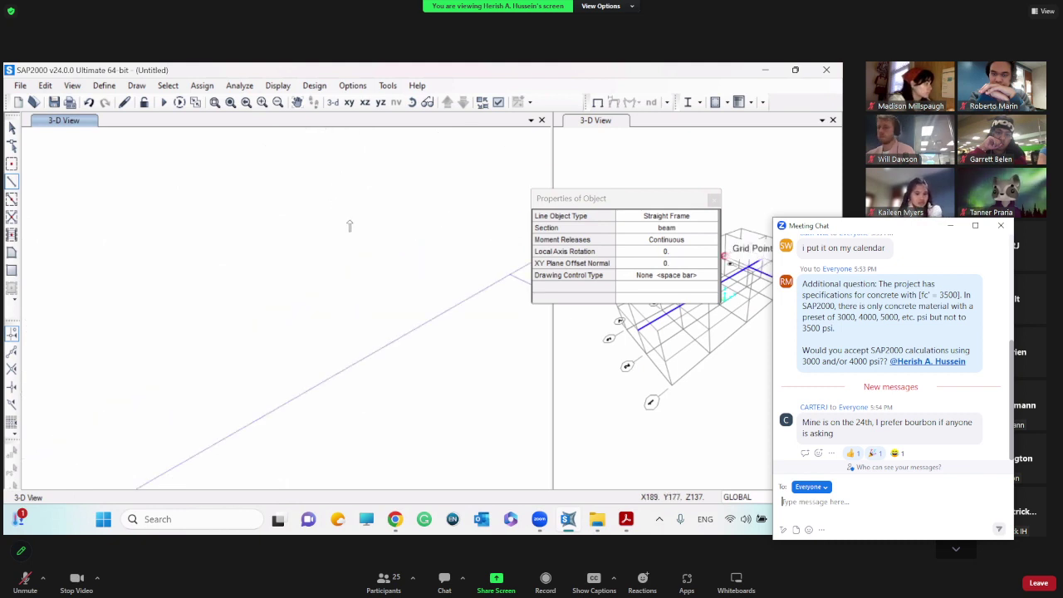
{"action": "scroll", "coordinate": [407, 267], "scroll_direction": "up", "scroll_amount": 1}
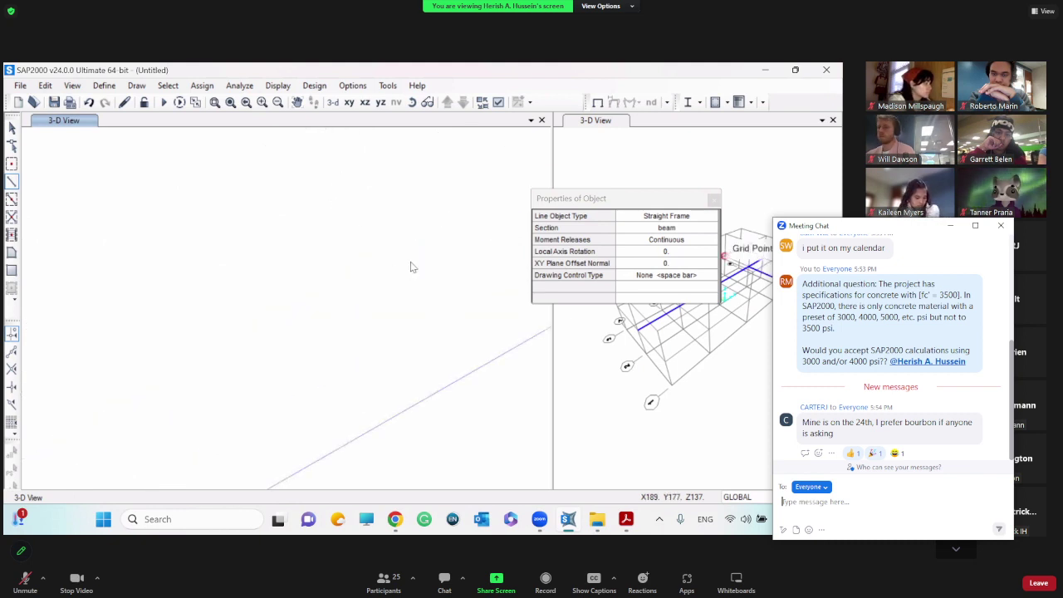
{"action": "scroll", "coordinate": [411, 267], "scroll_direction": "down", "scroll_amount": 3}
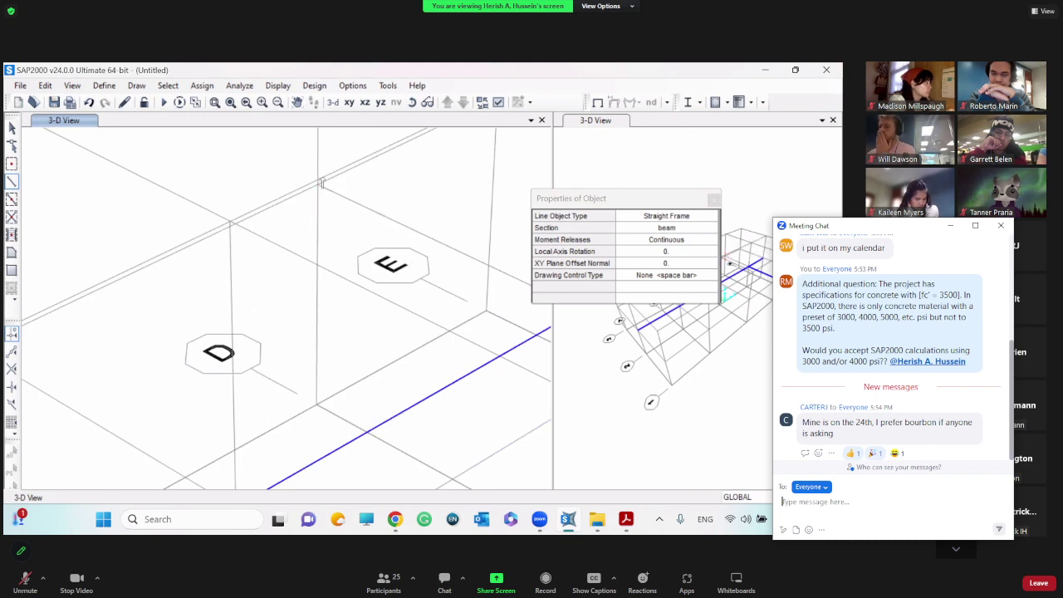
{"action": "left_click", "coordinate": [321, 183]}
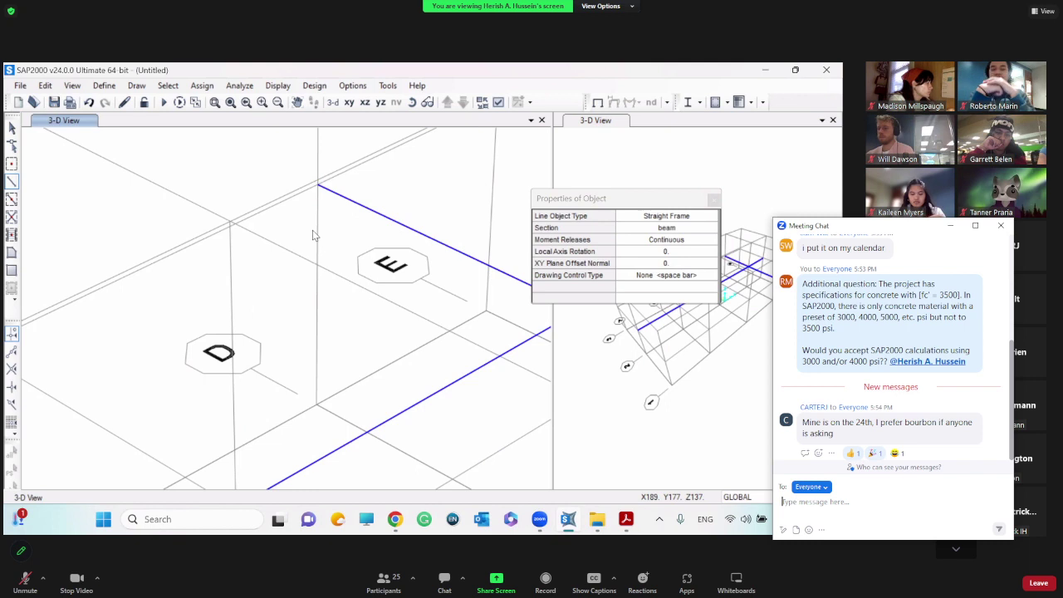
{"action": "scroll", "coordinate": [188, 334], "scroll_direction": "down", "scroll_amount": 3}
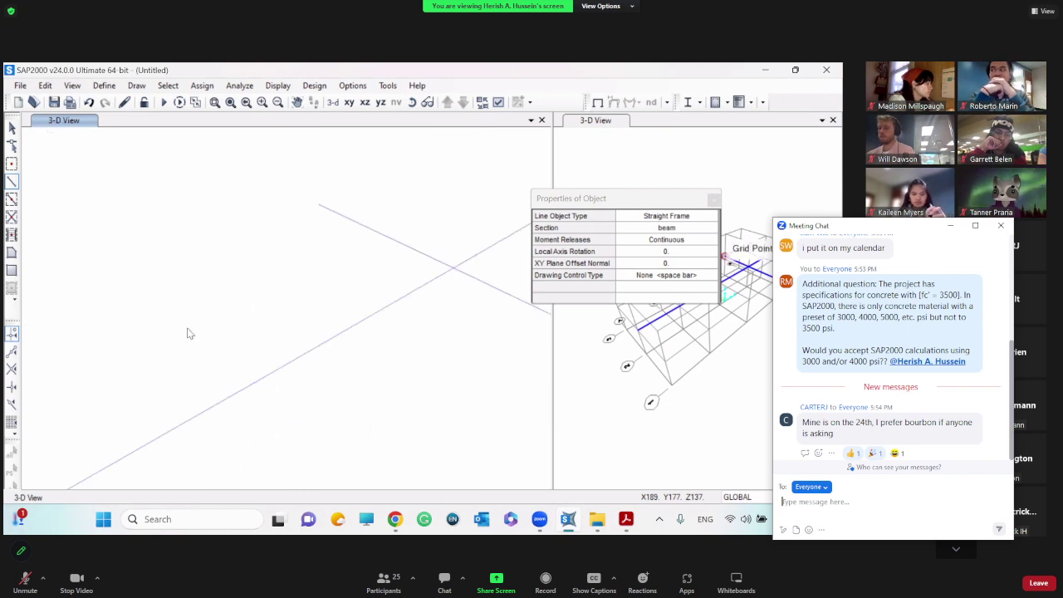
{"action": "scroll", "coordinate": [189, 334], "scroll_direction": "down", "scroll_amount": 3}
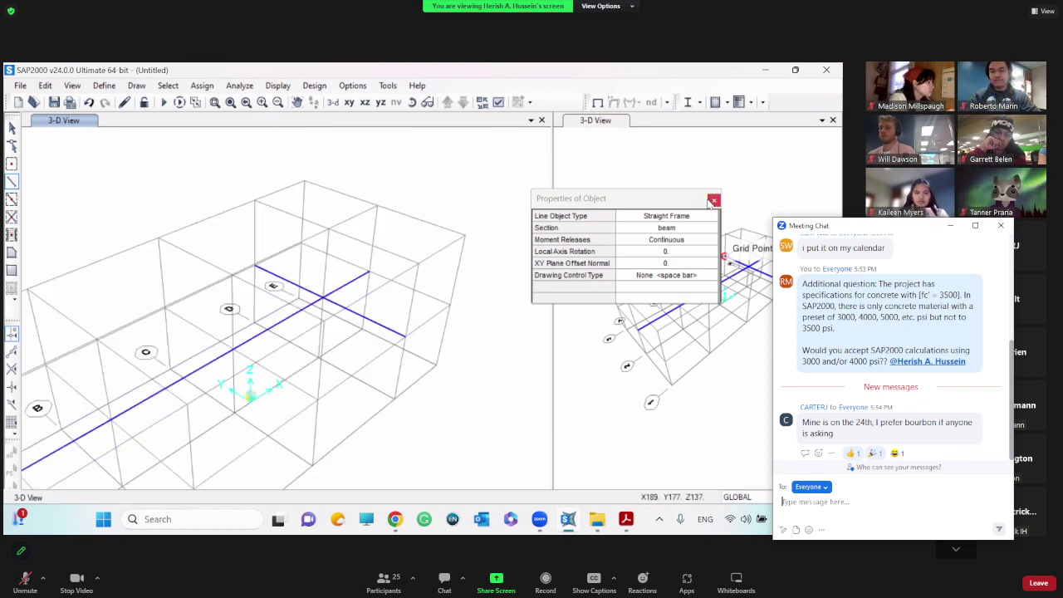
{"action": "left_click", "coordinate": [713, 199]}
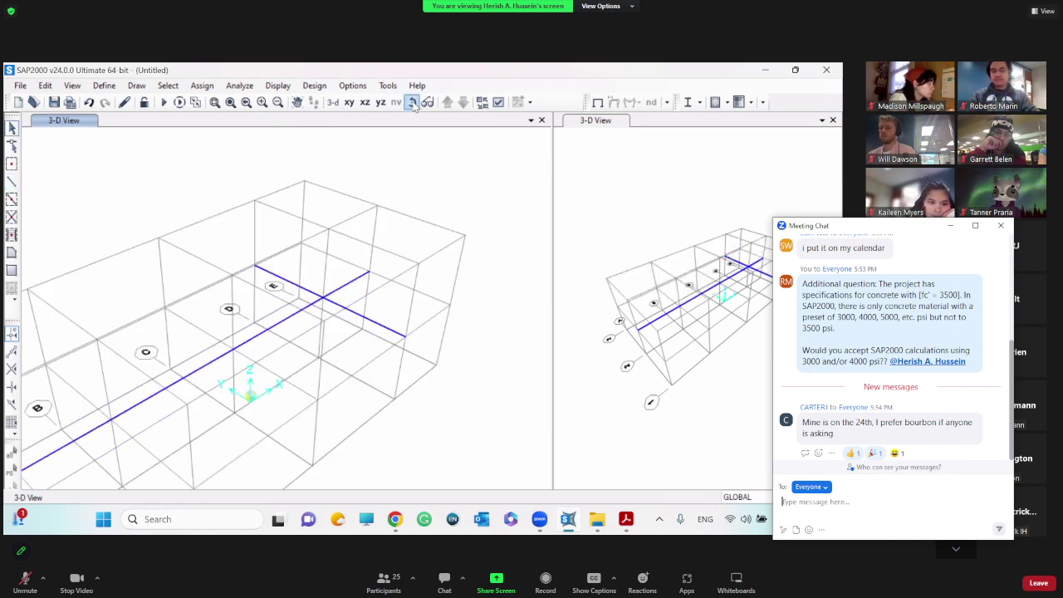
Step: Inspect the drawn beams from another 3-D angle, and show the X-Y plane at Z = 137 in the main view
{"action": "left_click", "coordinate": [413, 101]}
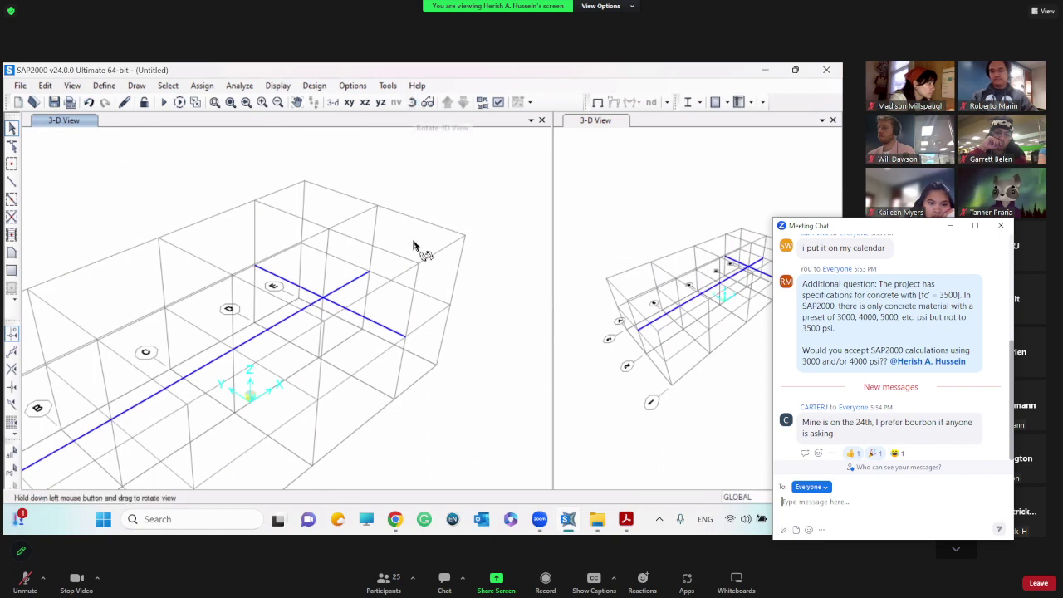
{"action": "left_click_drag", "start_coordinate": [471, 244], "coordinate": [453, 225]}
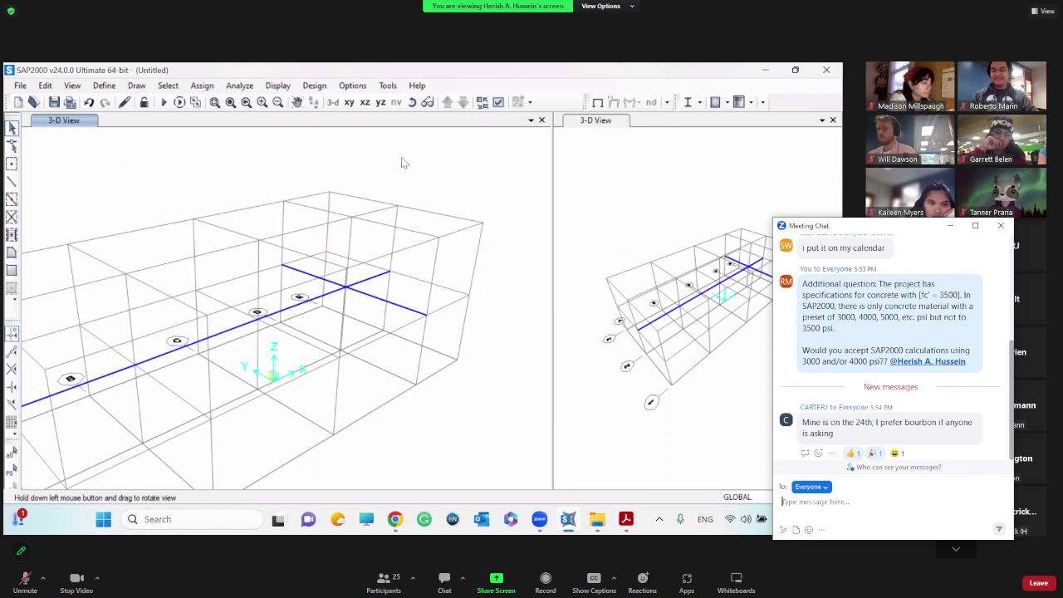
{"action": "left_click_drag", "start_coordinate": [408, 249], "coordinate": [444, 243]}
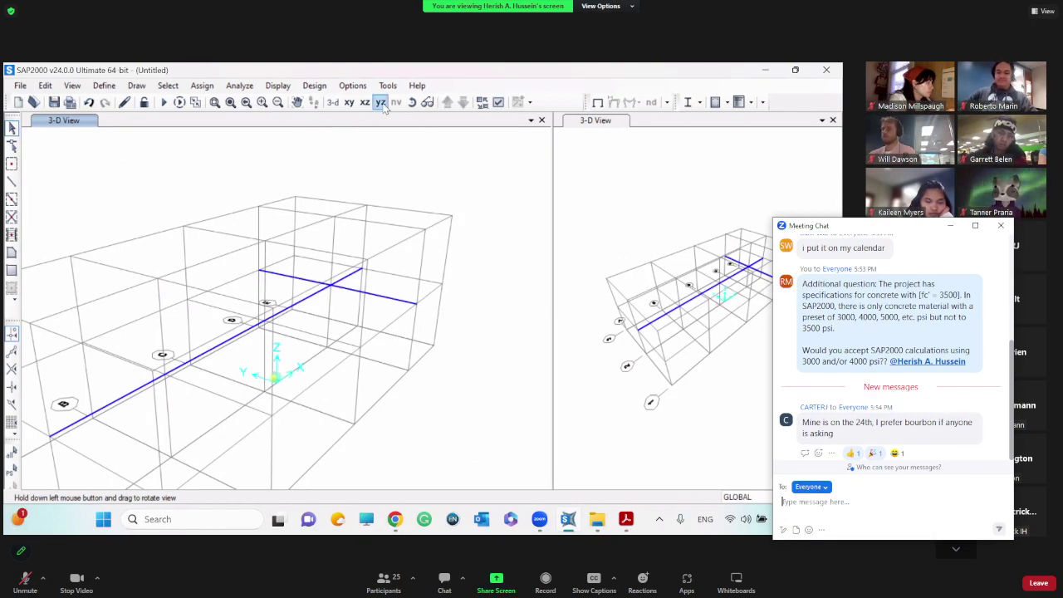
{"action": "left_click", "coordinate": [350, 103]}
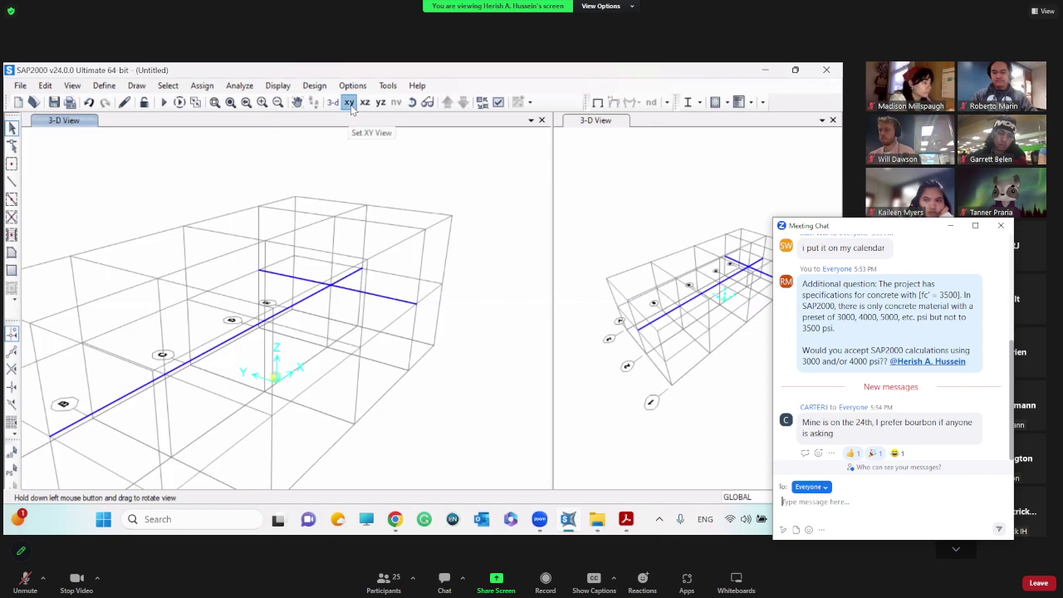
{"action": "key", "text": "alt+Tab"}
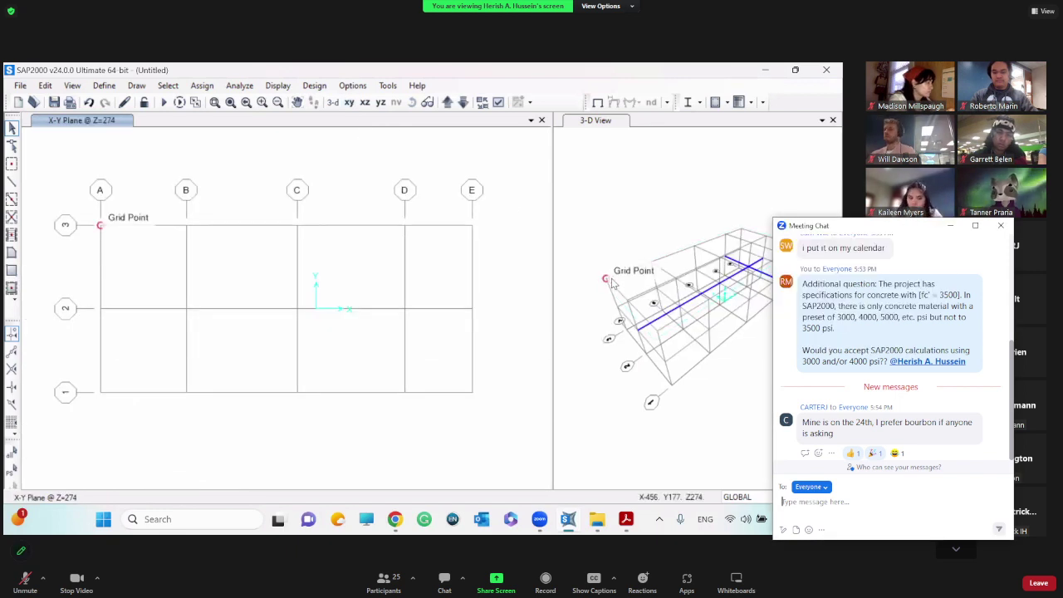
{"action": "left_click", "coordinate": [463, 102]}
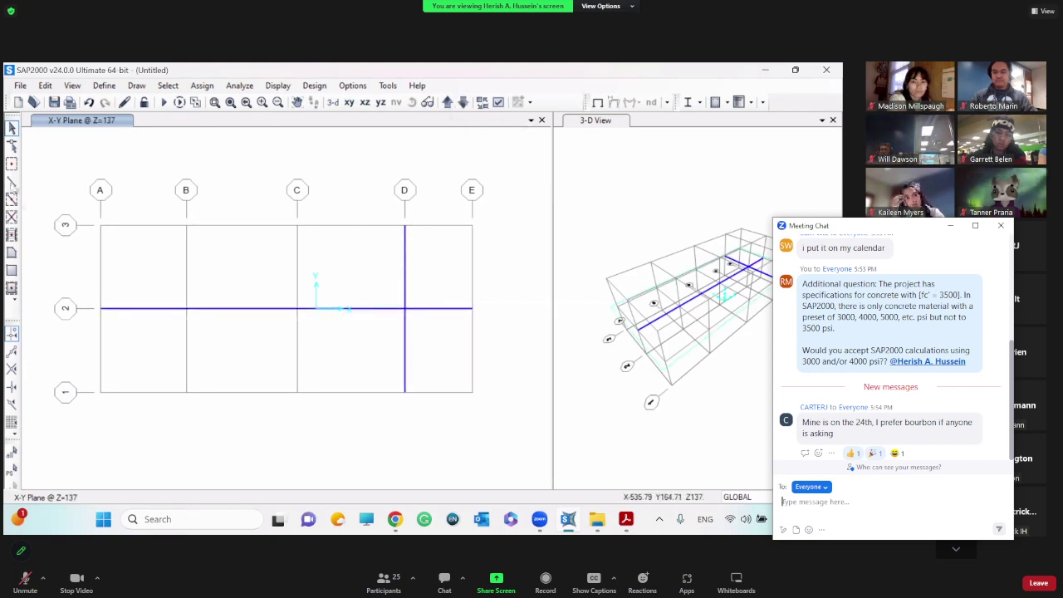
Step: Draw beam-section frames along grid lines C and B from grid line 1 through 2 to 3 in the Z = 137 plan
{"action": "left_click", "coordinate": [11, 182]}
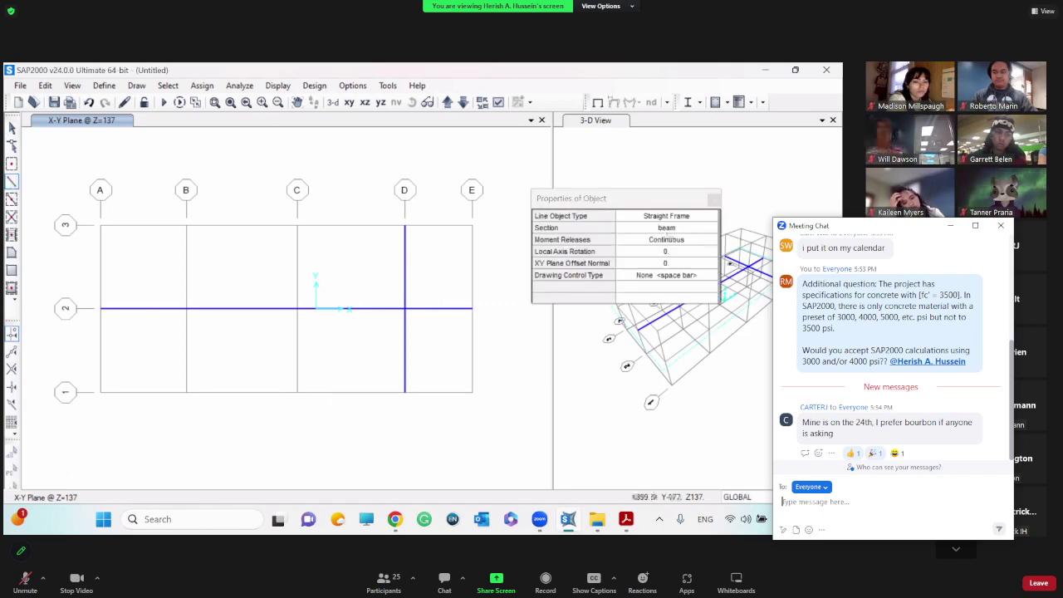
{"action": "left_click", "coordinate": [297, 392]}
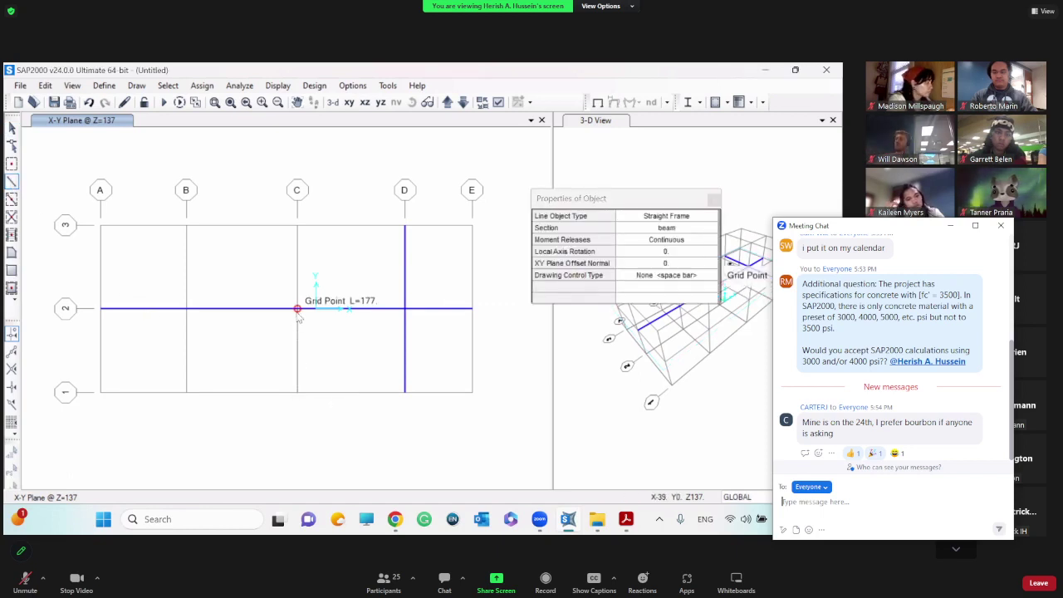
{"action": "left_click", "coordinate": [297, 308]}
{"action": "left_click", "coordinate": [297, 228]}
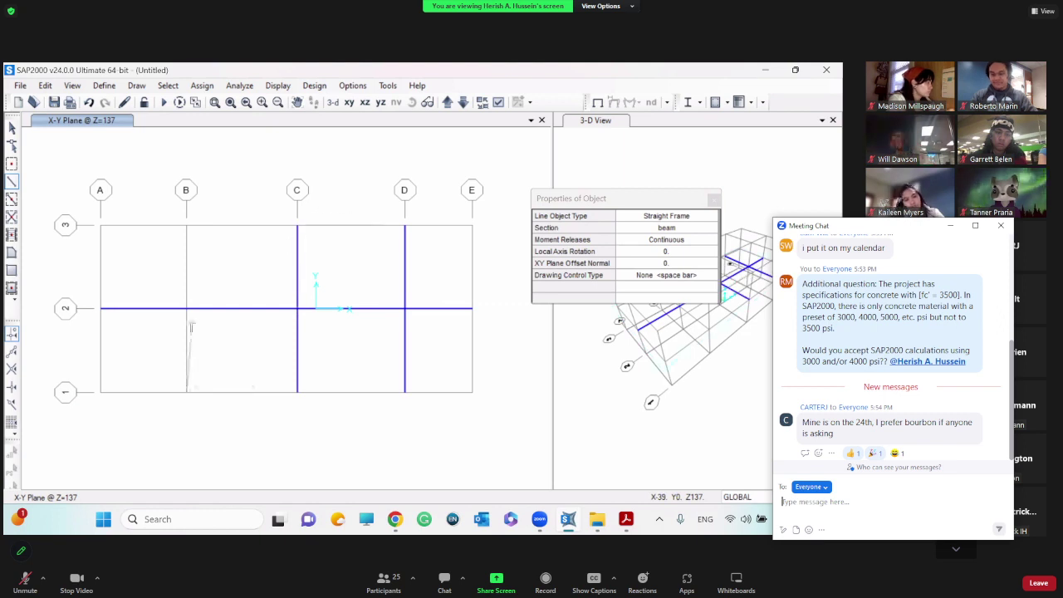
{"action": "left_click", "coordinate": [186, 310]}
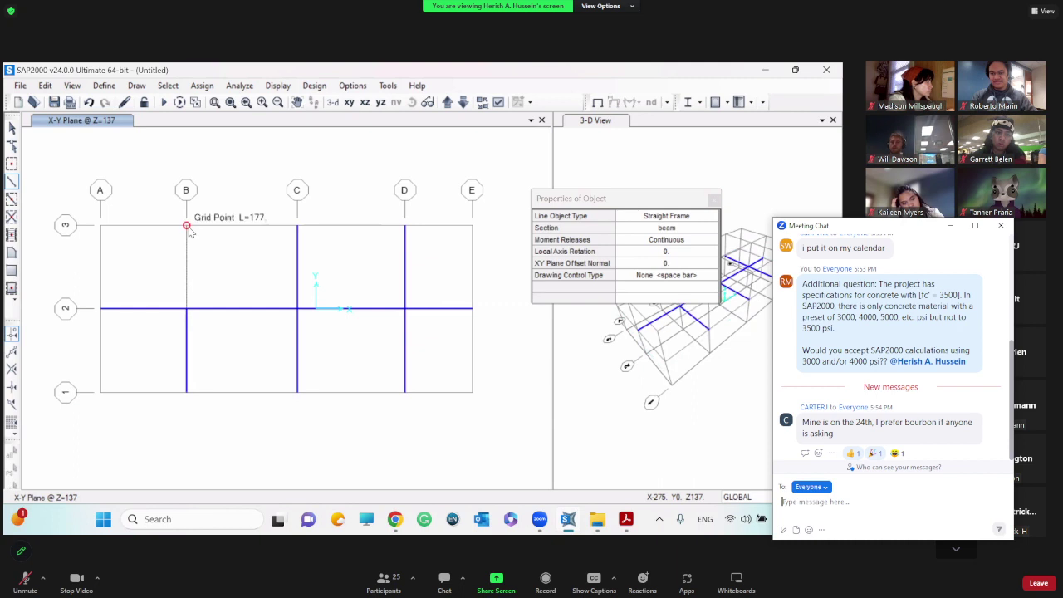
{"action": "left_click", "coordinate": [186, 226]}
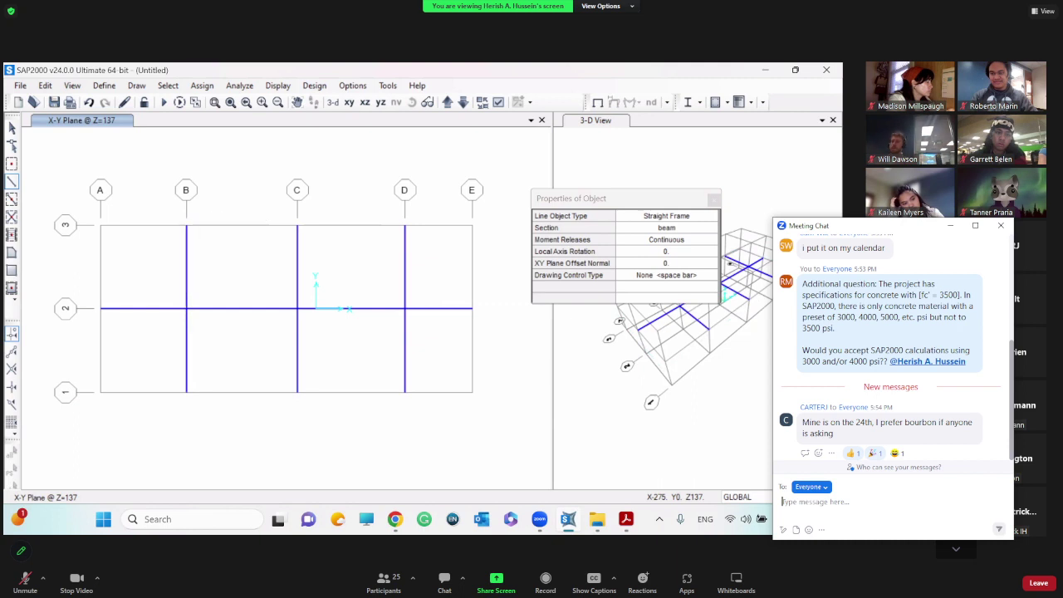
{"action": "left_click", "coordinate": [716, 203]}
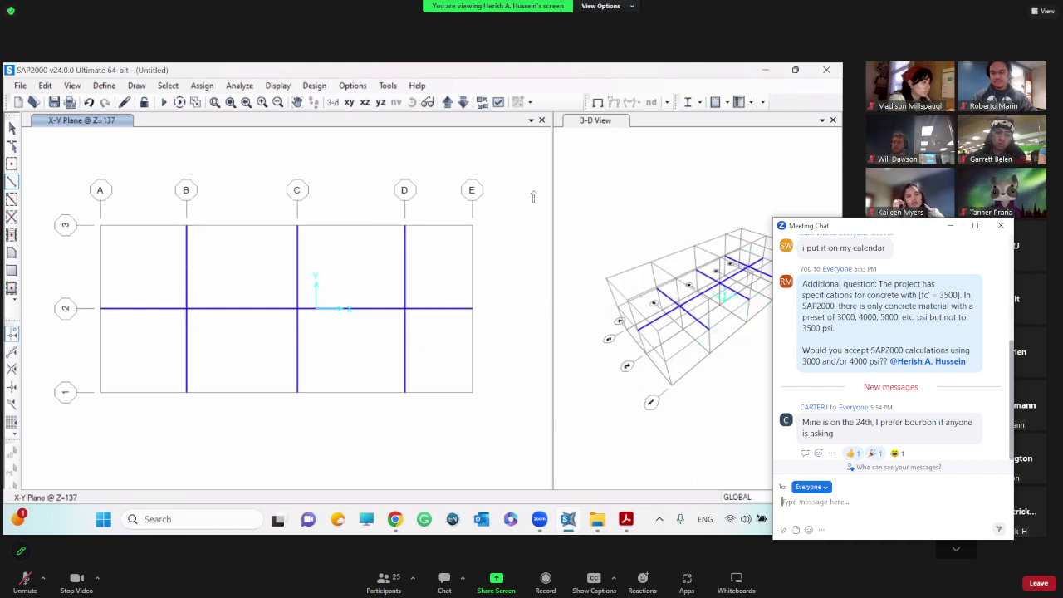
Step: Review the beams in 3-D and the X-Z elevations, ending on the X-Z plane at Y = 0 along grid line 2
{"action": "left_click", "coordinate": [334, 103]}
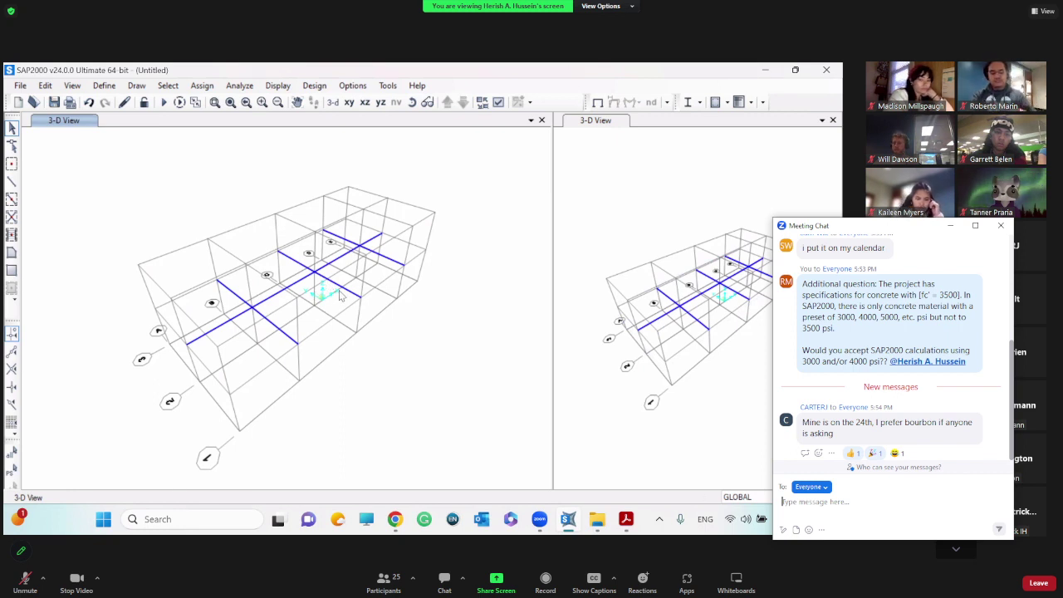
{"action": "left_click", "coordinate": [366, 103]}
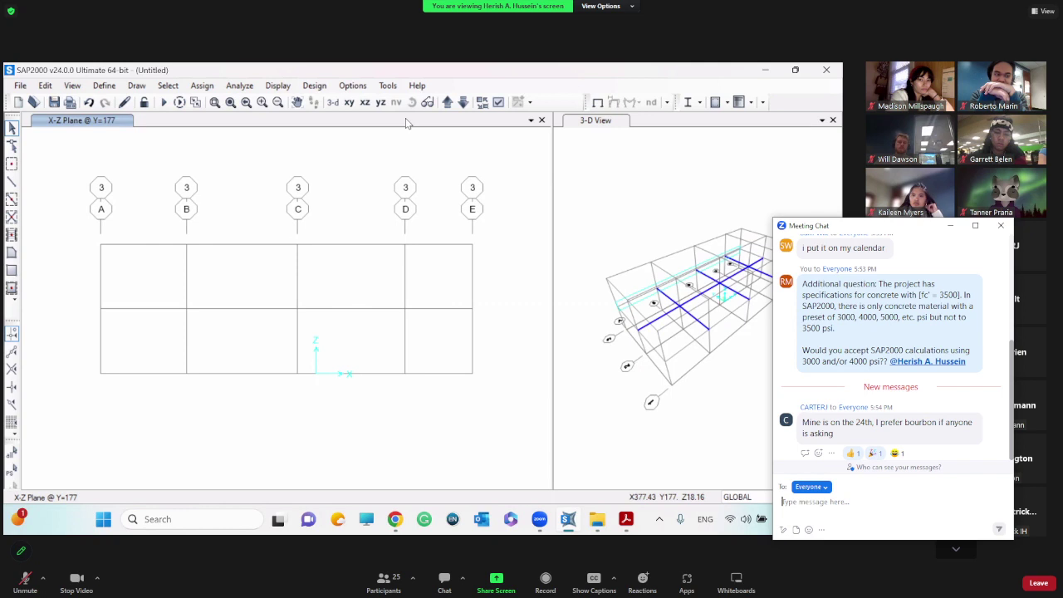
{"action": "left_click", "coordinate": [465, 105]}
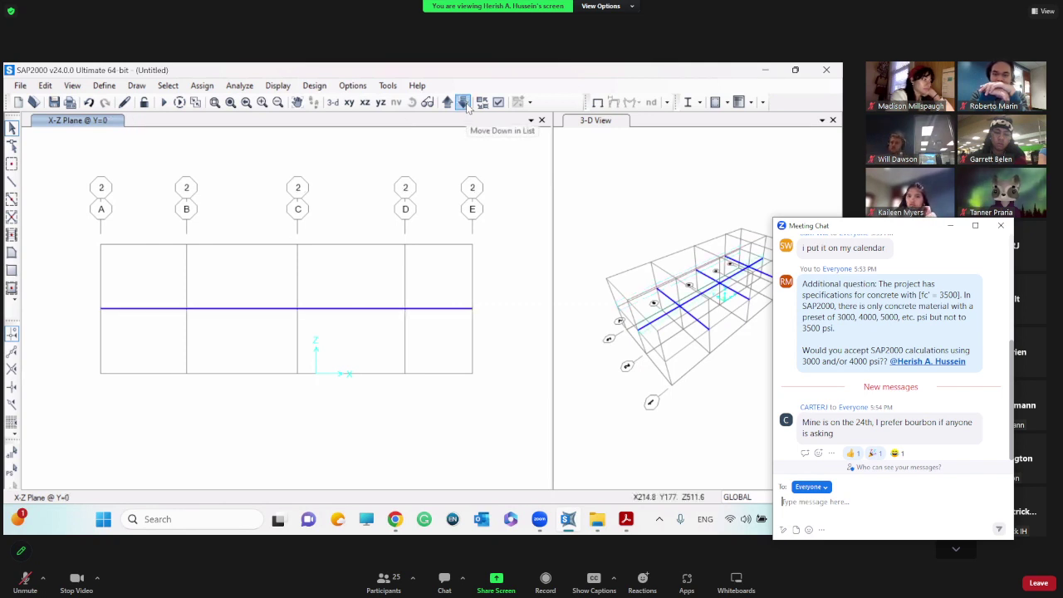
{"action": "left_click", "coordinate": [464, 103]}
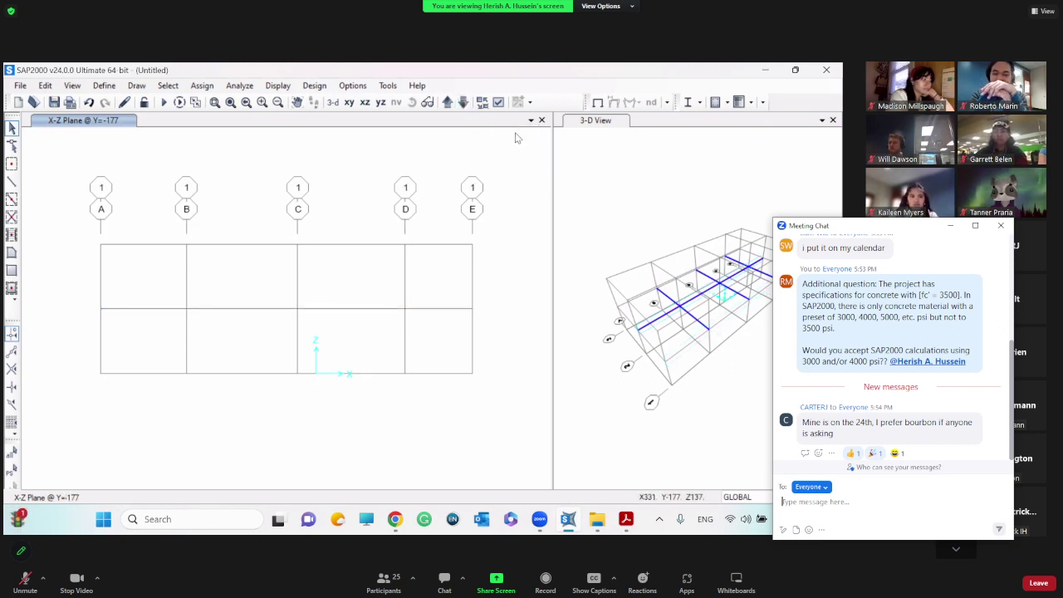
{"action": "left_click", "coordinate": [447, 102]}
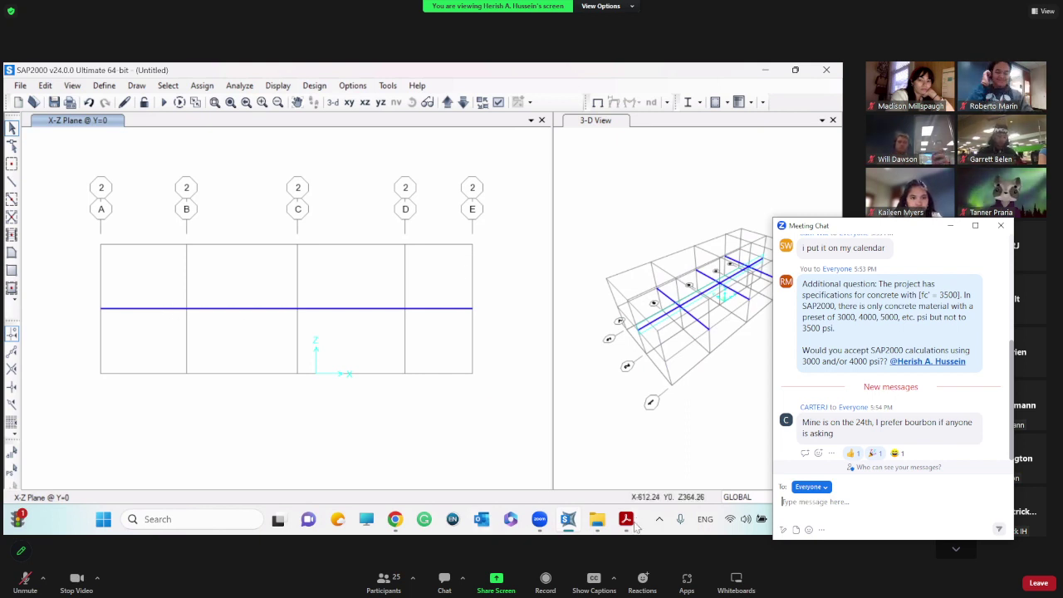
Step: Switch to Project.pdf to check the C1 and C2 locations on the column plan, and return to SAP2000
{"action": "mouse_move", "coordinate": [636, 525]}
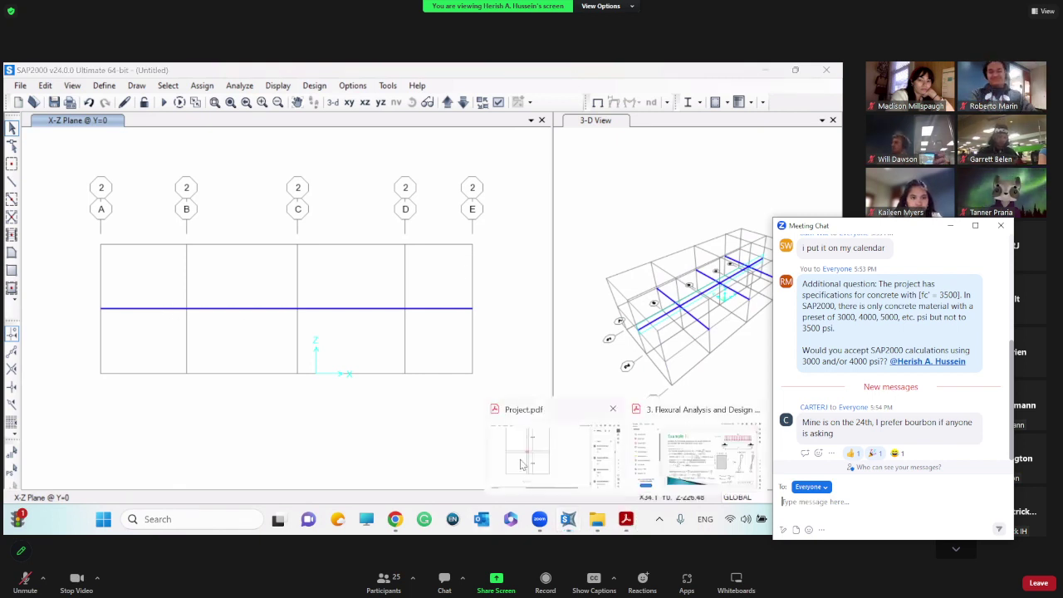
{"action": "left_click", "coordinate": [521, 464]}
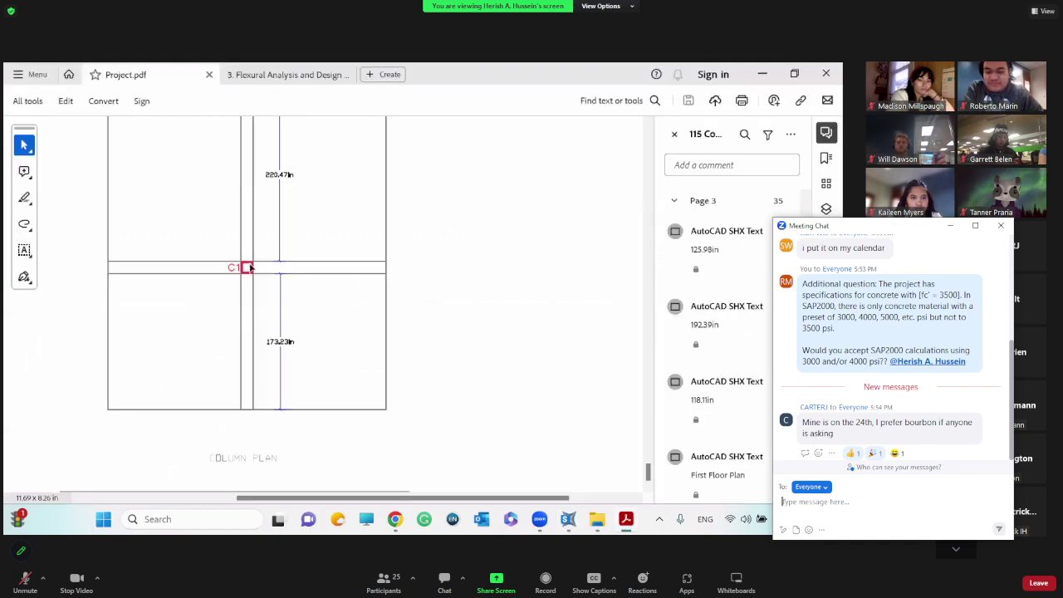
{"action": "scroll", "coordinate": [250, 266], "scroll_direction": "up", "scroll_amount": 10}
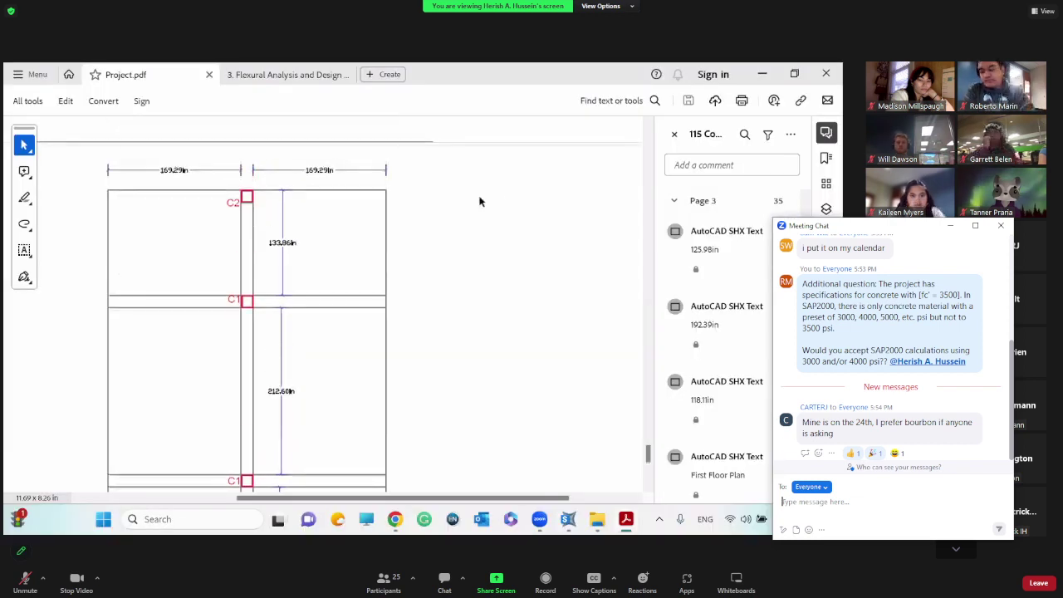
{"action": "left_click", "coordinate": [761, 74]}
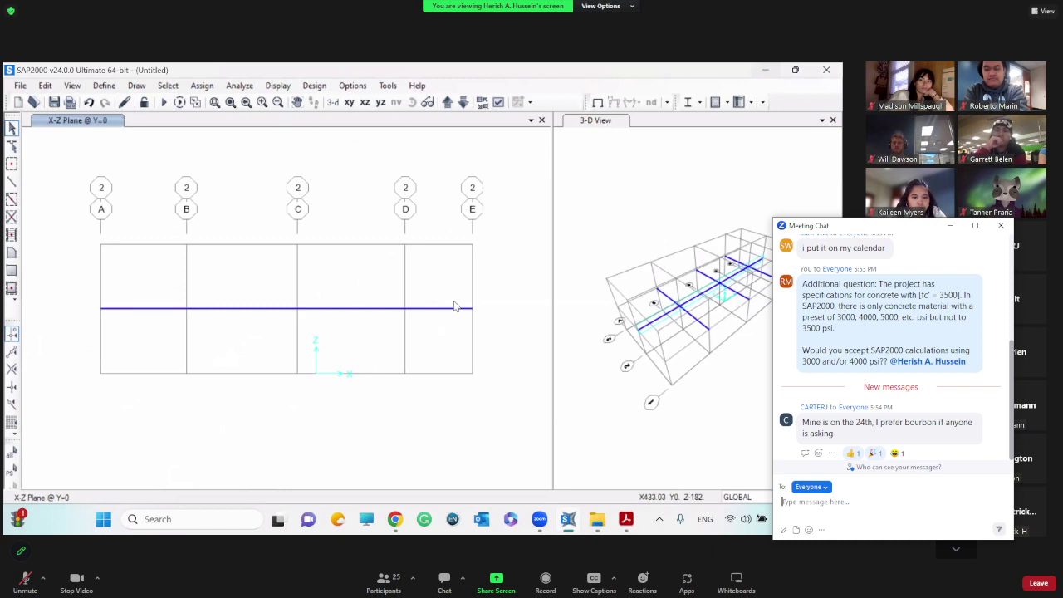
Step: Draw a frame with the columns section at grid line E in the Y = 0 elevation, from Z = 0 up to Z = 137
{"action": "left_click", "coordinate": [11, 182]}
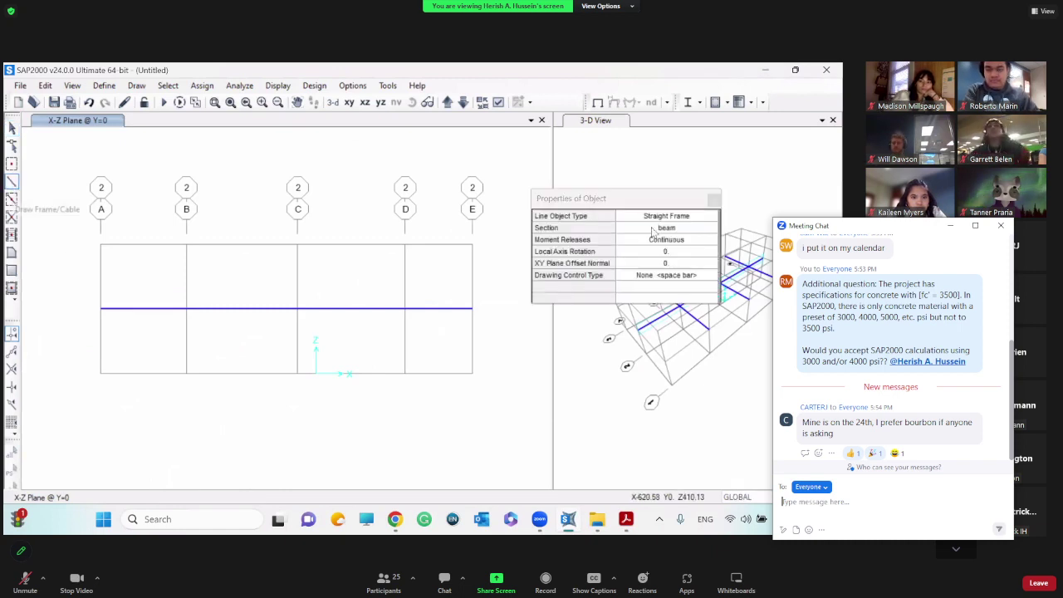
{"action": "left_click", "coordinate": [654, 229]}
{"action": "left_click", "coordinate": [654, 230]}
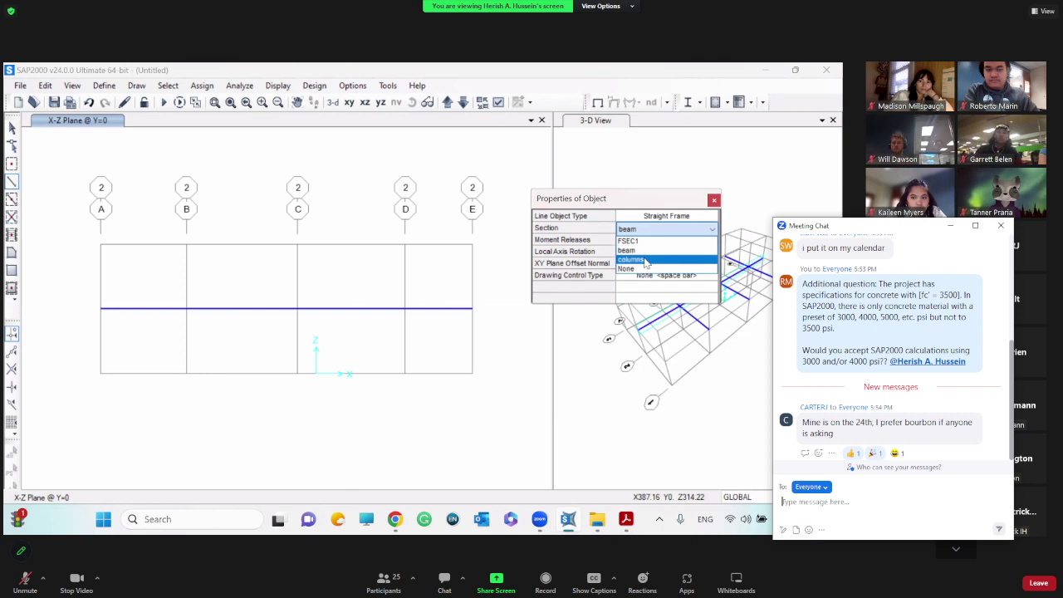
{"action": "left_click", "coordinate": [640, 259]}
{"action": "left_click", "coordinate": [472, 374]}
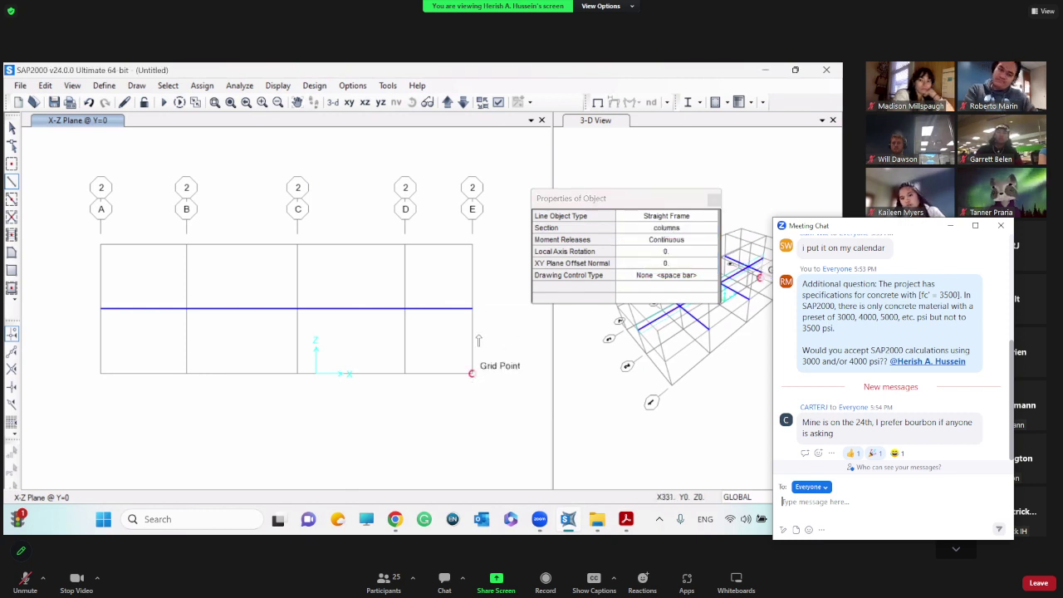
{"action": "left_click", "coordinate": [472, 309]}
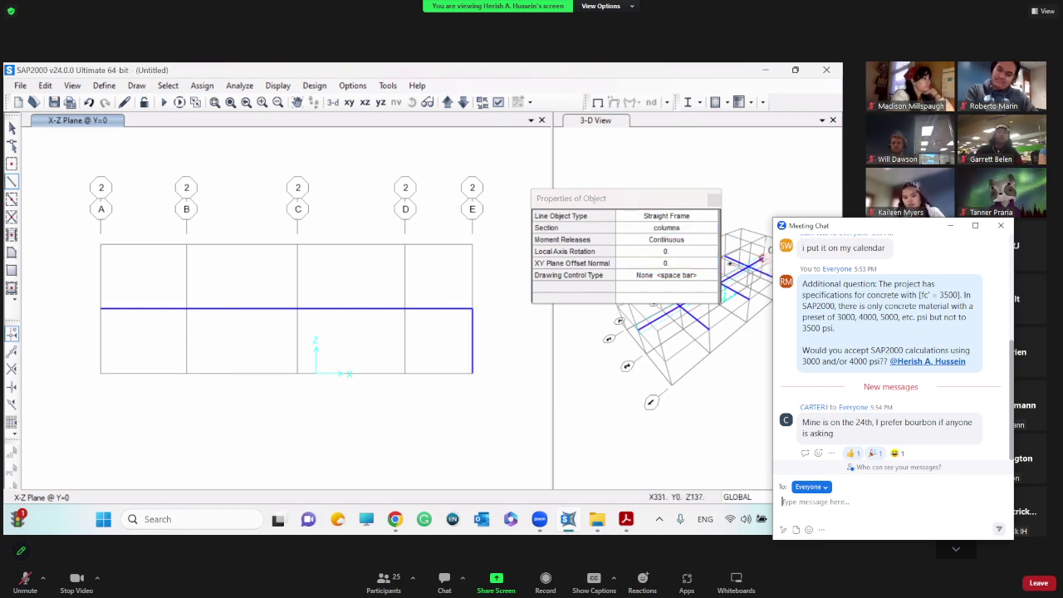
Step: Draw first-story frames with the columns section at grid lines D, C and B in the Y = 0 elevation, and end drawing
{"action": "left_click", "coordinate": [405, 374]}
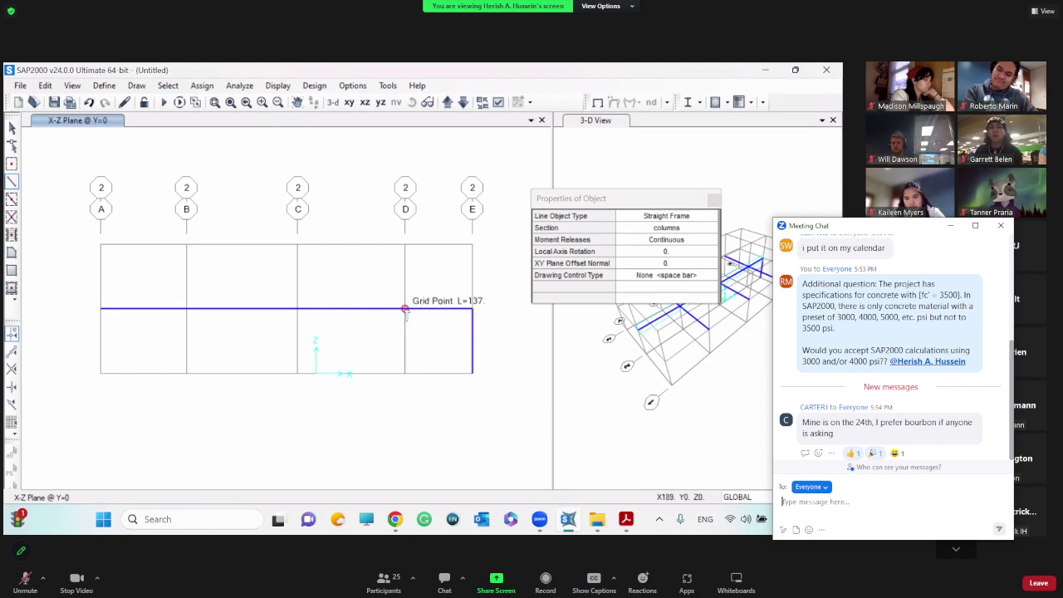
{"action": "left_click", "coordinate": [404, 309]}
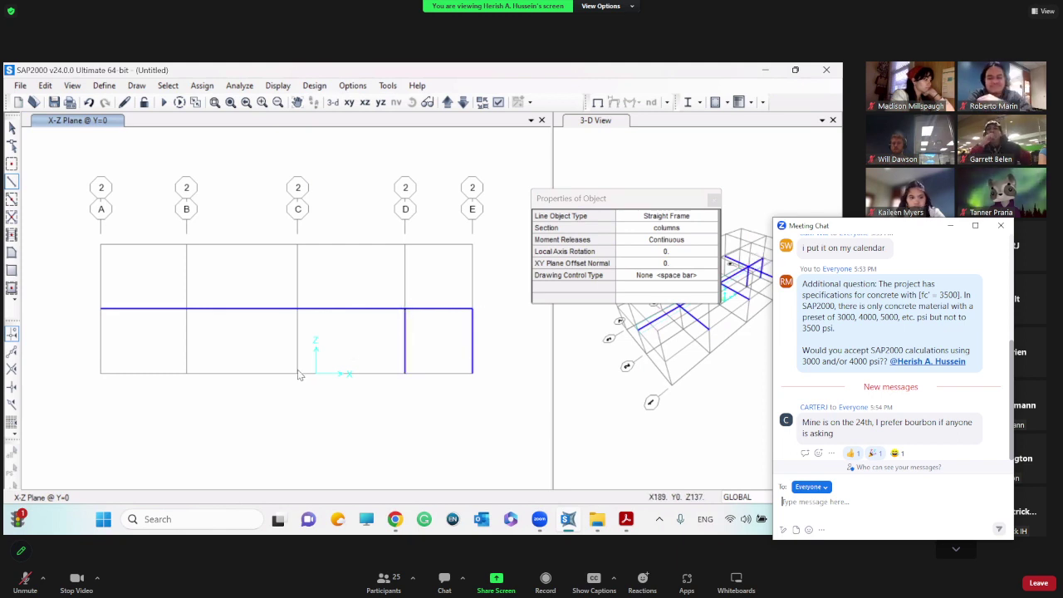
{"action": "left_click", "coordinate": [298, 374]}
{"action": "left_click", "coordinate": [298, 309]}
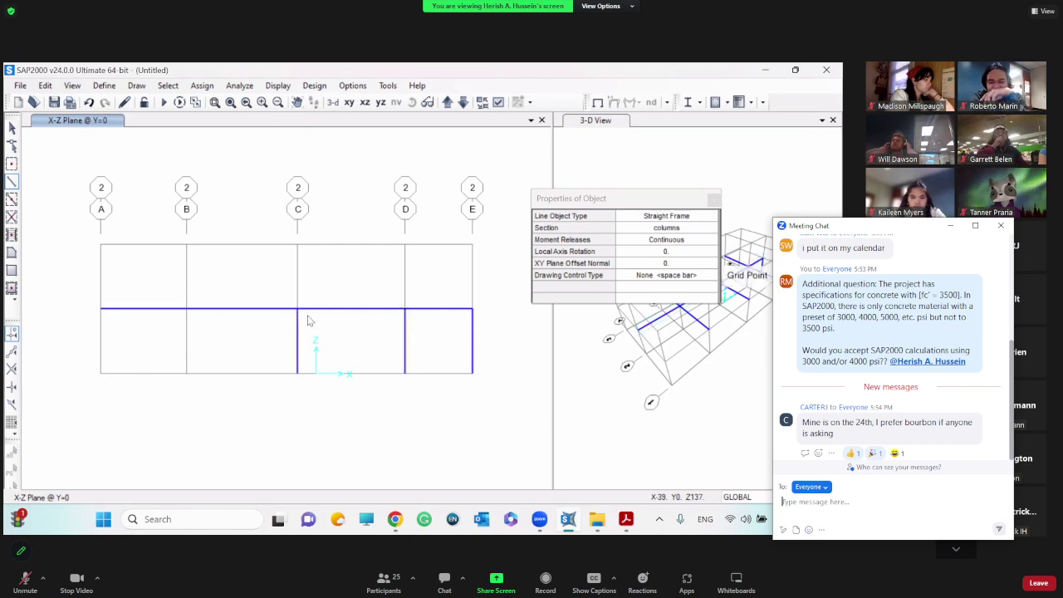
{"action": "left_click", "coordinate": [186, 374]}
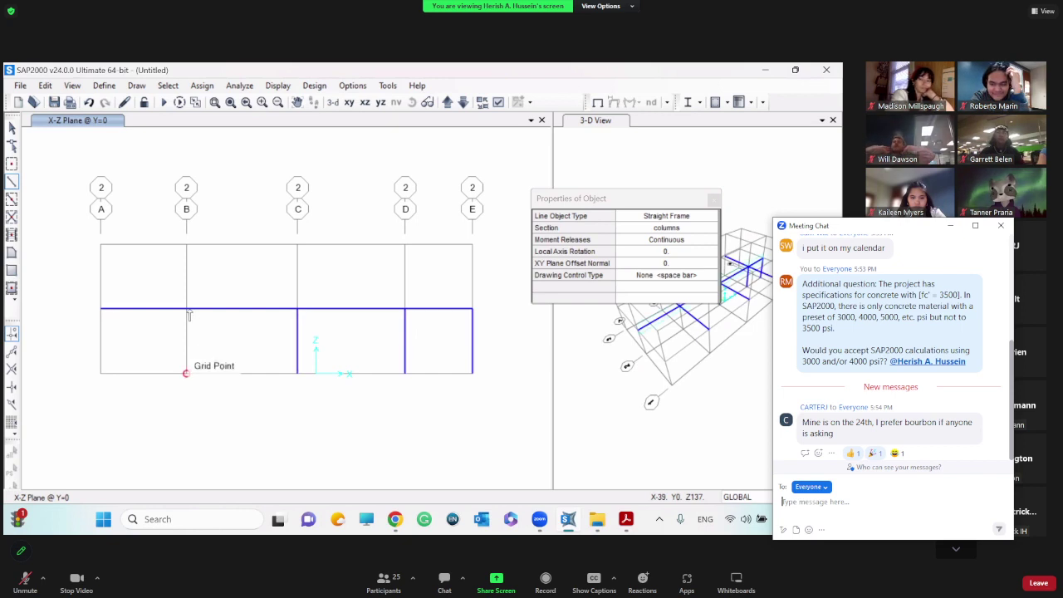
{"action": "left_click", "coordinate": [186, 309]}
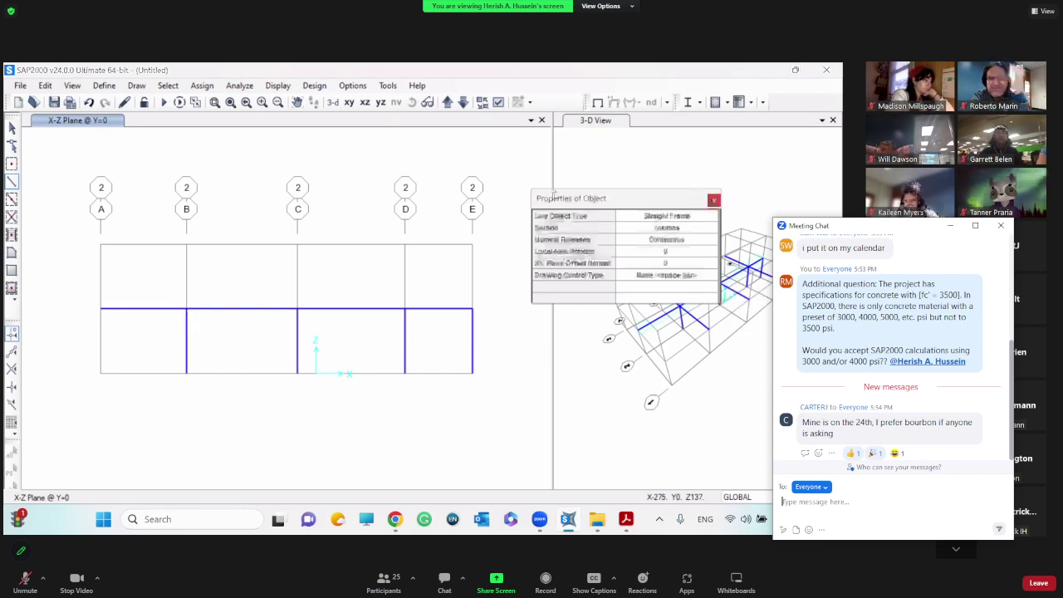
{"action": "left_click", "coordinate": [713, 200]}
{"action": "key", "text": "Escape"}
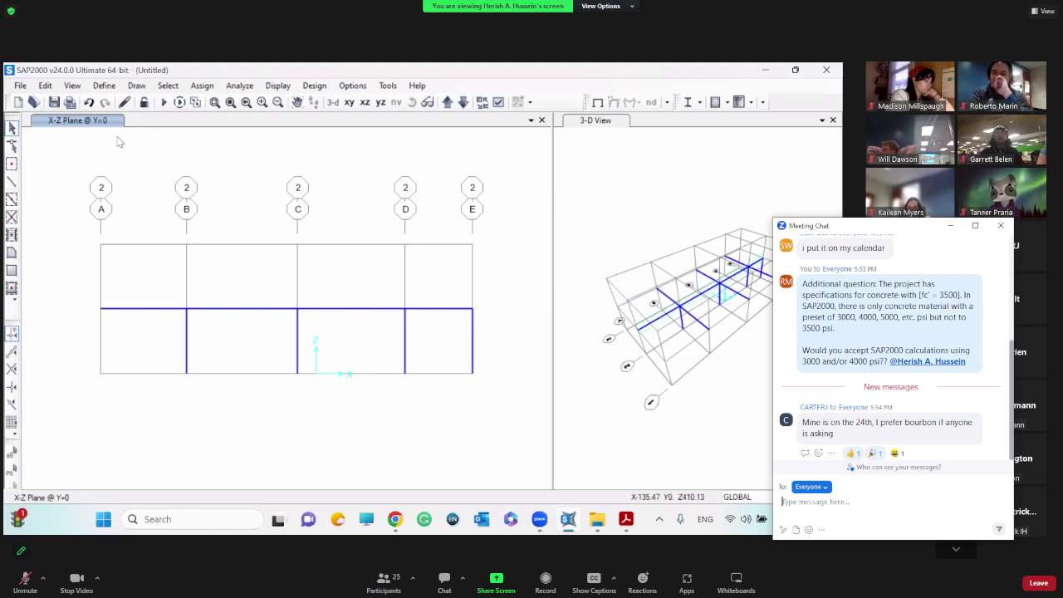
Step: Fill all eight bays of the X-Y plane at Z = 137 with slab 7 areas
{"action": "left_click", "coordinate": [335, 102]}
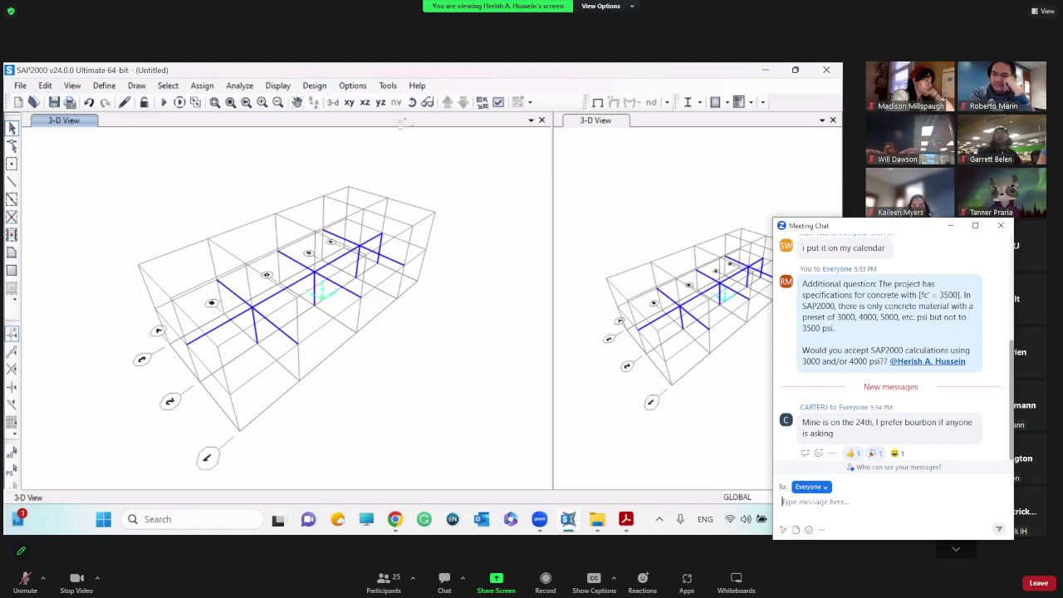
{"action": "left_click", "coordinate": [348, 103]}
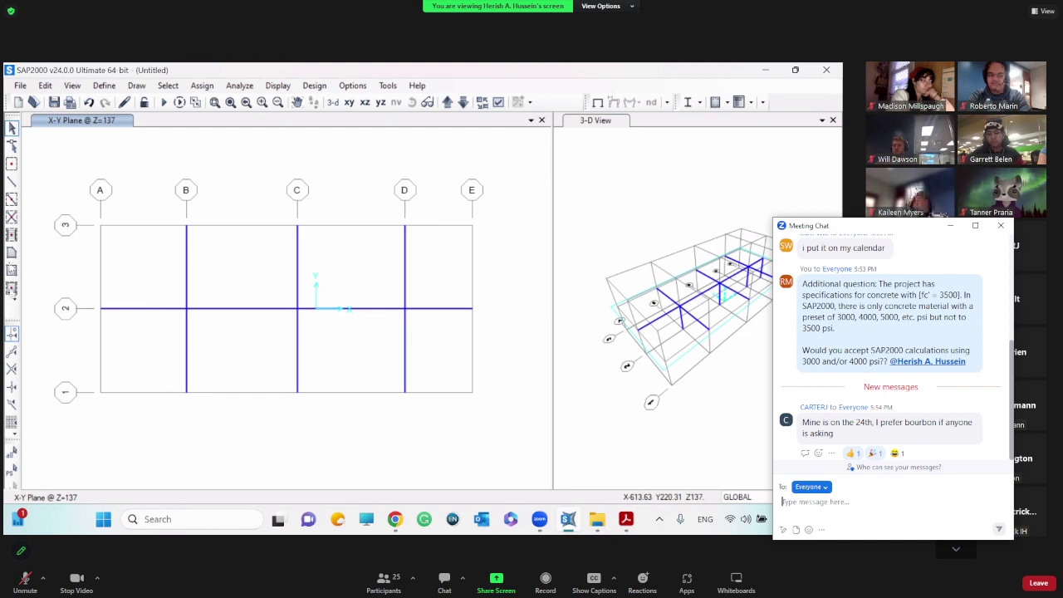
{"action": "left_click", "coordinate": [11, 288]}
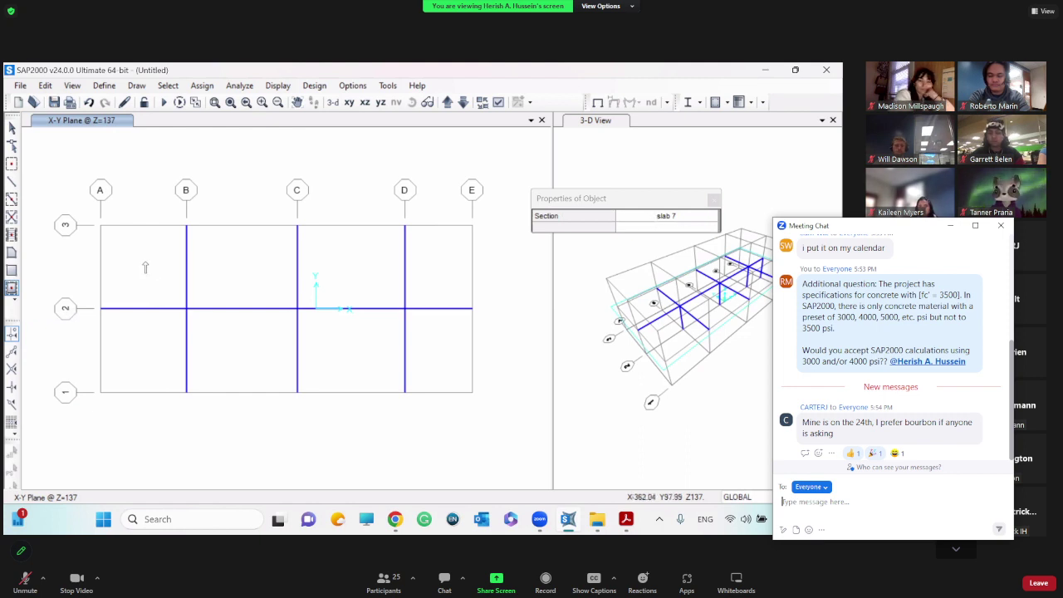
{"action": "left_click", "coordinate": [144, 341]}
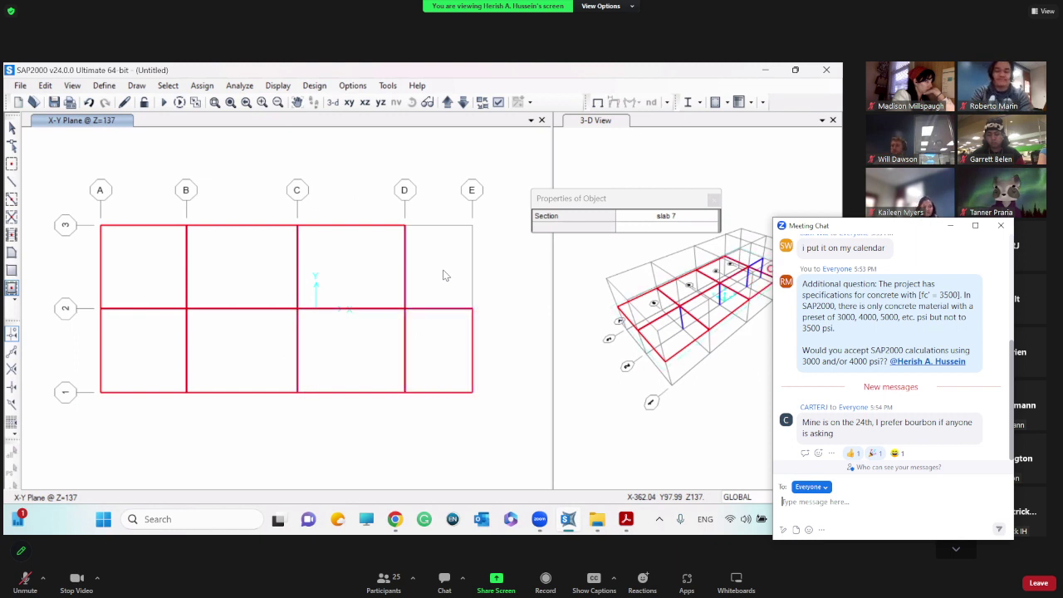
{"action": "left_click", "coordinate": [443, 275]}
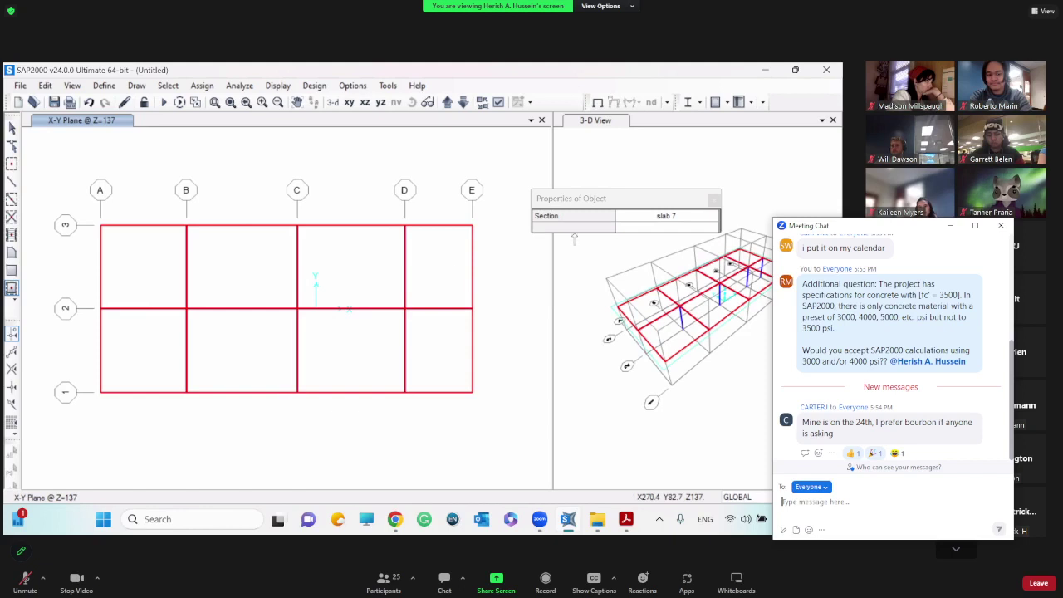
{"action": "key", "text": "Escape"}
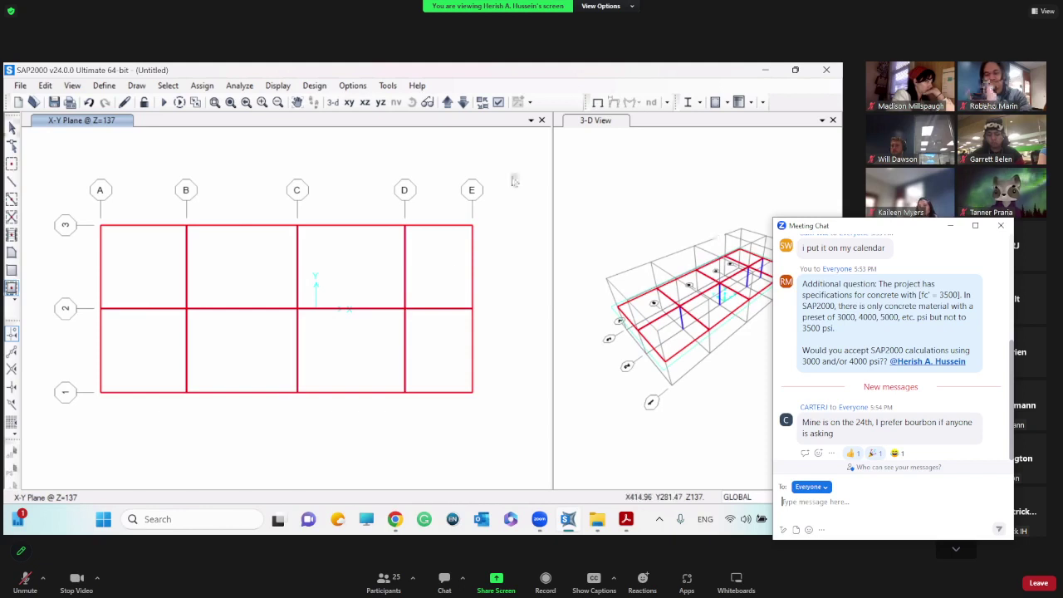
Step: Apply the Extrude view type to the 3-D view
{"action": "left_click", "coordinate": [605, 125]}
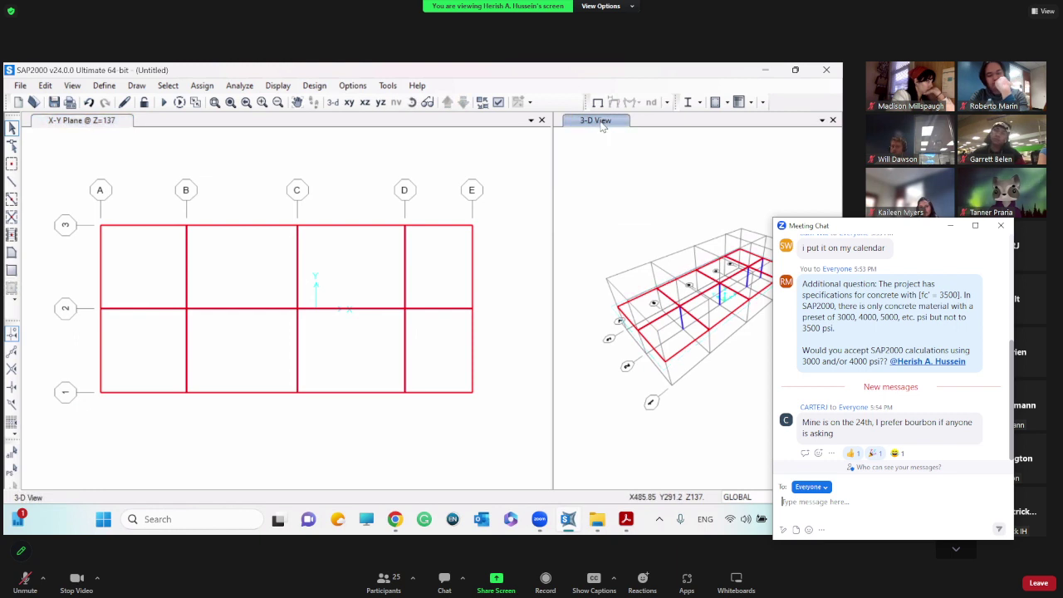
{"action": "left_click", "coordinate": [499, 103]}
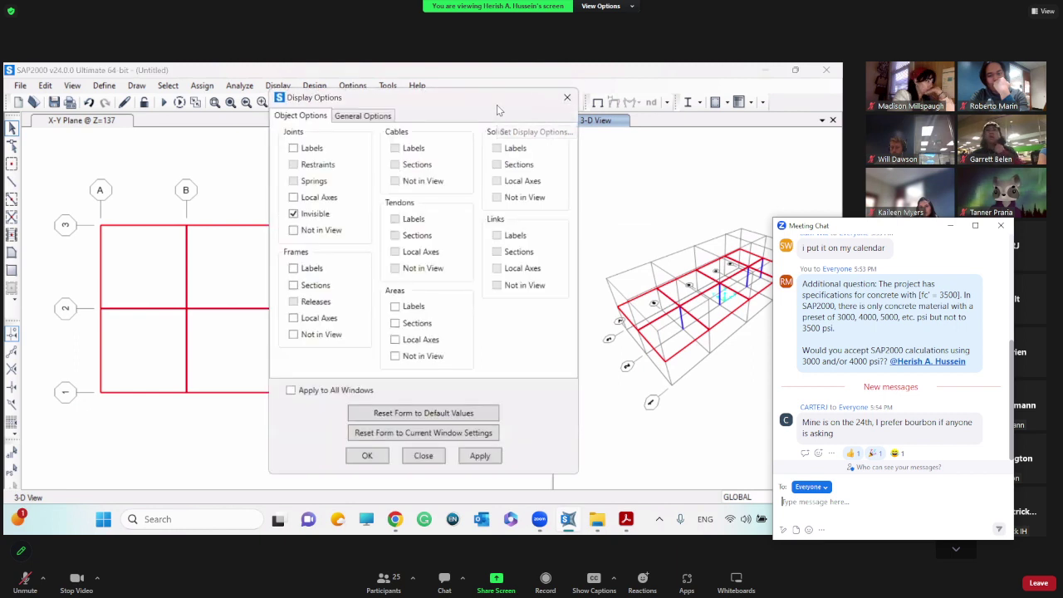
{"action": "left_click", "coordinate": [391, 116]}
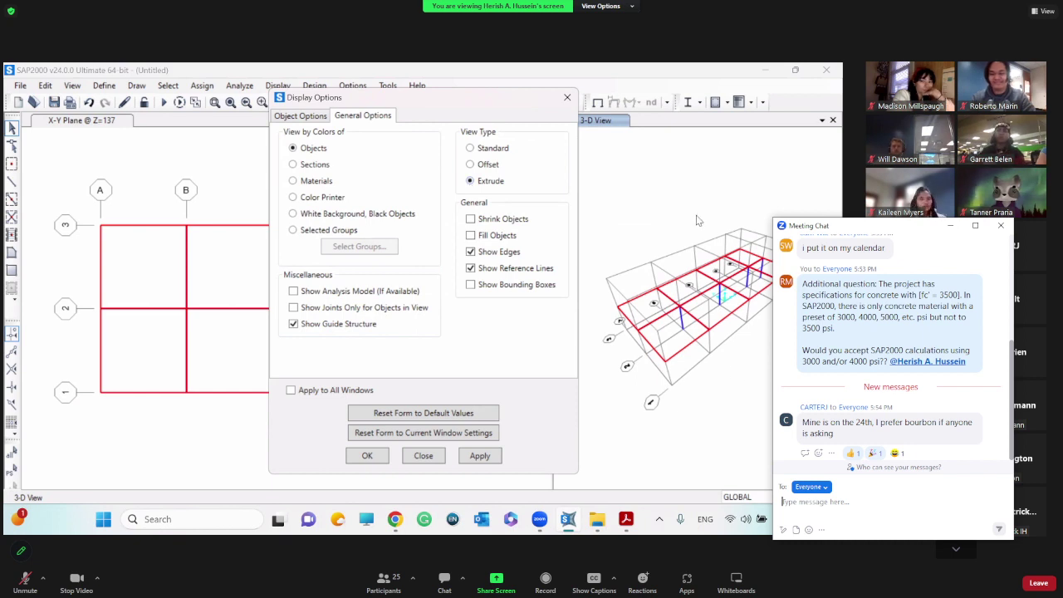
{"action": "left_click", "coordinate": [479, 456]}
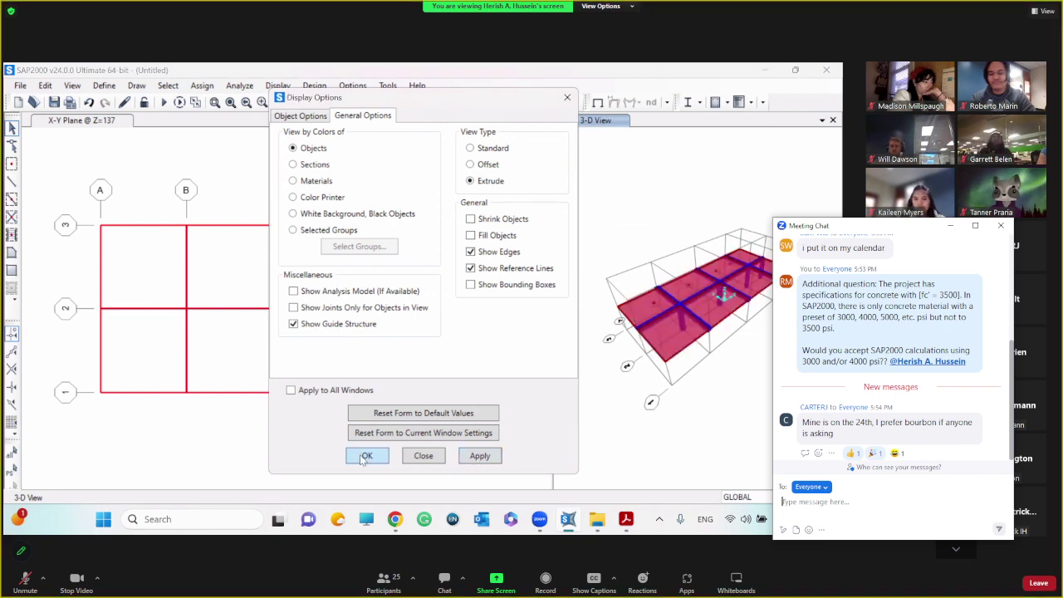
Step: Capture the display options and extruded model, and attach the snip to the Discord draft captioned "click 3d view (right window) and then ✅"
{"action": "key", "text": "super+shift+s"}
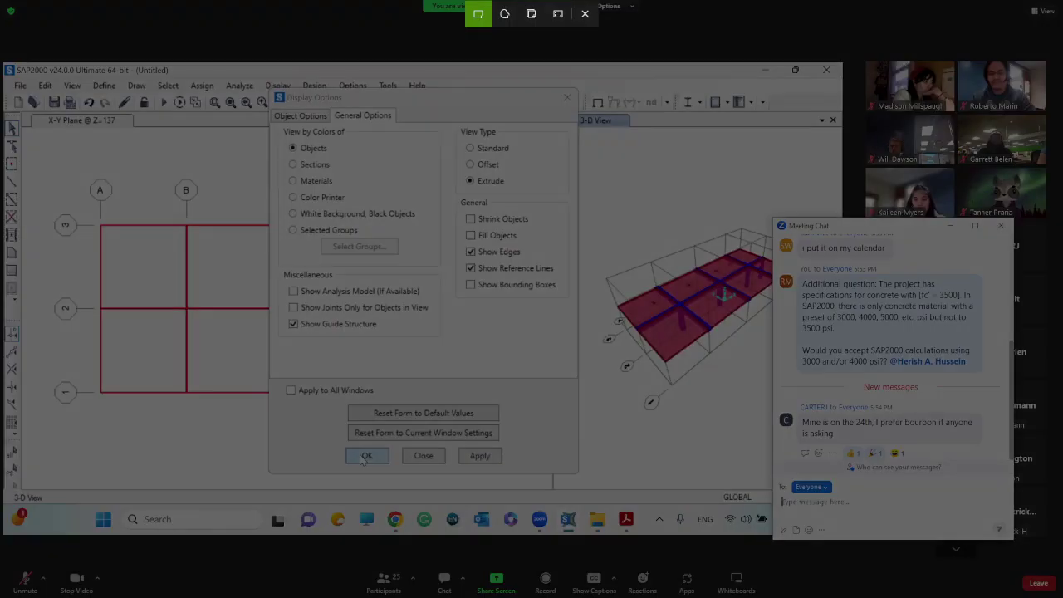
{"action": "left_click_drag", "start_coordinate": [272, 88], "coordinate": [769, 470]}
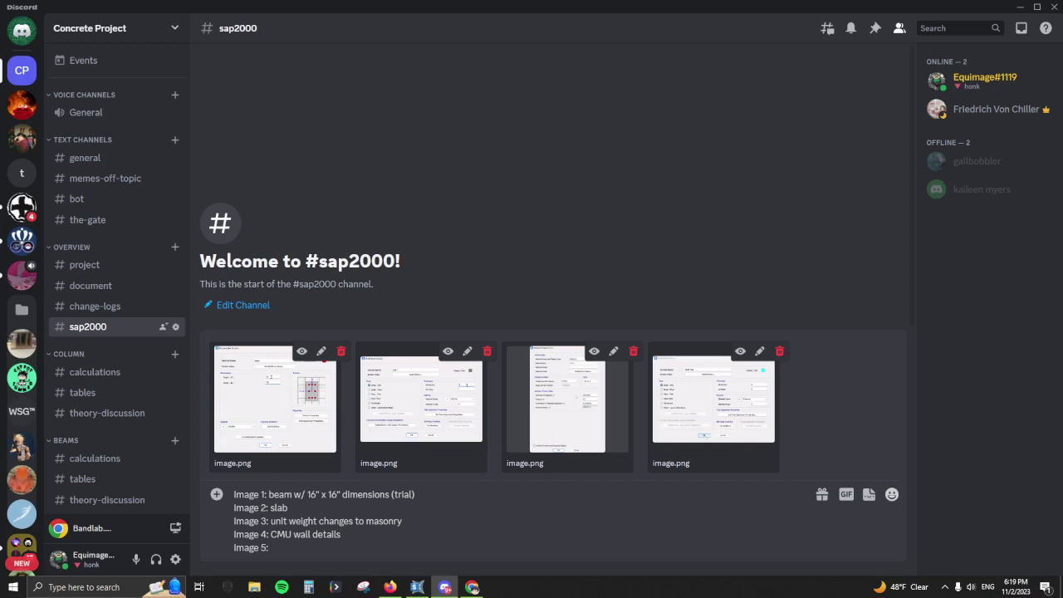
{"action": "type", "text": "click 3d view (right window) and then :chec"}
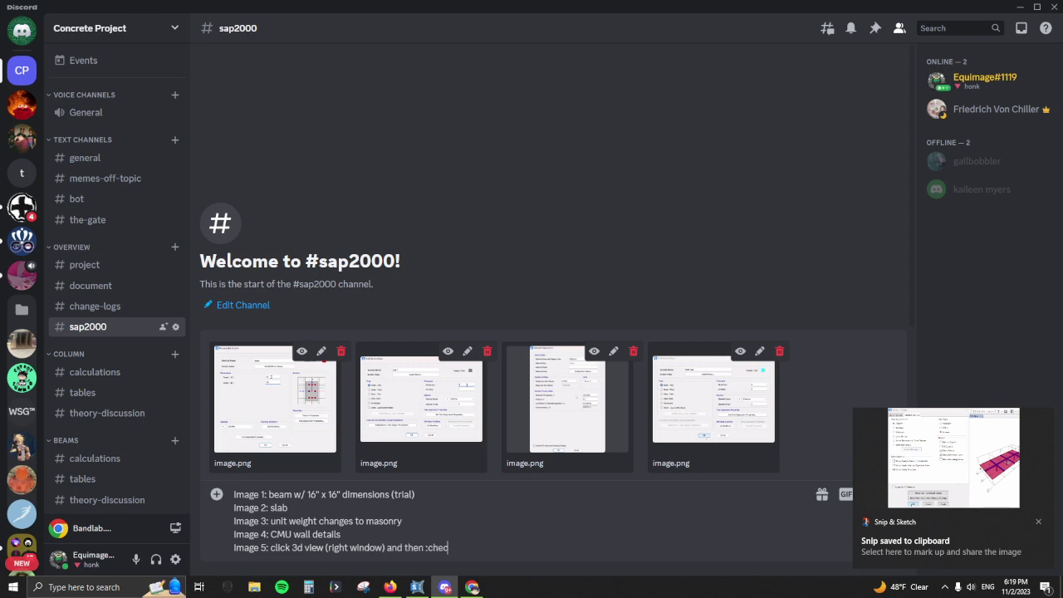
{"action": "type", "text": "k"}
{"action": "key", "text": "Down"}
{"action": "key", "text": "Down"}
{"action": "key", "text": "Down"}
{"action": "key", "text": "Return"}
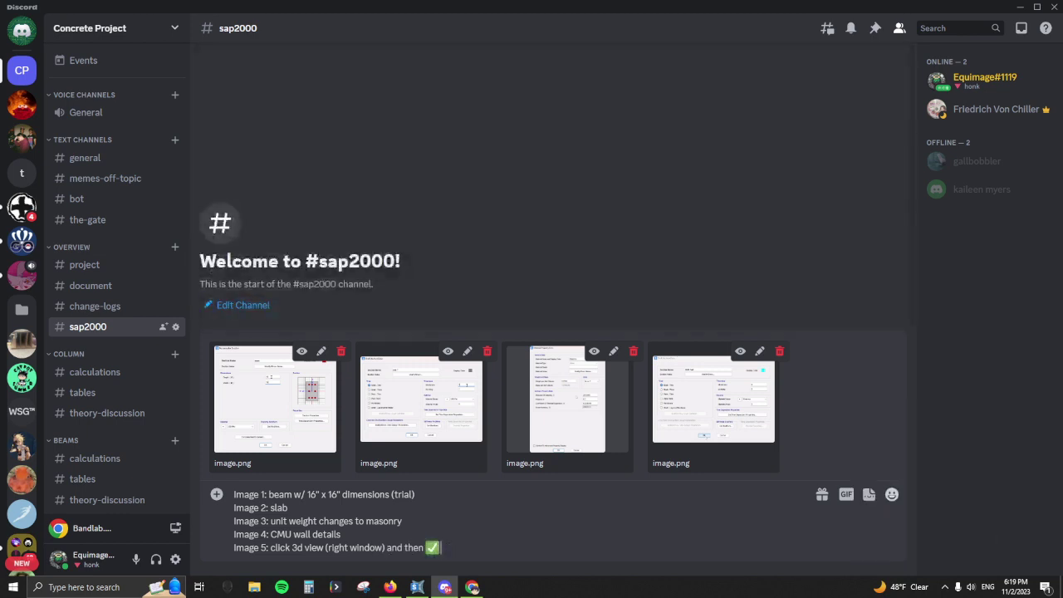
{"action": "key", "text": "ctrl+v"}
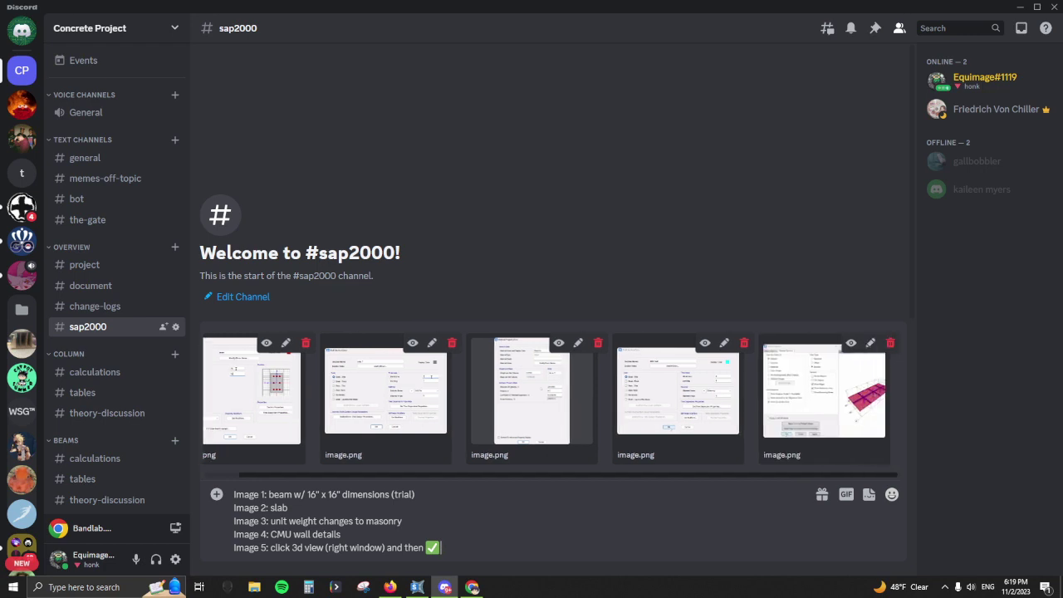
Step: Complete the Image 5 caption with "and extrude then apply OK", and start another "Image" line below it
{"action": "type", "text": "and extrude then apply OK"}
{"action": "key", "text": "shift+Return"}
{"action": "type", "text": "Image"}
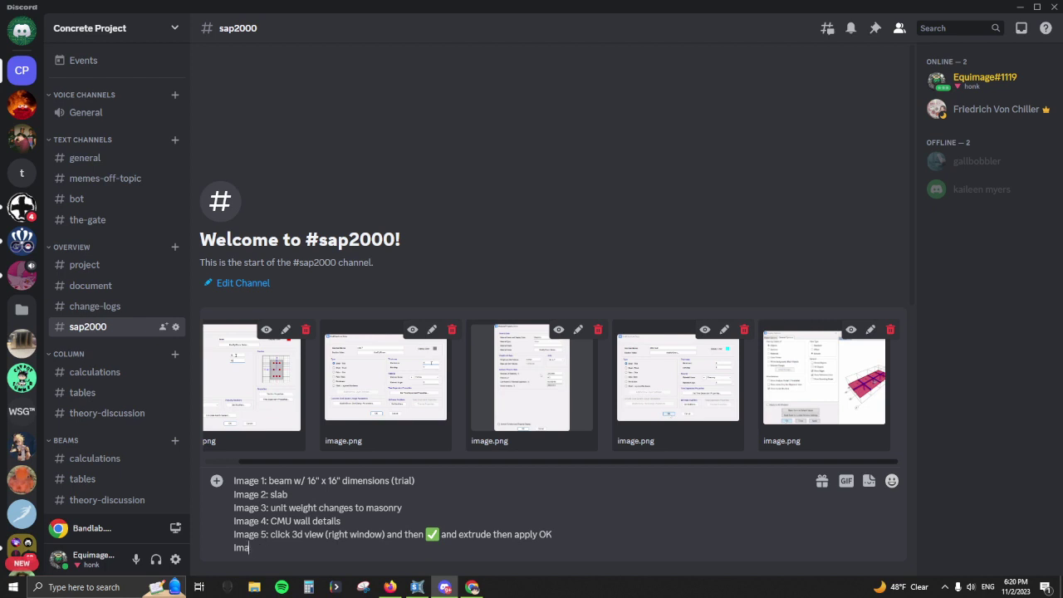
{"action": "key", "text": "Return"}
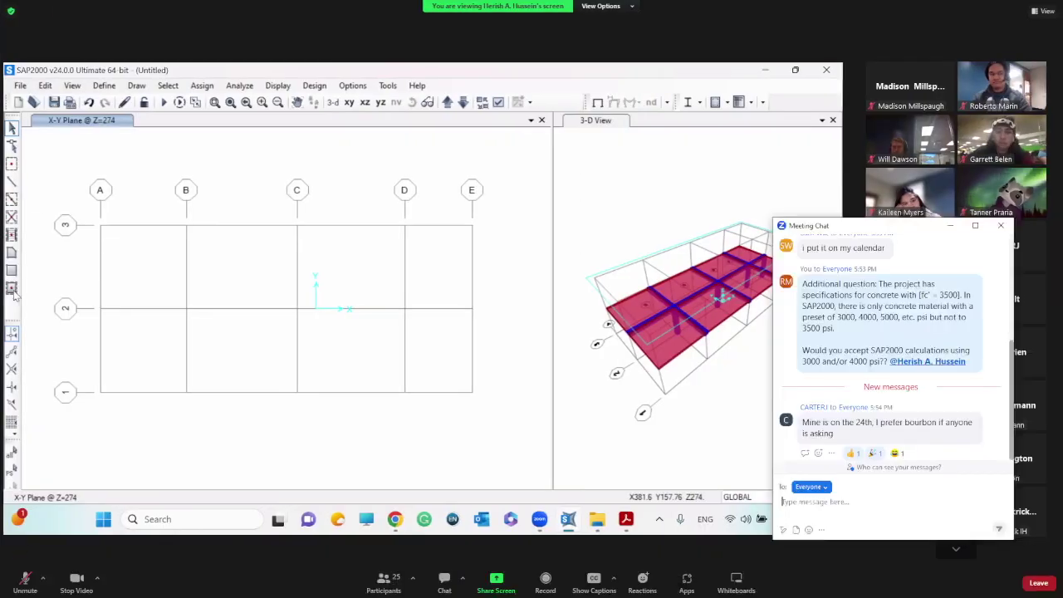
Step: In SAP2000, fill all eight bays of the X-Y plane at Z = 274 with slab 7 areas
{"action": "left_click", "coordinate": [12, 288]}
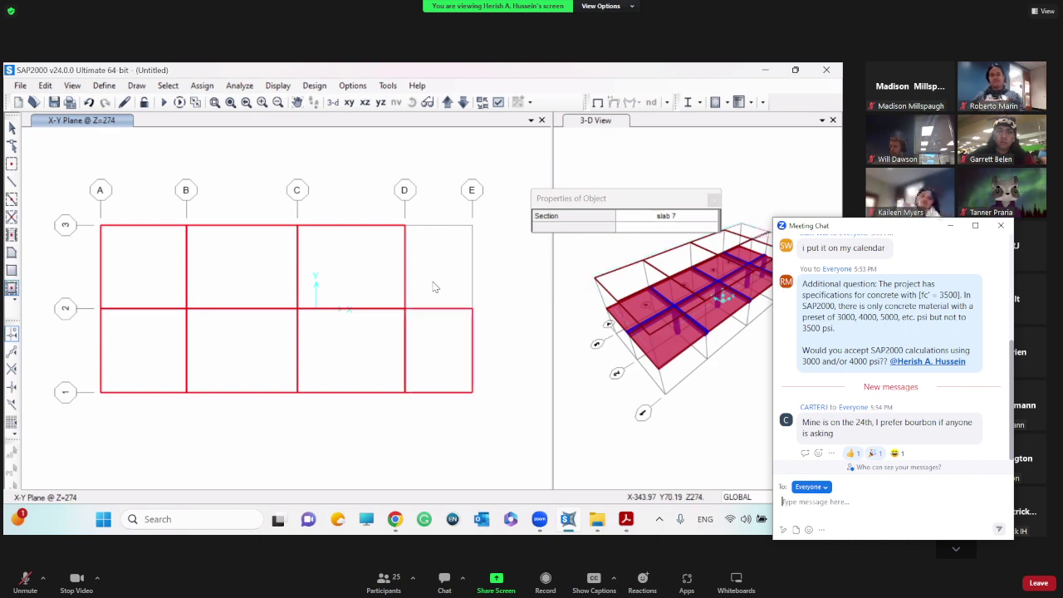
{"action": "left_click", "coordinate": [433, 288]}
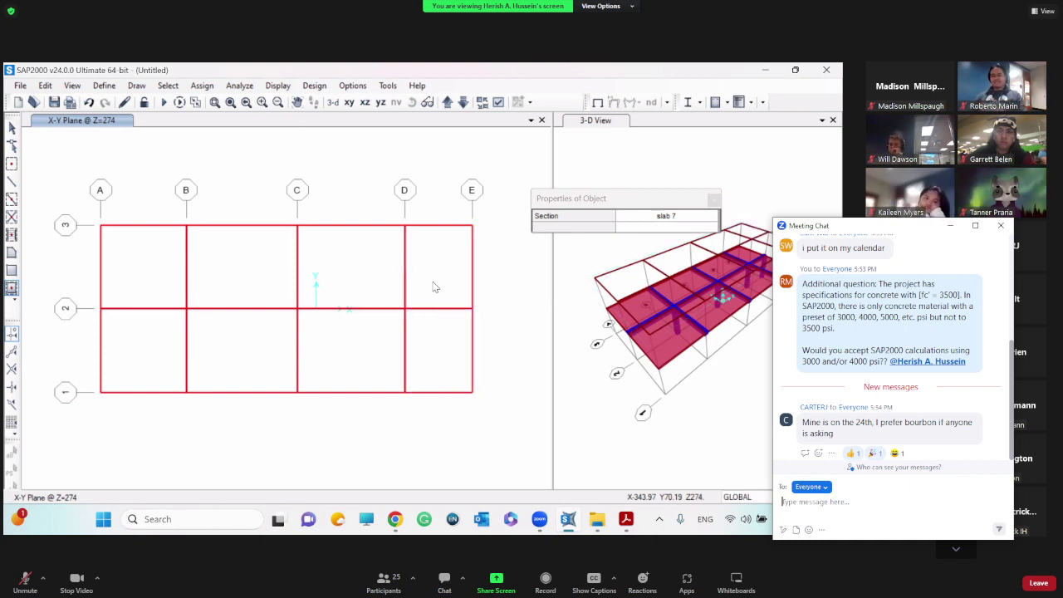
{"action": "left_click", "coordinate": [714, 200]}
{"action": "key", "text": "Escape"}
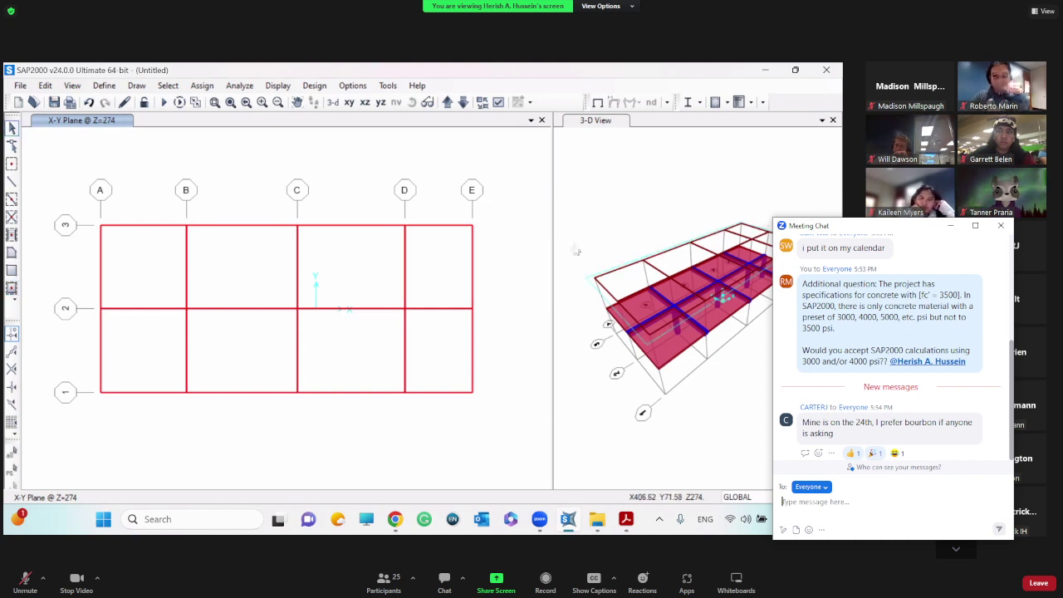
Step: Reapply the display options to the 3-D view so the Z = 274 slabs are drawn extruded
{"action": "left_click", "coordinate": [602, 124]}
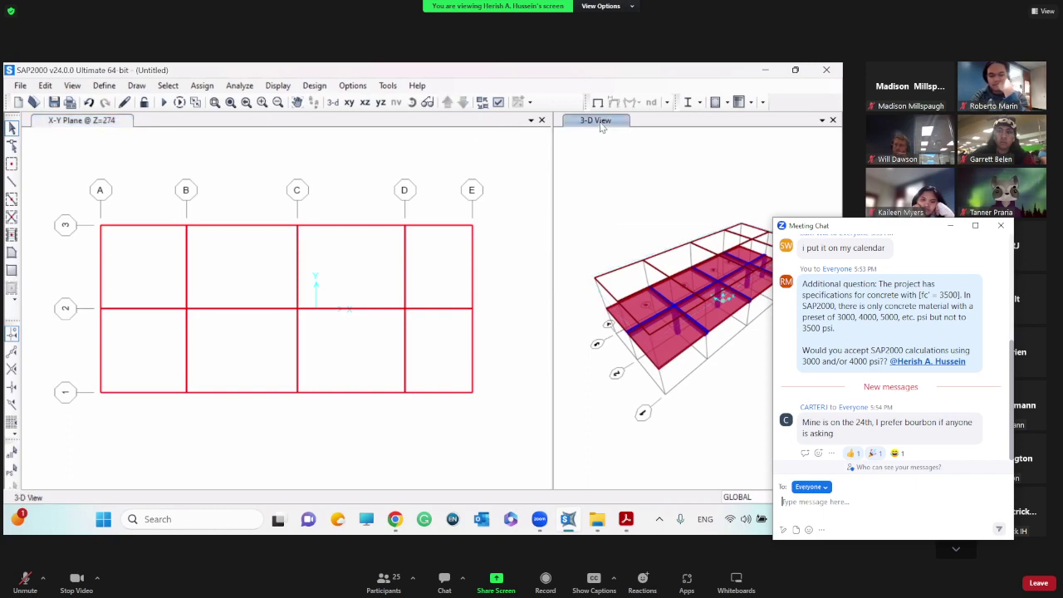
{"action": "left_click", "coordinate": [497, 102]}
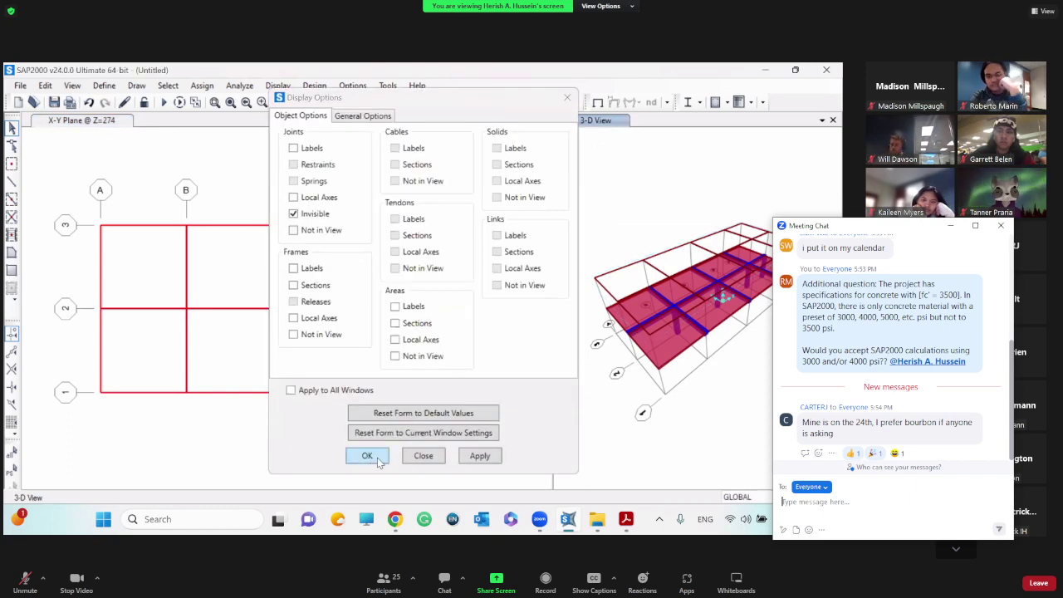
{"action": "left_click", "coordinate": [368, 458]}
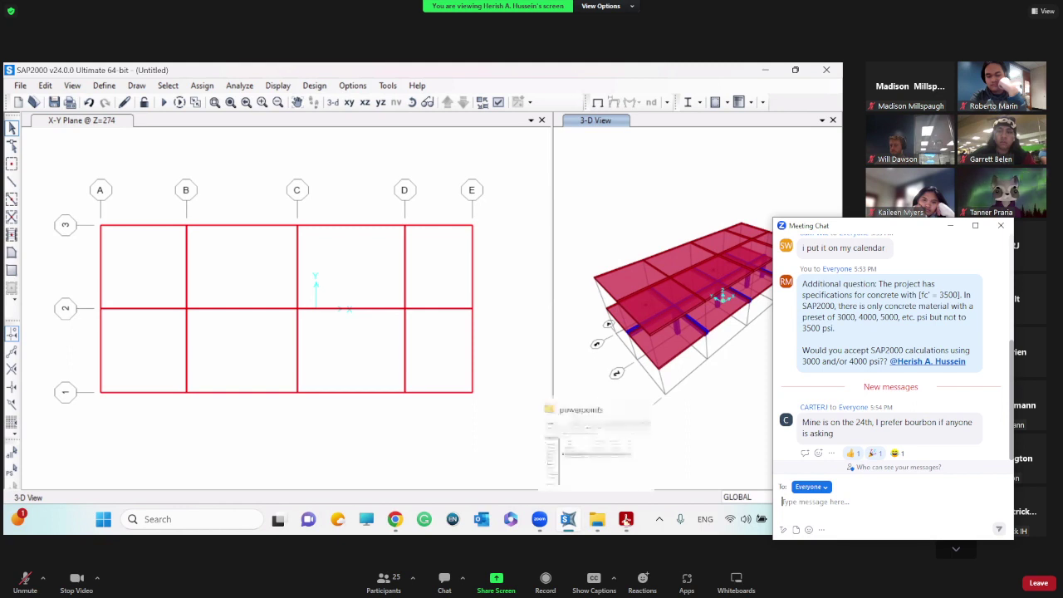
Step: Switch to Project.pdf and examine the B1 and B2 locations on the beams plan
{"action": "mouse_move", "coordinate": [627, 519]}
{"action": "left_click", "coordinate": [525, 473]}
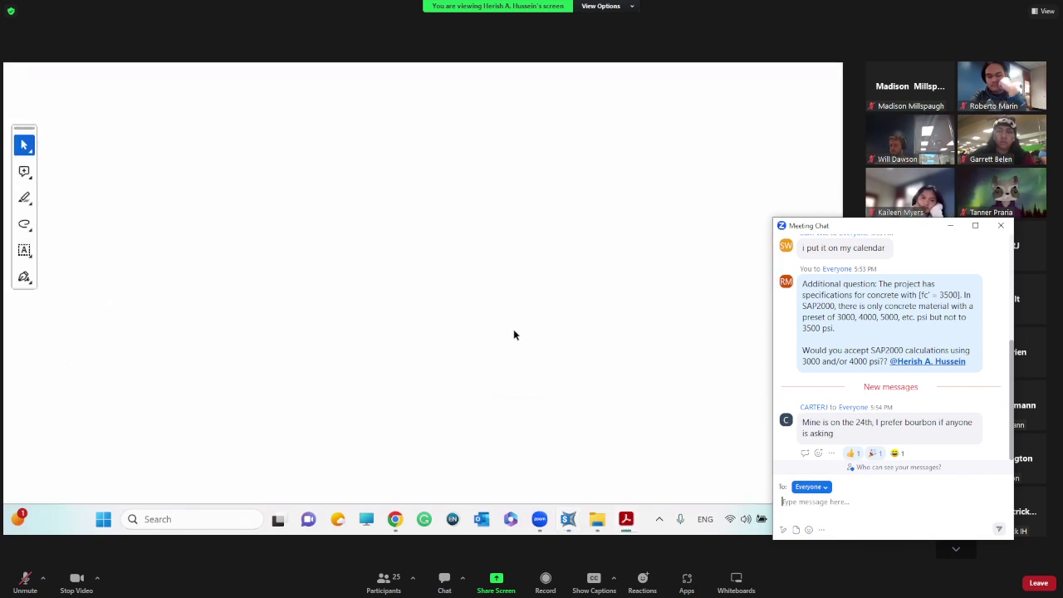
{"action": "scroll", "coordinate": [473, 255], "scroll_direction": "down", "scroll_amount": 5}
{"action": "scroll", "coordinate": [473, 255], "scroll_direction": "down", "scroll_amount": 10}
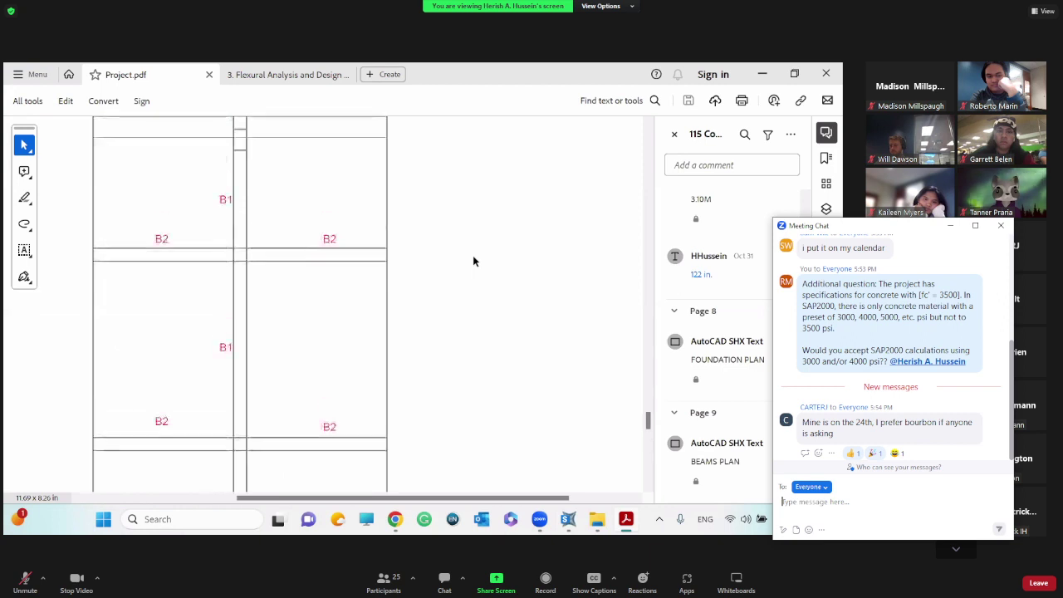
Step: Examine the basement, first-floor and upper-floor plans in Project.pdf, including their open areas and room layout
{"action": "scroll", "coordinate": [473, 260], "scroll_direction": "down", "scroll_amount": 10}
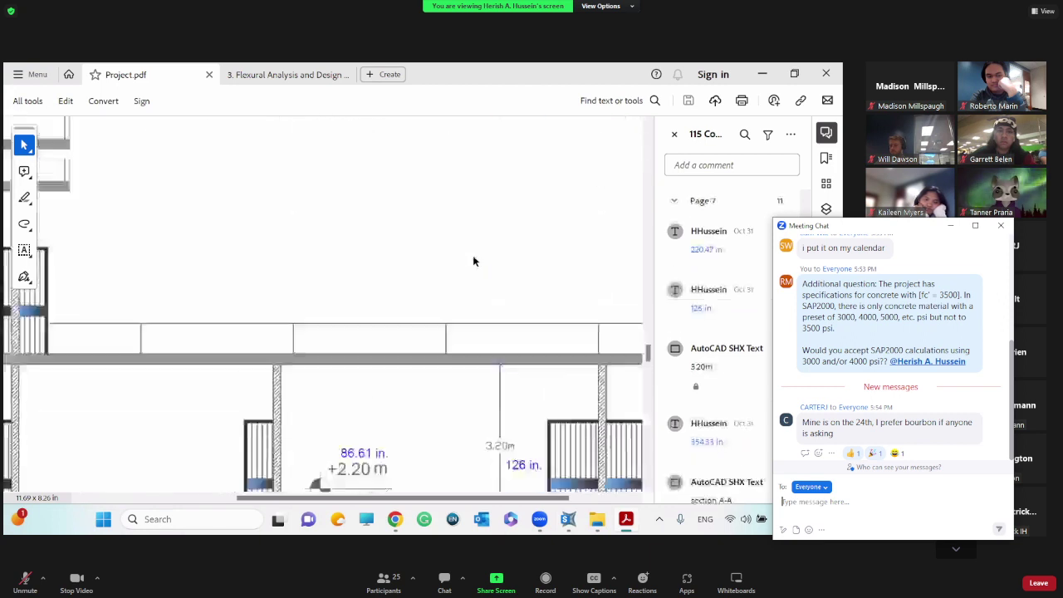
{"action": "scroll", "coordinate": [474, 261], "scroll_direction": "up", "scroll_amount": 5}
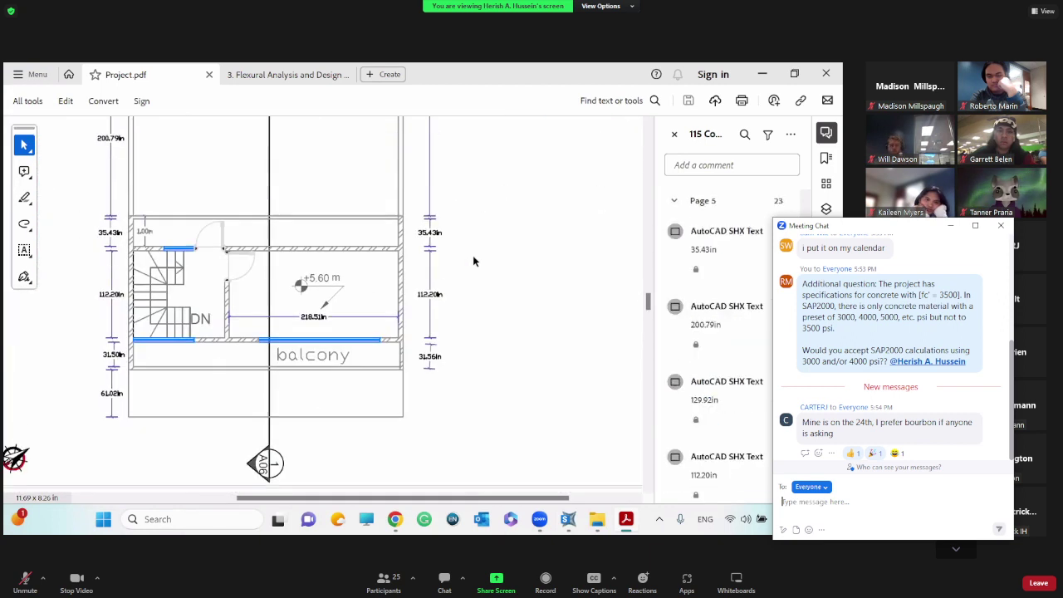
{"action": "scroll", "coordinate": [473, 261], "scroll_direction": "down", "scroll_amount": 2, "text": "ctrl"}
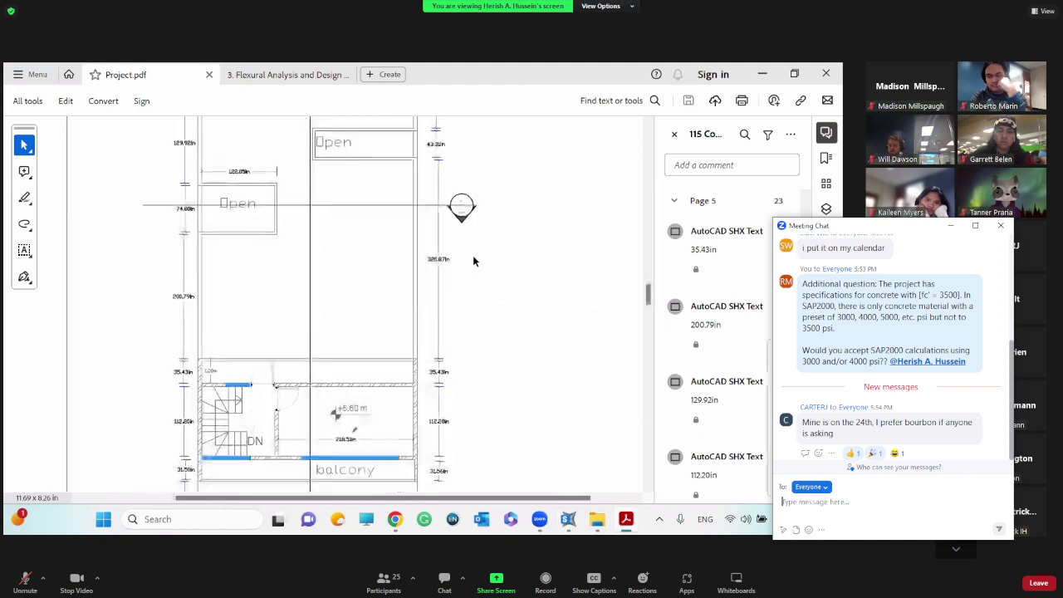
{"action": "scroll", "coordinate": [474, 261], "scroll_direction": "up", "scroll_amount": 5}
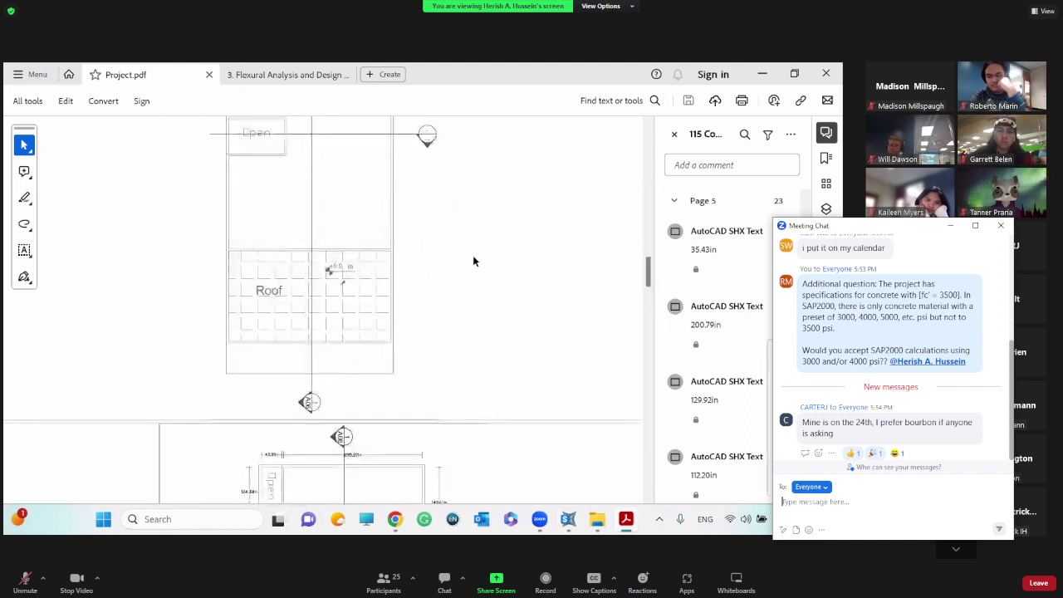
{"action": "scroll", "coordinate": [473, 261], "scroll_direction": "up", "scroll_amount": 5}
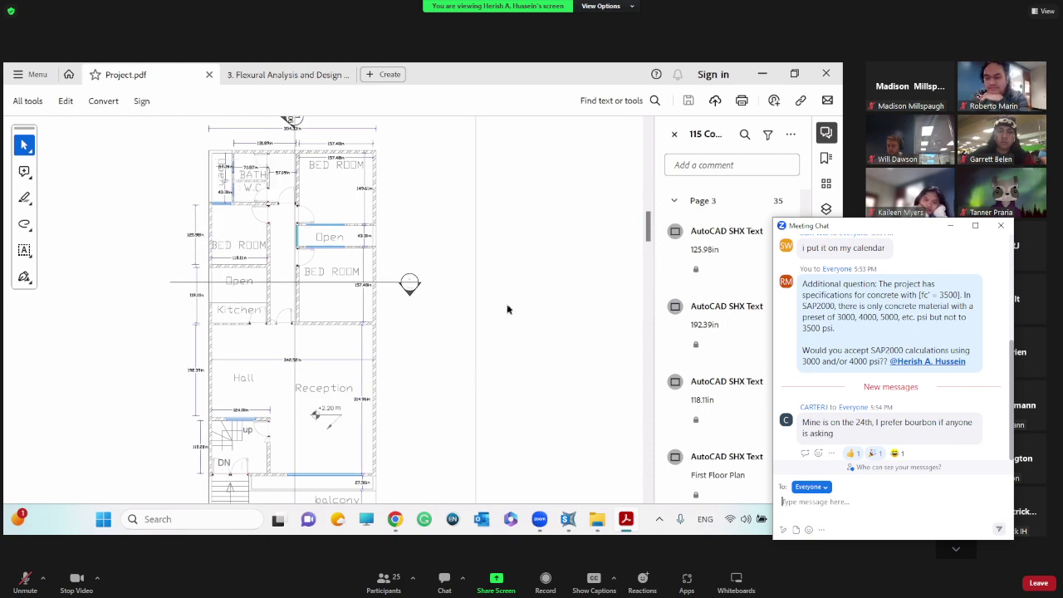
{"action": "scroll", "coordinate": [507, 306], "scroll_direction": "down", "scroll_amount": 5}
{"action": "scroll", "coordinate": [507, 310], "scroll_direction": "down", "scroll_amount": 5}
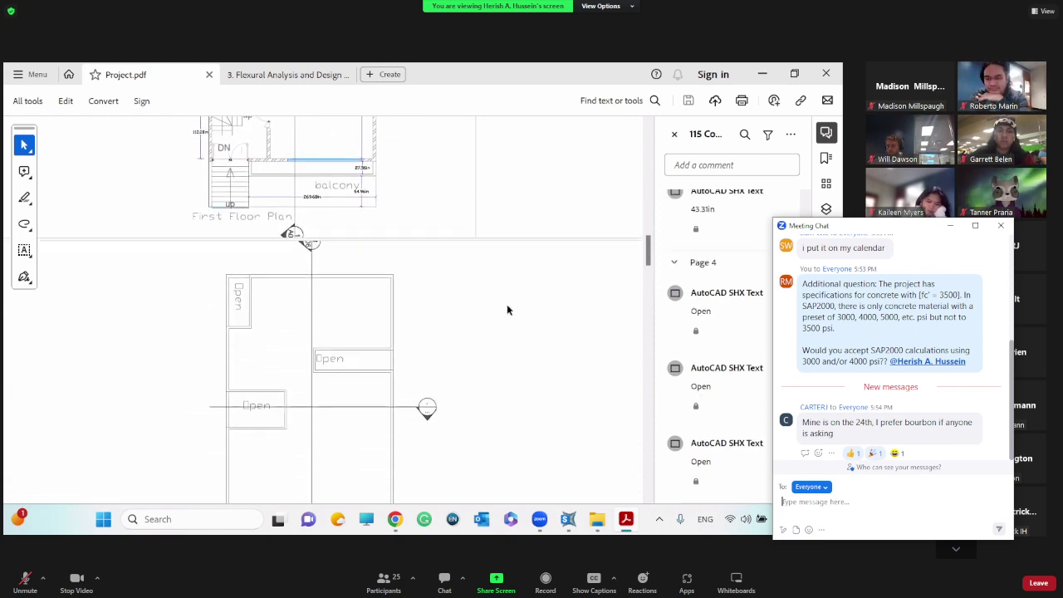
{"action": "scroll", "coordinate": [507, 310], "scroll_direction": "up", "scroll_amount": 7}
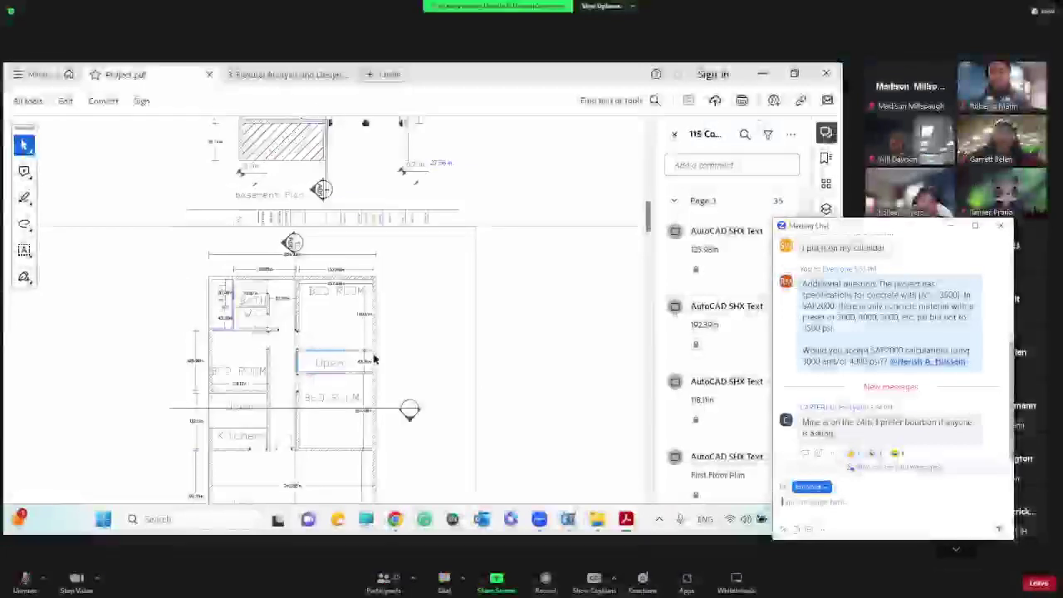
{"action": "scroll", "coordinate": [433, 281], "scroll_direction": "up", "scroll_amount": 2}
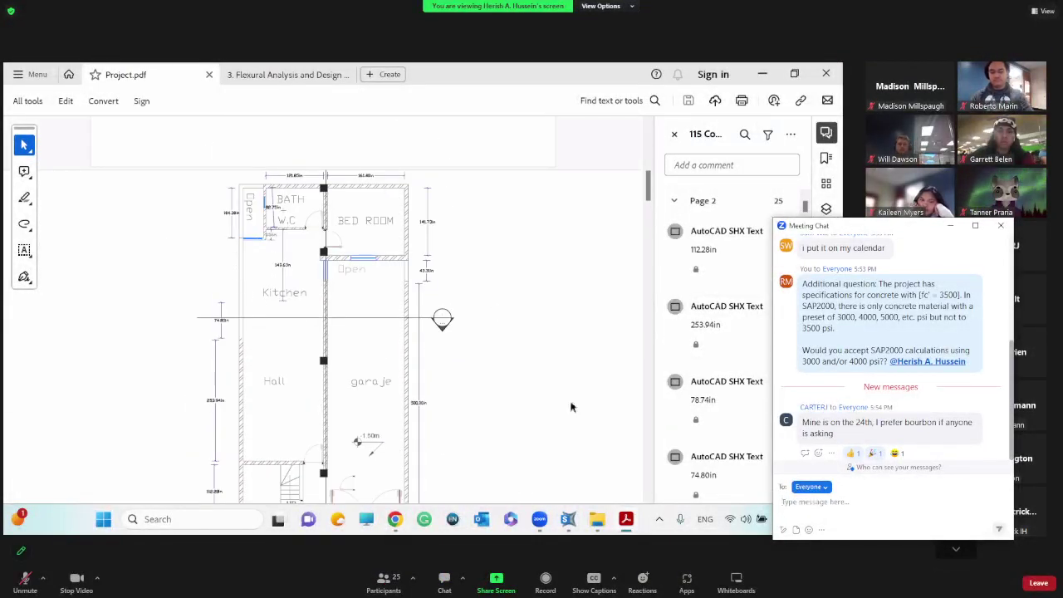
Step: Switch to SAP2000 and change the X-Y plan window to the X-Z elevation at Y=-177, keeping the other window in 3-D
{"action": "left_click", "coordinate": [569, 524]}
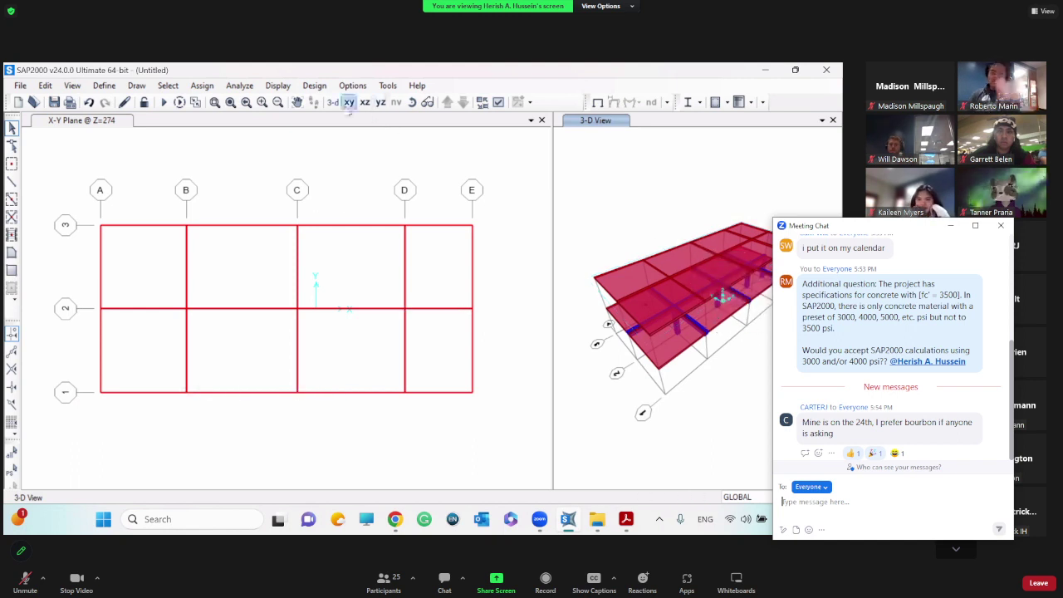
{"action": "left_click", "coordinate": [364, 106]}
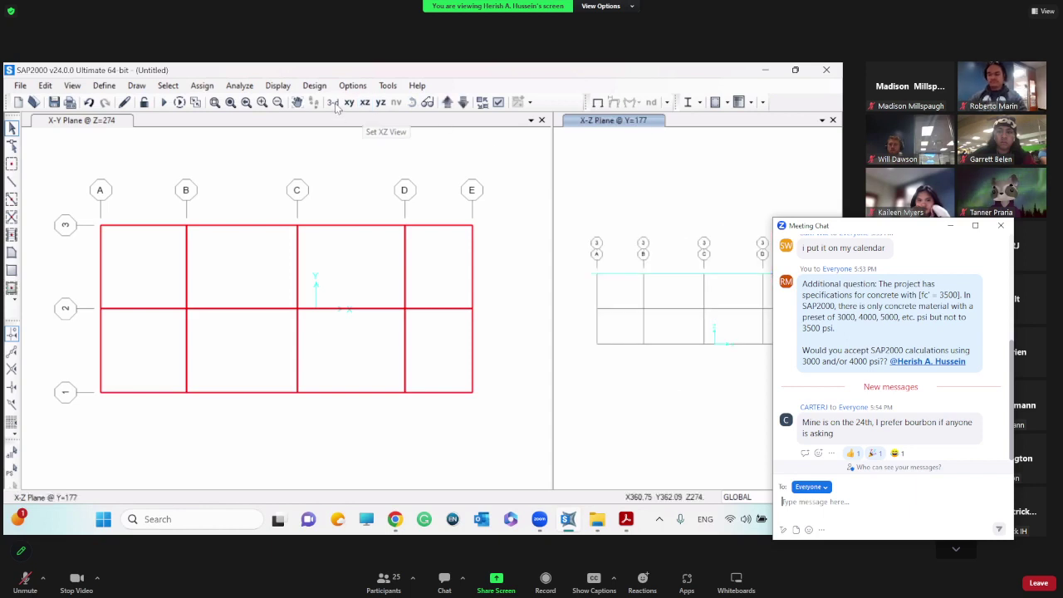
{"action": "left_click", "coordinate": [333, 102]}
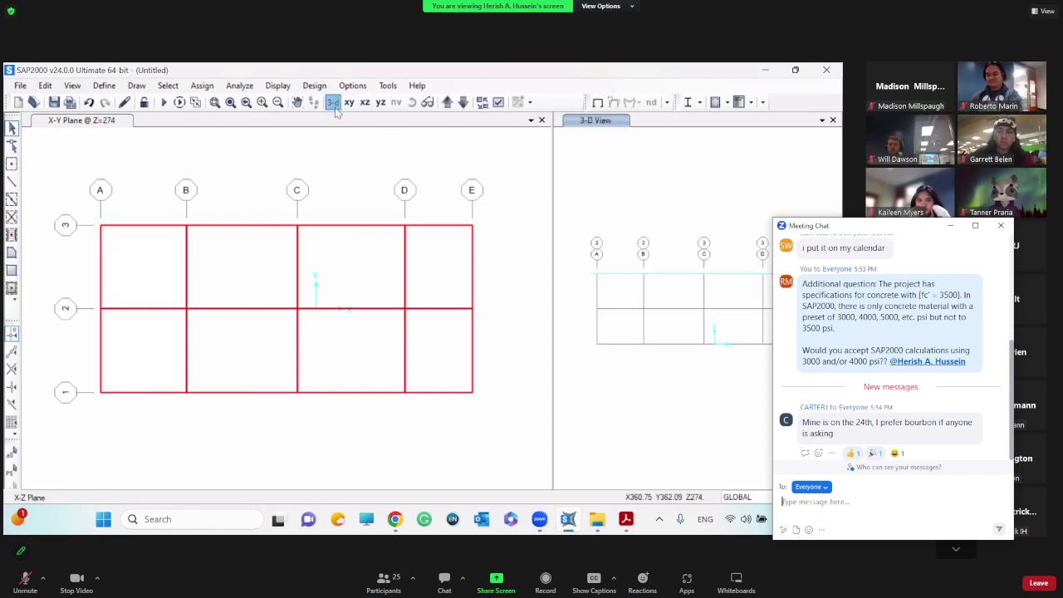
{"action": "left_click", "coordinate": [104, 127]}
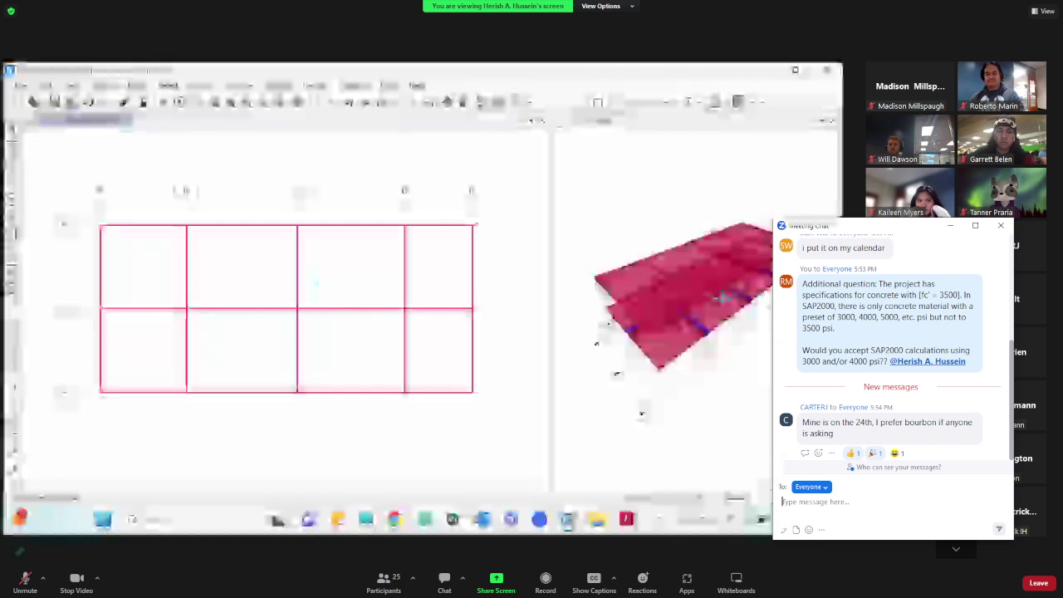
{"action": "left_click", "coordinate": [365, 102]}
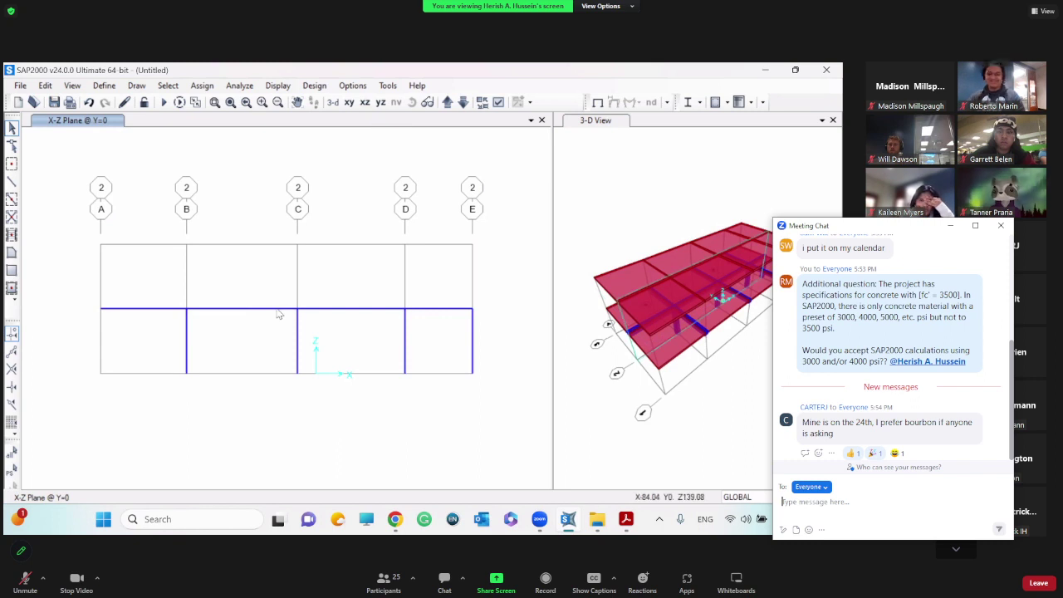
{"action": "left_click", "coordinate": [462, 103]}
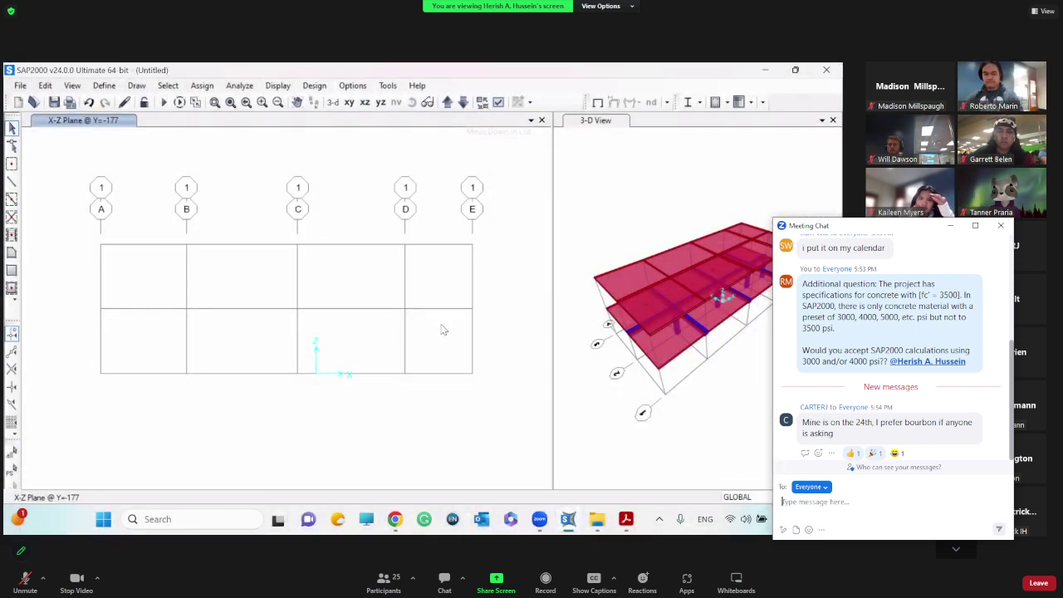
Step: Quick-draw CMU Wall areas in all eight grid bays of the X-Z elevation at Y=-177
{"action": "left_click", "coordinate": [12, 288]}
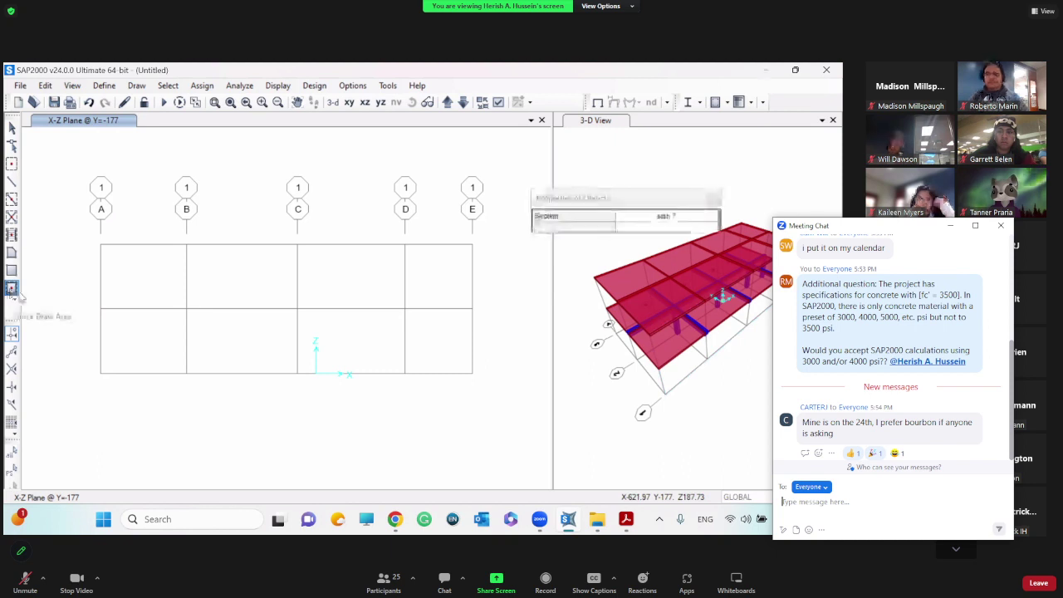
{"action": "left_click", "coordinate": [633, 220]}
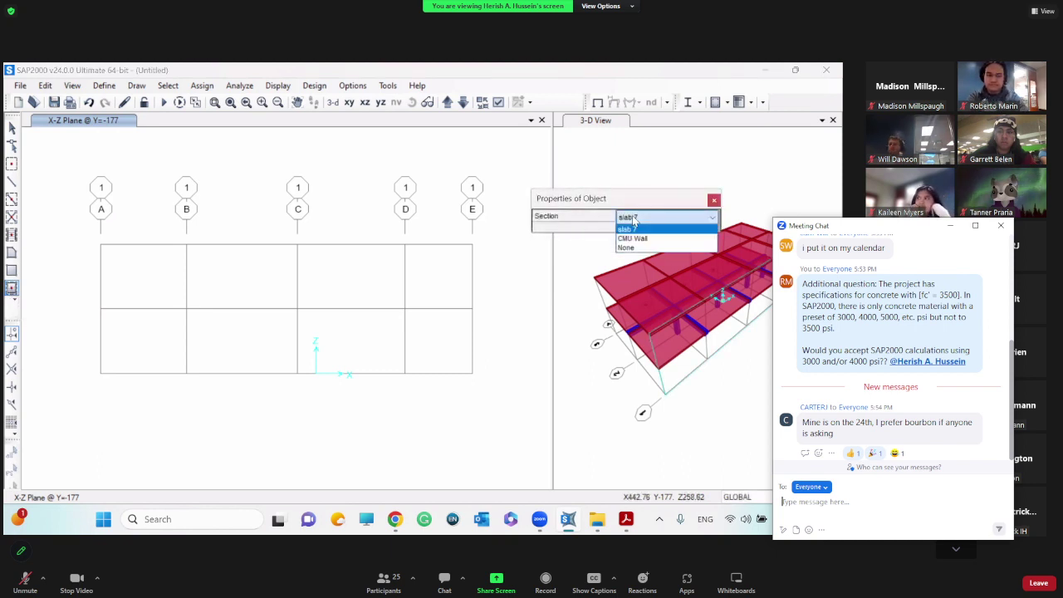
{"action": "left_click", "coordinate": [644, 234]}
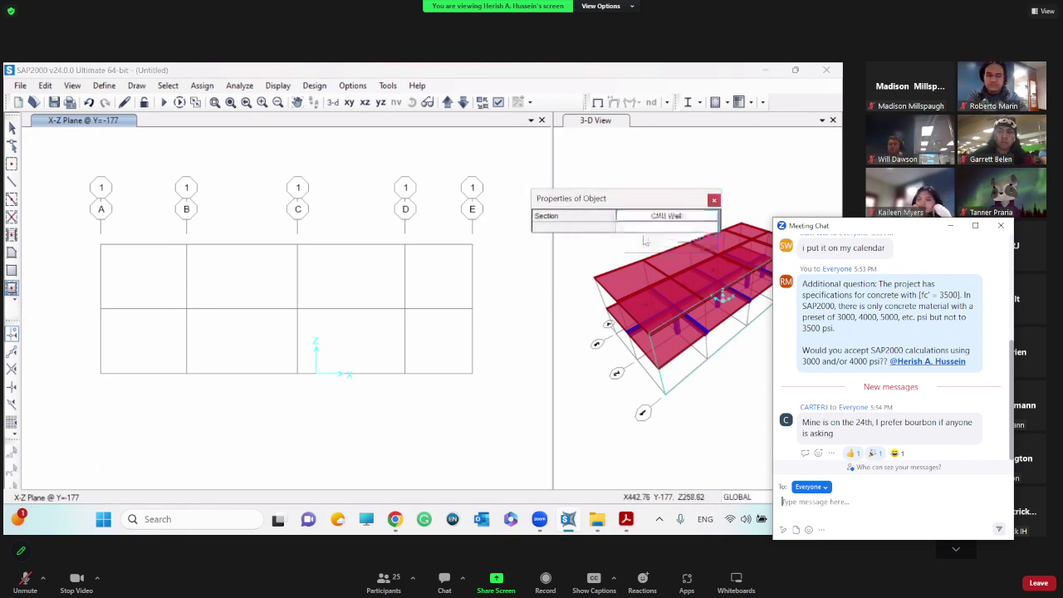
{"action": "left_click", "coordinate": [145, 286]}
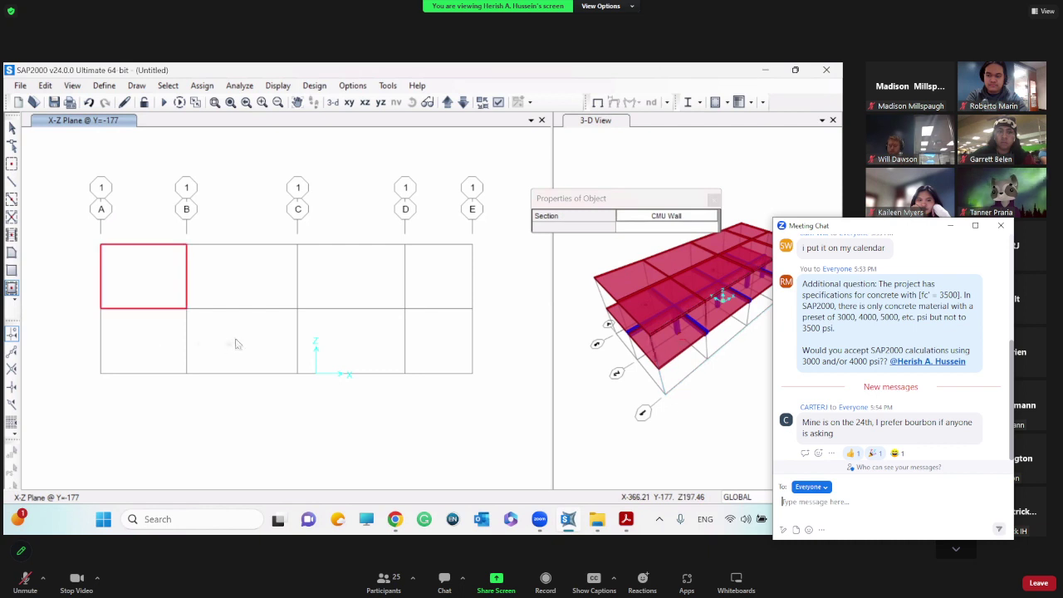
{"action": "left_click", "coordinate": [144, 341]}
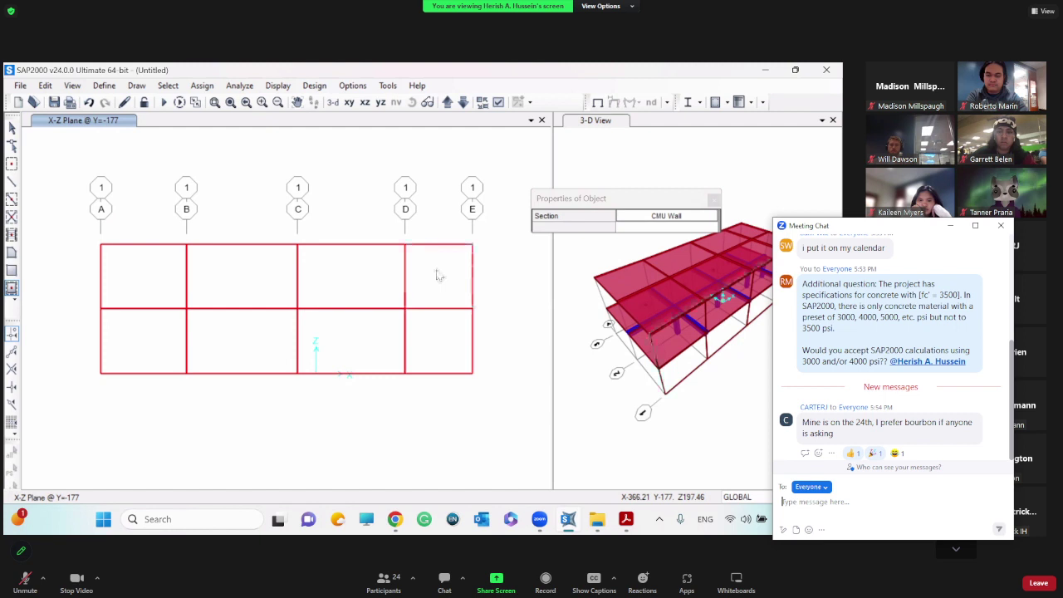
{"action": "key", "text": "Escape"}
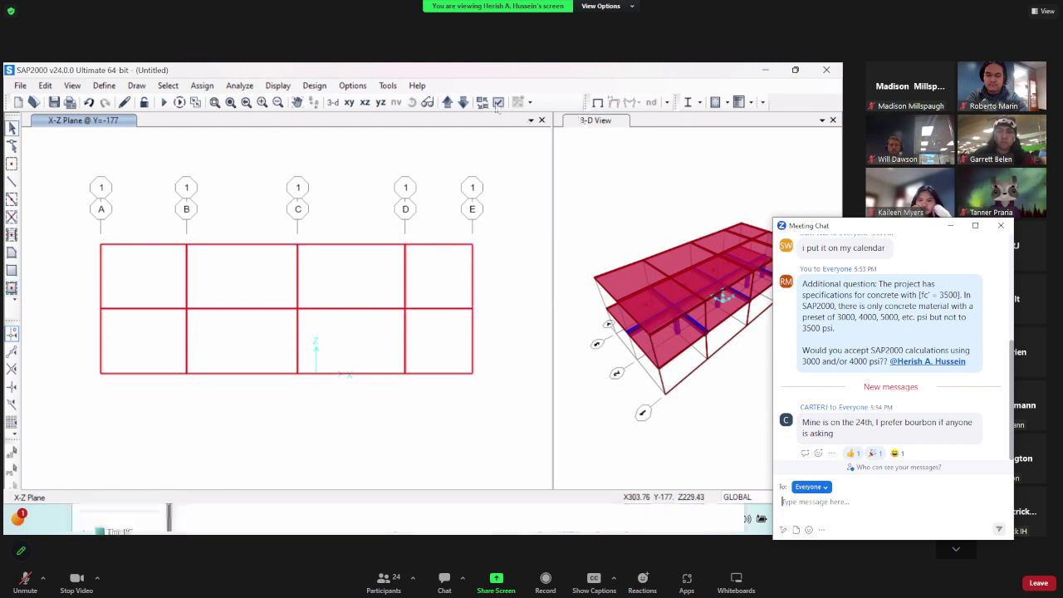
Step: Change the display color of the CMU Wall area section to blue
{"action": "left_click", "coordinate": [582, 120]}
{"action": "key", "text": "ctrl+w"}
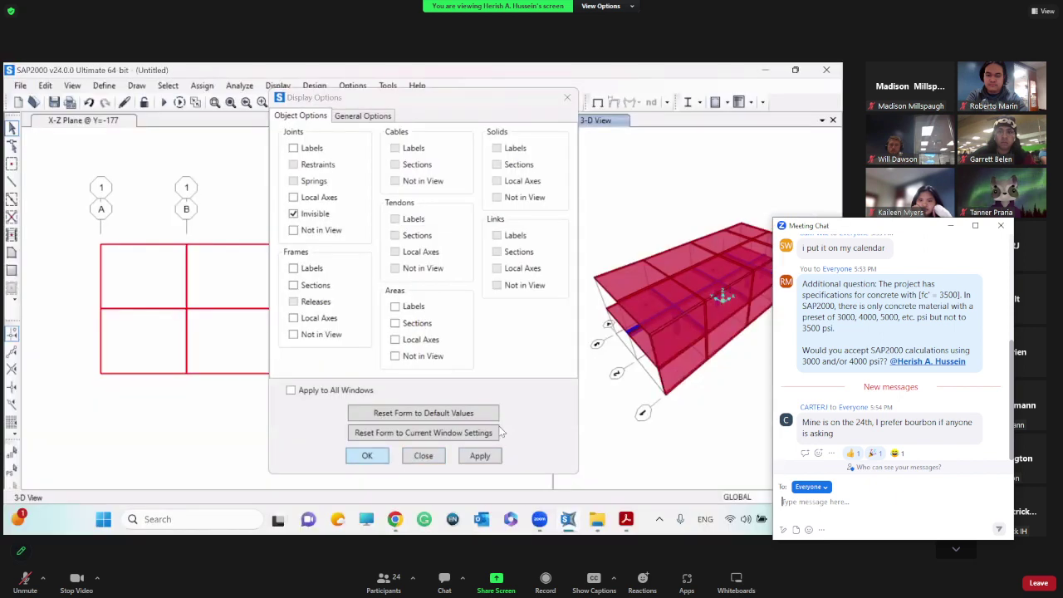
{"action": "left_click", "coordinate": [106, 86]}
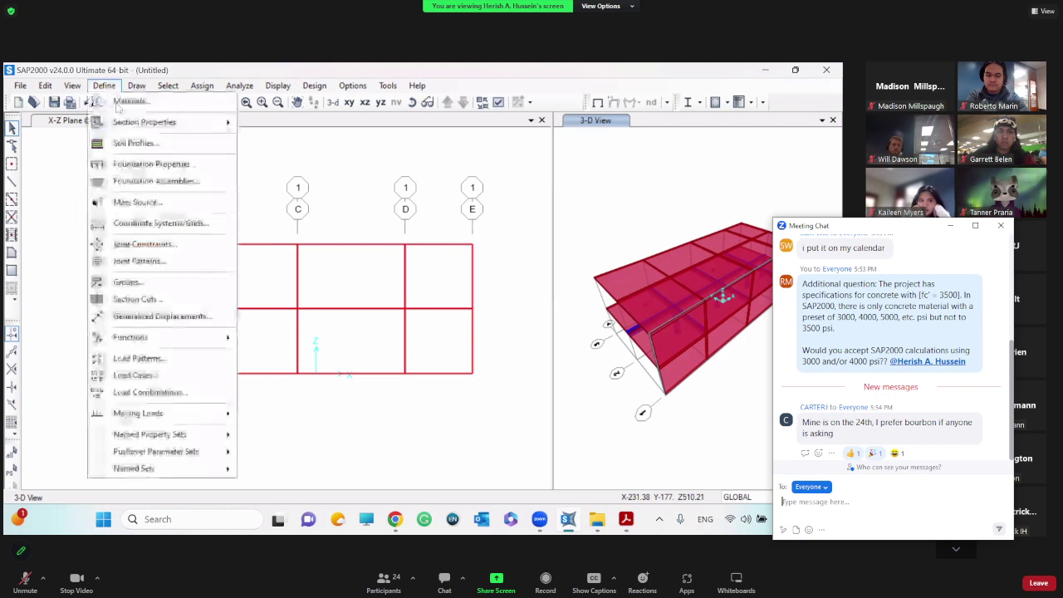
{"action": "mouse_move", "coordinate": [154, 124]}
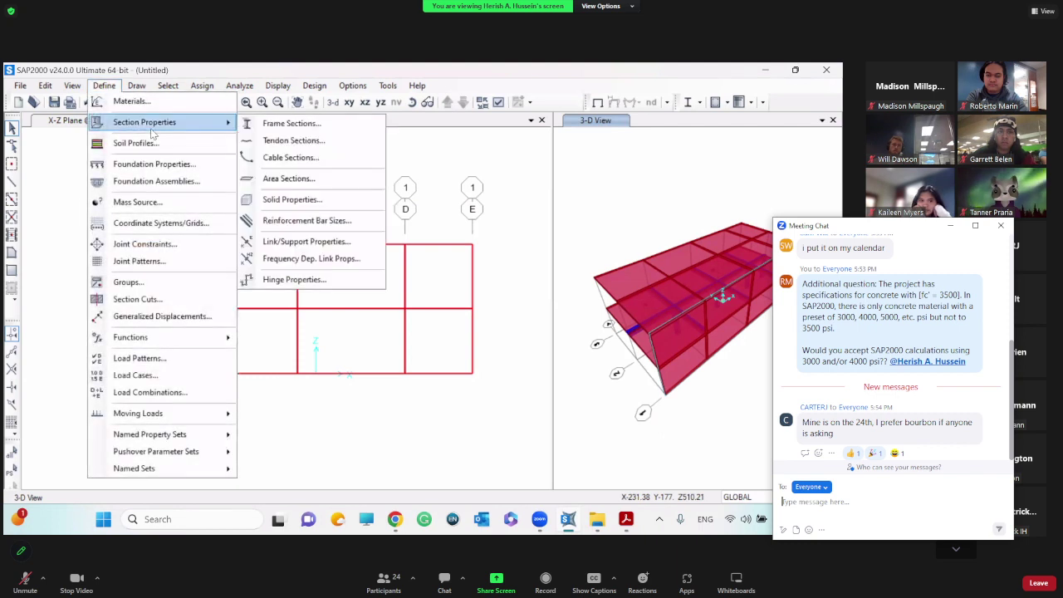
{"action": "left_click", "coordinate": [288, 179]}
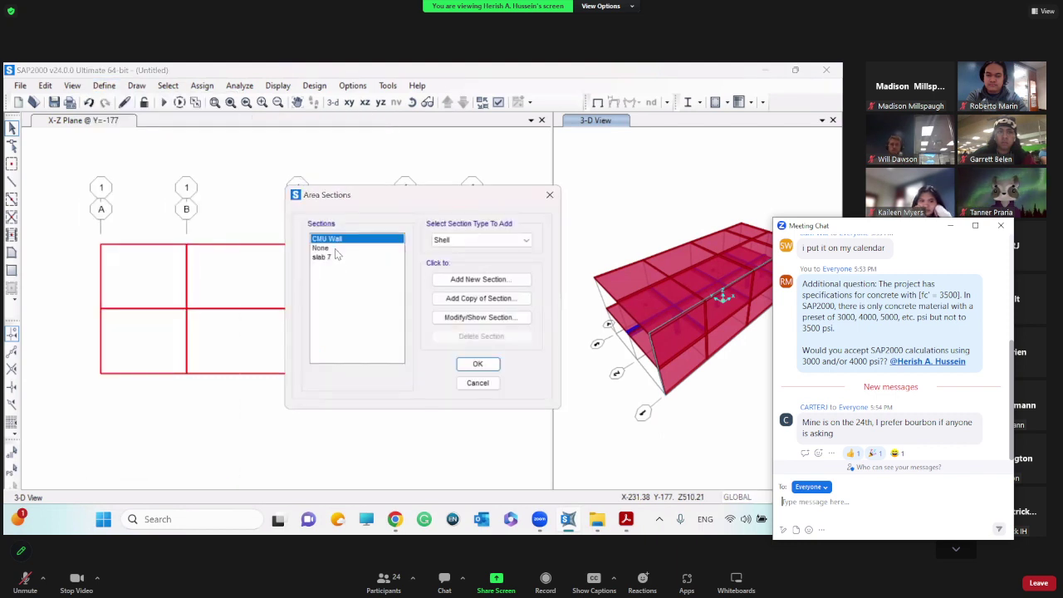
{"action": "left_click", "coordinate": [480, 317]}
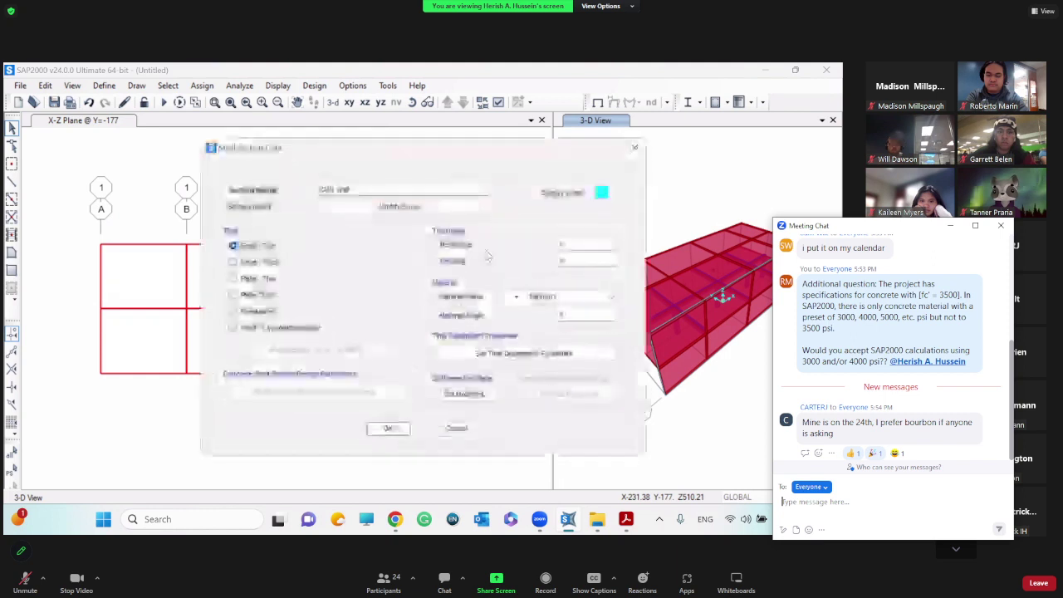
{"action": "left_click", "coordinate": [602, 193]}
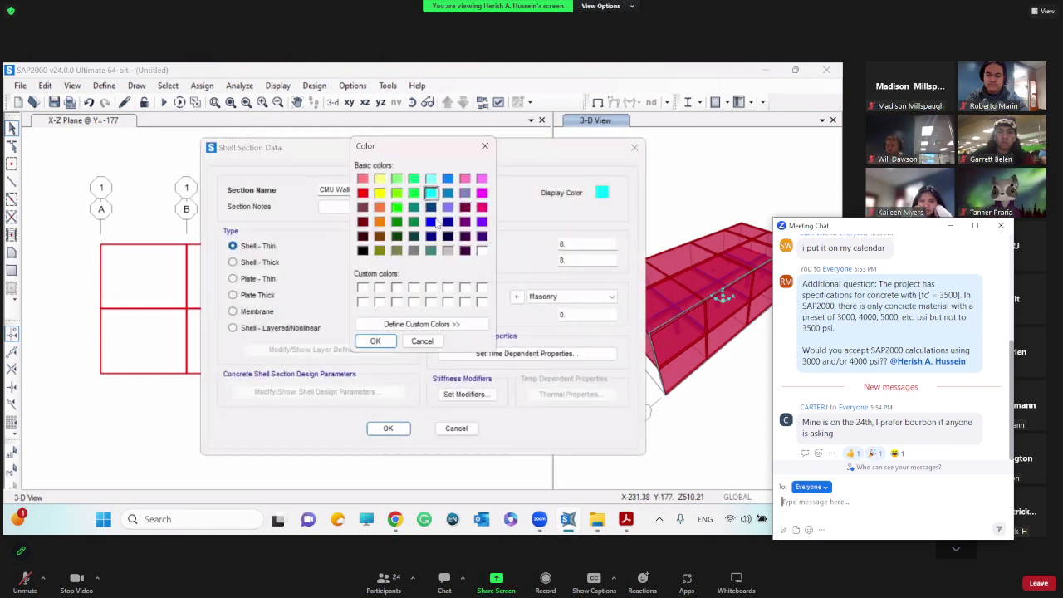
{"action": "left_click", "coordinate": [433, 222]}
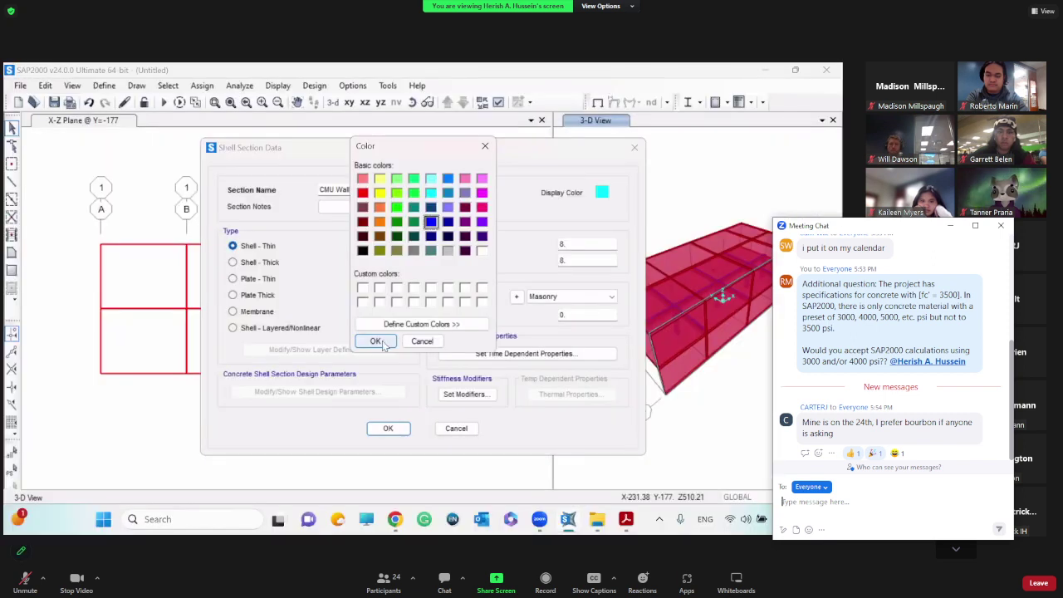
{"action": "left_click", "coordinate": [376, 341]}
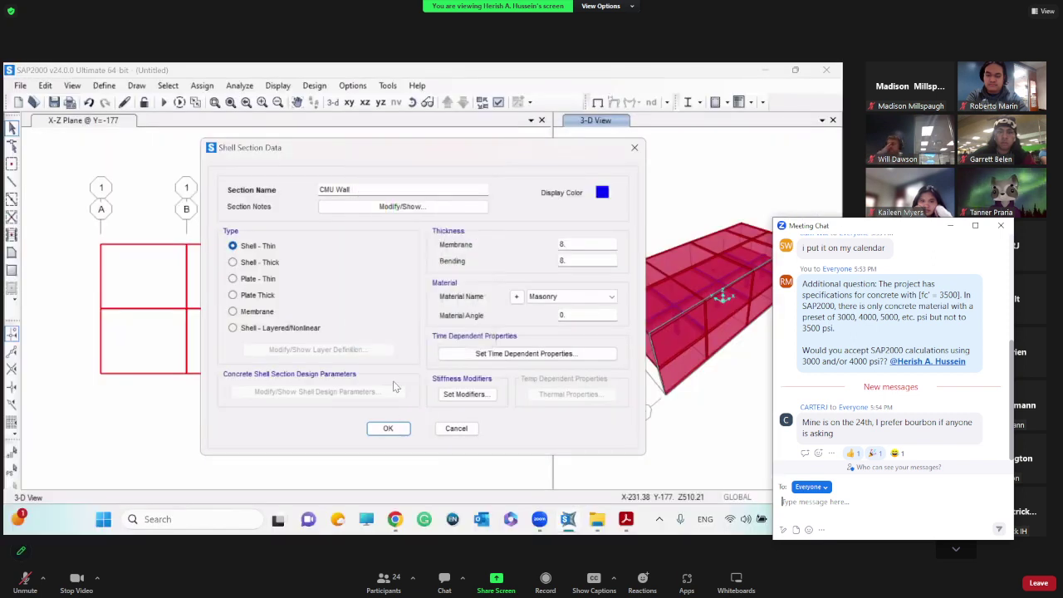
{"action": "left_click", "coordinate": [388, 429]}
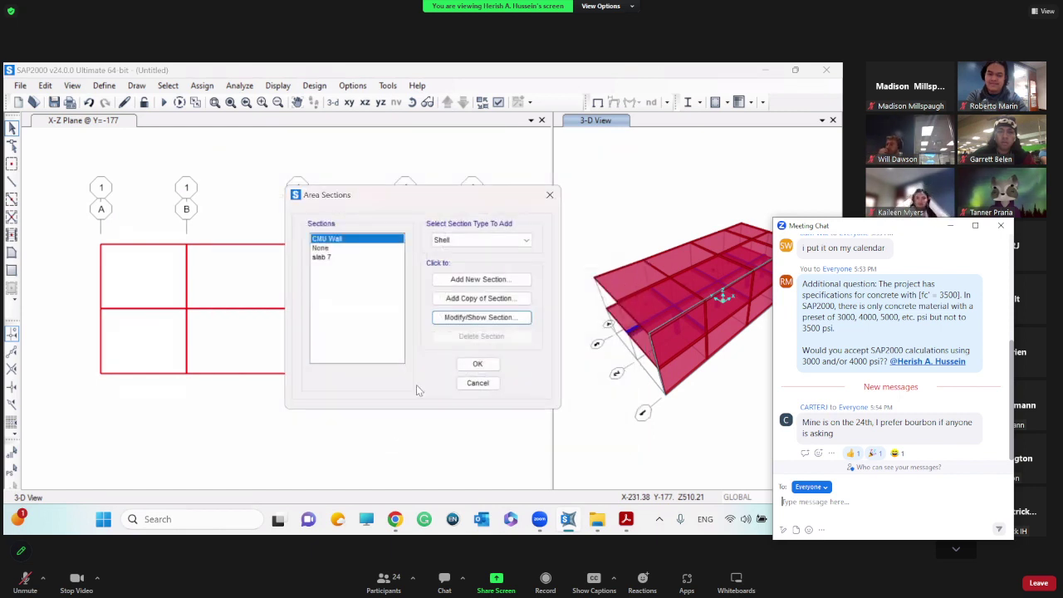
{"action": "left_click", "coordinate": [481, 380]}
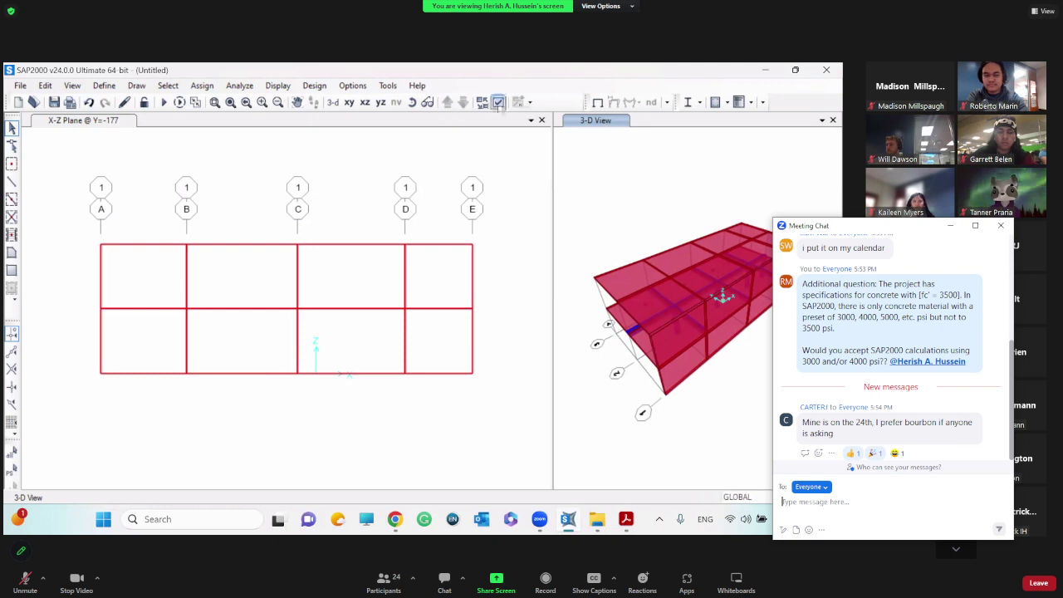
Step: Set the 3-D view to color objects by materials
{"action": "left_click", "coordinate": [499, 102]}
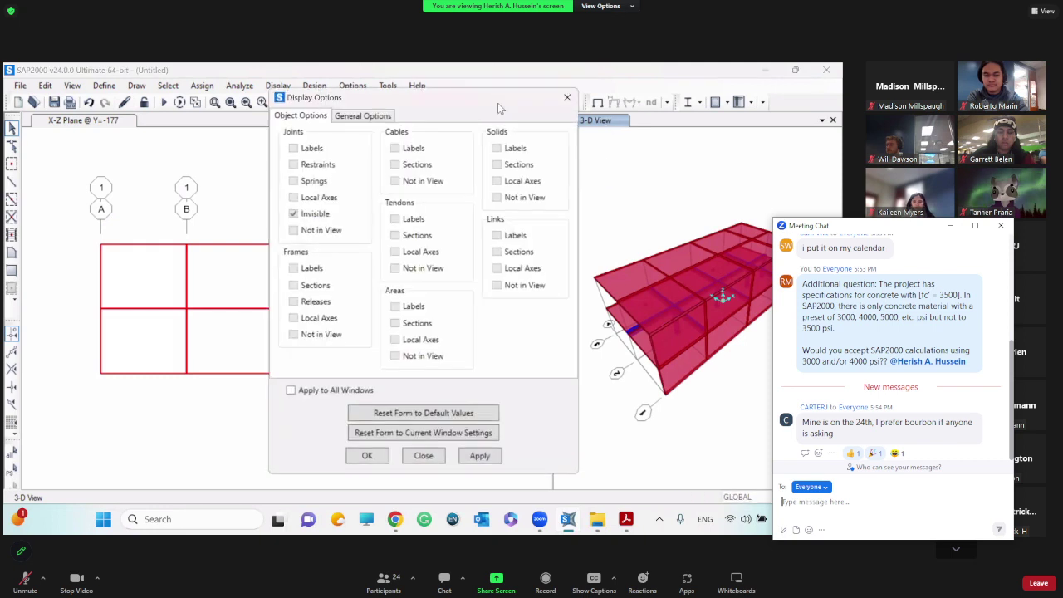
{"action": "left_click", "coordinate": [363, 116]}
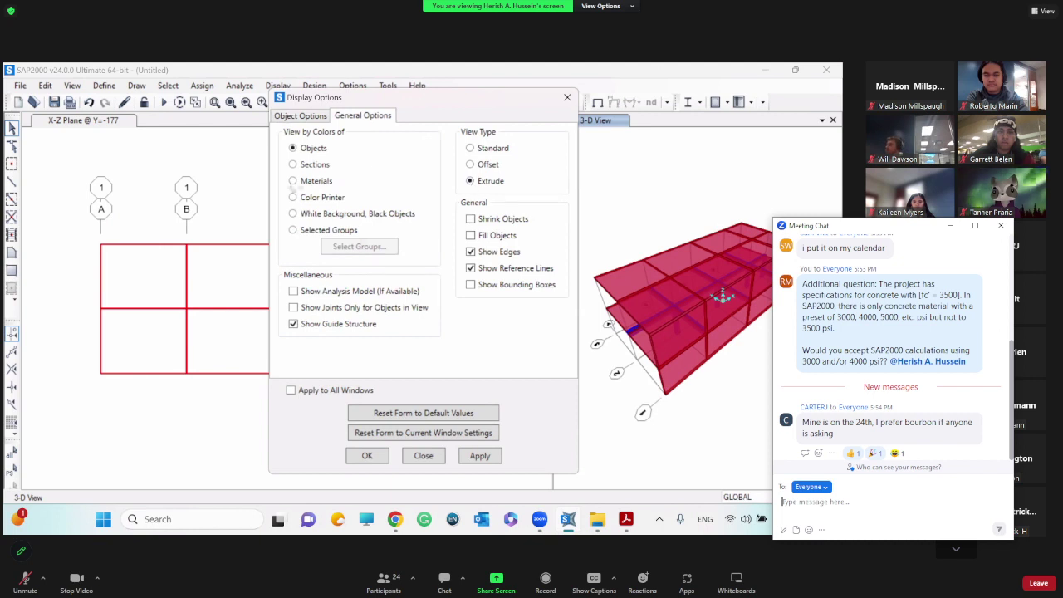
{"action": "left_click", "coordinate": [292, 182]}
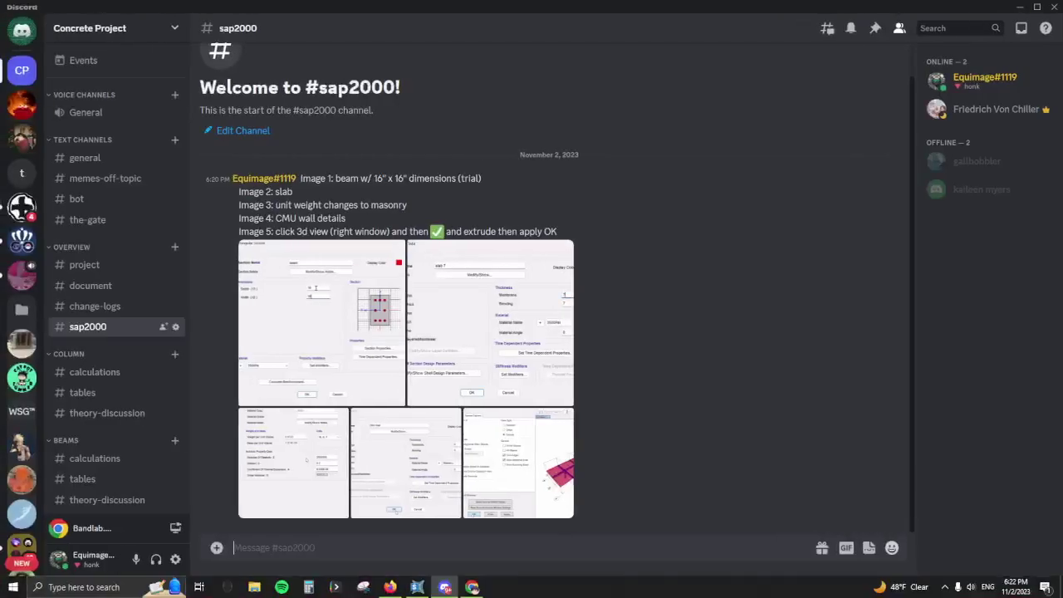
Step: Check the display options image in Discord's sap2000 channel and post "change (*) Objects to (*) Materials if CMU walls don't display color"
{"action": "left_click", "coordinate": [518, 463]}
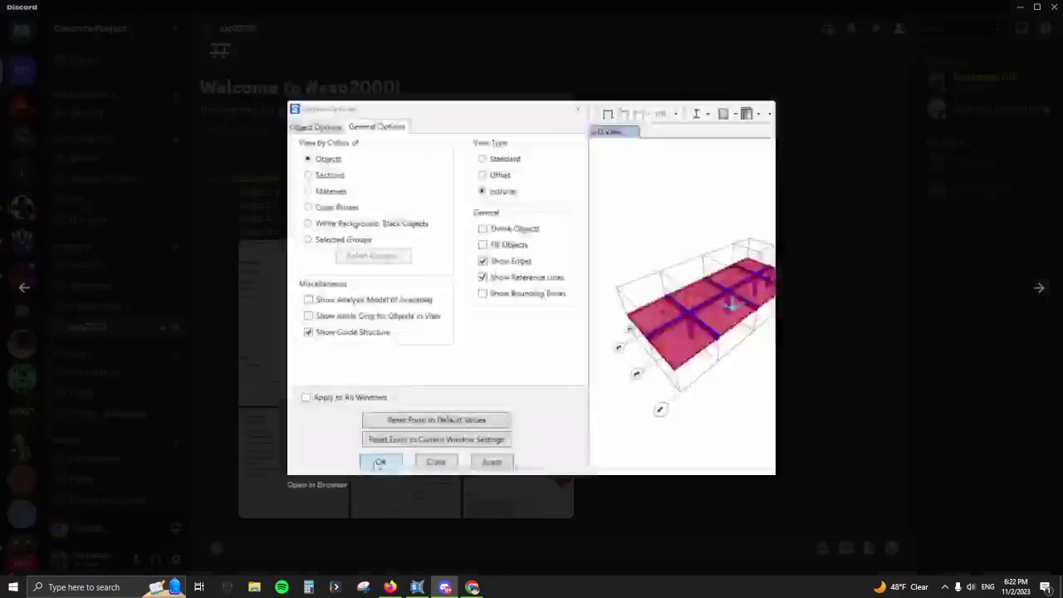
{"action": "key", "text": "Escape"}
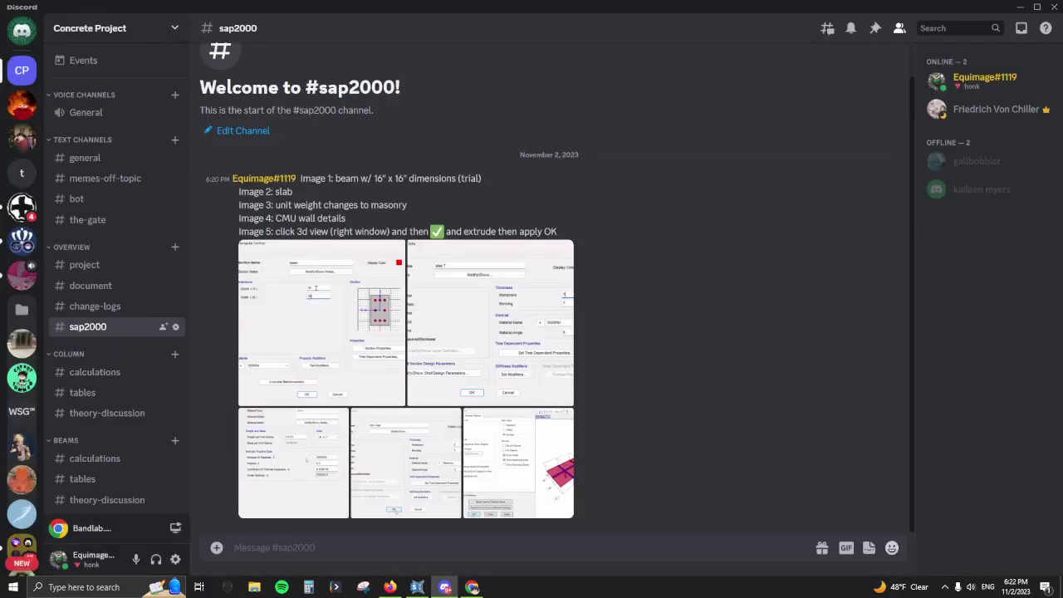
{"action": "type", "text": "change (*) Object"}
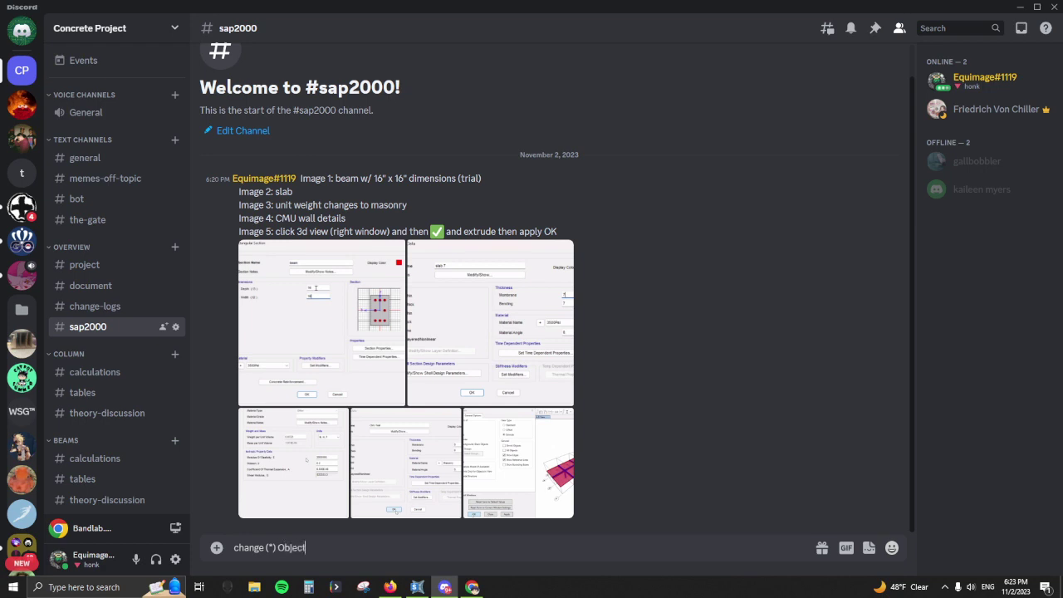
{"action": "type", "text": "s to (*\\*) Materials If CMU"}
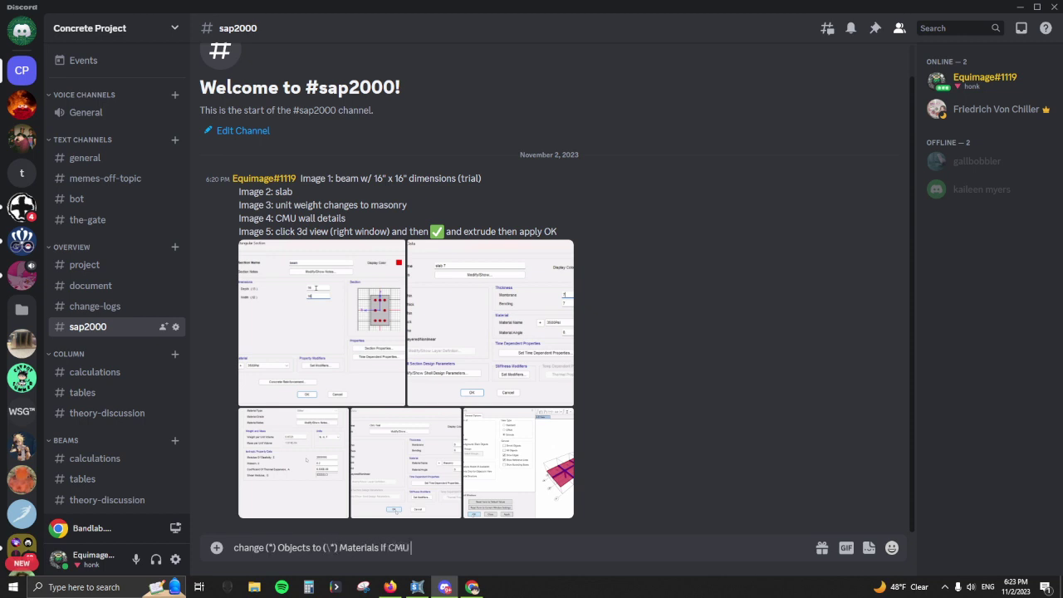
{"action": "type", "text": "splay color"}
{"action": "key", "text": "Return"}
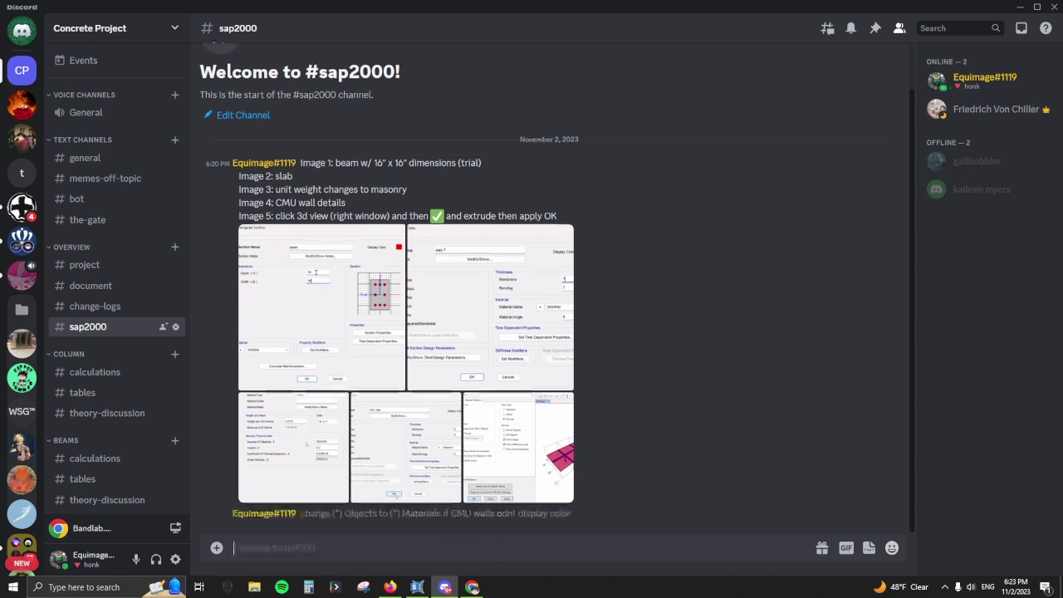
Step: Switch to the shared SAP2000 screen in Zoom and change the CMU Wall area section's display color to green
{"action": "key", "text": "alt+Tab"}
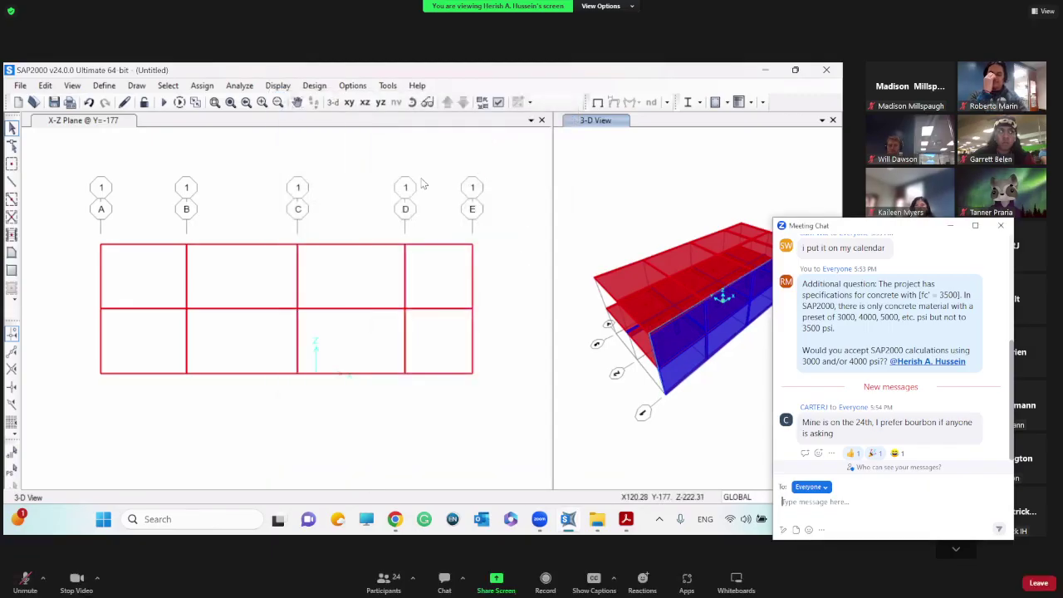
{"action": "left_click", "coordinate": [111, 86]}
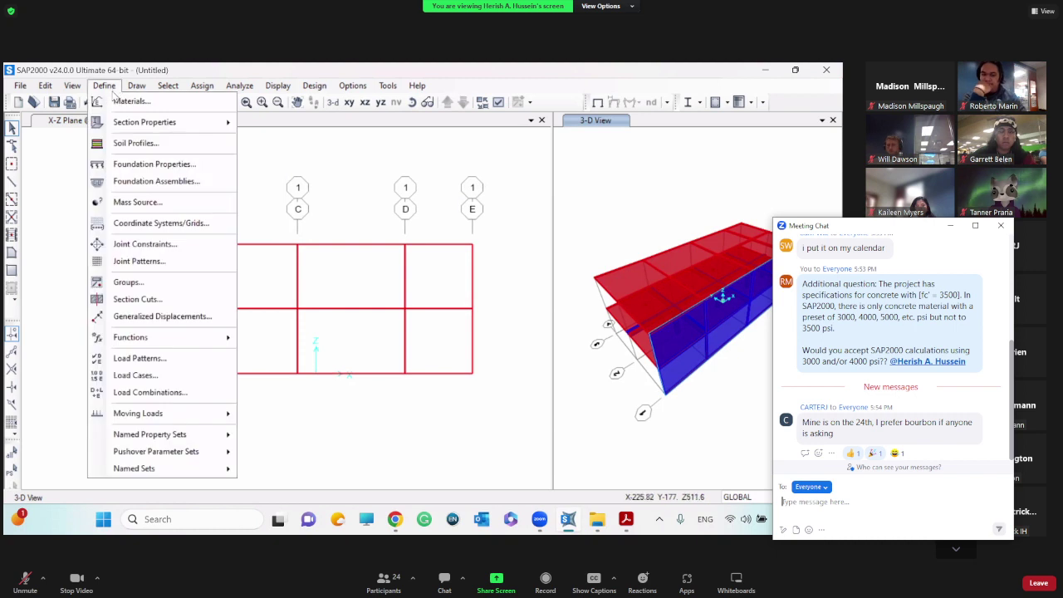
{"action": "mouse_move", "coordinate": [154, 124]}
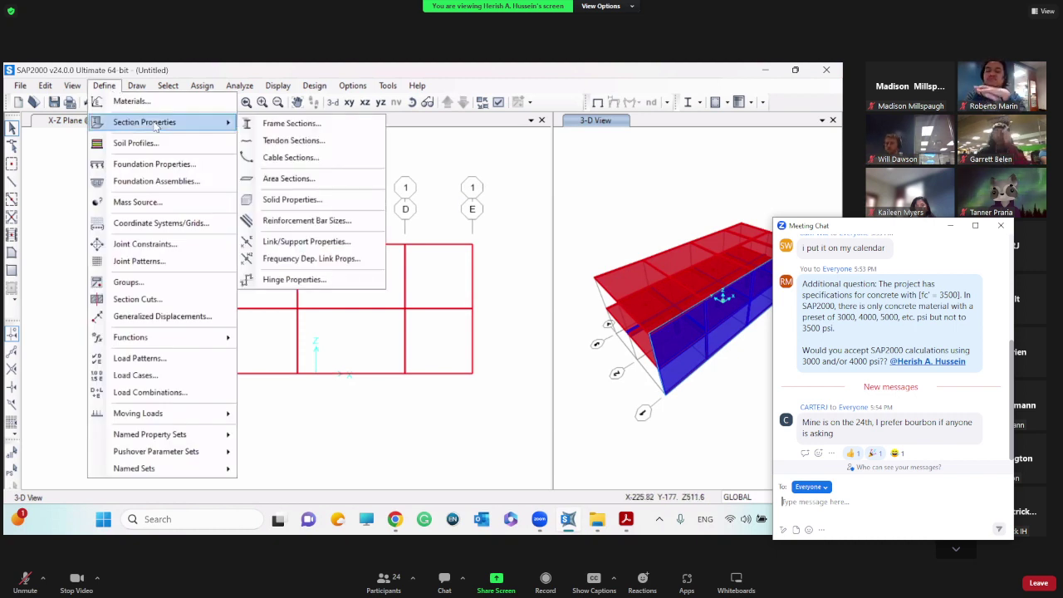
{"action": "left_click", "coordinate": [318, 180]}
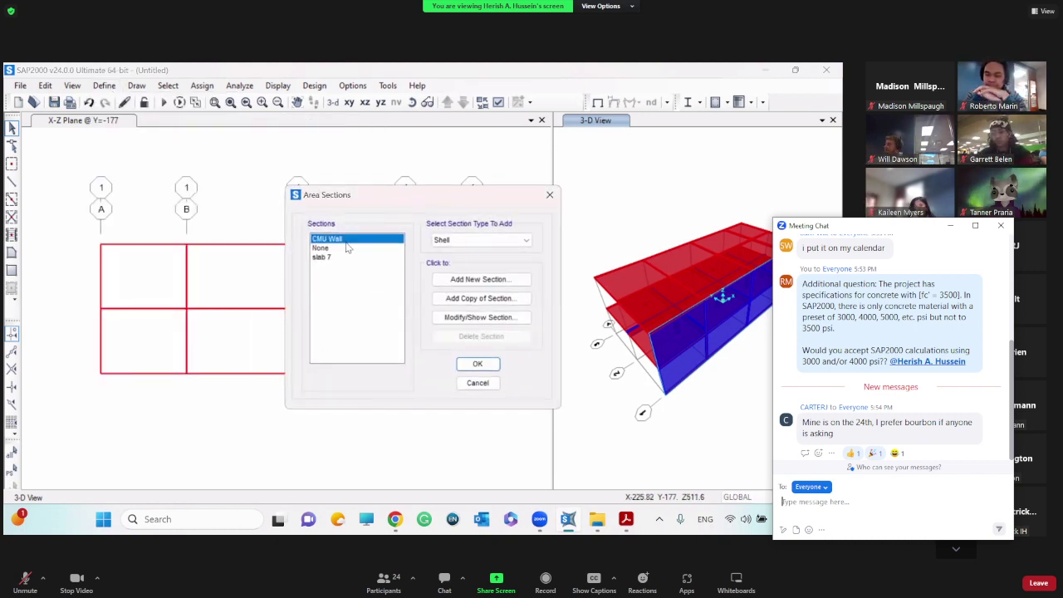
{"action": "left_click", "coordinate": [453, 317]}
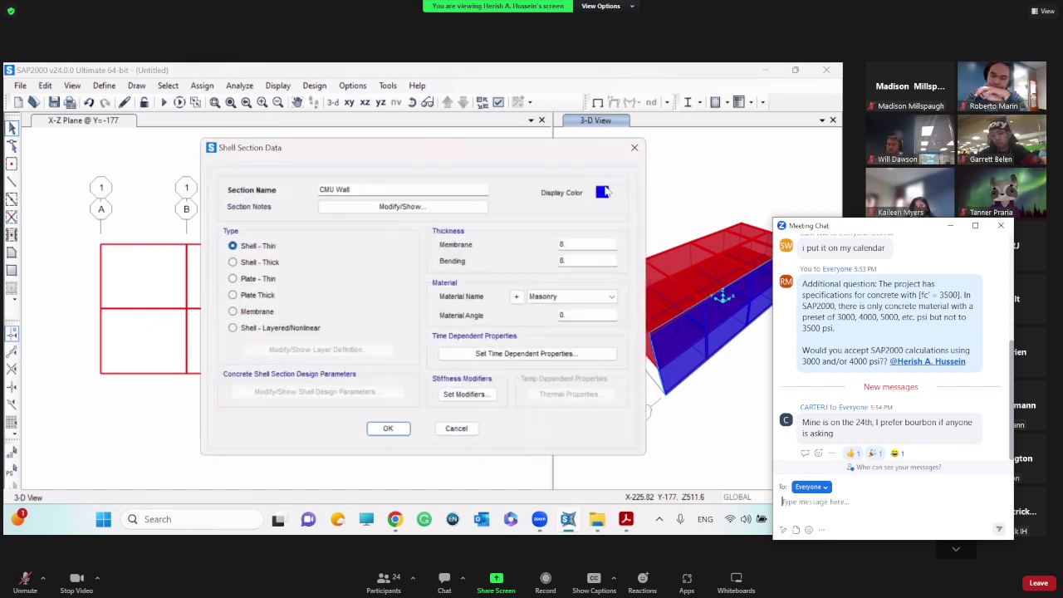
{"action": "left_click", "coordinate": [602, 193]}
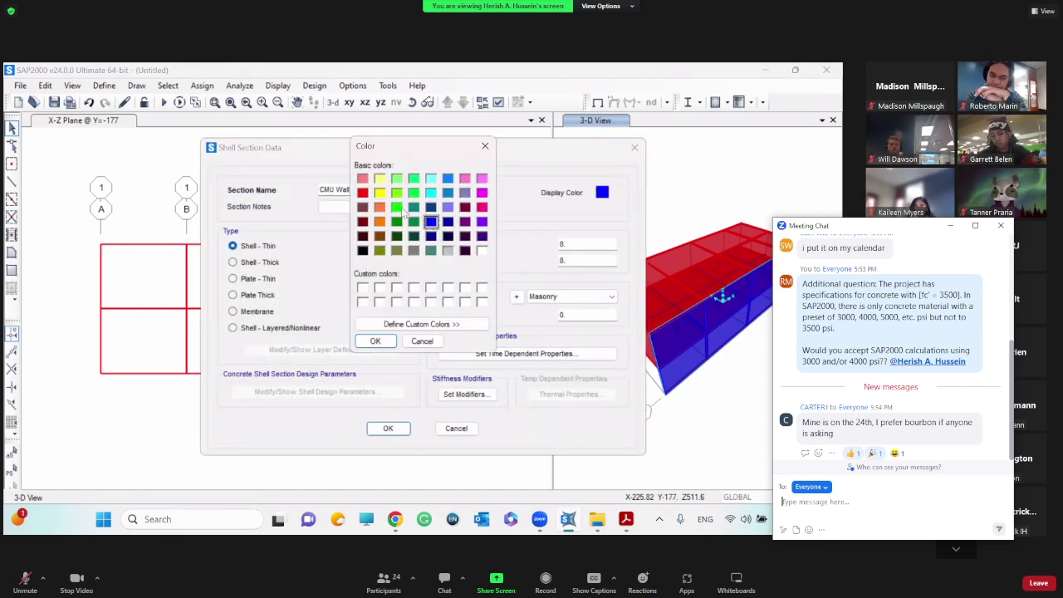
{"action": "left_click", "coordinate": [399, 210]}
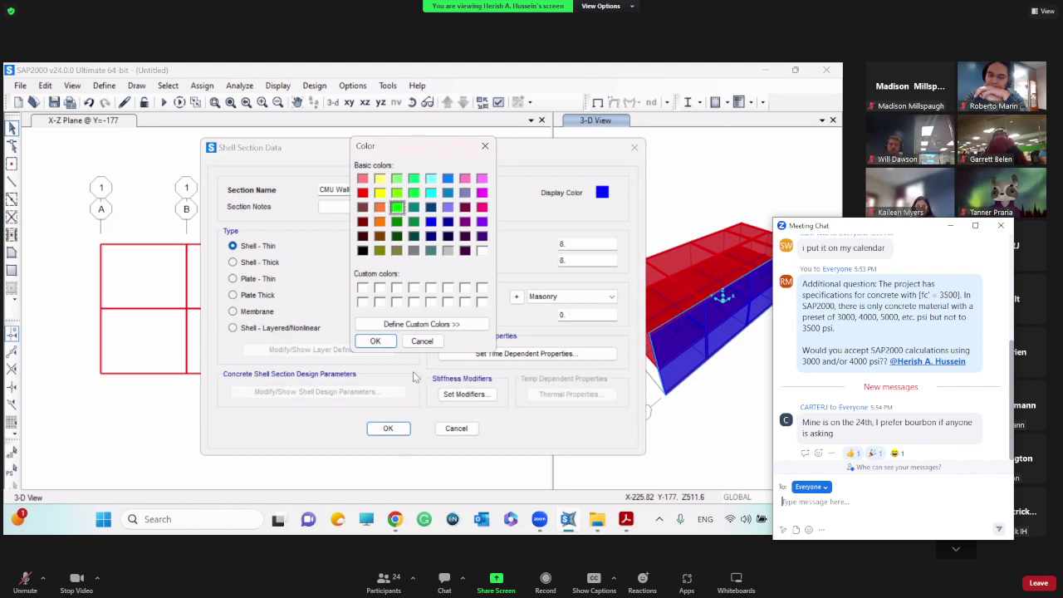
{"action": "left_click", "coordinate": [375, 342]}
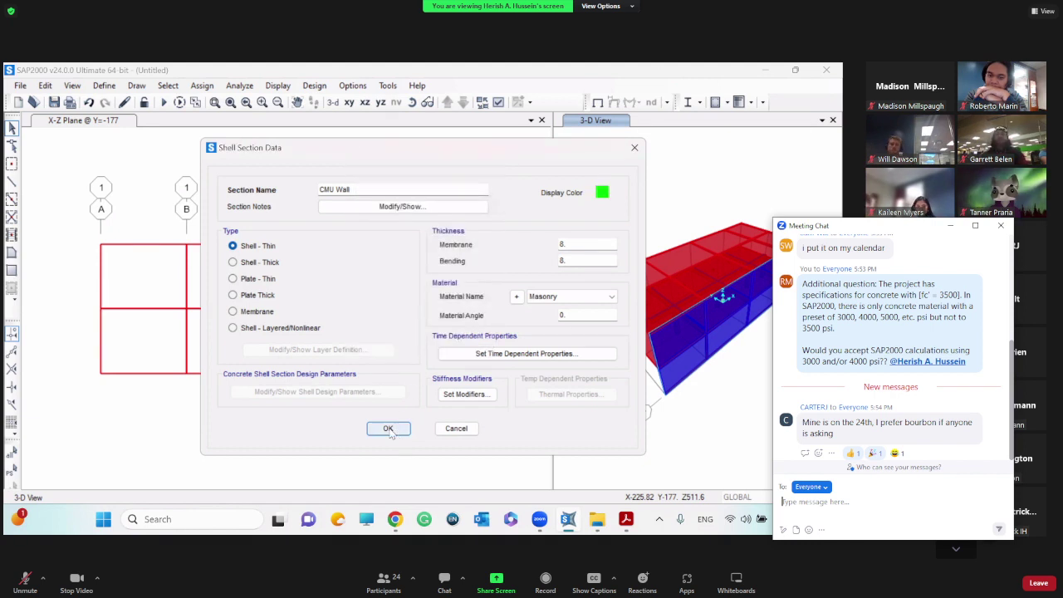
{"action": "left_click", "coordinate": [389, 429]}
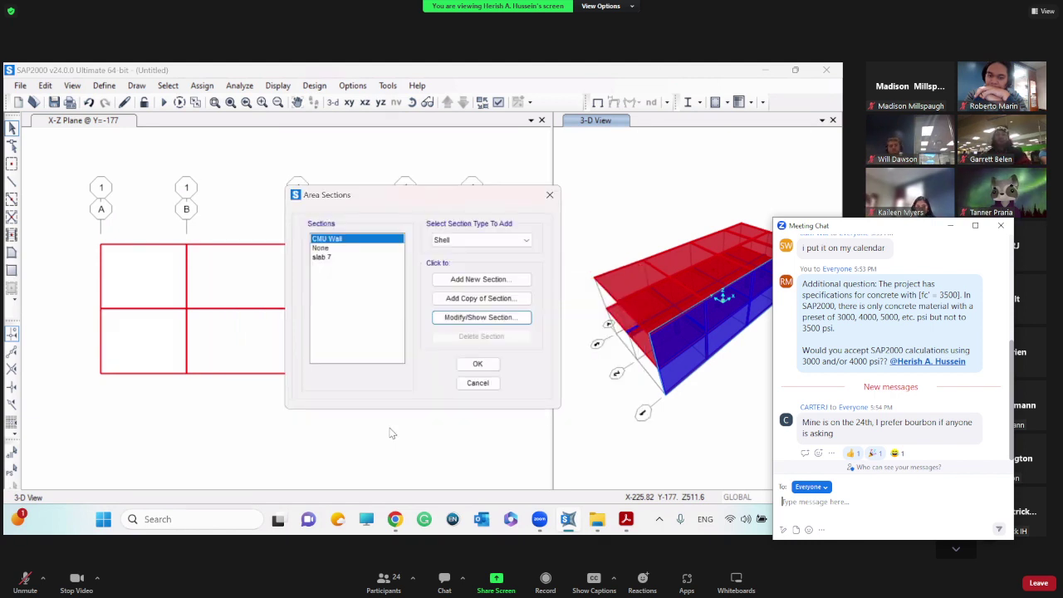
{"action": "left_click", "coordinate": [477, 362]}
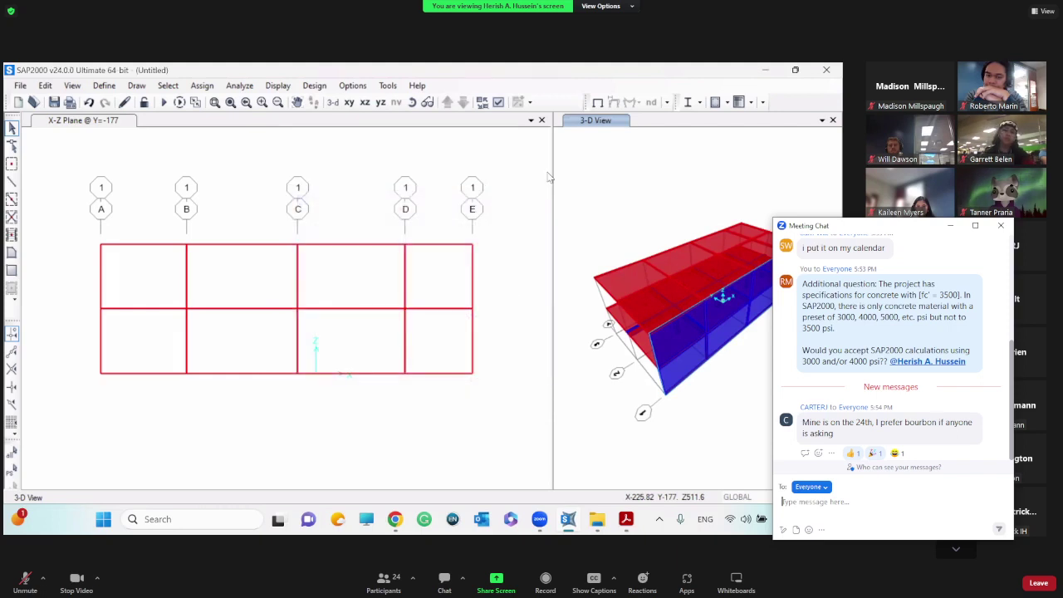
Step: Reapply the current display options to refresh the wall color in the 3-D view
{"action": "left_click", "coordinate": [499, 102]}
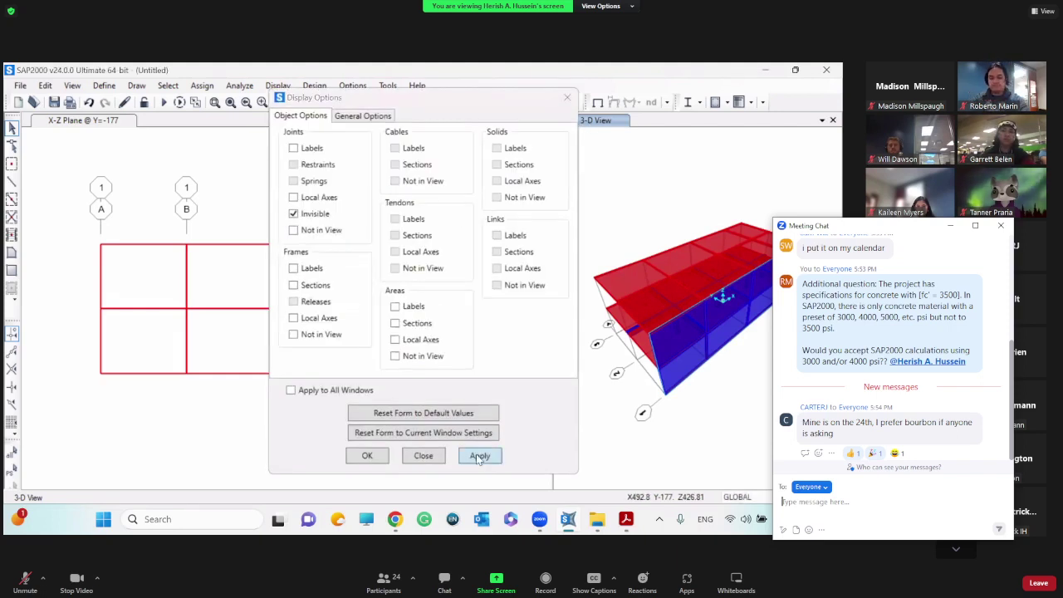
{"action": "left_click", "coordinate": [478, 459]}
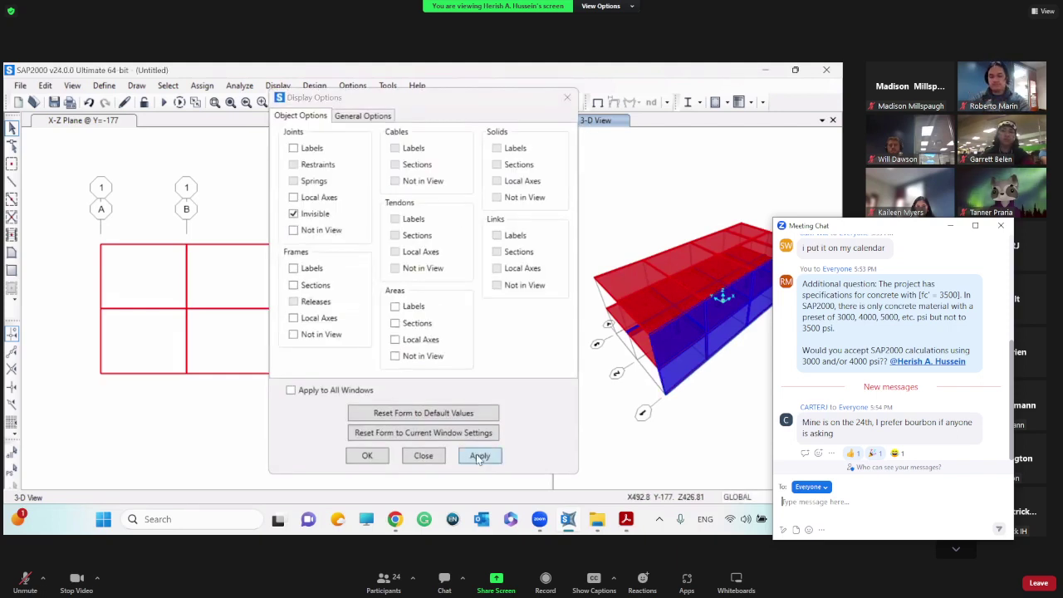
{"action": "left_click", "coordinate": [371, 455]}
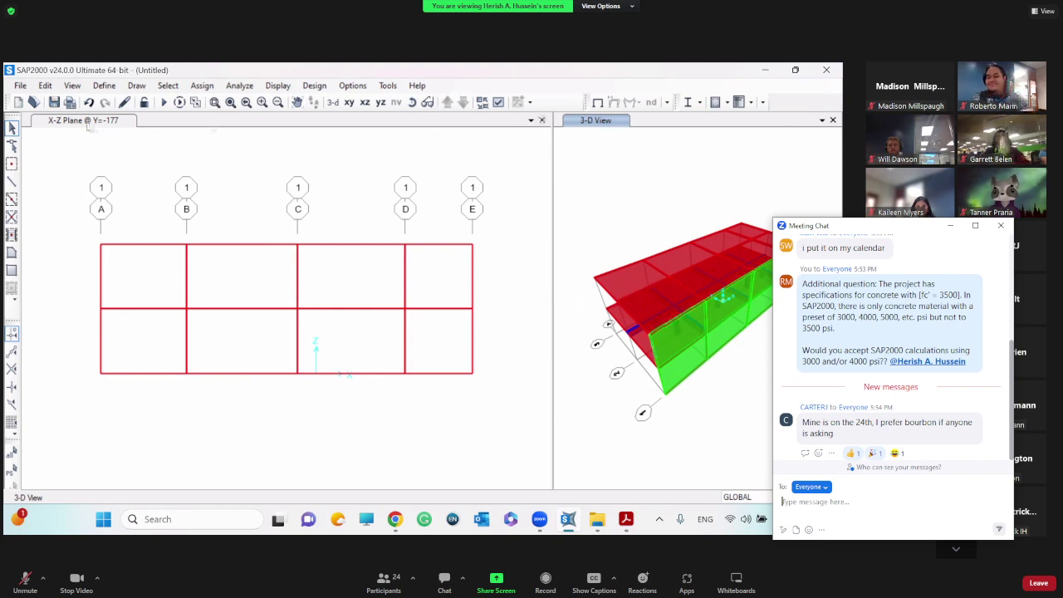
Step: Quick-draw CMU Wall areas in all eight grid bays of the X-Z elevation at Y=177
{"action": "left_click", "coordinate": [88, 123]}
{"action": "left_click", "coordinate": [450, 106]}
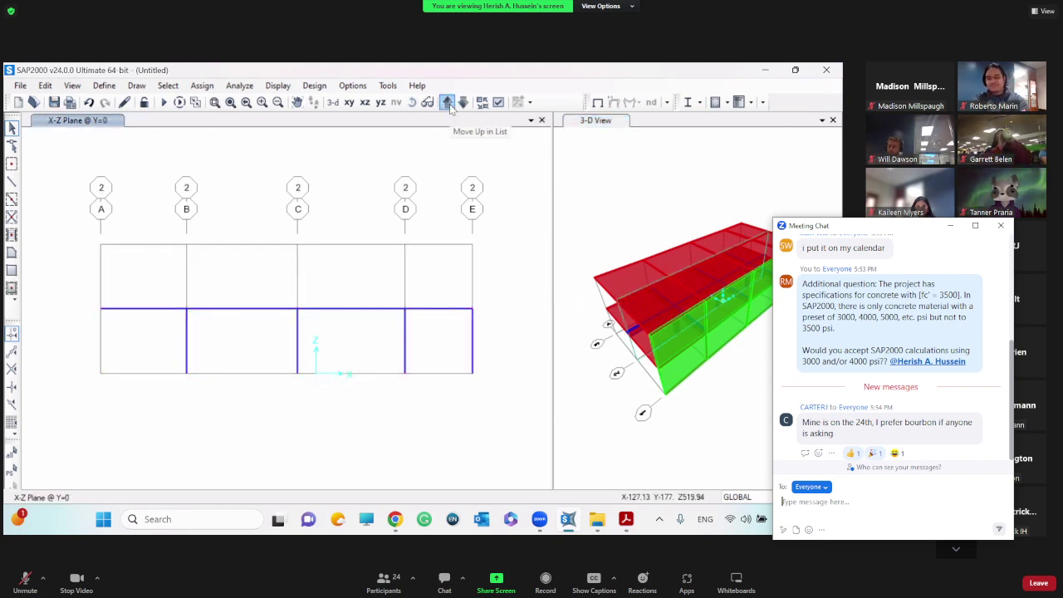
{"action": "left_click", "coordinate": [449, 107]}
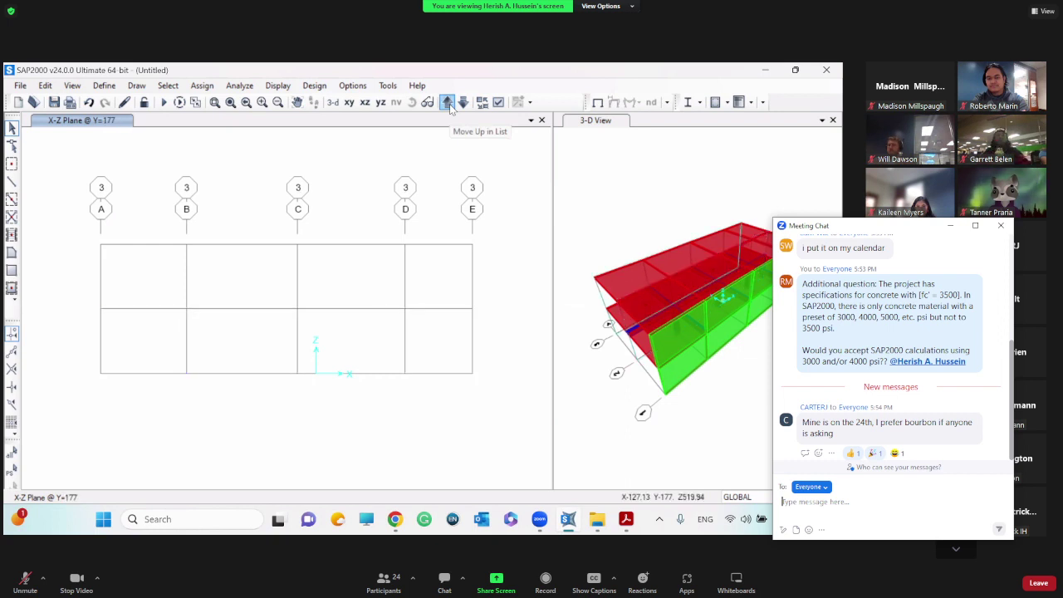
{"action": "left_click", "coordinate": [11, 288]}
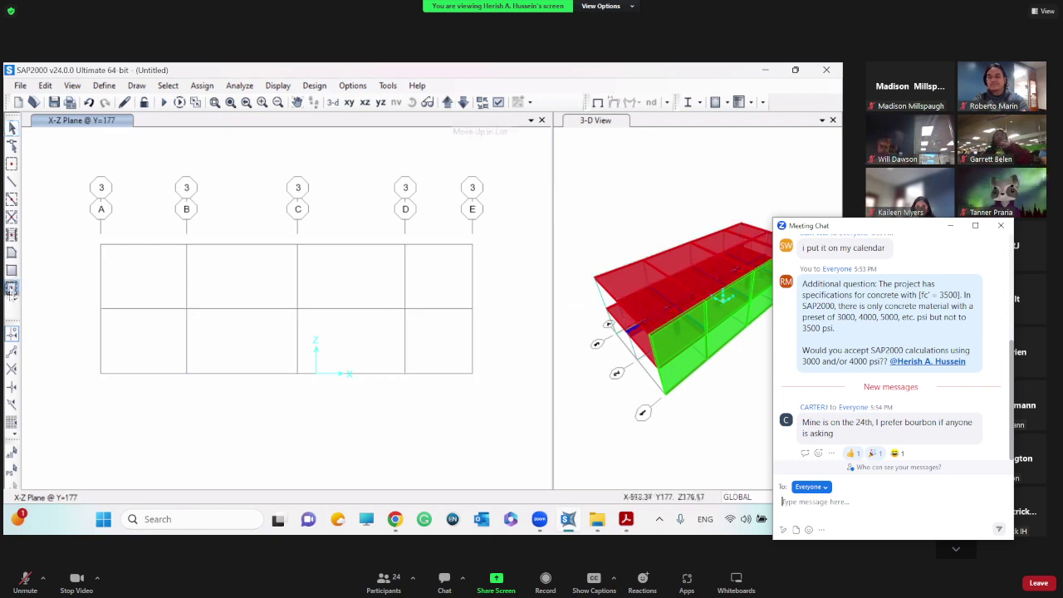
{"action": "left_click", "coordinate": [143, 278]}
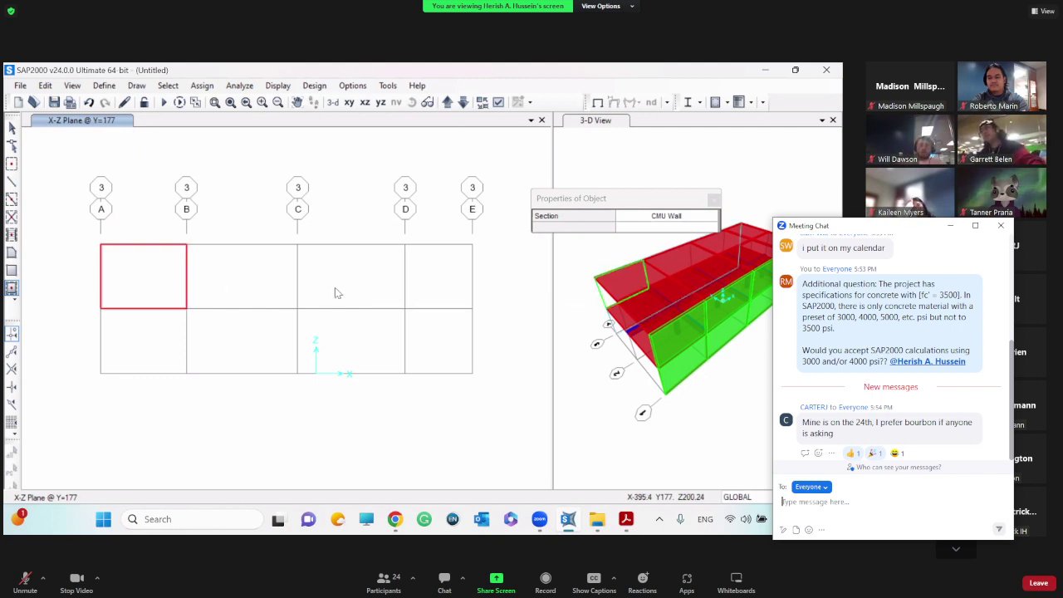
{"action": "left_click", "coordinate": [242, 278]}
{"action": "left_click", "coordinate": [241, 340]}
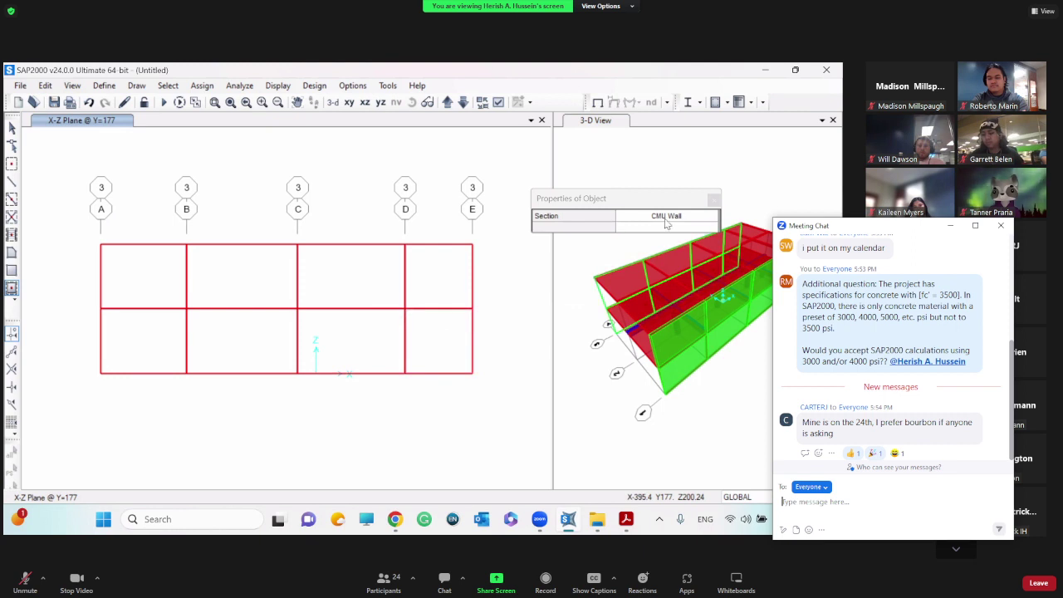
{"action": "left_click", "coordinate": [713, 201]}
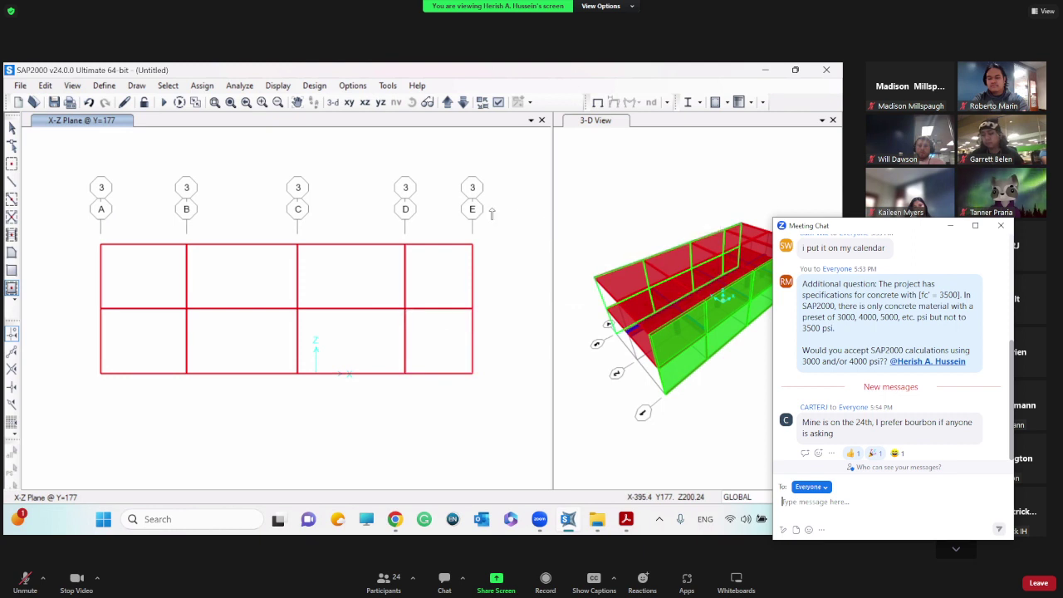
{"action": "key", "text": "Escape"}
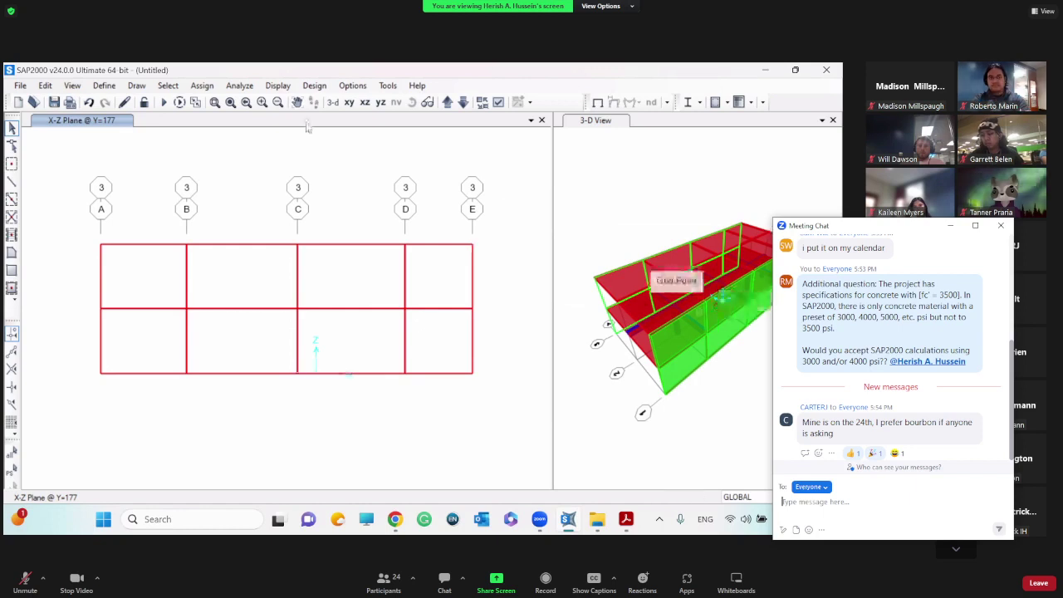
Step: Quick-draw CMU Wall areas in all four grid bays of the Y-Z elevation at X=331
{"action": "left_click", "coordinate": [379, 103]}
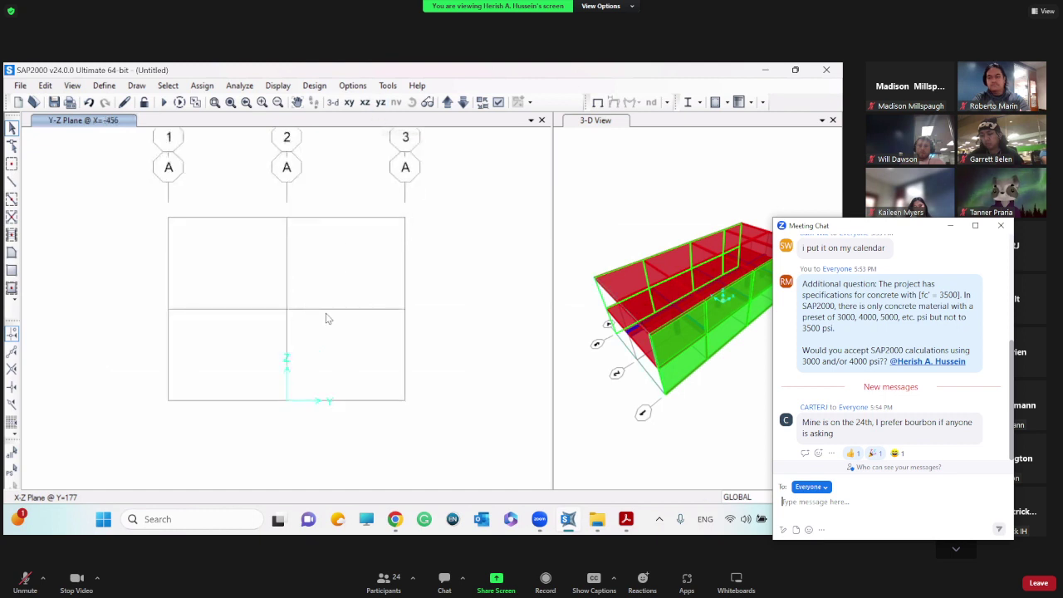
{"action": "left_click", "coordinate": [462, 103]}
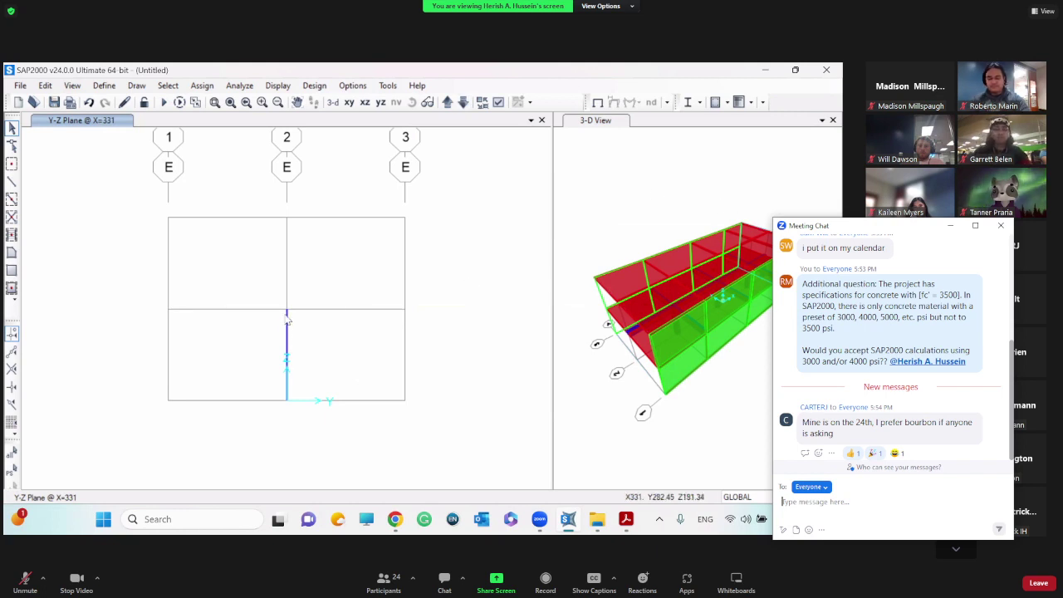
{"action": "left_click", "coordinate": [12, 288]}
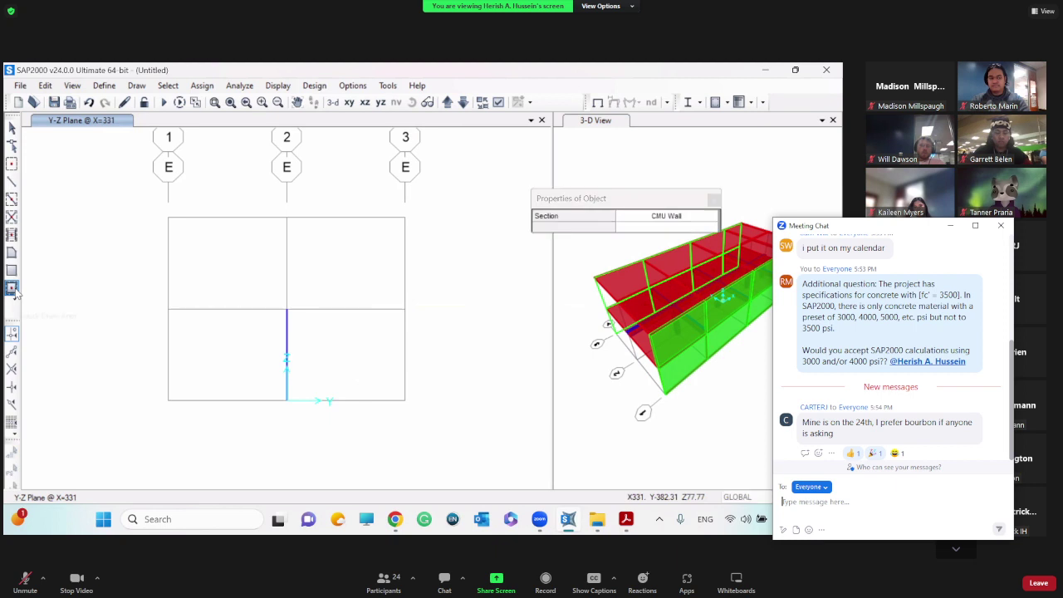
{"action": "left_click", "coordinate": [331, 355]}
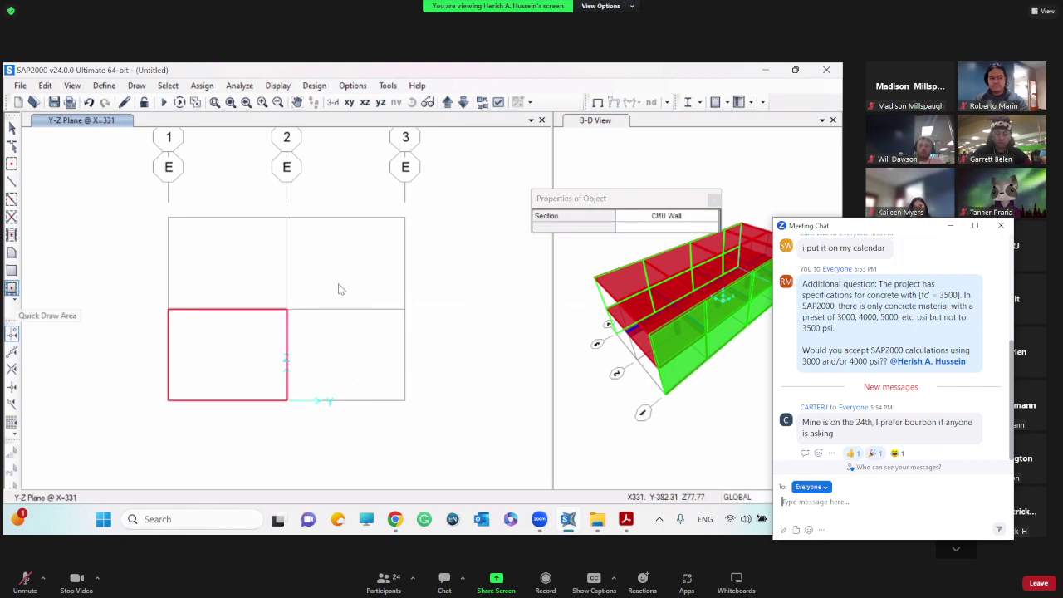
{"action": "left_click_drag", "start_coordinate": [872, 225], "coordinate": [852, 247]}
{"action": "left_click", "coordinate": [233, 267]}
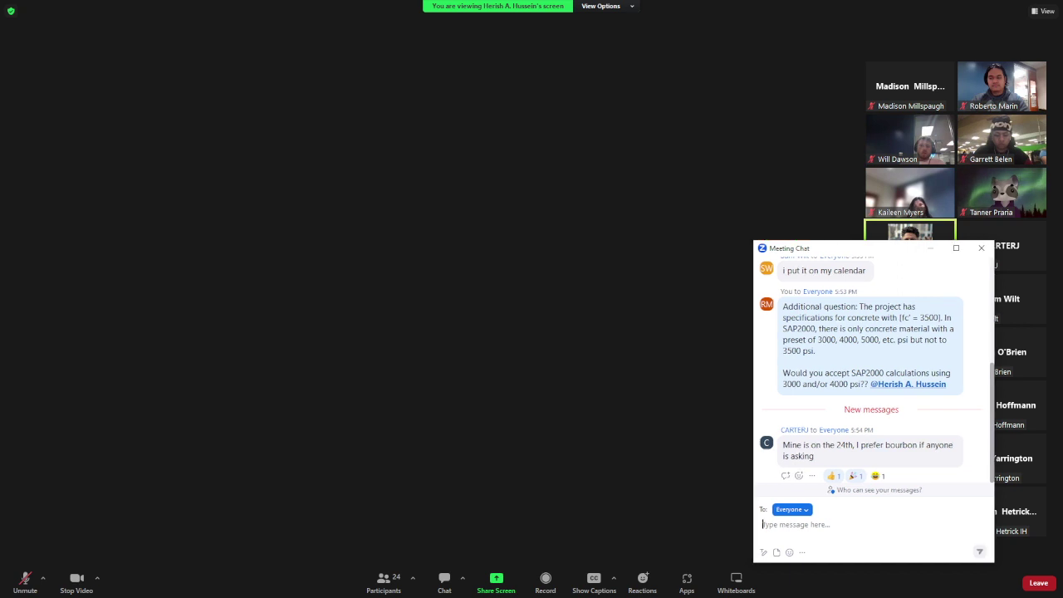
Step: Check the wall and column layout on the basement plan in Project.pdf and return to SAP2000
{"action": "mouse_move", "coordinate": [626, 521]}
{"action": "left_click_drag", "start_coordinate": [852, 247], "coordinate": [868, 240]}
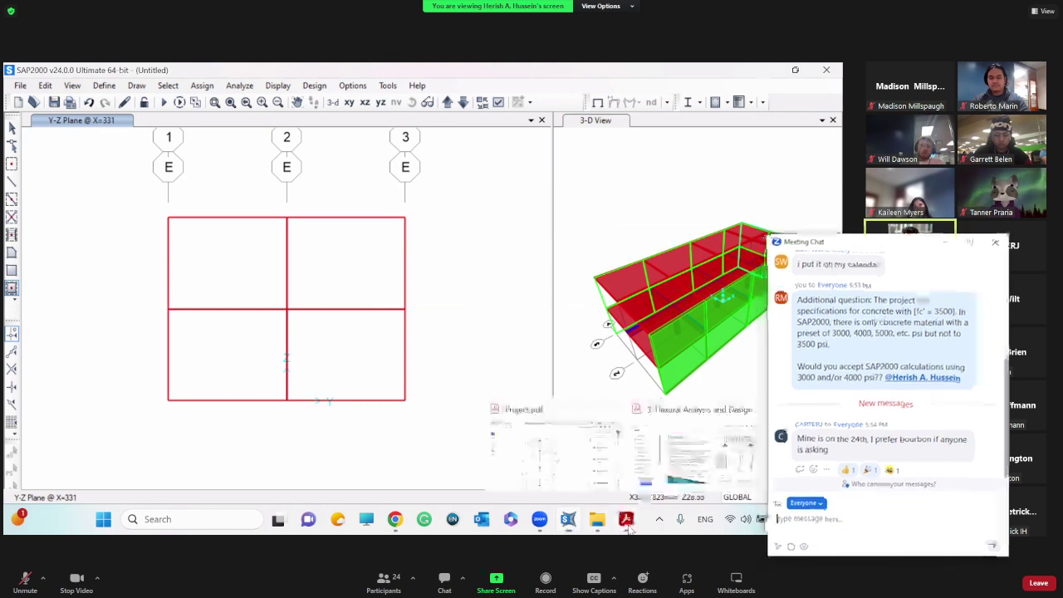
{"action": "left_click", "coordinate": [556, 457]}
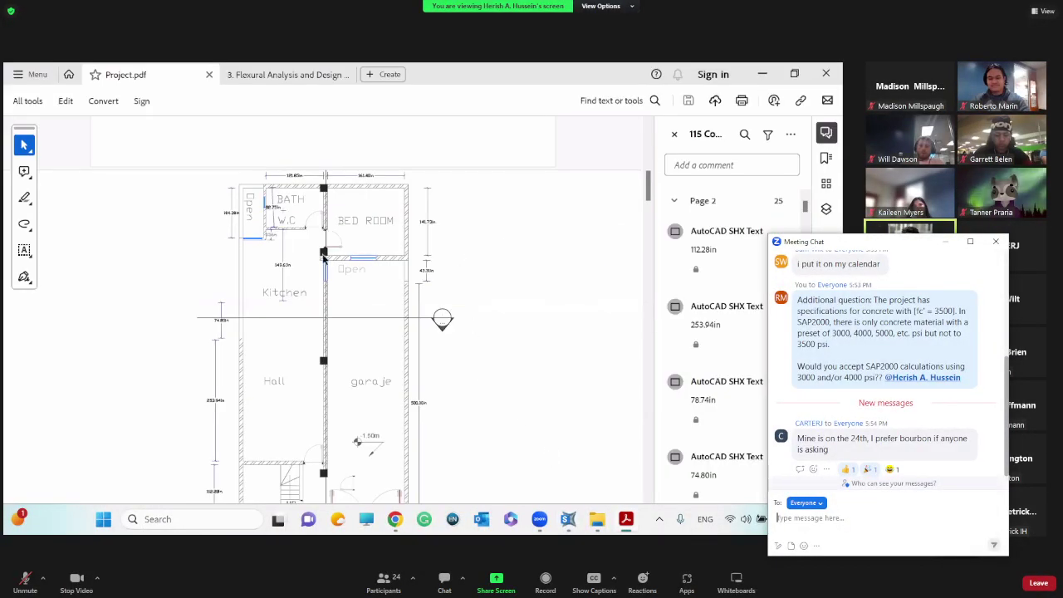
{"action": "scroll", "coordinate": [371, 275], "scroll_direction": "down", "scroll_amount": 4}
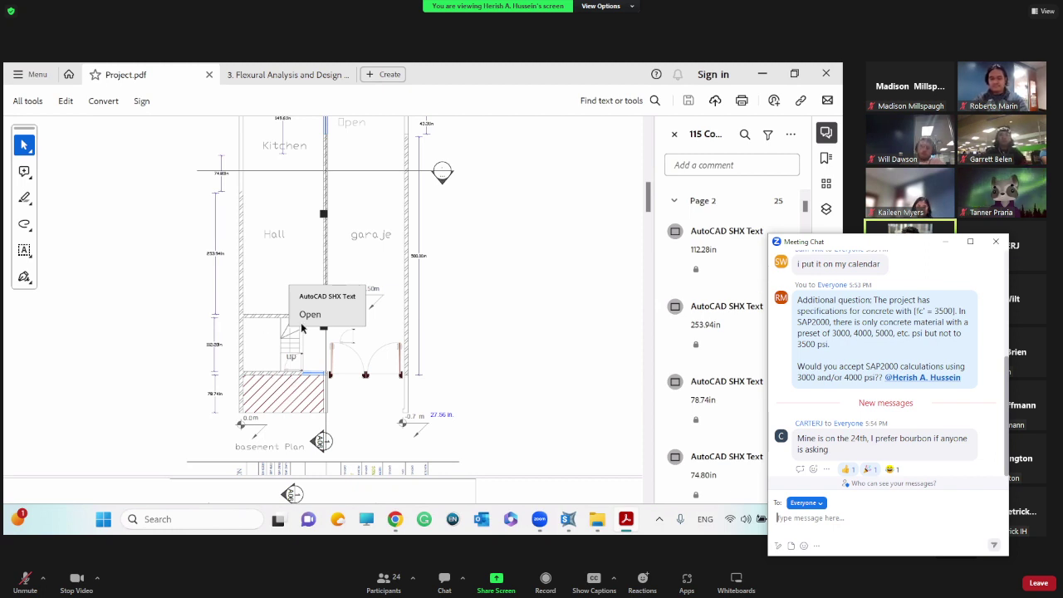
{"action": "scroll", "coordinate": [324, 374], "scroll_direction": "up", "scroll_amount": 3}
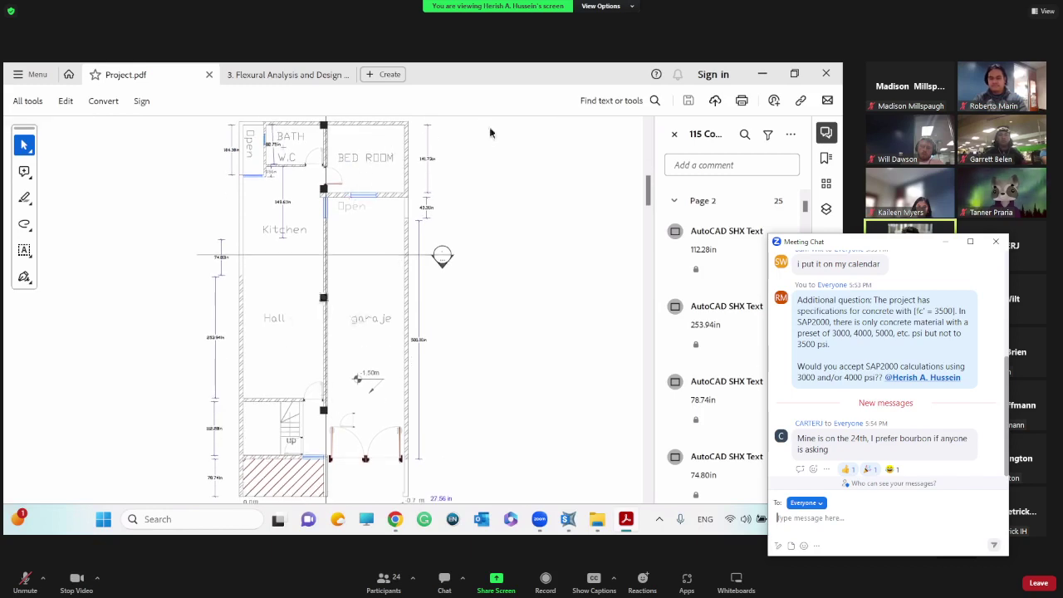
{"action": "mouse_move", "coordinate": [609, 516]}
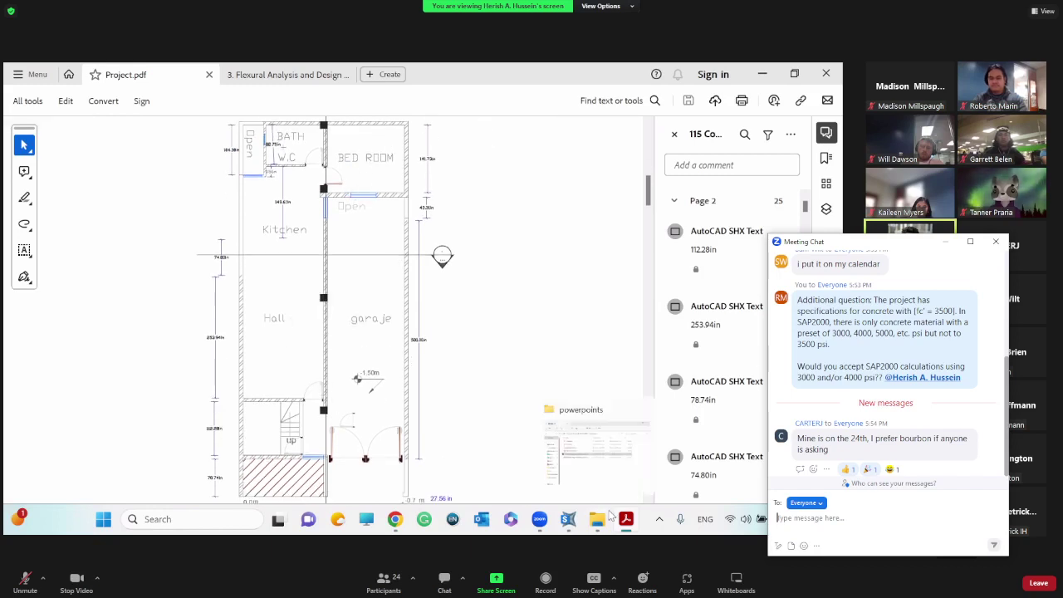
{"action": "left_click", "coordinate": [570, 526]}
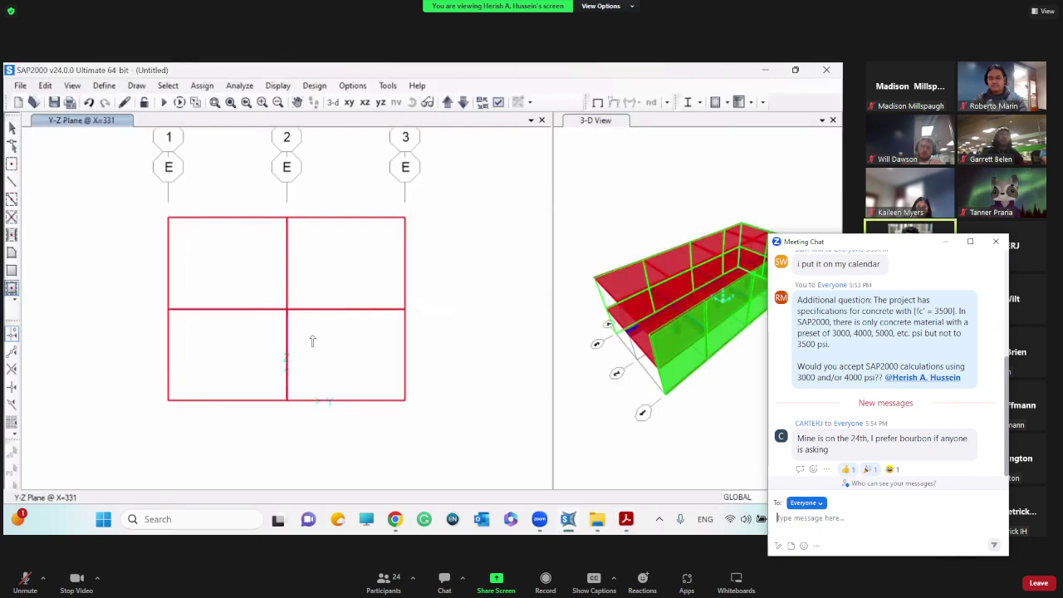
Step: Bring up the Y-Z elevation at X=189 and examine the building frame from its end in the 3-D view
{"action": "left_click", "coordinate": [466, 106]}
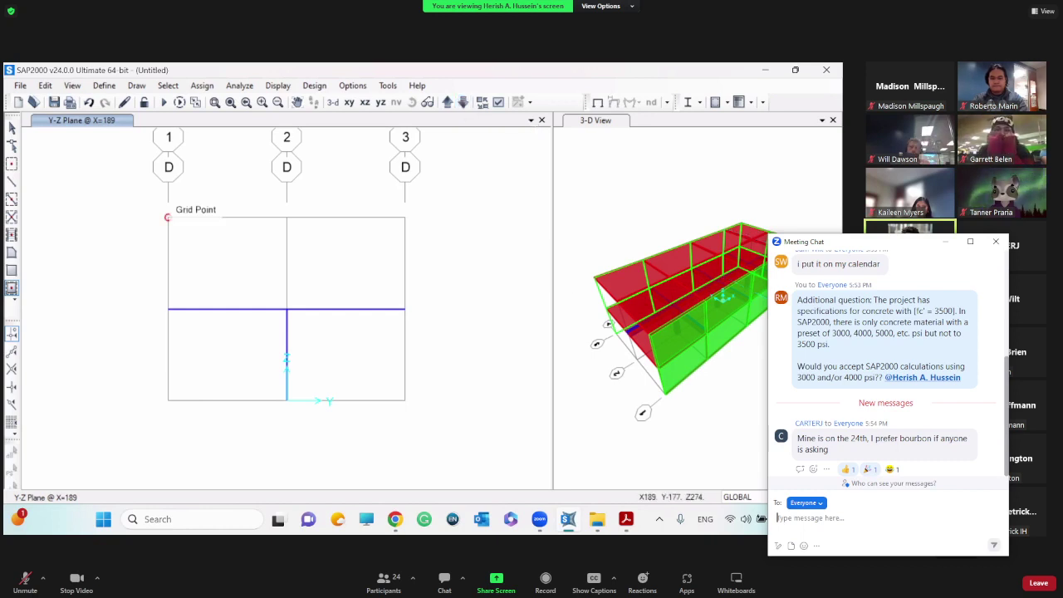
{"action": "scroll", "coordinate": [664, 332], "scroll_direction": "up", "scroll_amount": 6}
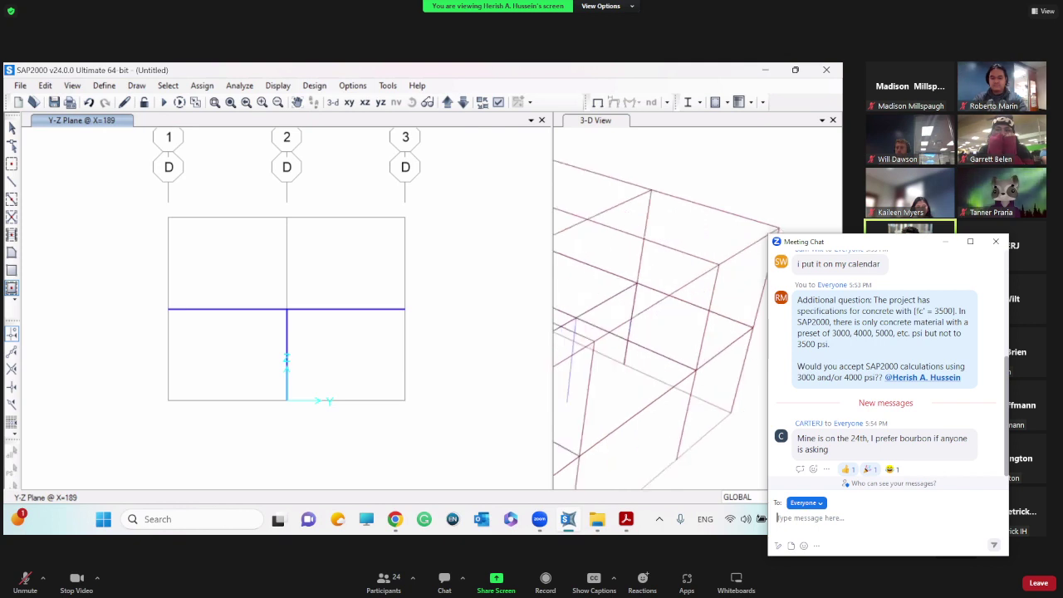
{"action": "scroll", "coordinate": [665, 333], "scroll_direction": "down", "scroll_amount": 4}
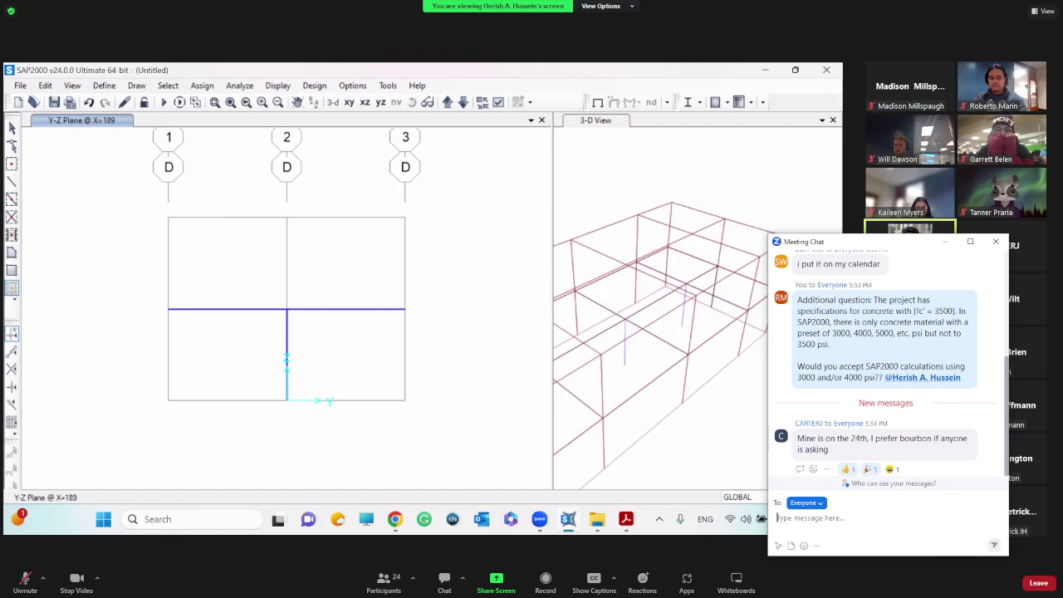
{"action": "left_click", "coordinate": [12, 289]}
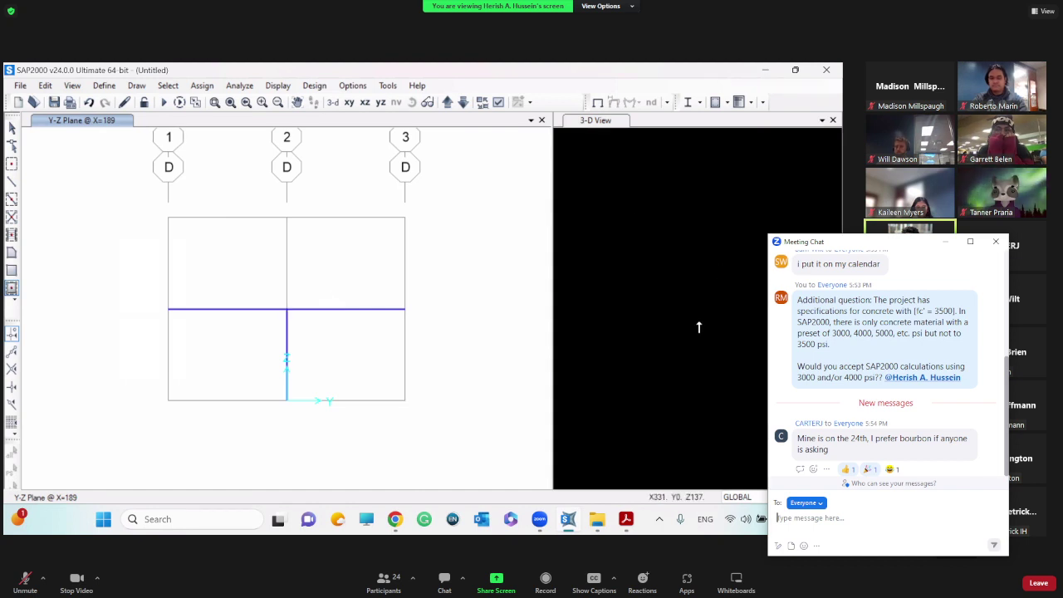
{"action": "scroll", "coordinate": [712, 264], "scroll_direction": "down", "scroll_amount": 5}
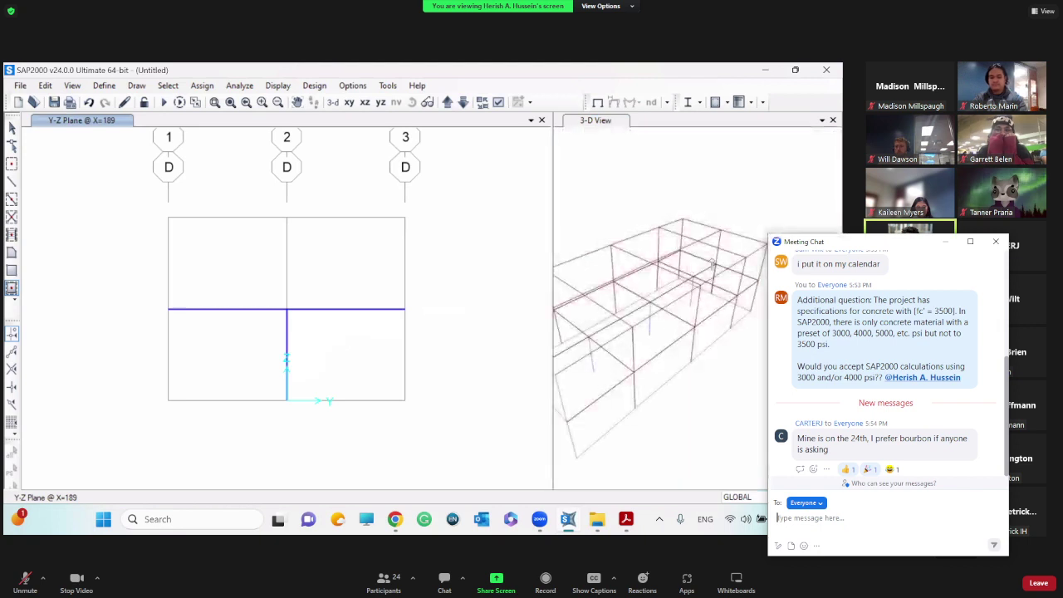
{"action": "scroll", "coordinate": [664, 208], "scroll_direction": "down", "scroll_amount": 1}
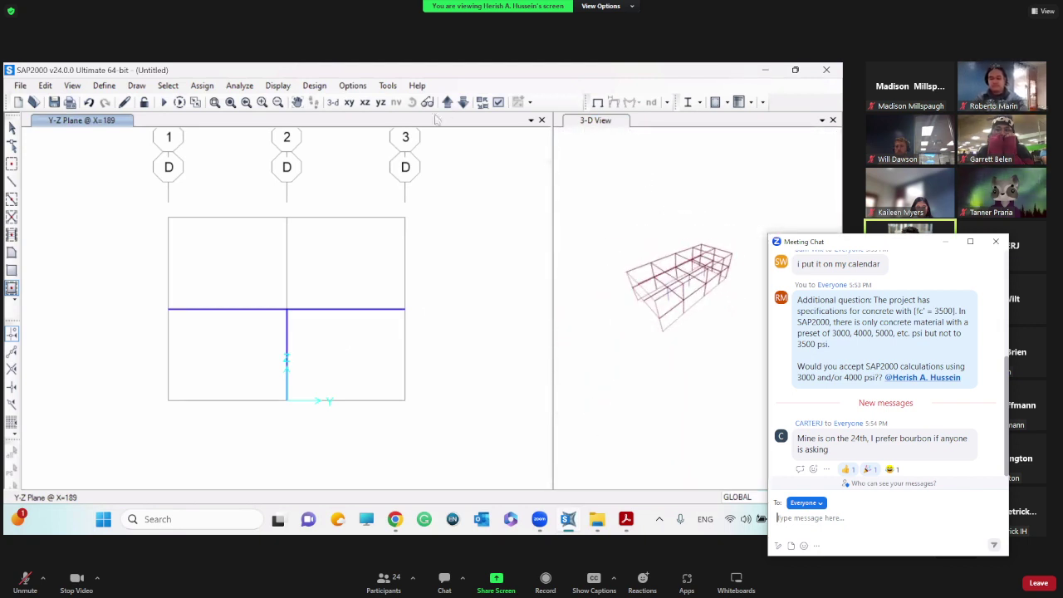
{"action": "scroll", "coordinate": [669, 210], "scroll_direction": "up", "scroll_amount": 2}
{"action": "scroll", "coordinate": [587, 129], "scroll_direction": "up", "scroll_amount": 2}
{"action": "scroll", "coordinate": [587, 129], "scroll_direction": "up", "scroll_amount": 2}
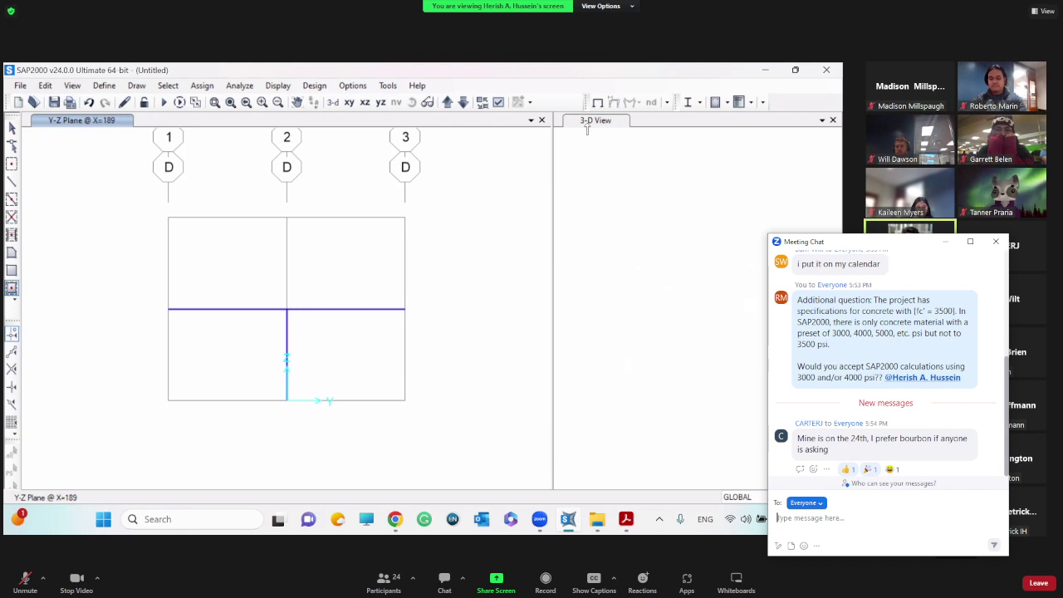
{"action": "left_click", "coordinate": [584, 131]}
{"action": "scroll", "coordinate": [584, 142], "scroll_direction": "down", "scroll_amount": 2}
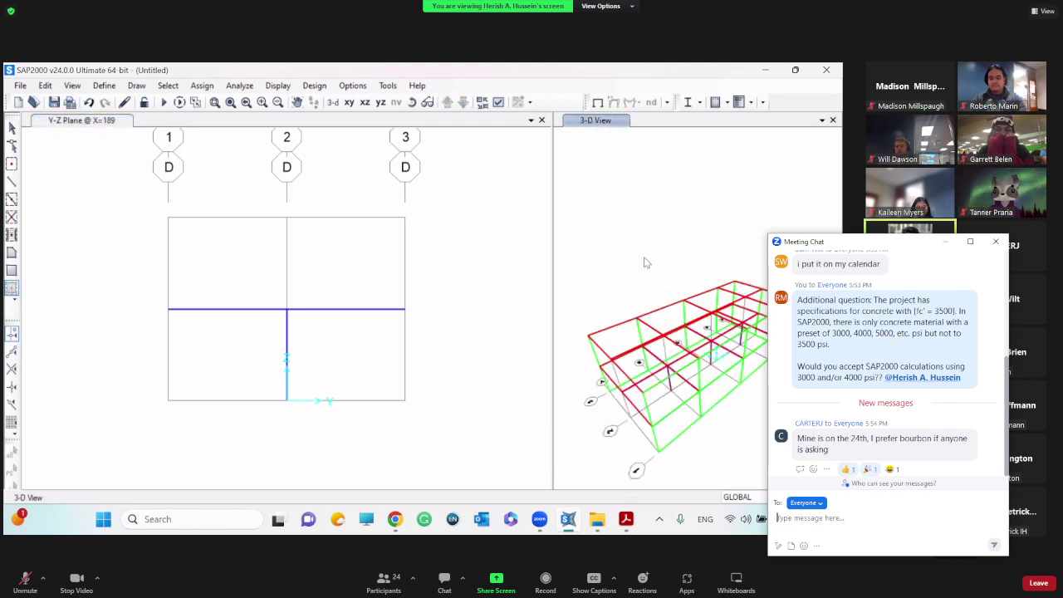
{"action": "left_click", "coordinate": [413, 101]}
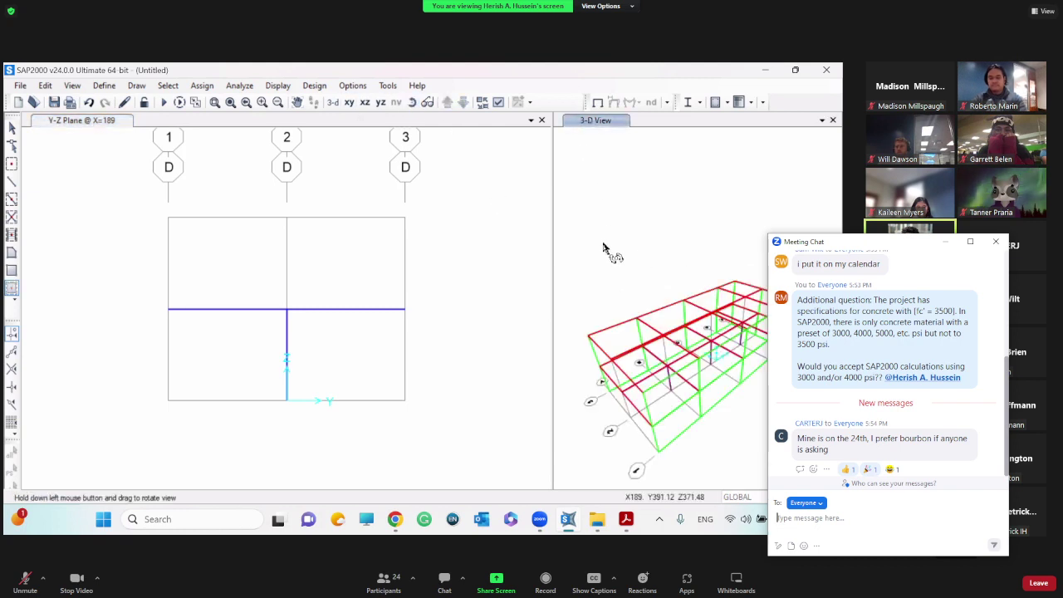
{"action": "left_click_drag", "start_coordinate": [643, 241], "coordinate": [666, 184]}
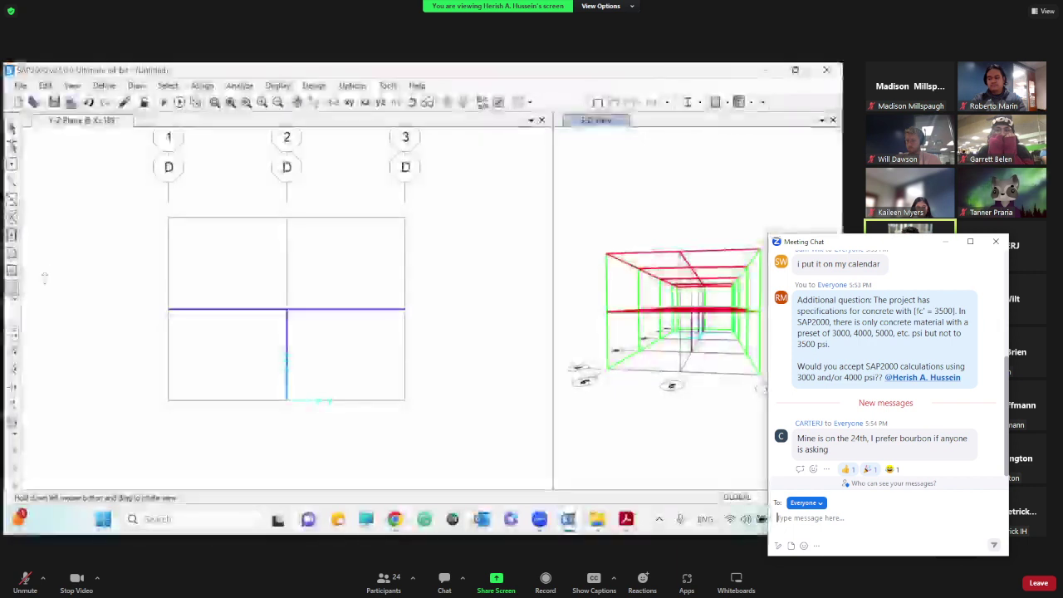
Step: Quick-draw a CMU Wall area in the lower bay between grid lines 1 and 2 at X=189 and restore the standard 3-D view
{"action": "left_click", "coordinate": [91, 125]}
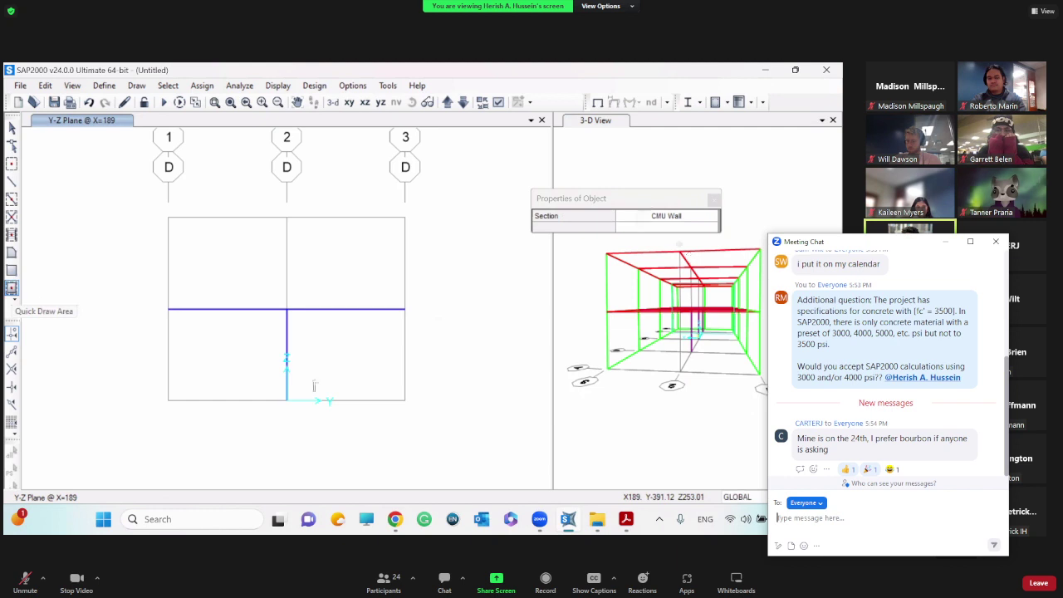
{"action": "left_click", "coordinate": [218, 356]}
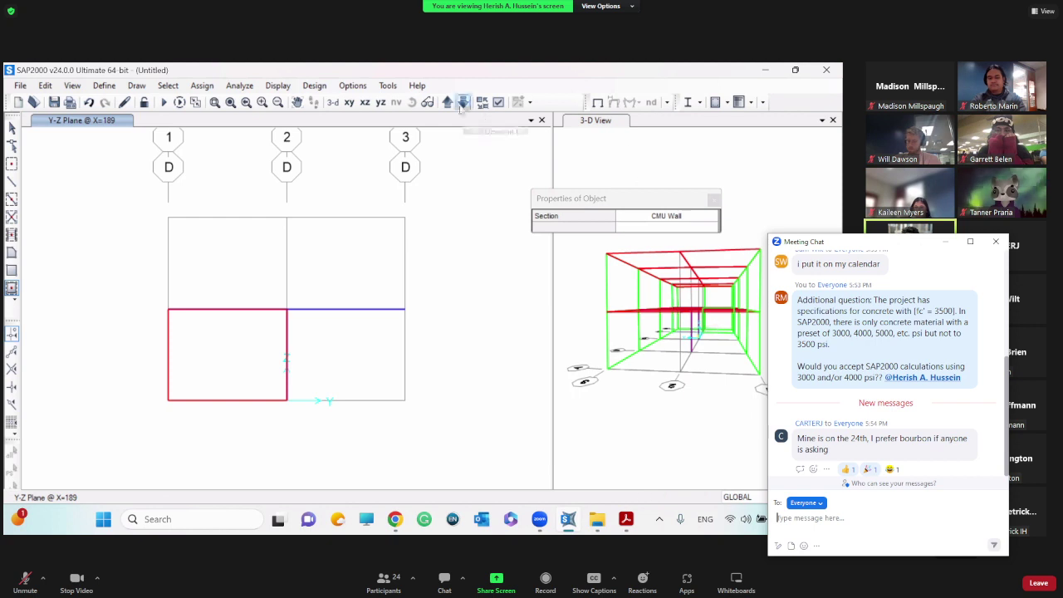
{"action": "left_click", "coordinate": [589, 123]}
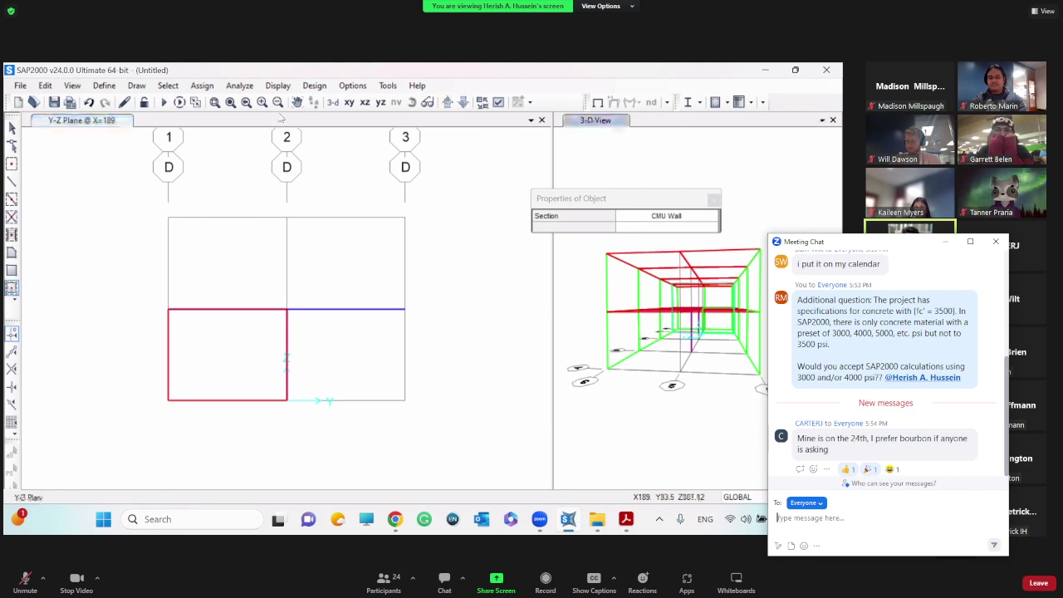
{"action": "left_click", "coordinate": [332, 102]}
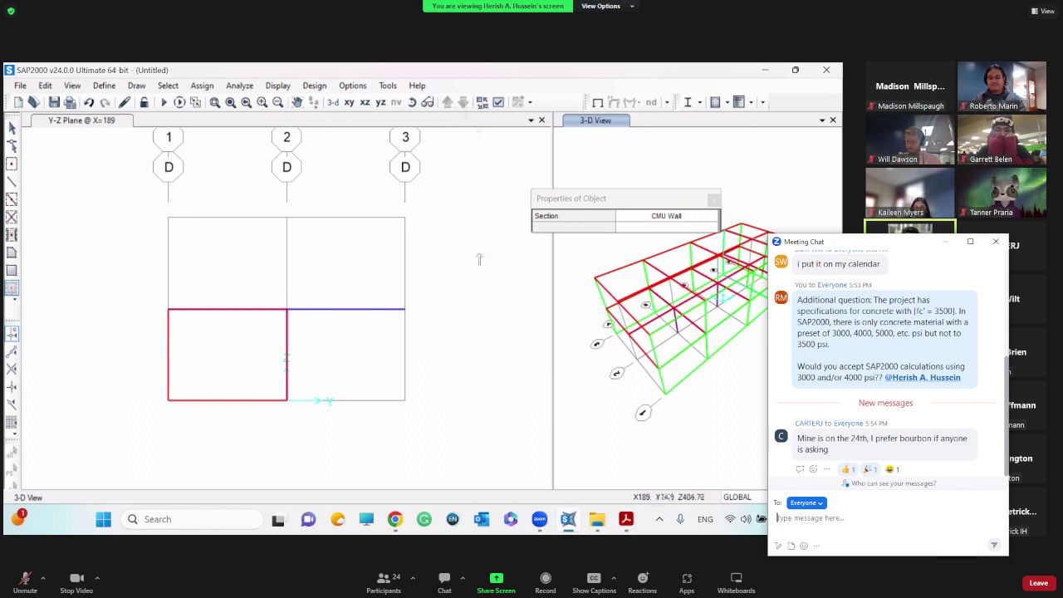
{"action": "left_click", "coordinate": [83, 125]}
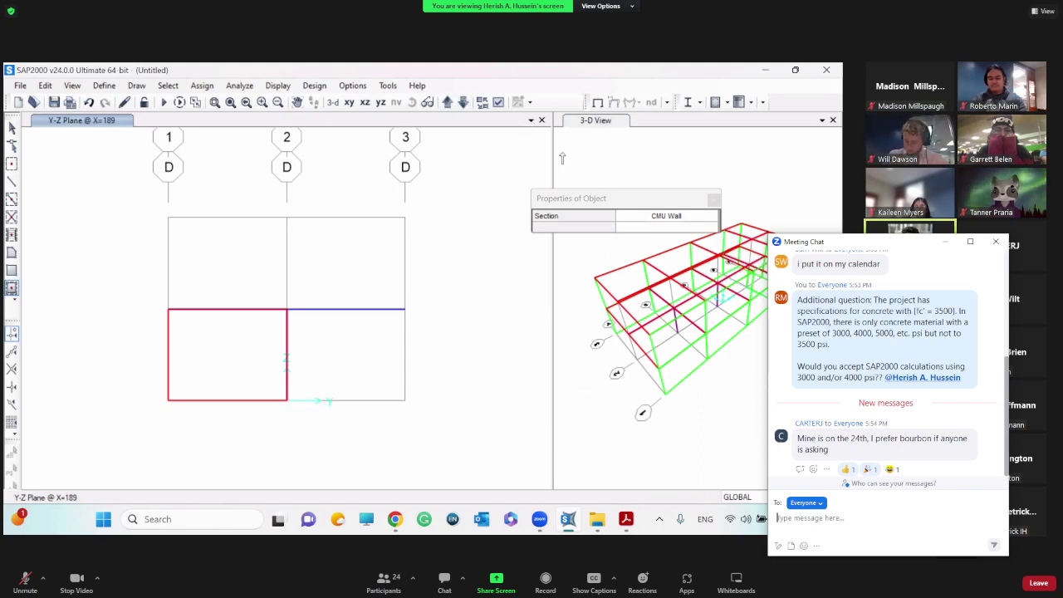
Step: Quick-draw a CMU Wall area in the lower bay between grid lines 2 and 3 of the Y-Z elevation at X=-275
{"action": "left_click", "coordinate": [462, 101]}
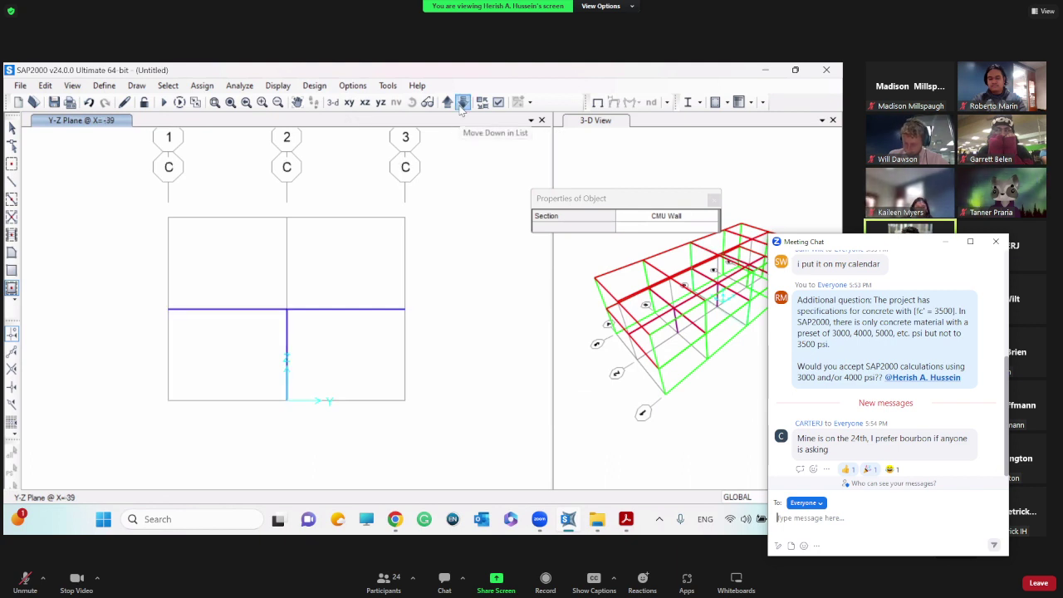
{"action": "left_click", "coordinate": [463, 102]}
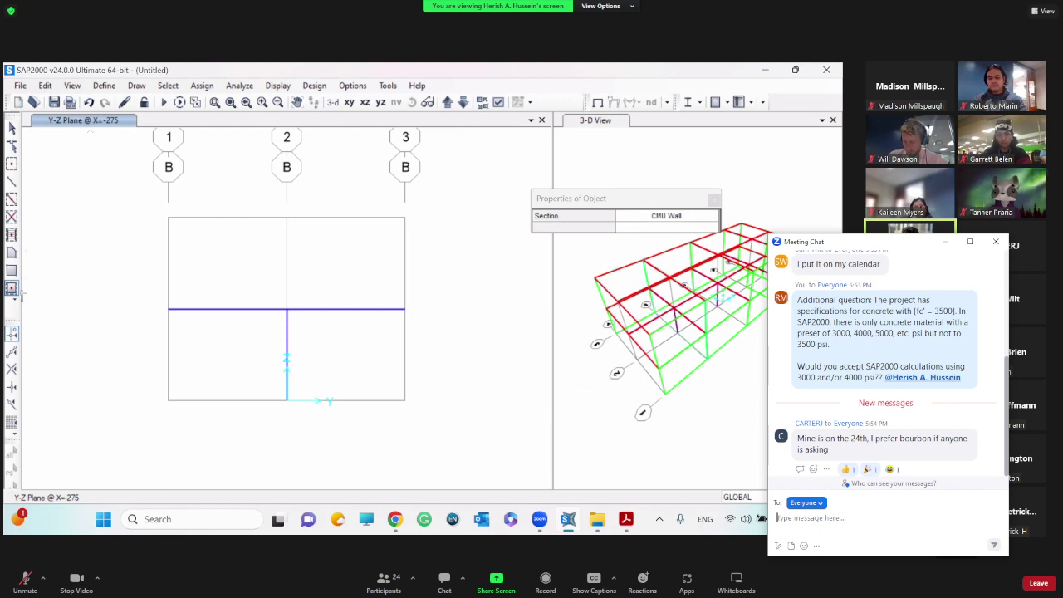
{"action": "left_click", "coordinate": [317, 359]}
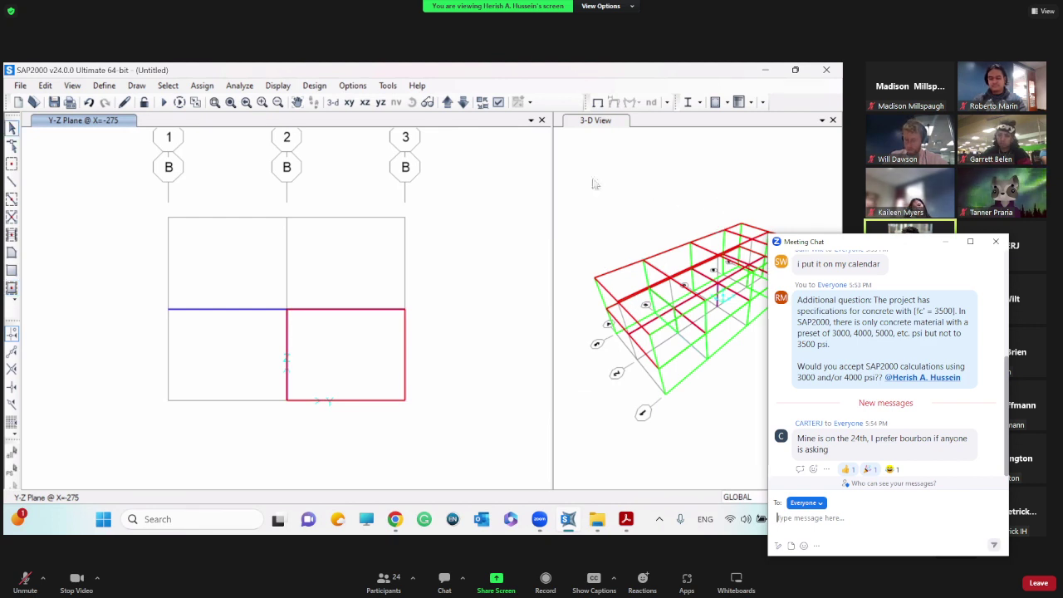
Step: Reapply the current display options to the 3-D view to restore the filled, colored areas
{"action": "left_click", "coordinate": [560, 116]}
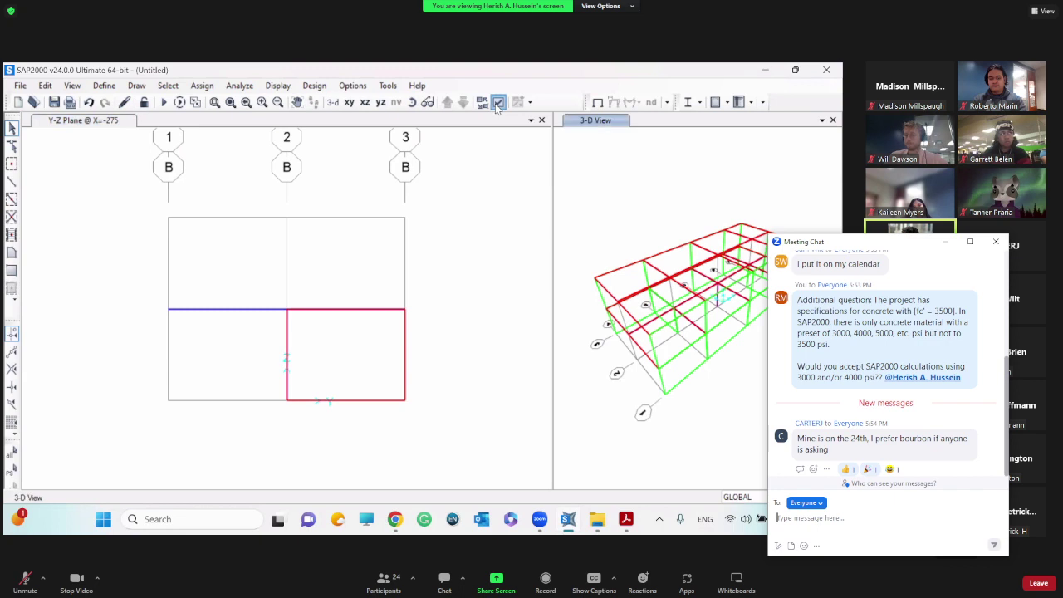
{"action": "left_click", "coordinate": [497, 104]}
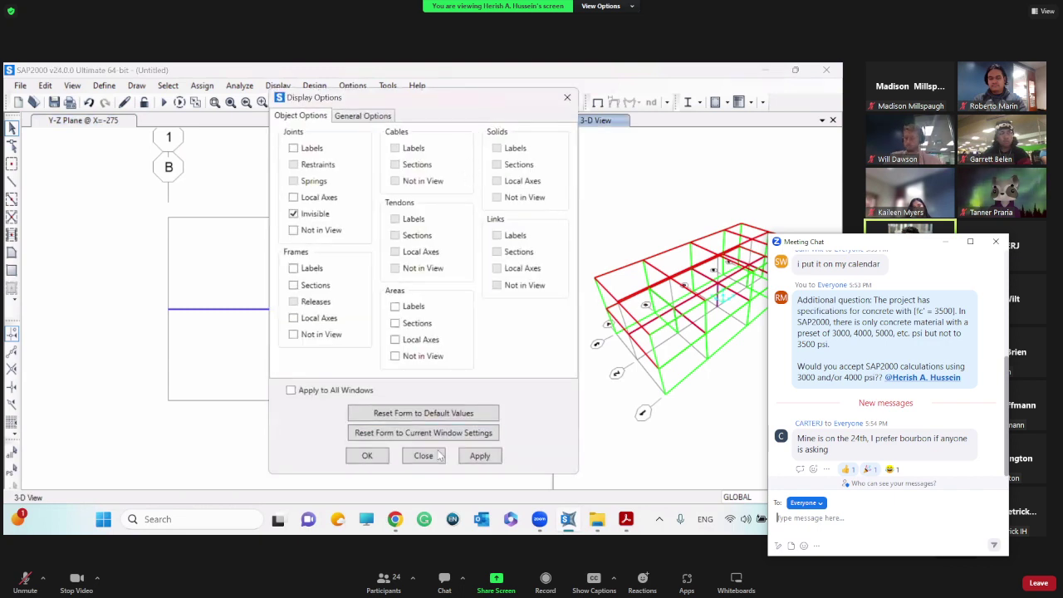
{"action": "left_click", "coordinate": [480, 453]}
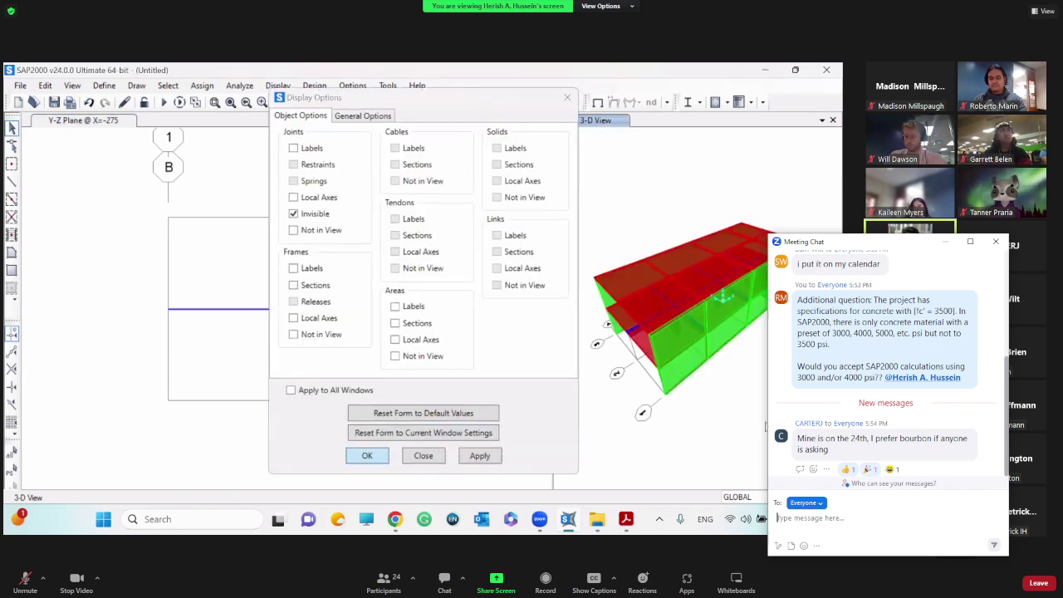
{"action": "key", "text": "Return"}
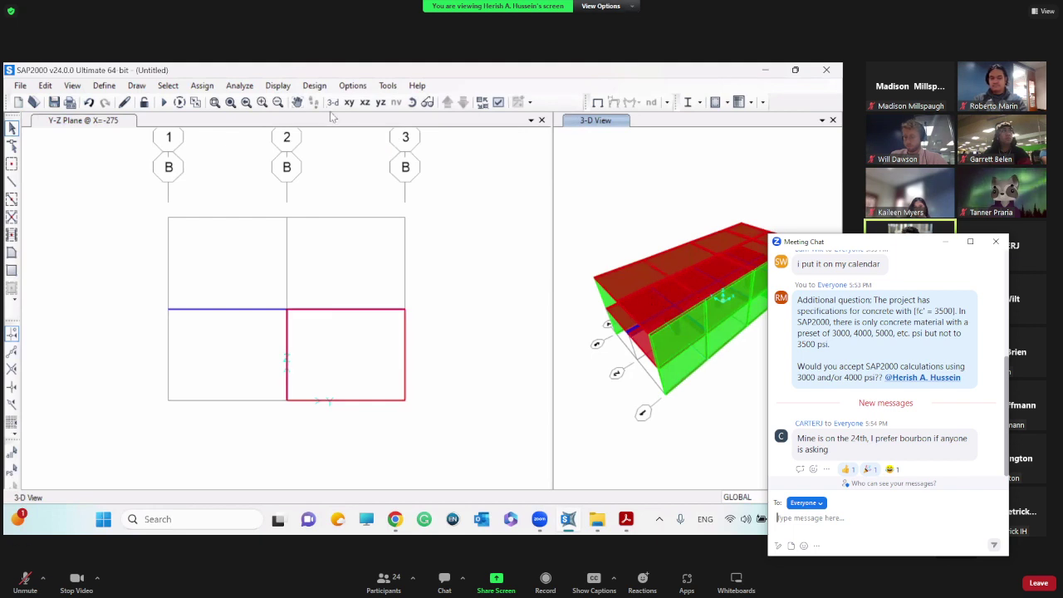
Step: Orbit the 3-D view to inspect the walls and columns inside the building, and return to the standard 3-D view
{"action": "left_click", "coordinate": [412, 102]}
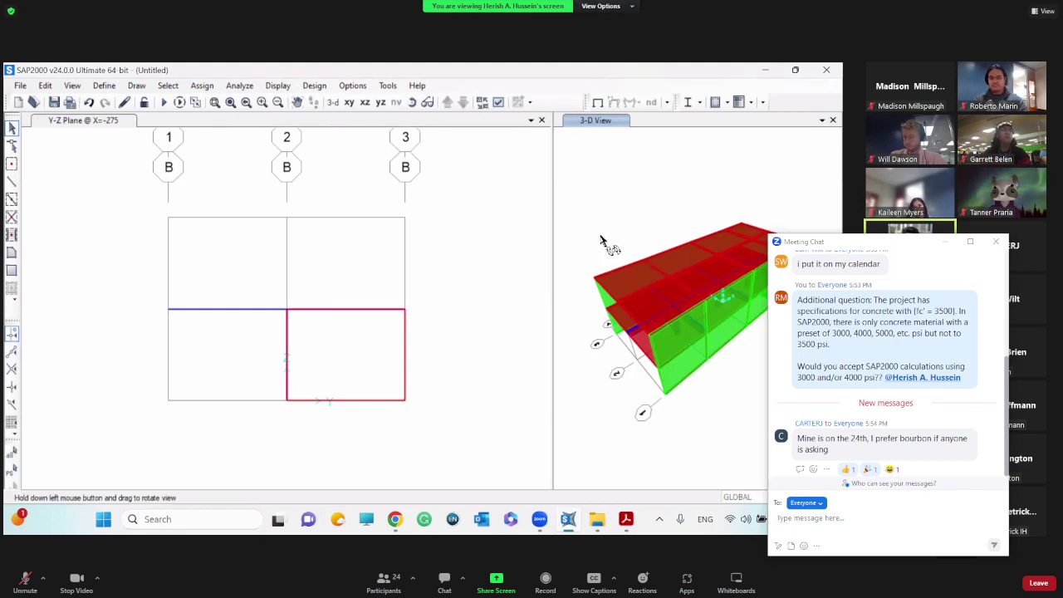
{"action": "left_click_drag", "start_coordinate": [610, 242], "coordinate": [648, 217]}
{"action": "key", "text": "alt+Tab"}
{"action": "key", "text": "alt+shift+Tab"}
{"action": "key", "text": "alt+Tab"}
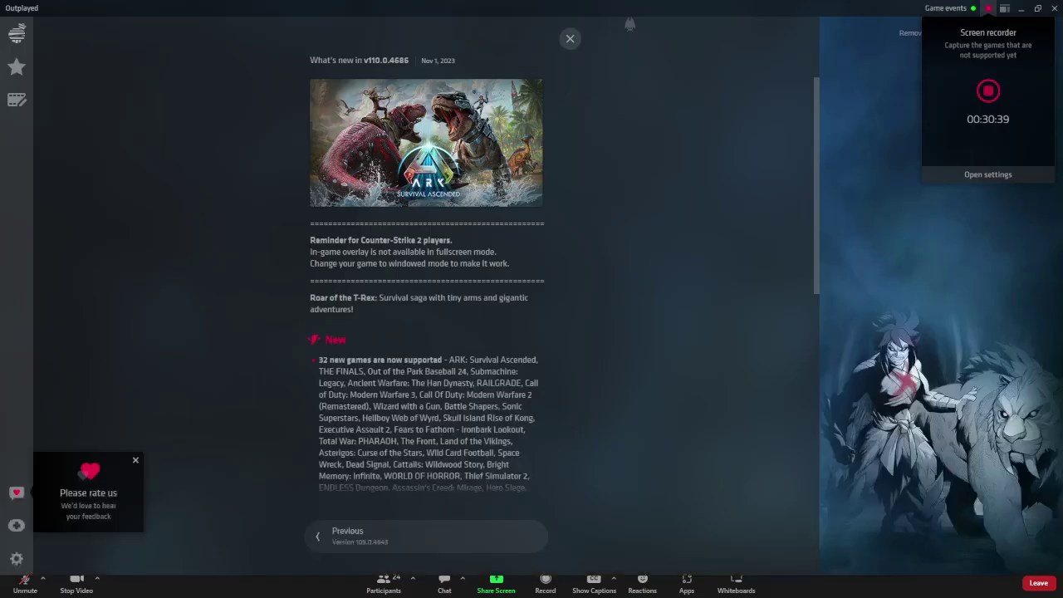
{"action": "key", "text": "alt+Tab"}
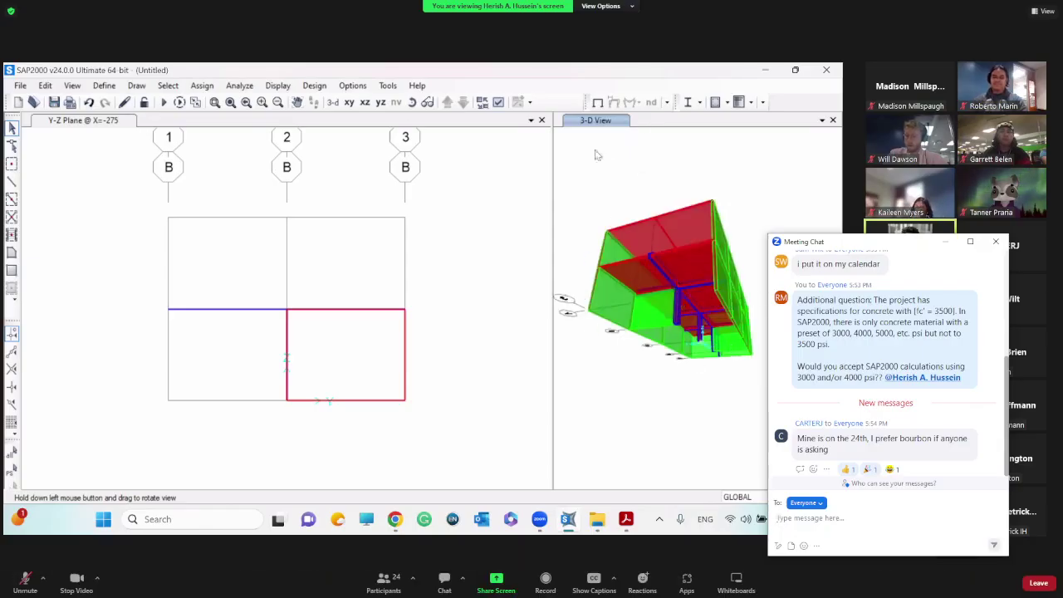
{"action": "left_click", "coordinate": [334, 104]}
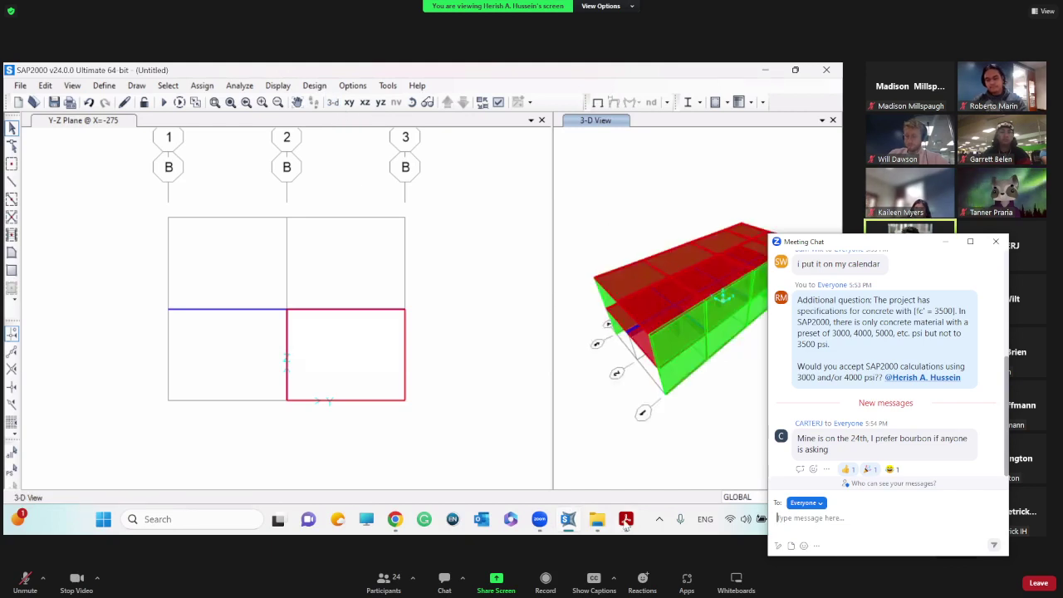
Step: Switch to Project.pdf and check the wall layout on the basement and first floor plans
{"action": "mouse_move", "coordinate": [628, 521]}
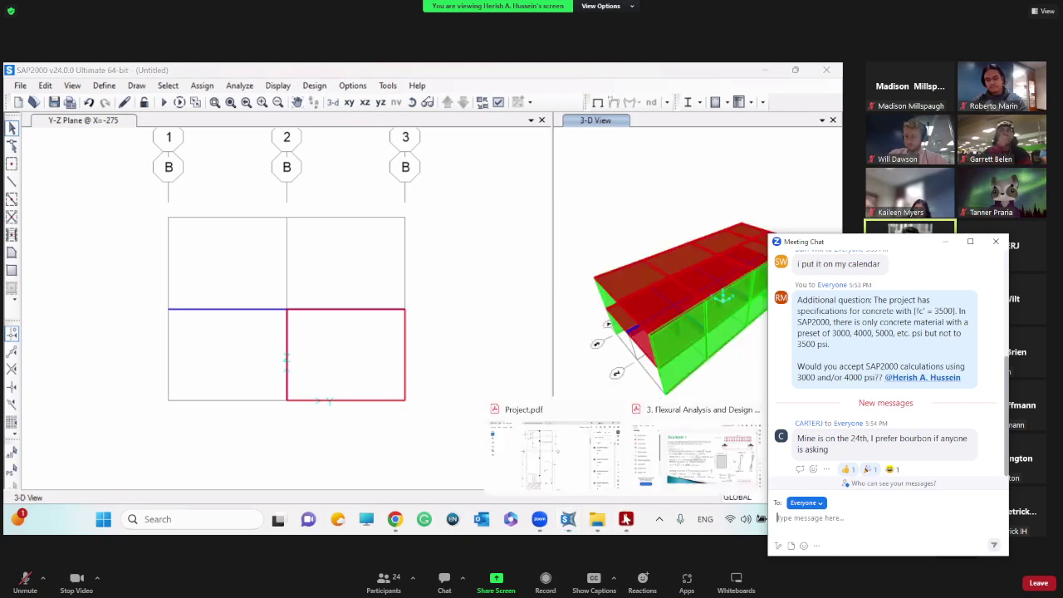
{"action": "left_click", "coordinate": [533, 454]}
{"action": "scroll", "coordinate": [444, 251], "scroll_direction": "down", "scroll_amount": 3}
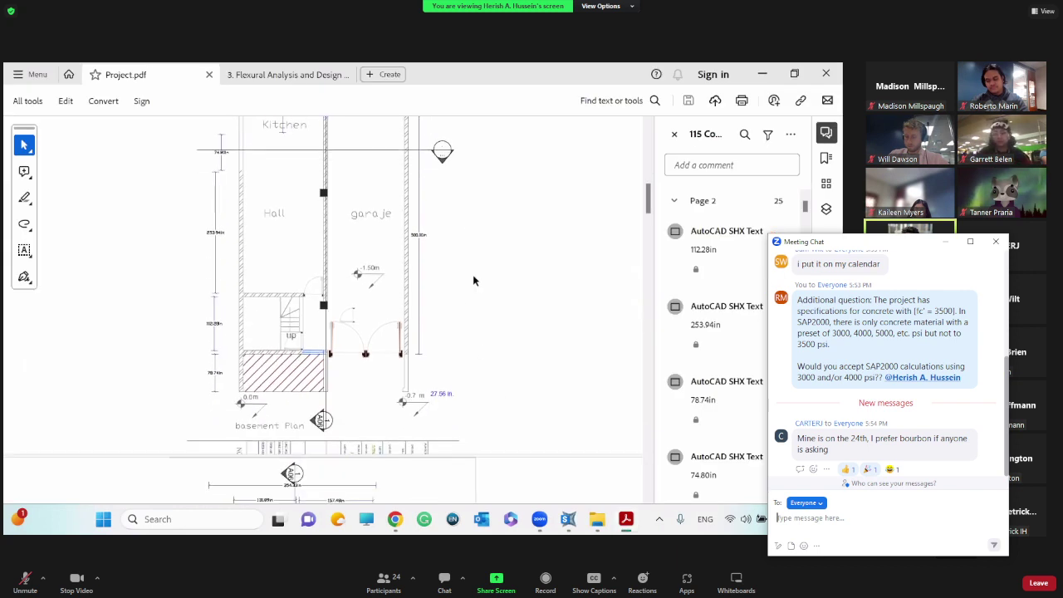
{"action": "scroll", "coordinate": [474, 281], "scroll_direction": "down", "scroll_amount": 5}
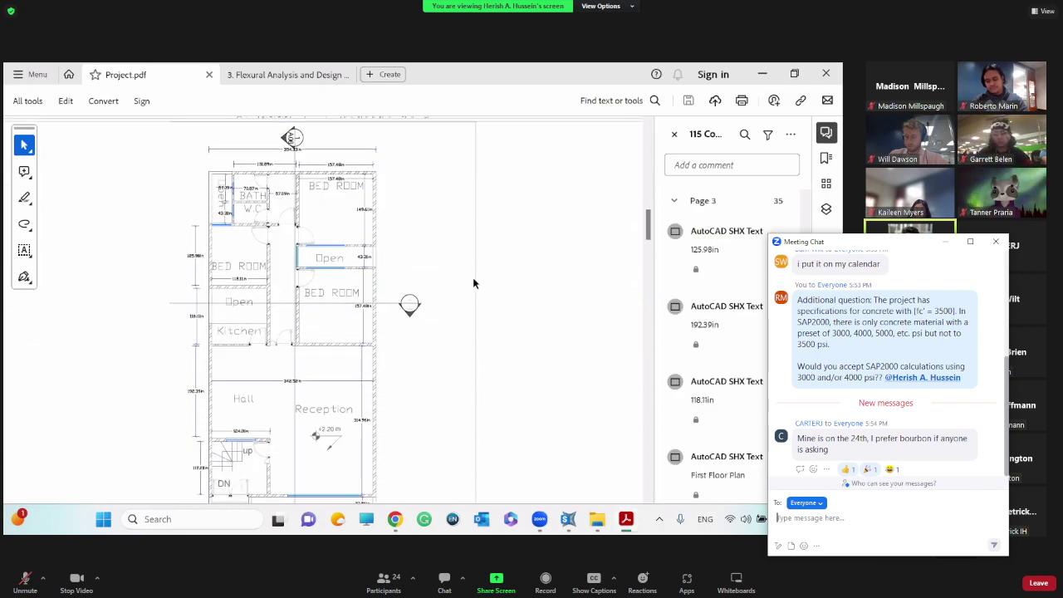
{"action": "scroll", "coordinate": [473, 284], "scroll_direction": "down", "scroll_amount": 1}
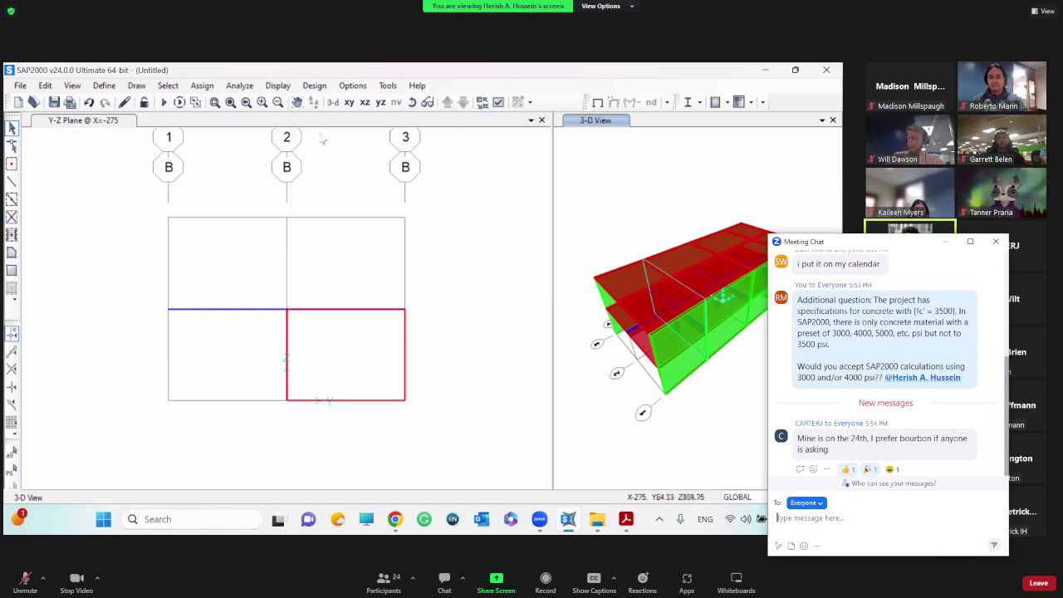
Step: In SAP2000, quick-draw a CMU Wall area in the upper bay between grid lines 1 and 2 of the Y-Z elevation at X=-456
{"action": "left_click", "coordinate": [103, 123]}
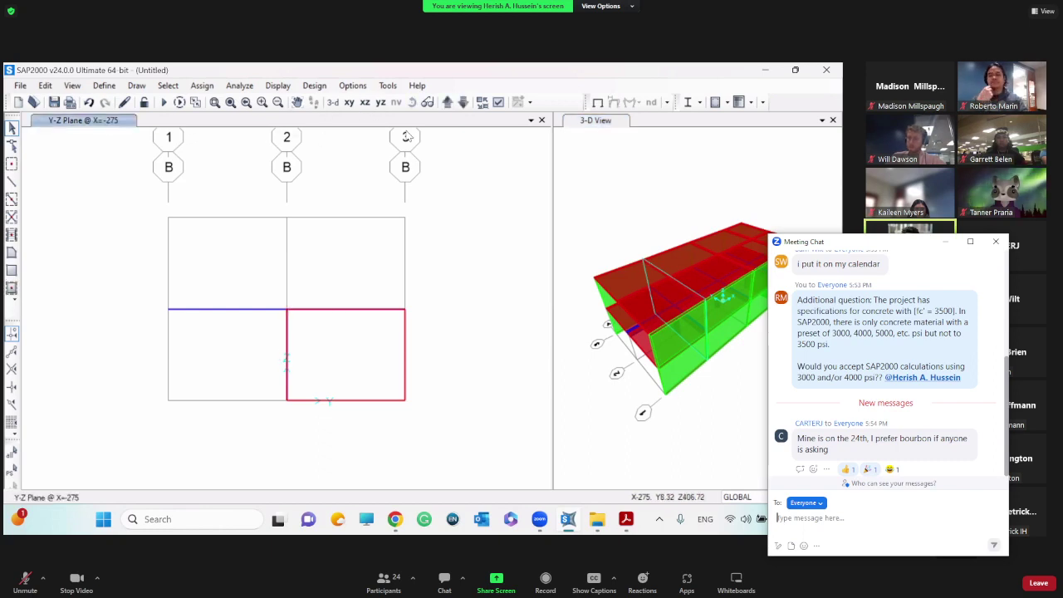
{"action": "left_click", "coordinate": [464, 103]}
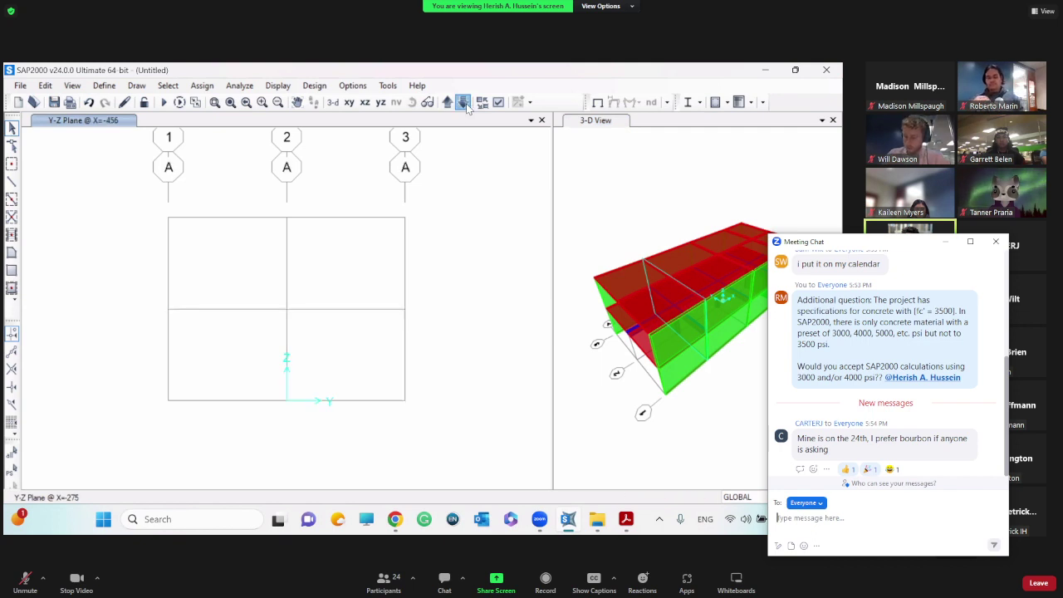
{"action": "left_click", "coordinate": [464, 103]}
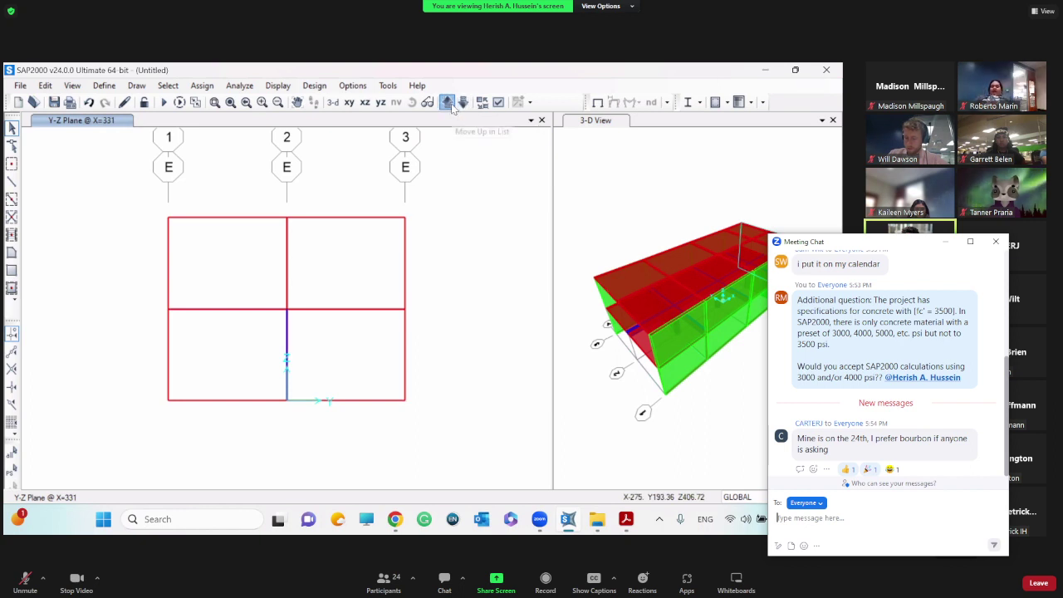
{"action": "left_click", "coordinate": [450, 105]}
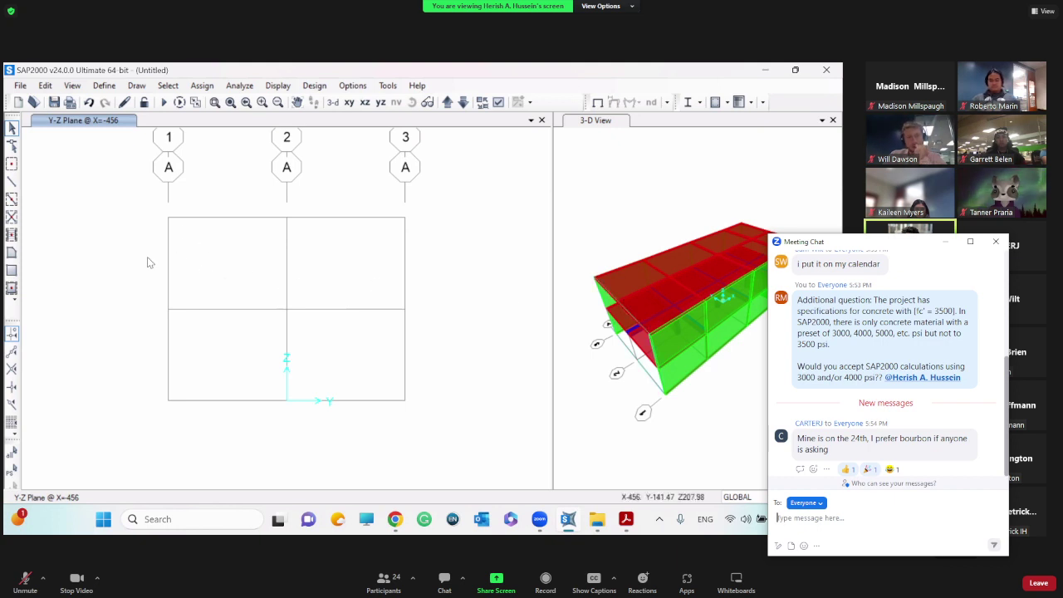
{"action": "left_click", "coordinate": [12, 288]}
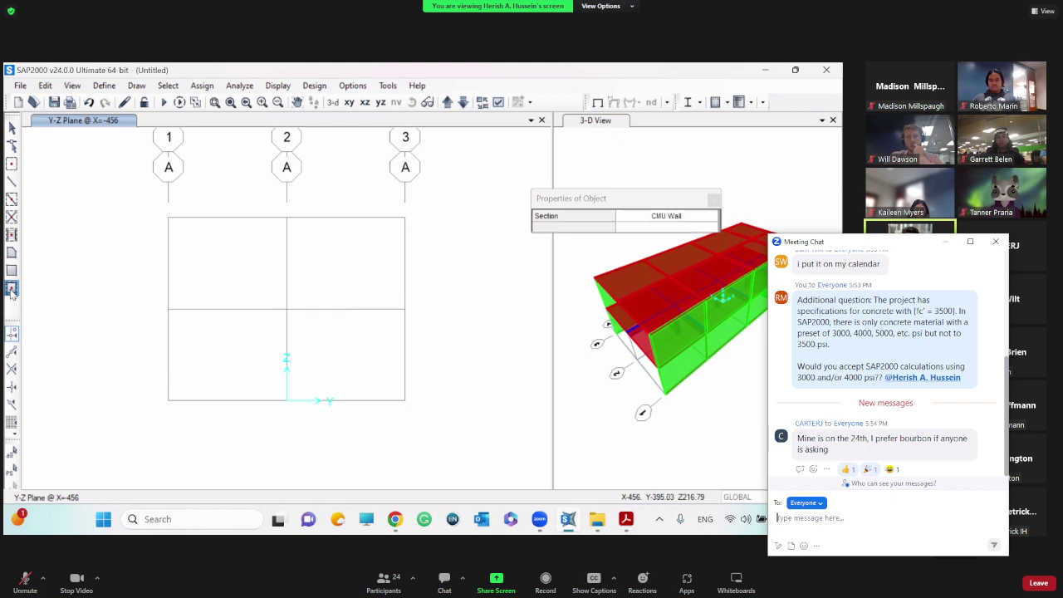
{"action": "left_click", "coordinate": [245, 261]}
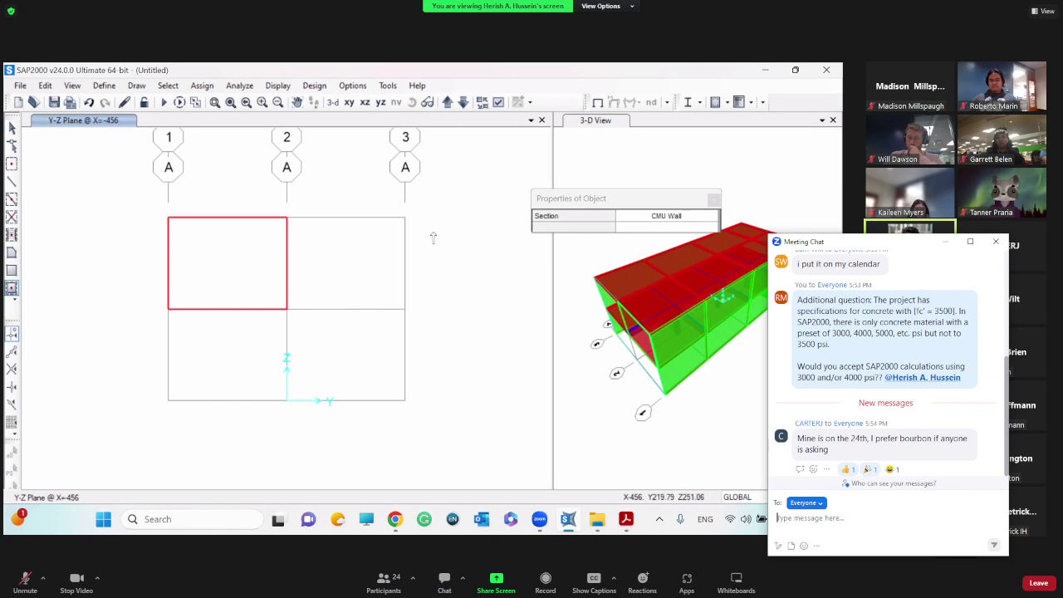
{"action": "left_click", "coordinate": [462, 103]}
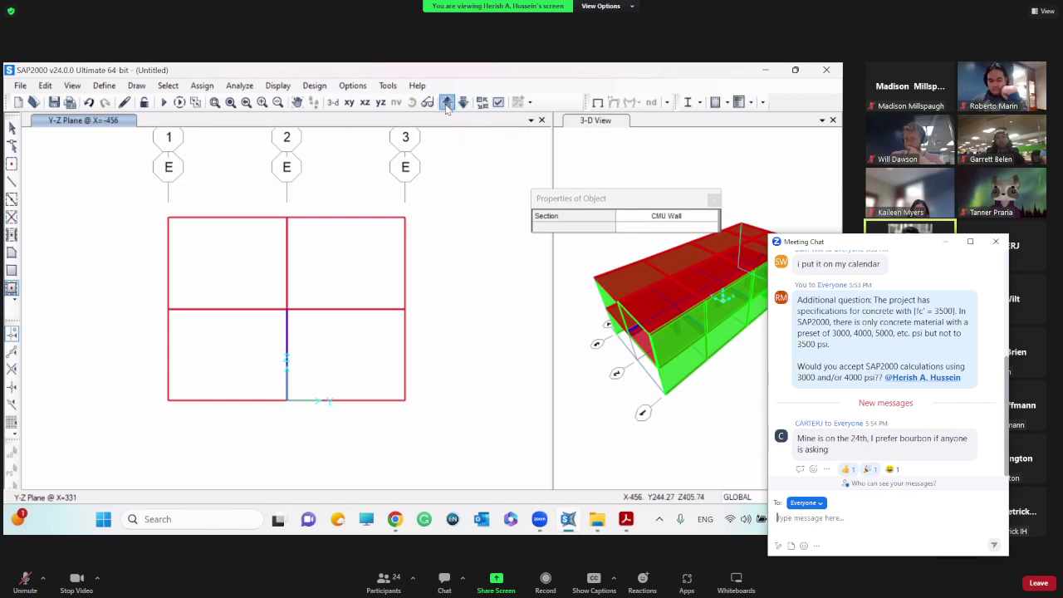
{"action": "left_click", "coordinate": [447, 103]}
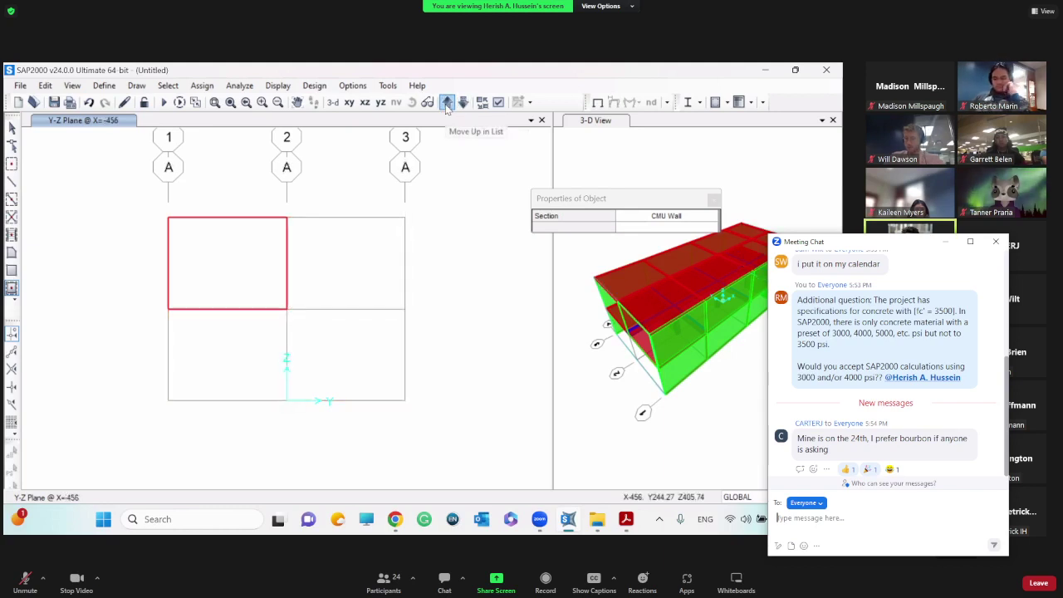
{"action": "left_click", "coordinate": [447, 109]}
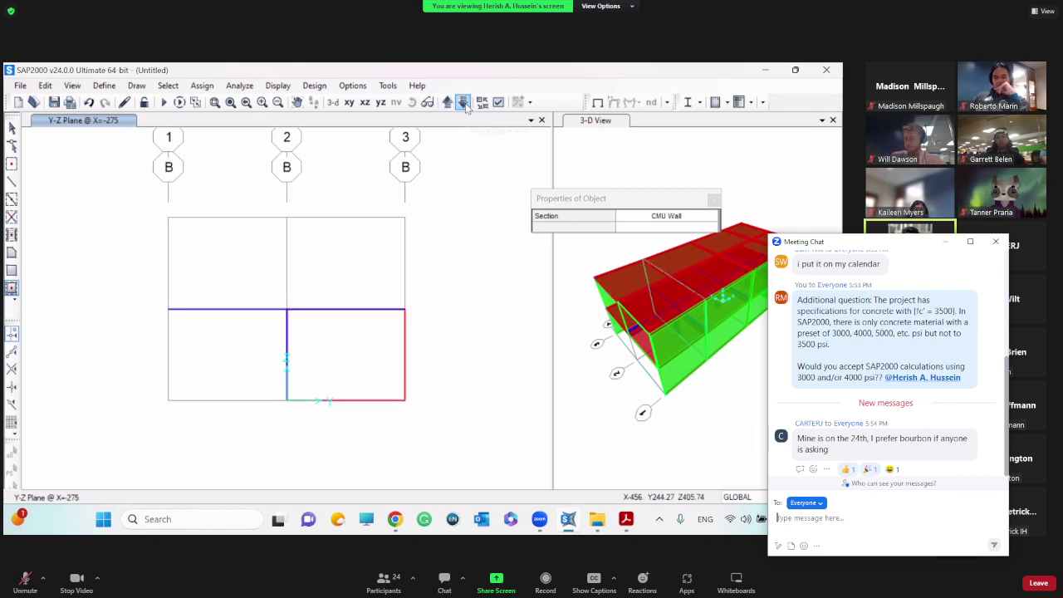
{"action": "left_click", "coordinate": [462, 108]}
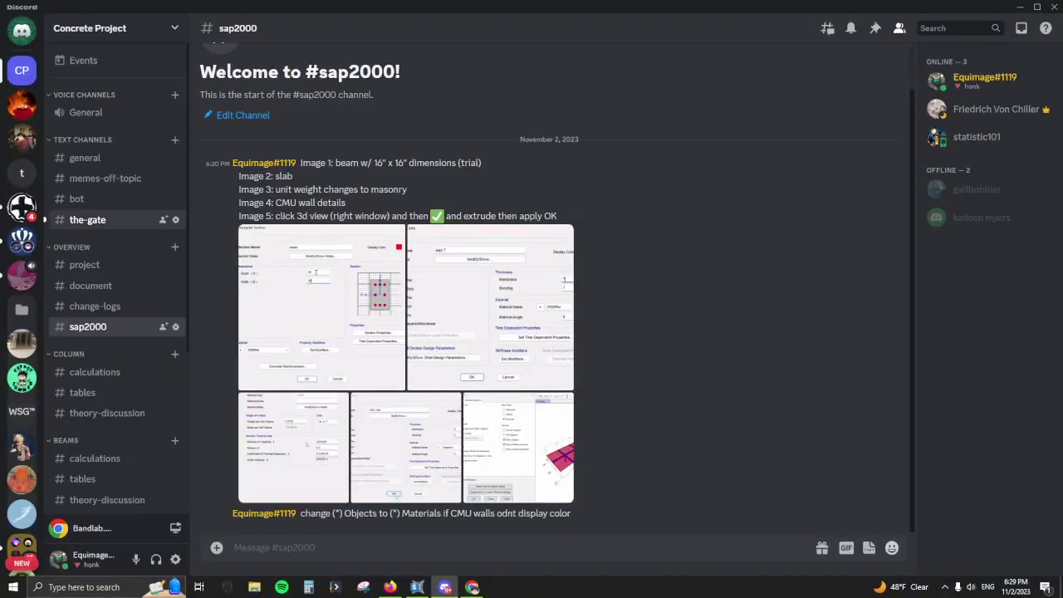
{"action": "left_click", "coordinate": [88, 219]}
{"action": "left_click", "coordinate": [90, 28]}
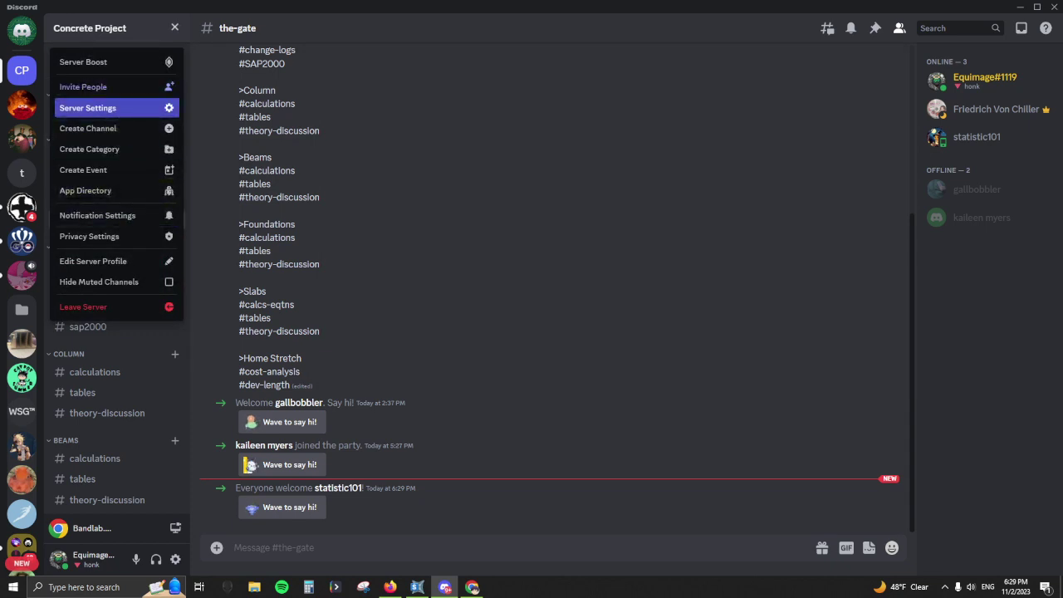
{"action": "left_click", "coordinate": [97, 215]}
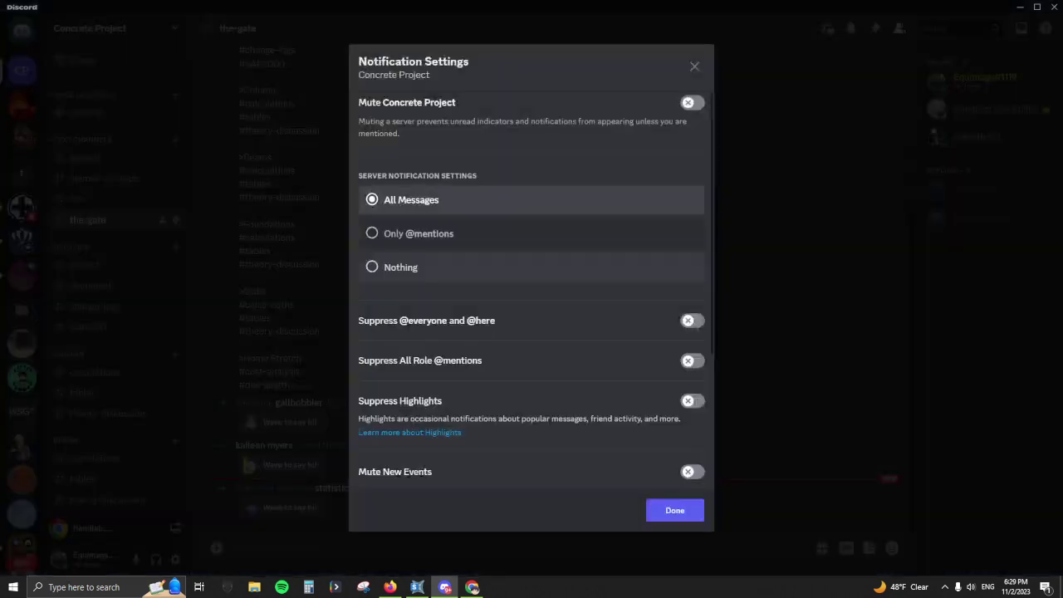
{"action": "left_click", "coordinate": [419, 233]}
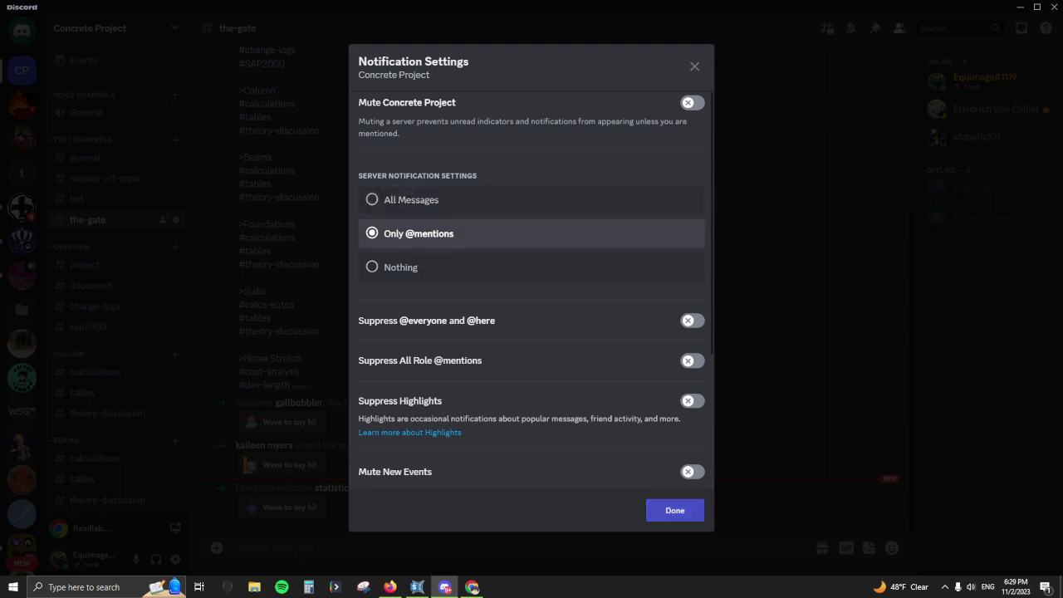
{"action": "left_click", "coordinate": [675, 510]}
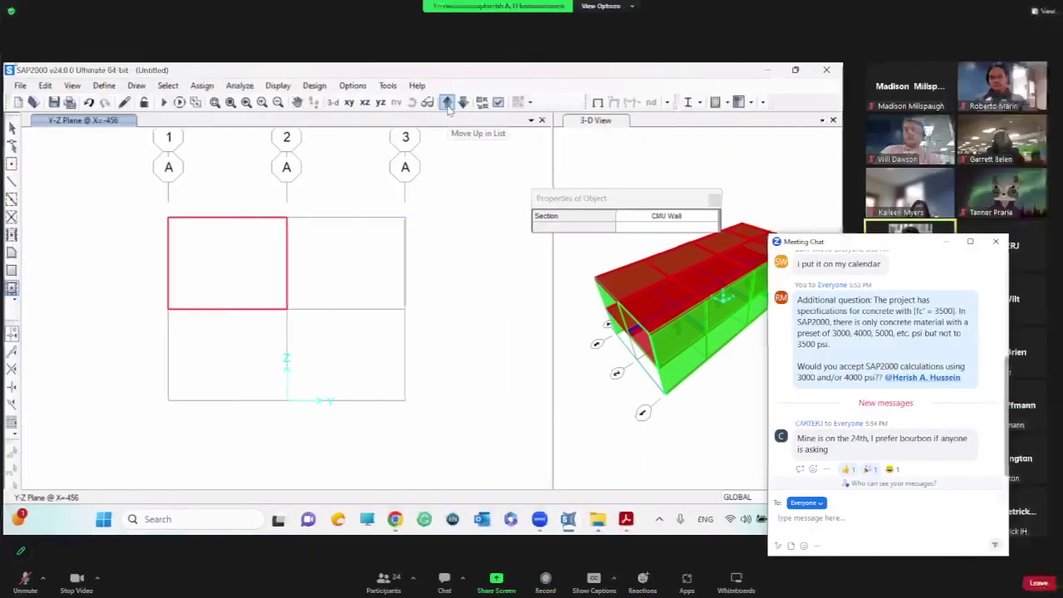
Step: Return to SAP2000, show the Y-Z elevation at X=189, and check the first floor plan's wall layout in Project.pdf
{"action": "left_click", "coordinate": [463, 104]}
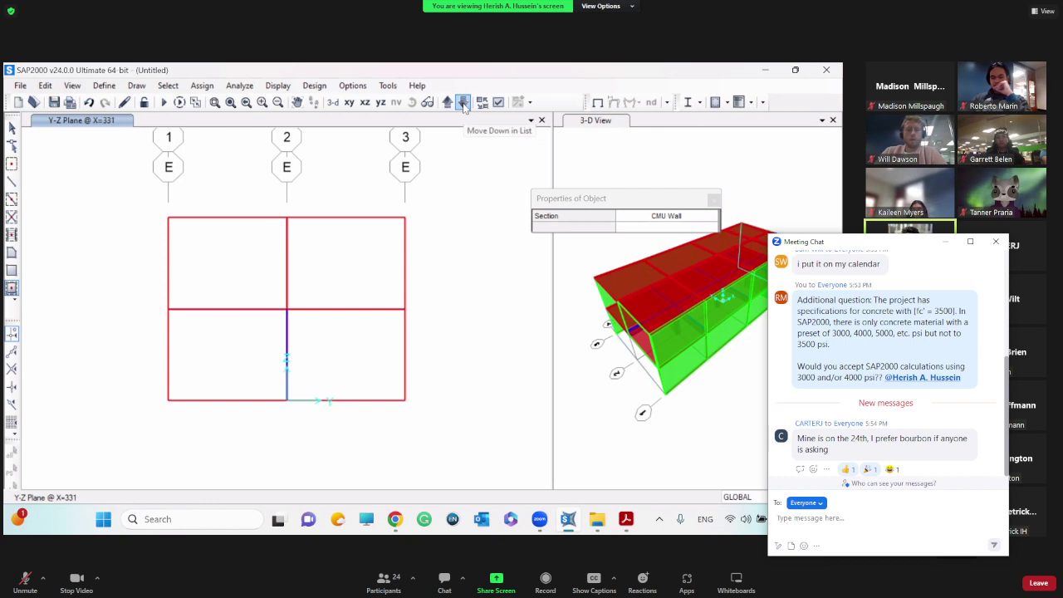
{"action": "left_click", "coordinate": [462, 103]}
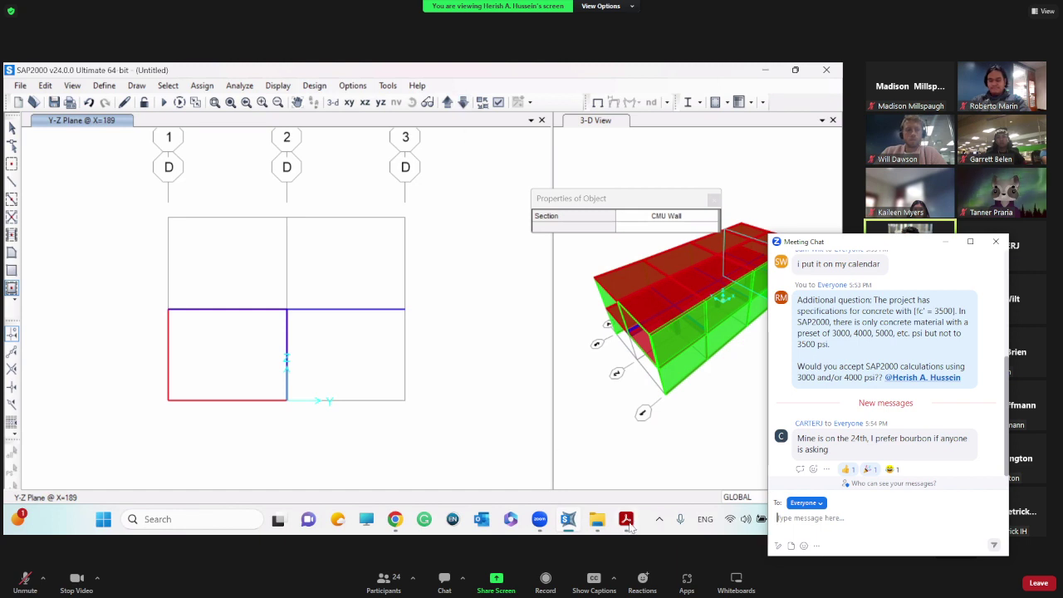
{"action": "mouse_move", "coordinate": [629, 523]}
{"action": "left_click", "coordinate": [543, 447]}
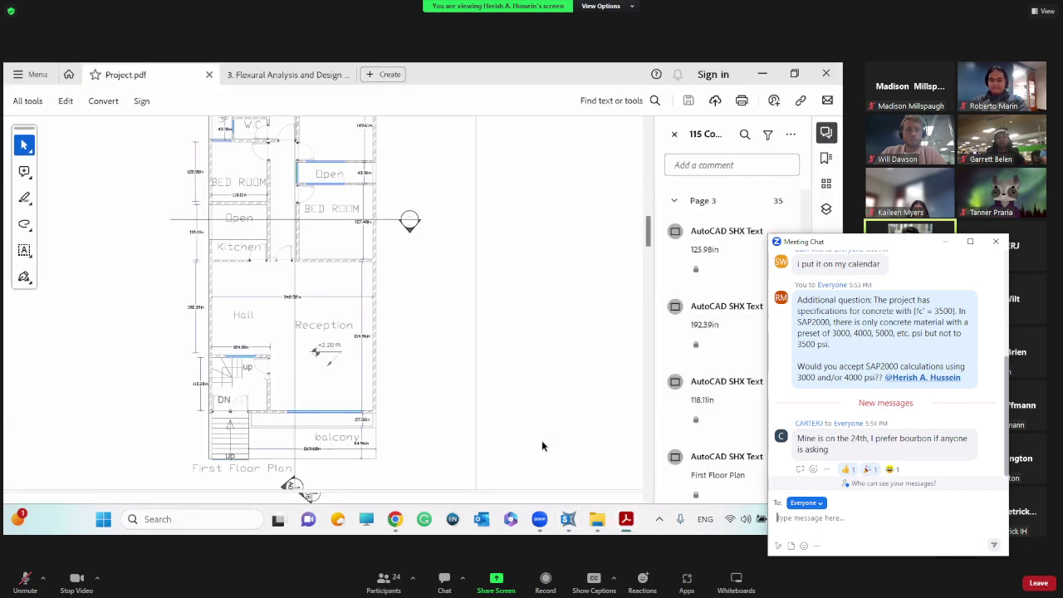
{"action": "scroll", "coordinate": [366, 169], "scroll_direction": "up", "scroll_amount": 1}
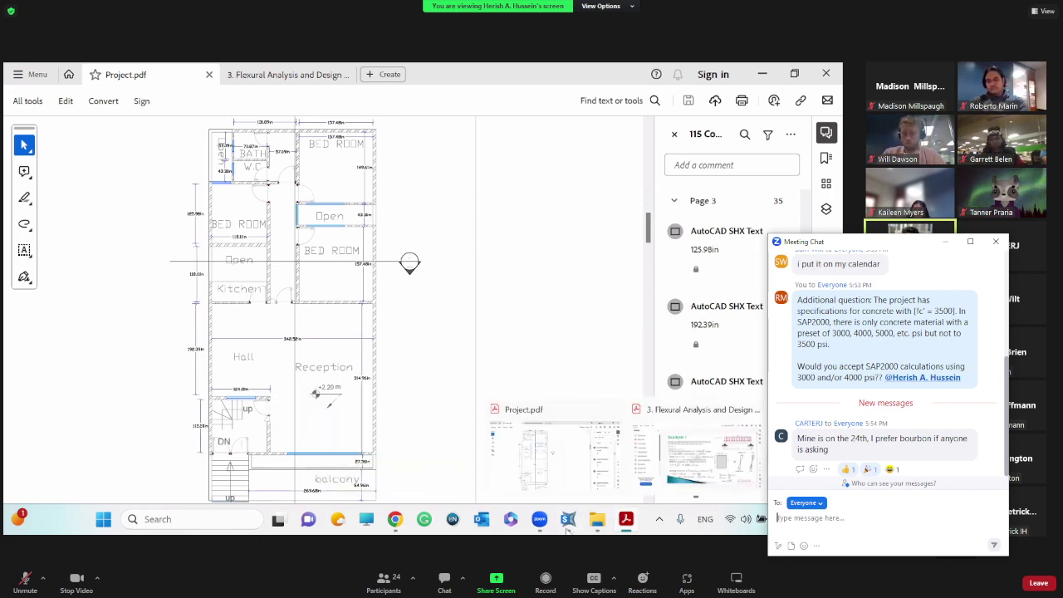
Step: In SAP2000, quick-draw CMU Wall areas in the upper bay between grid lines 1 and 2 at X=189 and both upper bays at X=-39
{"action": "left_click", "coordinate": [568, 520]}
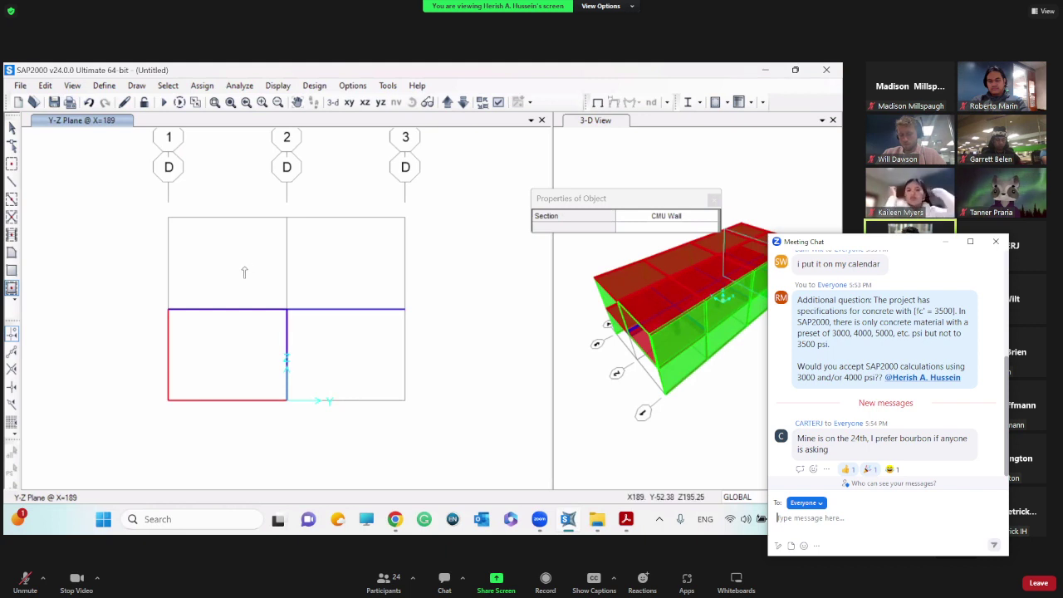
{"action": "left_click", "coordinate": [237, 266]}
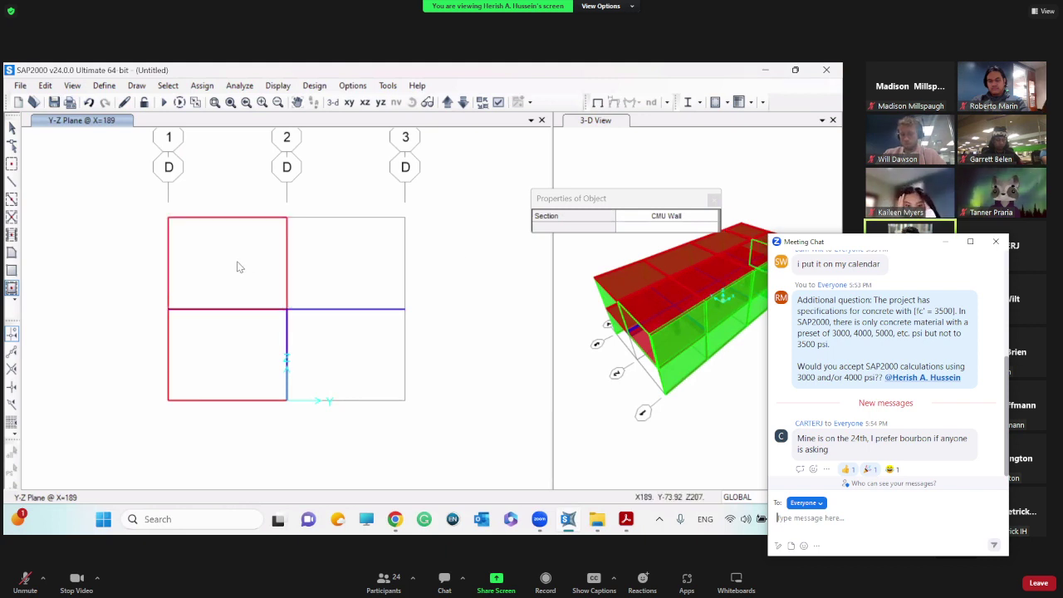
{"action": "left_click", "coordinate": [463, 102]}
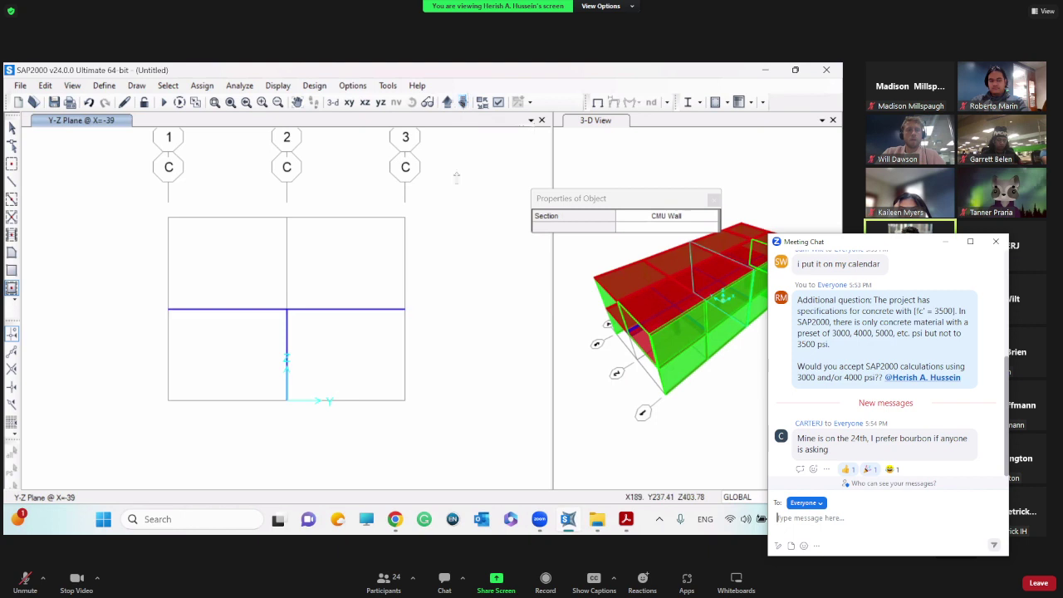
{"action": "left_click", "coordinate": [376, 269]}
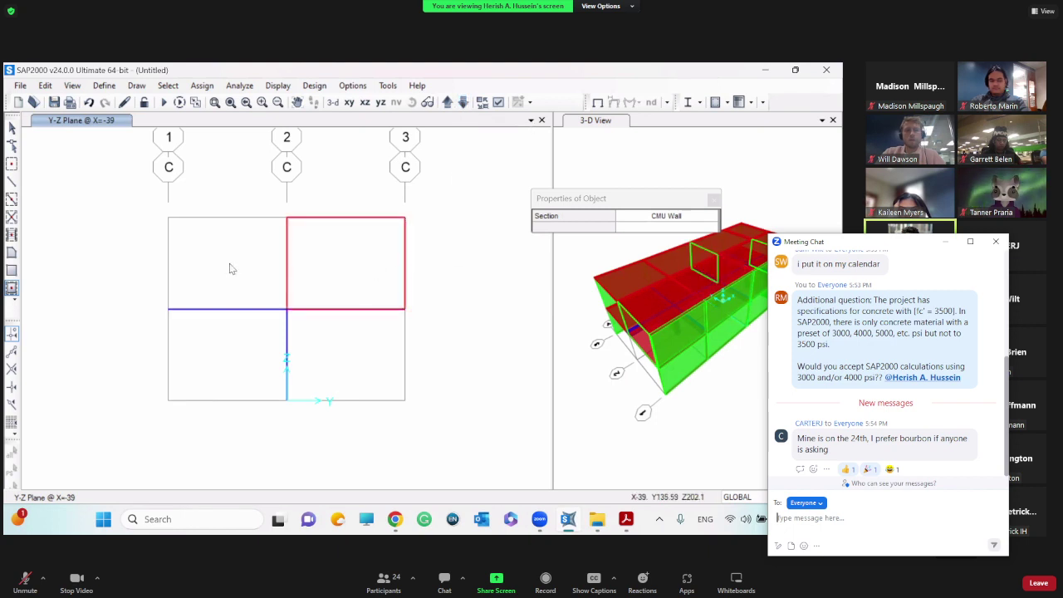
{"action": "left_click", "coordinate": [231, 268]}
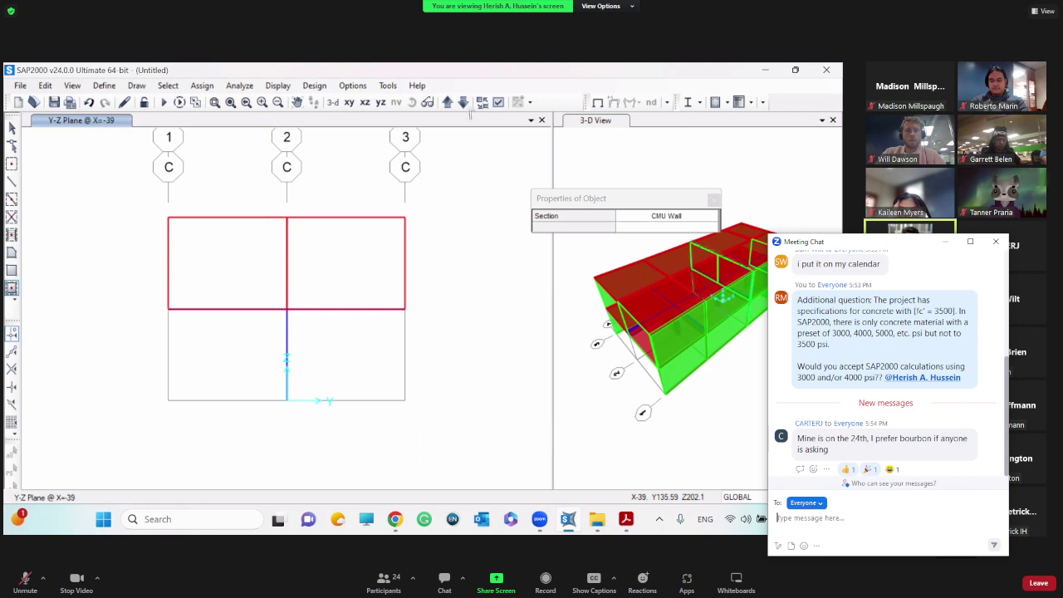
Step: Quick-draw a CMU Wall area in the upper bay between grid lines 2 and 3 of the Y-Z elevation at X=-456
{"action": "left_click", "coordinate": [464, 101]}
{"action": "left_click", "coordinate": [464, 101]}
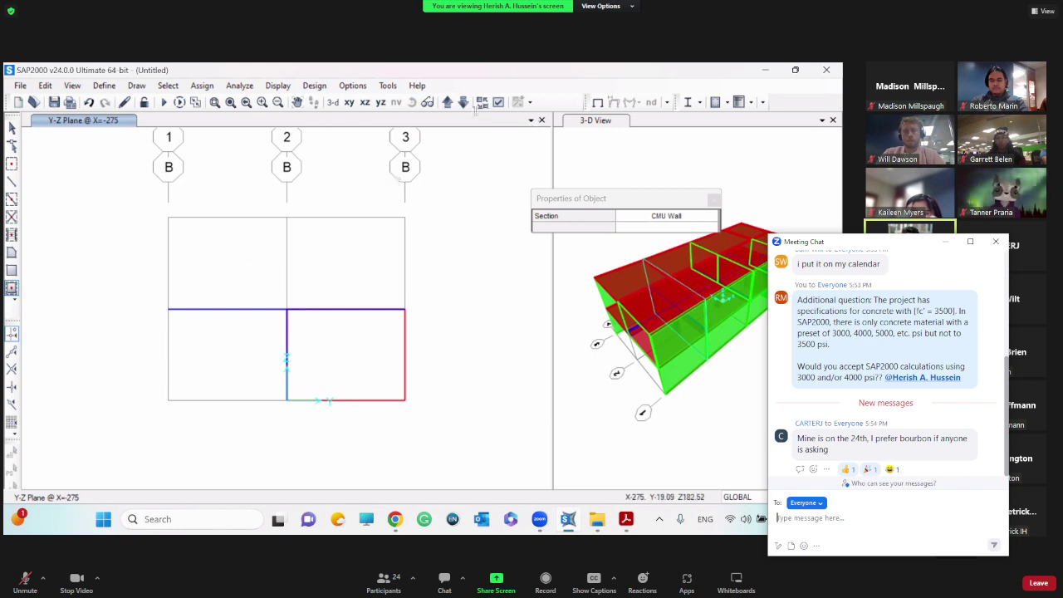
{"action": "left_click", "coordinate": [464, 102]}
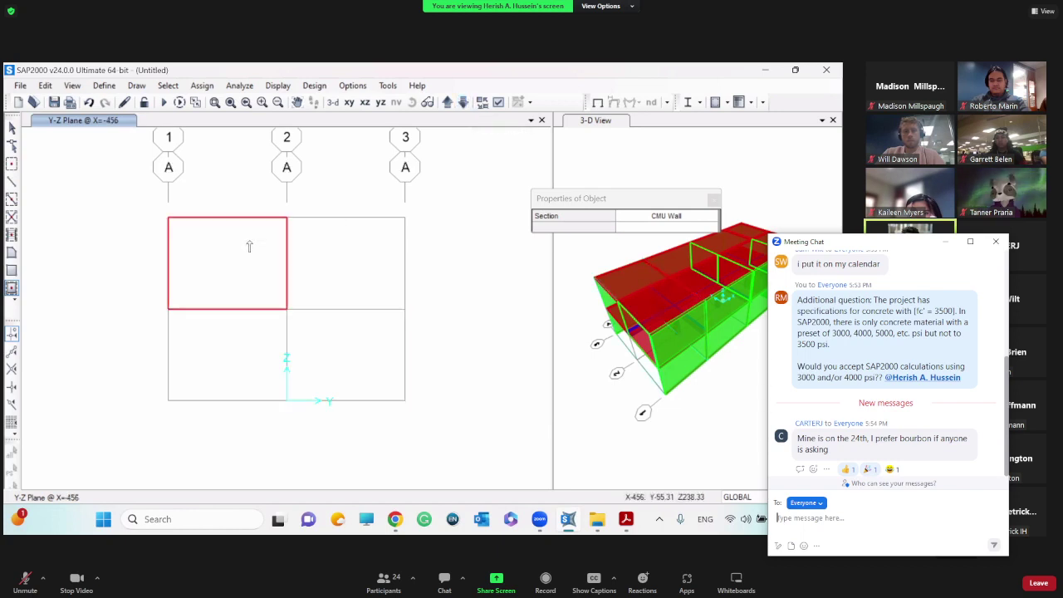
{"action": "left_click", "coordinate": [353, 267]}
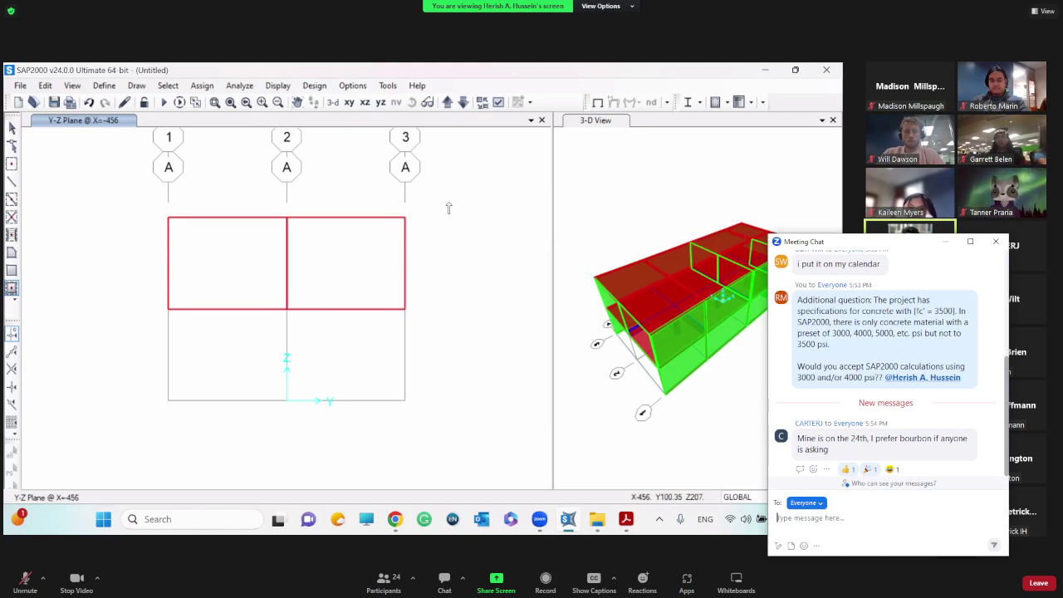
{"action": "key", "text": "Escape"}
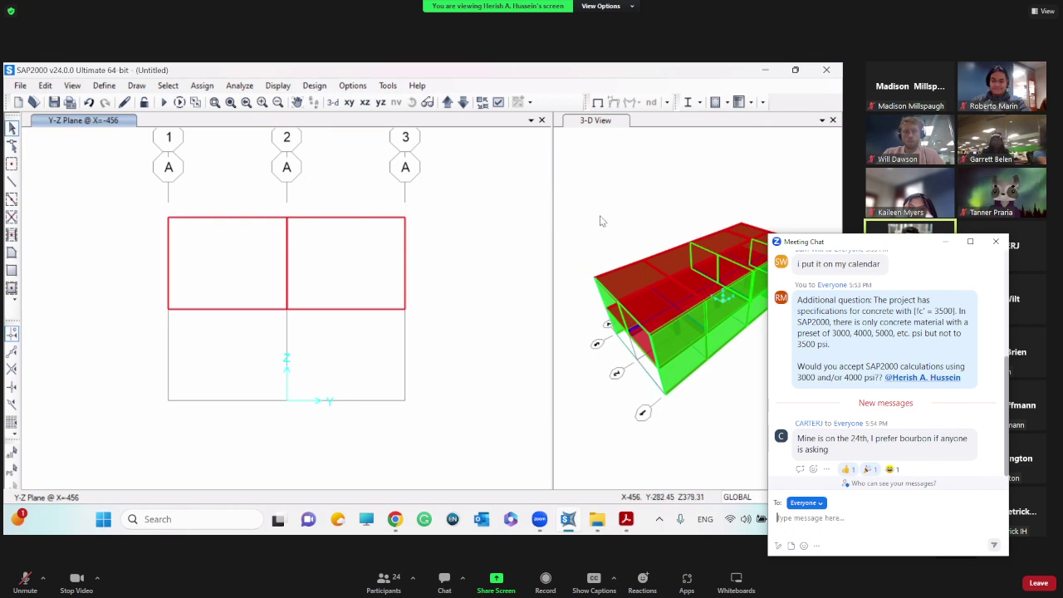
Step: Reapply the display options to the 3-D view so the new walls are drawn filled and colored
{"action": "left_click", "coordinate": [604, 116]}
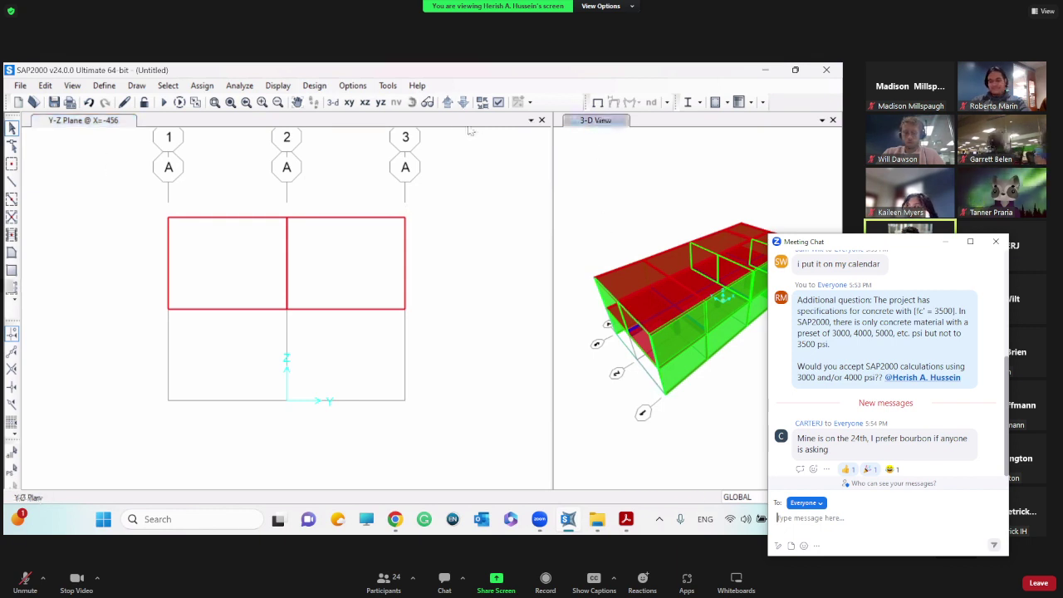
{"action": "left_click", "coordinate": [486, 104]}
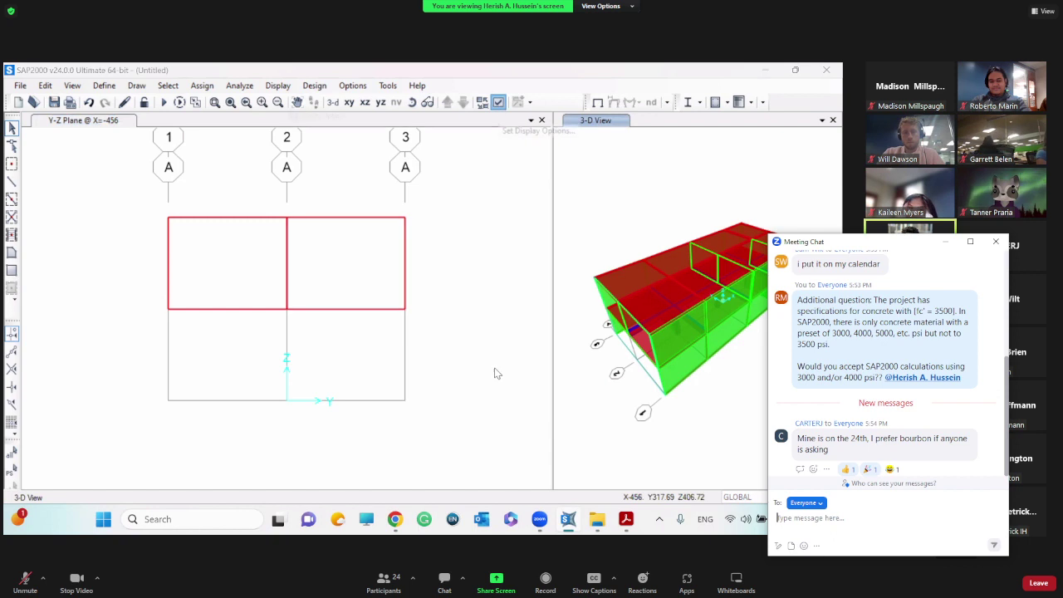
{"action": "left_click", "coordinate": [377, 459]}
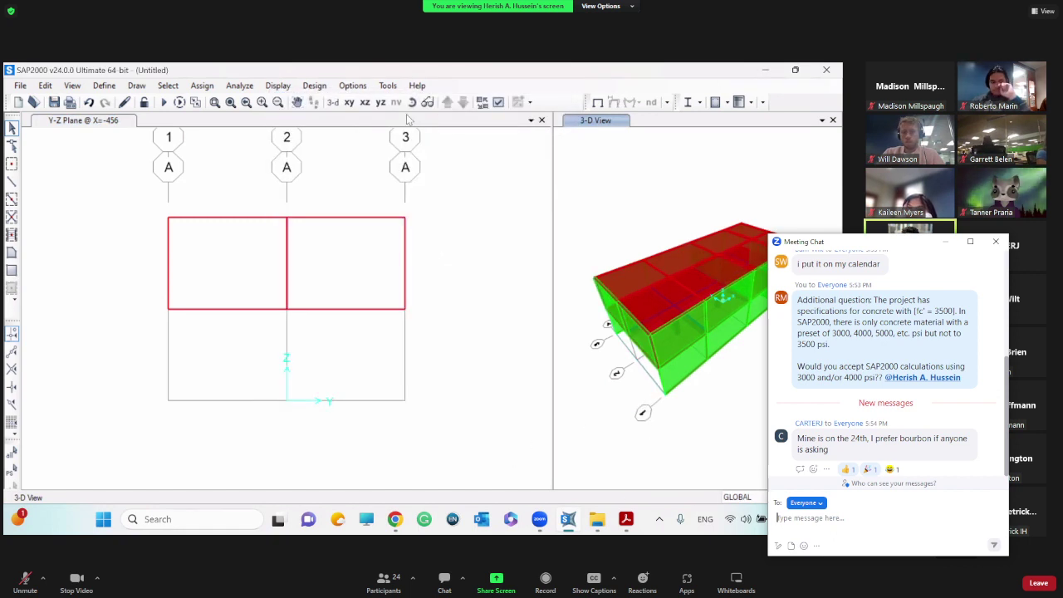
Step: Orbit the 3-D view to inspect the interior walls, beams and columns from below, and restore the standard 3-D view
{"action": "left_click", "coordinate": [411, 101]}
{"action": "left_click_drag", "start_coordinate": [748, 420], "coordinate": [710, 328]}
{"action": "left_click_drag", "start_coordinate": [761, 282], "coordinate": [762, 283]}
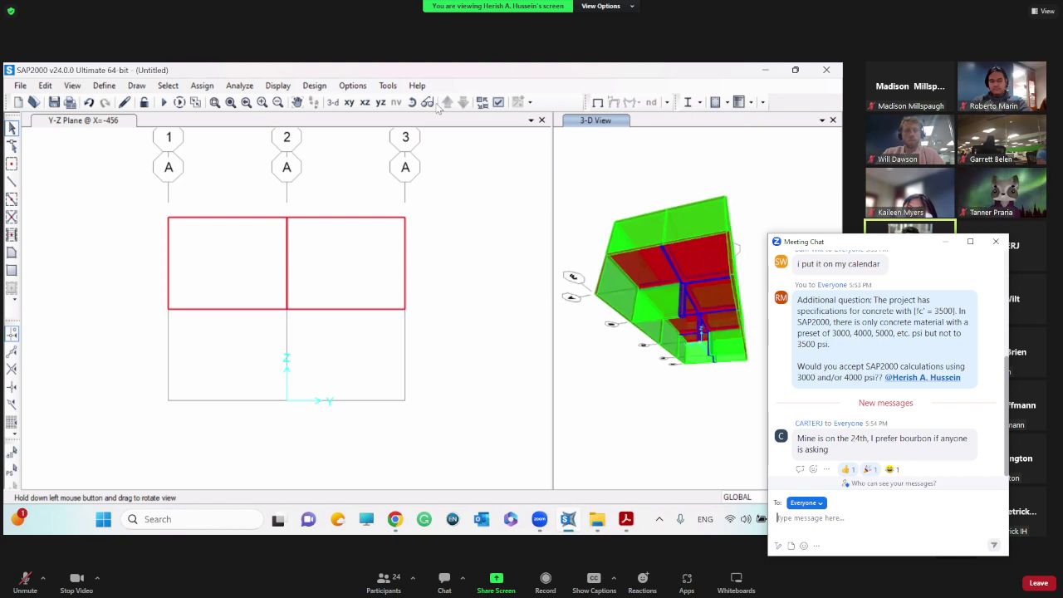
{"action": "left_click_drag", "start_coordinate": [762, 314], "coordinate": [698, 301]}
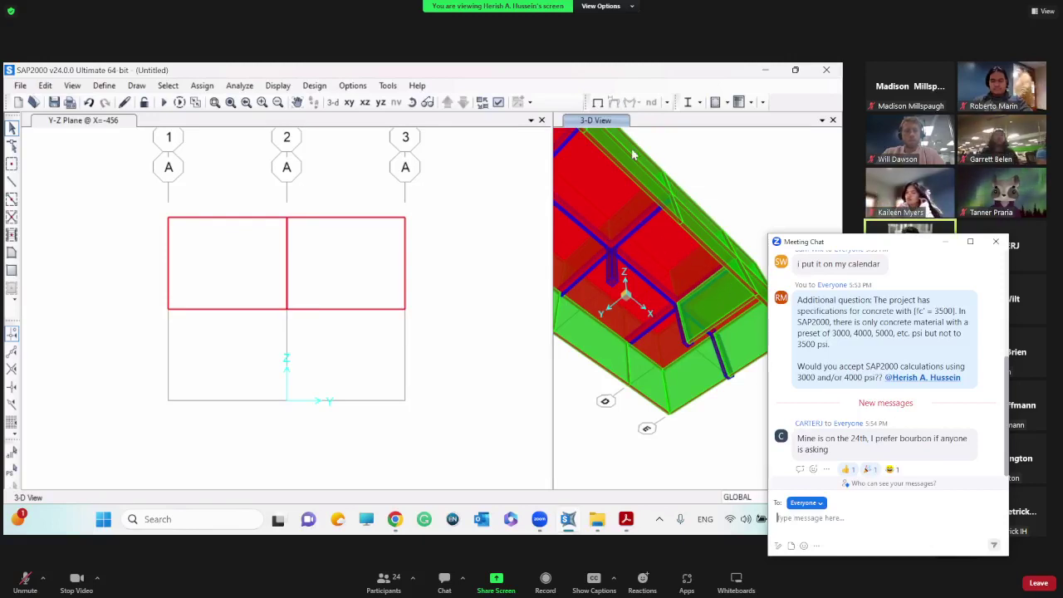
{"action": "left_click", "coordinate": [333, 102]}
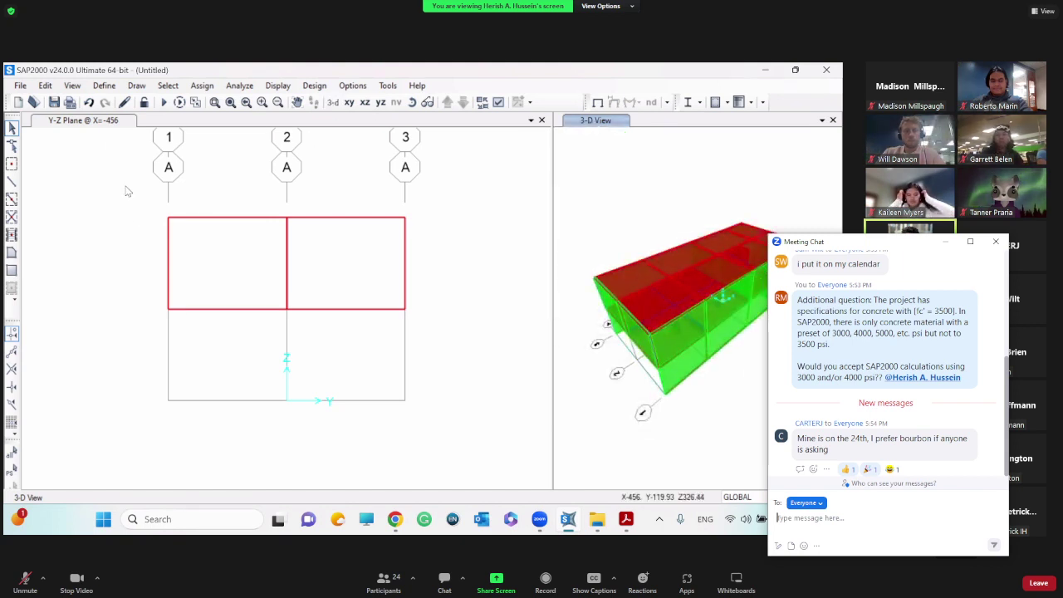
Step: Change the window showing the Y-Z elevation at X=-456 to a 3-D view
{"action": "left_click", "coordinate": [107, 125]}
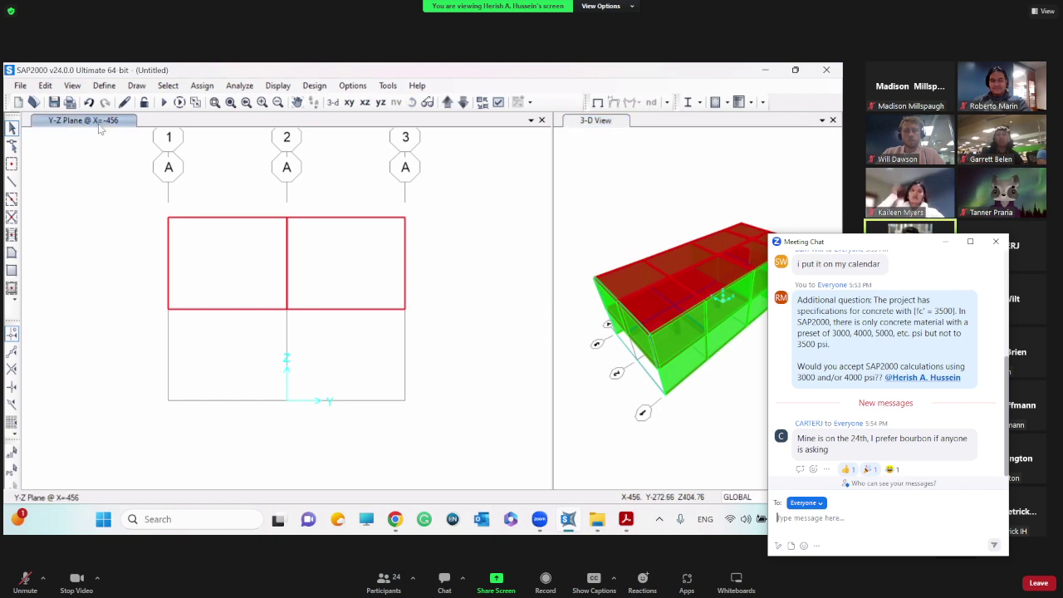
{"action": "left_click", "coordinate": [333, 103]}
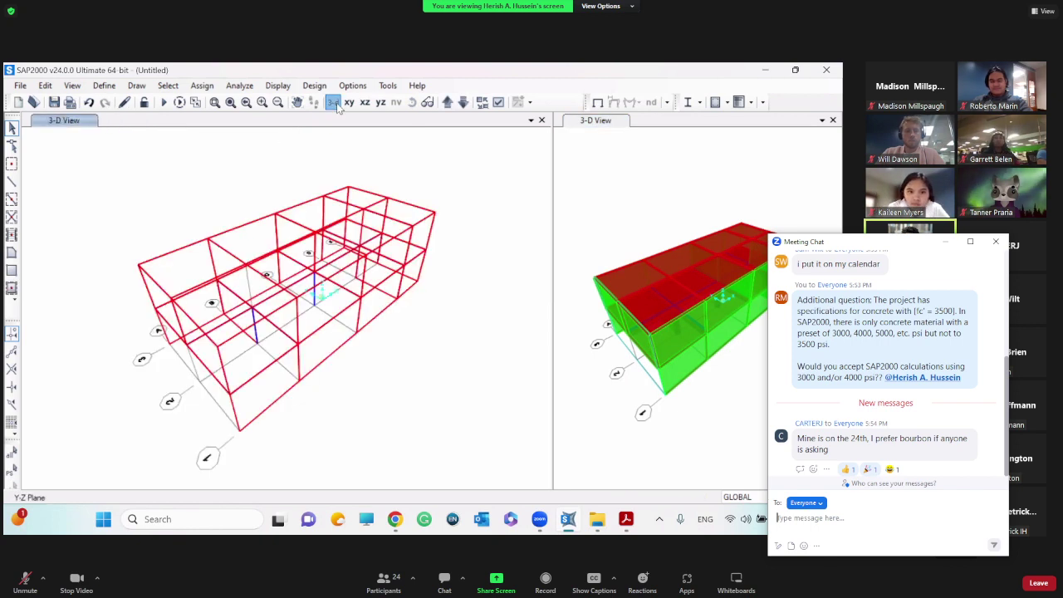
Step: Open the load pattern definitions and review the load types available for the DEAD pattern, leaving its type as Dead
{"action": "left_click", "coordinate": [105, 86]}
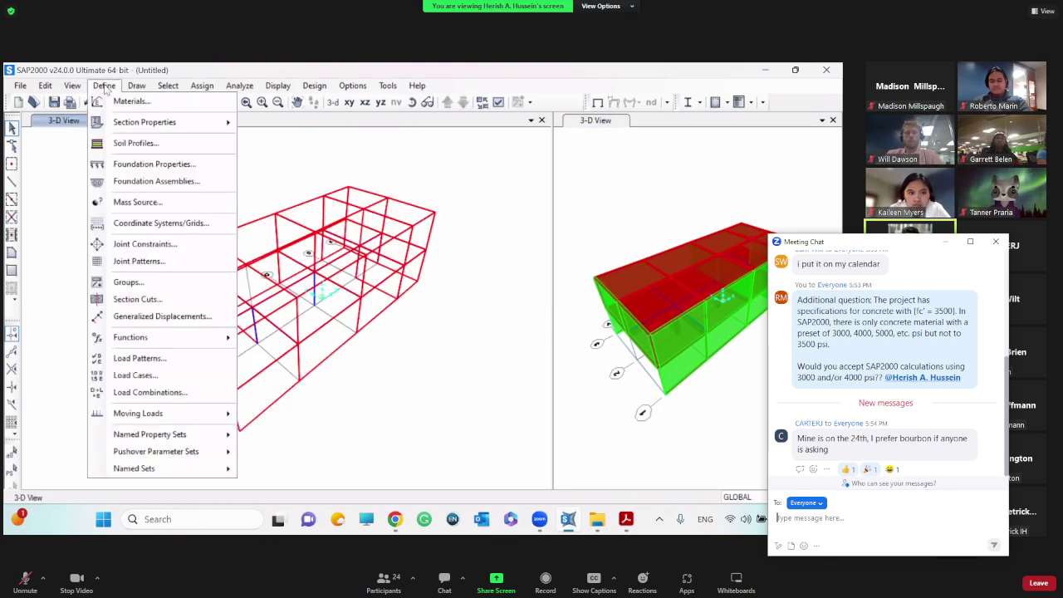
{"action": "left_click", "coordinate": [154, 359]}
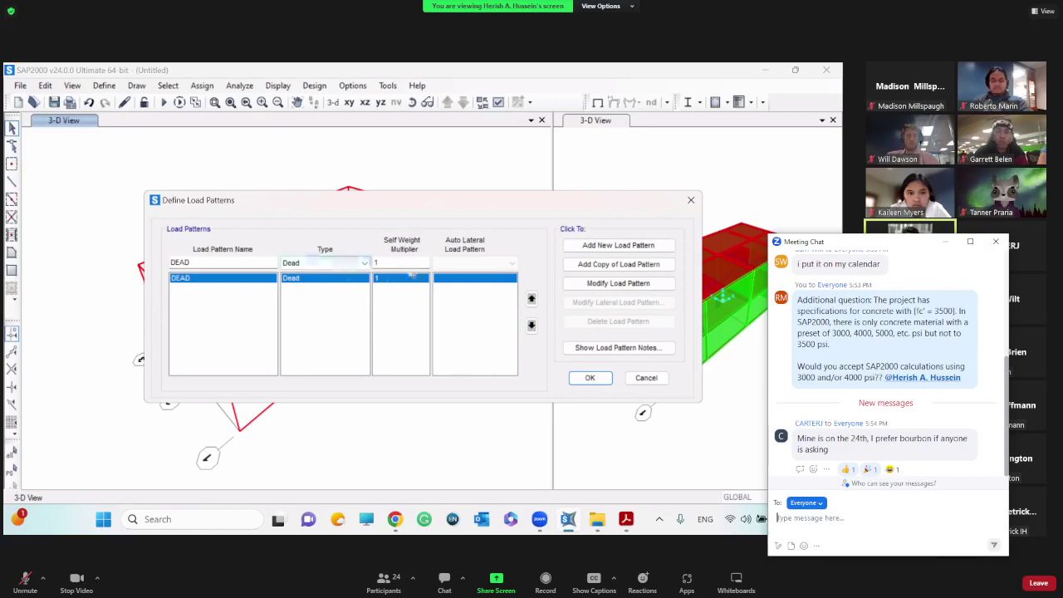
{"action": "left_click", "coordinate": [352, 263]}
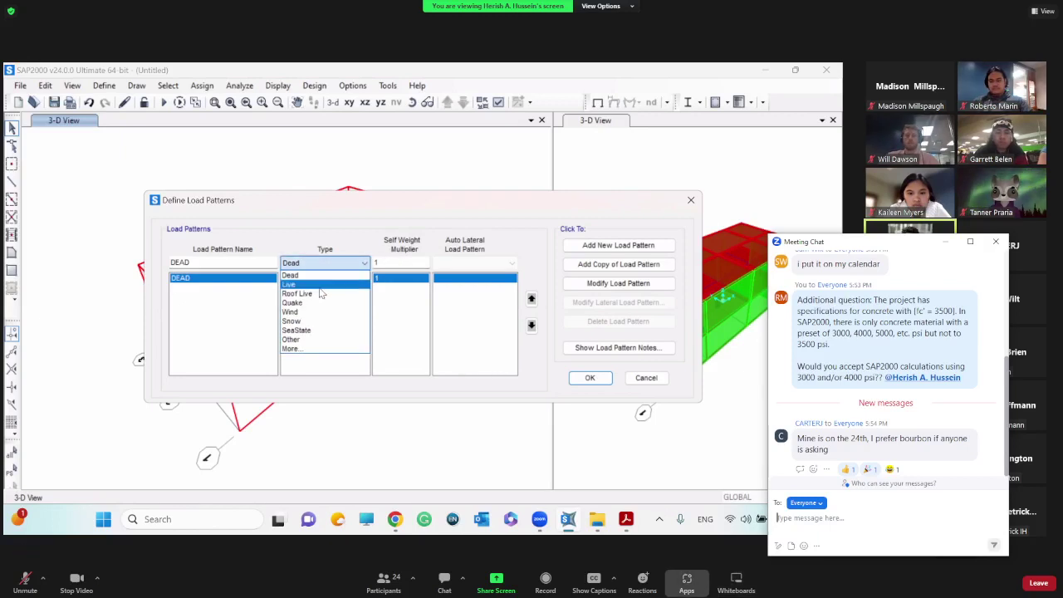
{"action": "left_click", "coordinate": [332, 264]}
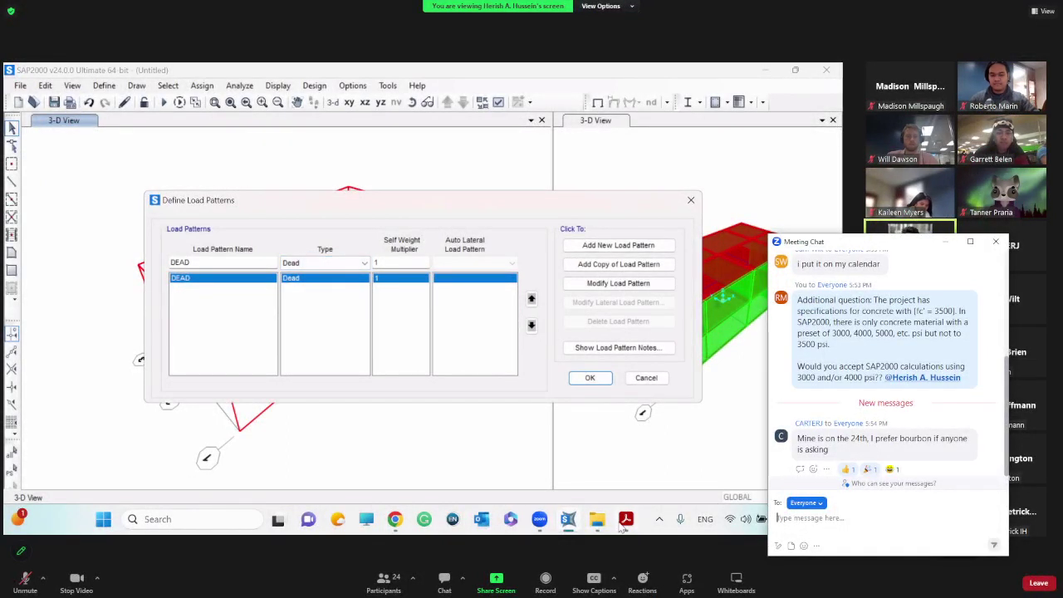
Step: Switch to Project.pdf and examine the dead, wall and live load values in the problem statement
{"action": "mouse_move", "coordinate": [628, 526]}
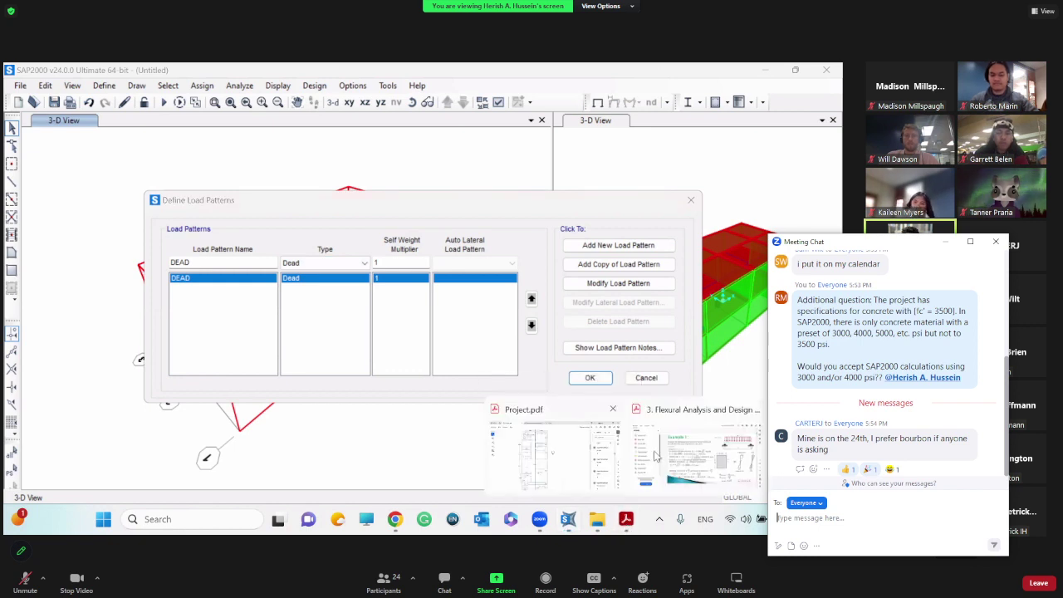
{"action": "left_click", "coordinate": [577, 458]}
{"action": "scroll", "coordinate": [438, 258], "scroll_direction": "up", "scroll_amount": 15}
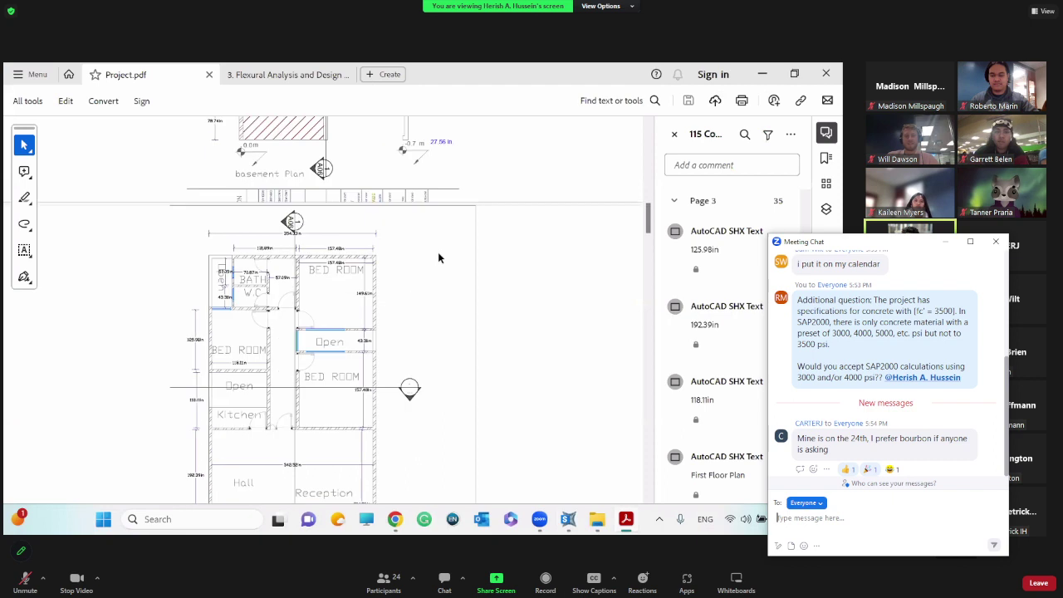
{"action": "scroll", "coordinate": [438, 258], "scroll_direction": "up", "scroll_amount": 1}
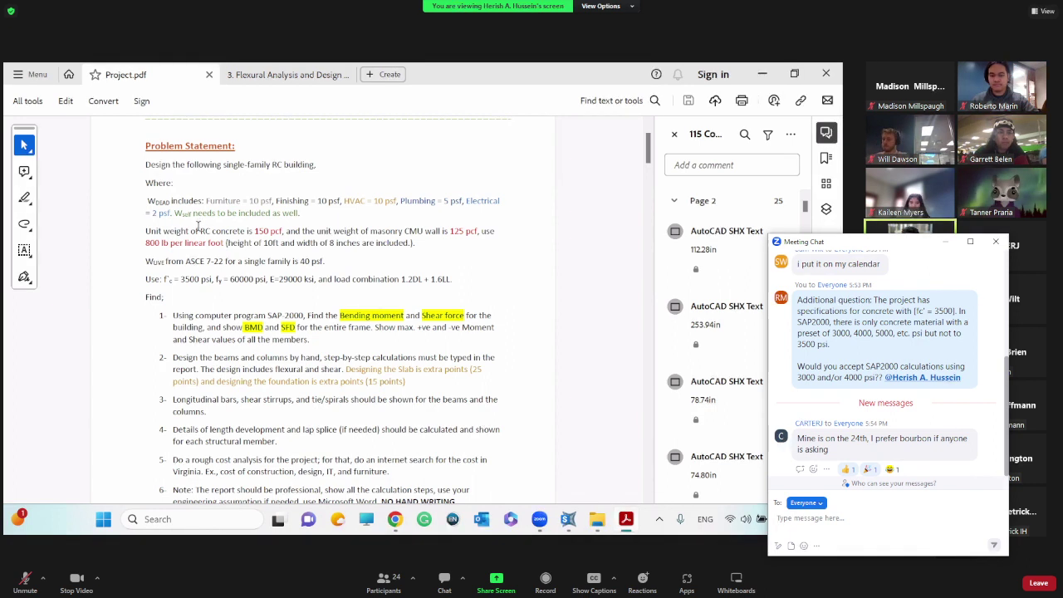
Step: Draft "lbs / ft^2" in the meeting chat and switch back to SAP2000
{"action": "type", "text": "lbs / f"}
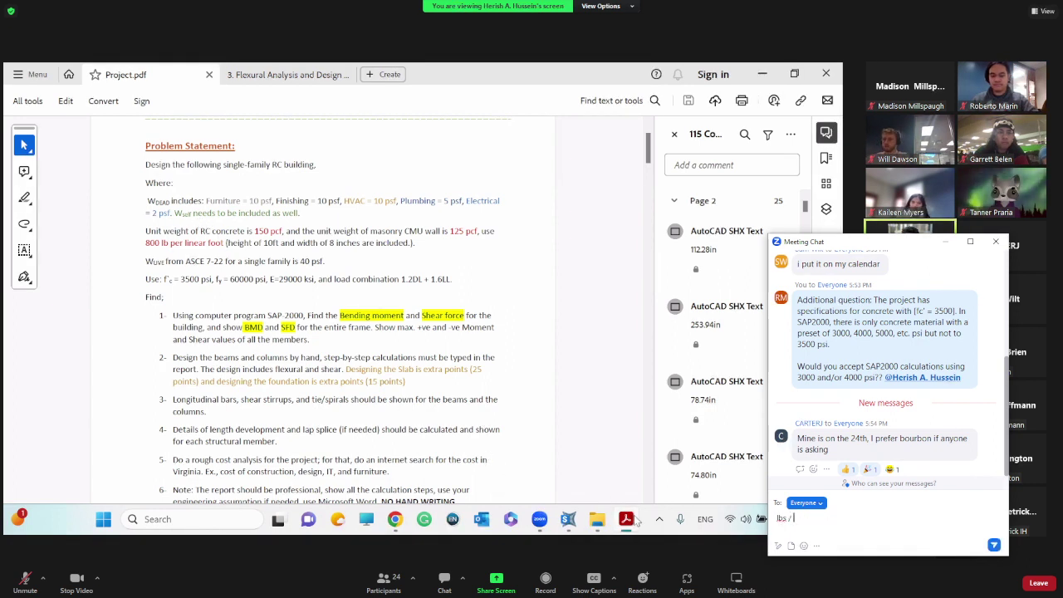
{"action": "type", "text": "t^2"}
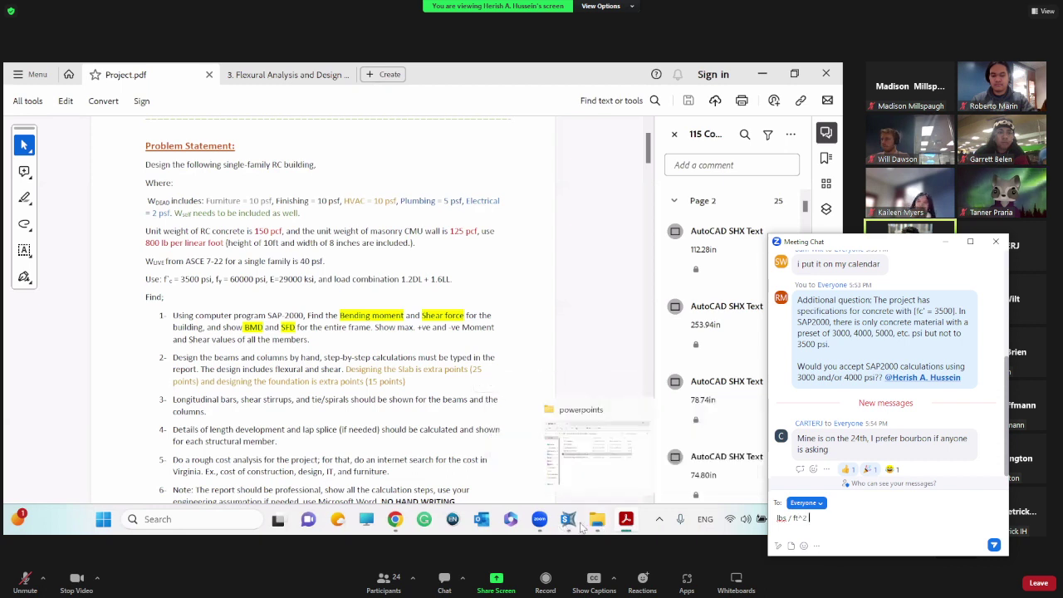
{"action": "left_click", "coordinate": [568, 520]}
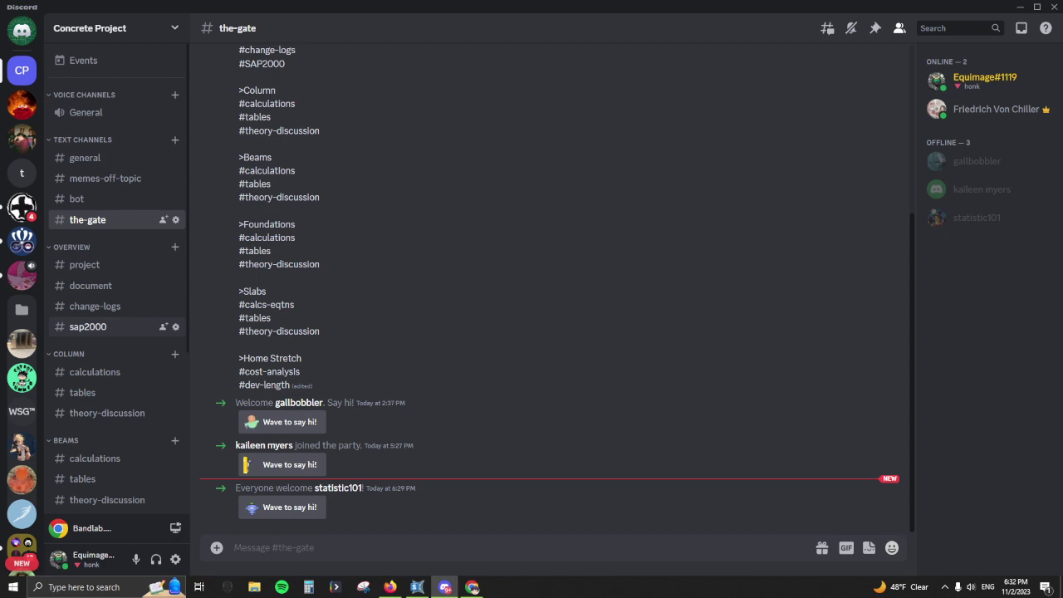
Step: In the sap2000 channel, attach the load patterns screenshot captioned "Image 1 - change units to lb*ft ; the problem statement "psf" means = lbs / ft^2"
{"action": "left_click", "coordinate": [88, 327]}
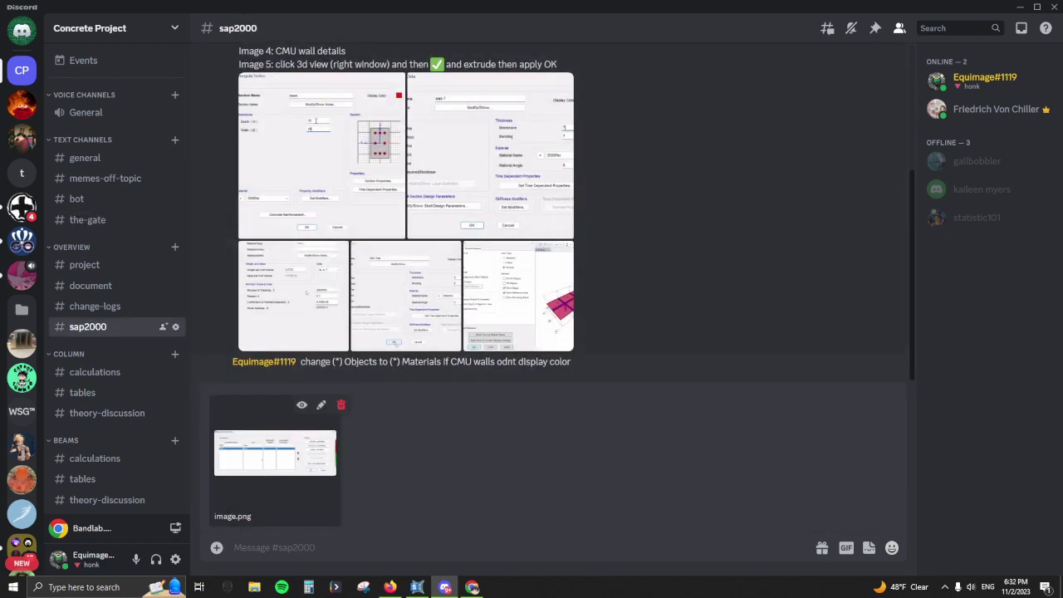
{"action": "type", "text": "change units to lb*ft ; the"}
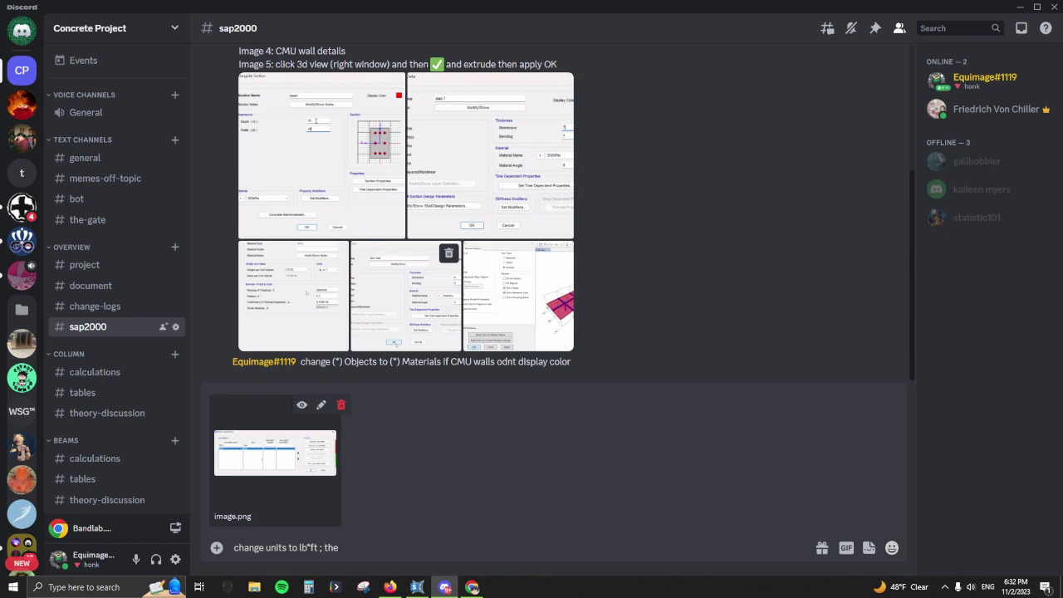
{"action": "type", "text": "tement \"psf\" means = lbs / ft^2"}
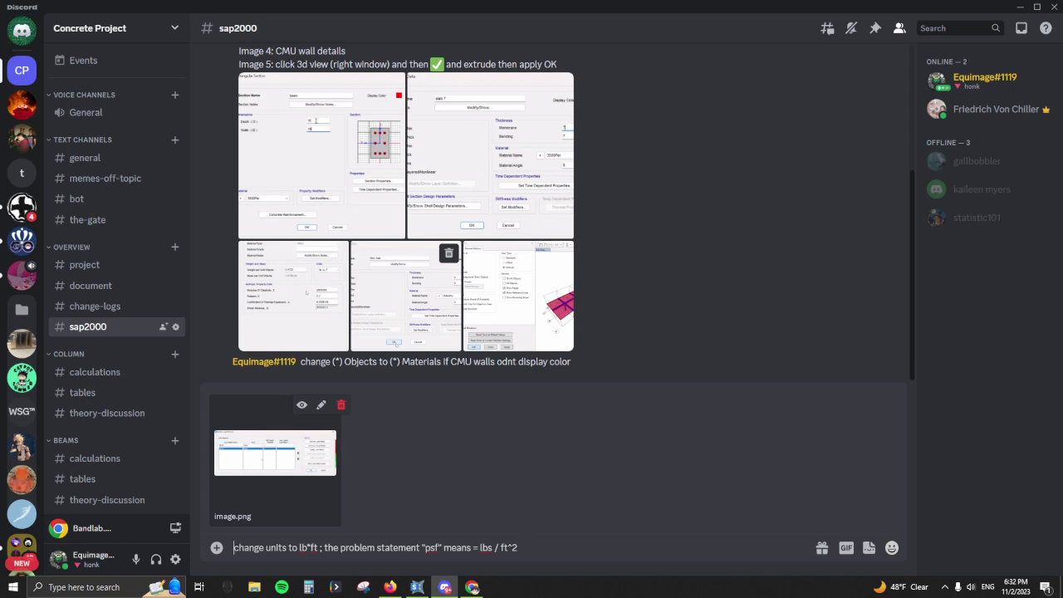
{"action": "type", "text": "Image "}
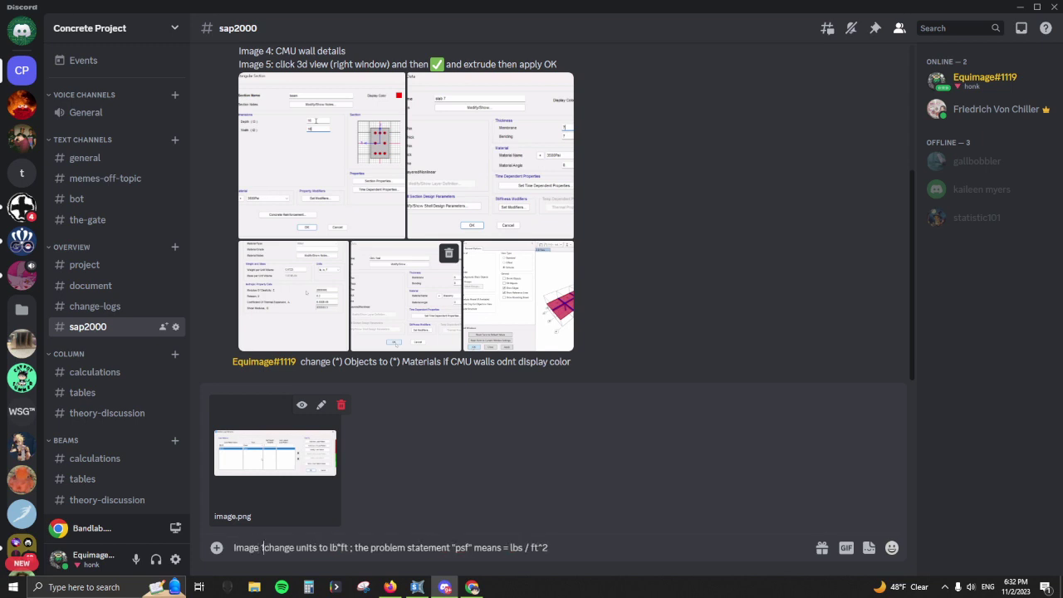
{"action": "type", "text": "1 -"}
{"action": "key", "text": "shift+Return"}
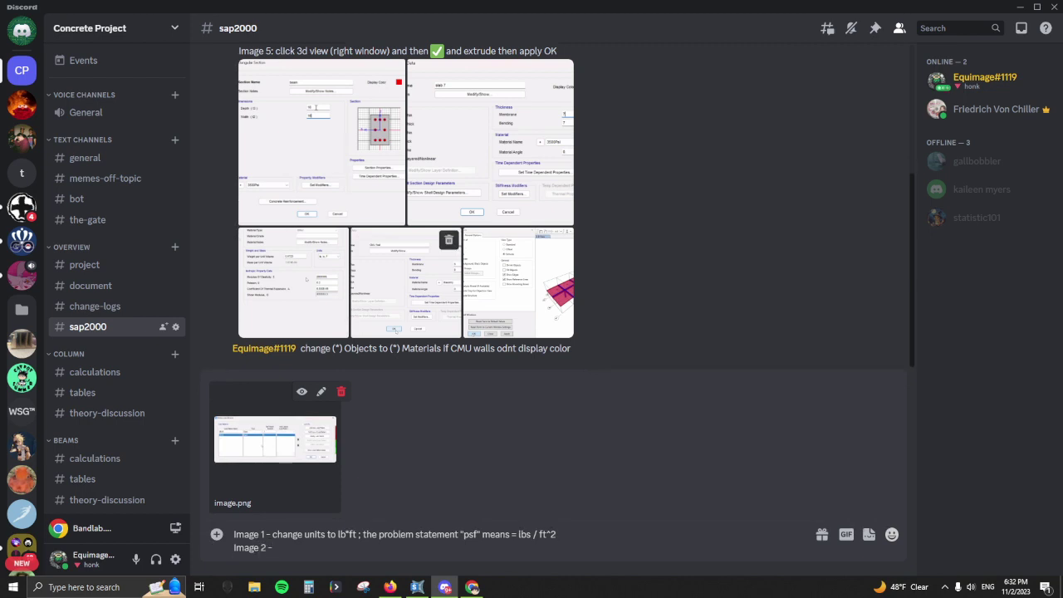
Step: Switch back to SAP2000 and review the load case data of the DEAD linear static case
{"action": "key", "text": "ctrl+super+Right"}
{"action": "key", "text": "BackSpace"}
{"action": "key", "text": "BackSpace"}
{"action": "key", "text": "BackSpace"}
{"action": "key", "text": "BackSpace"}
{"action": "key", "text": "BackSpace"}
{"action": "key", "text": "BackSpace"}
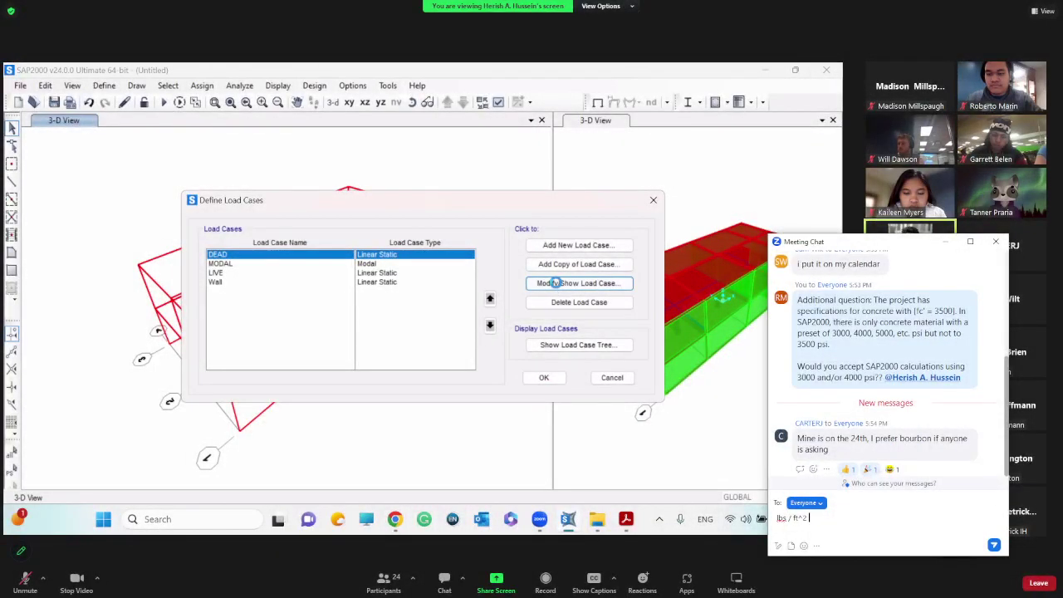
{"action": "left_click", "coordinate": [557, 283]}
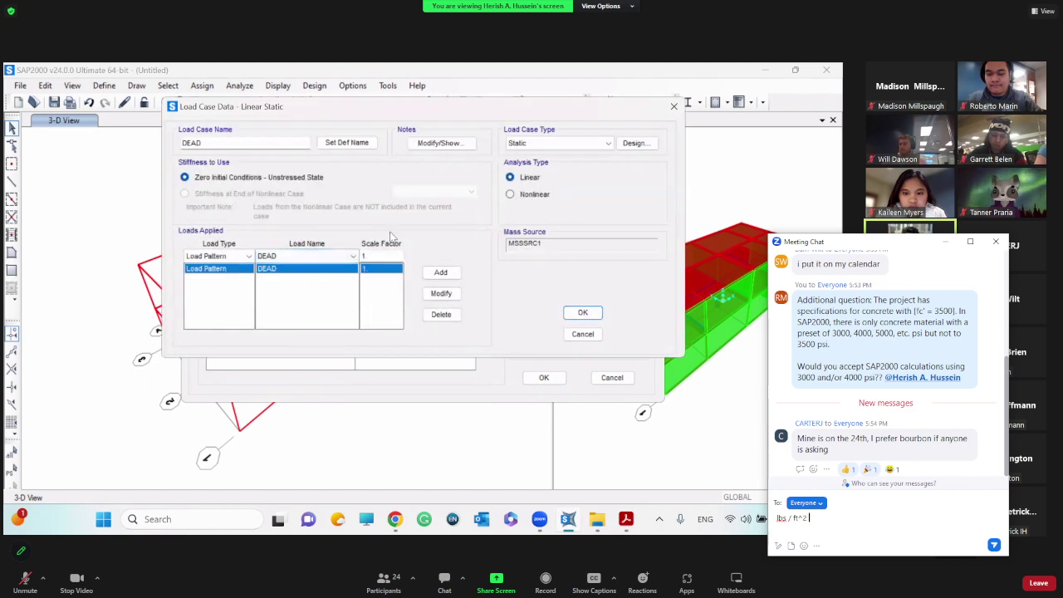
{"action": "left_click", "coordinate": [584, 314]}
Step: Capture a screenshot of the Define Load Cases dialog and switch to Discord
{"action": "key", "text": "super+shift+s"}
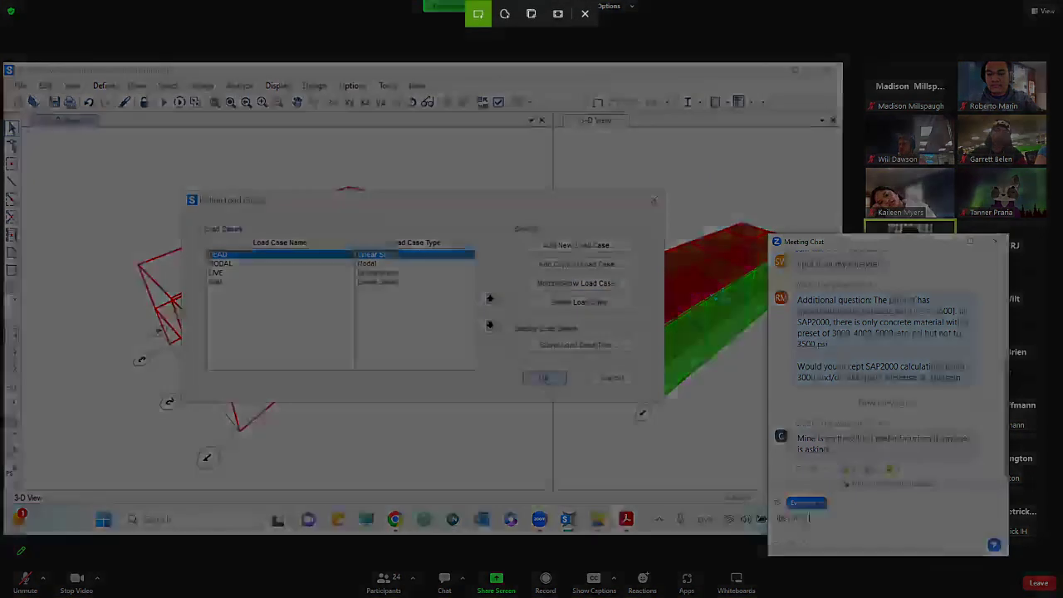
{"action": "left_click_drag", "start_coordinate": [183, 191], "coordinate": [664, 409]}
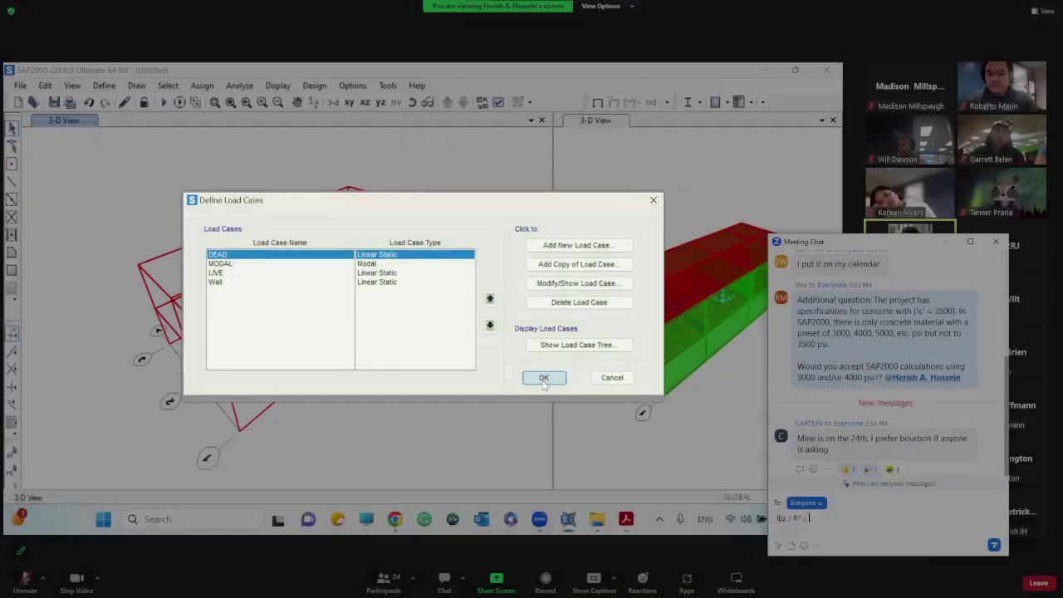
{"action": "key", "text": "ctrl+super+Left"}
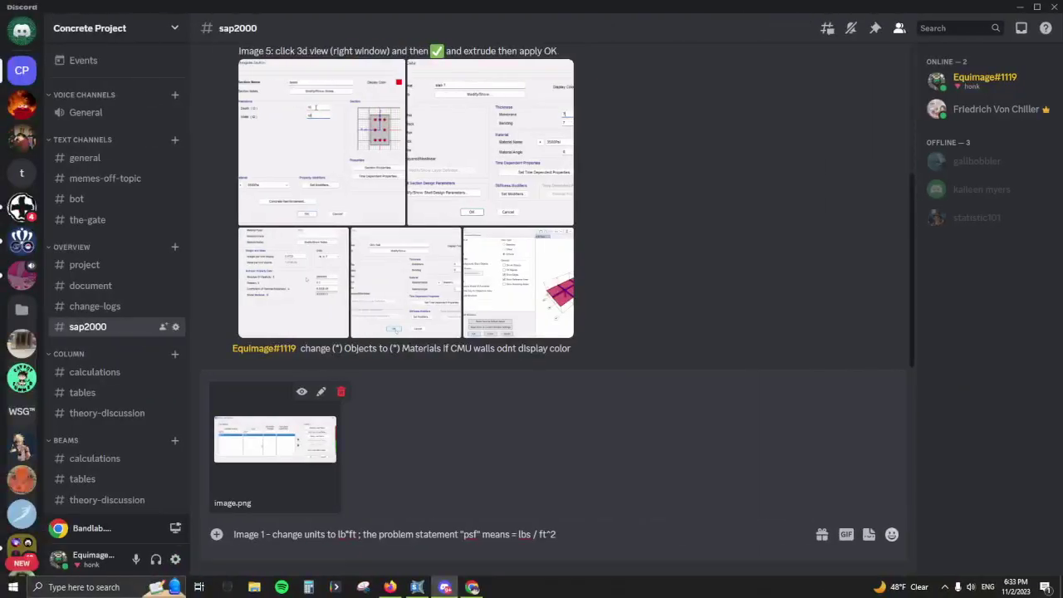
Step: Add the load cases screenshot to the draft message with the caption "Image 2 - all loads applied" and start an "Image 3 -" line
{"action": "type", "text": "Image 2 - all dead loads"}
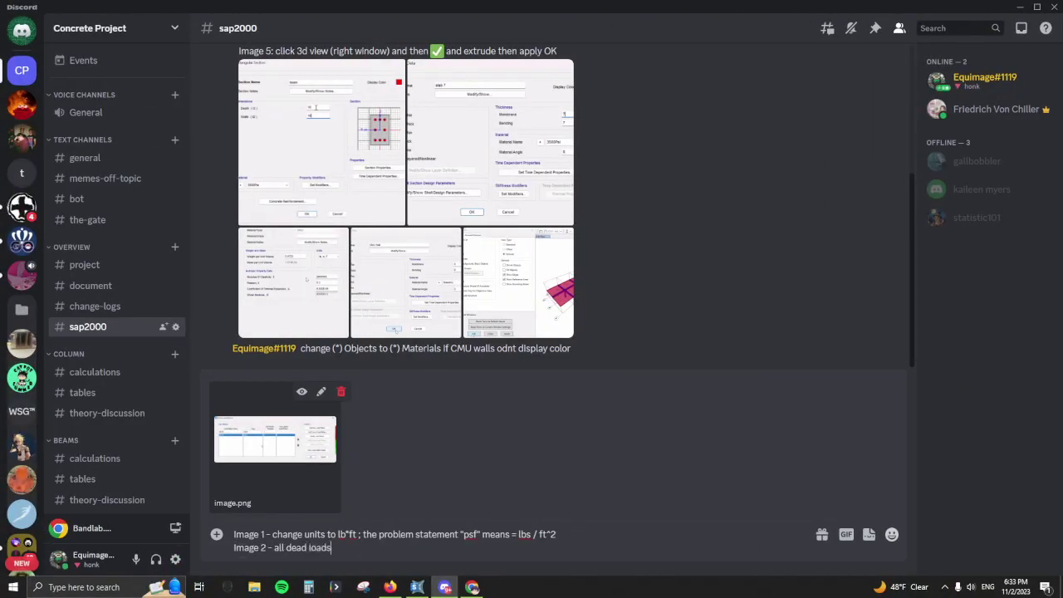
{"action": "key", "text": "BackSpace"}
{"action": "key", "text": "BackSpace"}
{"action": "key", "text": "BackSpace"}
{"action": "key", "text": "BackSpace"}
{"action": "key", "text": "BackSpace"}
{"action": "key", "text": "BackSpace"}
{"action": "key", "text": "BackSpace"}
{"action": "type", "text": "loads applied"}
{"action": "key", "text": "ctrl+v"}
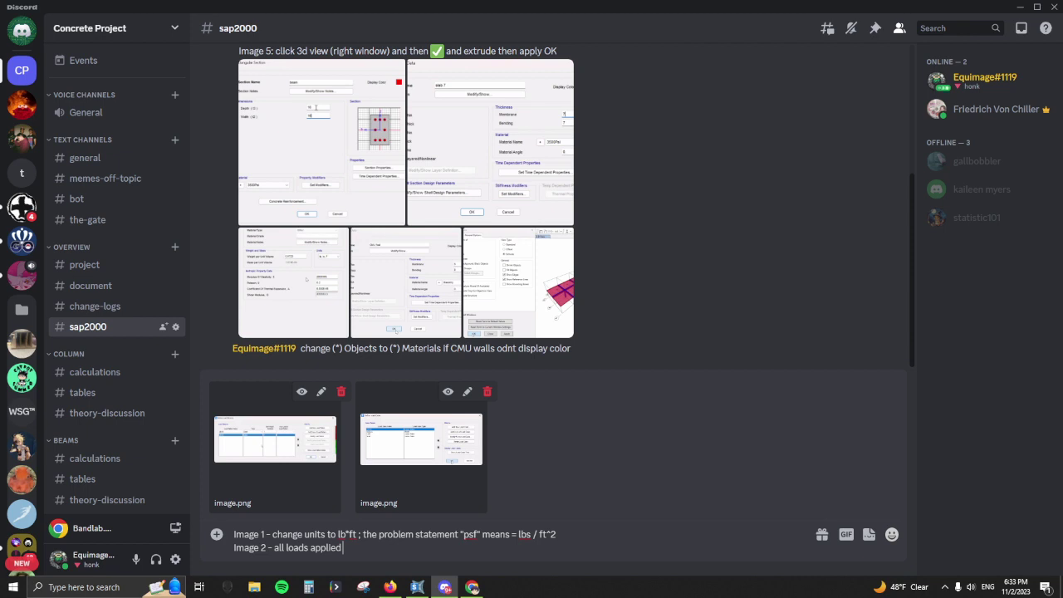
{"action": "key", "text": "shift+Return"}
{"action": "type", "text": "Image 3 -"}
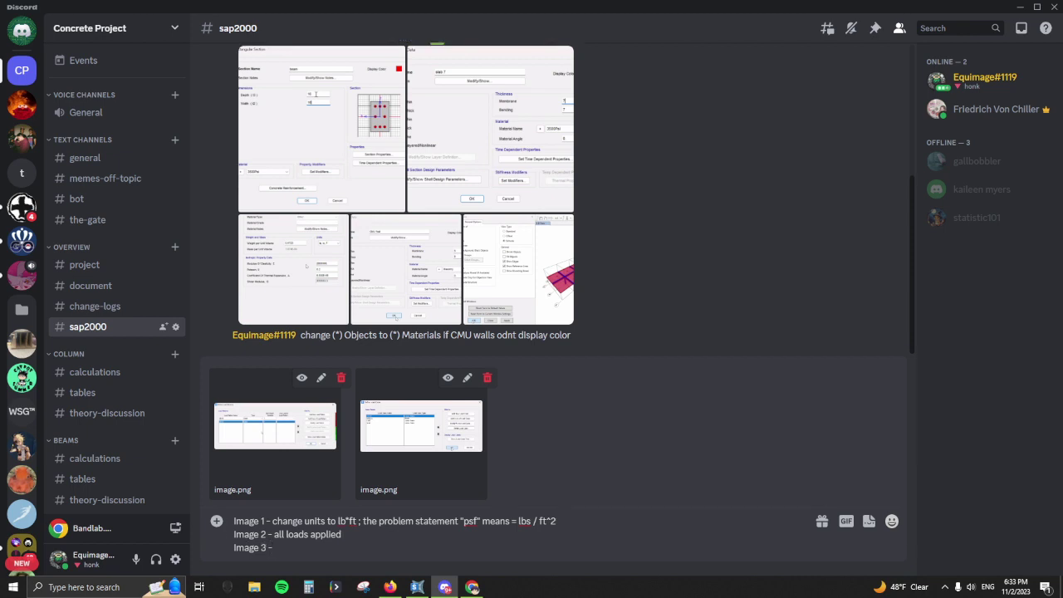
Step: Return from Discord to SAP2000 and show the X-Y plane at Z=11.4166666666667 in place of the wireframe 3-D view
{"action": "key", "text": "alt+Tab"}
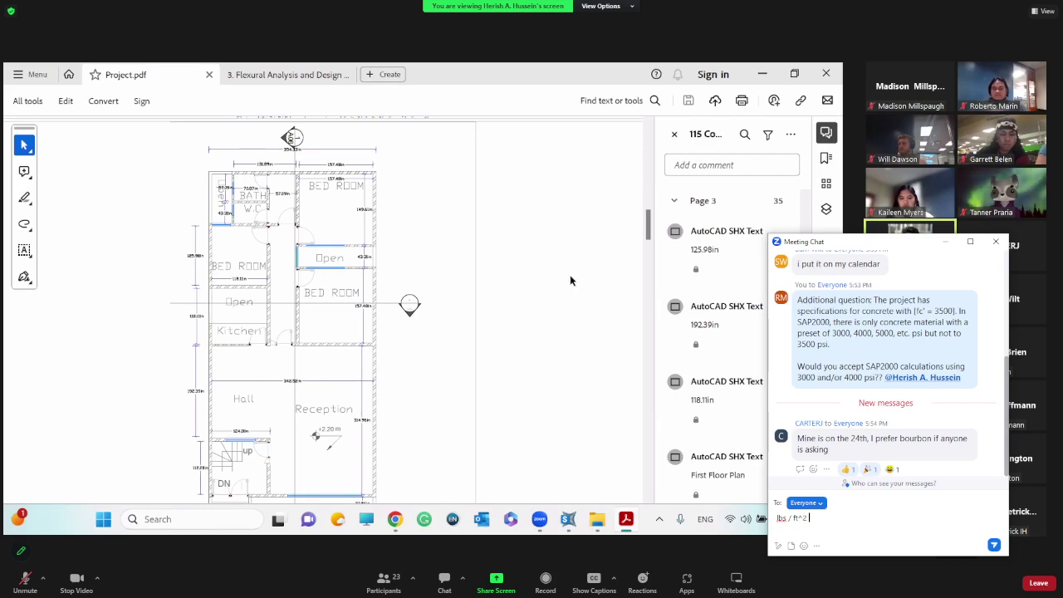
{"action": "left_click", "coordinate": [764, 75]}
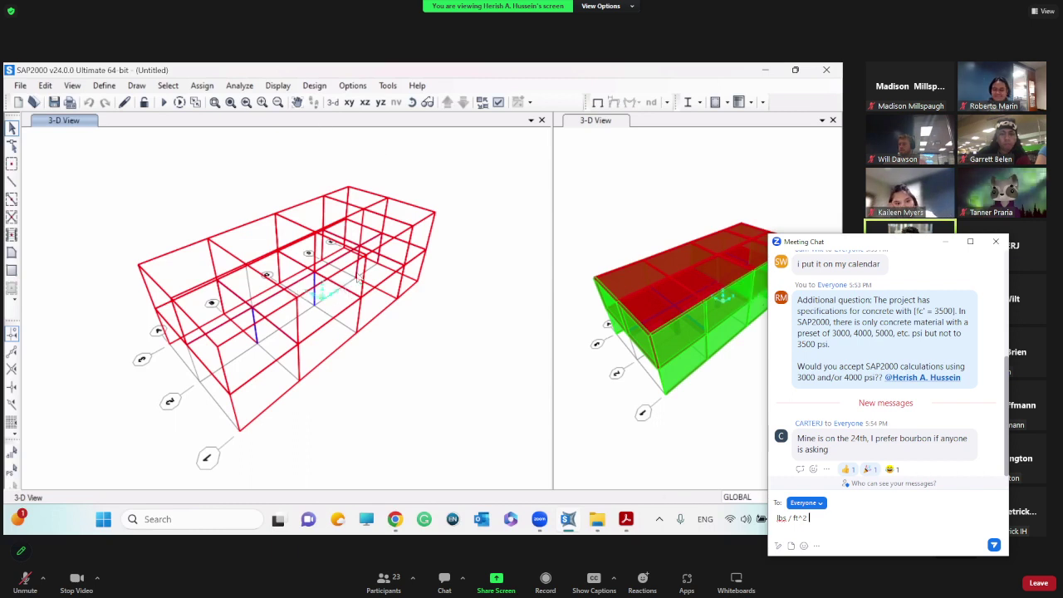
{"action": "left_click", "coordinate": [351, 104]}
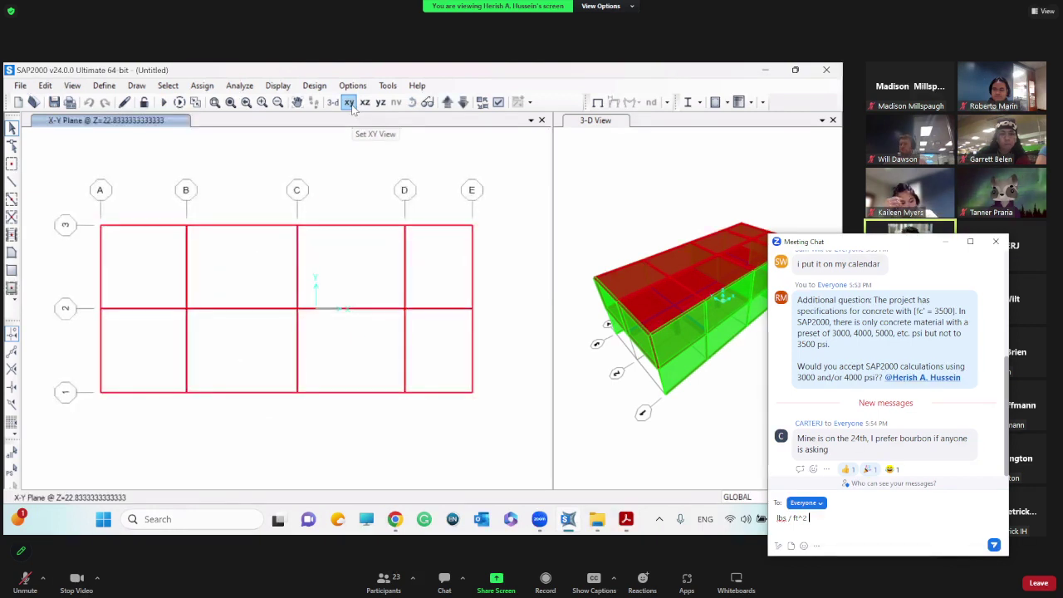
{"action": "left_click", "coordinate": [467, 107]}
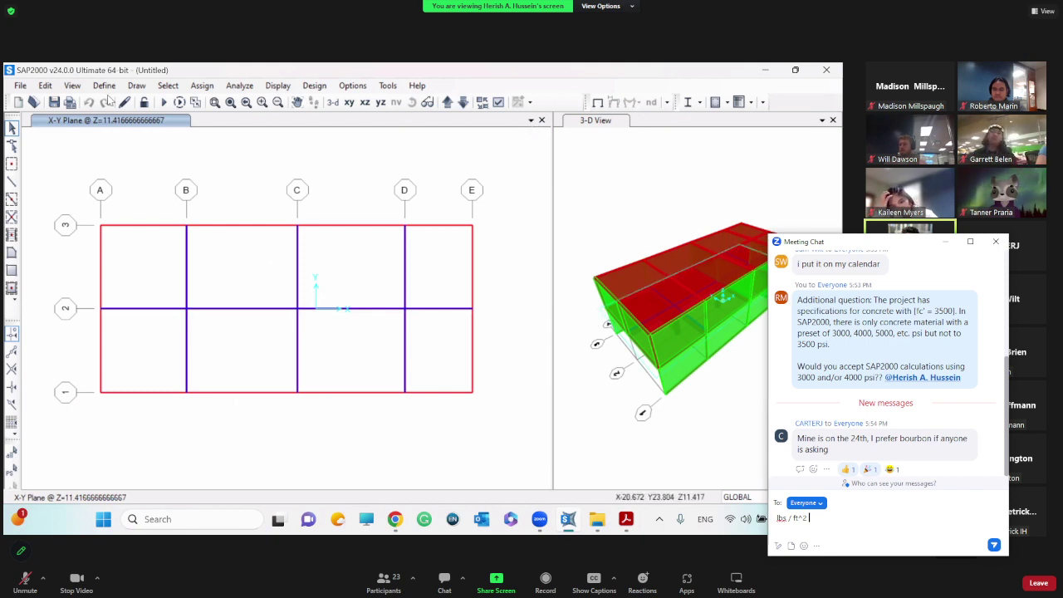
Step: Capture a screenshot of the Assign commands with the Distributed option for frame loads highlighted
{"action": "left_click", "coordinate": [202, 86]}
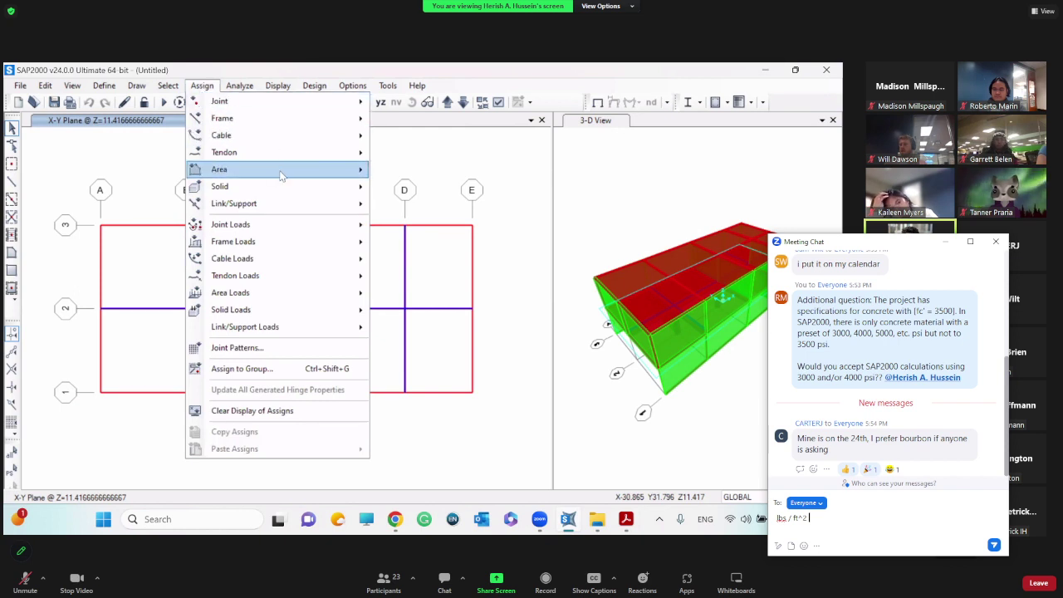
{"action": "mouse_move", "coordinate": [284, 176]}
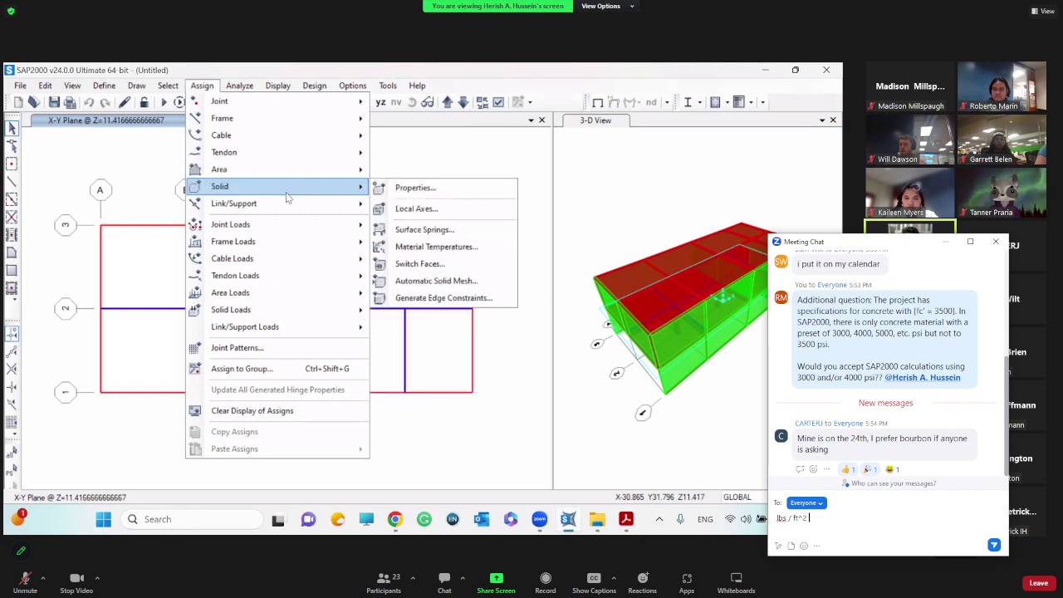
{"action": "mouse_move", "coordinate": [289, 117]}
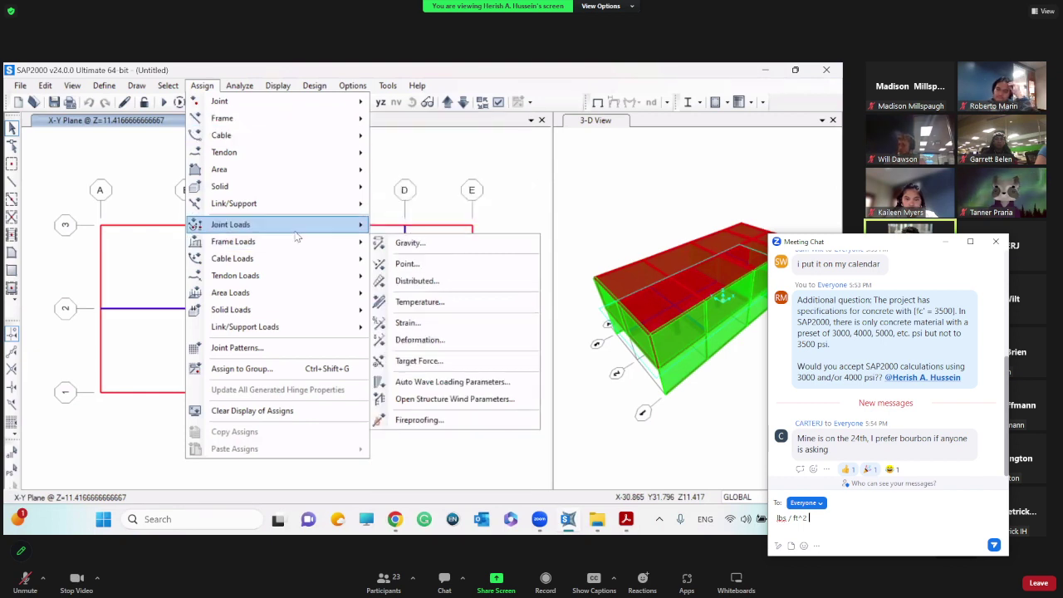
{"action": "mouse_move", "coordinate": [297, 233]}
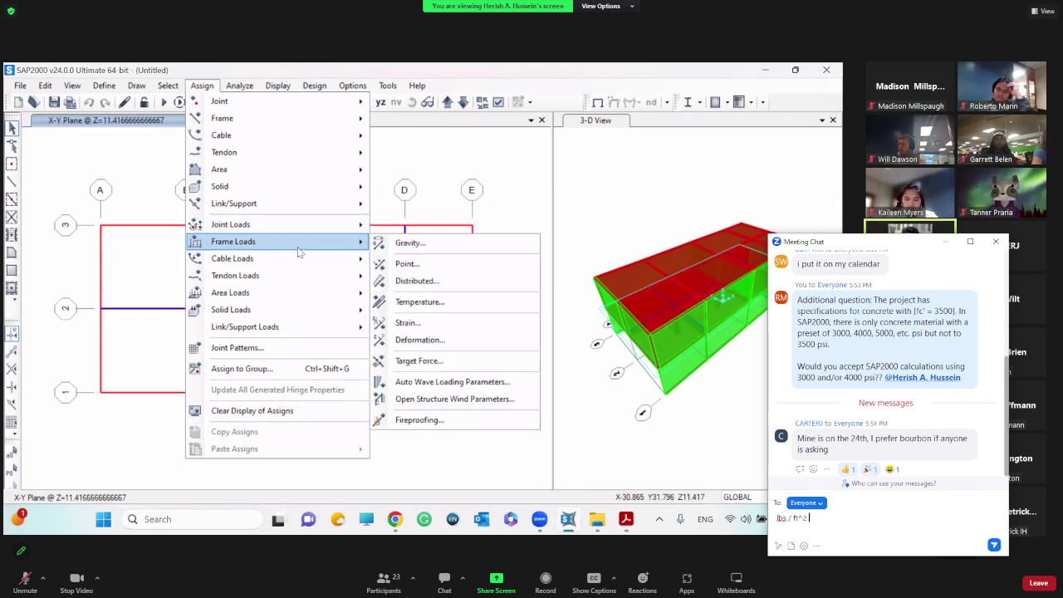
{"action": "key", "text": "super+shift+s"}
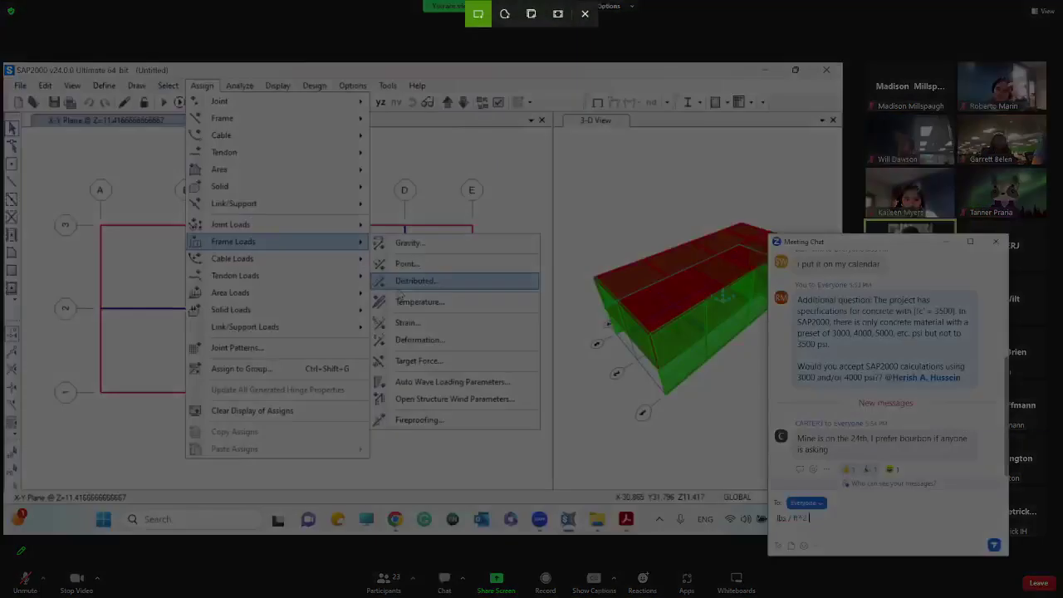
{"action": "left_click_drag", "start_coordinate": [546, 449], "coordinate": [181, 79]}
{"action": "mouse_move", "coordinate": [336, 295]}
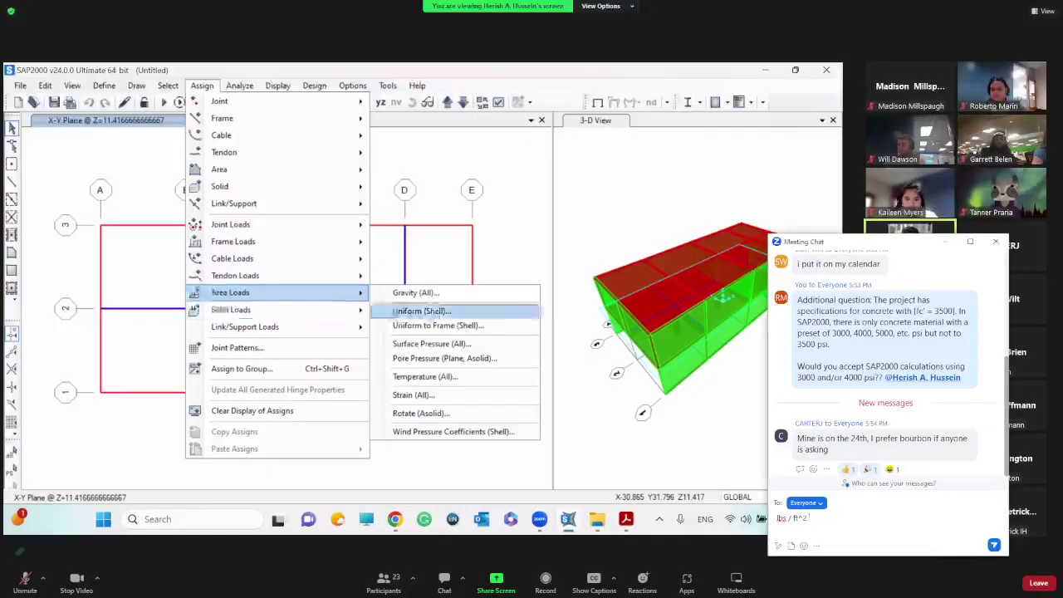
Step: Switch to Discord and add the screenshot to the draft, captioned "where to access analysis for loadings. area load and distributed load recommended."
{"action": "key", "text": "alt+Tab"}
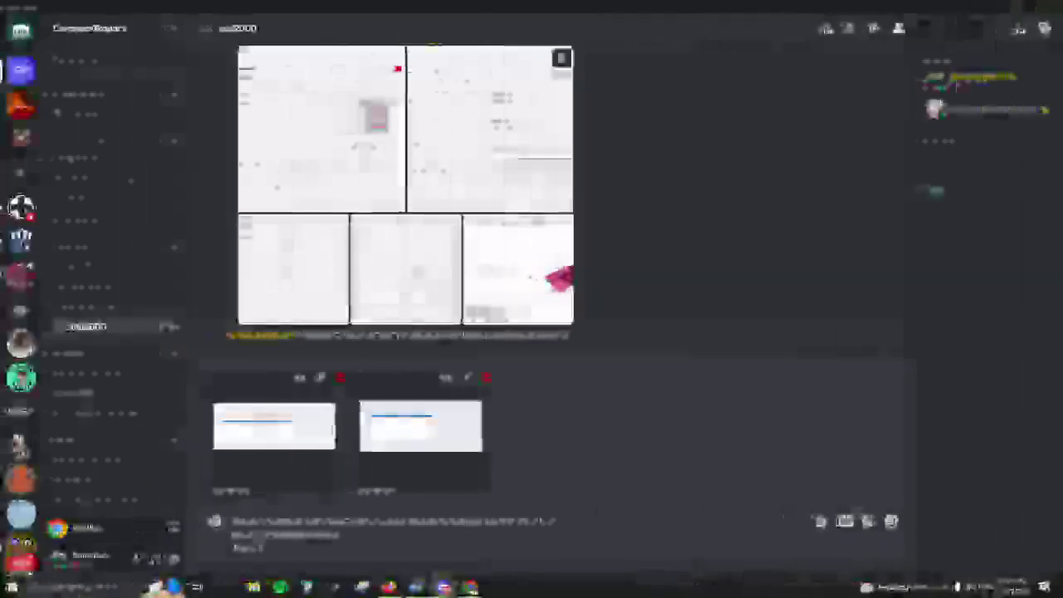
{"action": "key", "text": "ctrl+v"}
{"action": "type", "text": "here to"}
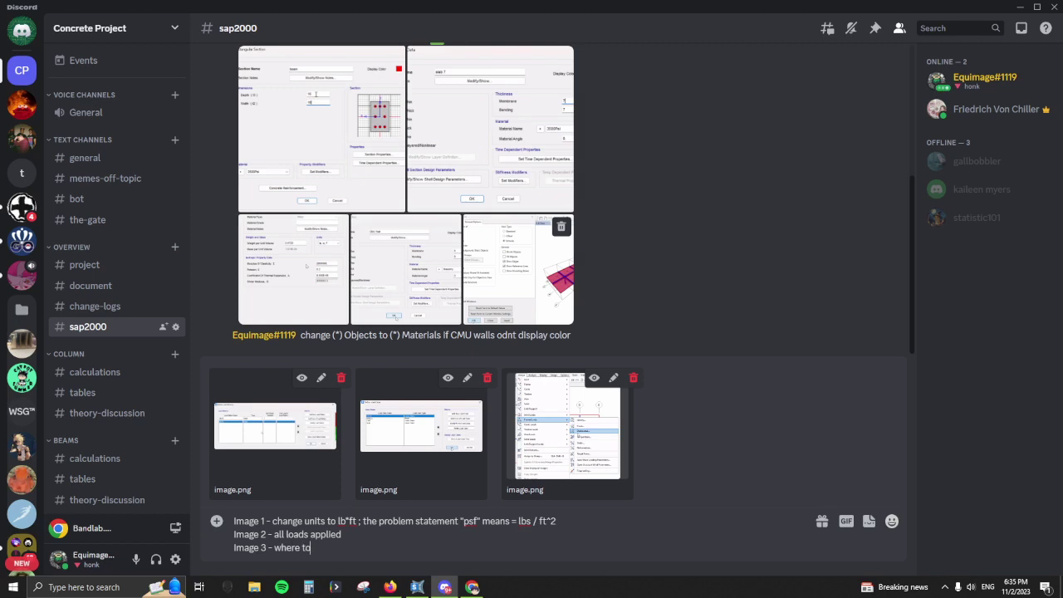
{"action": "type", "text": " access analysis for loadin"}
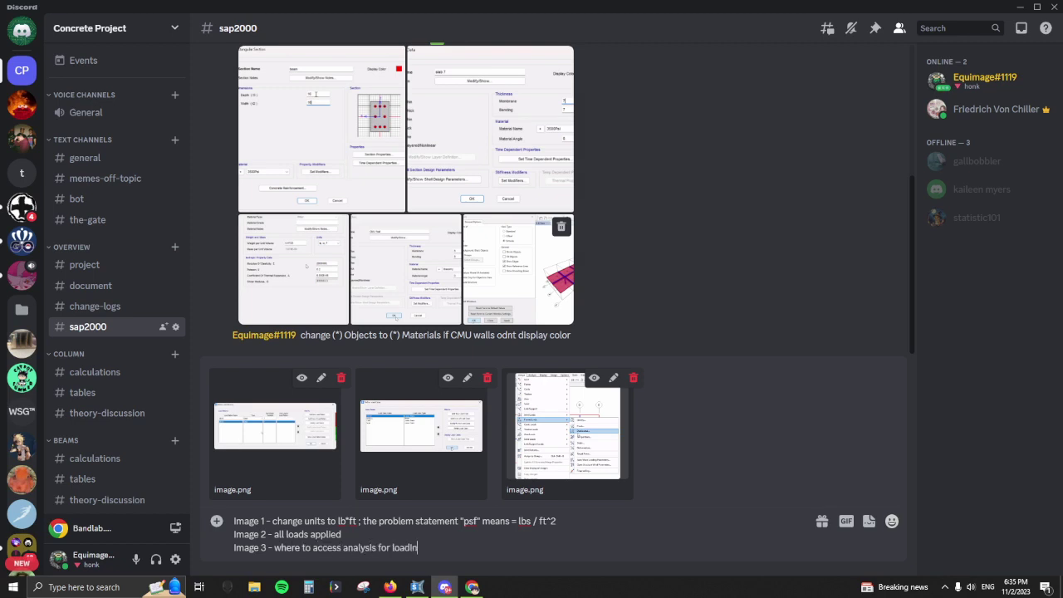
{"action": "type", "text": "gs. area load and distributed load"}
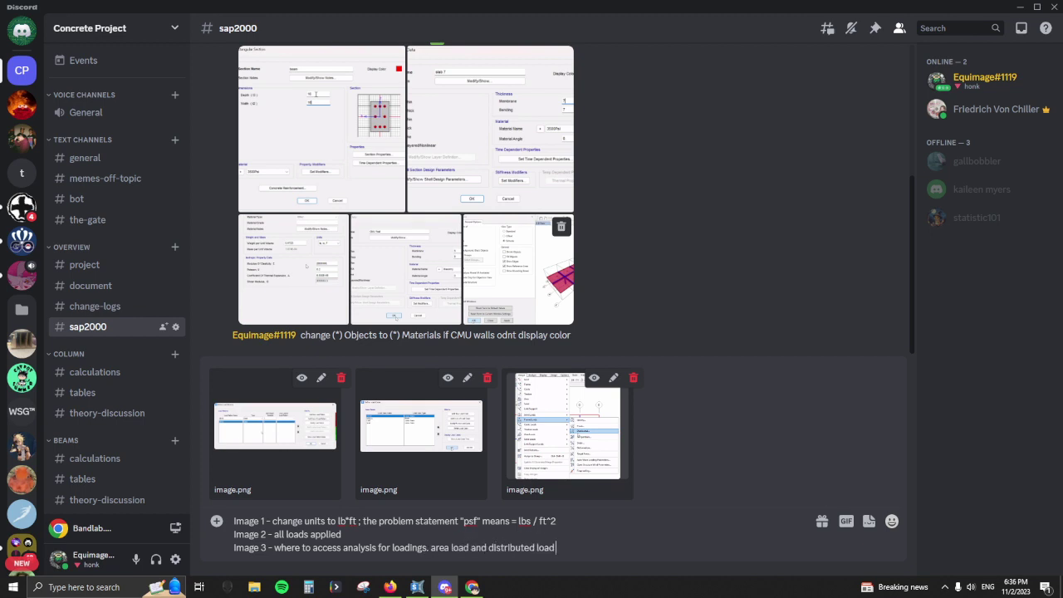
{"action": "type", "text": " recommended."}
{"action": "key", "text": "shift+Return"}
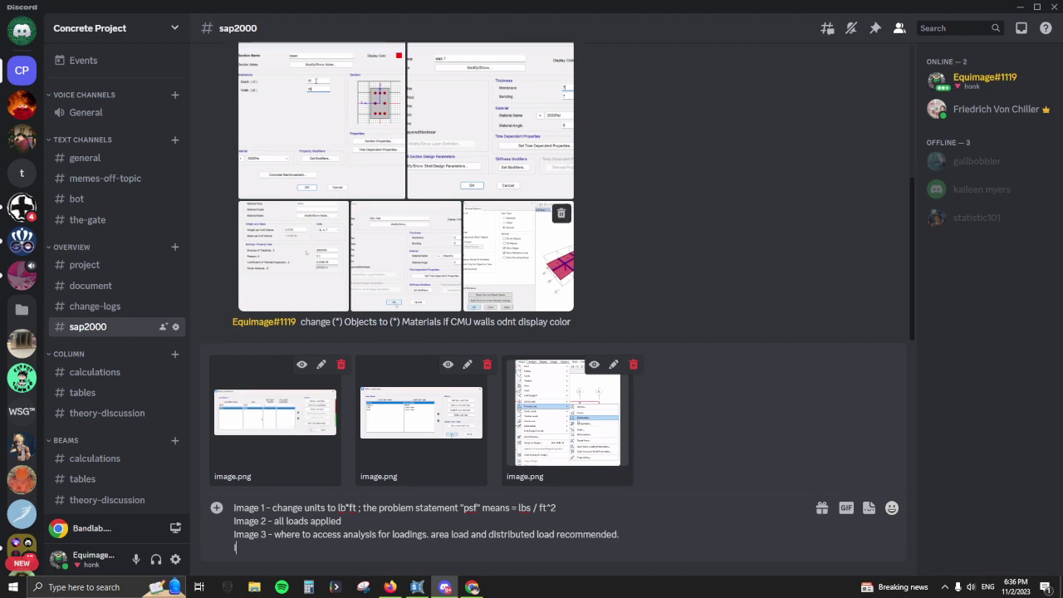
Step: Return to SAP2000, set the DEAD area uniform load to -37 lb/ft² and capture a screenshot of its dialog
{"action": "key", "text": "alt+Tab"}
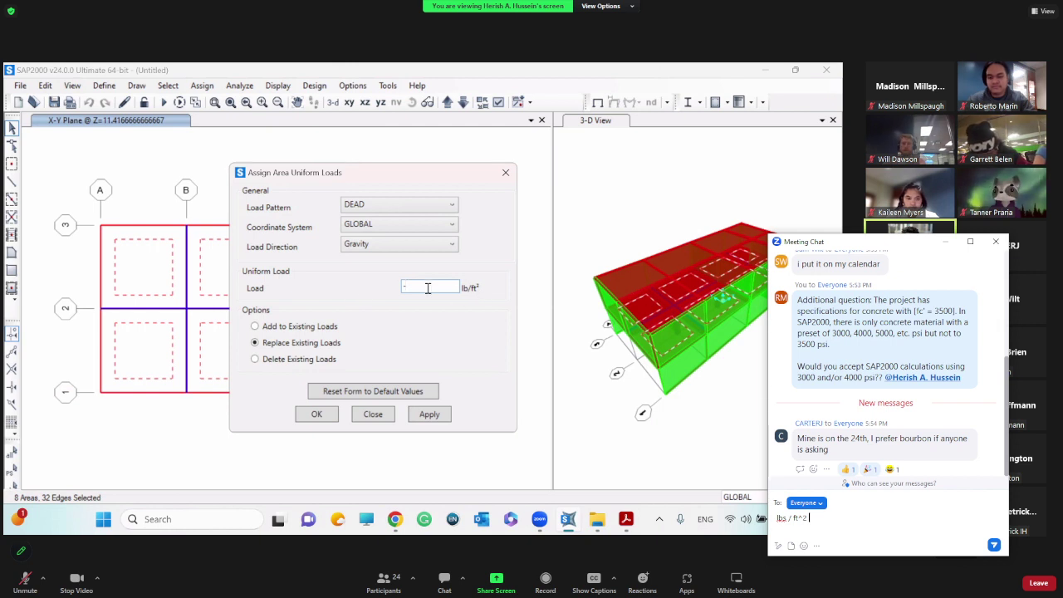
{"action": "type", "text": "37"}
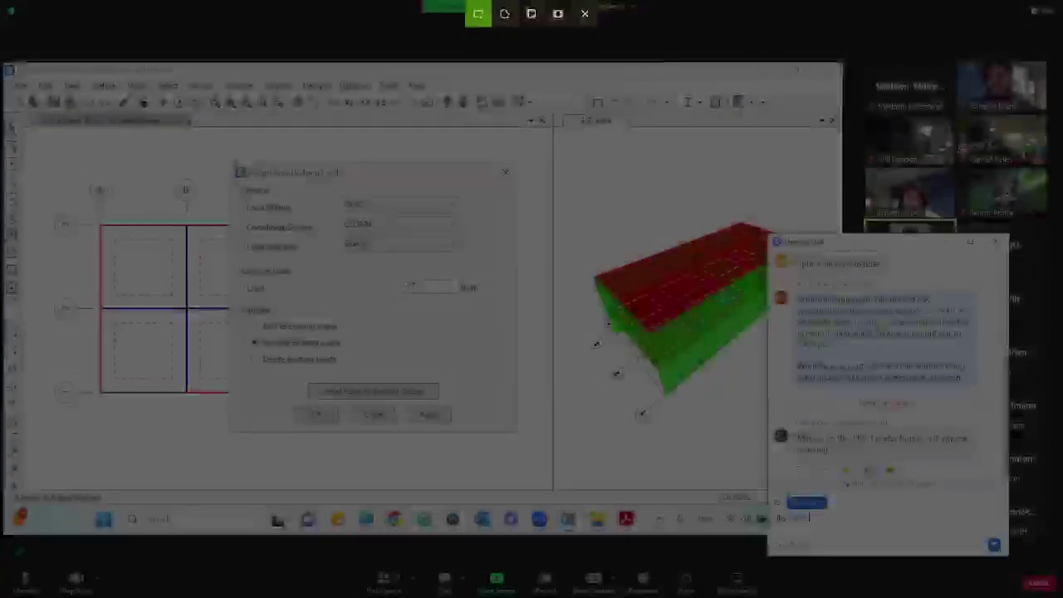
{"action": "left_click_drag", "start_coordinate": [229, 163], "coordinate": [517, 431]}
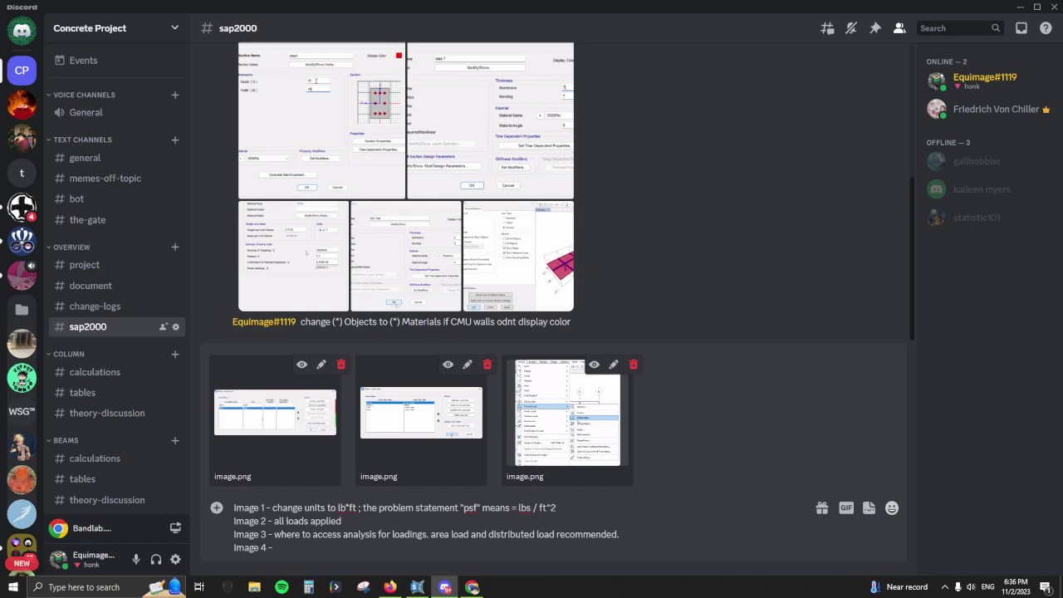
Step: Add the dead load screenshot to the Discord draft, captioned "proper loading. MAKE SURE LOAD IS NEGATIVE (LOADS POINT DOWN TO THE GROUND)"
{"action": "key", "text": "ctrl+v"}
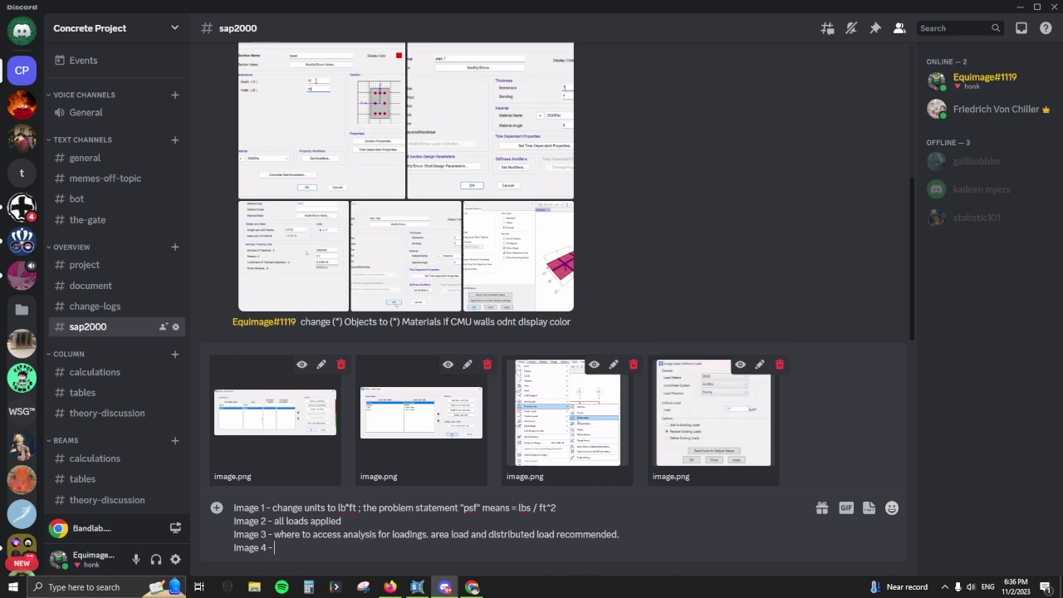
{"action": "type", "text": "oper loading."}
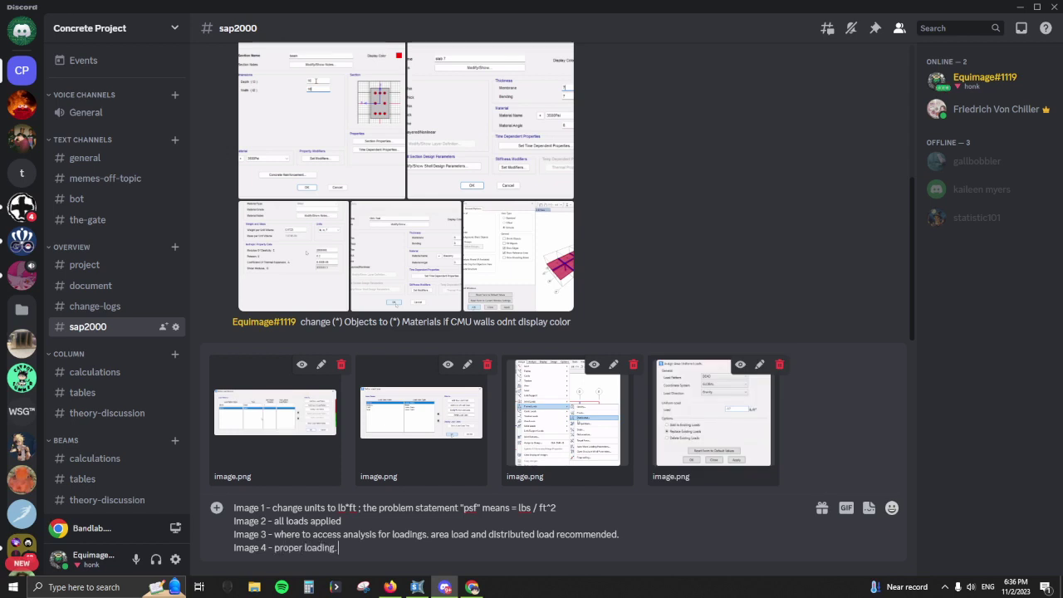
{"action": "type", "text": " m"}
{"action": "key", "text": "BackSpace"}
{"action": "type", "text": "MAKE SURE LOAD IS NEGATIVE"}
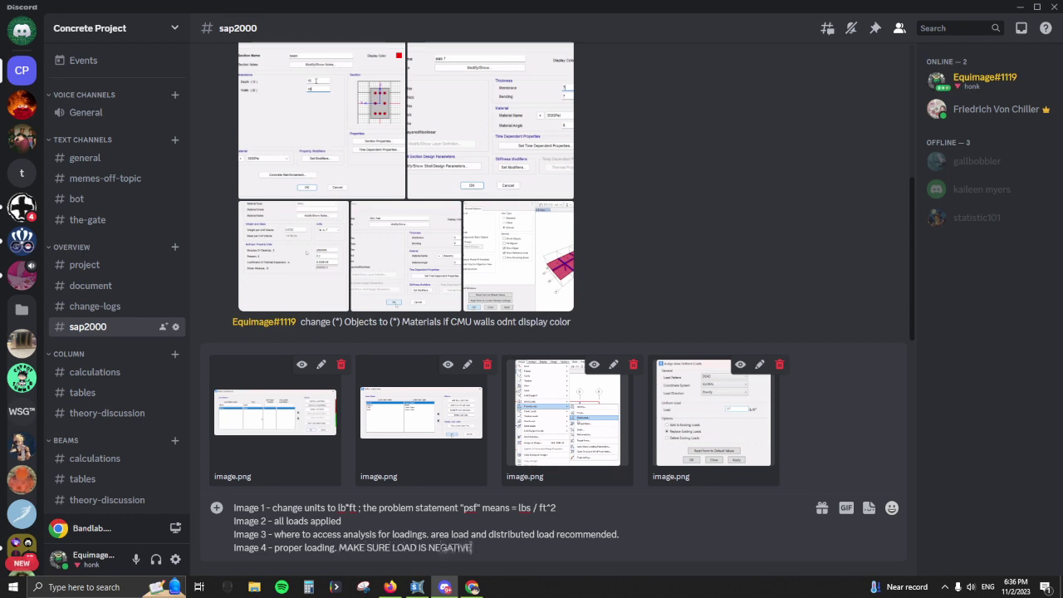
{"action": "type", "text": " (LOADS POINT DOWN"}
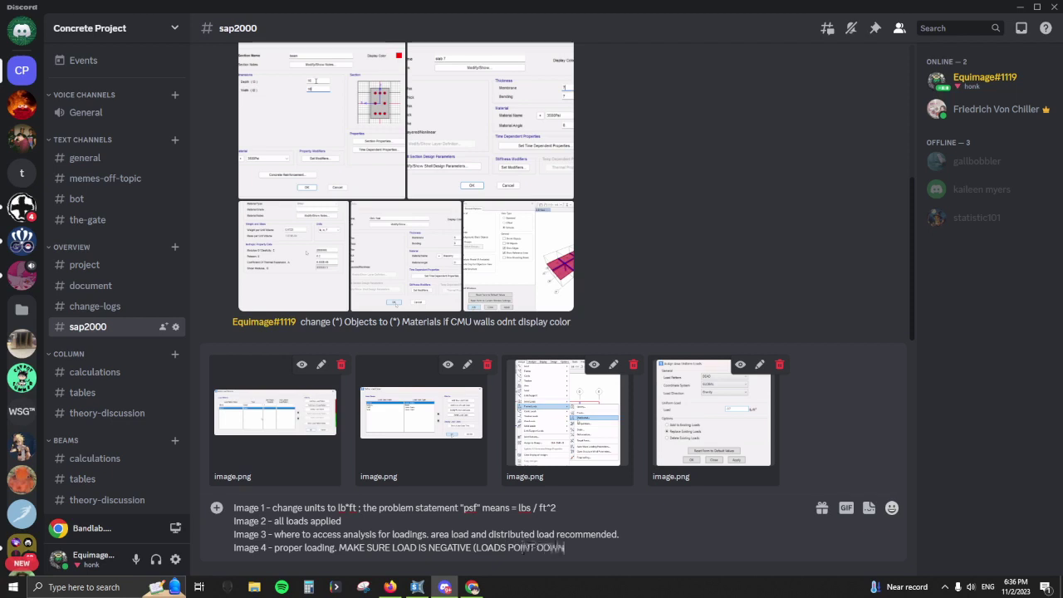
{"action": "type", "text": " TO THE GROUND)"}
{"action": "key", "text": "shift+Return"}
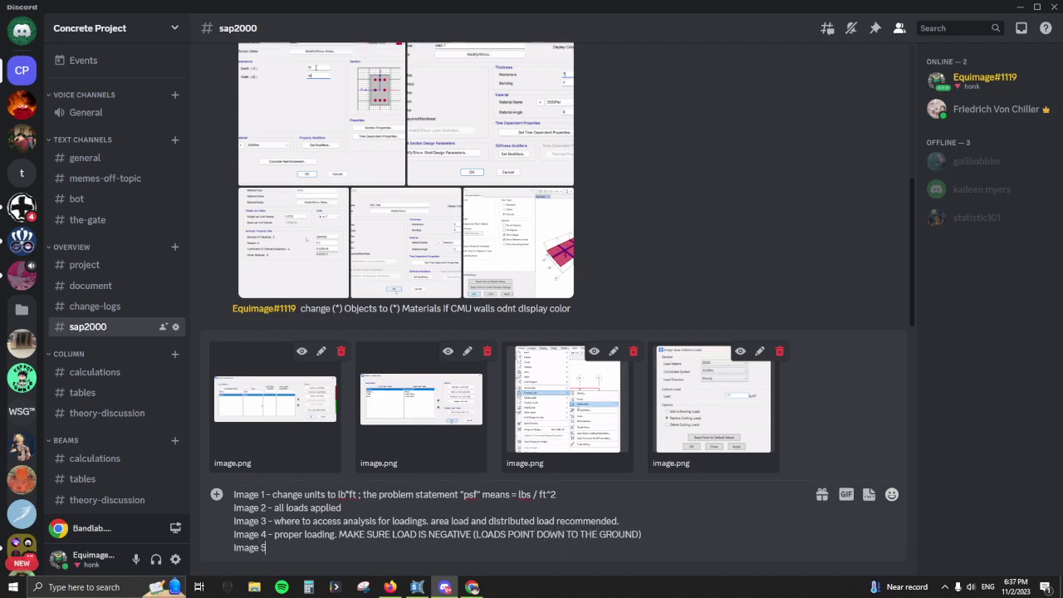
Step: Glance at the area load dialog in SAP2000 and look through the section screenshots already posted in the Discord channel
{"action": "key", "text": "ctrl+super+Right"}
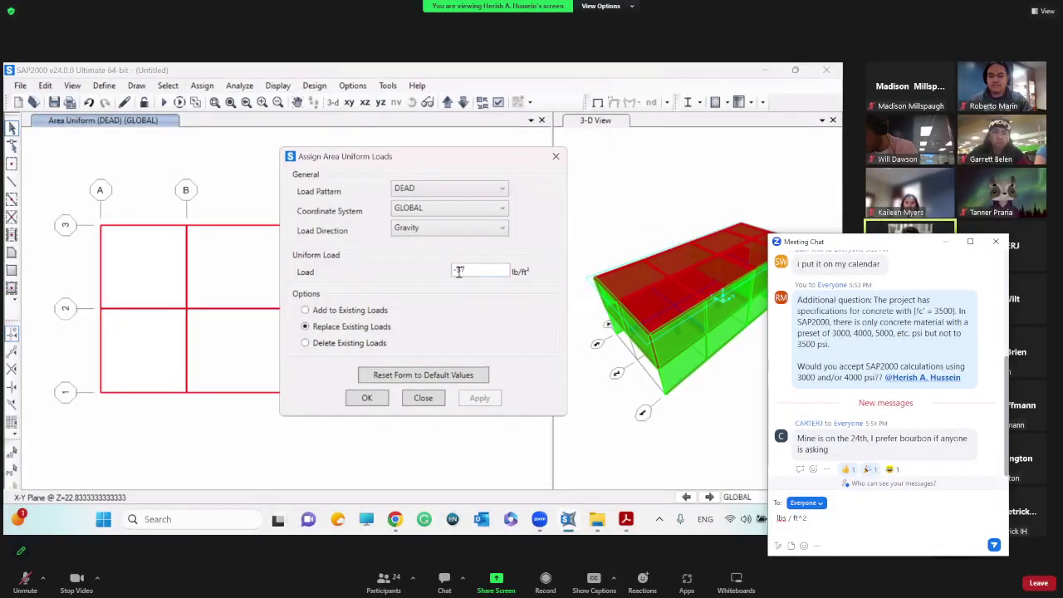
{"action": "key", "text": "ctrl+super+Left"}
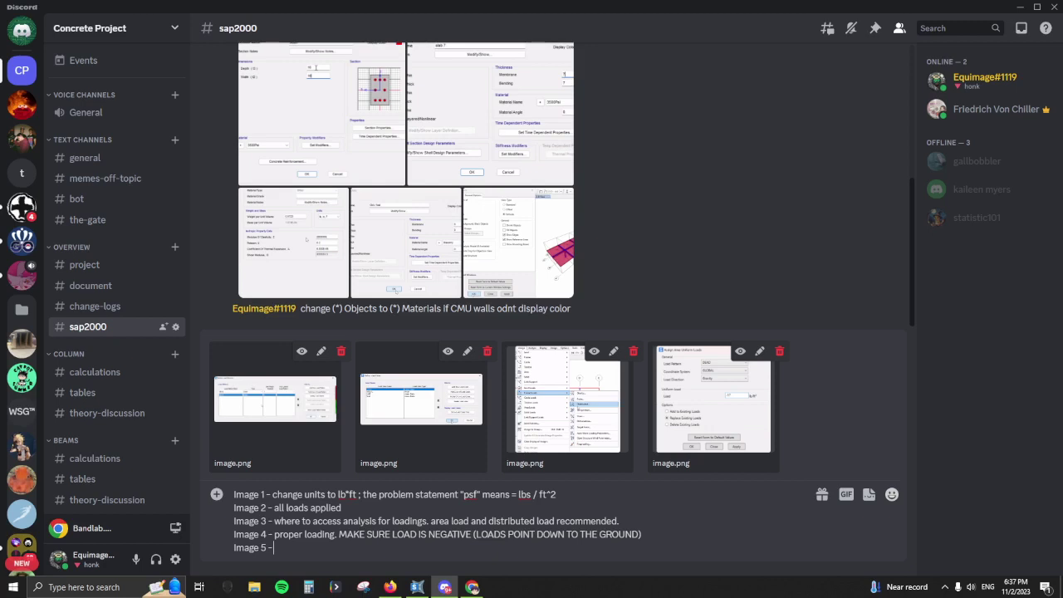
{"action": "left_click", "coordinate": [321, 114]}
{"action": "key", "text": "Right"}
{"action": "key", "text": "Right"}
{"action": "key", "text": "Right"}
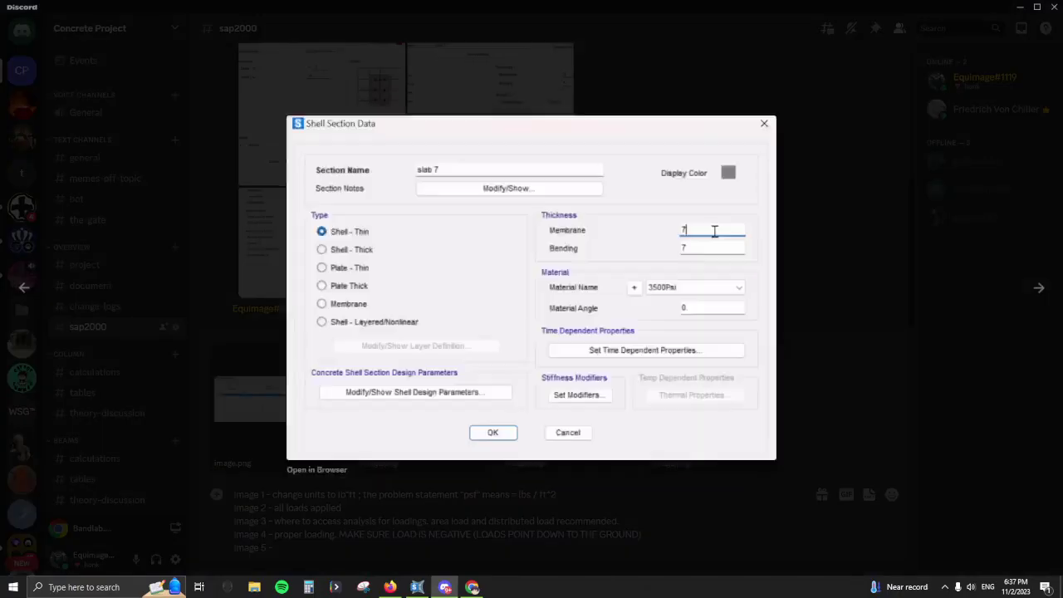
{"action": "key", "text": "Escape"}
{"action": "key", "text": "ctrl+v"}
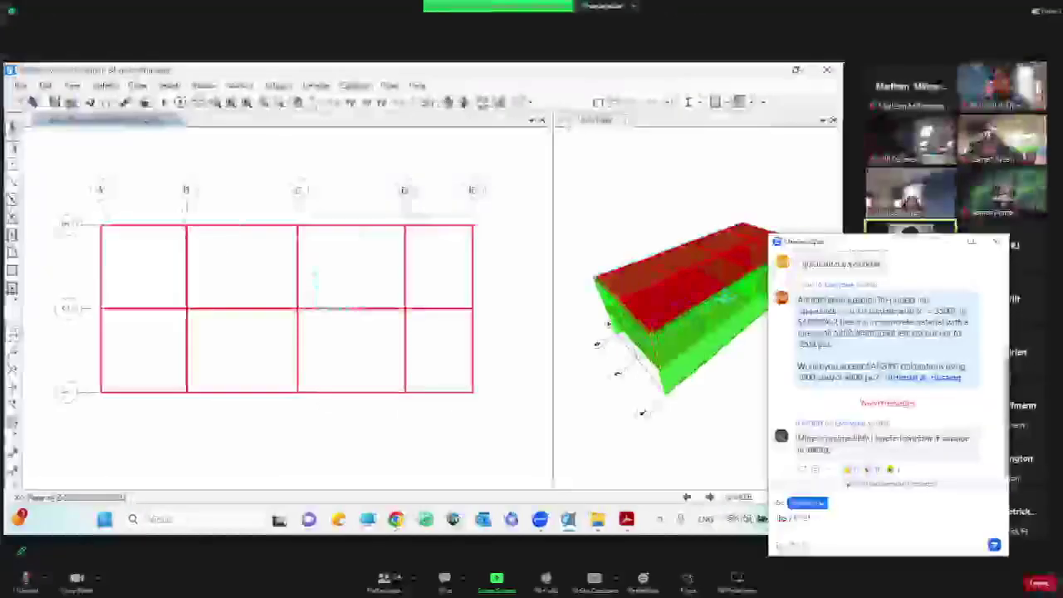
Step: Show the X-Y plane at Z=11.4166666666667 and set a LIVE area uniform load of -40 lb/ft² in Gravity direction
{"action": "left_click", "coordinate": [464, 102]}
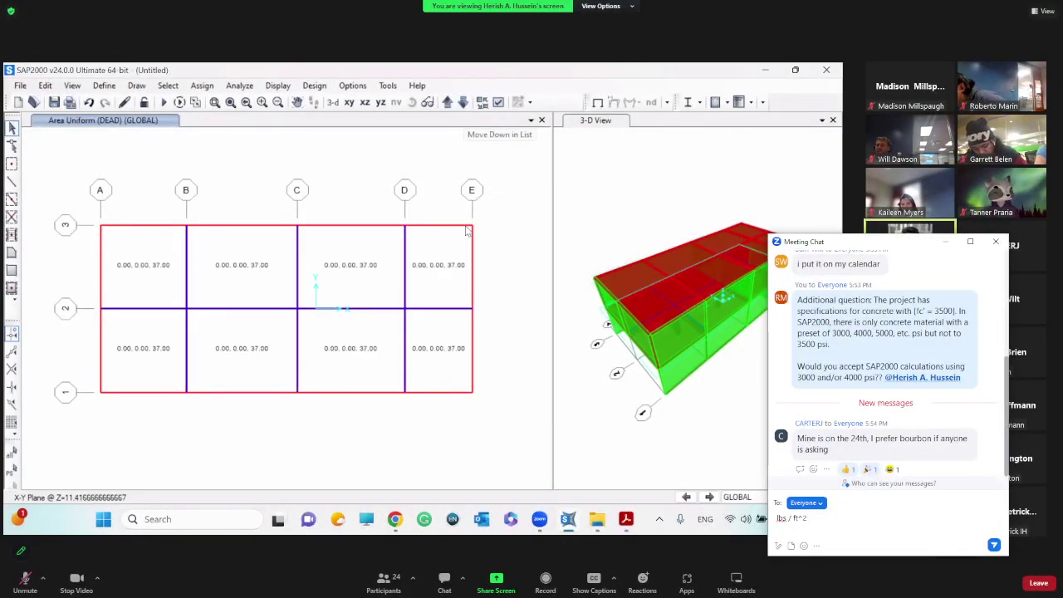
{"action": "left_click", "coordinate": [202, 85]}
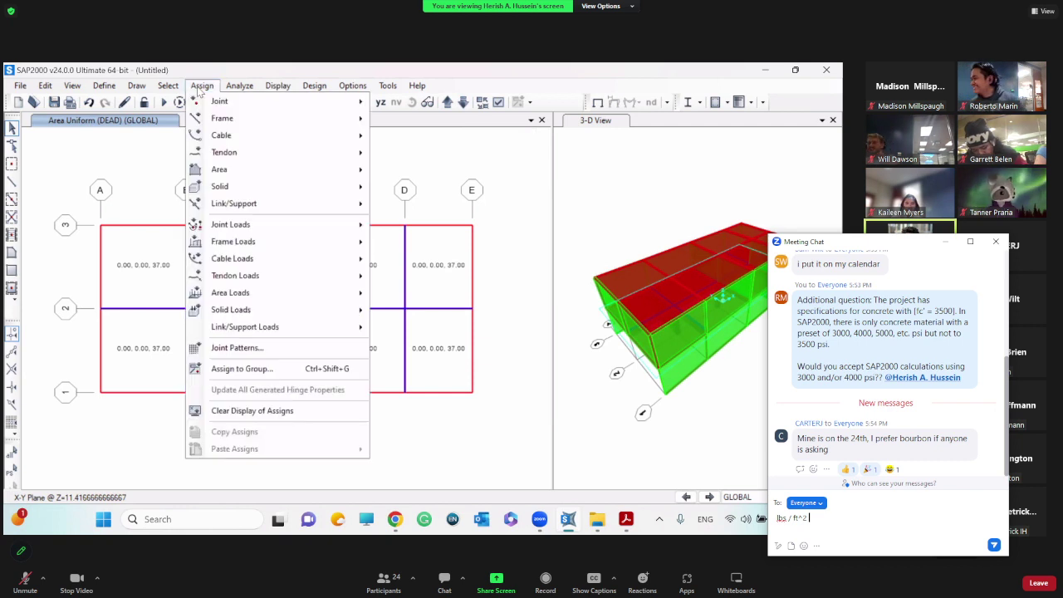
{"action": "mouse_move", "coordinate": [280, 293]}
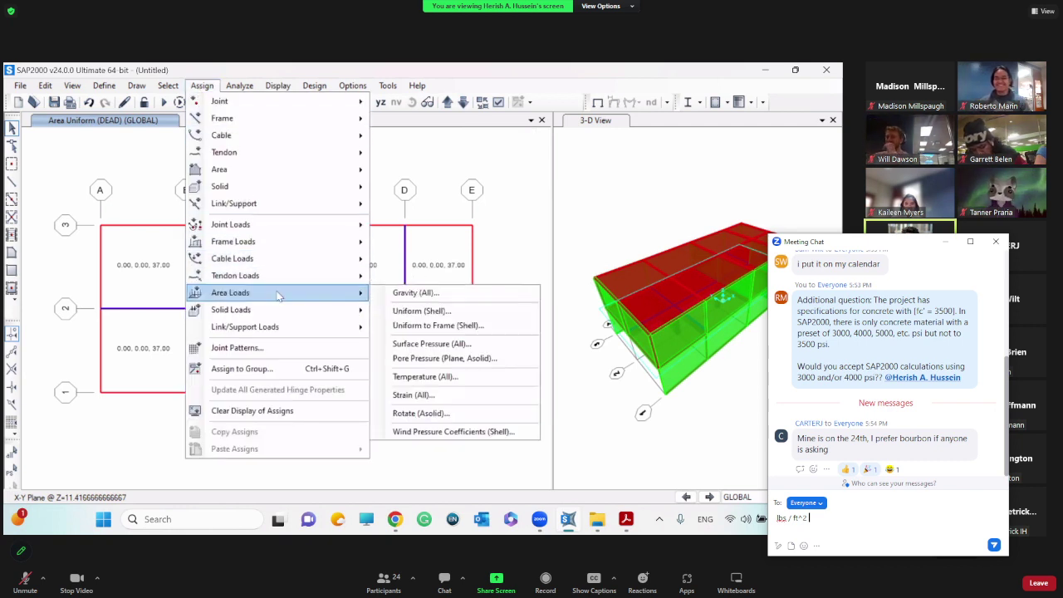
{"action": "left_click", "coordinate": [433, 311]}
{"action": "left_click", "coordinate": [420, 190]}
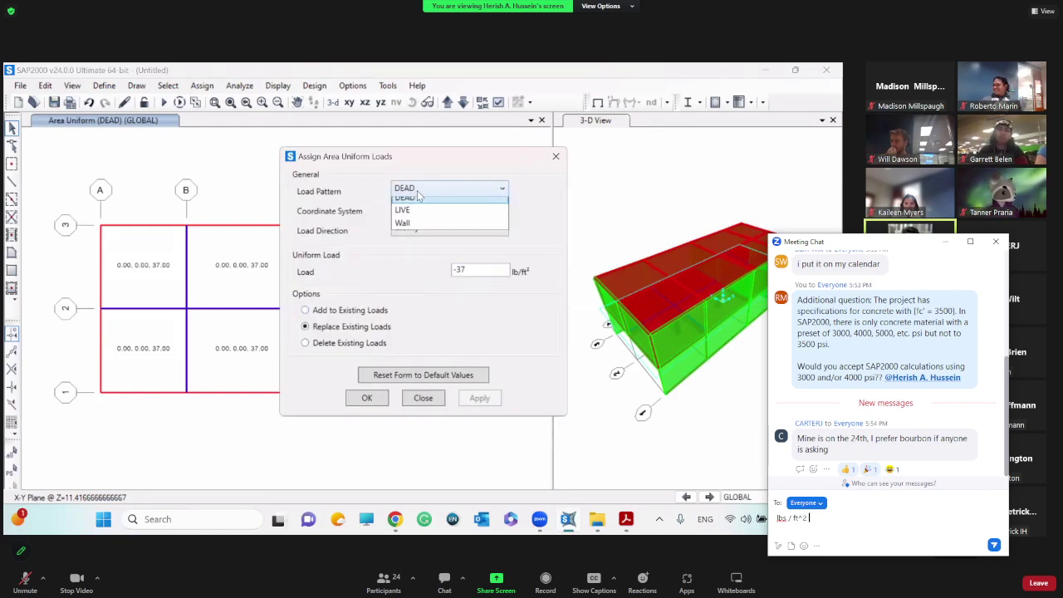
{"action": "left_click", "coordinate": [413, 216]}
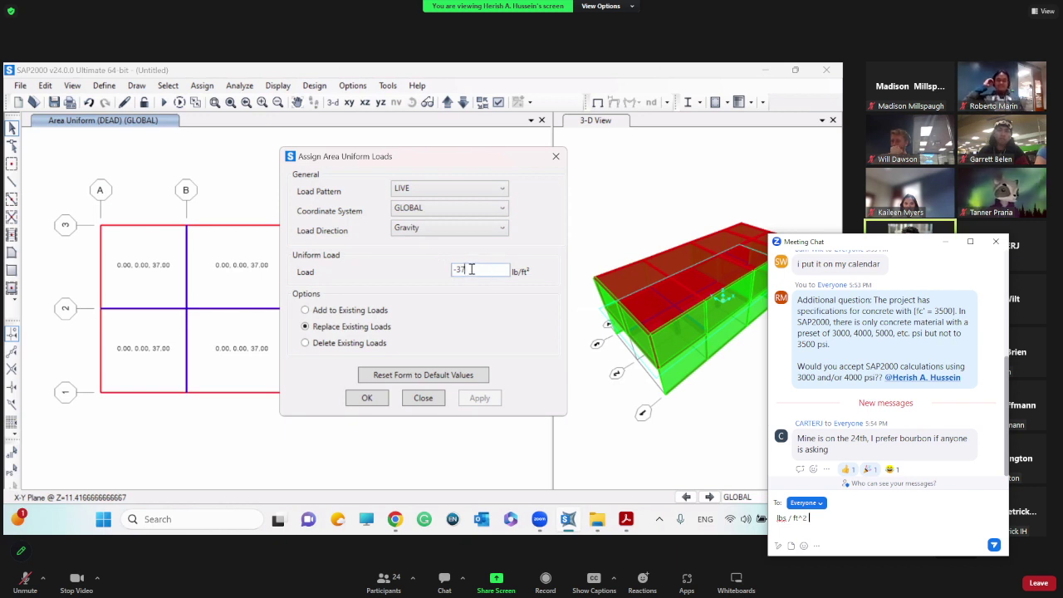
{"action": "type", "text": "-40"}
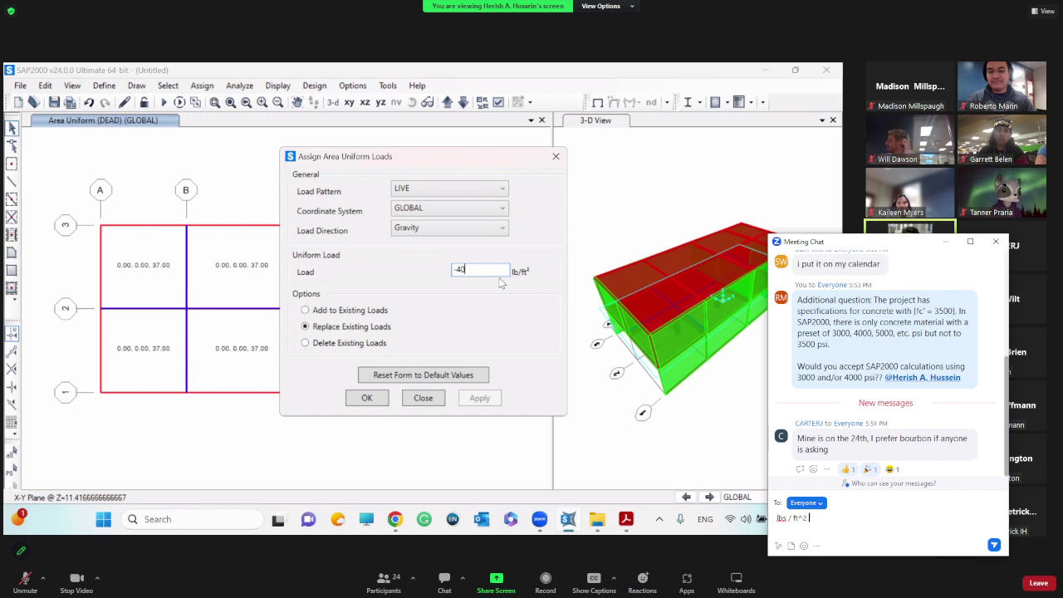
Step: Capture the LIVE load dialog, replace Discord's Image 4 attachment with it and append "[ adjusted to 40, select areas where live load is applied ]"
{"action": "key", "text": "super+shift+s"}
{"action": "left_click_drag", "start_coordinate": [279, 146], "coordinate": [567, 416]}
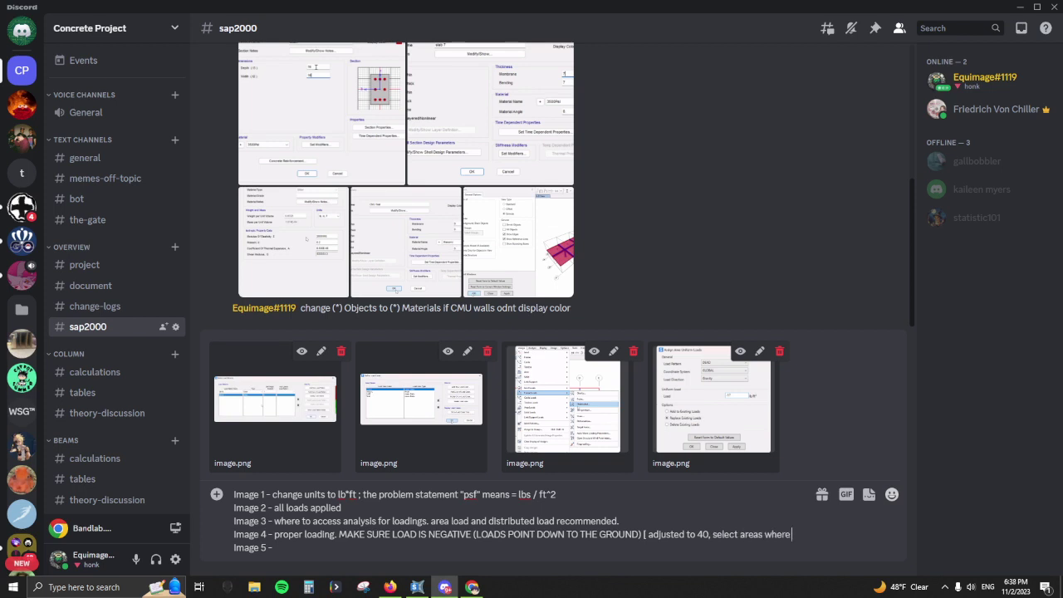
{"action": "type", "text": "e load is applied"}
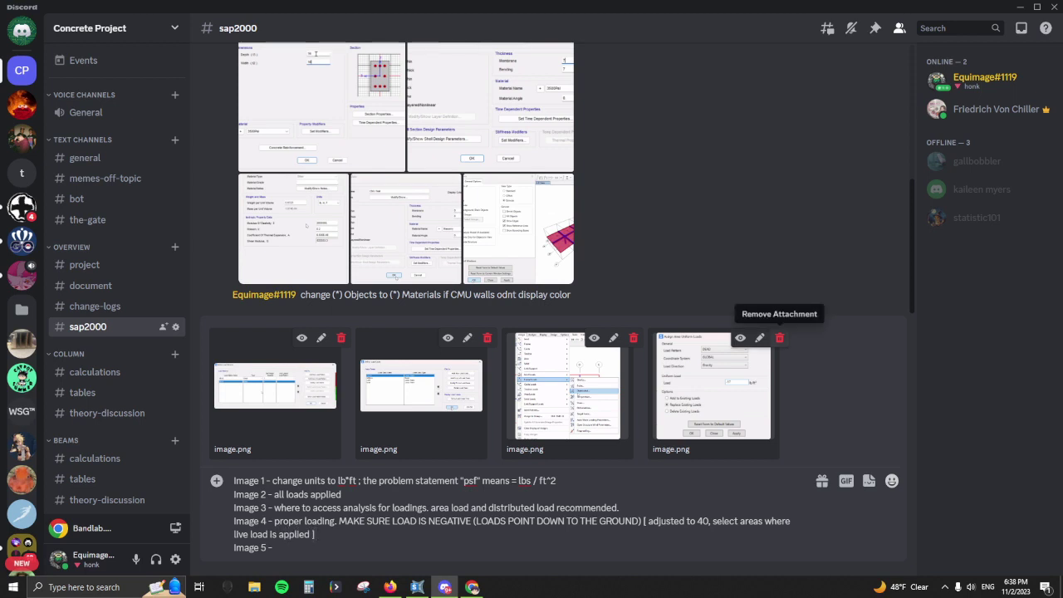
{"action": "left_click", "coordinate": [779, 339]}
{"action": "key", "text": "ctrl+v"}
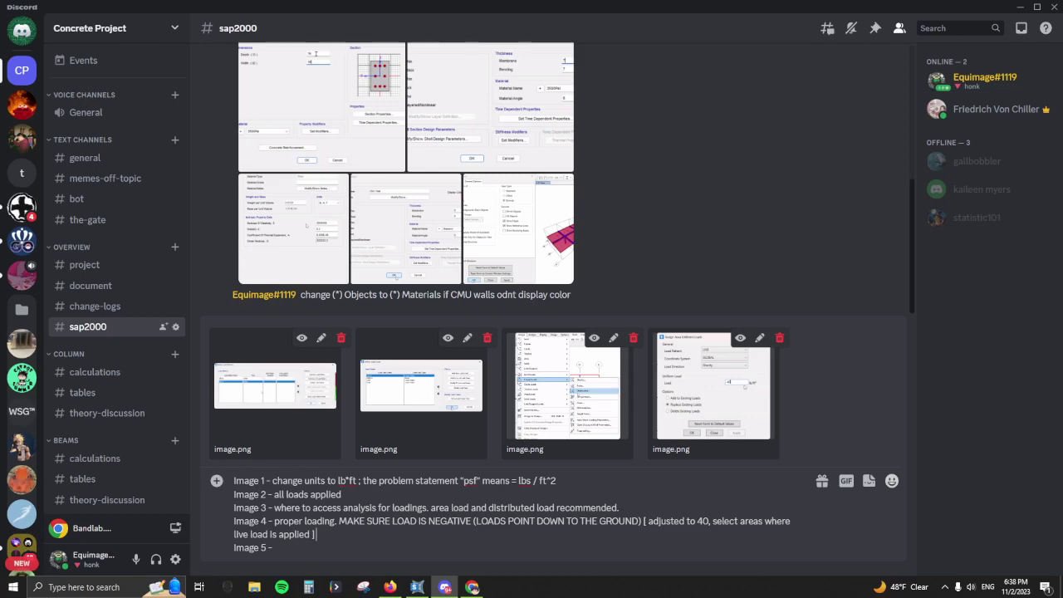
Step: Return to SAP2000 and define the load combination 1.2DL=1.6LL with the DEAD case at scale factor 1.2
{"action": "key", "text": "ctrl+super+Right"}
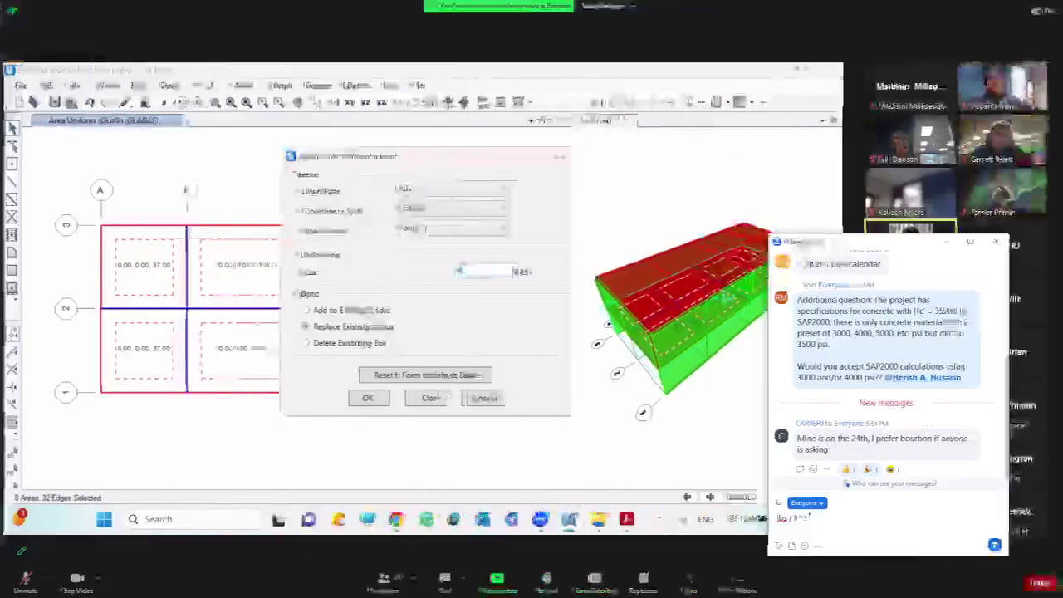
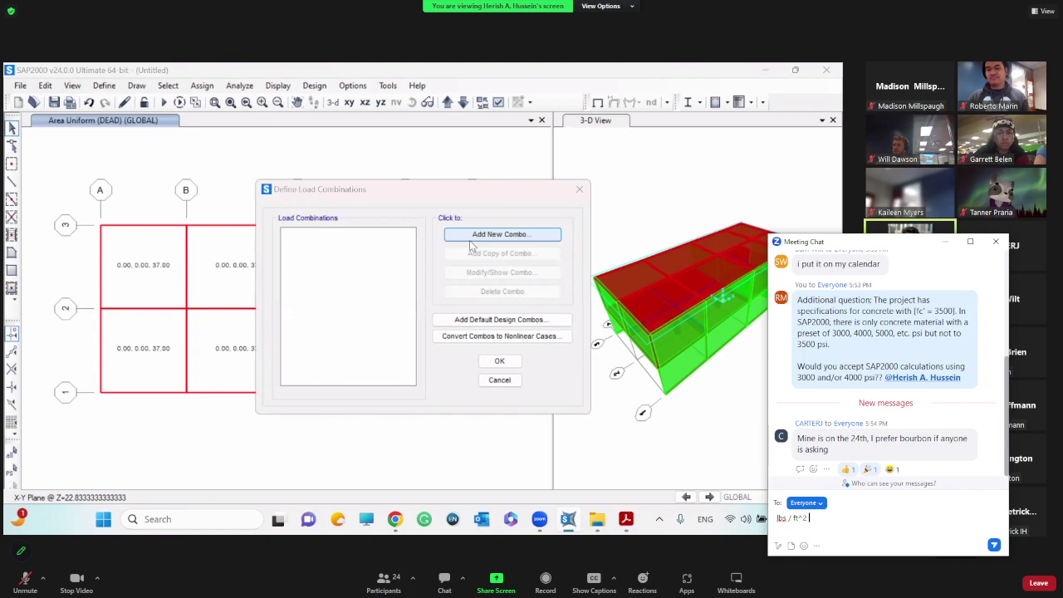
{"action": "key", "text": "super+shift+s"}
{"action": "key", "text": "Escape"}
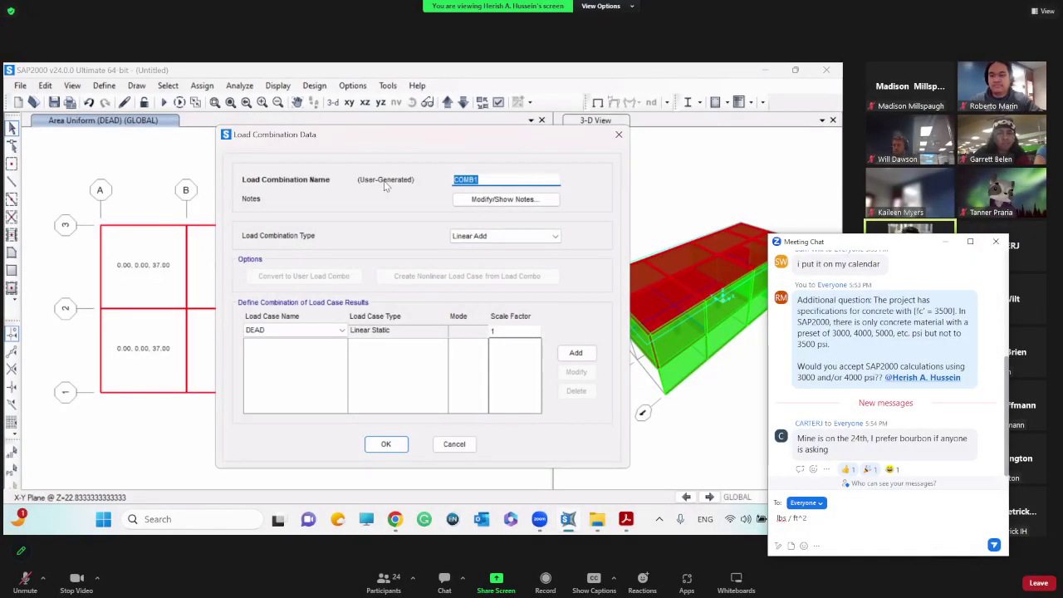
{"action": "type", "text": "1"}
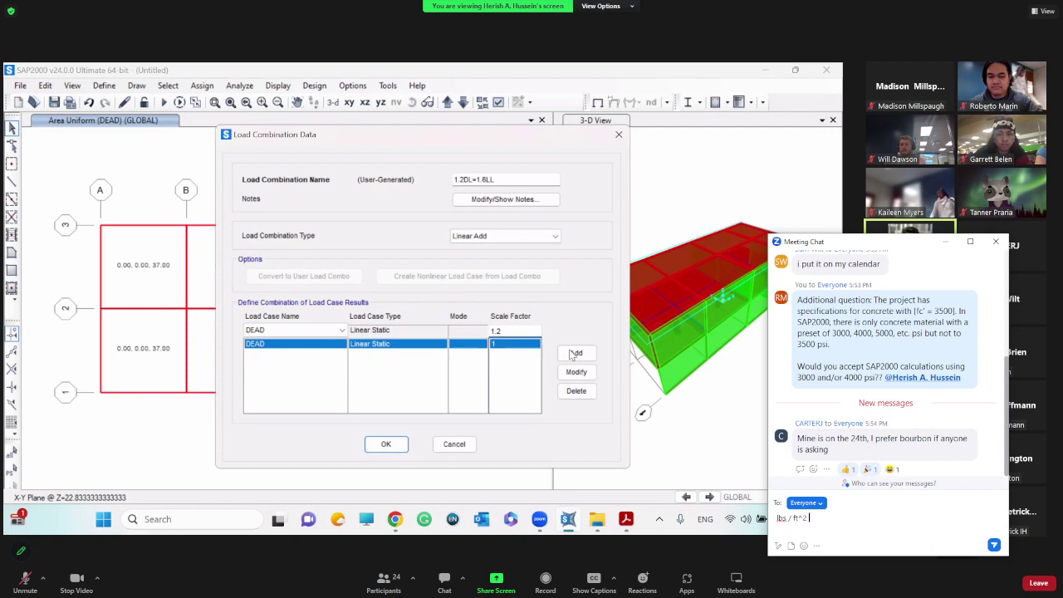
{"action": "left_click", "coordinate": [584, 374]}
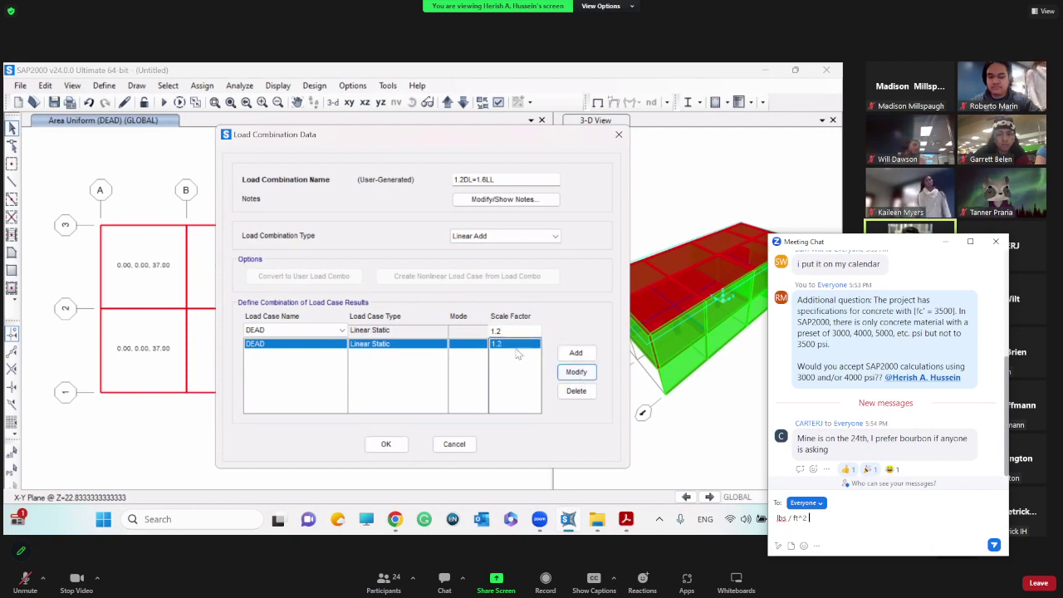
Step: Add the LIVE load case to the combination with scale factor 1.6
{"action": "left_click", "coordinate": [328, 330]}
{"action": "left_click", "coordinate": [309, 352]}
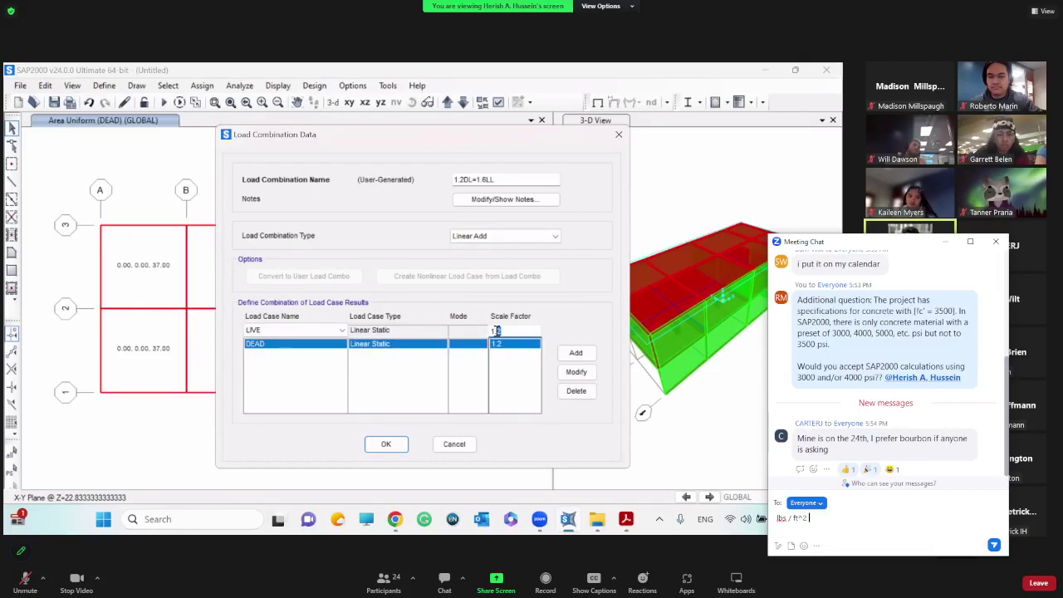
{"action": "left_click_drag", "start_coordinate": [503, 331], "coordinate": [498, 330]}
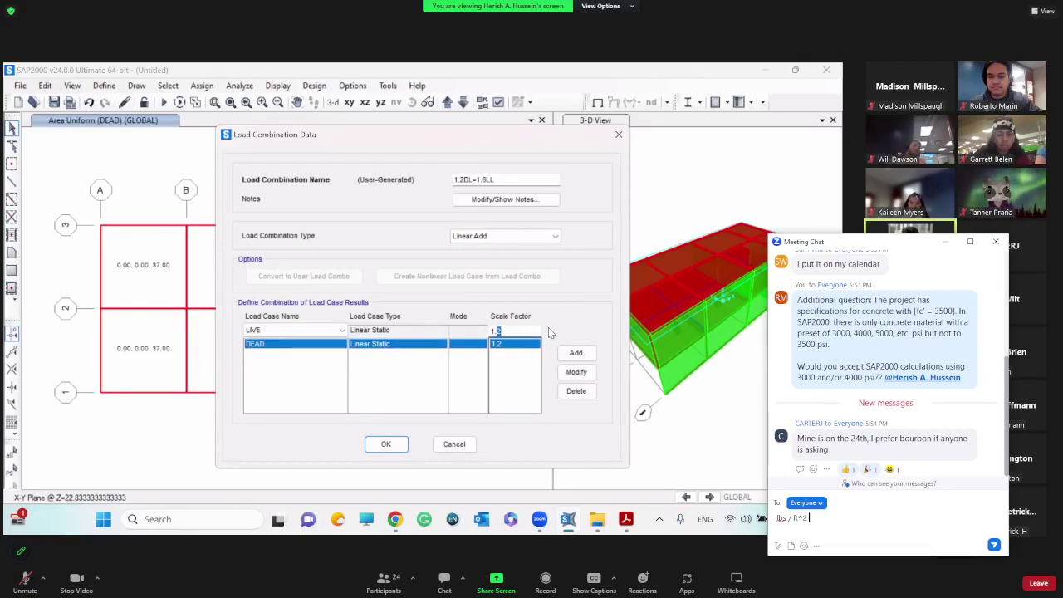
{"action": "type", "text": "6"}
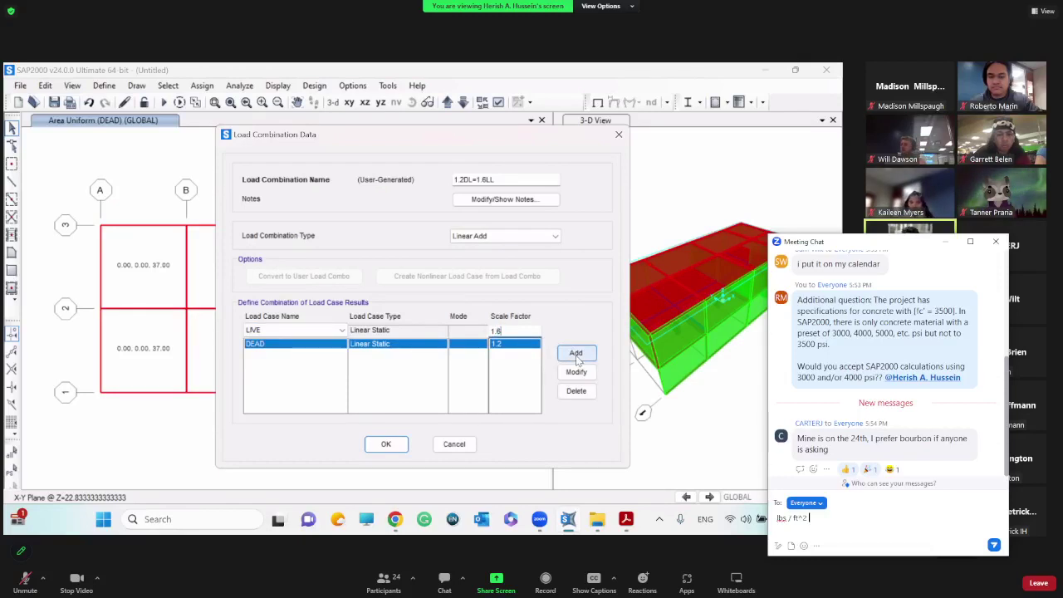
{"action": "left_click", "coordinate": [575, 354]}
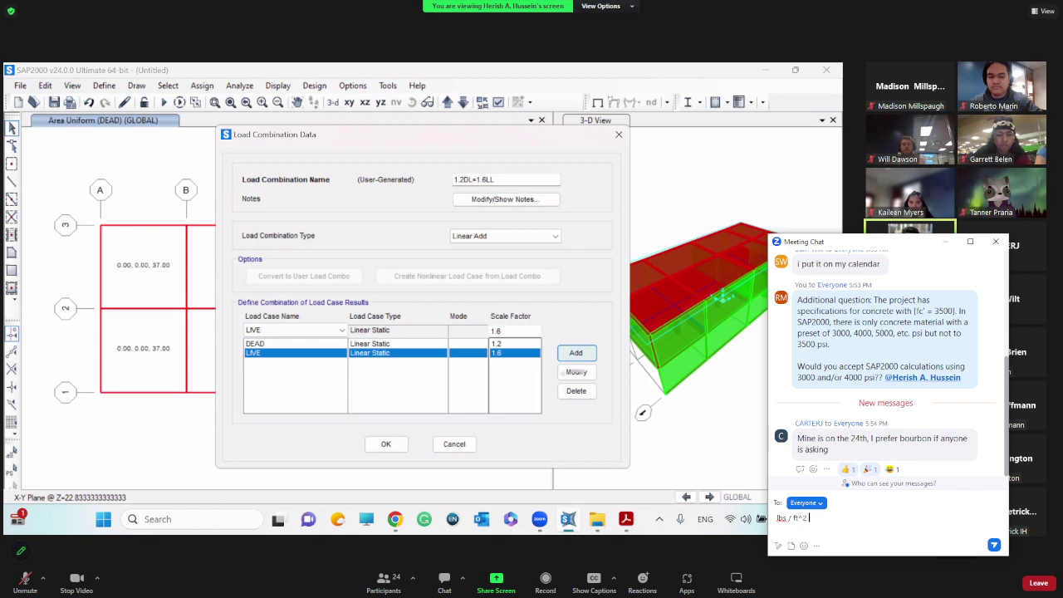
Step: Check the DEAD and LIVE scale factor entries and accept the 1.2DL=1.6LL load combination
{"action": "left_click", "coordinate": [337, 344]}
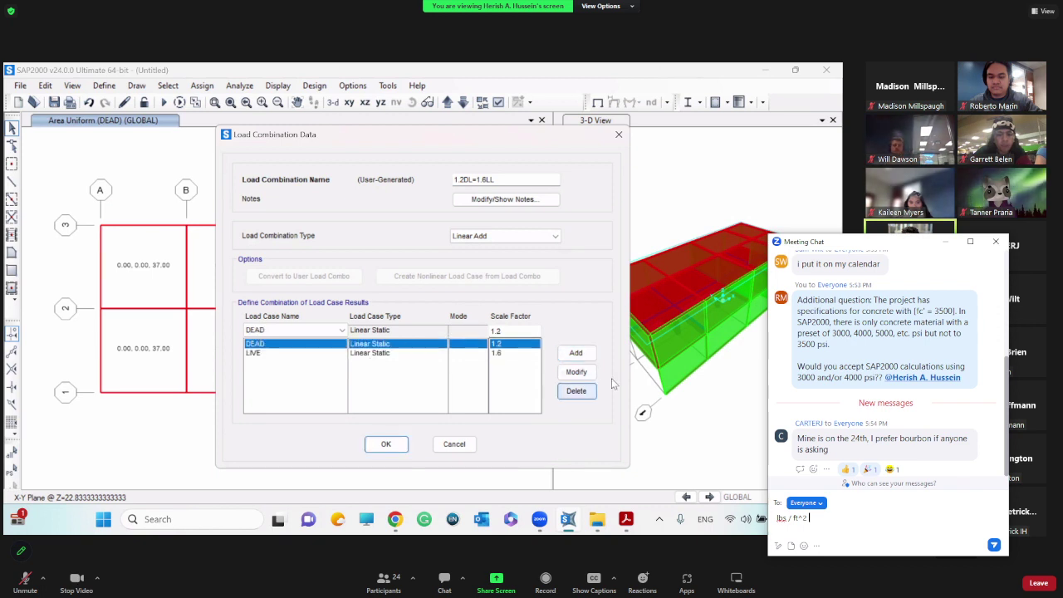
{"action": "left_click", "coordinate": [292, 355]}
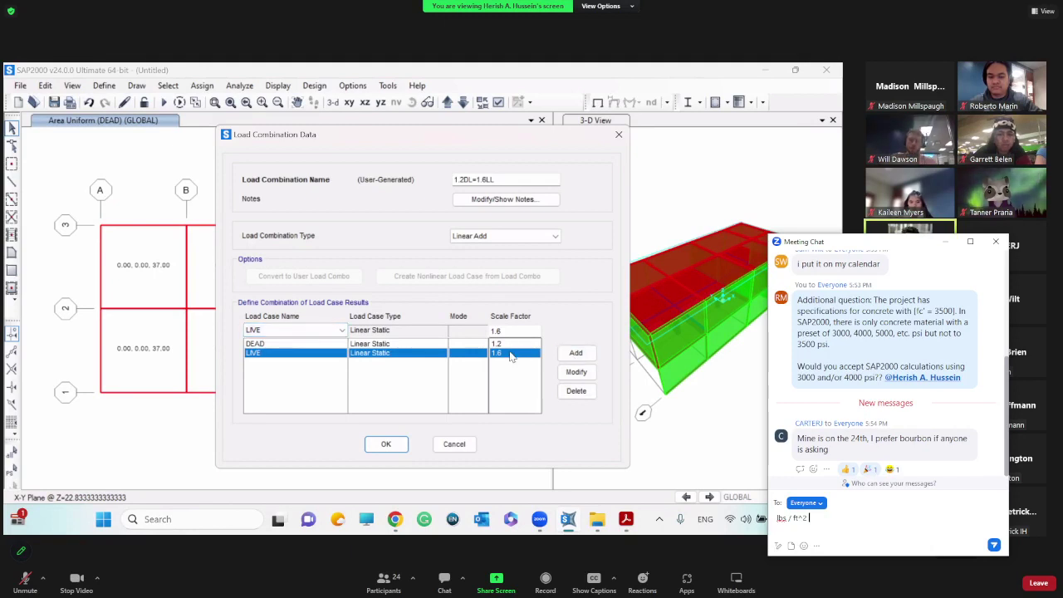
{"action": "left_click", "coordinate": [385, 445]}
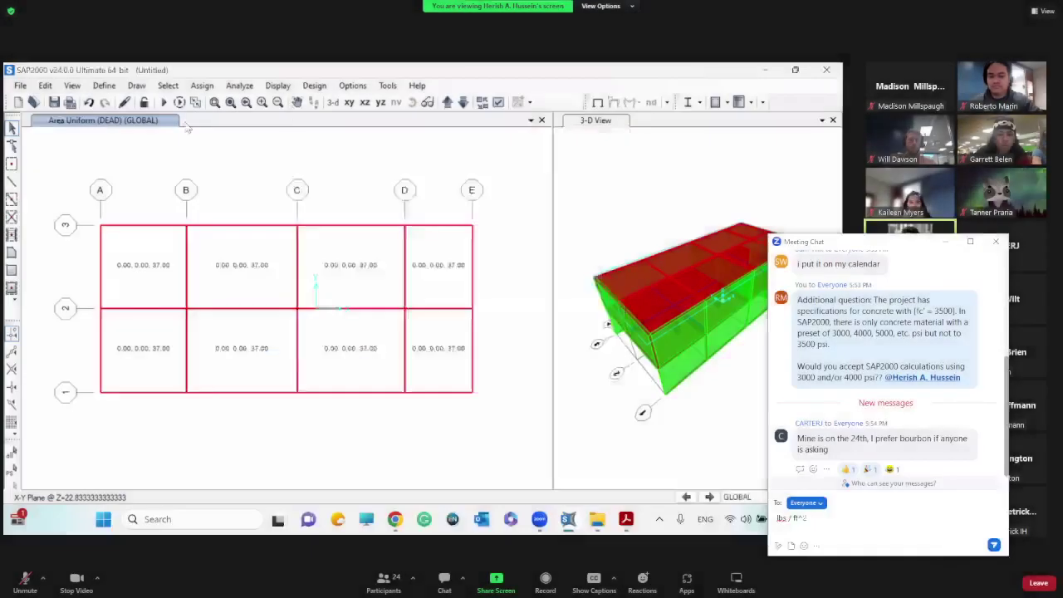
Step: Switch to Discord, caption the combination screenshot "Image 5 - Define > Load Combination Data" and send the message to #sap2000
{"action": "left_click", "coordinate": [445, 587]}
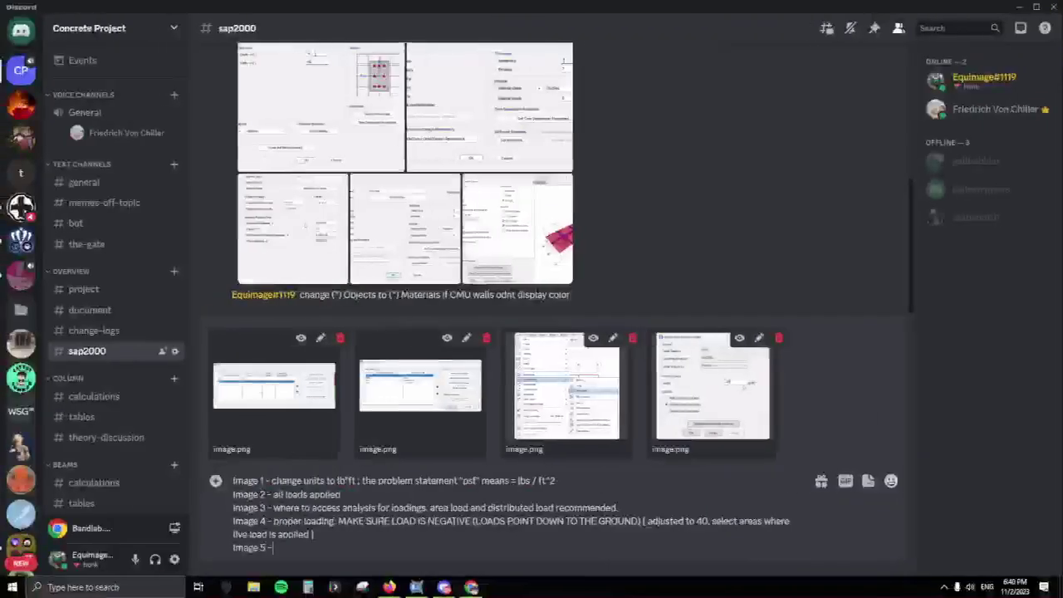
{"action": "type", "text": "Image 5 - Define > Load Combination Data"}
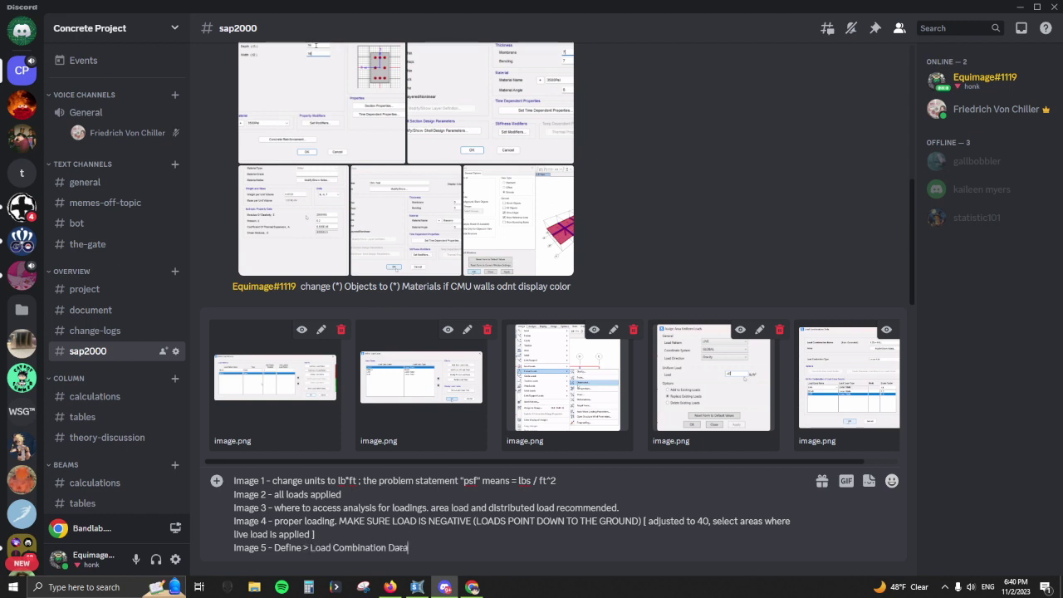
{"action": "key", "text": "shift+Return"}
{"action": "type", "text": "Imag"}
{"action": "key", "text": "BackSpace"}
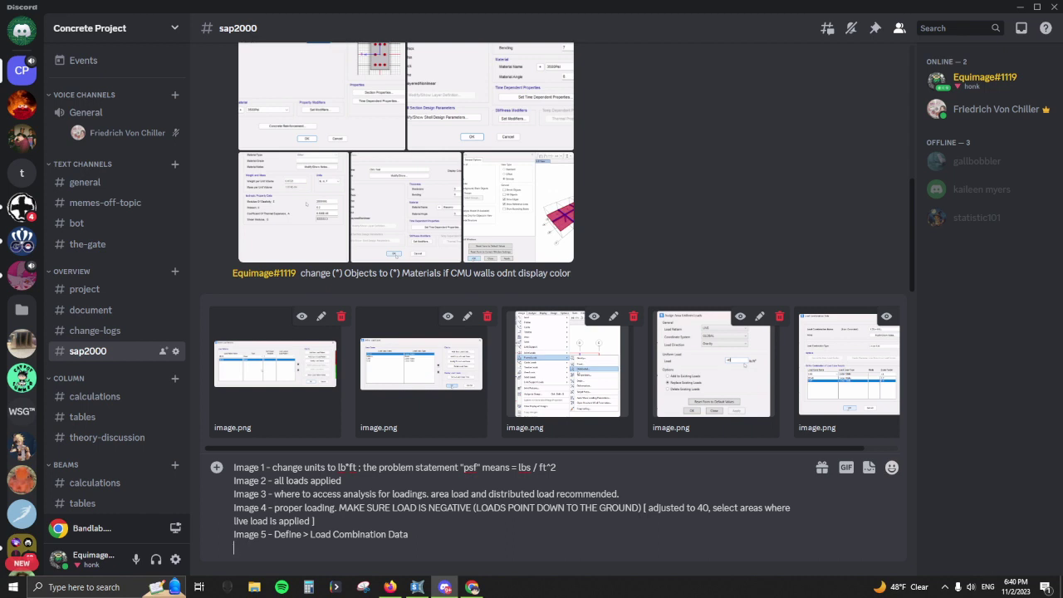
{"action": "key", "text": "Return"}
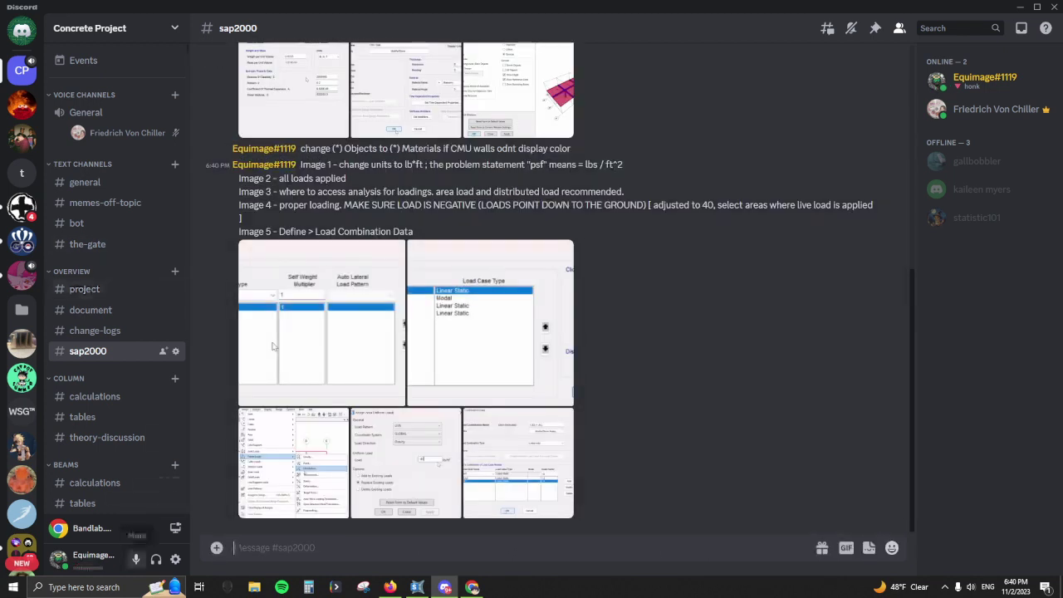
Step: Mute the Discord microphone, start a new message with "Image 1 =" and return to the shared SAP2000 screen
{"action": "left_click", "coordinate": [137, 560]}
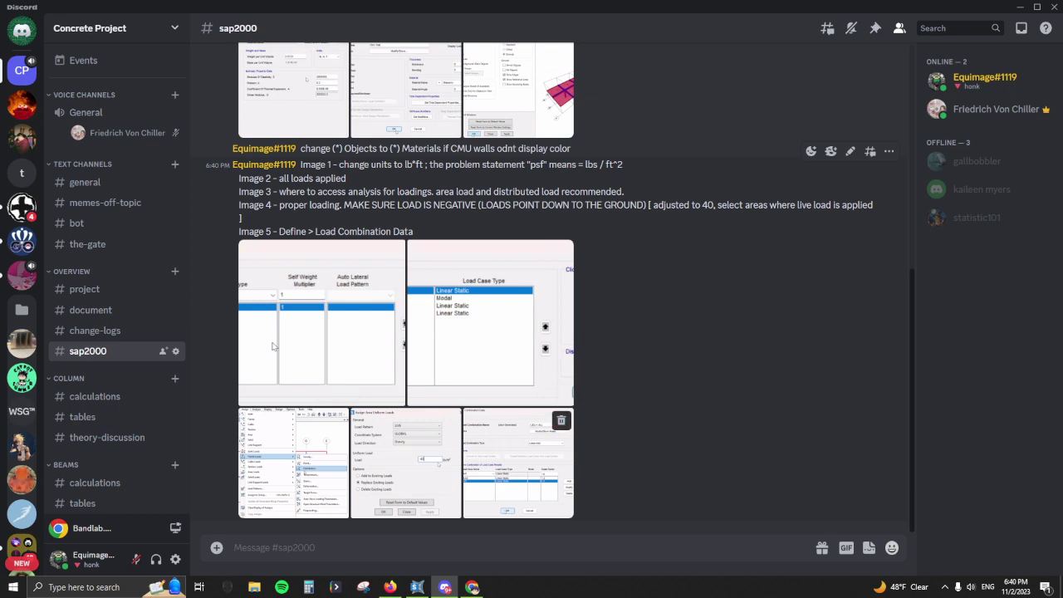
{"action": "type", "text": "Image 1 ="}
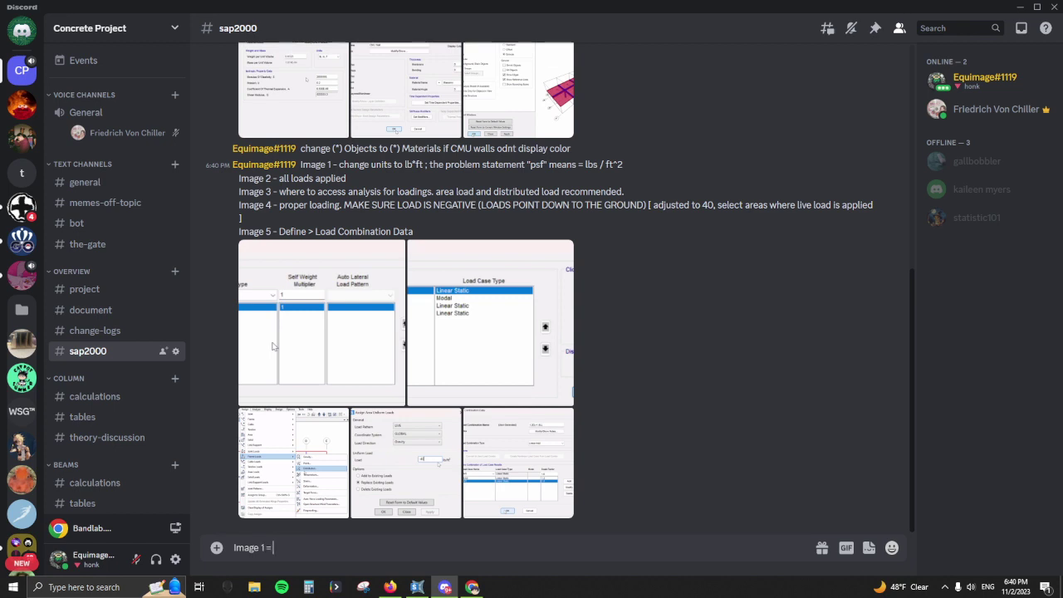
{"action": "key", "text": "ctrl+super+Right"}
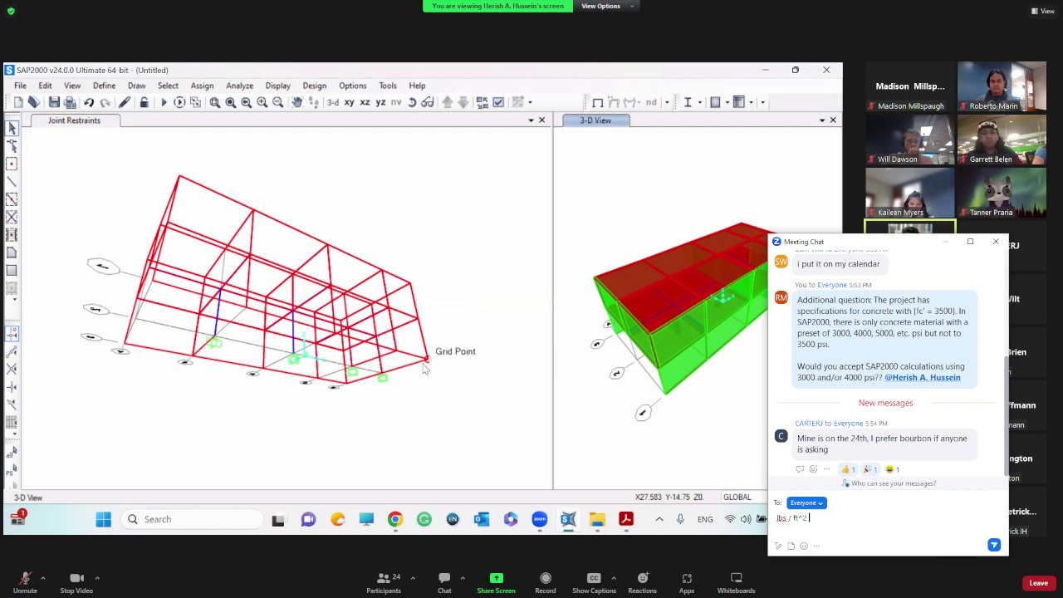
Step: Select the base joints along the two long sides of the building in the Joint Restraints view
{"action": "left_click", "coordinate": [425, 360]}
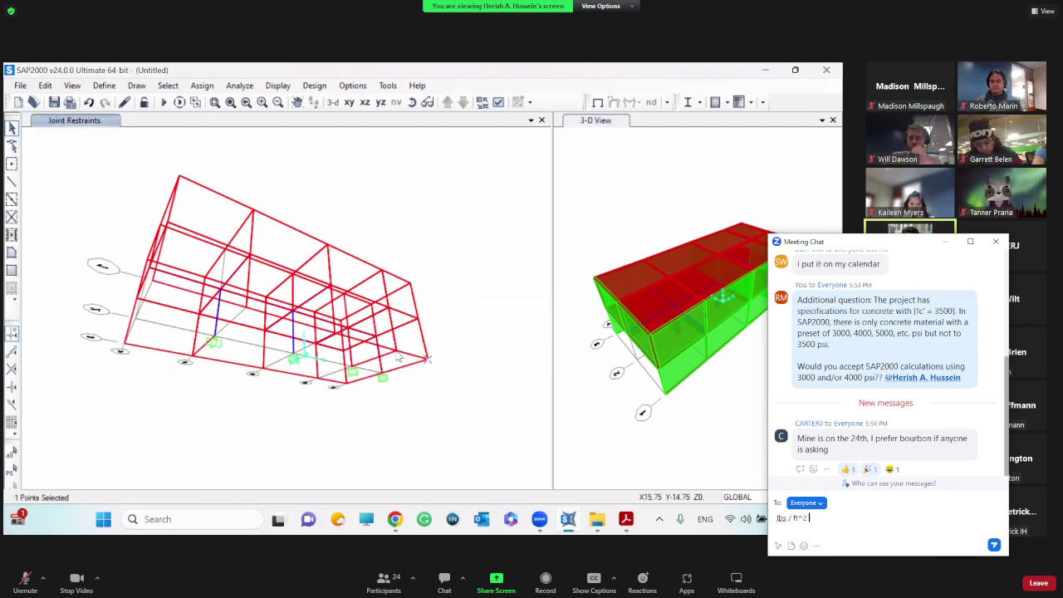
{"action": "left_click", "coordinate": [396, 350]}
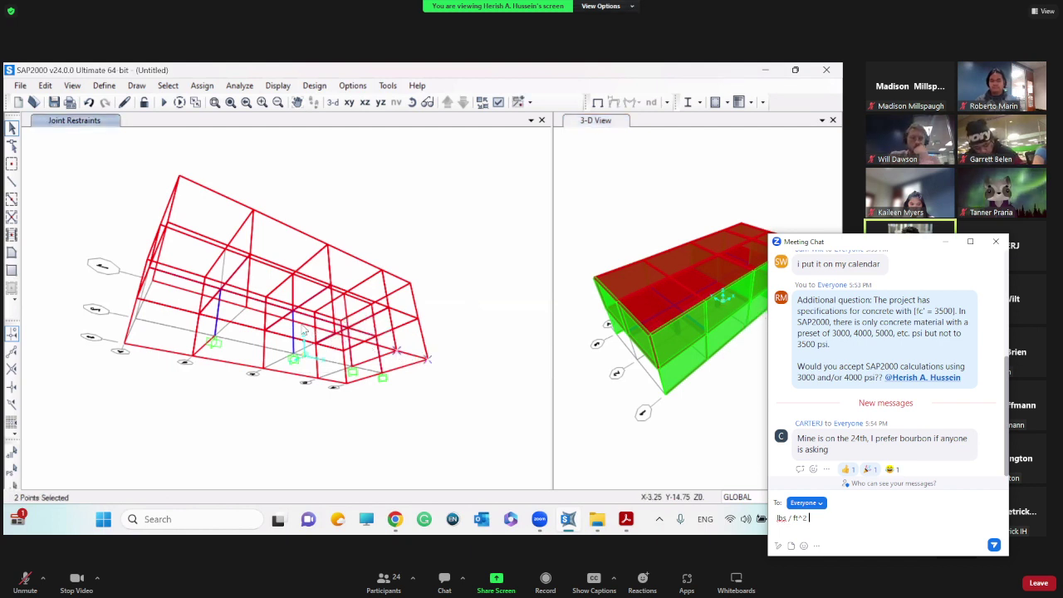
{"action": "left_click", "coordinate": [335, 333]}
{"action": "left_click", "coordinate": [247, 309]}
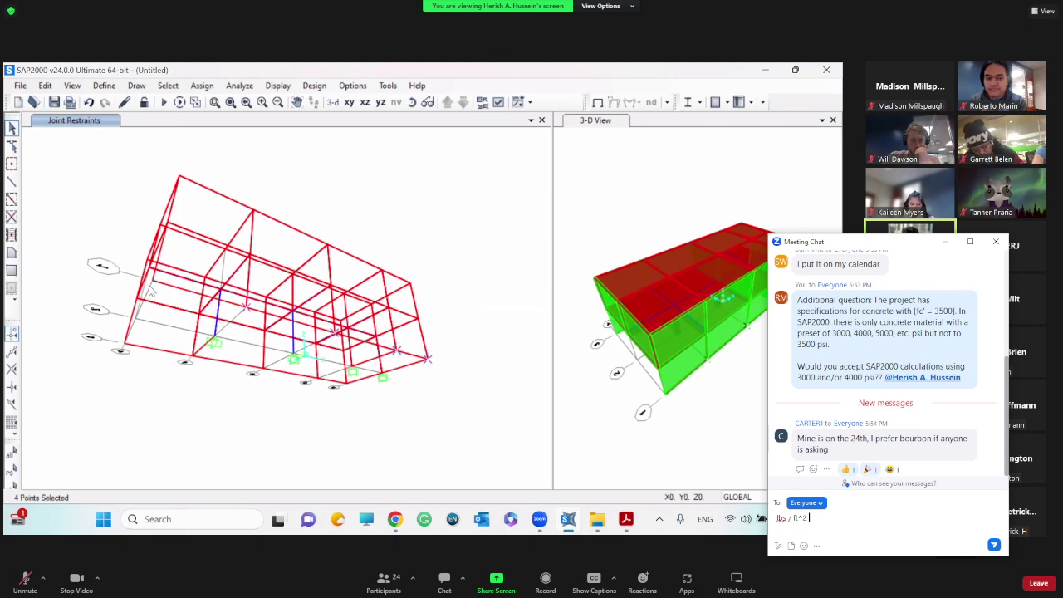
{"action": "left_click", "coordinate": [125, 341]}
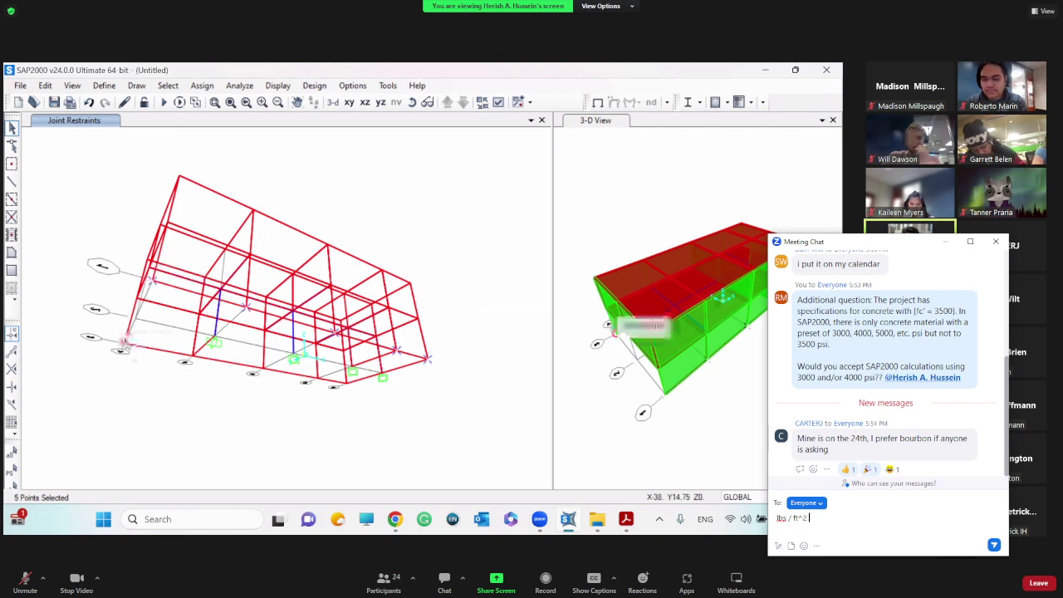
{"action": "left_click", "coordinate": [192, 359]}
{"action": "left_click", "coordinate": [264, 367]}
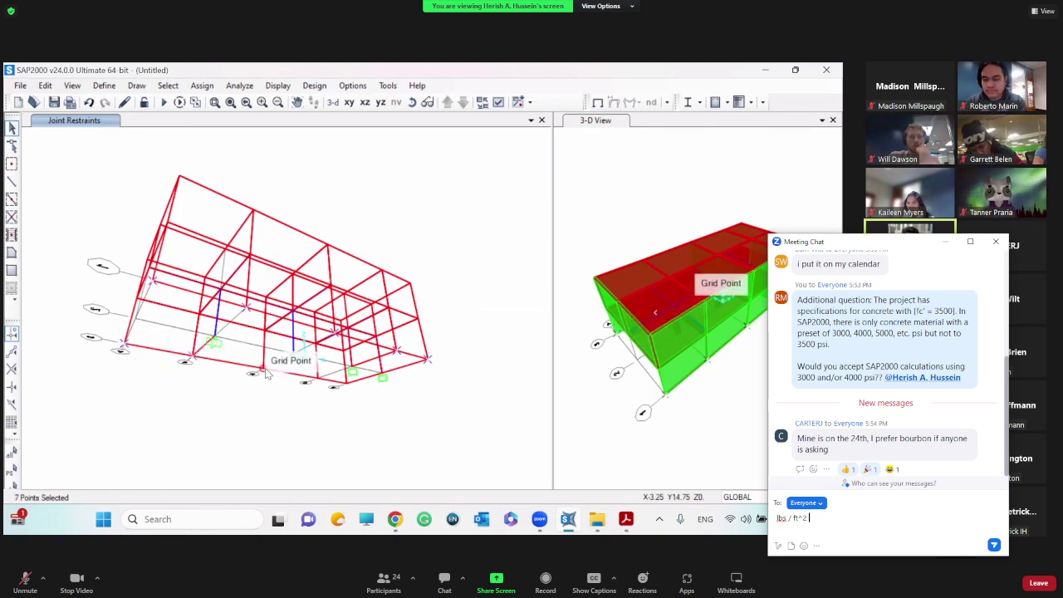
{"action": "left_click", "coordinate": [318, 379]}
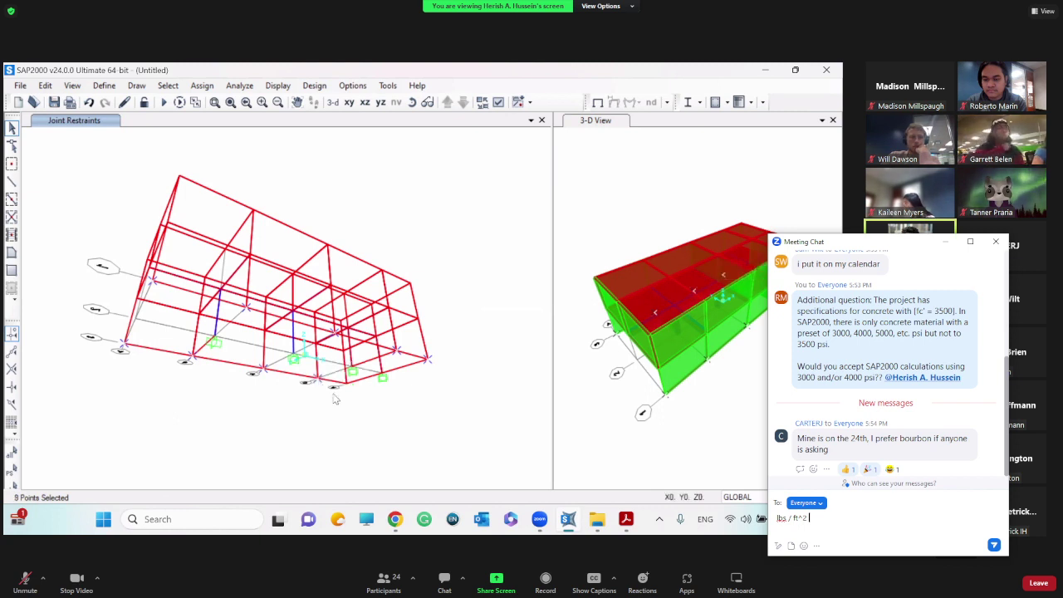
{"action": "left_click", "coordinate": [349, 383]}
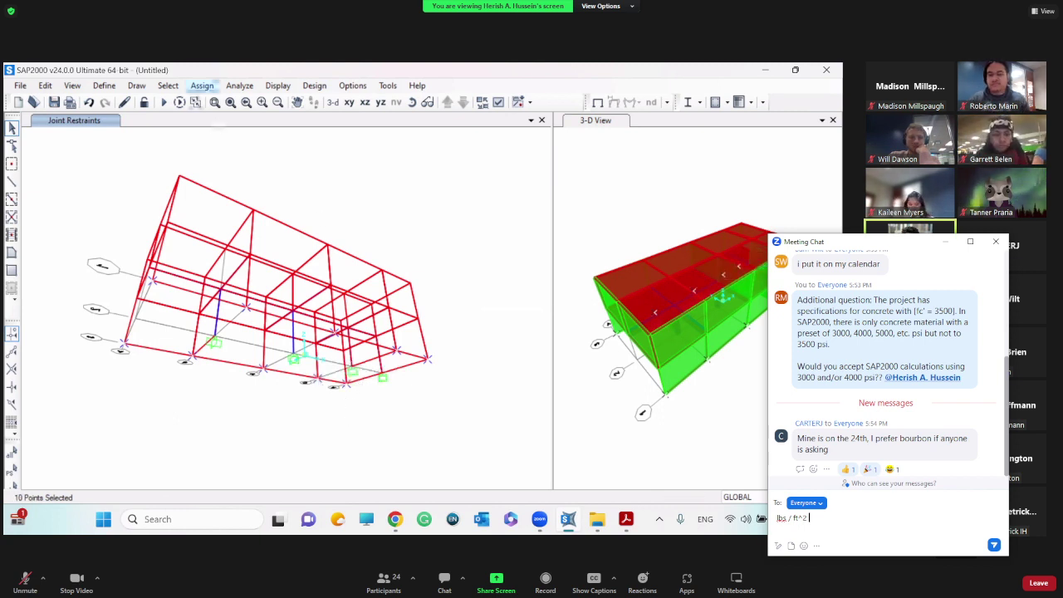
Step: Assign pinned restraints with Translation 1, 2 and 3 and no rotations to the selected base joints, capturing a screenshot
{"action": "left_click", "coordinate": [202, 86]}
{"action": "mouse_move", "coordinate": [235, 102]}
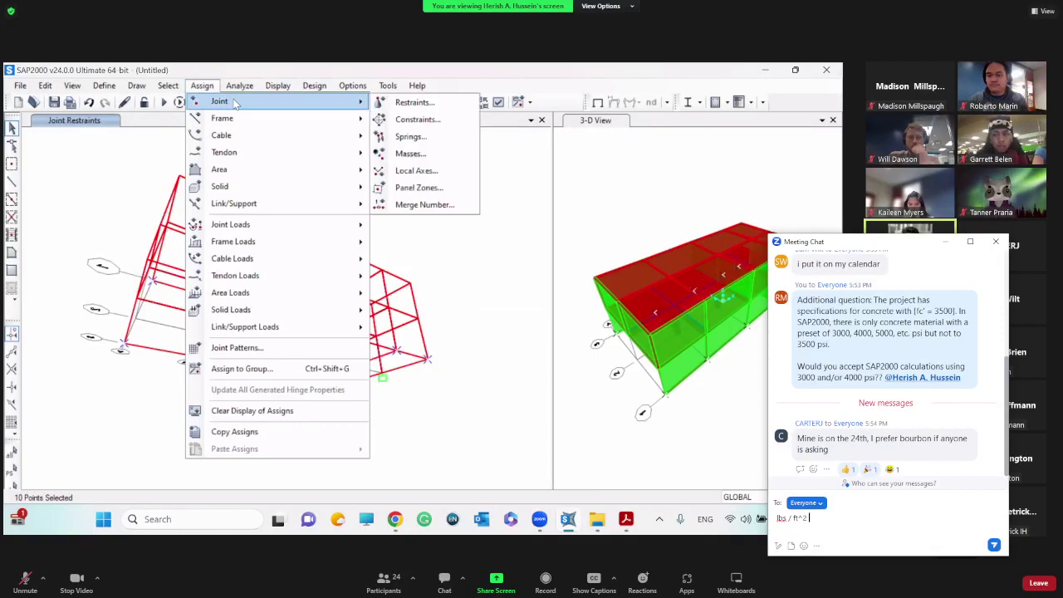
{"action": "left_click", "coordinate": [415, 104]}
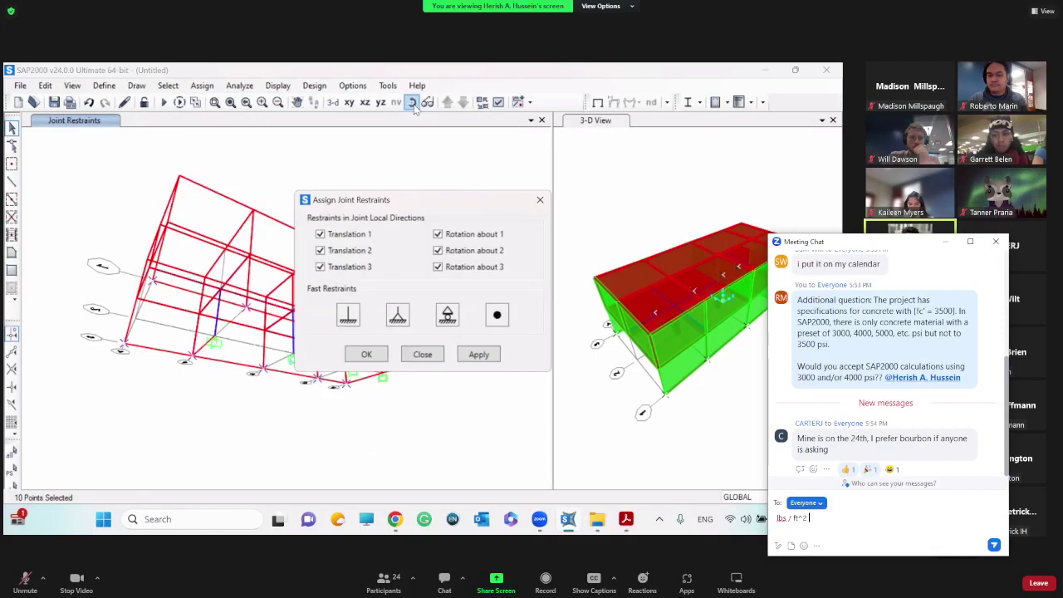
{"action": "key", "text": "super+shift+s"}
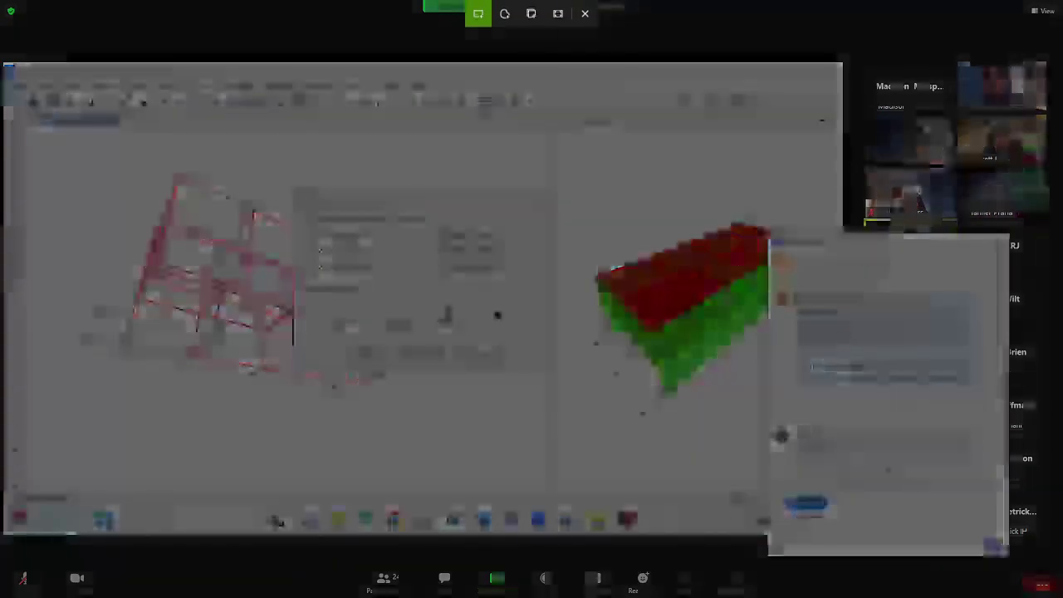
{"action": "left_click_drag", "start_coordinate": [551, 163], "coordinate": [79, 414]}
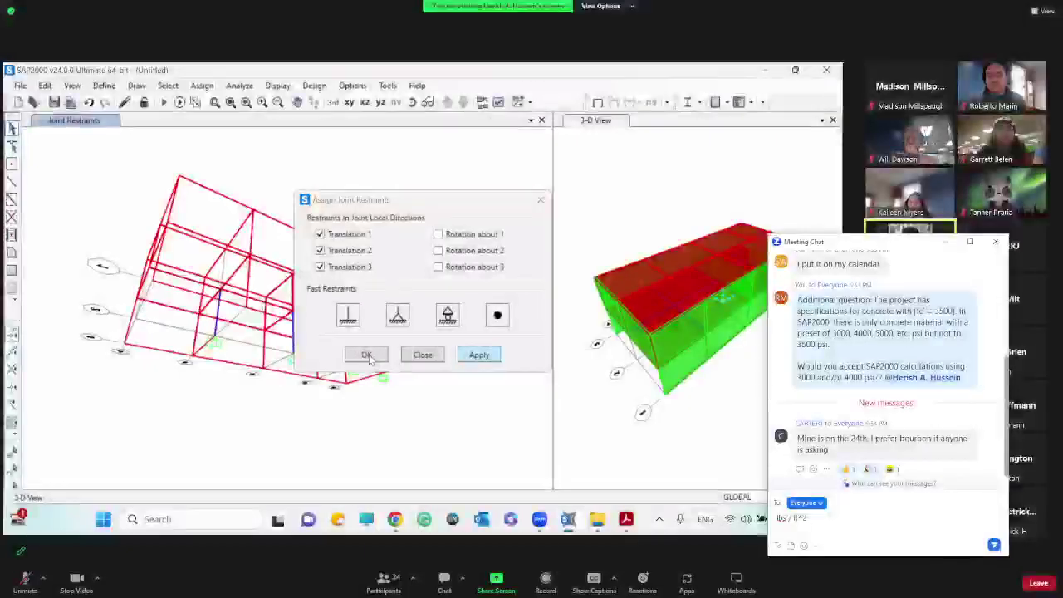
Step: Capture the pinned restraint settings with the model, paste the image into Discord and caption it "applying pin supports to the green spots"
{"action": "key", "text": "super+shift+s"}
{"action": "left_click_drag", "start_coordinate": [554, 178], "coordinate": [61, 414]}
{"action": "key", "text": "ctrl+super+Left"}
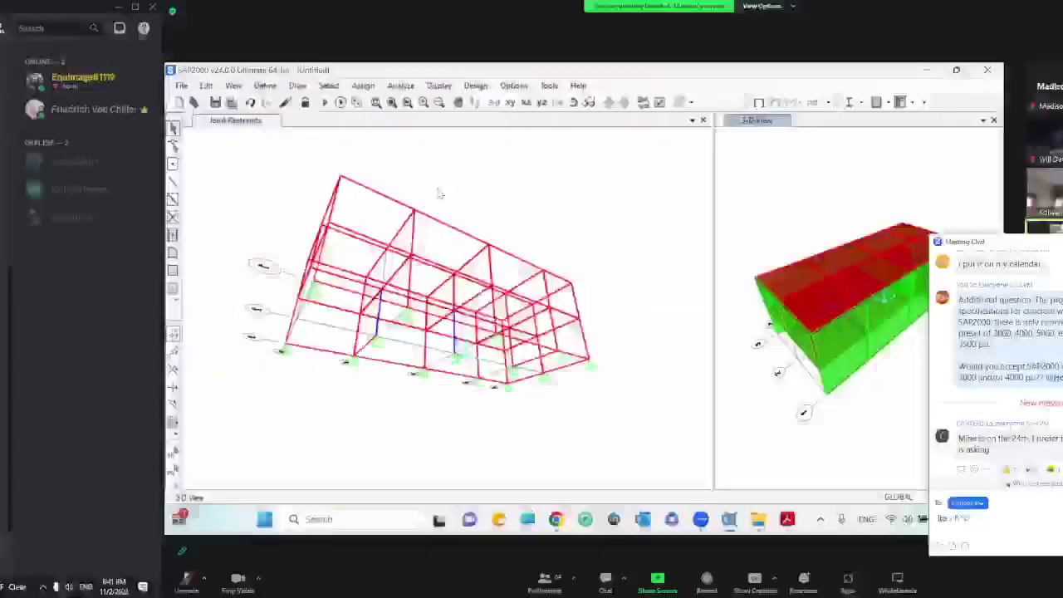
{"action": "key", "text": "ctrl+v"}
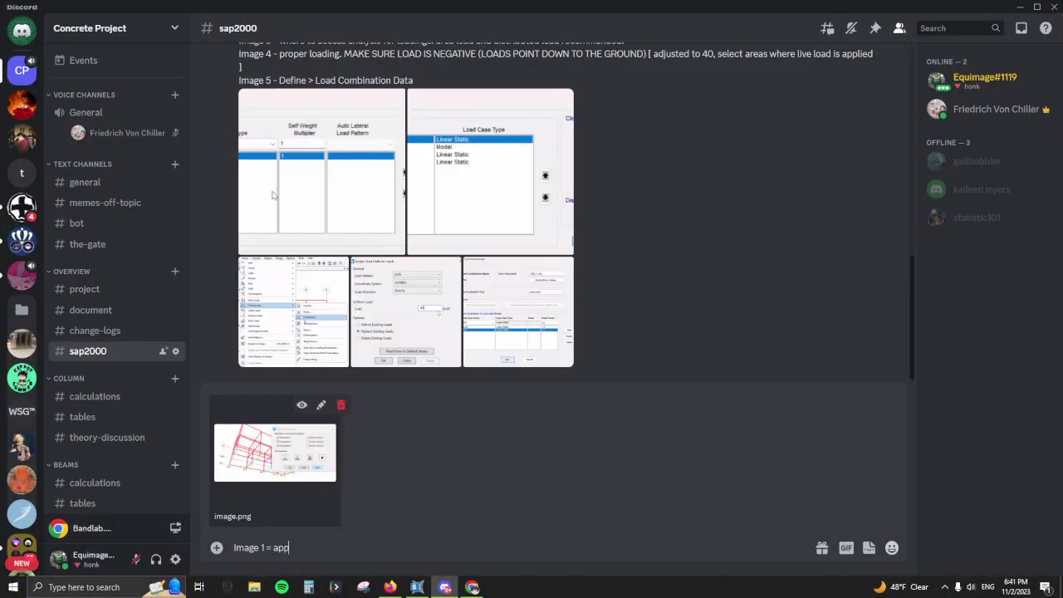
{"action": "type", "text": "applying pin supports to the green spots"}
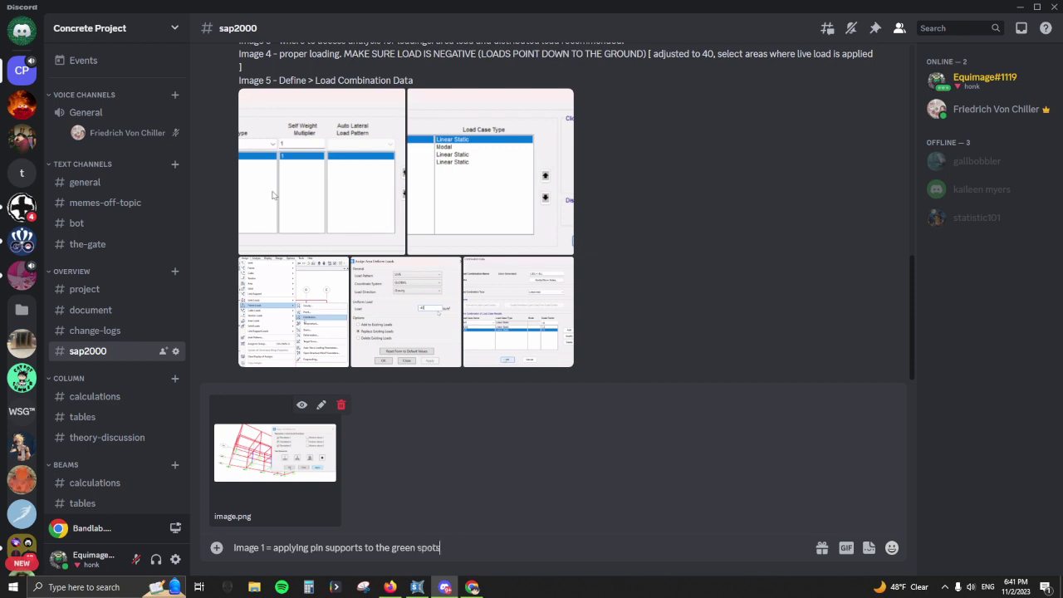
{"action": "key", "text": "shift+Return"}
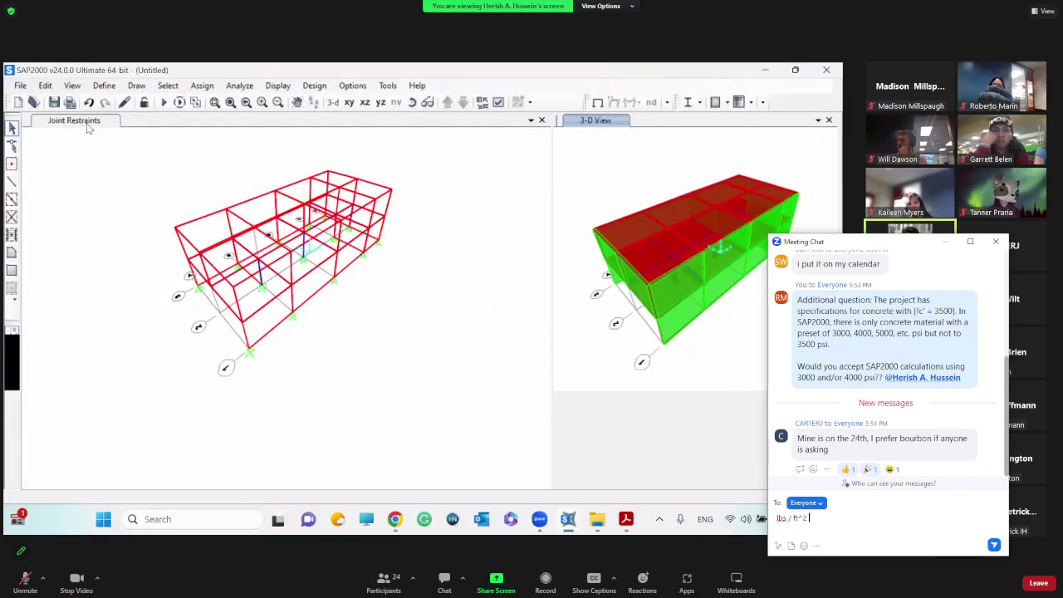
Step: Run the analysis for all load cases, saving the model as CEE 410 in the Desktop folder project sap2000
{"action": "left_click", "coordinate": [165, 103]}
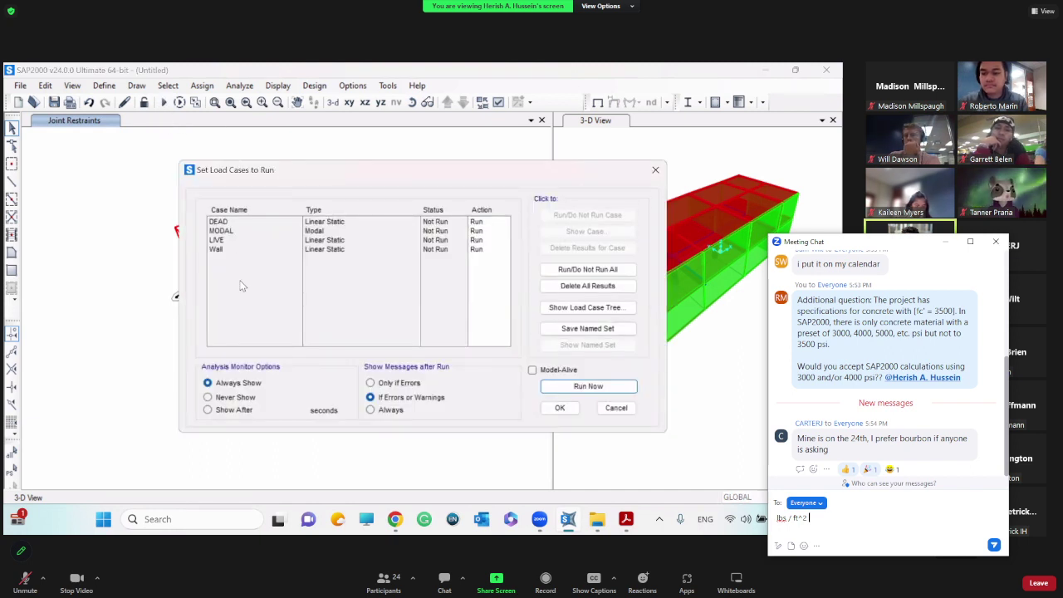
{"action": "left_click", "coordinate": [587, 387]}
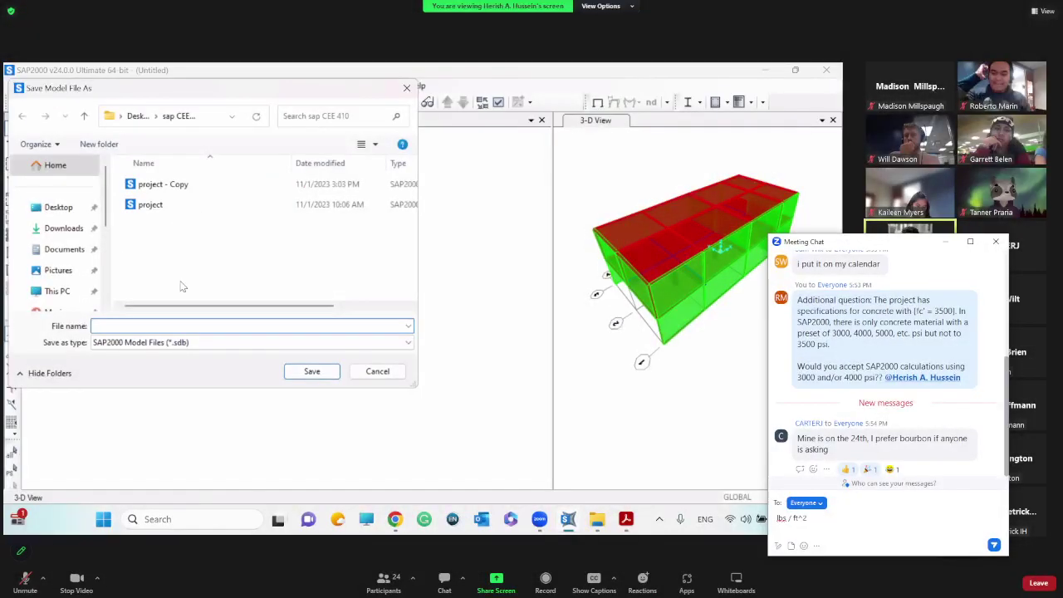
{"action": "left_click", "coordinate": [58, 207]}
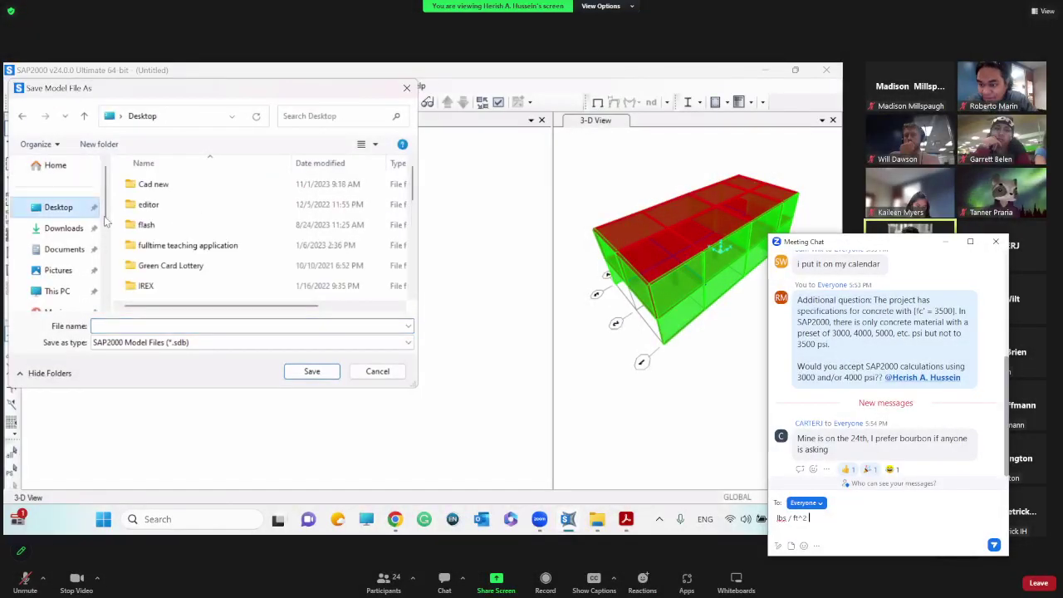
{"action": "scroll", "coordinate": [246, 230], "scroll_direction": "down", "scroll_amount": 2}
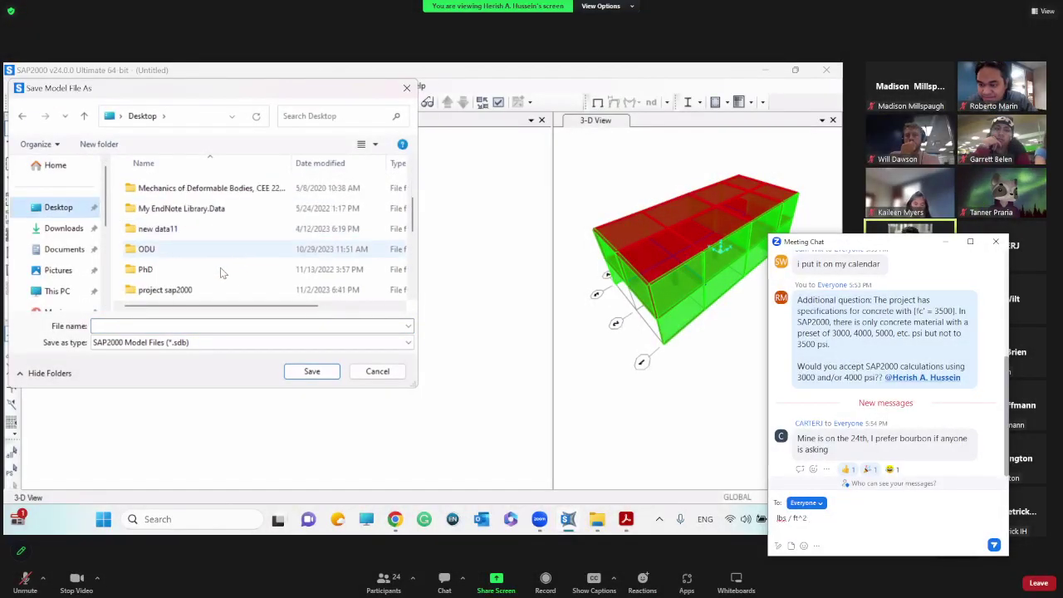
{"action": "left_click", "coordinate": [190, 293]}
{"action": "double_click", "coordinate": [189, 292]}
{"action": "left_click", "coordinate": [187, 326]}
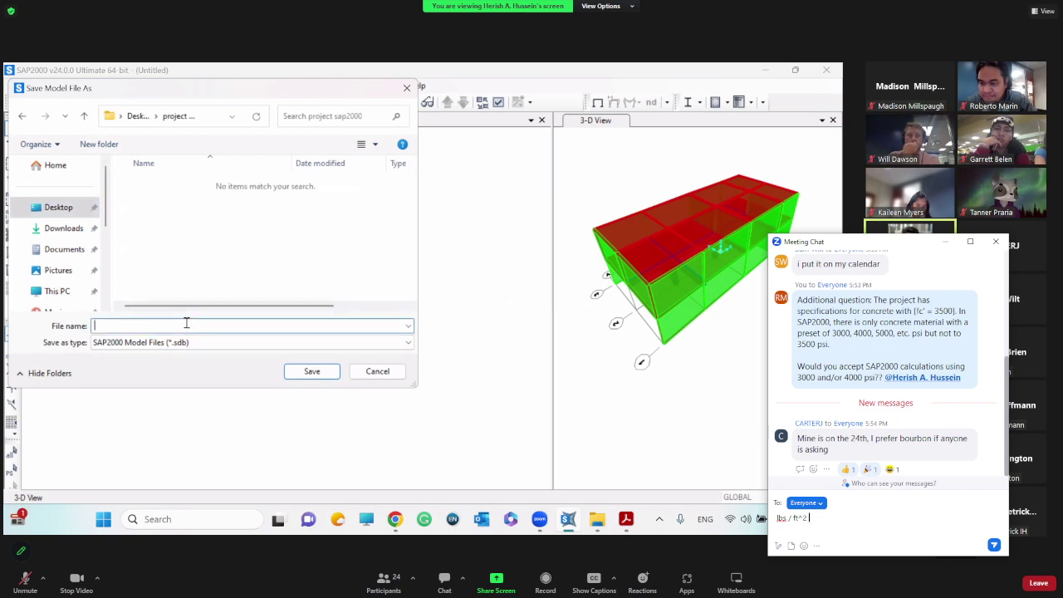
{"action": "type", "text": "CEE 410"}
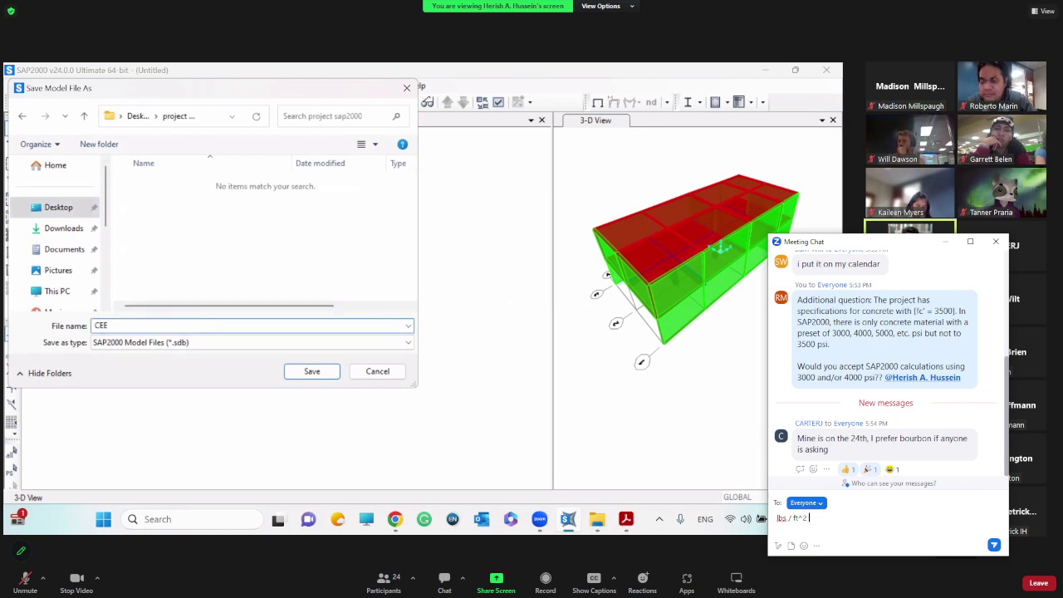
{"action": "left_click", "coordinate": [310, 373]}
Step: Set the frame force display to the Moment 3-3 component for the 1.2DL=1.6LL combination
{"action": "scroll", "coordinate": [306, 375], "scroll_direction": "up", "scroll_amount": 2}
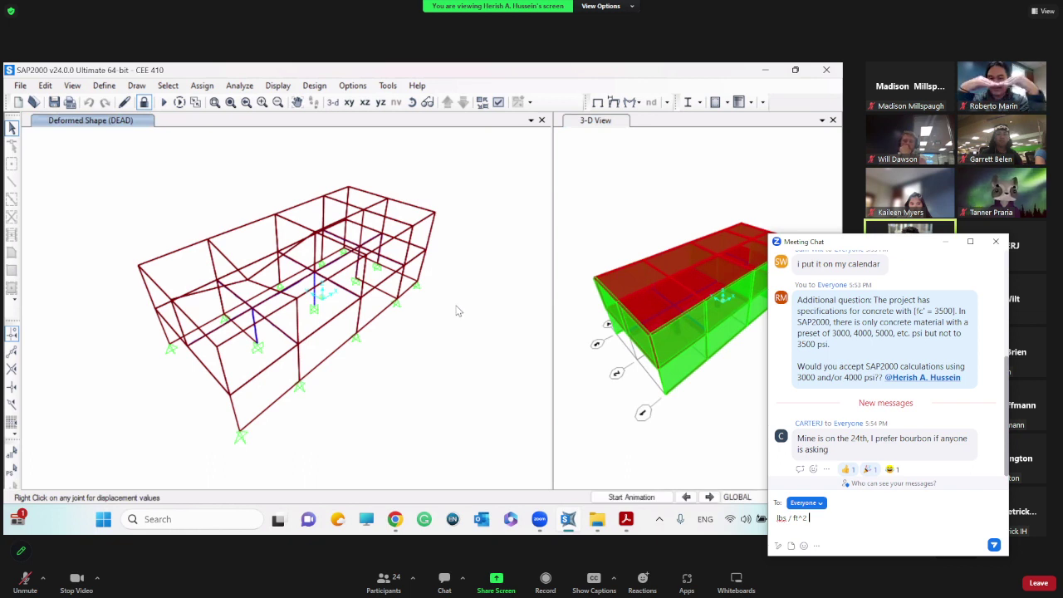
{"action": "left_click", "coordinate": [632, 103]}
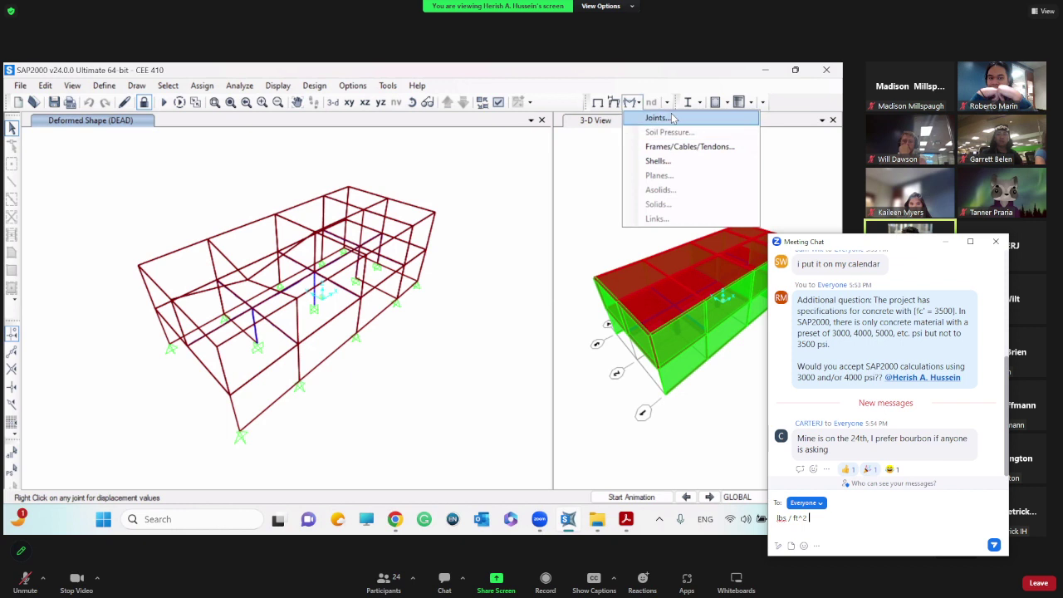
{"action": "left_click", "coordinate": [673, 147]}
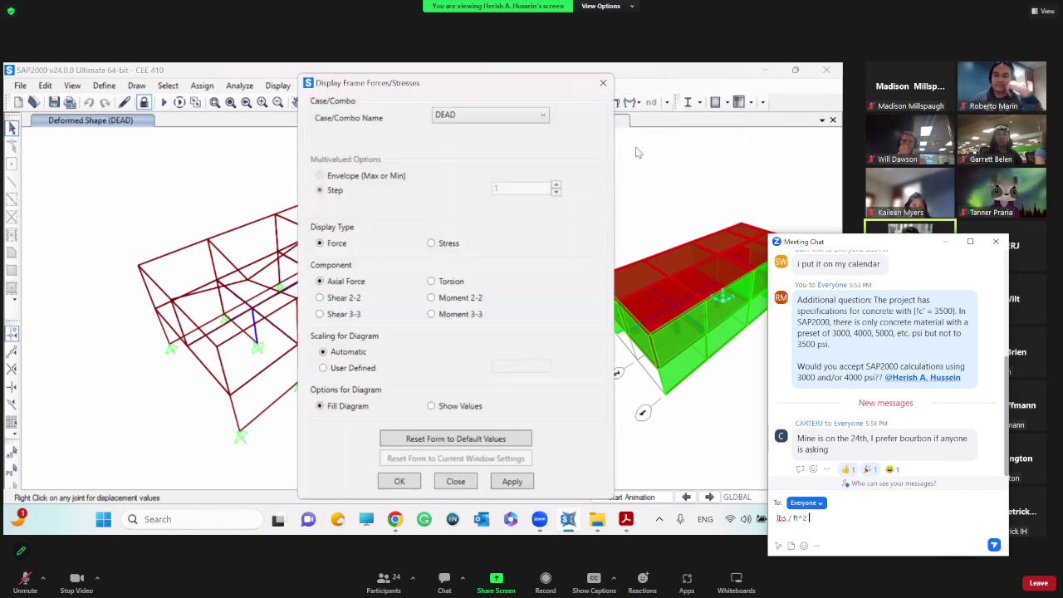
{"action": "left_click", "coordinate": [501, 116]}
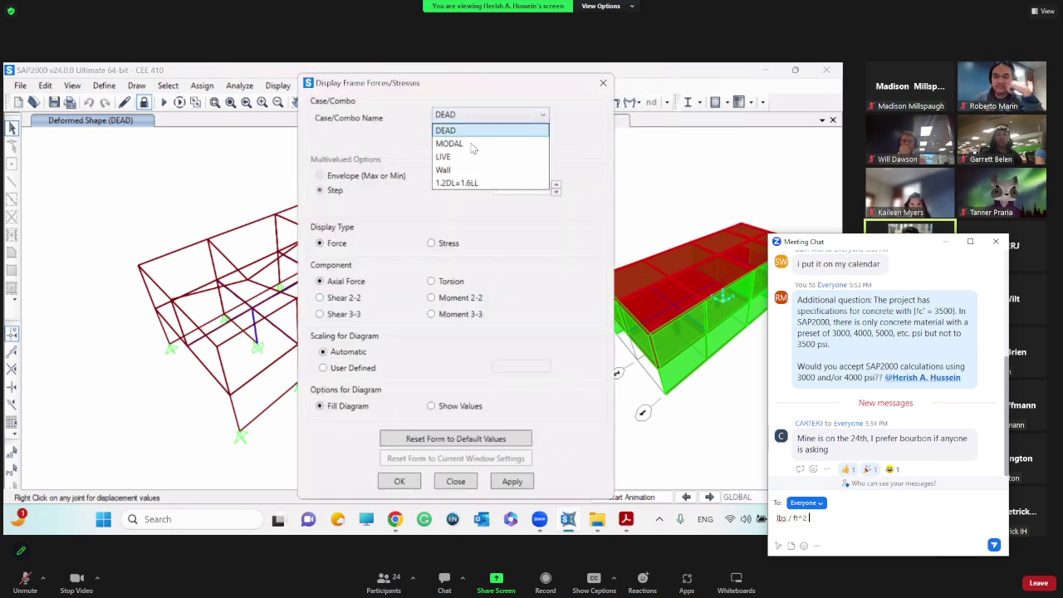
{"action": "left_click", "coordinate": [463, 186]}
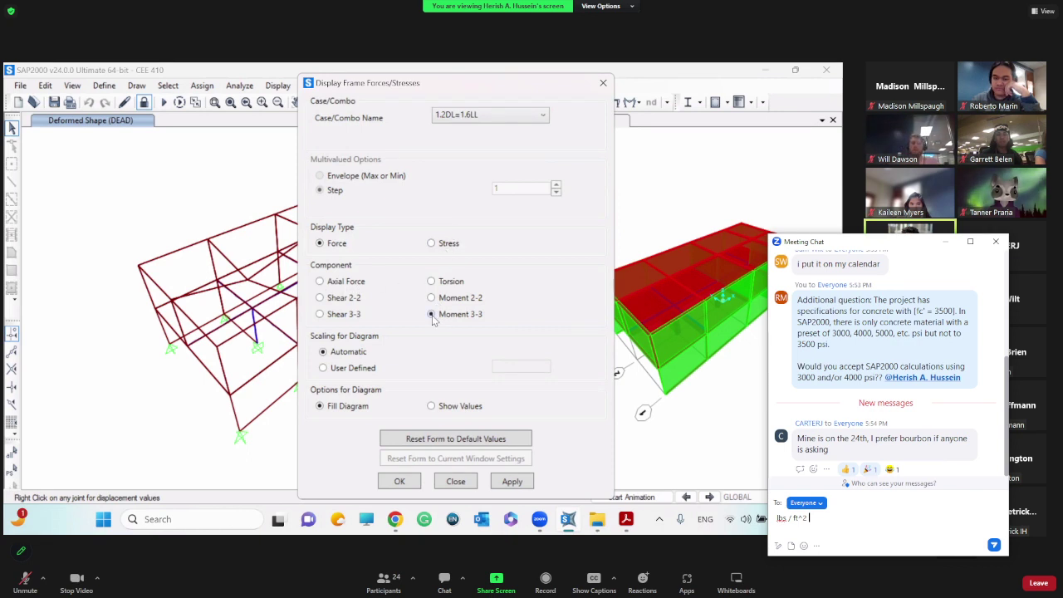
Step: Capture the frame force display settings, paste the image into the Discord message and caption it "Image 2 = how to get moment diagrams"
{"action": "key", "text": "super+shift+s"}
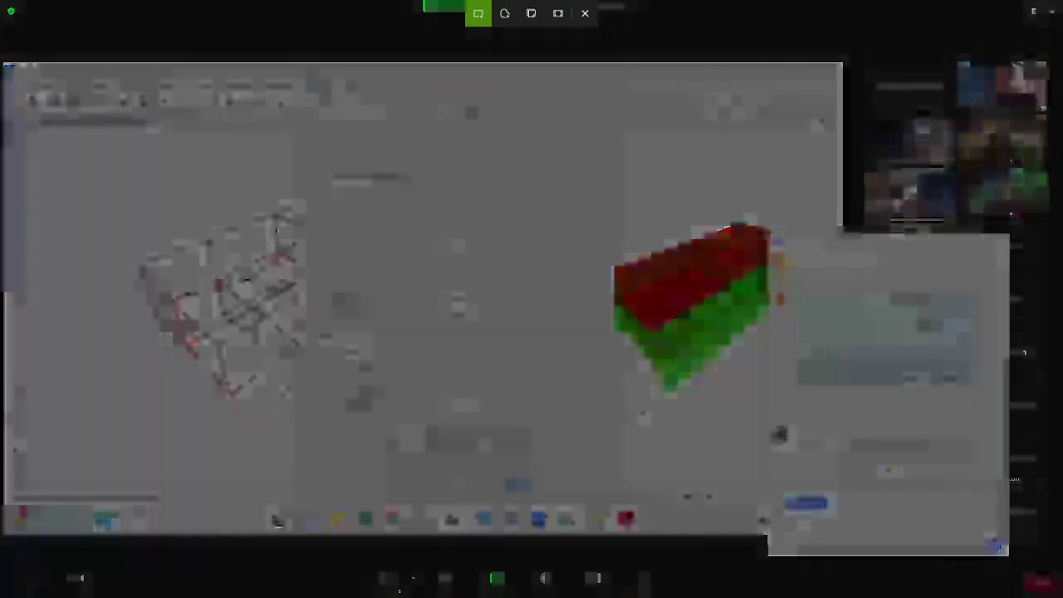
{"action": "left_click_drag", "start_coordinate": [299, 73], "coordinate": [665, 496]}
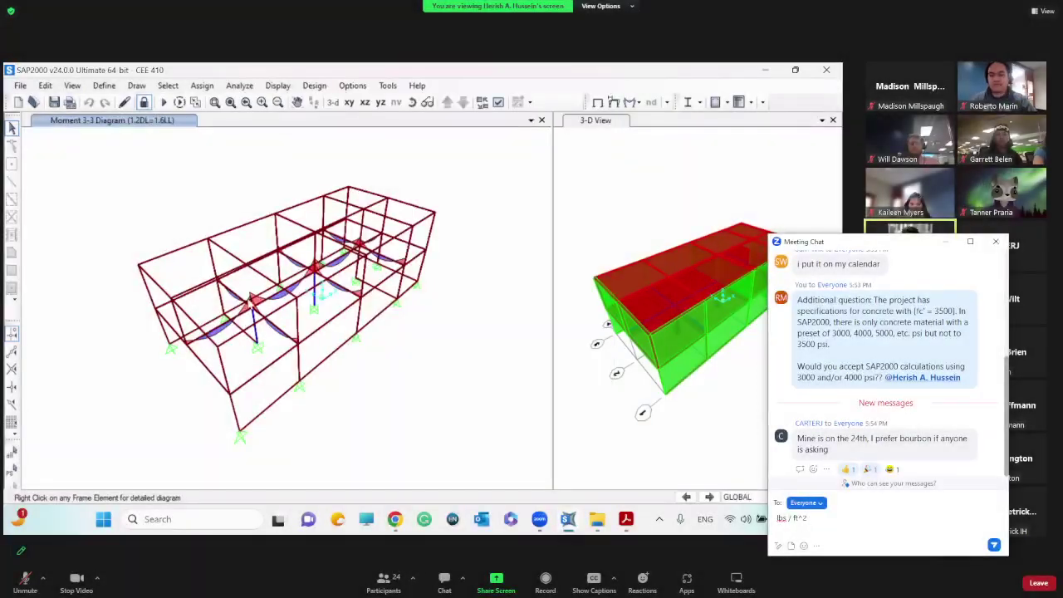
{"action": "key", "text": "alt+Tab"}
{"action": "key", "text": "ctrl+v"}
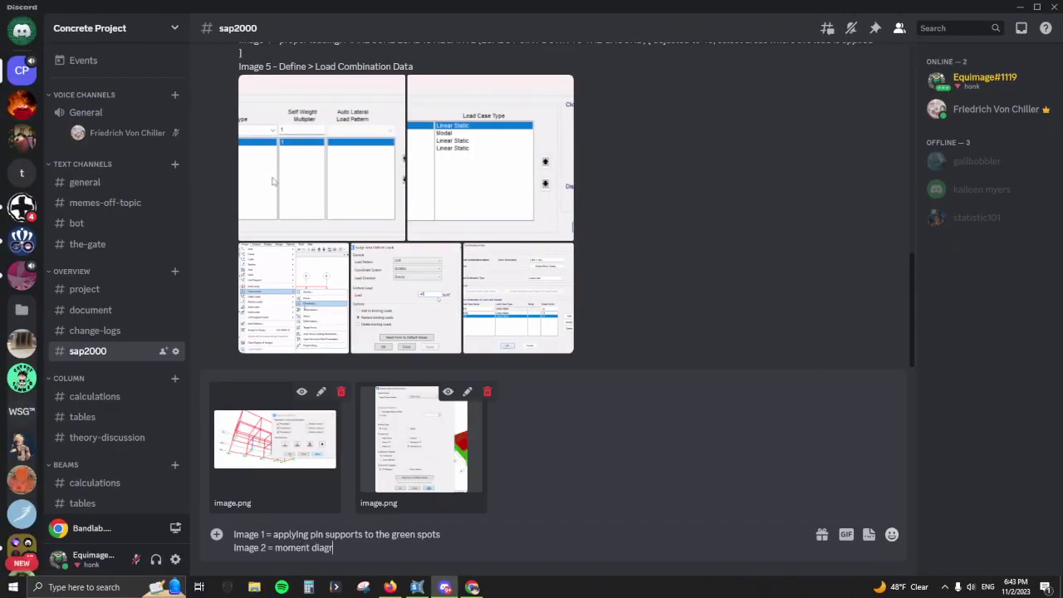
{"action": "key", "text": "BackSpace"}
{"action": "key", "text": "BackSpace"}
{"action": "key", "text": "BackSpace"}
{"action": "key", "text": "BackSpace"}
{"action": "key", "text": "BackSpace"}
{"action": "key", "text": "BackSpace"}
{"action": "key", "text": "BackSpace"}
{"action": "key", "text": "BackSpace"}
{"action": "key", "text": "BackSpace"}
{"action": "key", "text": "BackSpace"}
{"action": "key", "text": "BackSpace"}
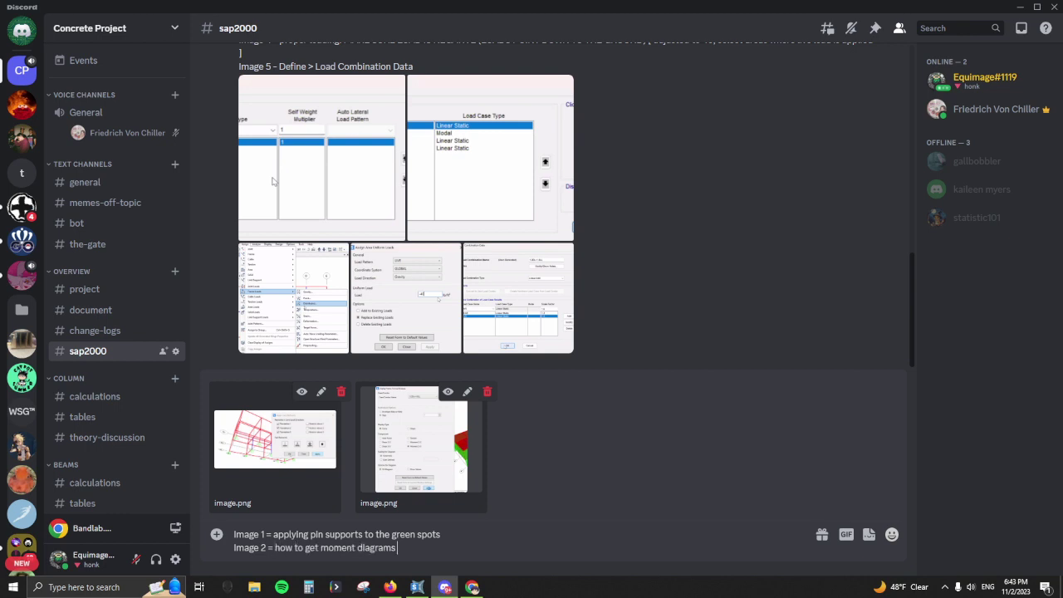
Step: Add the beam diagrams image to the Discord message with the caption "Image 3 = right click on the moment to get specifics"
{"action": "key", "text": "alt+Tab"}
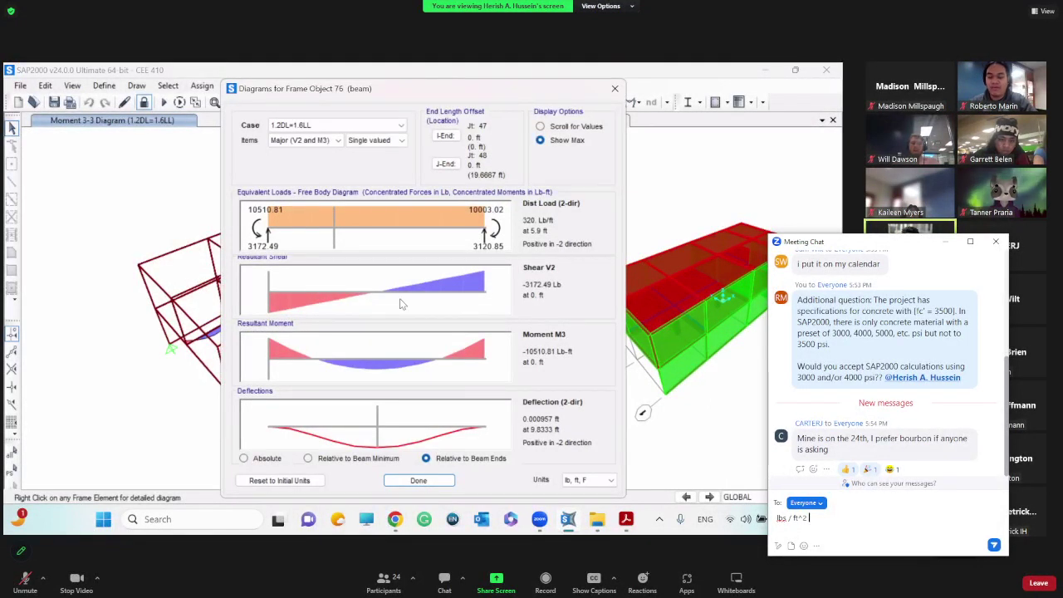
{"action": "key", "text": "alt+Tab"}
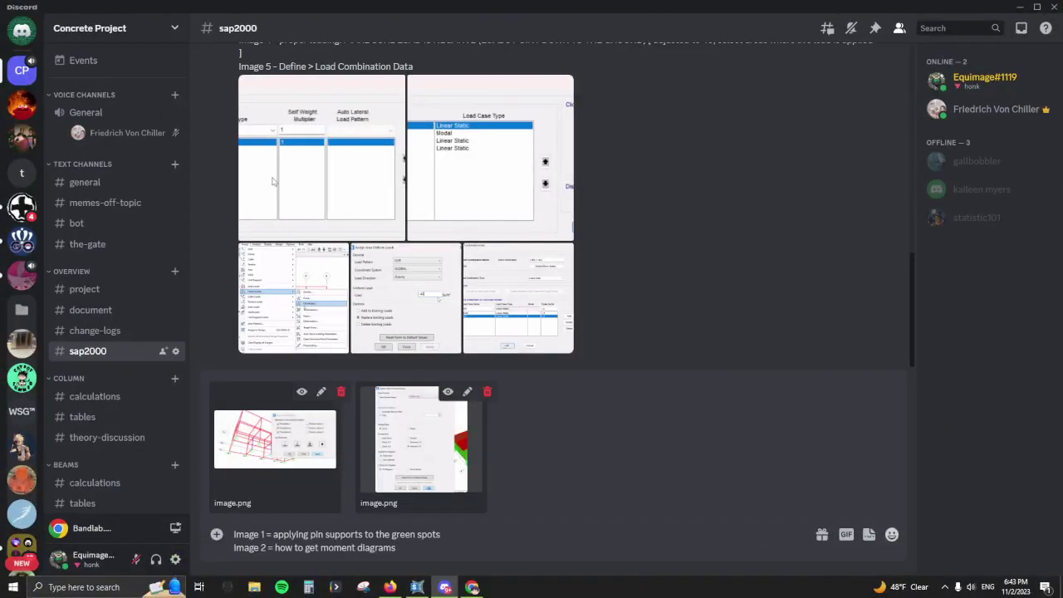
{"action": "key", "text": "shift+Return"}
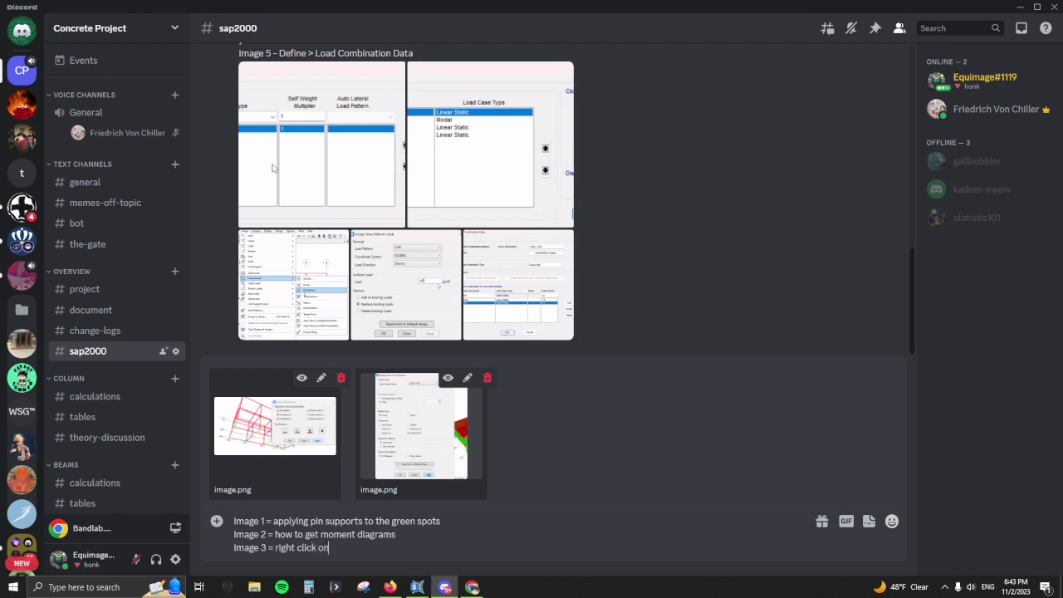
{"action": "type", "text": "moment to get specifics"}
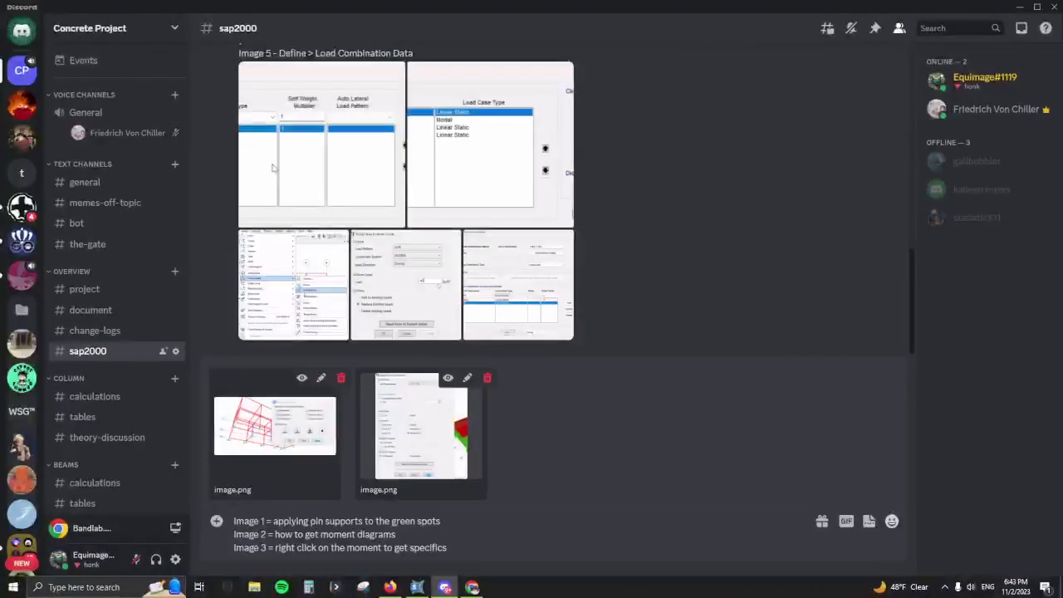
{"action": "key", "text": "ctrl+v"}
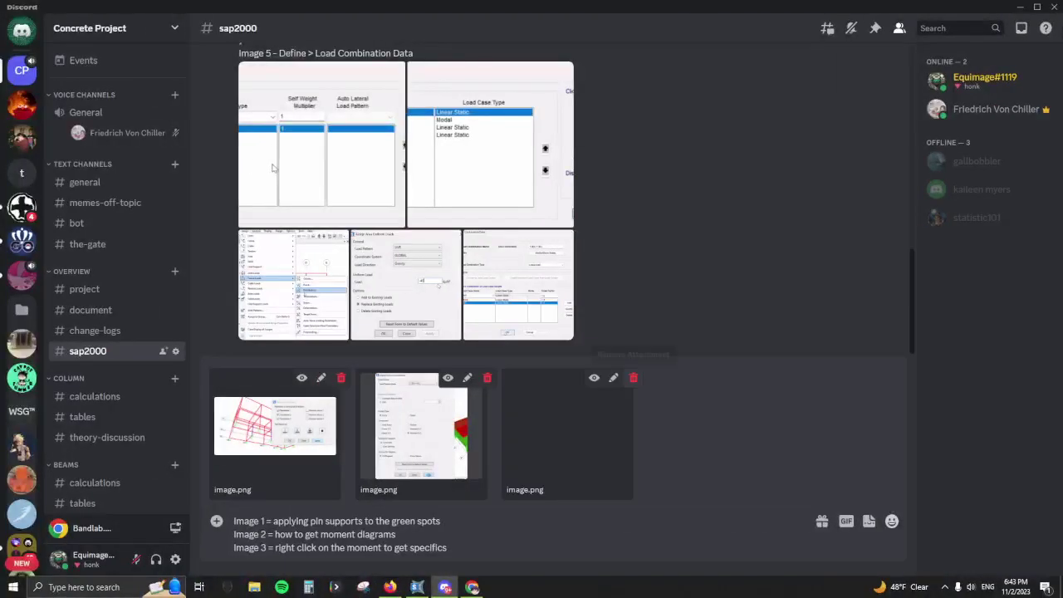
{"action": "key", "text": "shift+Return"}
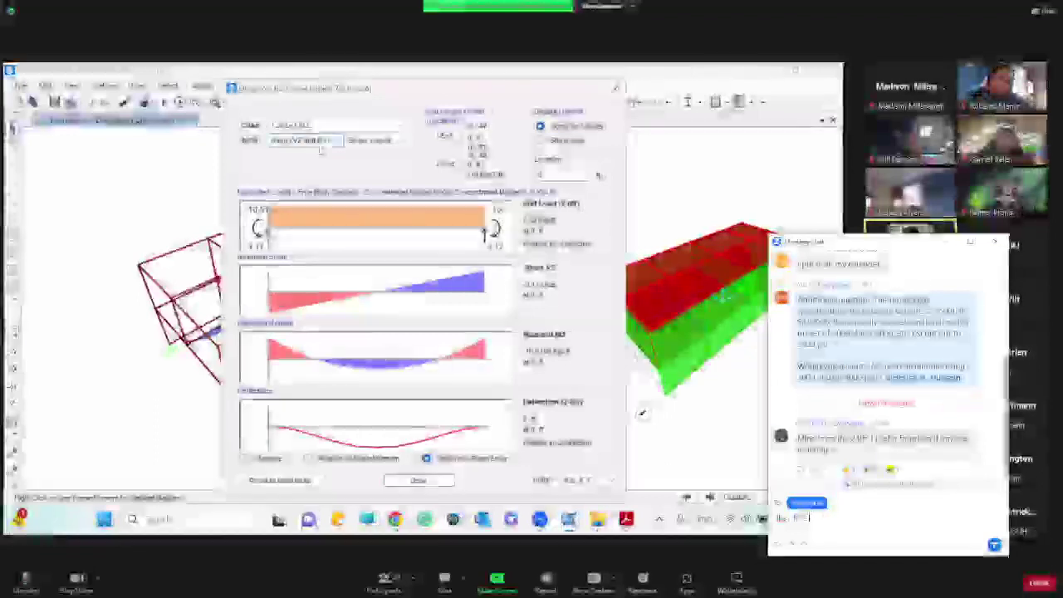
Step: Examine the minor (V3 and M2) diagrams of beam 76, then return to its major (V2 and M3) diagrams
{"action": "left_click", "coordinate": [322, 143]}
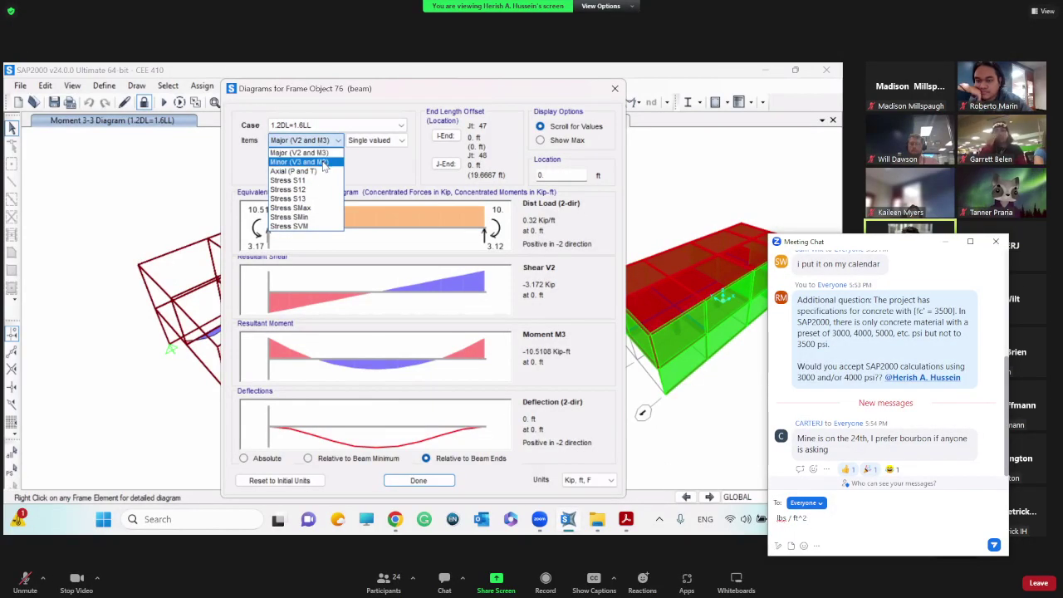
{"action": "left_click", "coordinate": [323, 163]}
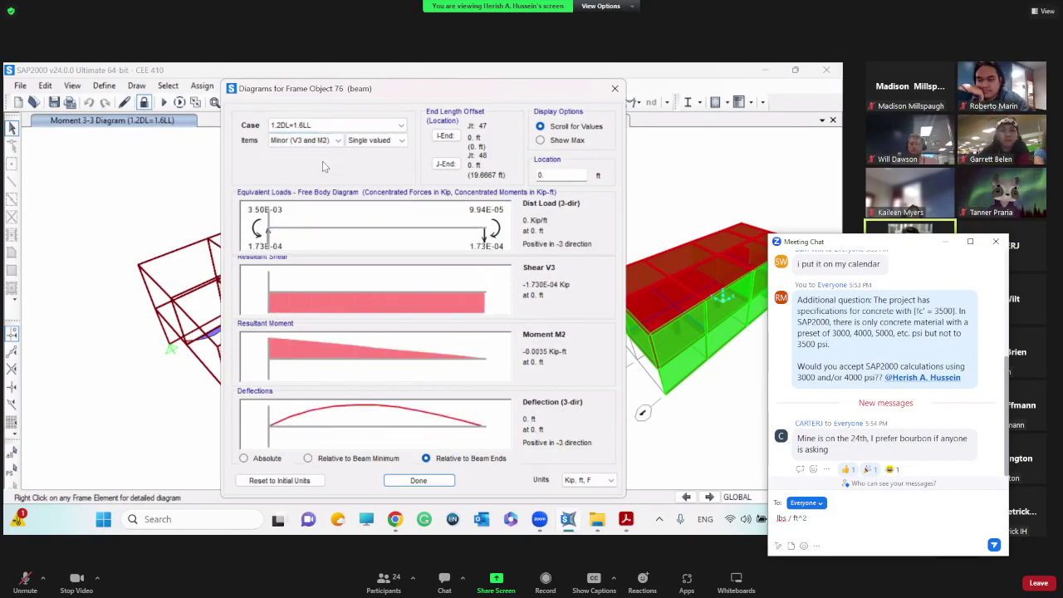
{"action": "left_click", "coordinate": [325, 141]}
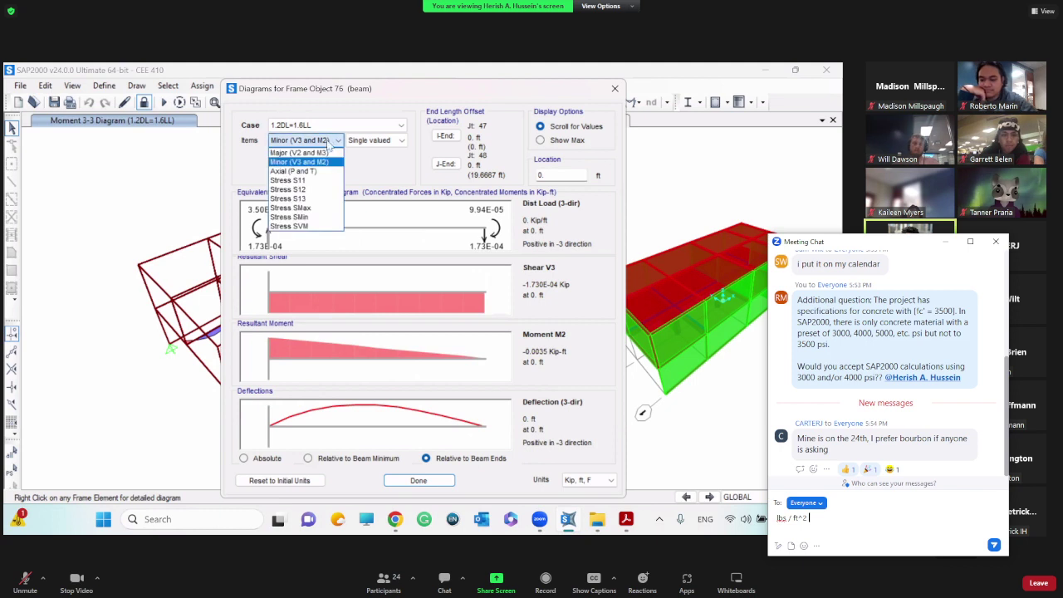
{"action": "left_click", "coordinate": [329, 158]}
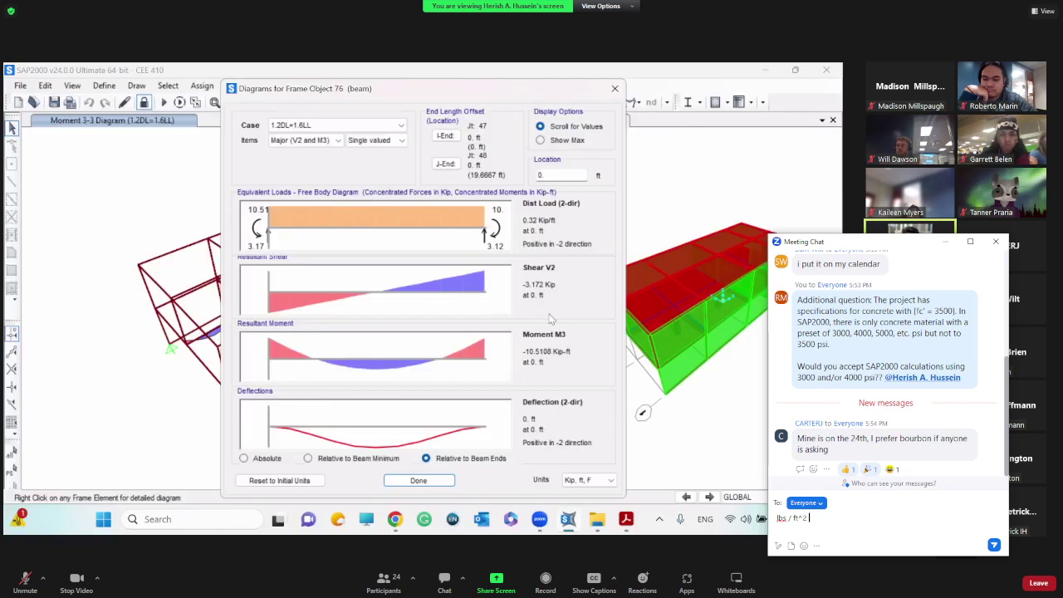
{"action": "left_click", "coordinate": [337, 141]}
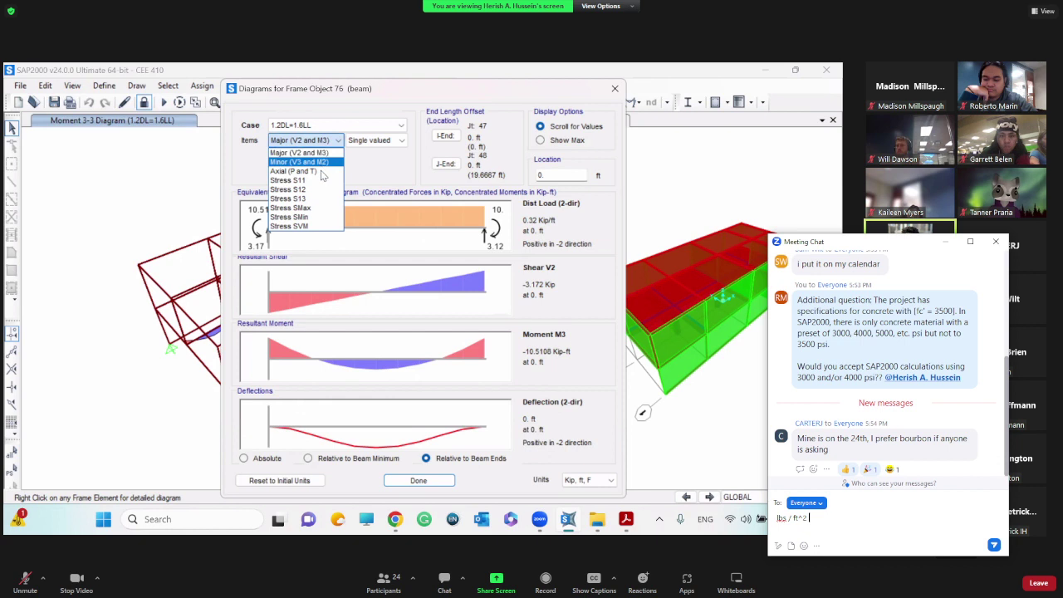
{"action": "left_click", "coordinate": [523, 288]}
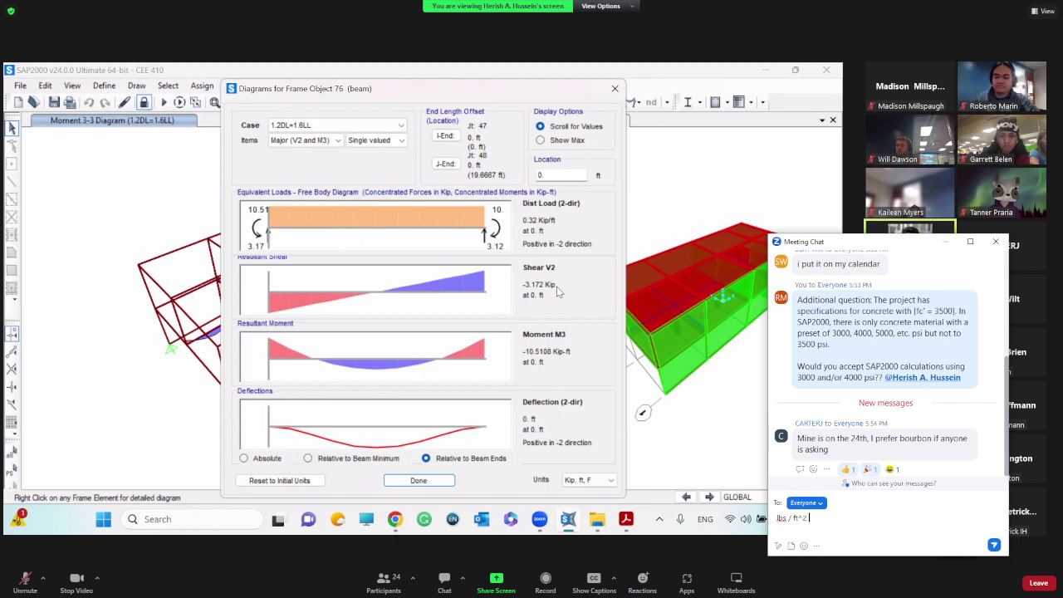
{"action": "key", "text": "alt+Tab"}
{"action": "key", "text": "Tab"}
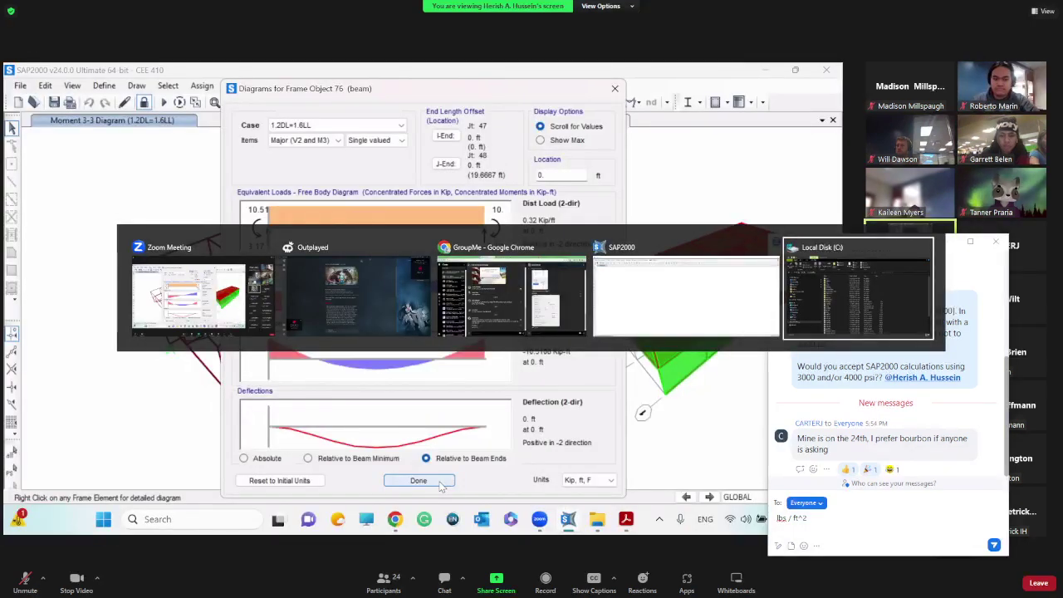
{"action": "key", "text": "Tab"}
{"action": "key", "text": "alt+Tab"}
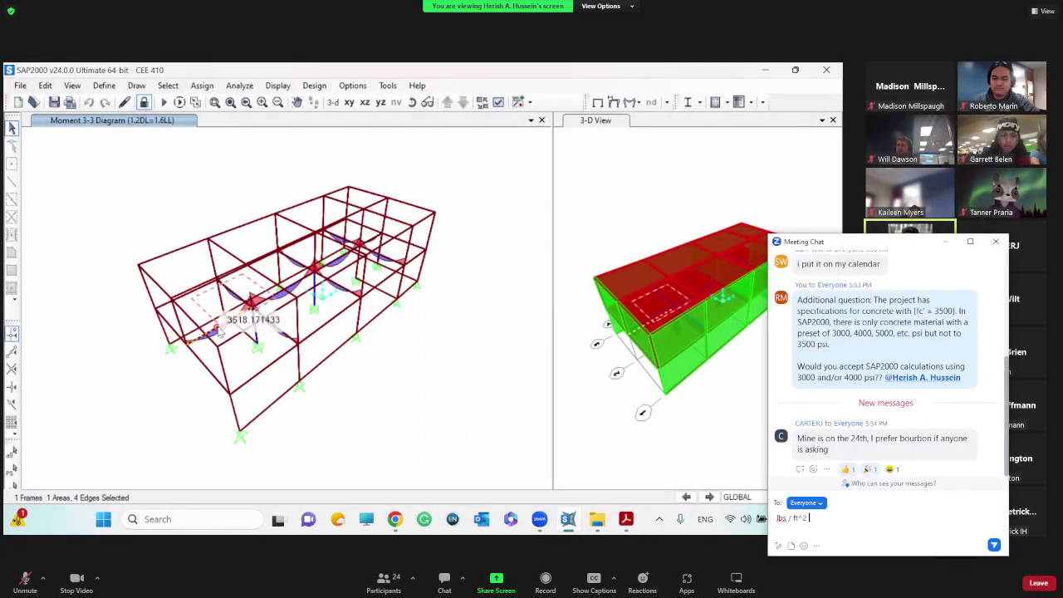
Step: Open the detailed force diagrams of beam 75 on the moment diagram and set their units to Kip, ft, F
{"action": "left_click", "coordinate": [221, 333]}
{"action": "left_click", "coordinate": [221, 333]}
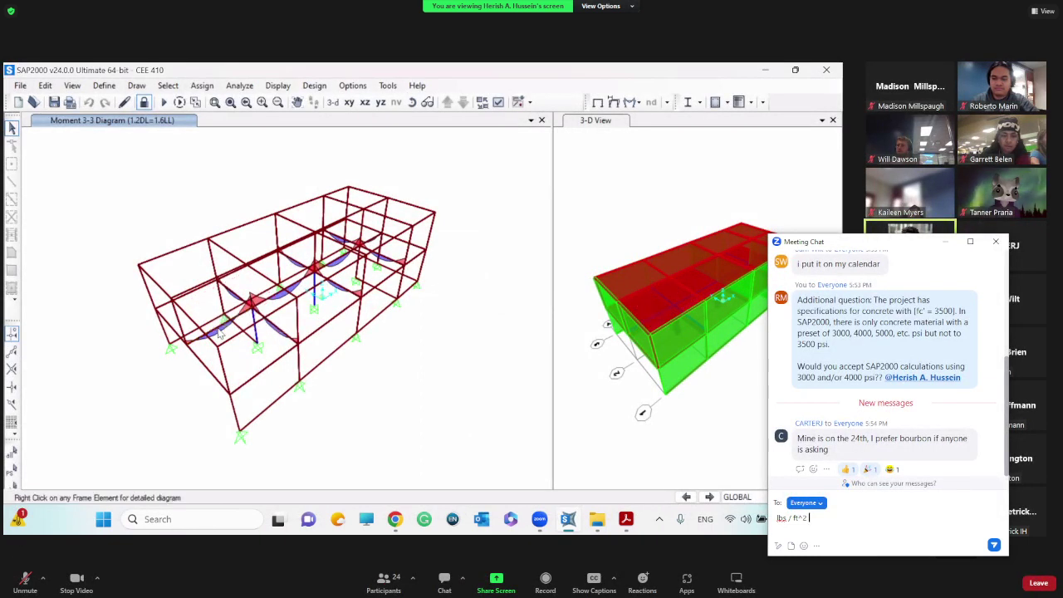
{"action": "right_click", "coordinate": [221, 333]}
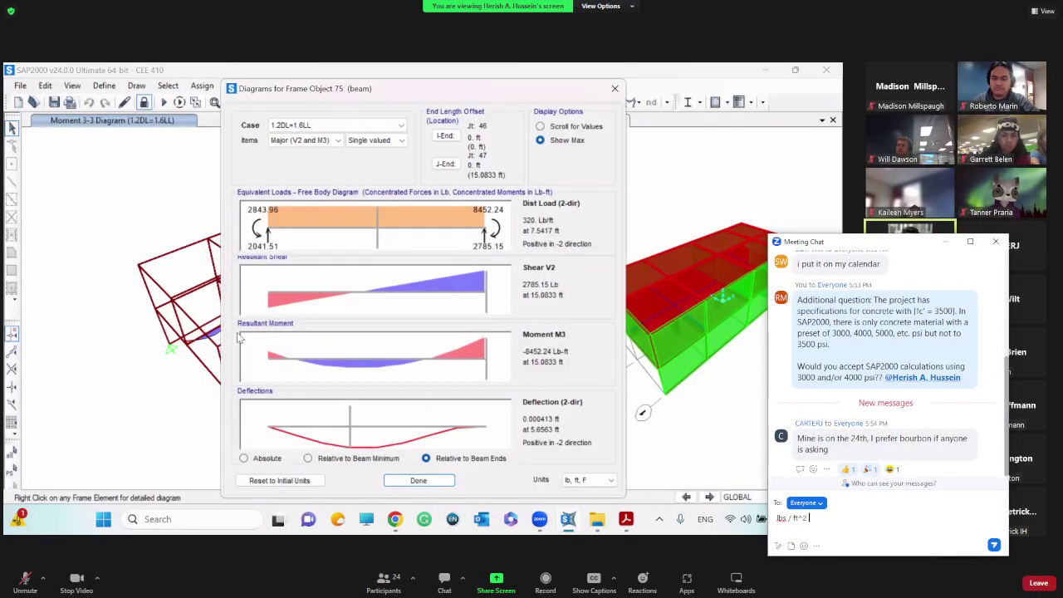
{"action": "left_click", "coordinate": [594, 480]}
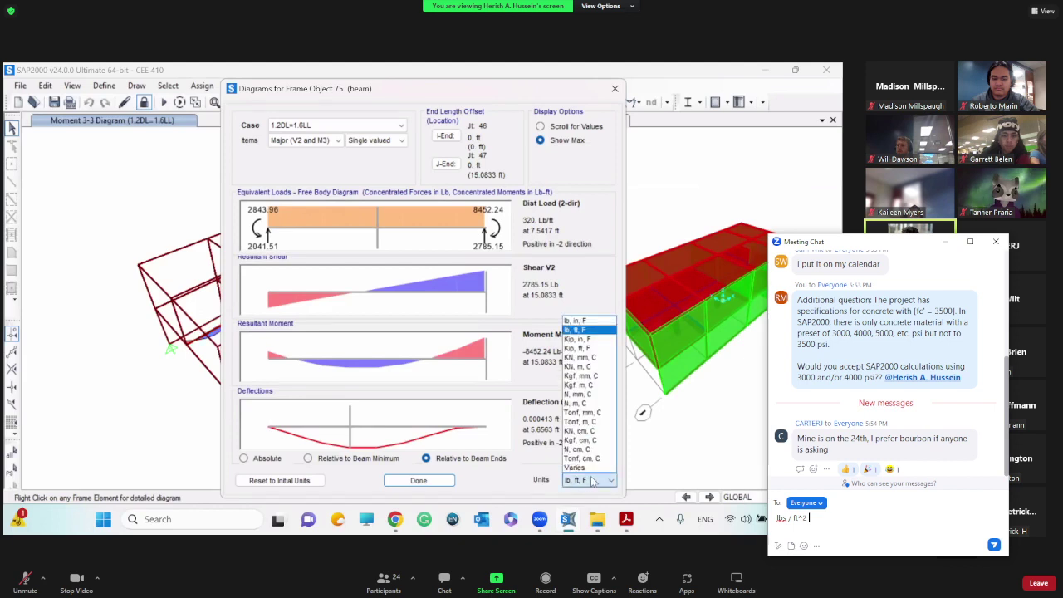
{"action": "left_click", "coordinate": [584, 348]}
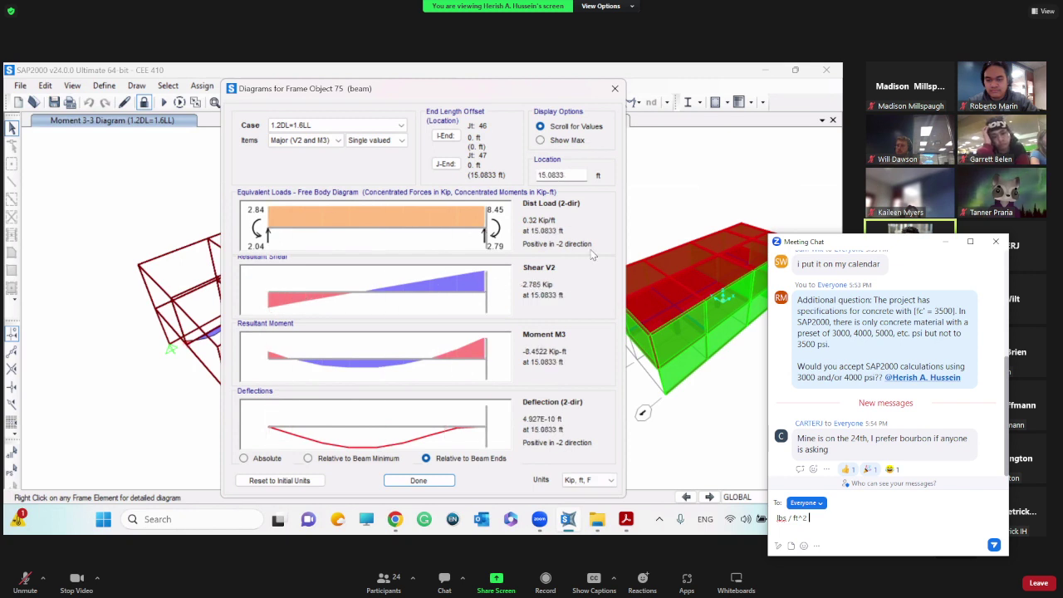
Step: Examine the maximum values of beam 75 for the DEAD, LIVE and 1.2DL=1.6LL cases, then close its diagrams
{"action": "left_click", "coordinate": [356, 125]}
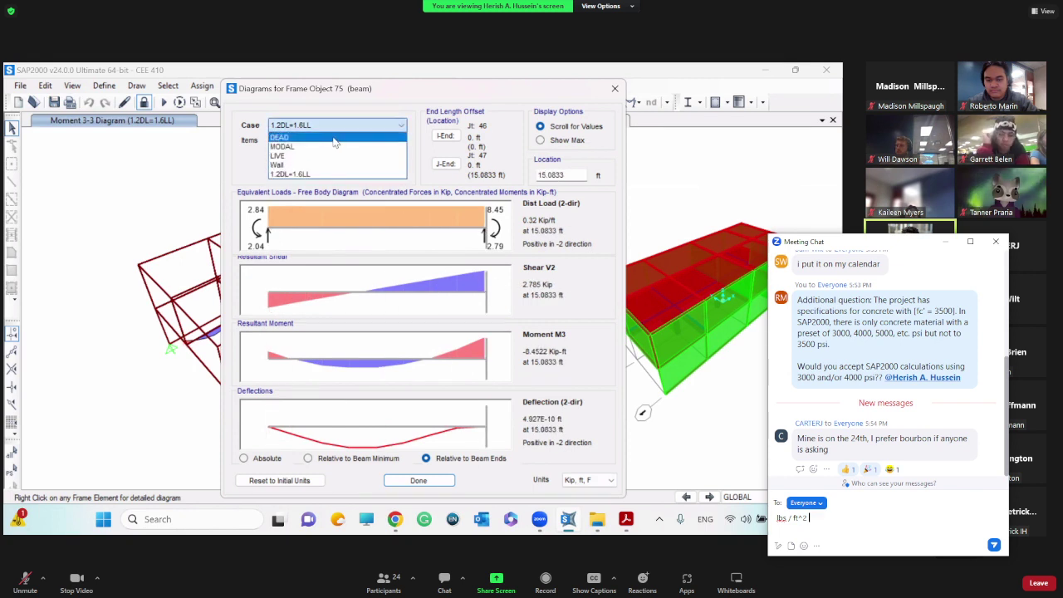
{"action": "left_click", "coordinate": [332, 138]}
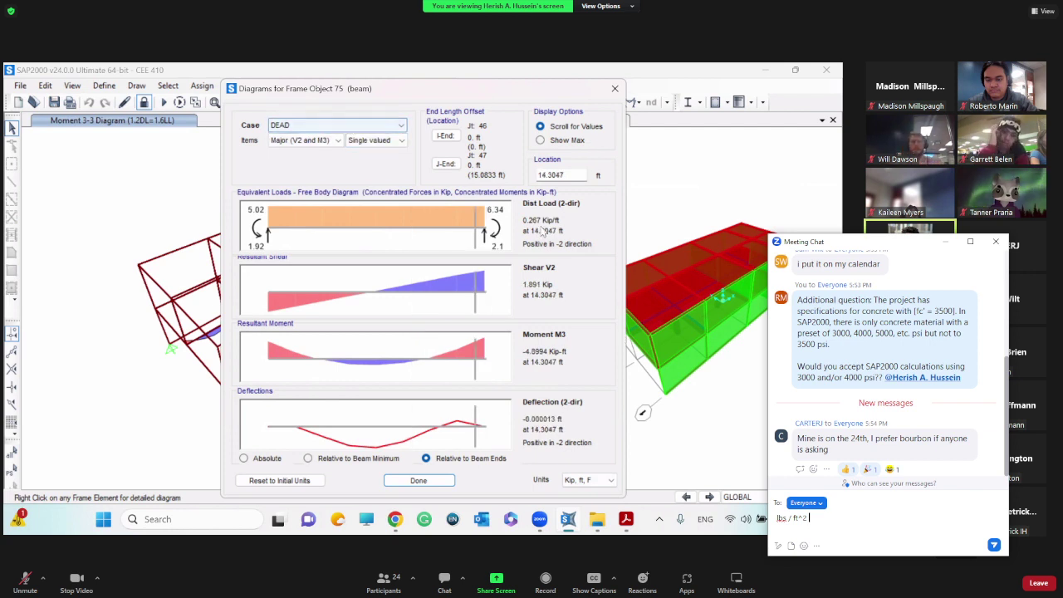
{"action": "left_click", "coordinate": [542, 140]}
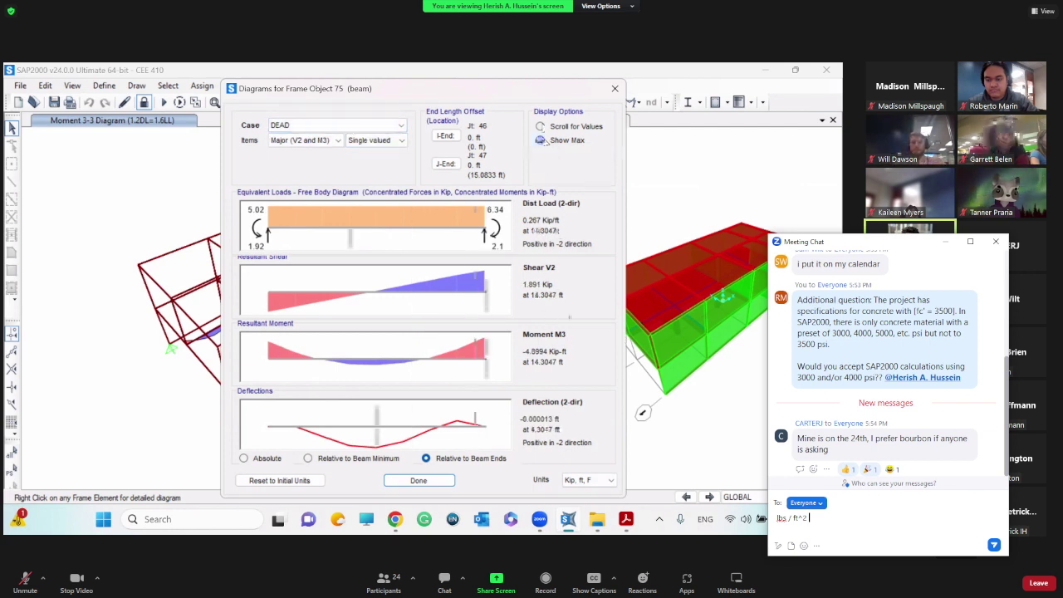
{"action": "left_click", "coordinate": [396, 127]}
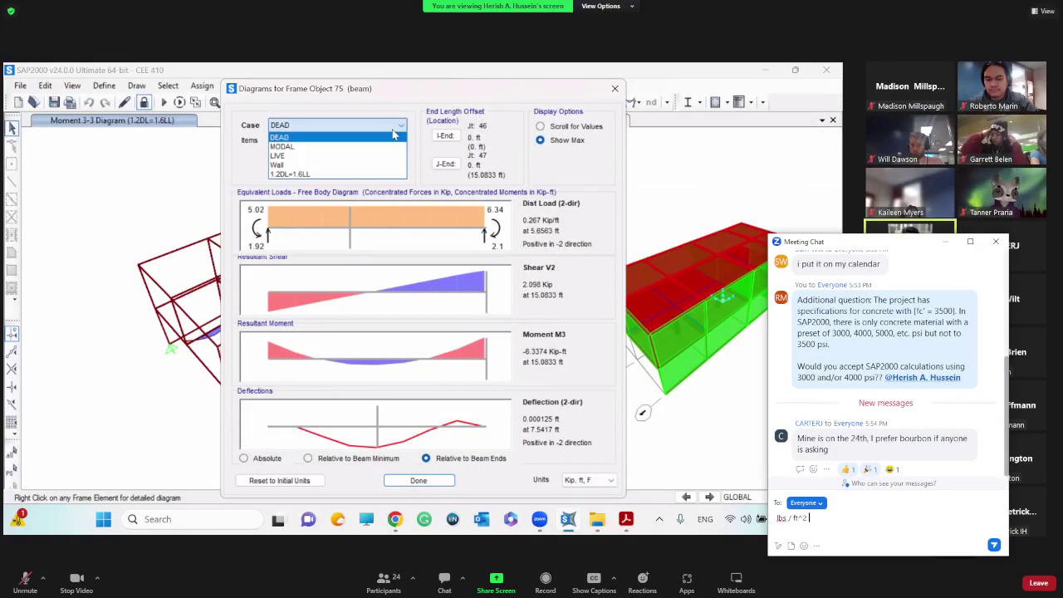
{"action": "left_click", "coordinate": [352, 155]}
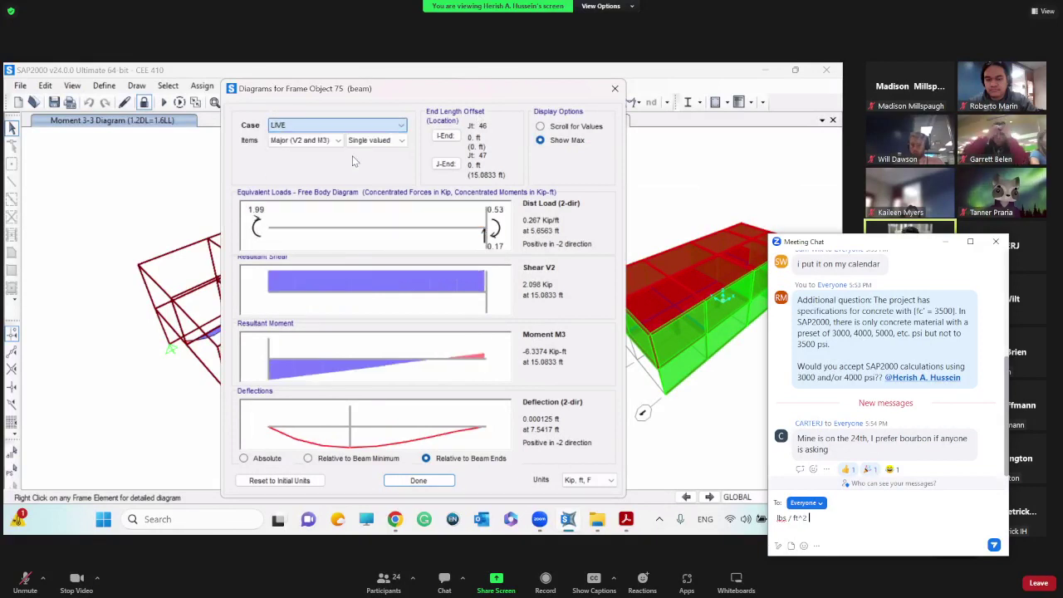
{"action": "left_click", "coordinate": [386, 126]}
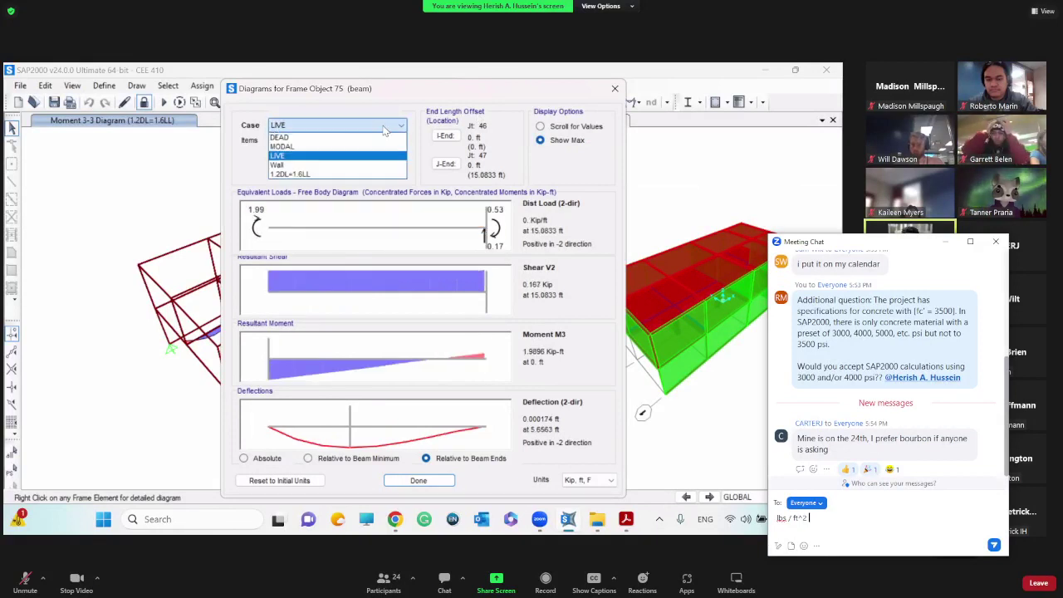
{"action": "left_click", "coordinate": [357, 174]}
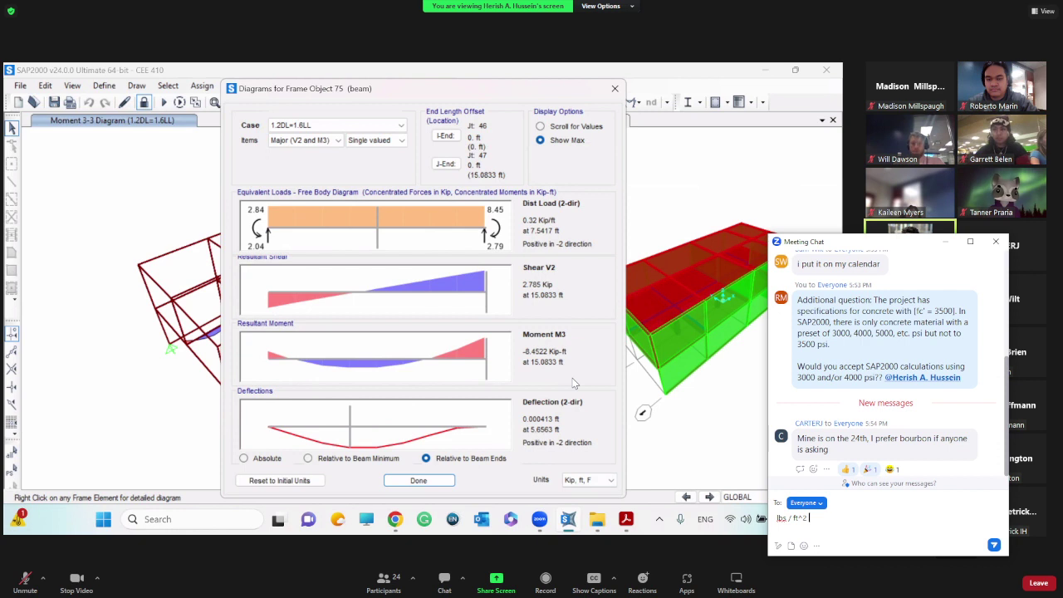
{"action": "left_click", "coordinate": [420, 482]}
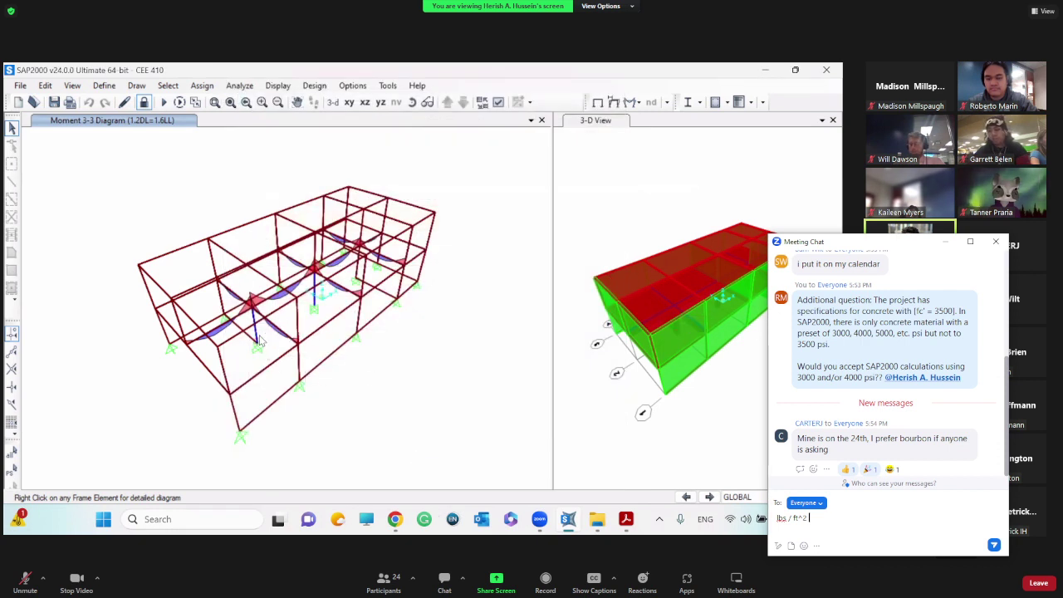
Step: Open the detailed force diagrams of column 88 on the moment diagram and set their units to Kip, ft, F
{"action": "left_click", "coordinate": [256, 336]}
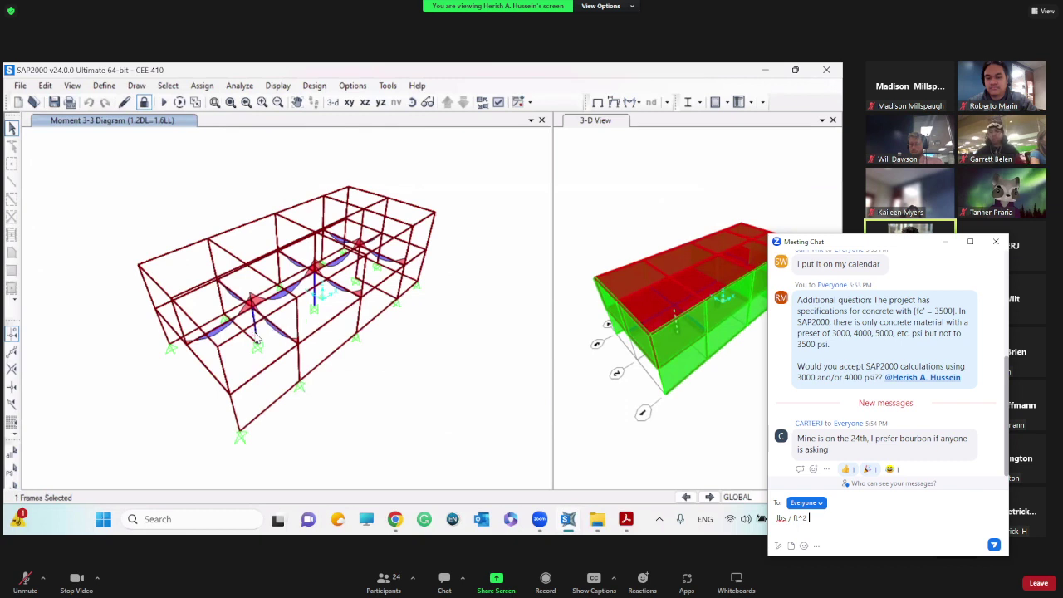
{"action": "left_click", "coordinate": [256, 338]}
{"action": "right_click", "coordinate": [258, 340]}
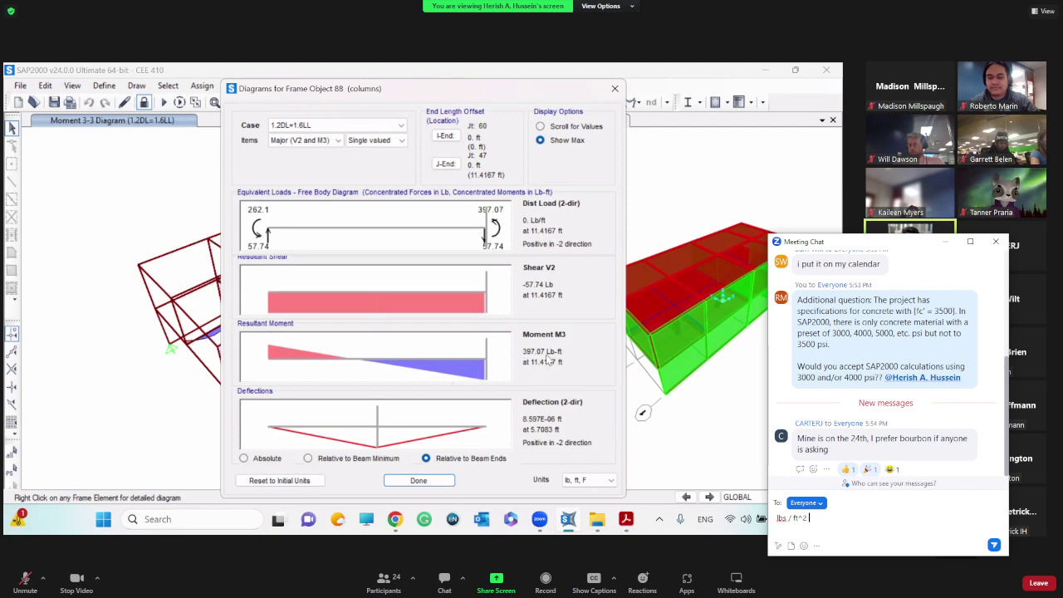
{"action": "left_click", "coordinate": [604, 480]}
{"action": "left_click", "coordinate": [579, 349]}
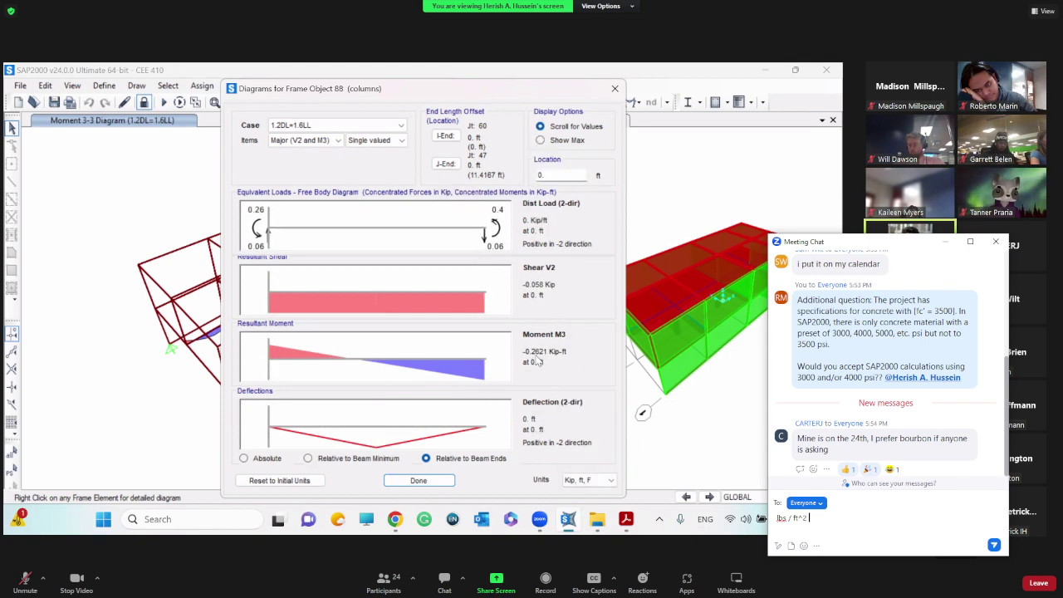
Step: Examine the Axial (P and T) diagrams of column 88 for the 1.2DL=1.6LL case, then close them
{"action": "left_click", "coordinate": [316, 141]}
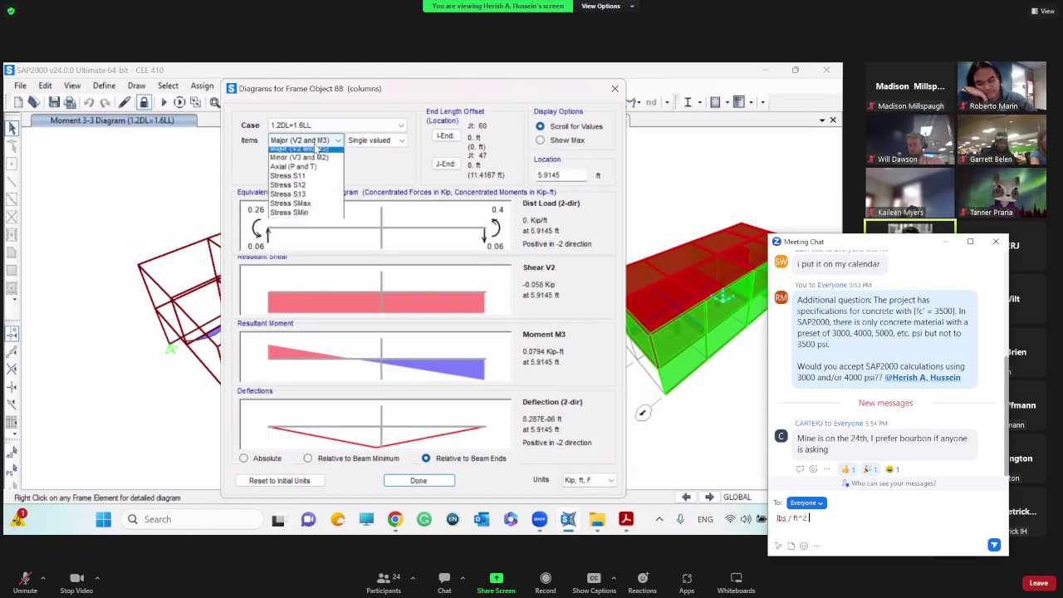
{"action": "left_click", "coordinate": [315, 167]}
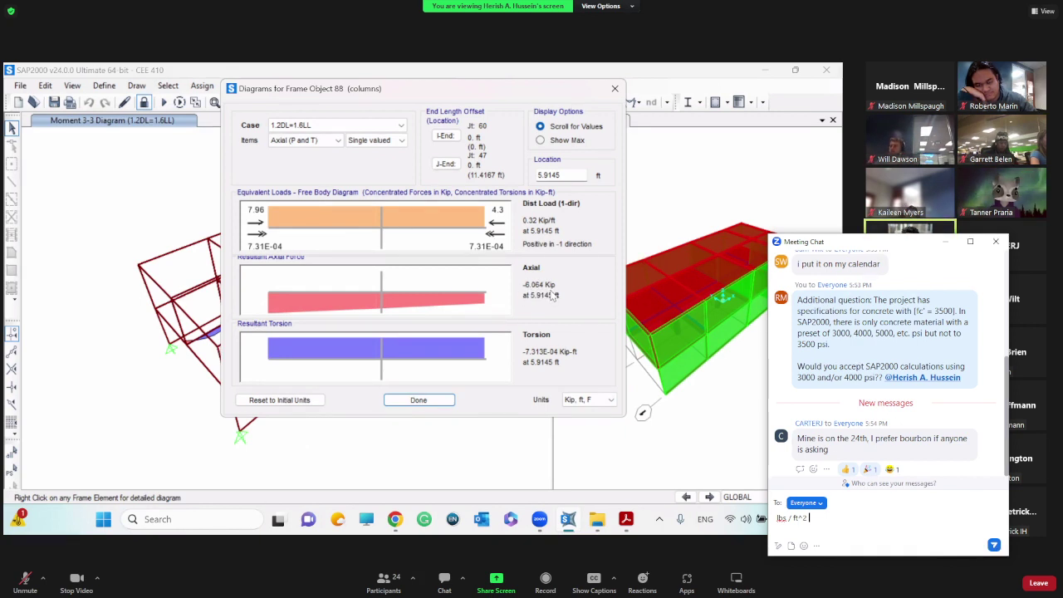
{"action": "left_click", "coordinate": [431, 401]}
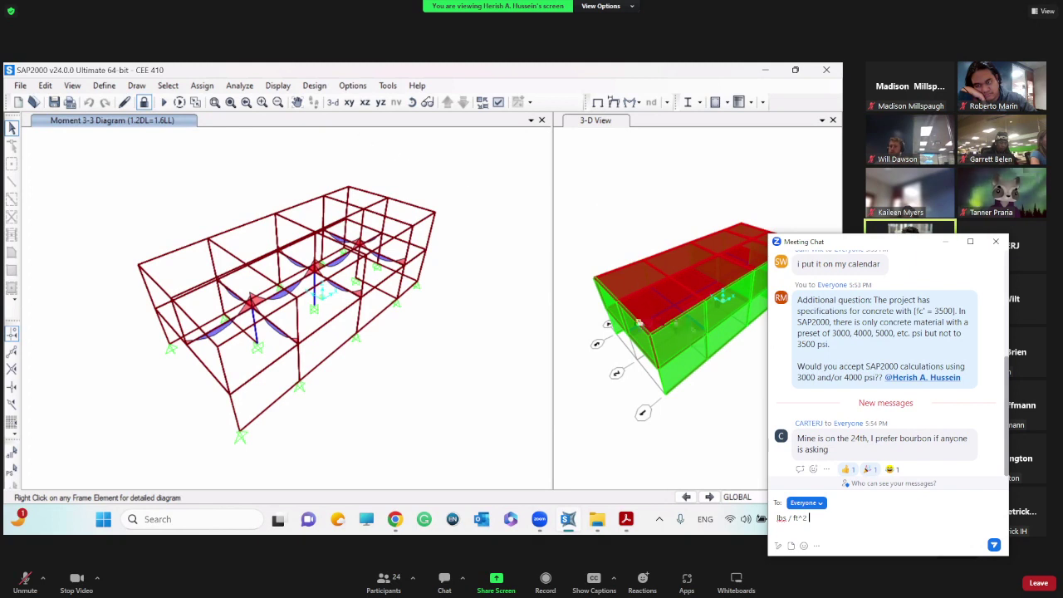
Step: Set up the shell stress display in the moment diagram view with the 1.2DL=1.6LL combination and the MMax resultant component
{"action": "left_click", "coordinate": [591, 131]}
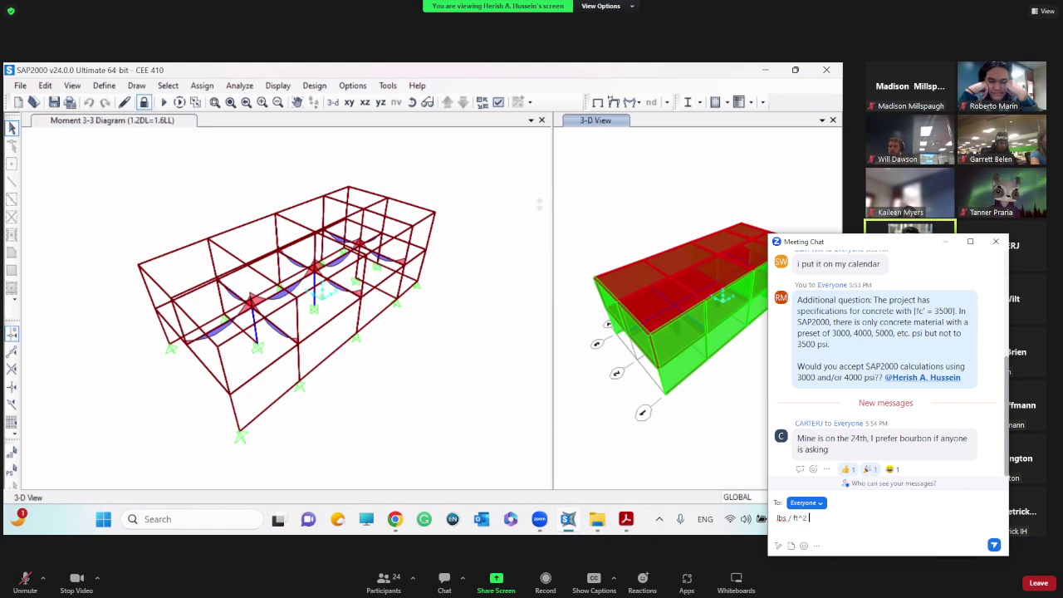
{"action": "left_click", "coordinate": [180, 123]}
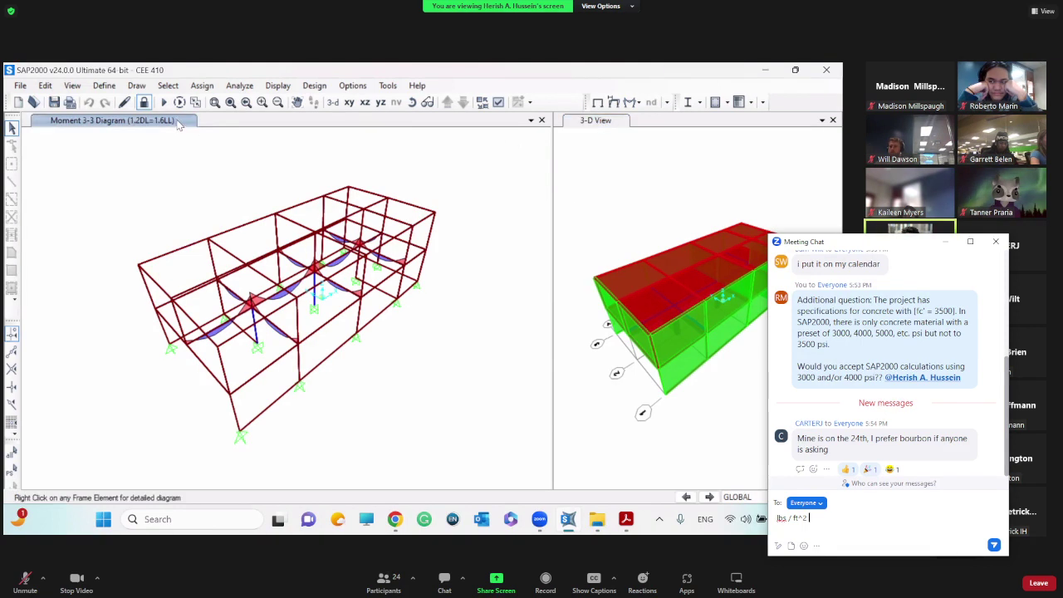
{"action": "left_click", "coordinate": [639, 103]}
{"action": "left_click", "coordinate": [655, 161]}
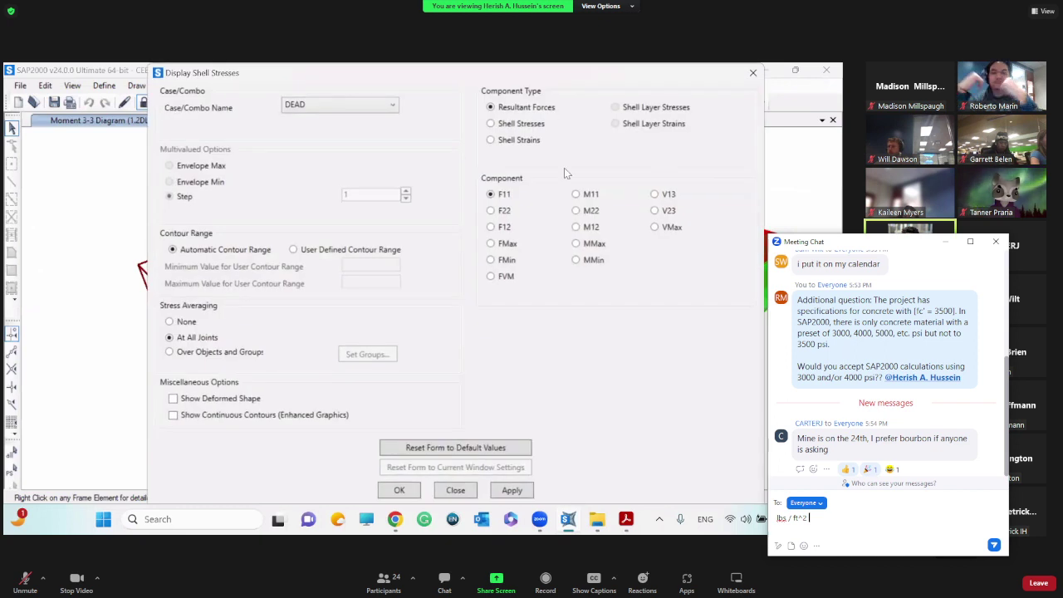
{"action": "left_click", "coordinate": [341, 104]}
{"action": "left_click", "coordinate": [344, 170]}
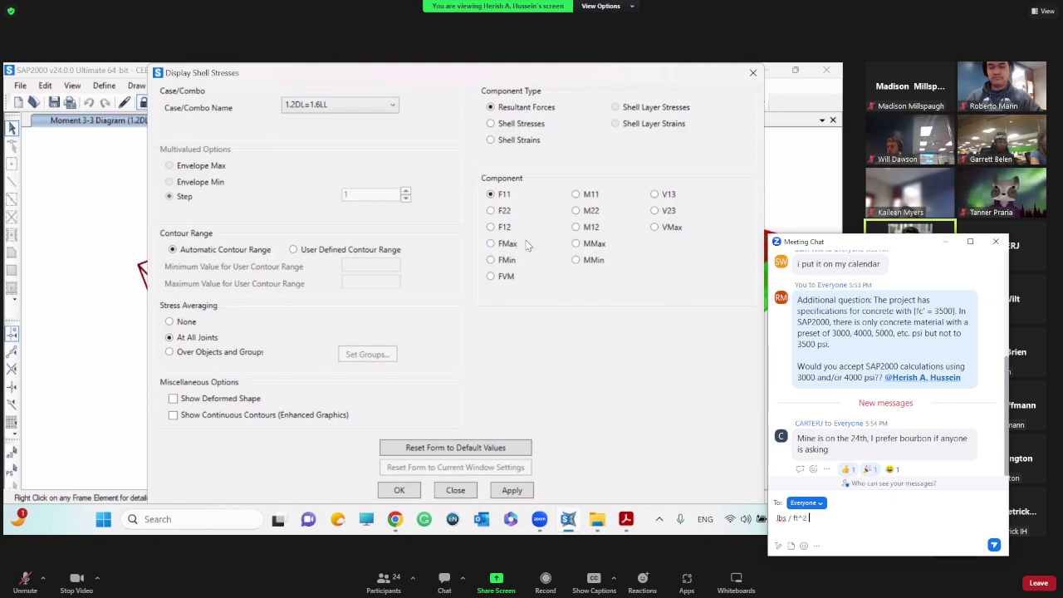
{"action": "left_click", "coordinate": [577, 245]}
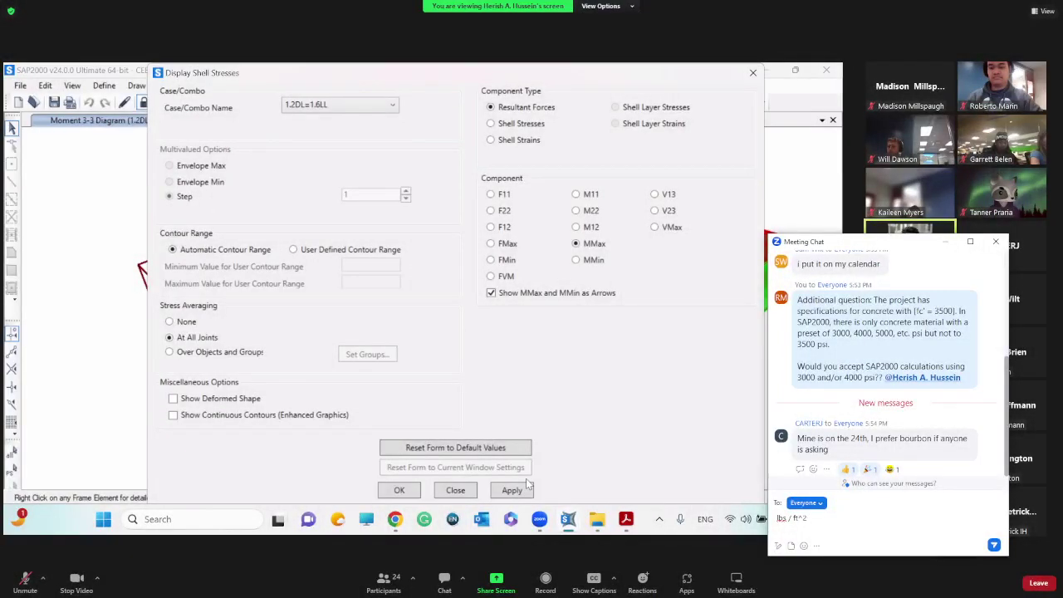
Step: Capture the shell stress settings and add the image to the Discord message, captioned "Image 4 = how to get moment diagrams for slabs (shell)"
{"action": "key", "text": "super+shift+s"}
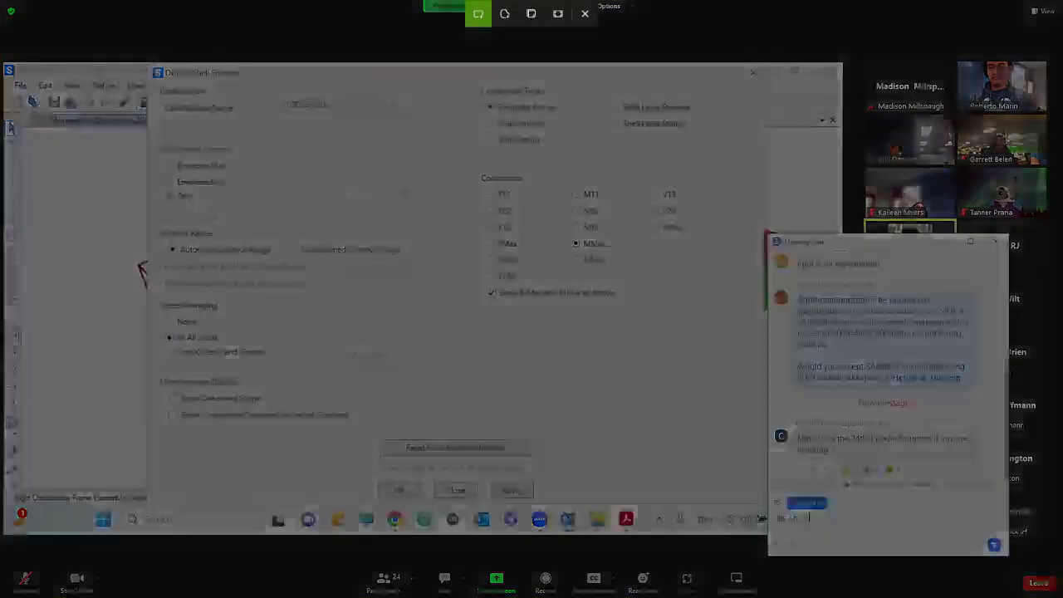
{"action": "left_click_drag", "start_coordinate": [152, 64], "coordinate": [759, 502]}
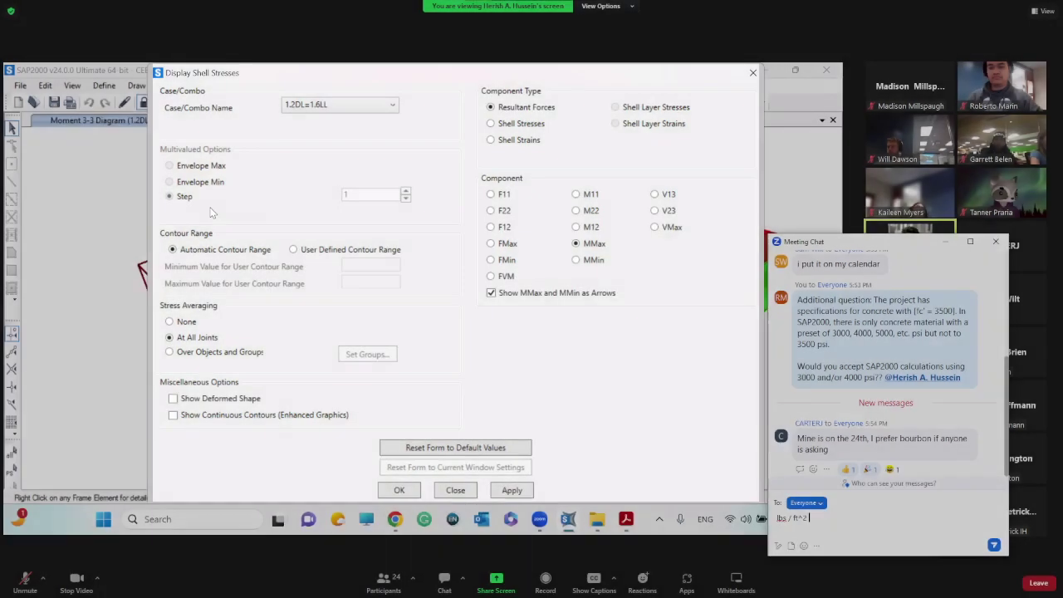
{"action": "key", "text": "ctrl+super+Left"}
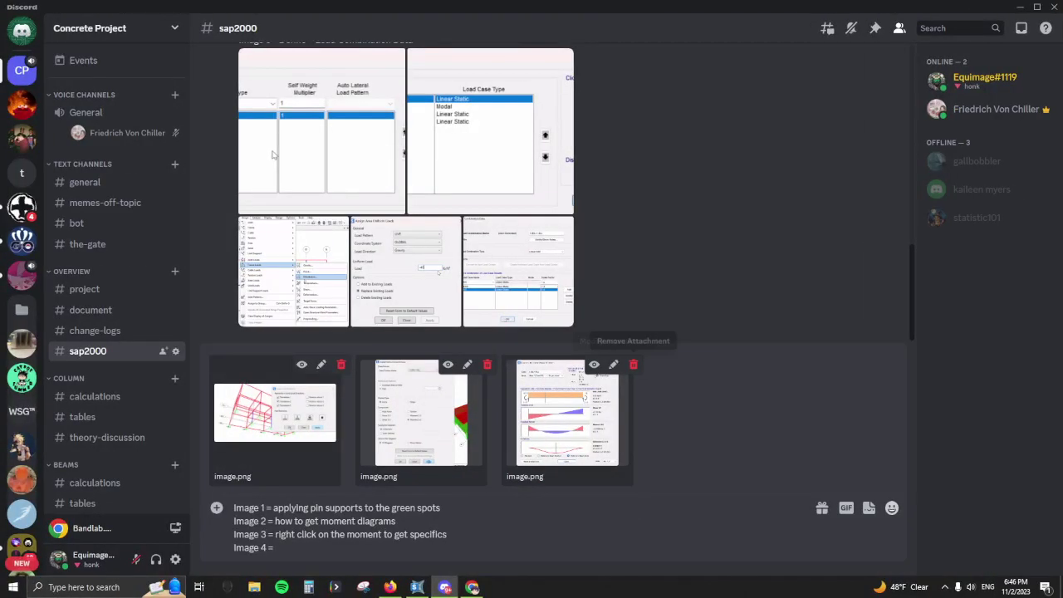
{"action": "key", "text": "ctrl+v"}
{"action": "type", "text": "how to"}
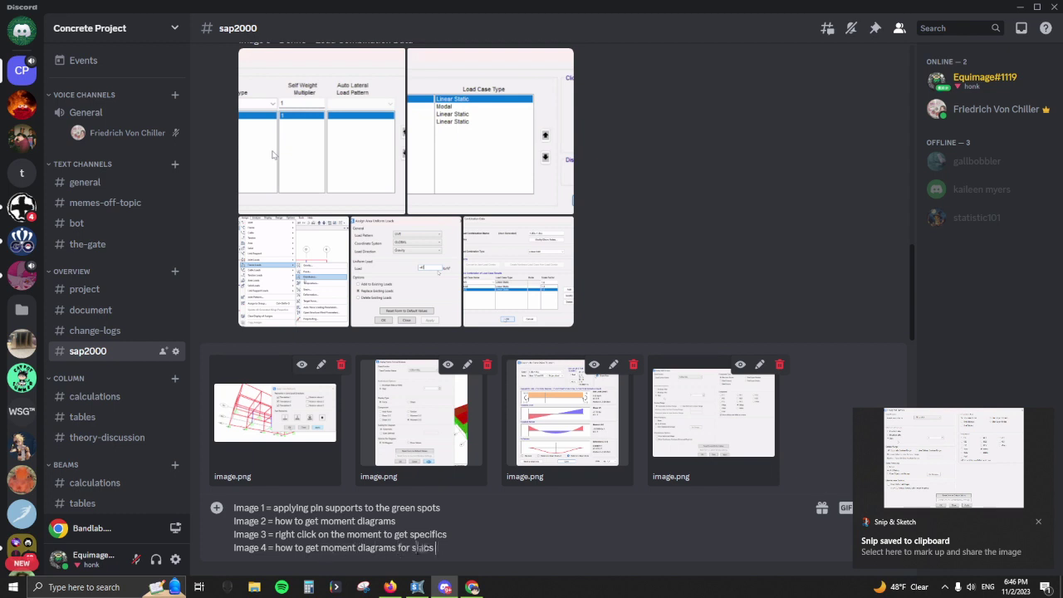
{"action": "type", "text": "shell)"}
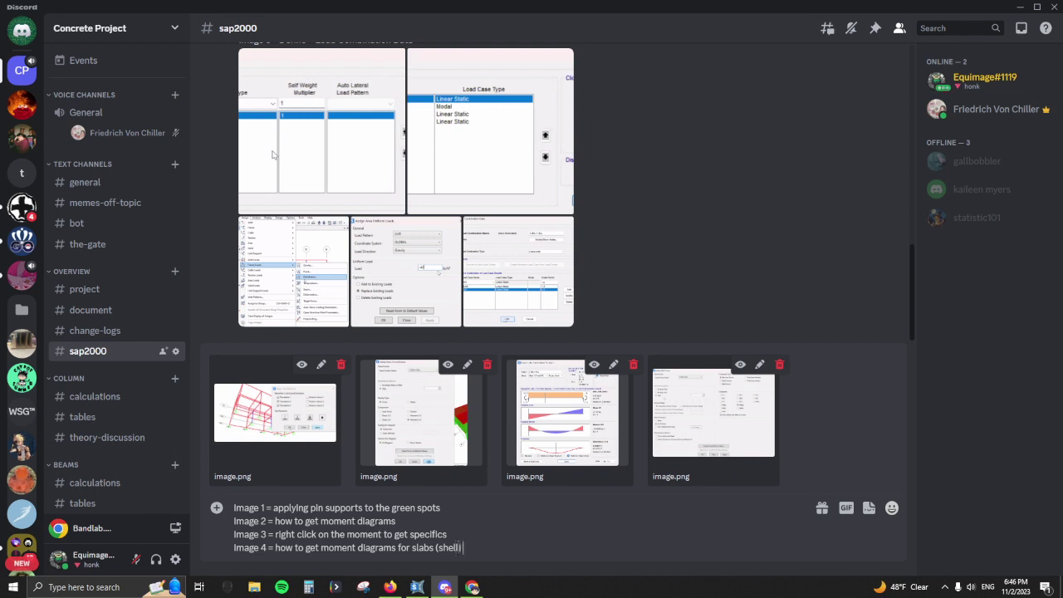
{"action": "key", "text": "shift+Return"}
{"action": "type", "text": "Im"}
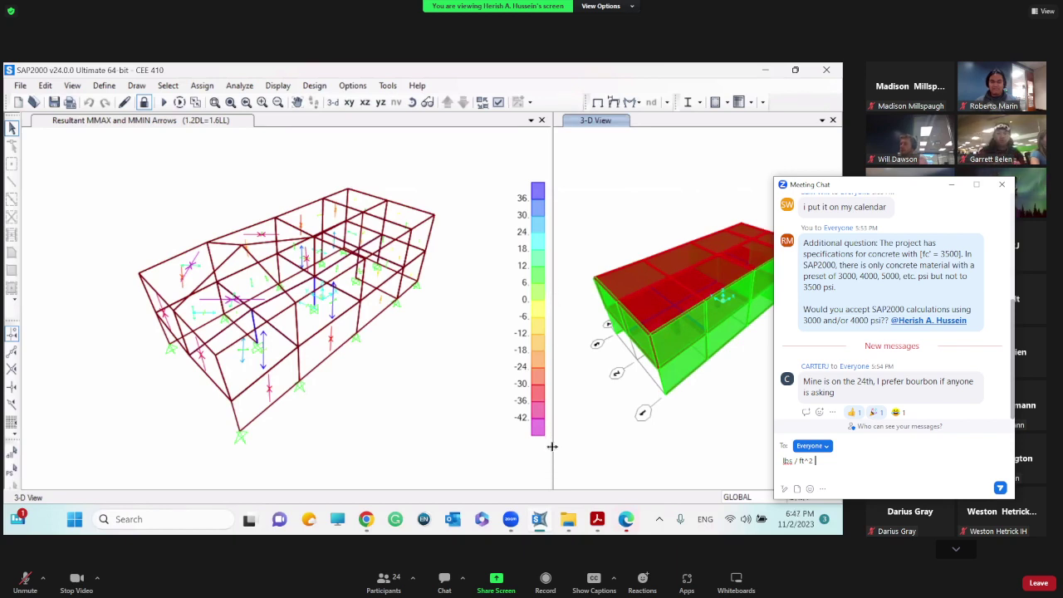
Step: Enlarge the 3-D View and display its MMax and MMin shell resultants as arrows for 1.2DL=1.6LL, with the deformed shape
{"action": "left_click_drag", "start_coordinate": [552, 444], "coordinate": [295, 444]}
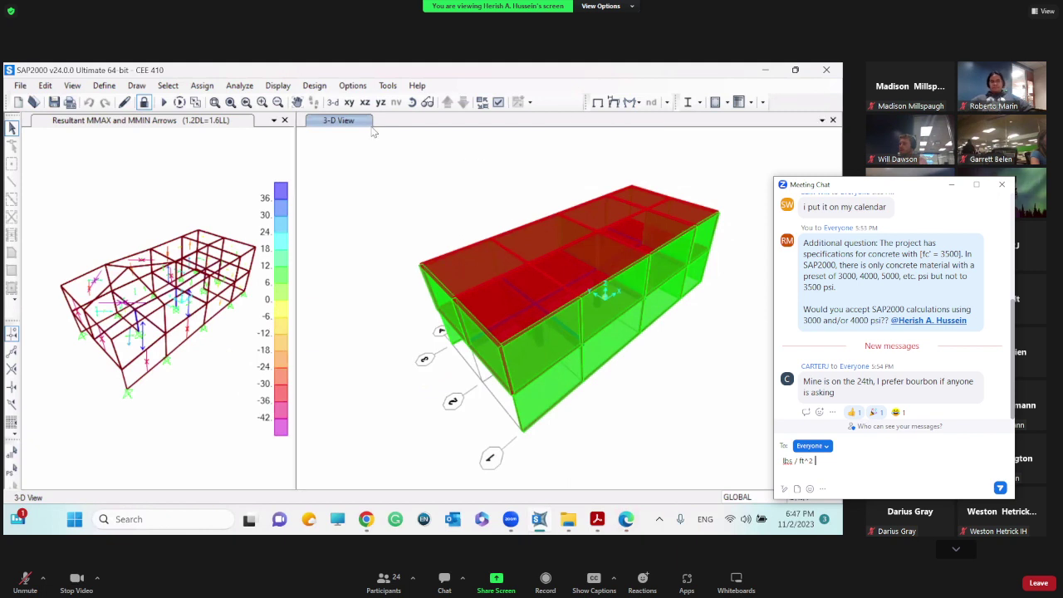
{"action": "left_click", "coordinate": [633, 102]}
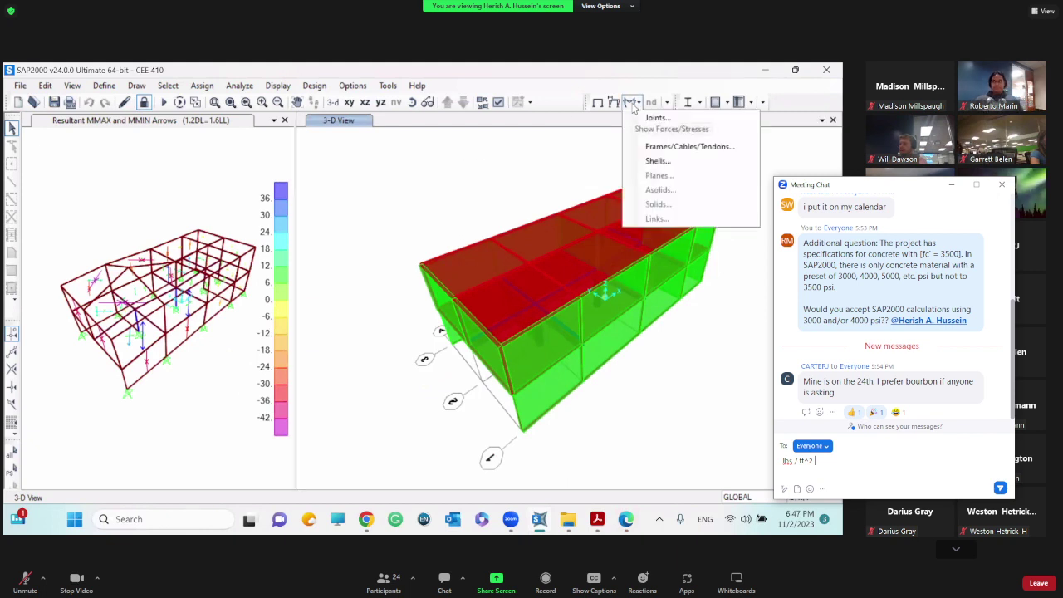
{"action": "left_click", "coordinate": [653, 166]}
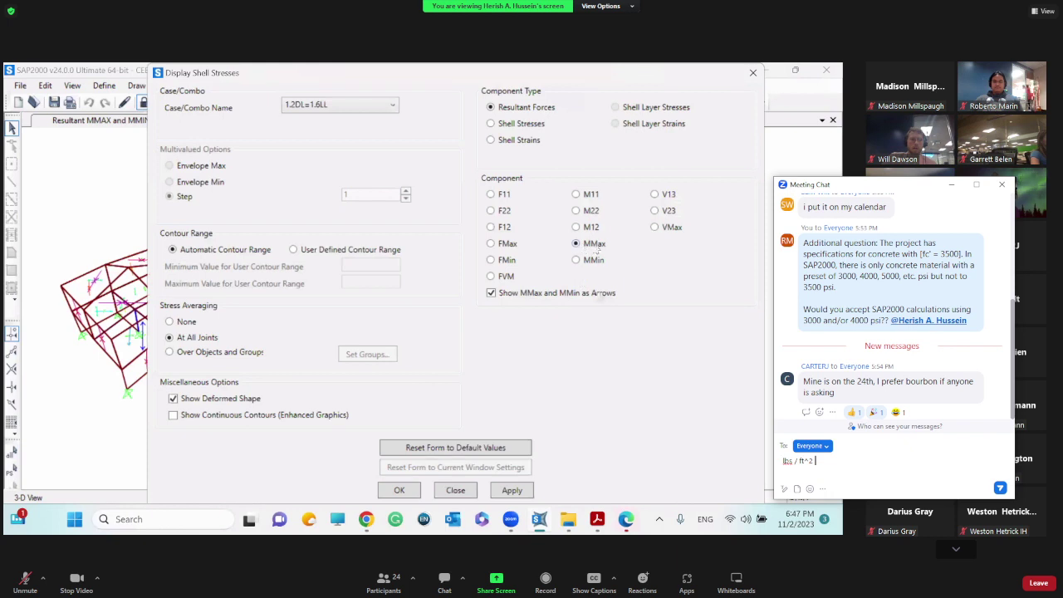
{"action": "left_click", "coordinate": [519, 491]}
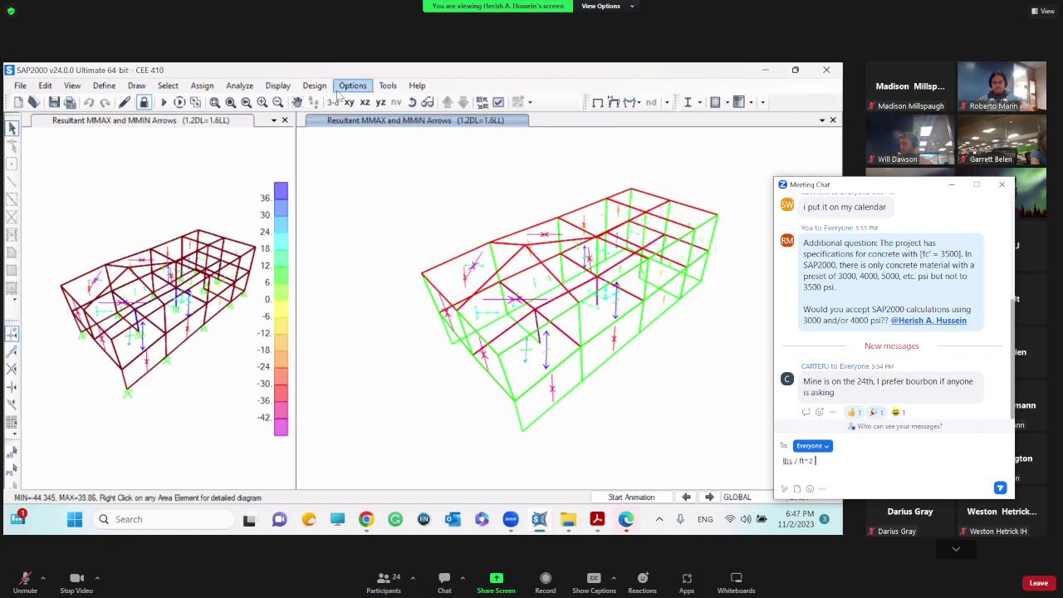
Step: Display the visible-face SMax shell stresses for 1.2DL=1.6LL on the enlarged model and examine values across the slabs and walls
{"action": "left_click", "coordinate": [633, 104]}
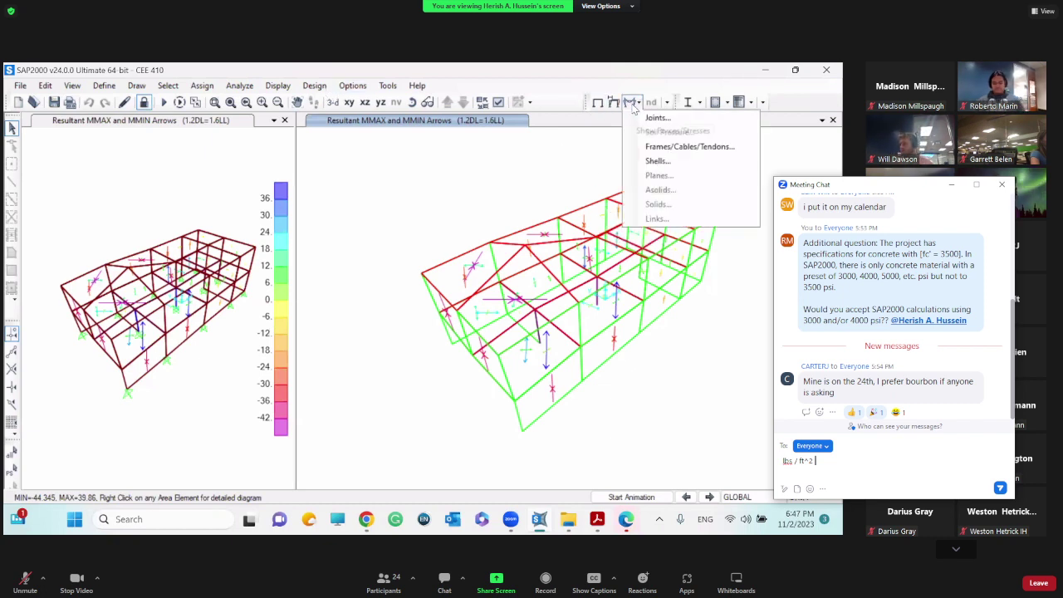
{"action": "left_click", "coordinate": [656, 161]}
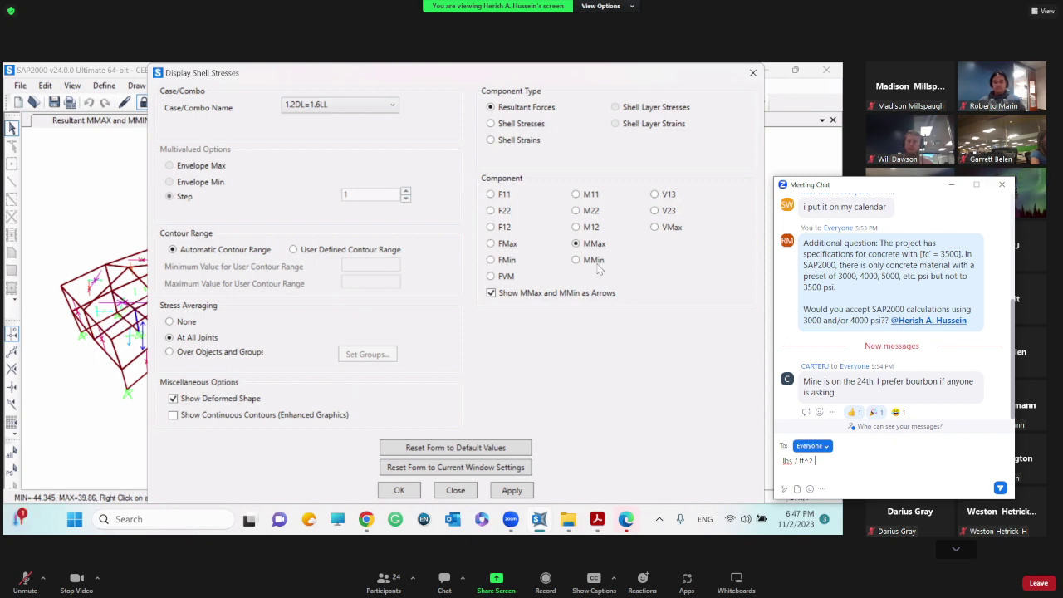
{"action": "left_click", "coordinate": [491, 124]}
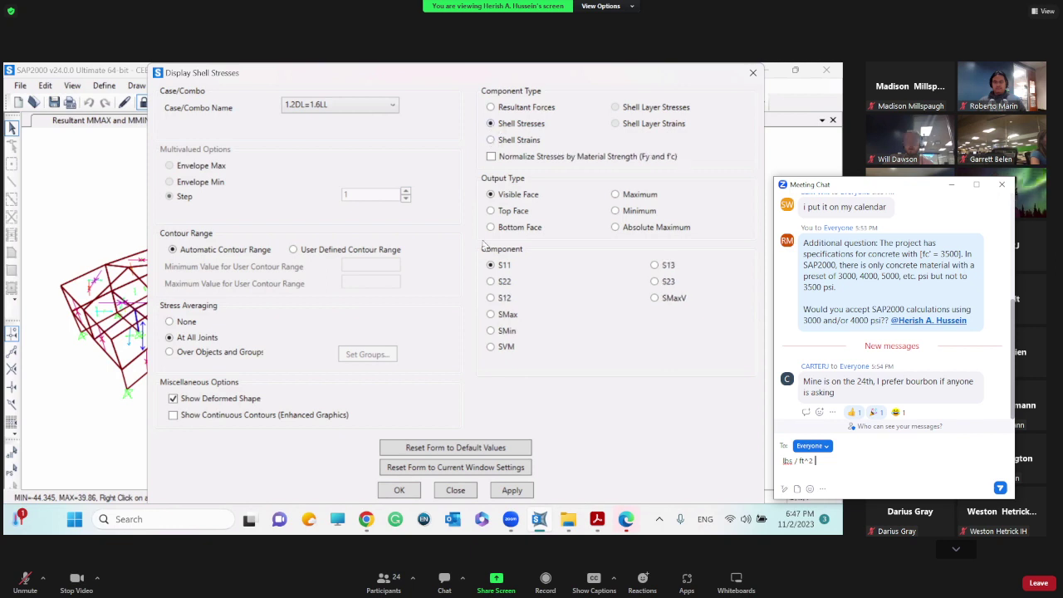
{"action": "left_click", "coordinate": [491, 314]}
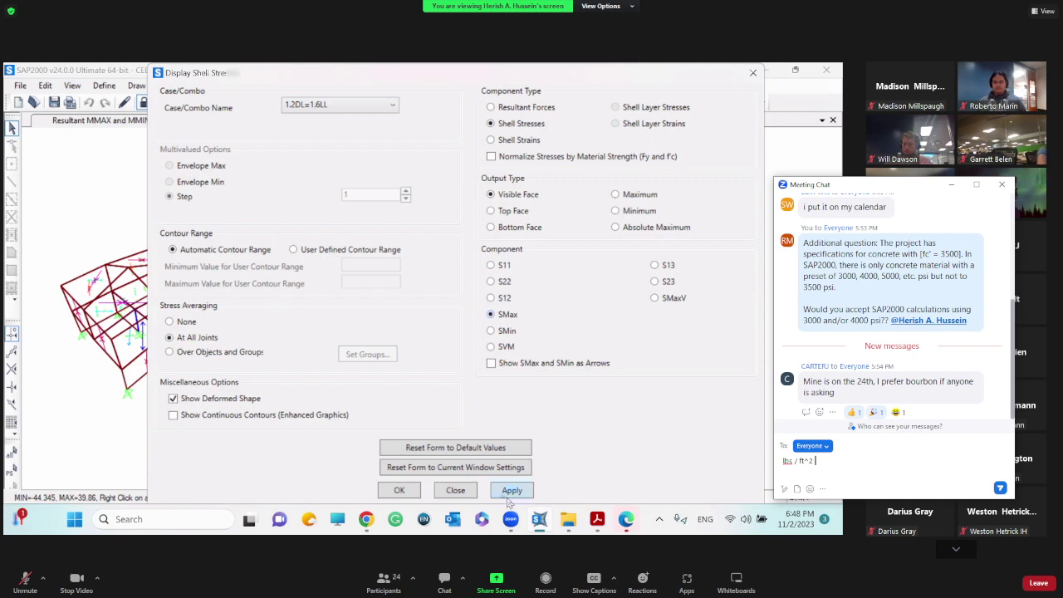
{"action": "left_click", "coordinate": [399, 490]}
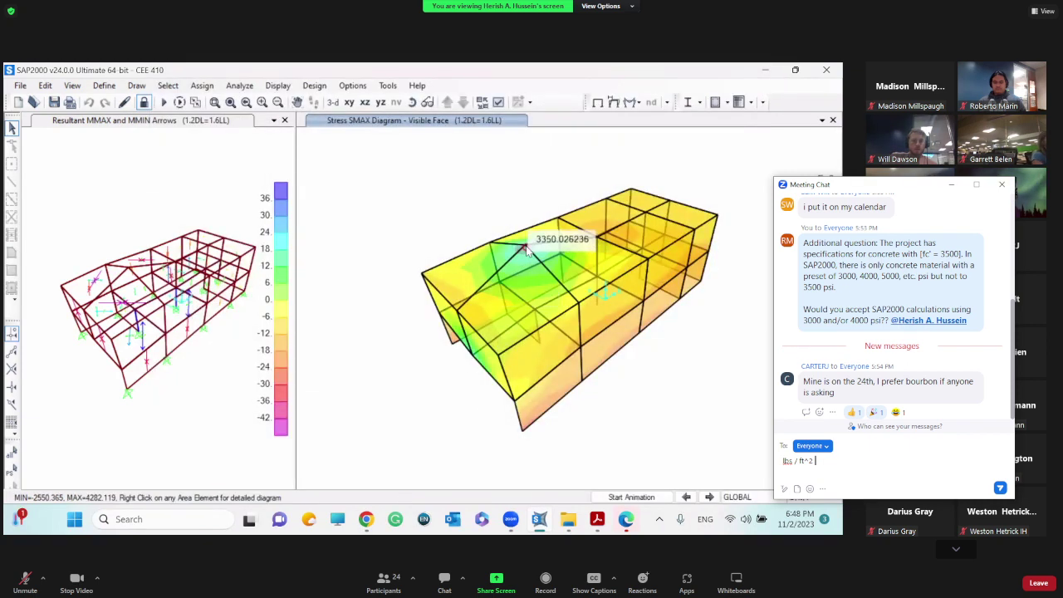
{"action": "mouse_move", "coordinate": [524, 246]}
{"action": "mouse_move", "coordinate": [701, 317]}
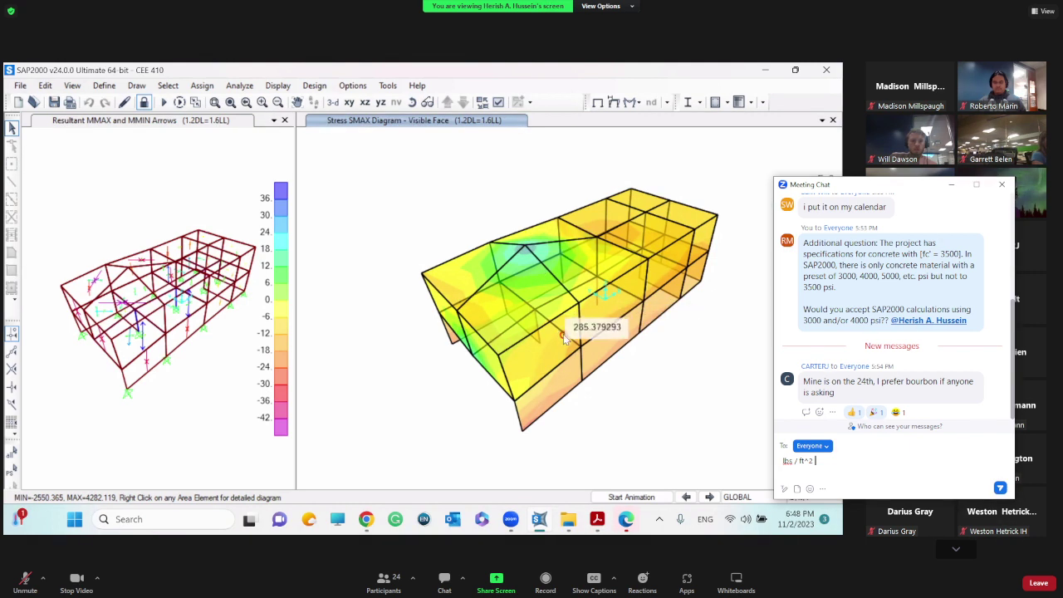
{"action": "mouse_move", "coordinate": [631, 317]}
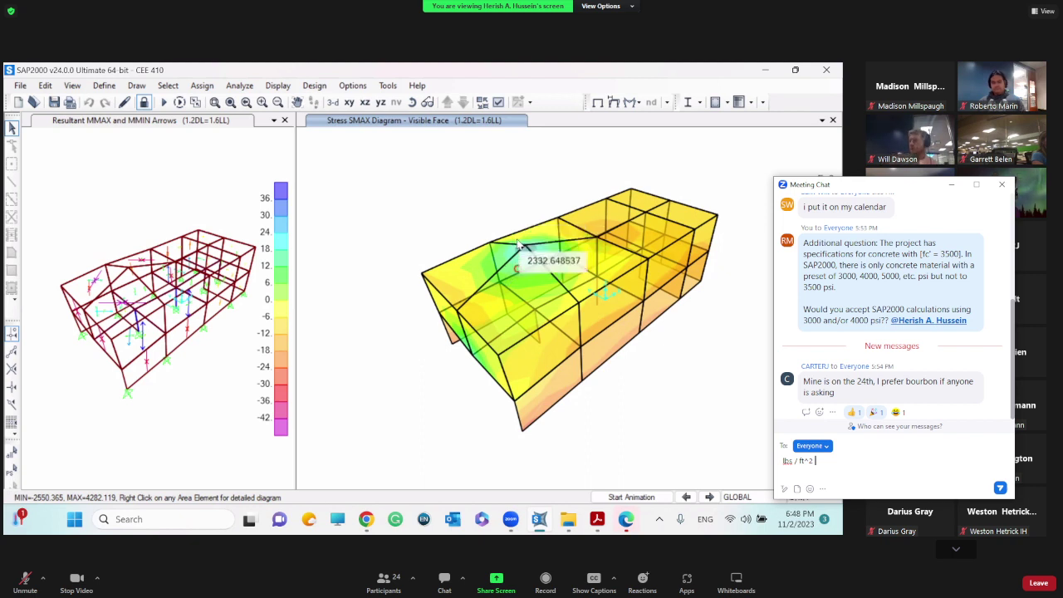
Step: Switch the enlarged model's shell display back to MMax resultant forces shown as arrows and examine the moment values
{"action": "left_click", "coordinate": [628, 104]}
{"action": "left_click", "coordinate": [630, 104]}
{"action": "left_click", "coordinate": [632, 103]}
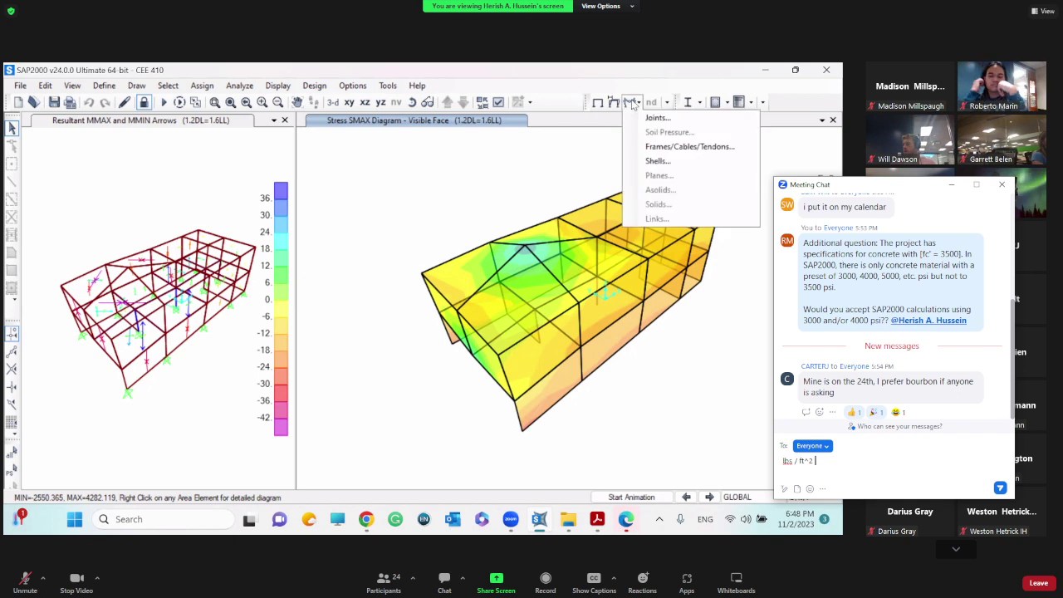
{"action": "left_click", "coordinate": [658, 160]}
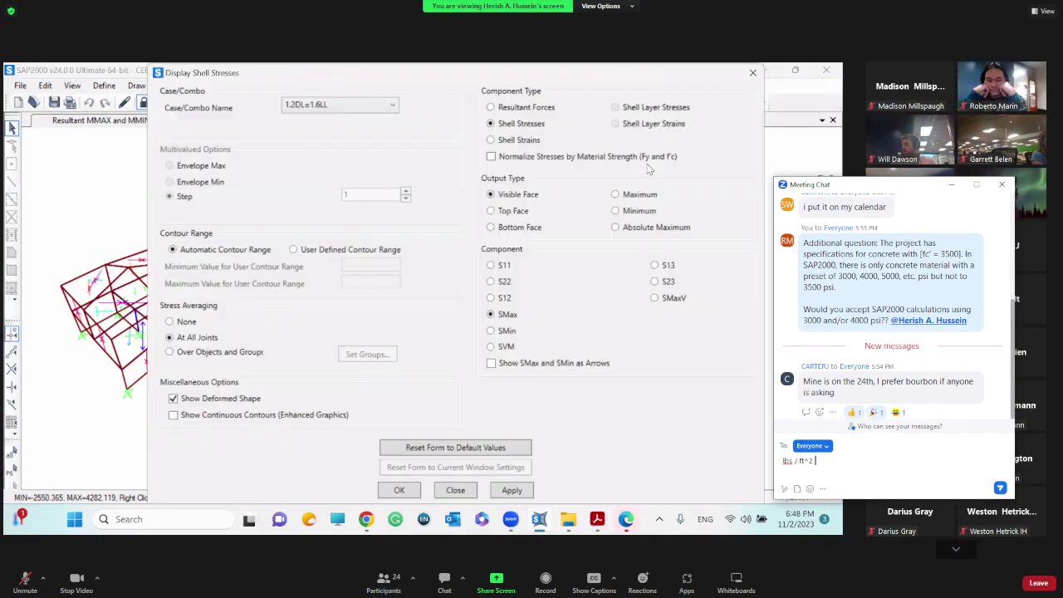
{"action": "left_click", "coordinate": [492, 108]}
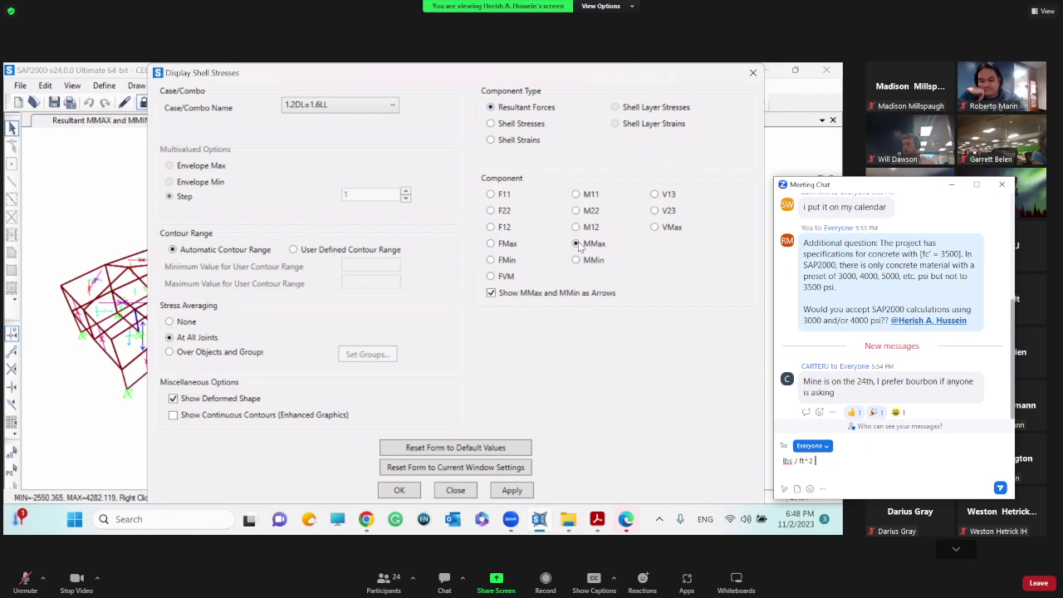
{"action": "left_click", "coordinate": [521, 497]}
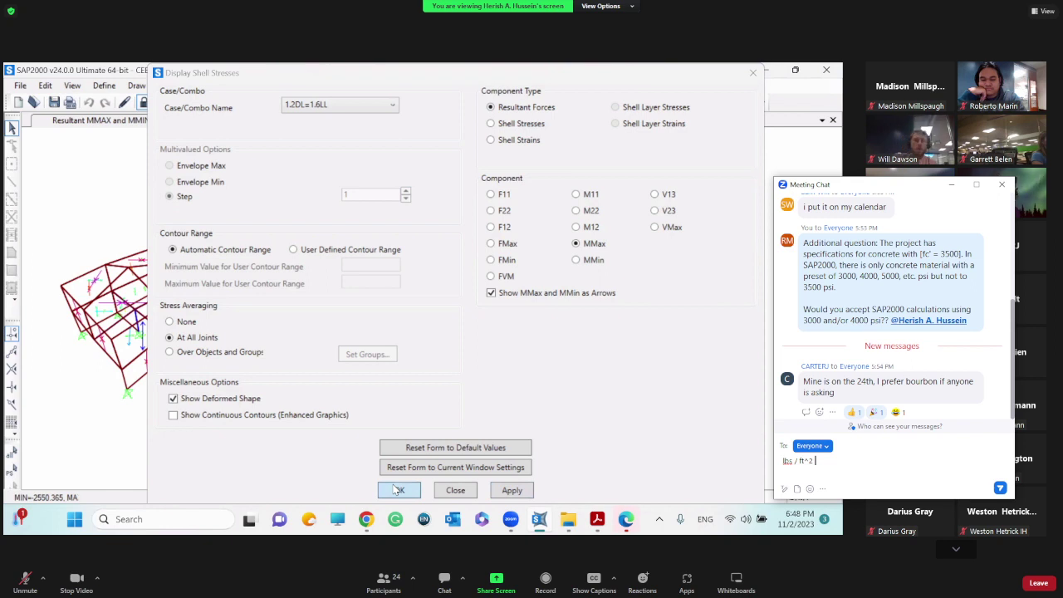
{"action": "left_click", "coordinate": [397, 490]}
{"action": "mouse_move", "coordinate": [521, 282]}
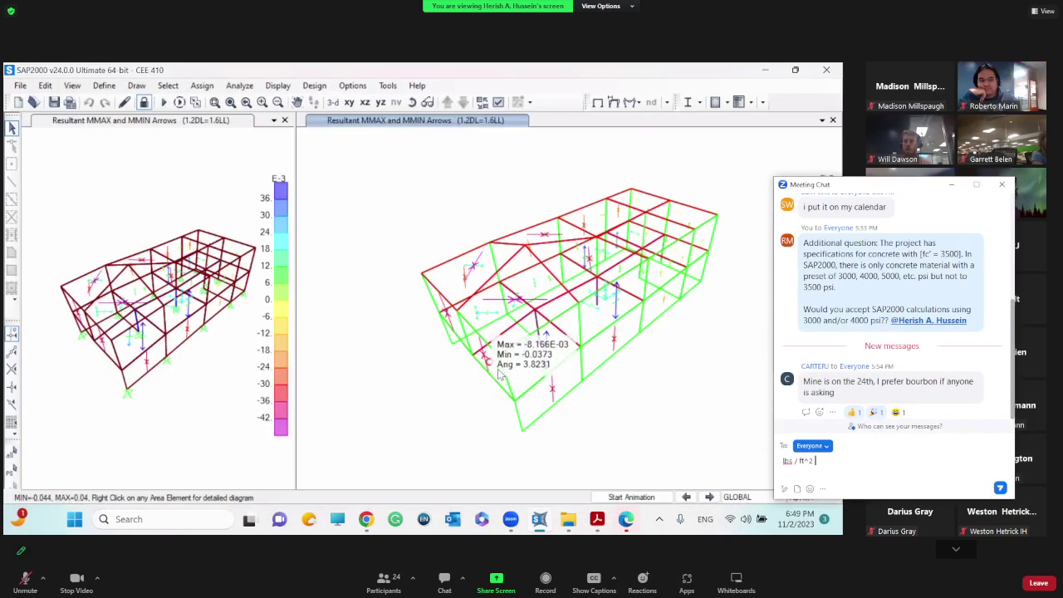
Step: Rotate the enlarged model to a steep view and examine the maximum and minimum moments on the slabs
{"action": "left_click", "coordinate": [411, 102]}
{"action": "left_click_drag", "start_coordinate": [408, 380], "coordinate": [480, 222]}
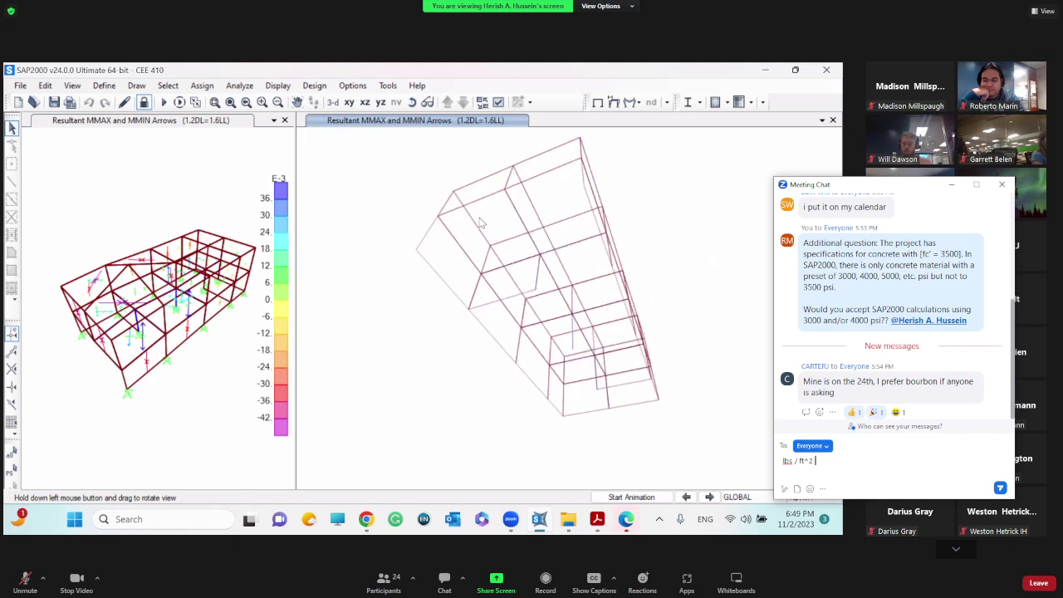
{"action": "mouse_move", "coordinate": [569, 264]}
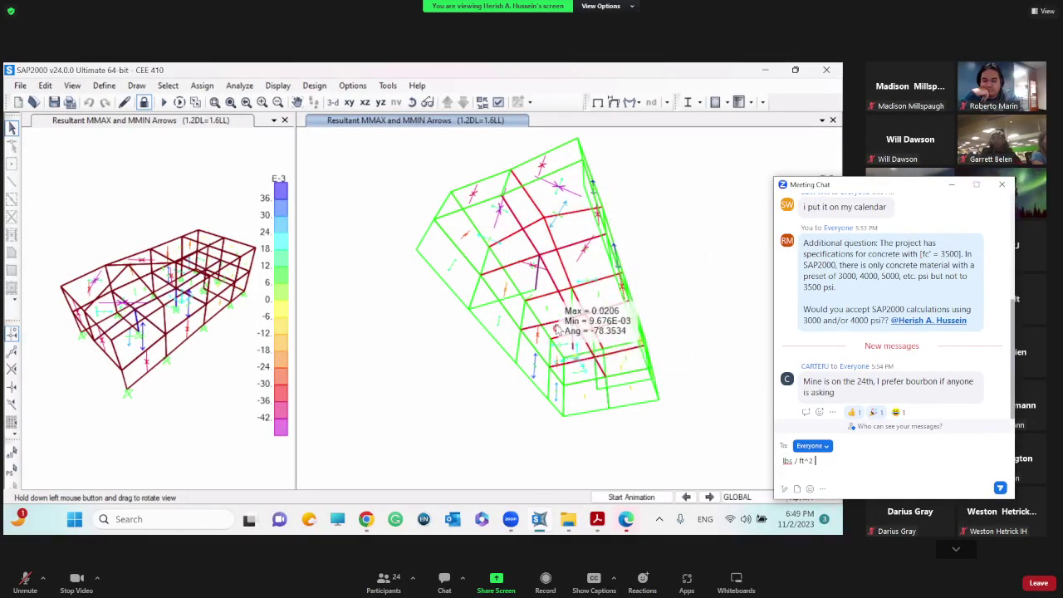
Step: Clear the unsent meeting chat draft and return the enlarged model to the default 3-D view with its undeformed shape
{"action": "key", "text": "BackSpace"}
{"action": "key", "text": "BackSpace"}
{"action": "key", "text": "BackSpace"}
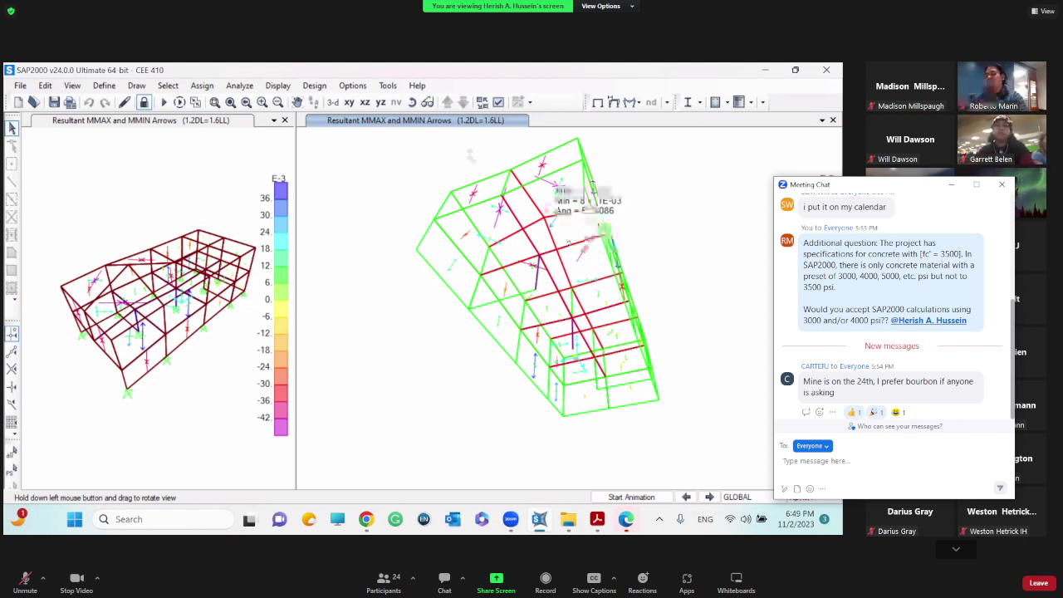
{"action": "left_click", "coordinate": [332, 102]}
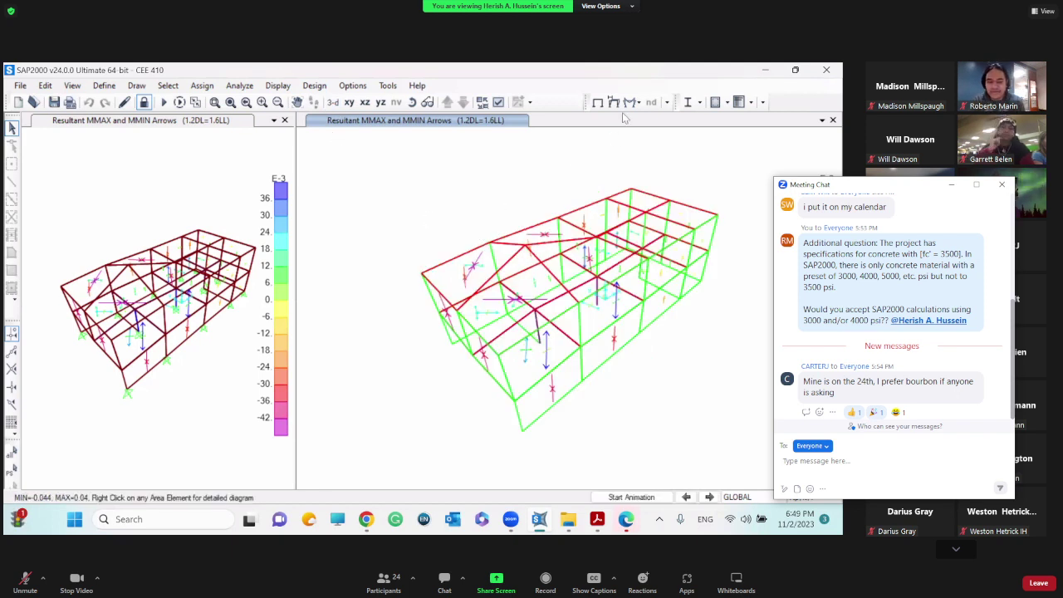
{"action": "left_click", "coordinate": [598, 102]}
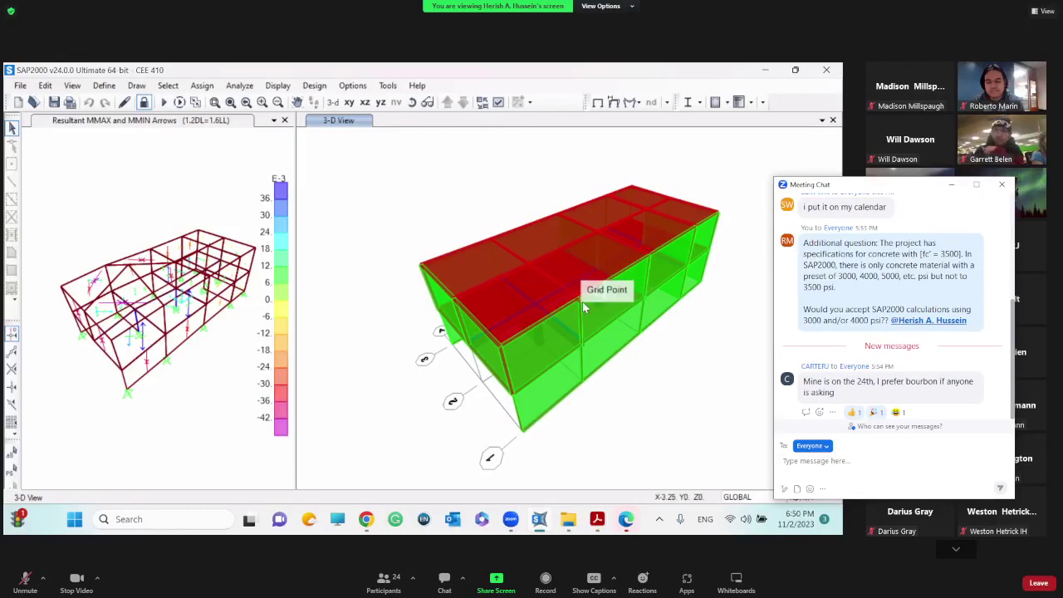
Step: Unlock the model, accepting deletion of the analysis results, and select the rear roof slab panel at the numbered-grid end
{"action": "left_click", "coordinate": [469, 272]}
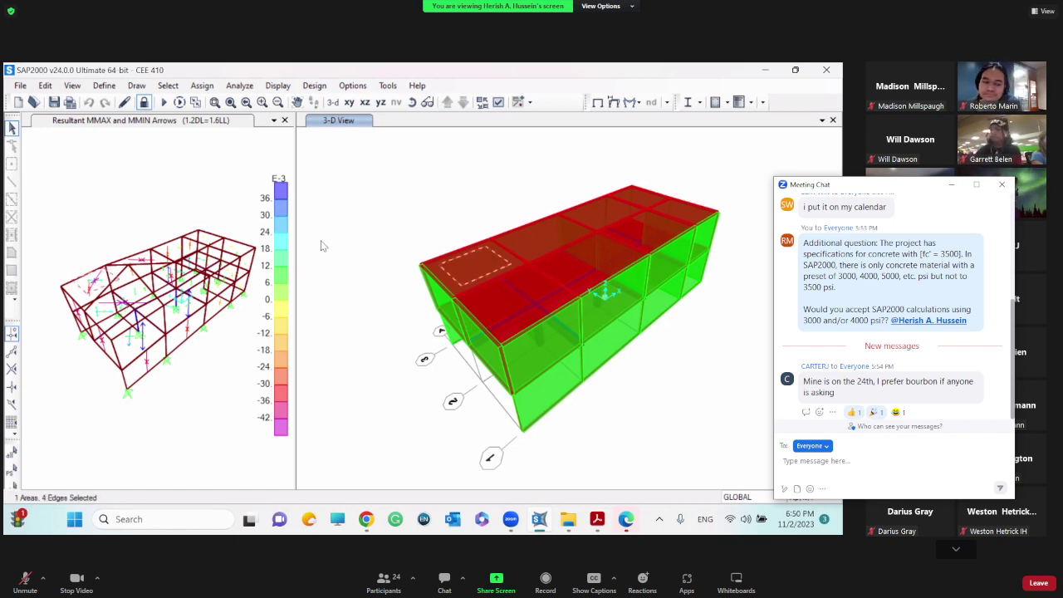
{"action": "left_click", "coordinate": [144, 101]}
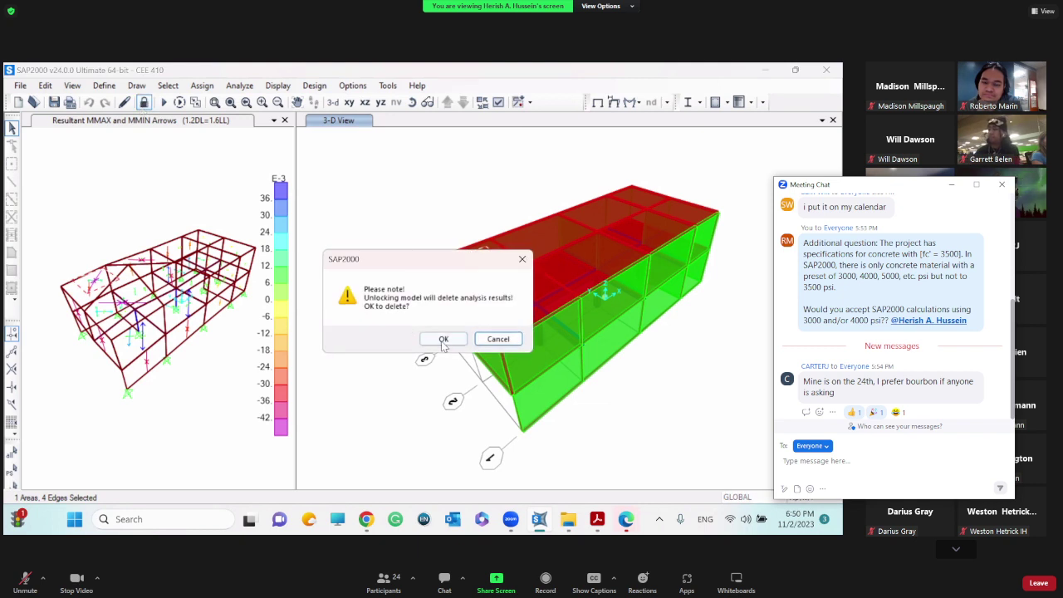
{"action": "left_click", "coordinate": [443, 340]}
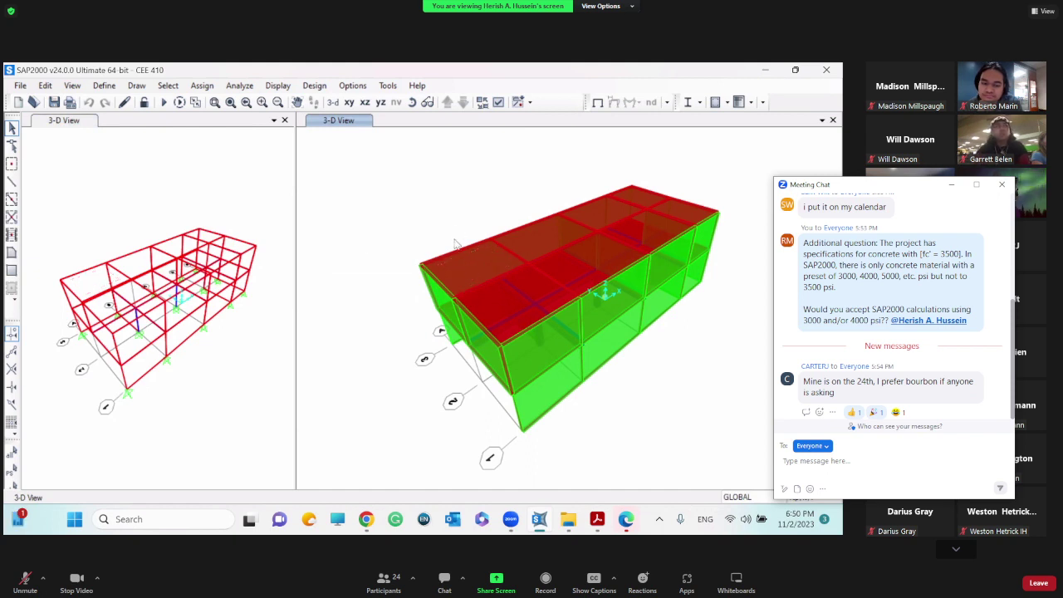
{"action": "left_click", "coordinate": [467, 273]}
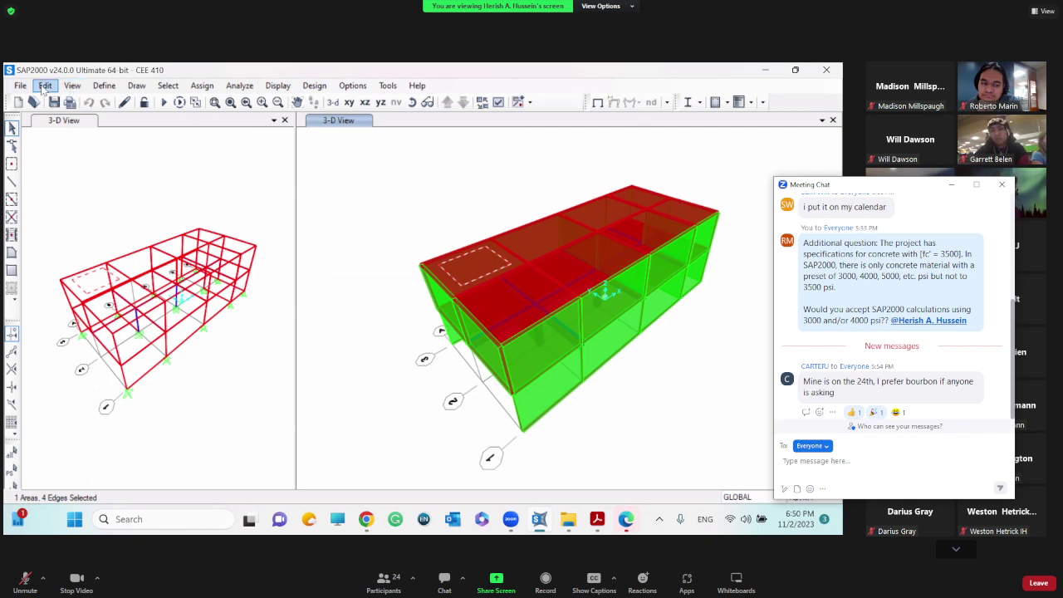
{"action": "left_click", "coordinate": [44, 88]}
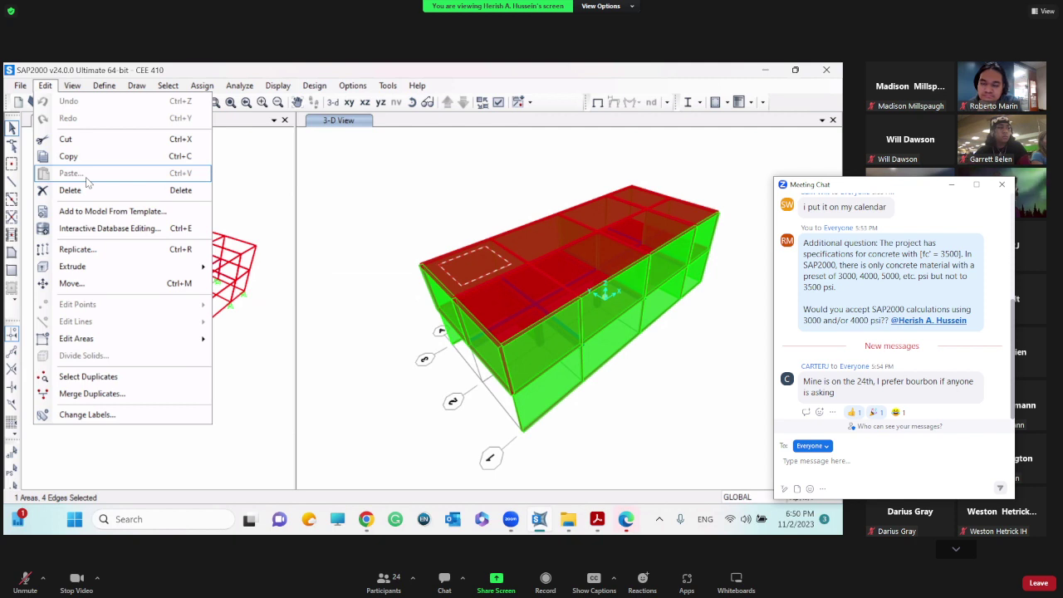
{"action": "left_click", "coordinate": [45, 85]}
{"action": "left_click", "coordinate": [72, 85]}
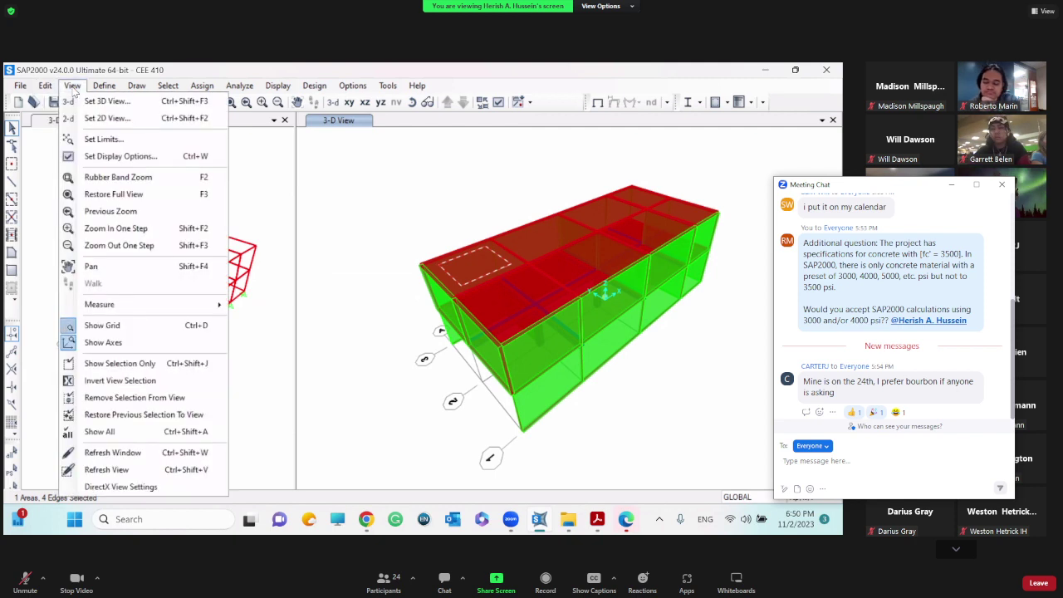
{"action": "left_click", "coordinate": [72, 86]}
{"action": "left_click", "coordinate": [72, 85]}
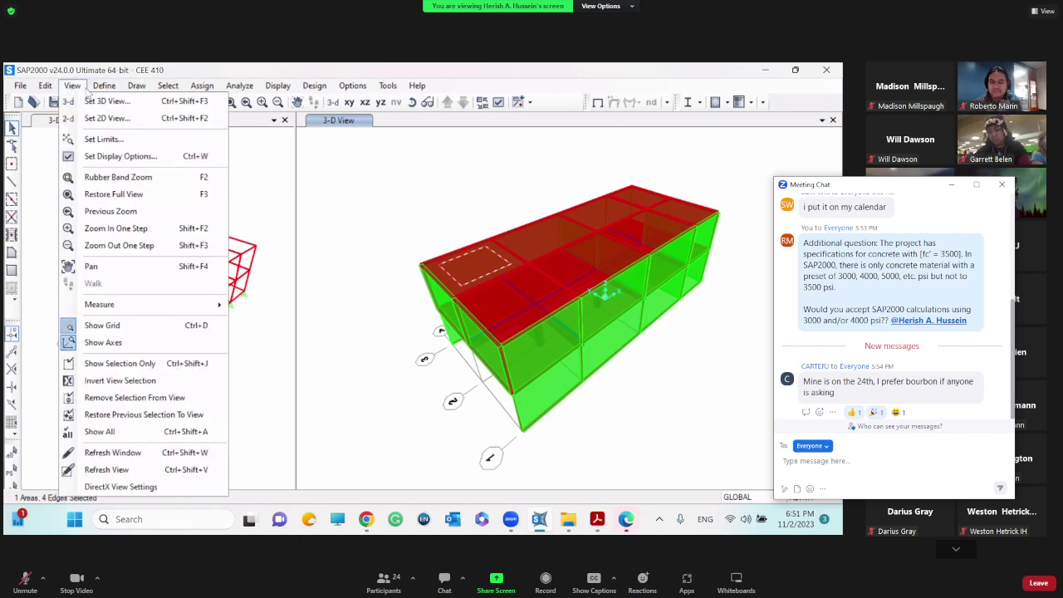
{"action": "mouse_move", "coordinate": [99, 91]}
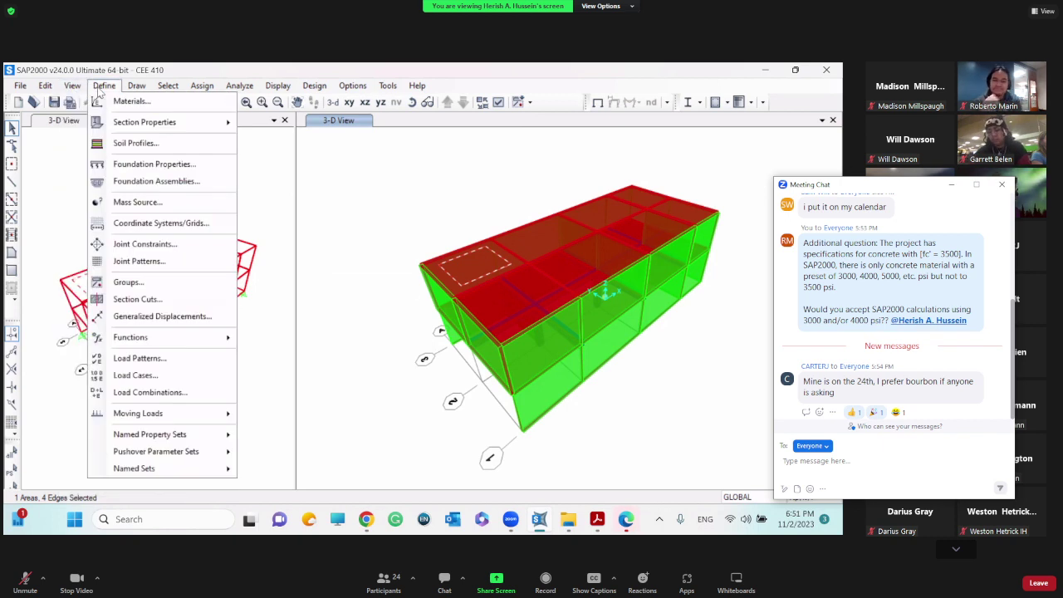
{"action": "mouse_move", "coordinate": [133, 90]}
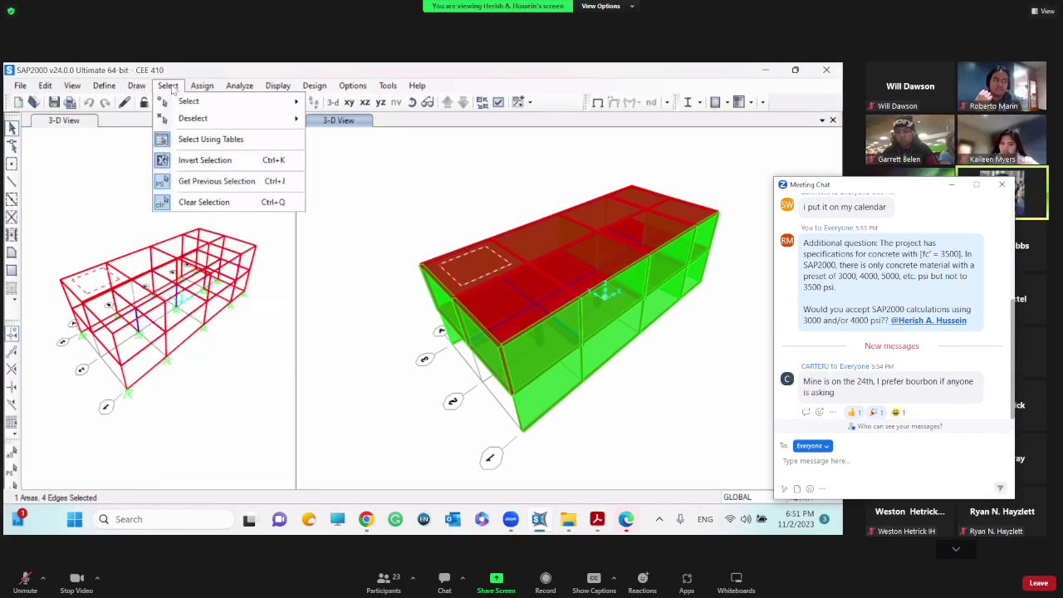
{"action": "mouse_move", "coordinate": [200, 88]}
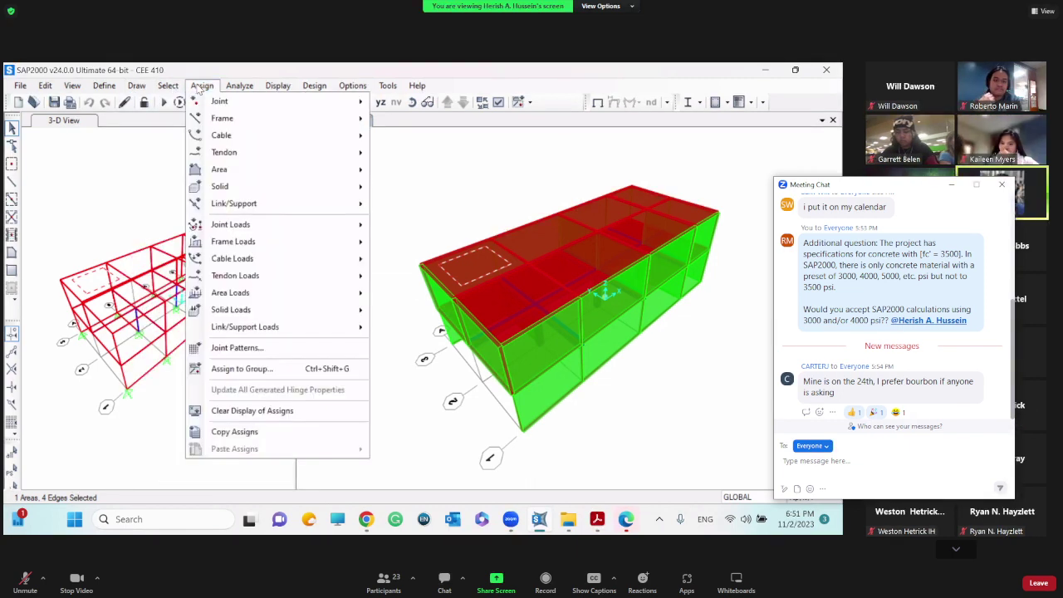
{"action": "mouse_move", "coordinate": [51, 89]}
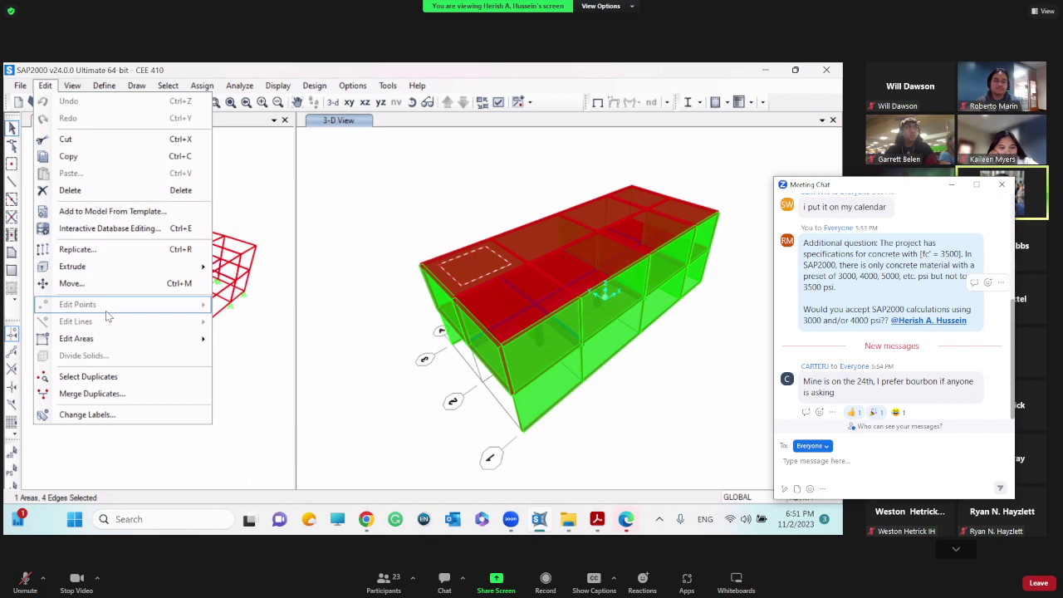
{"action": "left_click_drag", "start_coordinate": [893, 184], "coordinate": [873, 16]}
{"action": "left_click", "coordinate": [125, 378]}
{"action": "left_click", "coordinate": [467, 340]}
Step: Review the selected roof slab panel's section property and assignments in its area information
{"action": "left_click", "coordinate": [476, 267]}
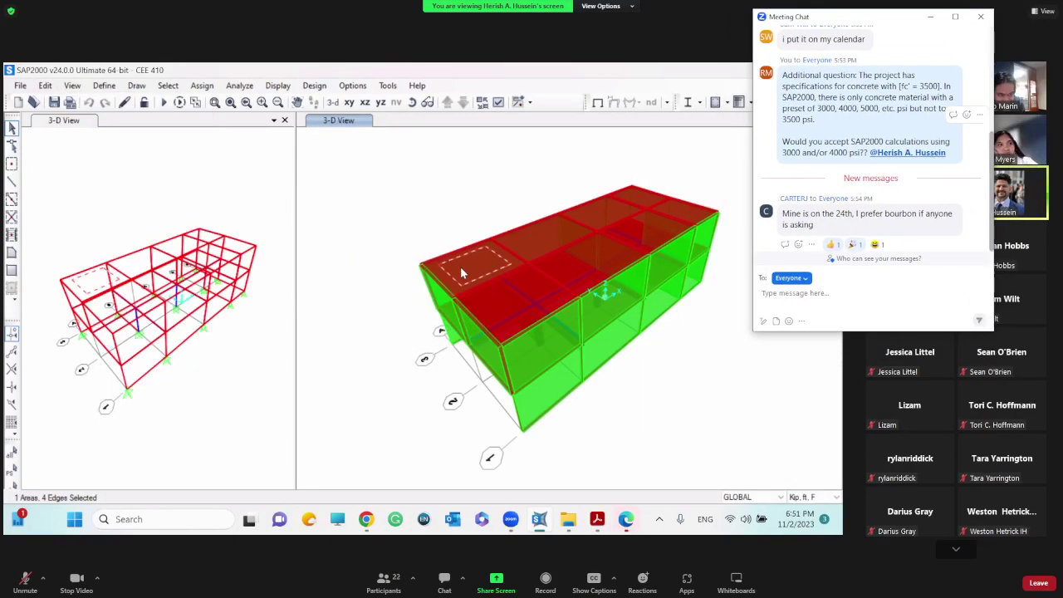
{"action": "right_click", "coordinate": [460, 267]}
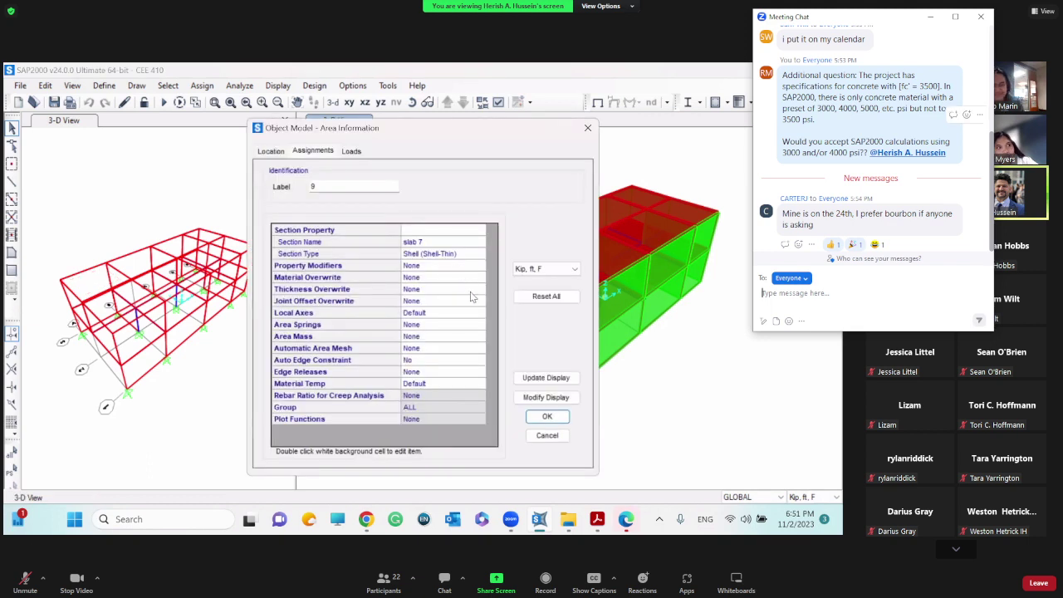
{"action": "left_click_drag", "start_coordinate": [872, 16], "coordinate": [939, 17]}
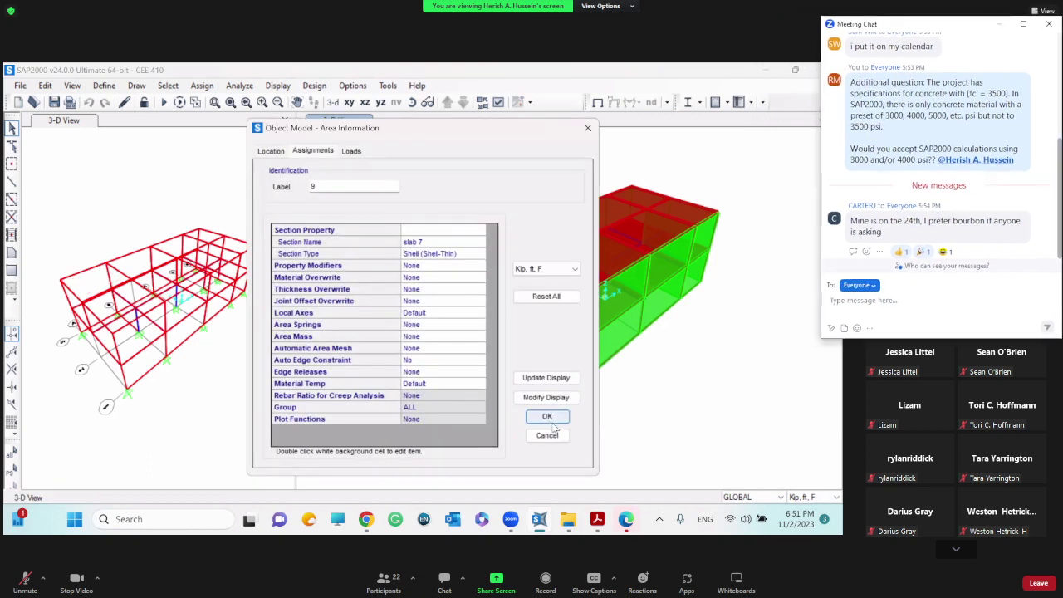
{"action": "left_click", "coordinate": [544, 417]}
Step: Divide the selected roof slab panel into 10 objects along each edge direction with Divide Areas
{"action": "left_click", "coordinate": [467, 269]}
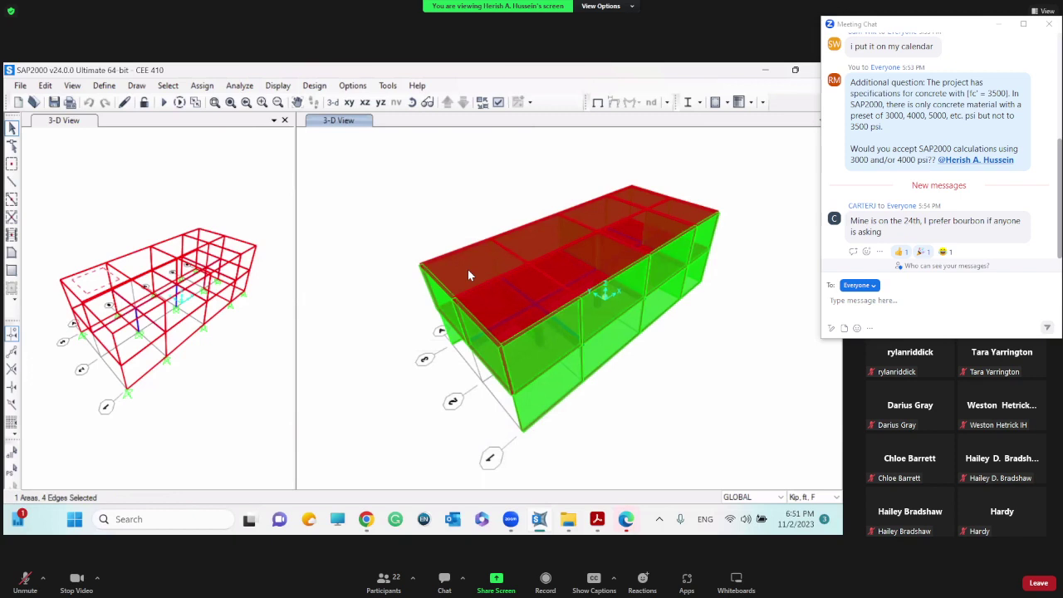
{"action": "left_click_drag", "start_coordinate": [939, 24], "coordinate": [932, 49]}
{"action": "left_click", "coordinate": [50, 91]}
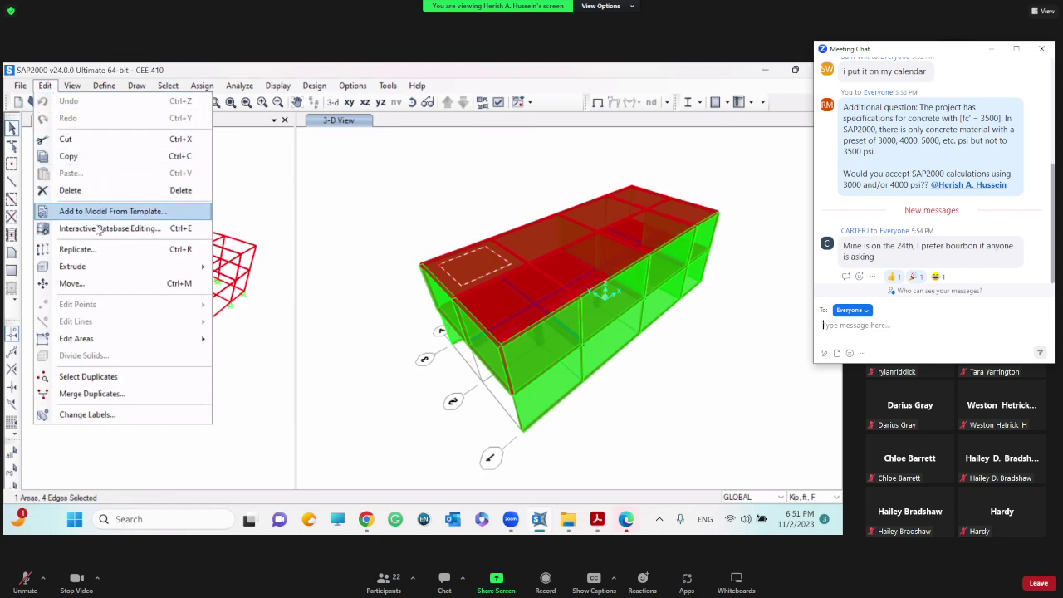
{"action": "mouse_move", "coordinate": [165, 339]}
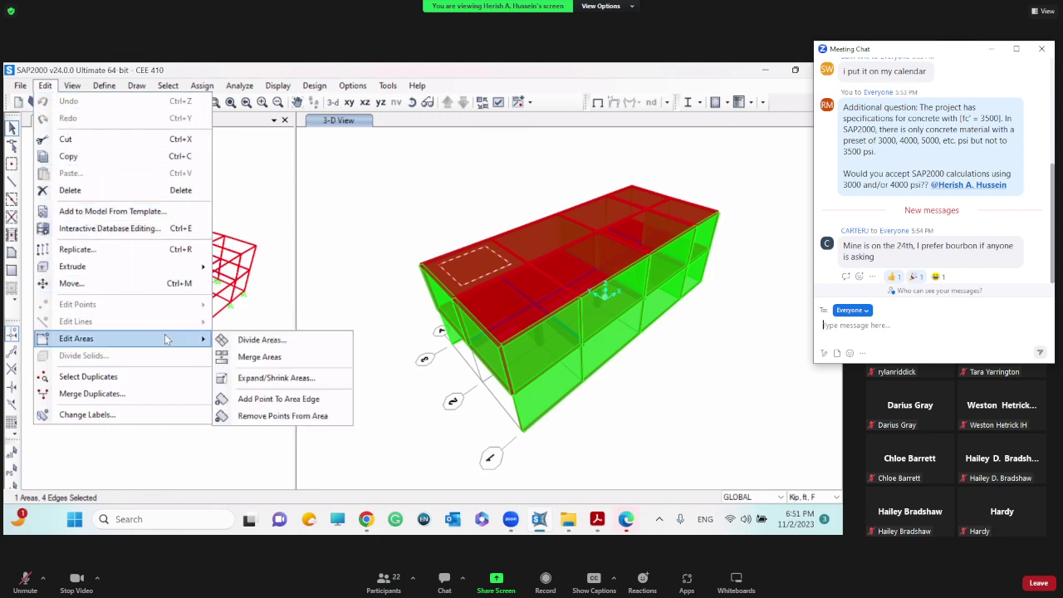
{"action": "left_click", "coordinate": [252, 340]}
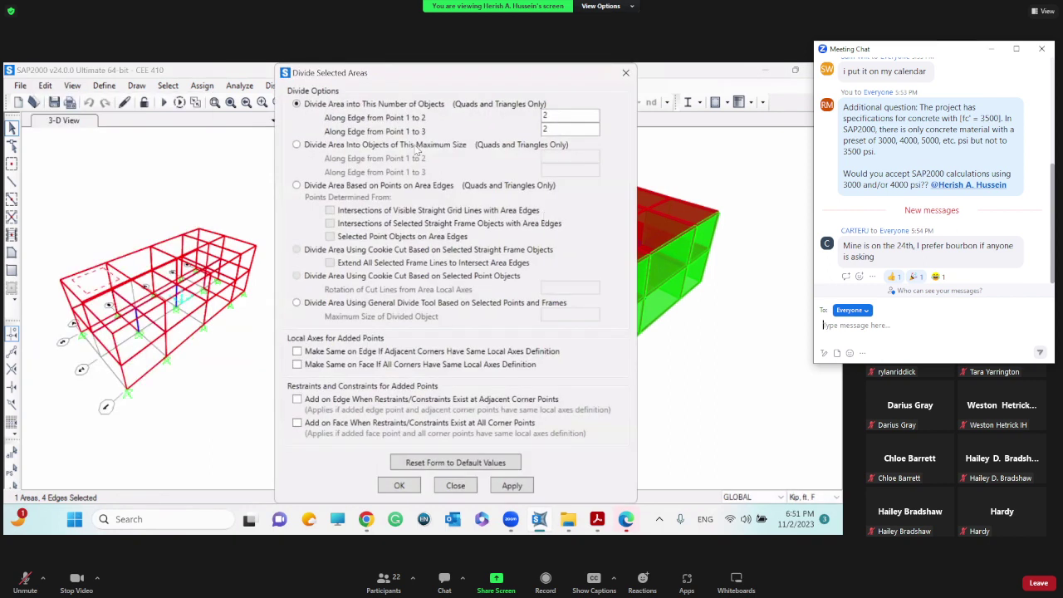
{"action": "double_click", "coordinate": [567, 114]}
{"action": "double_click", "coordinate": [551, 128]}
{"action": "type", "text": "10"}
{"action": "left_click", "coordinate": [512, 487]}
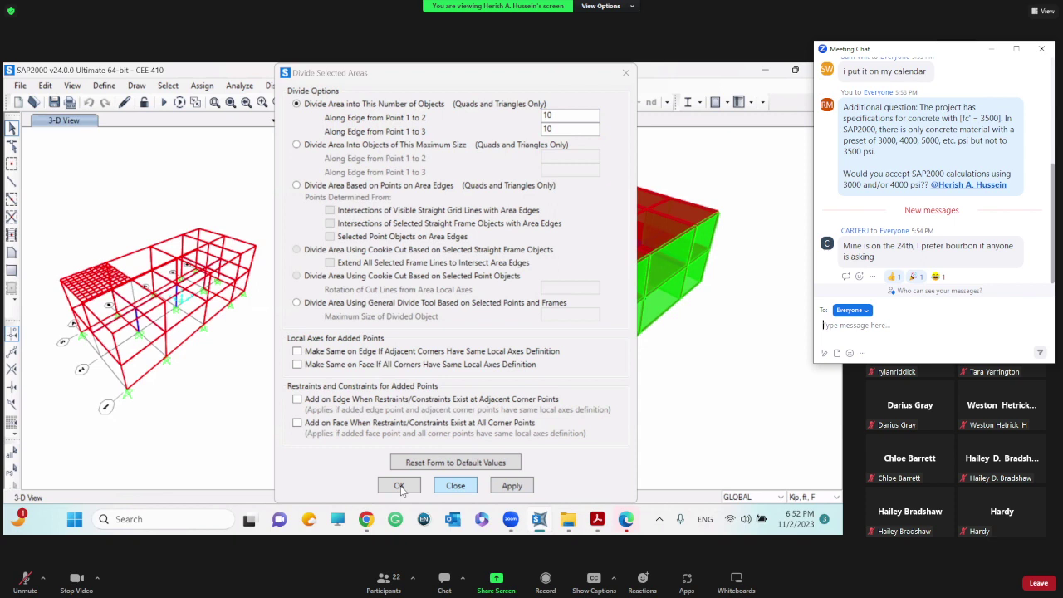
{"action": "left_click", "coordinate": [400, 487]}
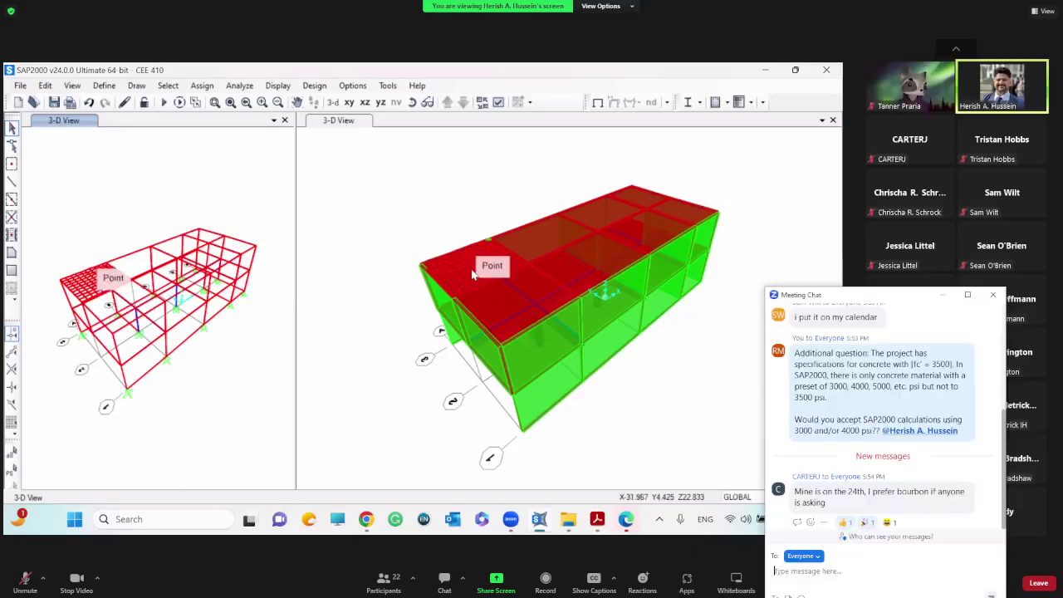
{"action": "left_click_drag", "start_coordinate": [873, 295], "coordinate": [793, 176]}
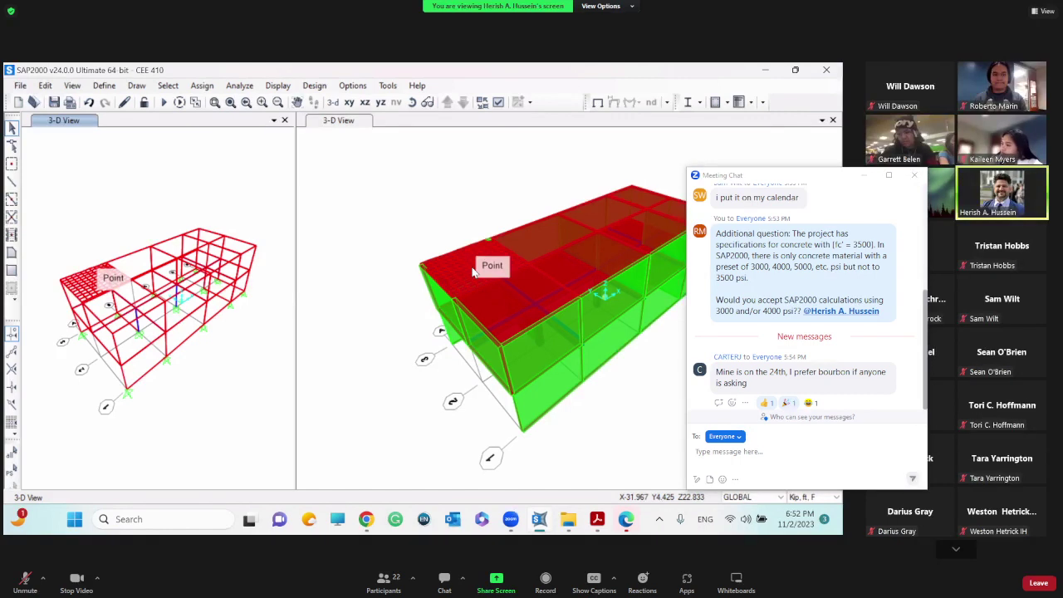
{"action": "left_click_drag", "start_coordinate": [794, 176], "coordinate": [915, 238]}
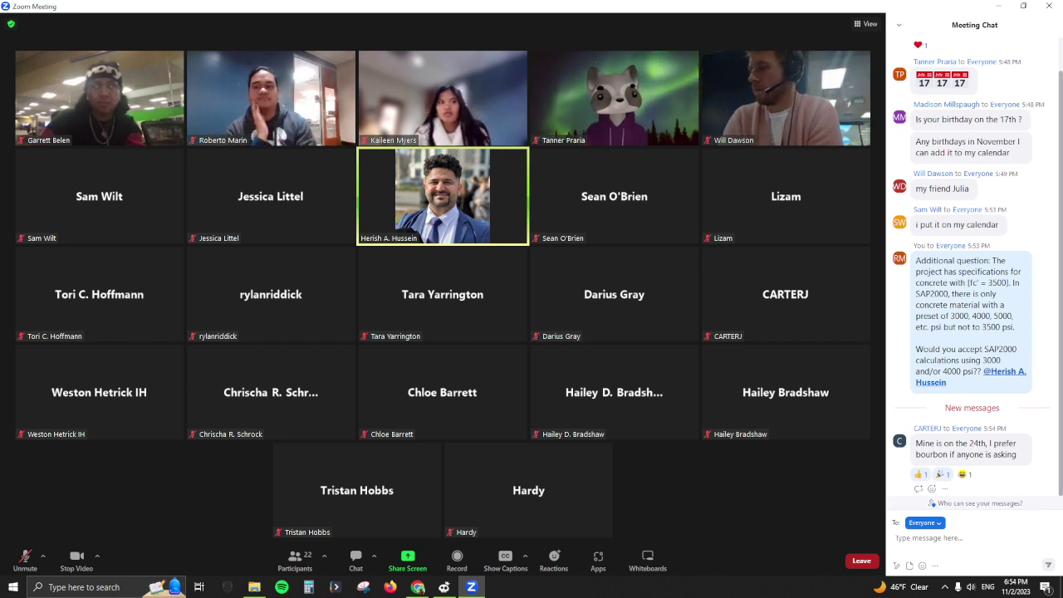
Step: Switch to Discord, remove the unfinished "Image 5" line and post the four captioned screenshots in the sap2000 channel
{"action": "key", "text": "alt+Tab"}
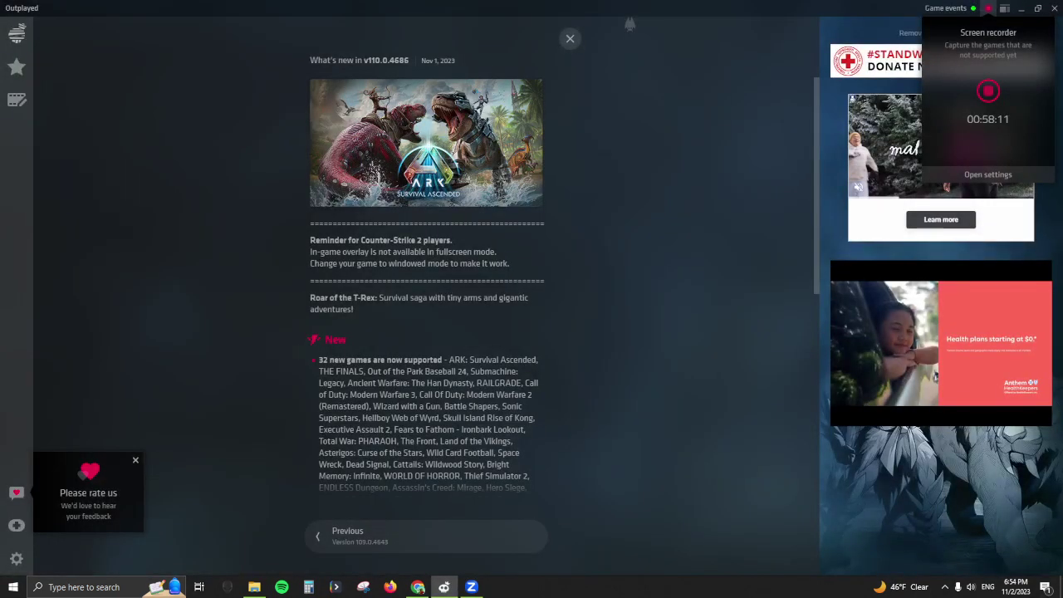
{"action": "key", "text": "alt+Tab"}
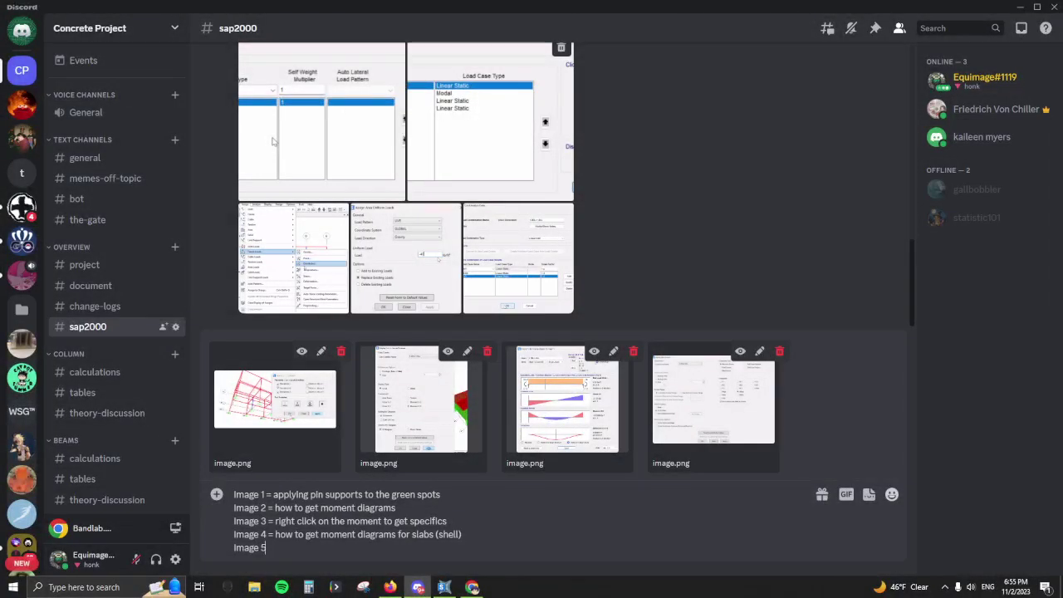
{"action": "key", "text": "BackSpace"}
{"action": "key", "text": "BackSpace"}
{"action": "key", "text": "BackSpace"}
{"action": "key", "text": "BackSpace"}
{"action": "key", "text": "BackSpace"}
{"action": "key", "text": "BackSpace"}
{"action": "key", "text": "BackSpace"}
{"action": "key", "text": "Return"}
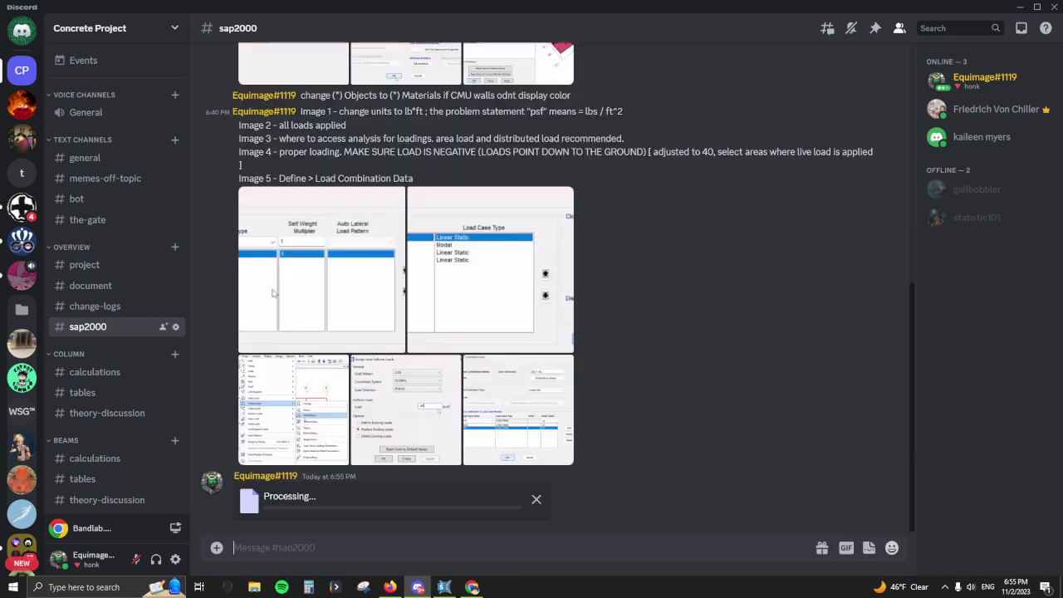
Step: Draft a message with the lines "pick maximum moment for the long beams" and "find maximum moment for the short beams (6)"
{"action": "type", "text": "pick maximum moment"}
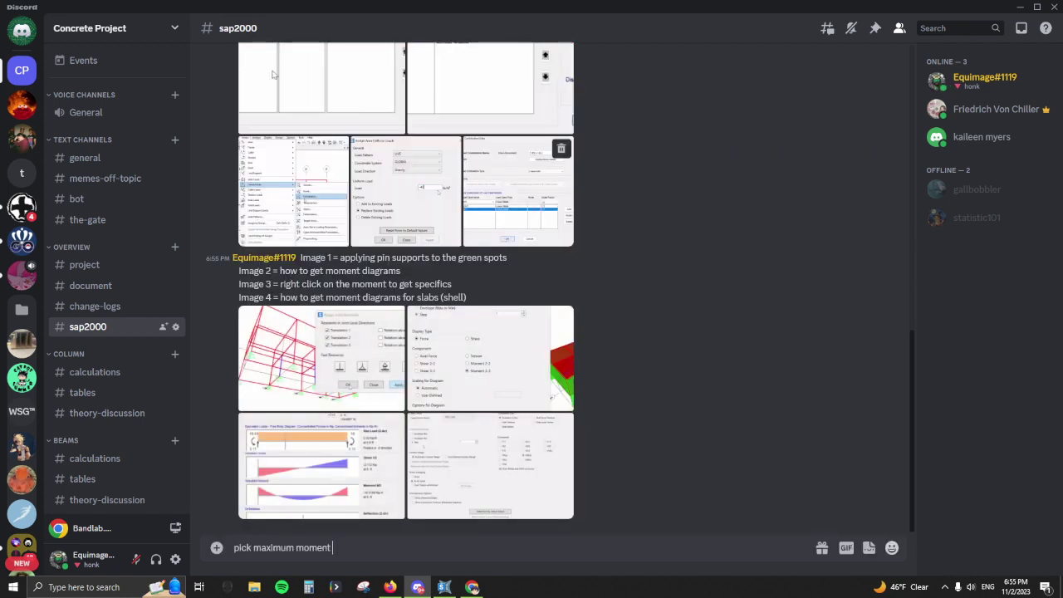
{"action": "type", "text": " for the long beams "}
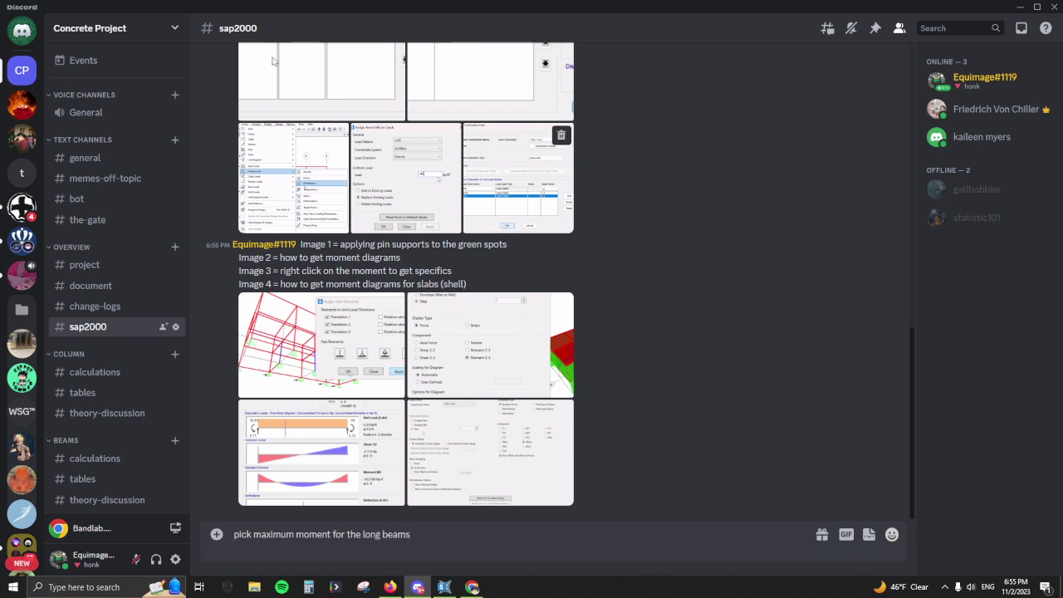
{"action": "type", "text": "find maximum m"}
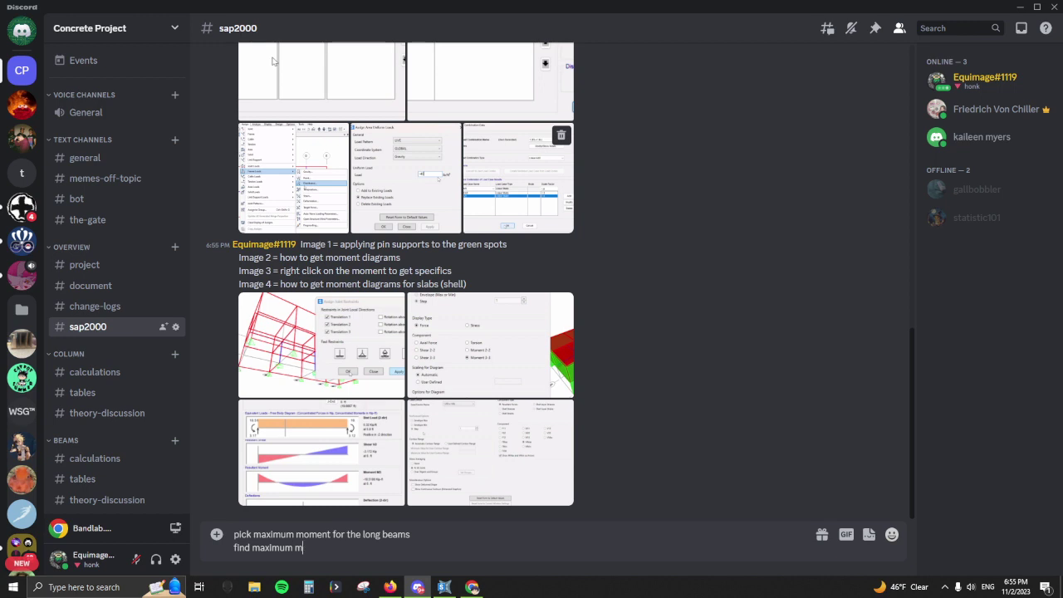
{"action": "type", "text": "oment for the short bea"}
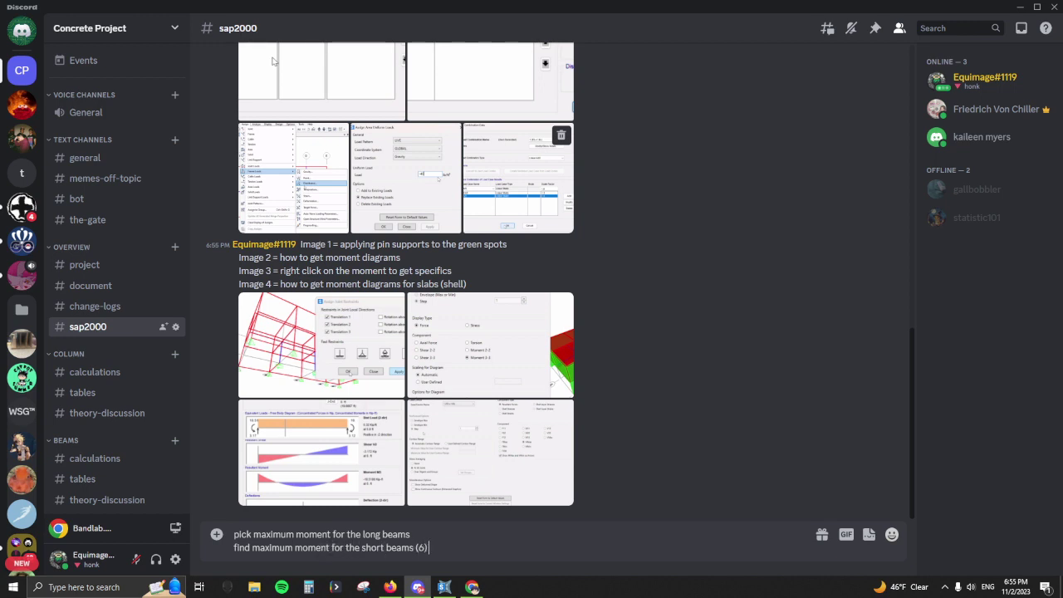
{"action": "type", "text": "ms (6)"}
{"action": "key", "text": "shift+Return"}
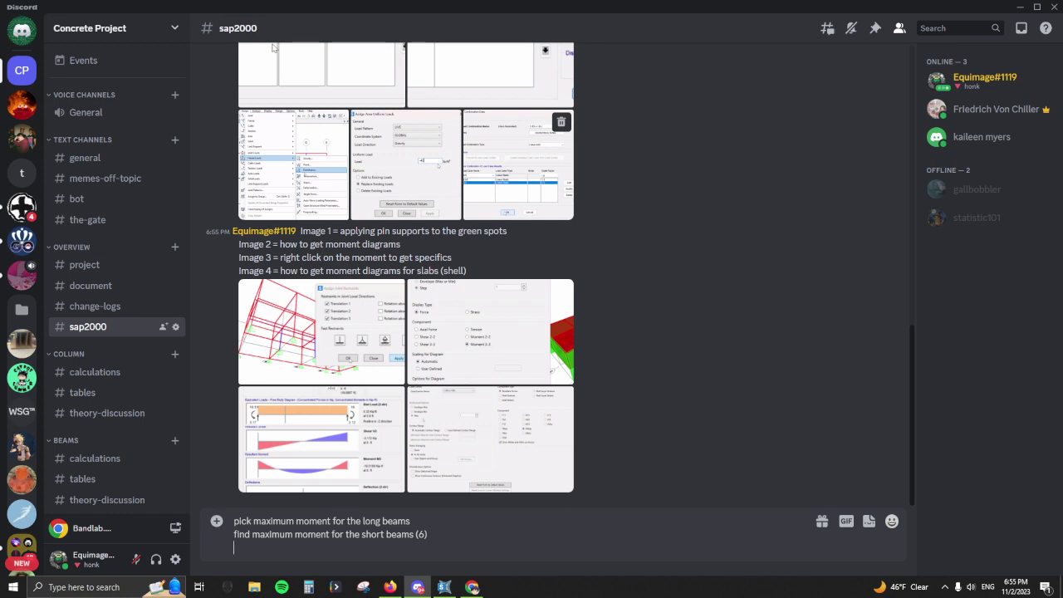
Step: Add the lines "maximum shear to apply for stirrups" and "moment and axial load on columns that carries the most, clone and apply"
{"action": "type", "text": "maximum shear to apply for sl"}
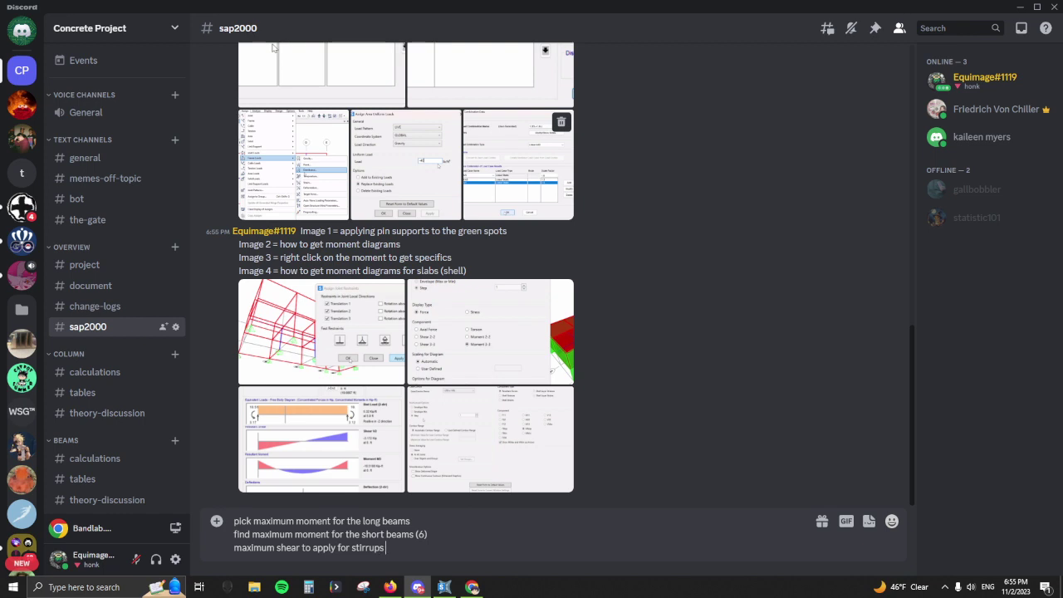
{"action": "key", "text": "shift+Return"}
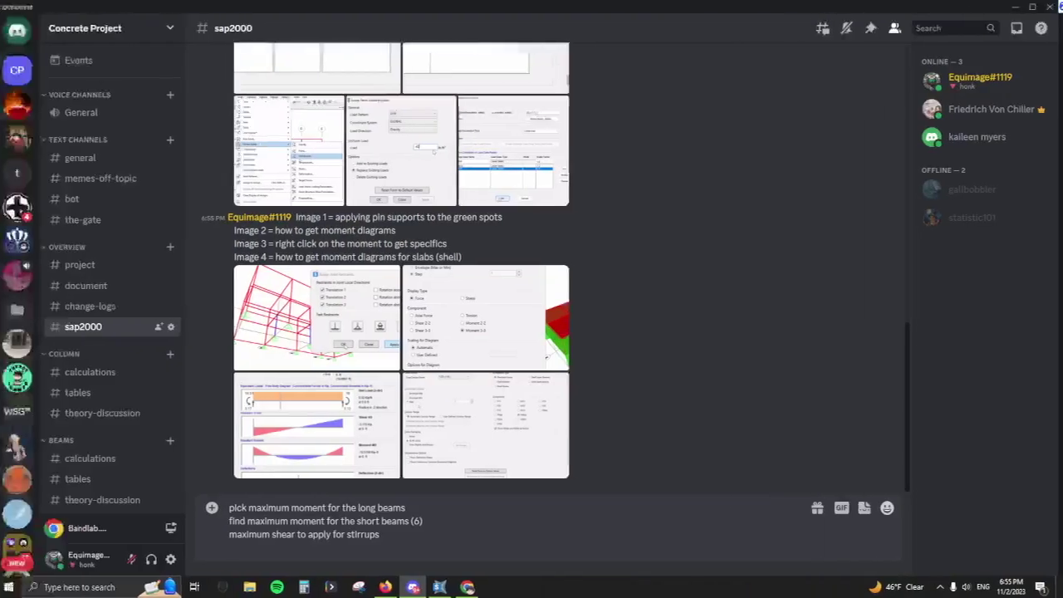
{"action": "key", "text": "shift+Return"}
{"action": "type", "text": "moment and"}
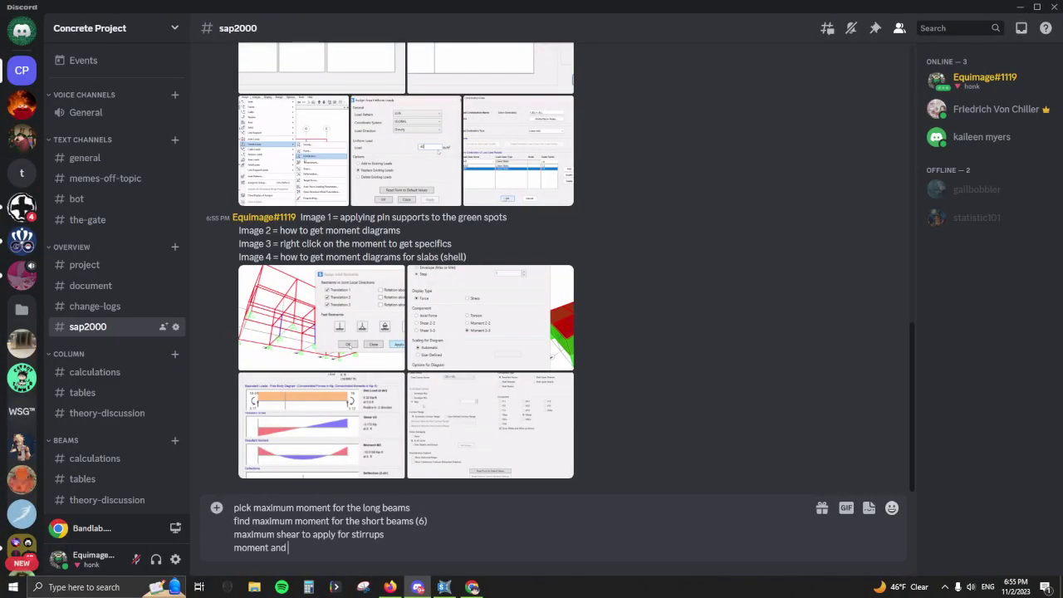
{"action": "type", "text": " axial load on columns th"}
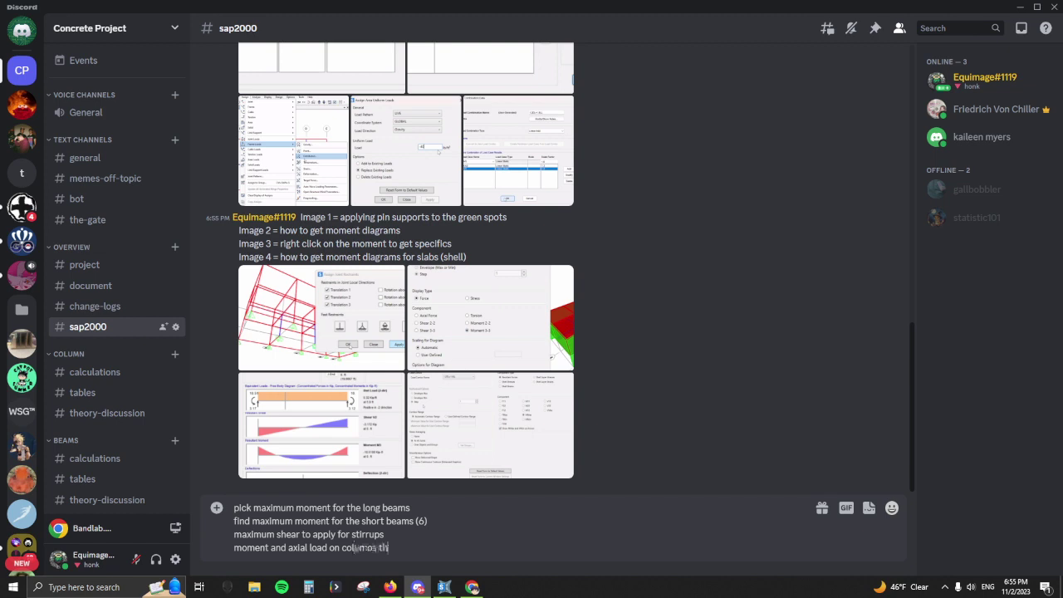
{"action": "type", "text": "at carries the most, clone and ap"}
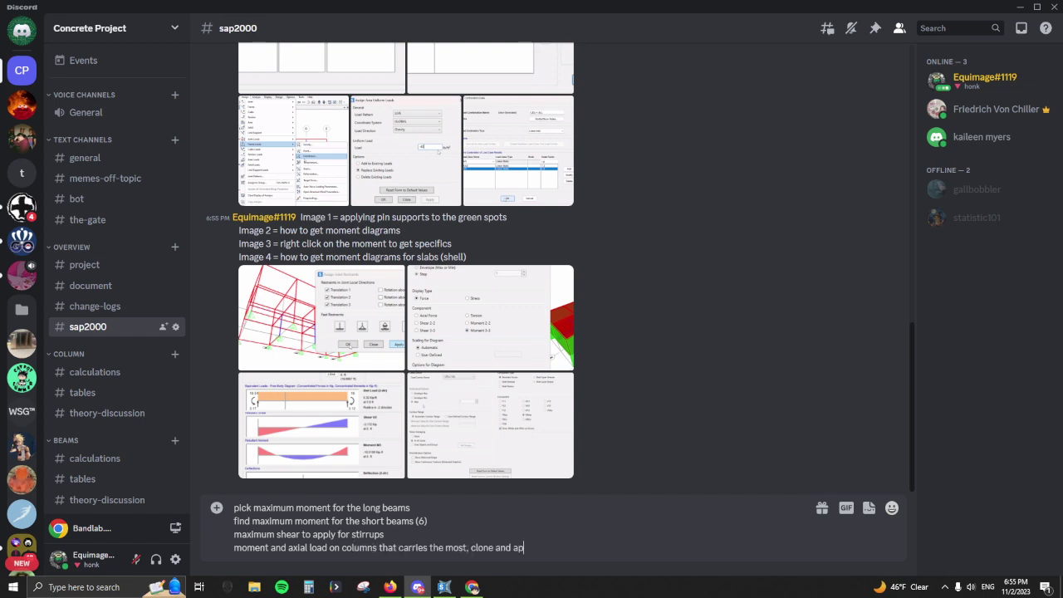
{"action": "type", "text": "ply"}
{"action": "key", "text": "shift+Return"}
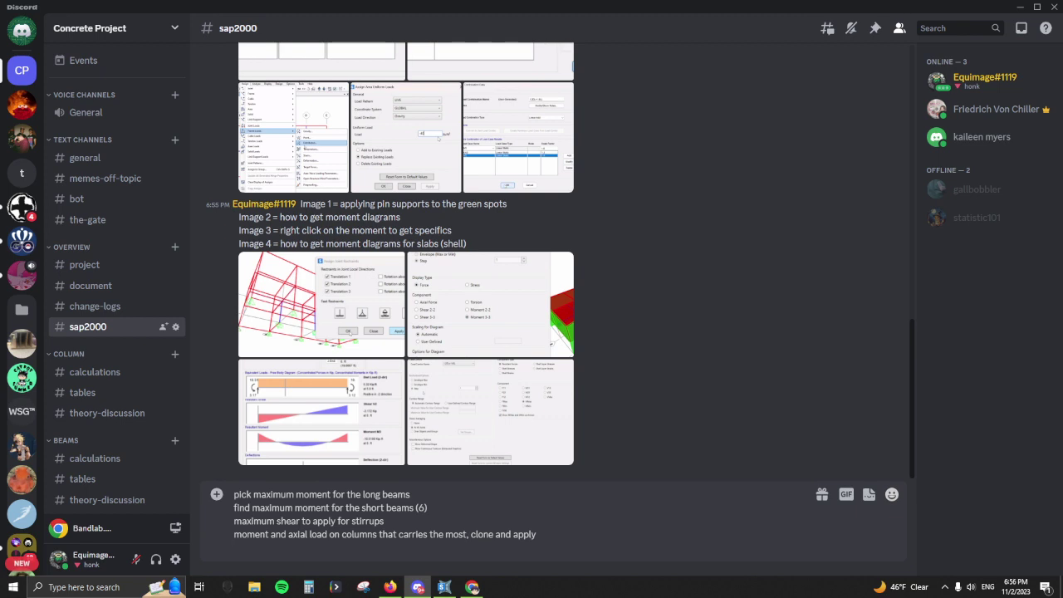
Step: Add the last line "pick a point on slabs that has max moment" and post the message in the sap2000 channel
{"action": "type", "text": "pick a point on slabs that has max moment"}
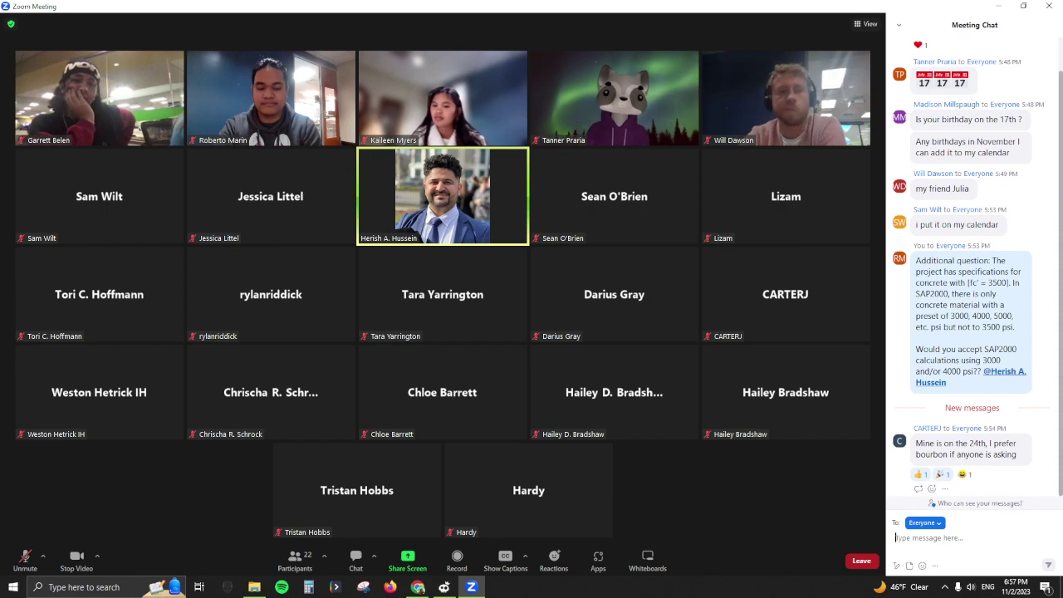
{"action": "key", "text": "ctrl+super+Left"}
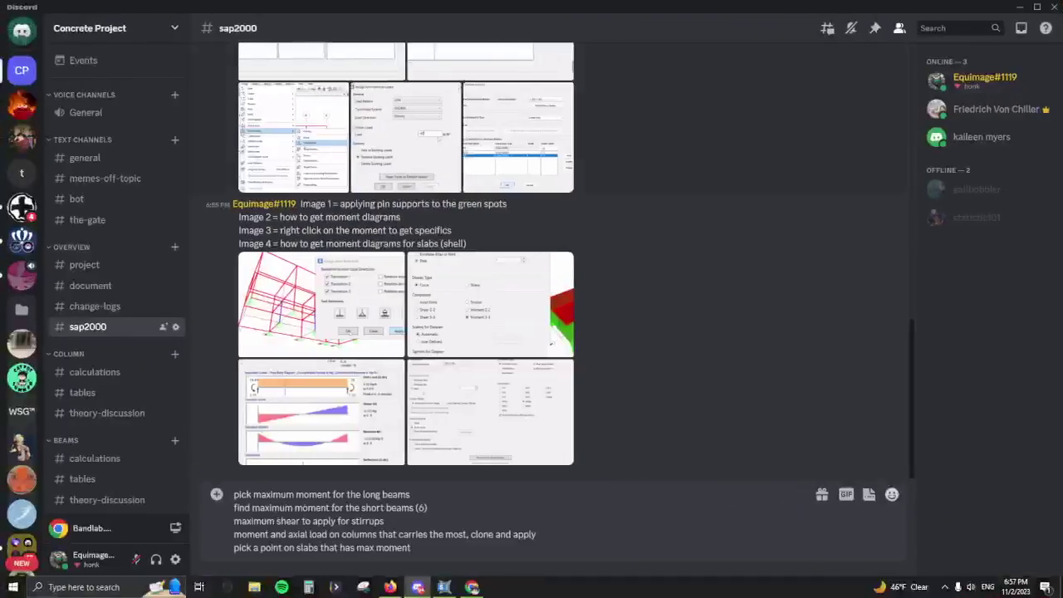
{"action": "key", "text": "Return"}
Step: Switch to the Zoom meeting on the other desktop, leave it and postpone the offered Zoom update
{"action": "key", "text": "ctrl+super+Right"}
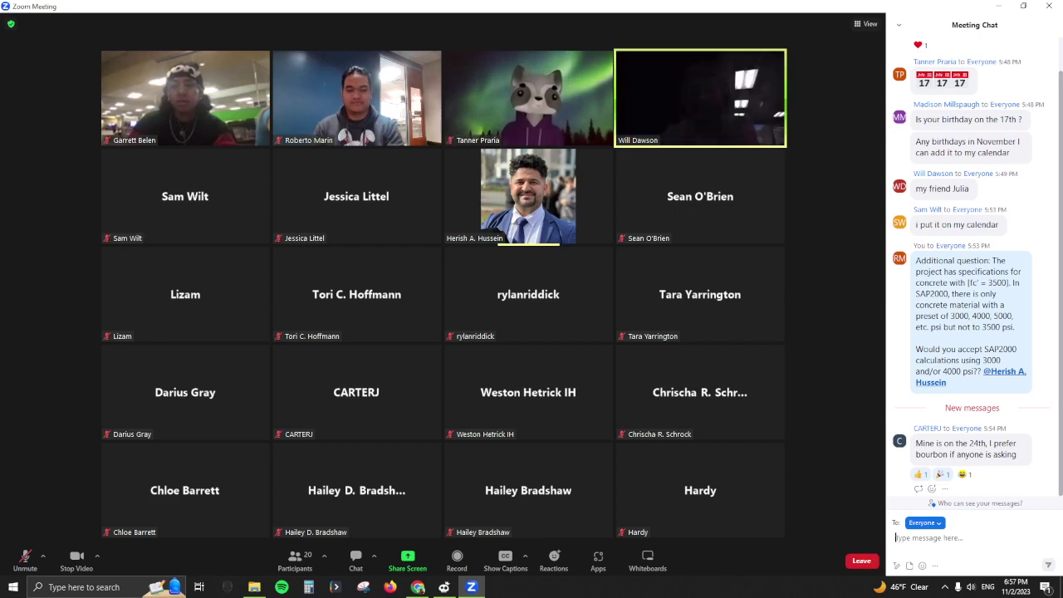
{"action": "left_click", "coordinate": [862, 561]}
{"action": "left_click", "coordinate": [813, 530]}
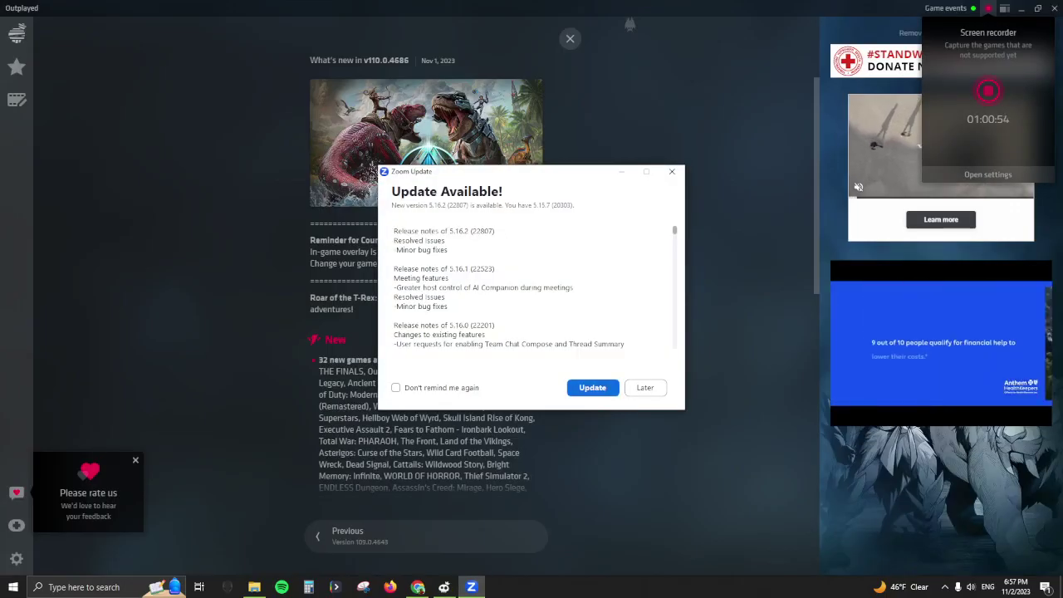
{"action": "left_click", "coordinate": [645, 388]}
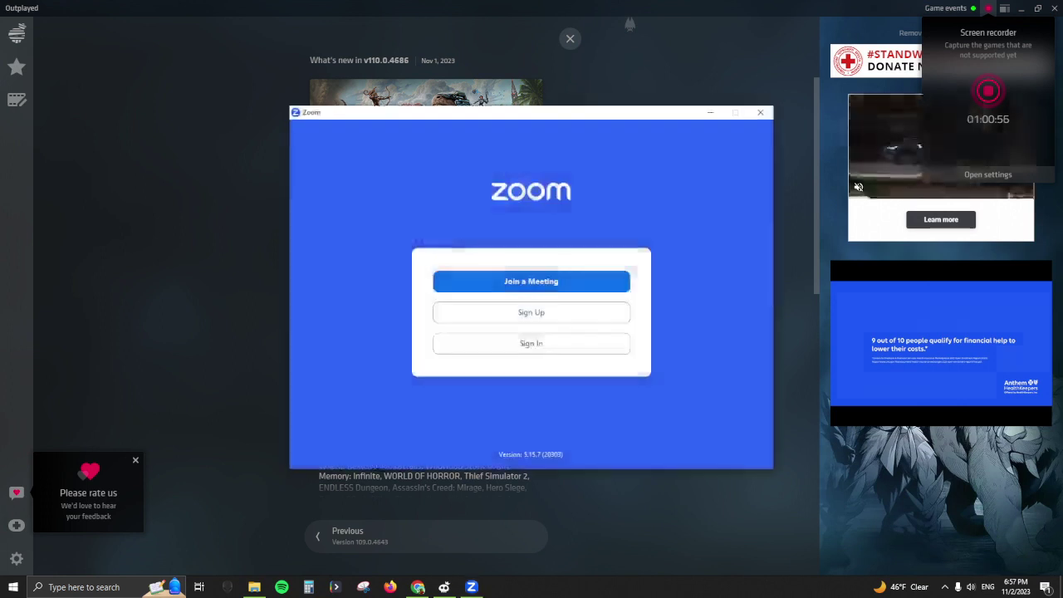